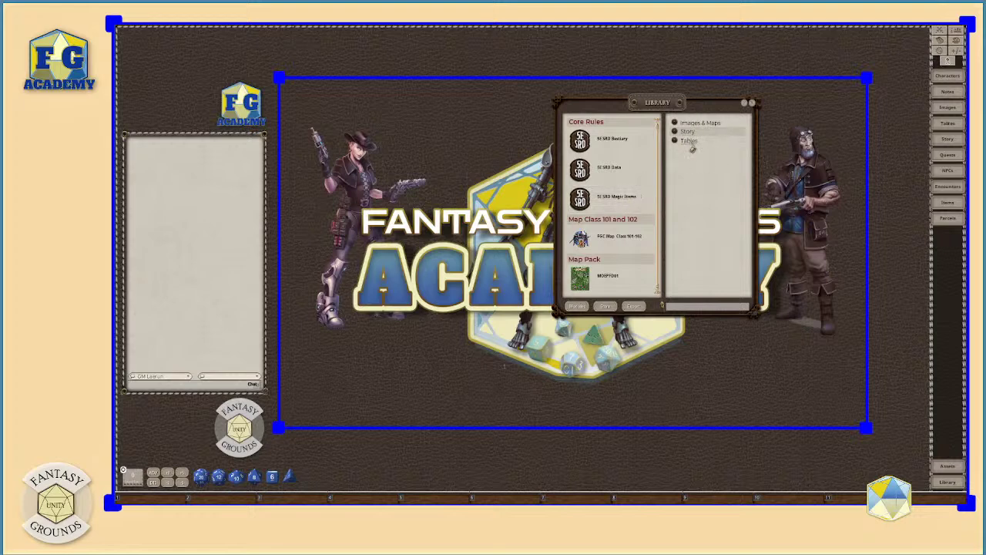
Step: Open the map pack's Tables list from the library, move it aside and close the library
left_click(676, 143)
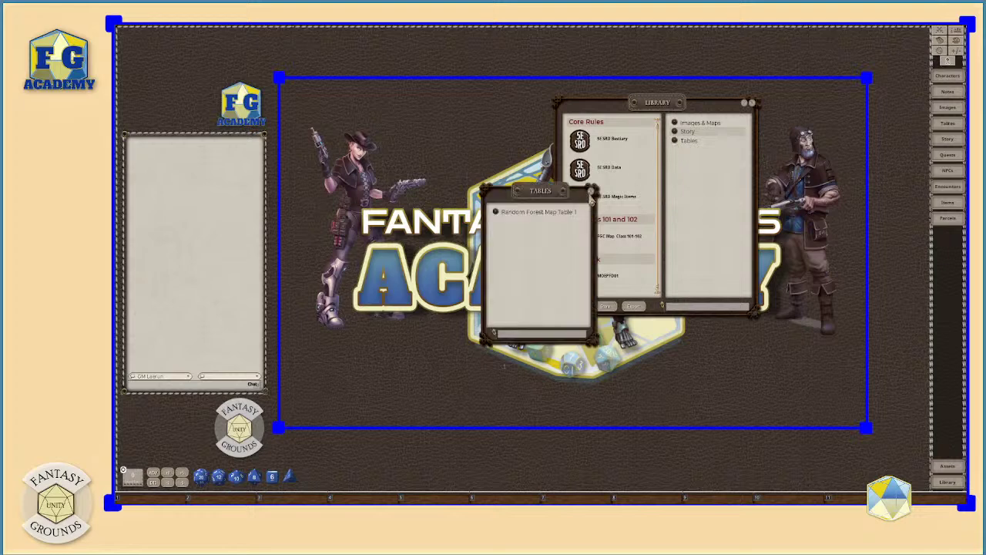
left_click_drag(572, 204, 797, 90)
left_click(752, 103)
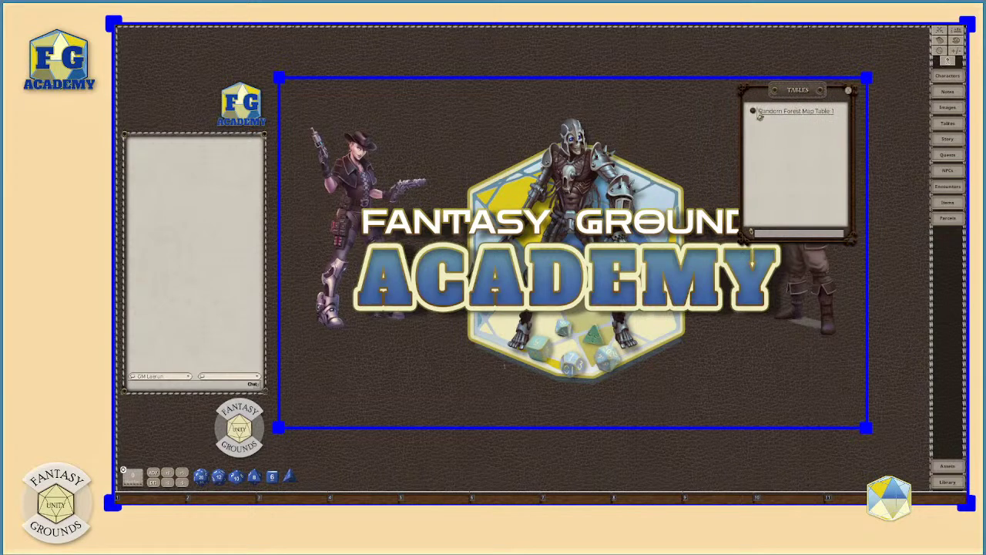
Step: Open Random Forest Map Table 1 and enlarge its window until all map entries fit
left_click(752, 113)
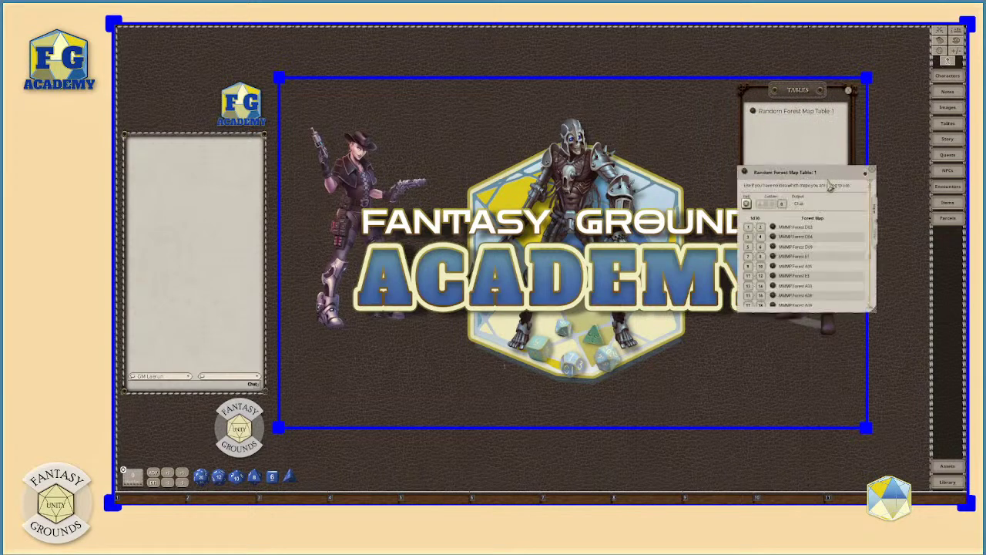
left_click_drag(786, 168, 616, 78)
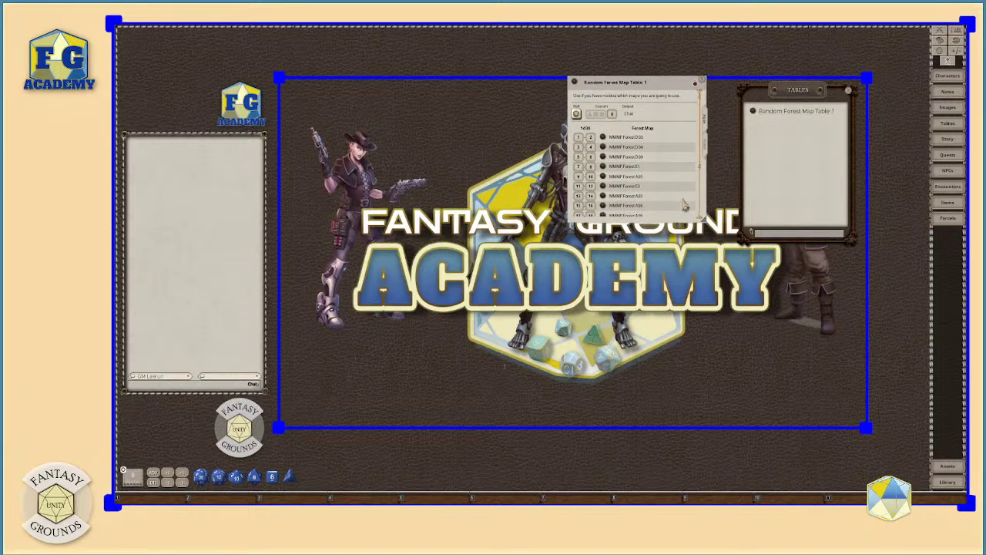
scroll(664, 202, "down", 3)
scroll(662, 193, "up", 4)
left_click_drag(705, 219, 708, 360)
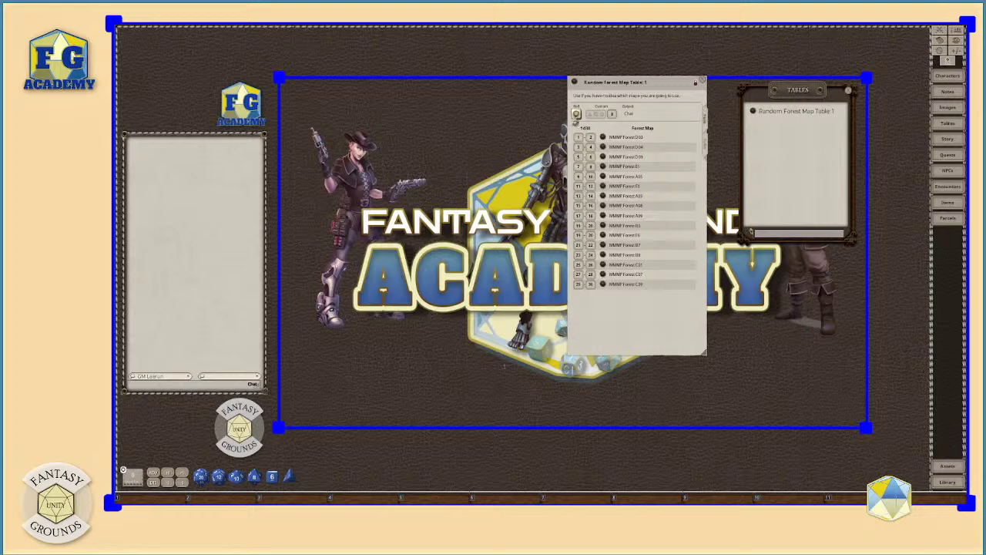
Step: Roll on Random Forest Map Table 1 and open the rolled map from the chat in an enlarged window
left_click(576, 114)
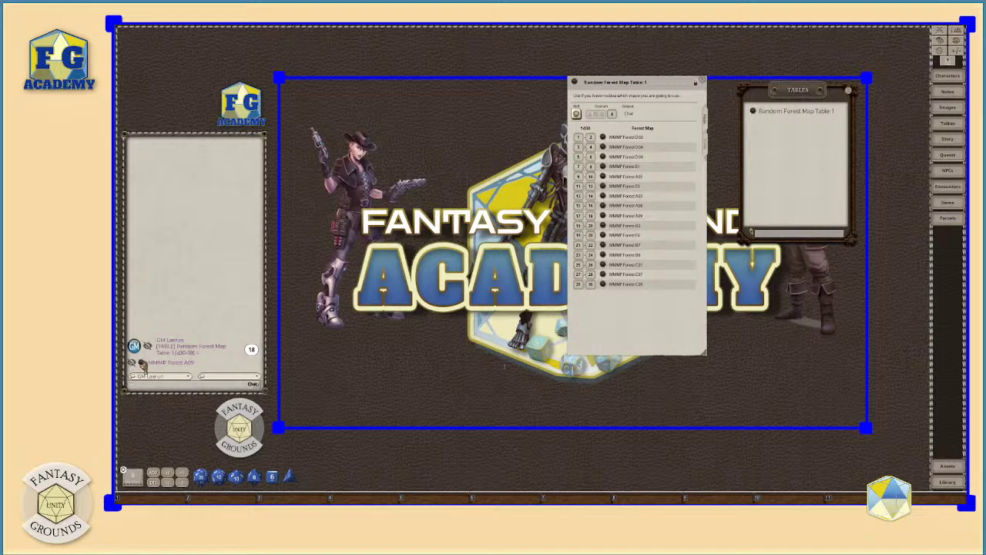
left_click(142, 365)
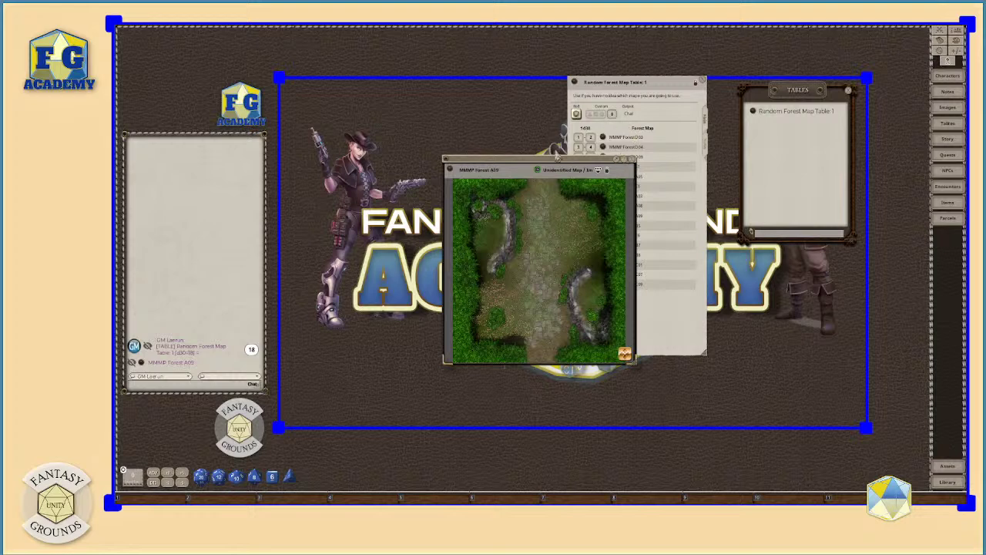
left_click_drag(556, 158, 503, 40)
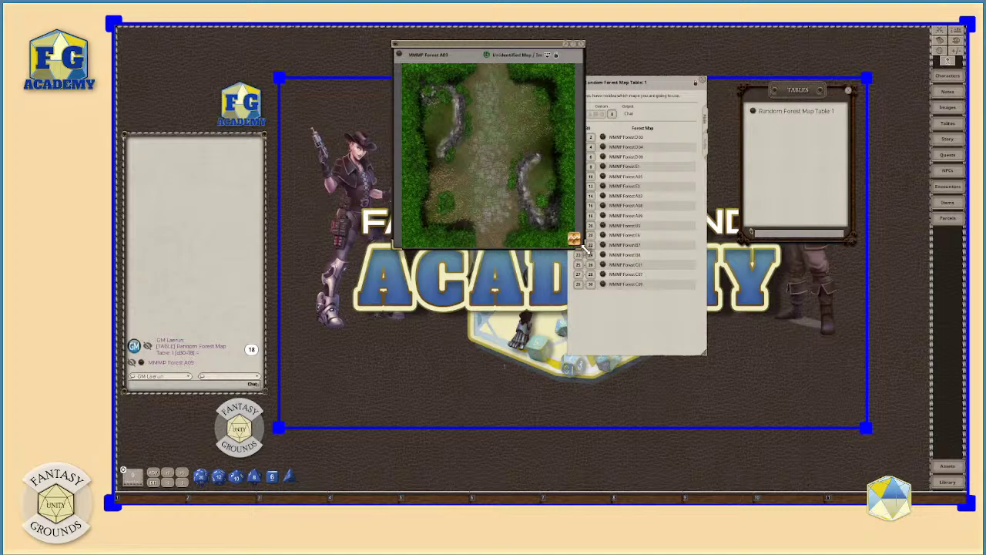
left_click_drag(584, 248, 784, 445)
Step: Examine the forest map's road, rock walls and hedges at close and full zoom
scroll(624, 308, "up", 3)
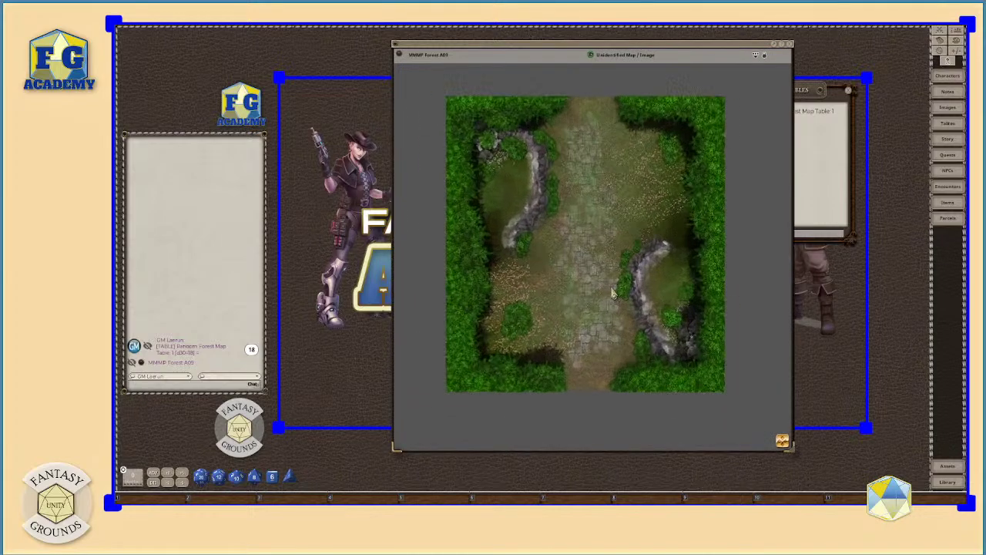
scroll(615, 295, "up", 3)
scroll(615, 295, "up", 5)
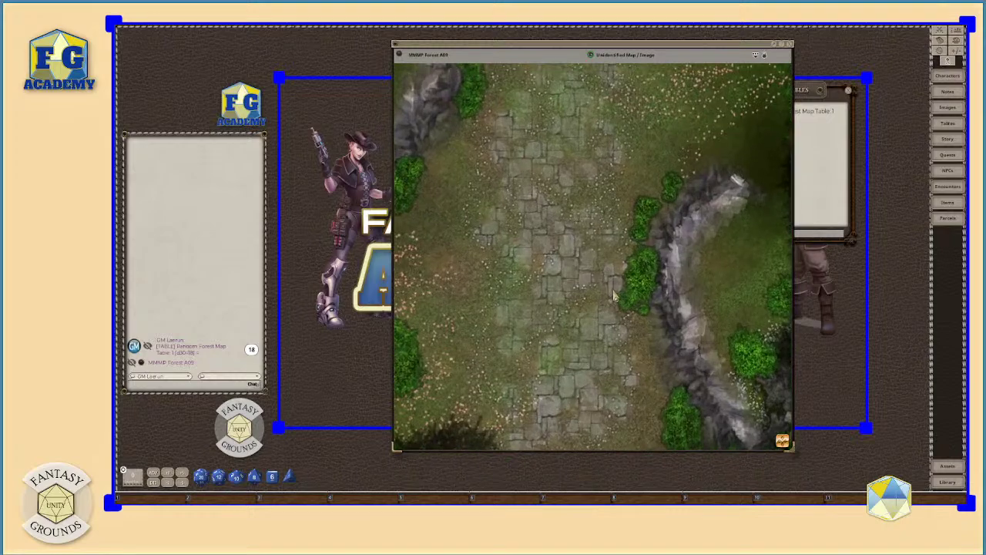
scroll(614, 295, "down", 5)
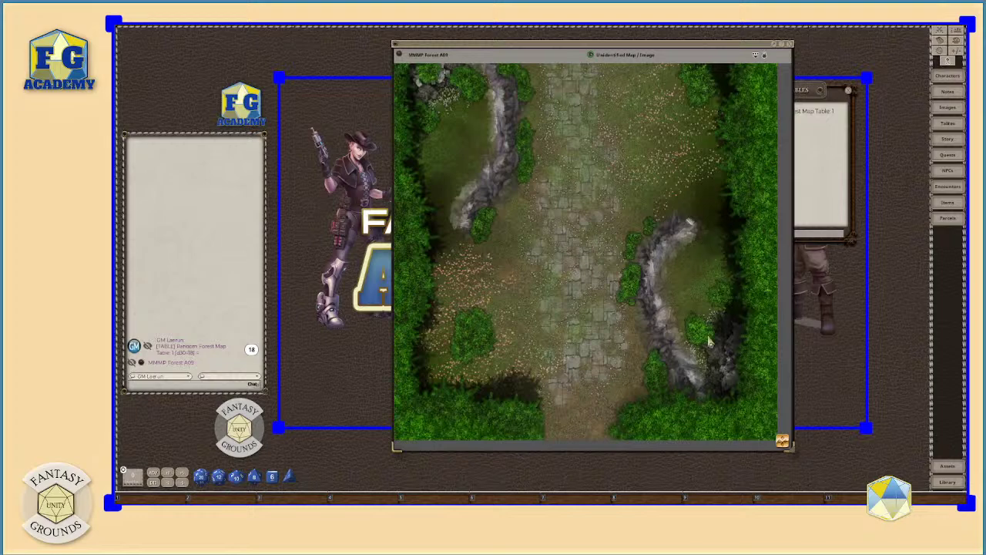
scroll(398, 299, "up", 1)
scroll(398, 299, "down", 3)
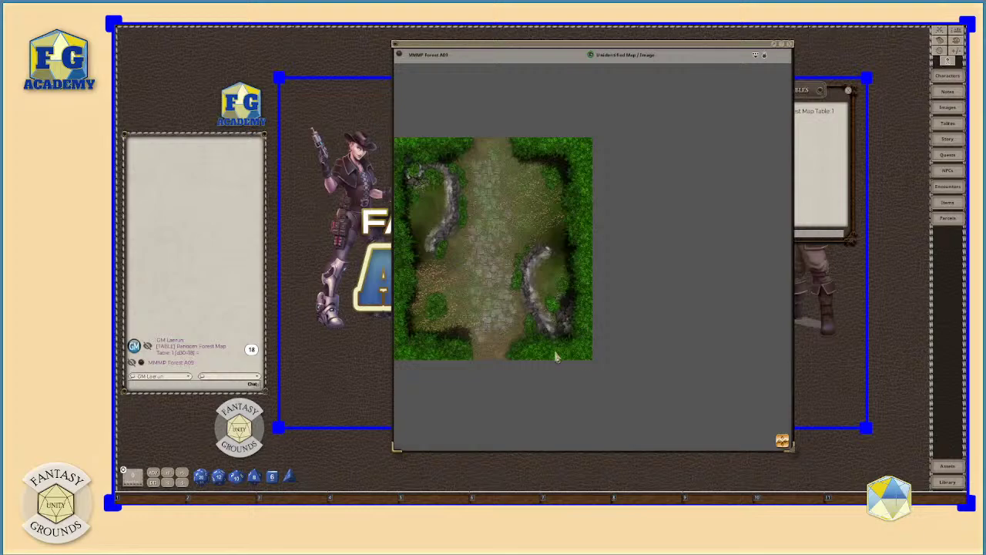
scroll(431, 312, "up", 1)
scroll(478, 278, "up", 2)
scroll(485, 293, "down", 3)
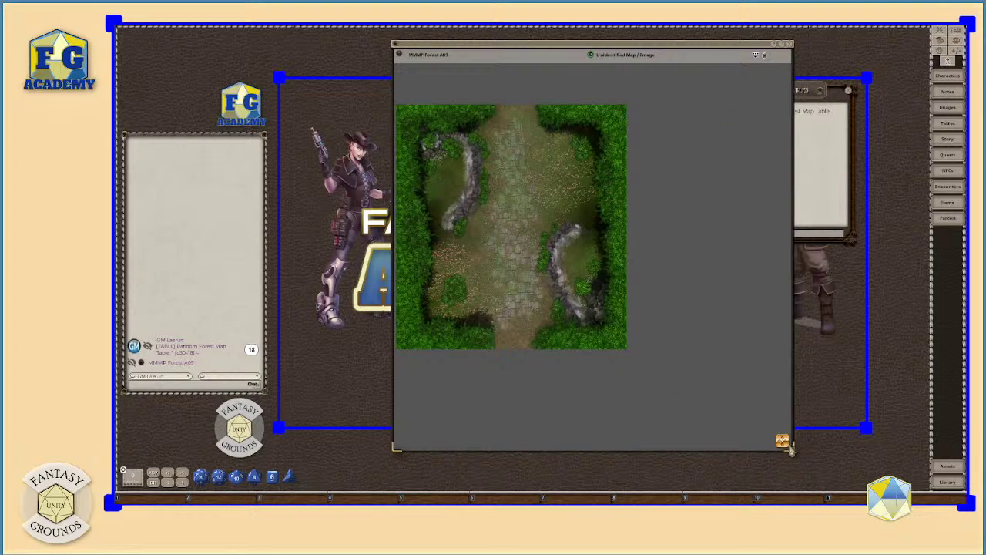
scroll(575, 158, "up", 1)
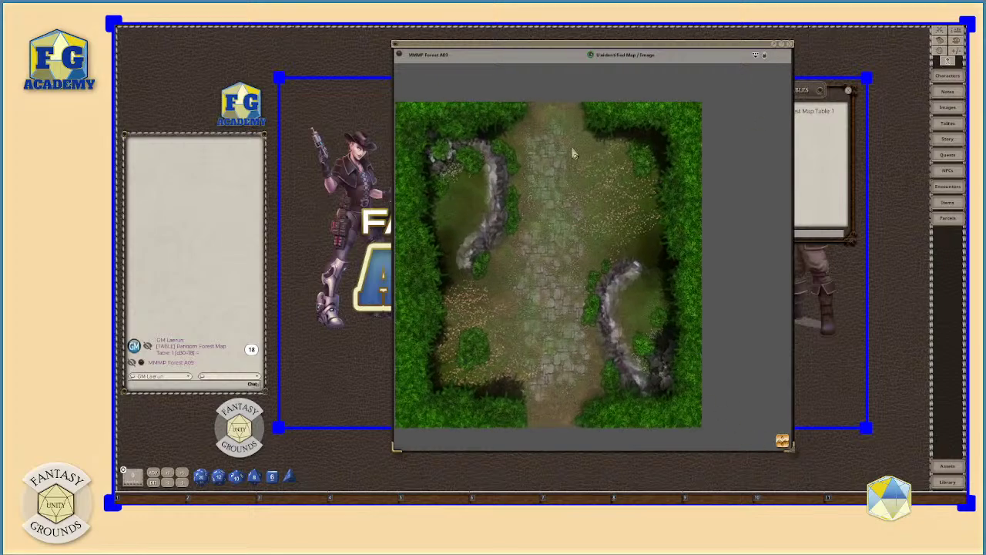
scroll(574, 154, "down", 1)
scroll(556, 171, "up", 2)
scroll(507, 202, "up", 1)
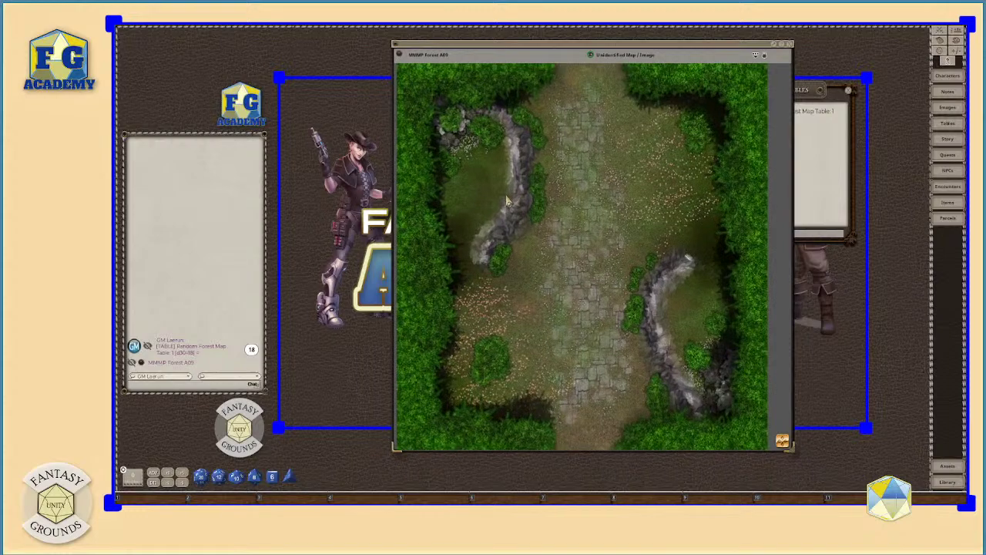
scroll(507, 201, "down", 1)
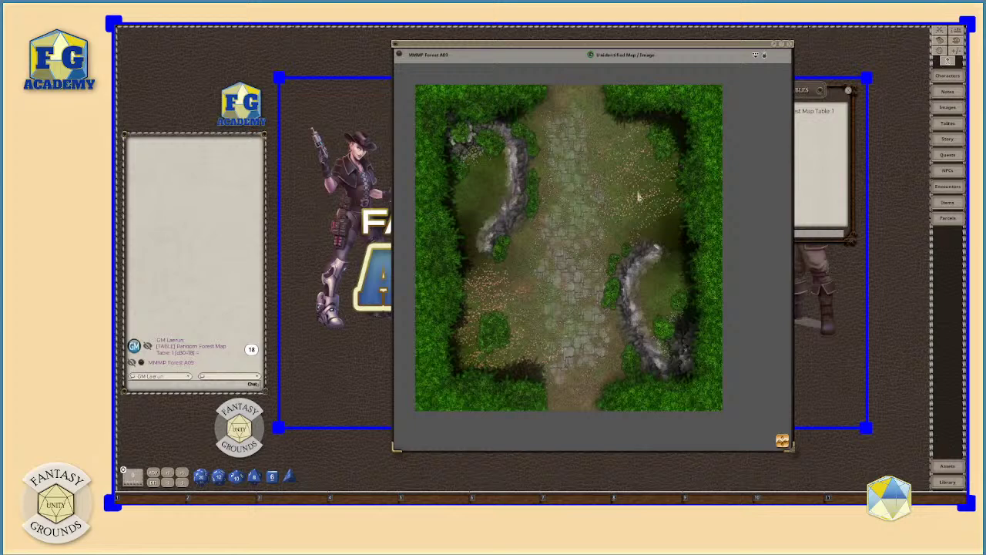
Step: Enlarge and reposition the forest map window, and close the Tables list beside it
left_click_drag(681, 51, 615, 47)
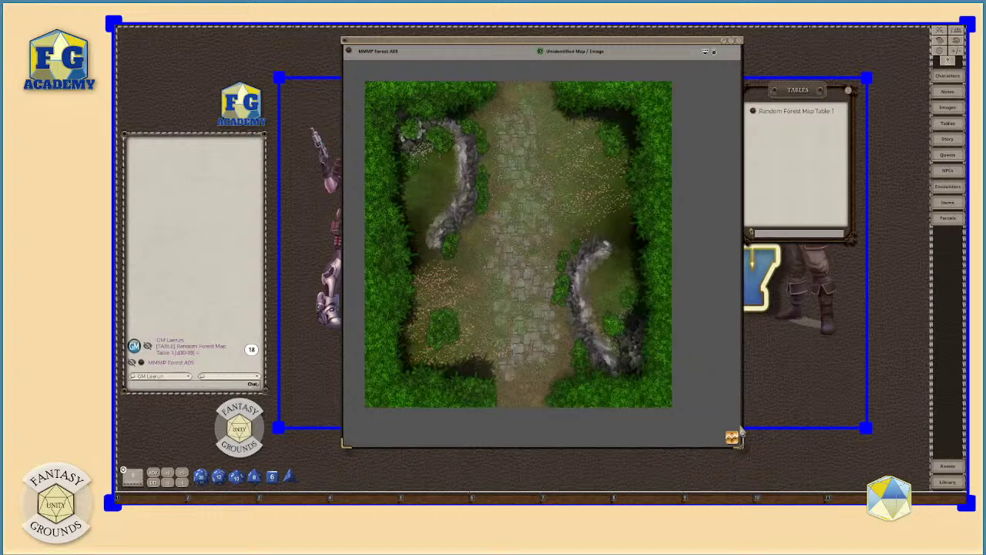
left_click_drag(741, 445, 815, 494)
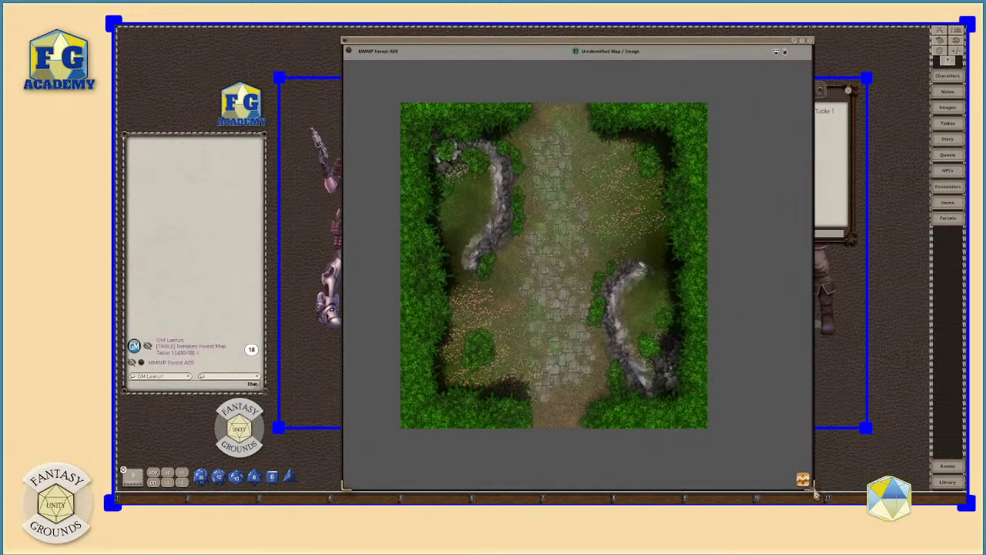
left_click(852, 90)
left_click_drag(652, 52, 624, 37)
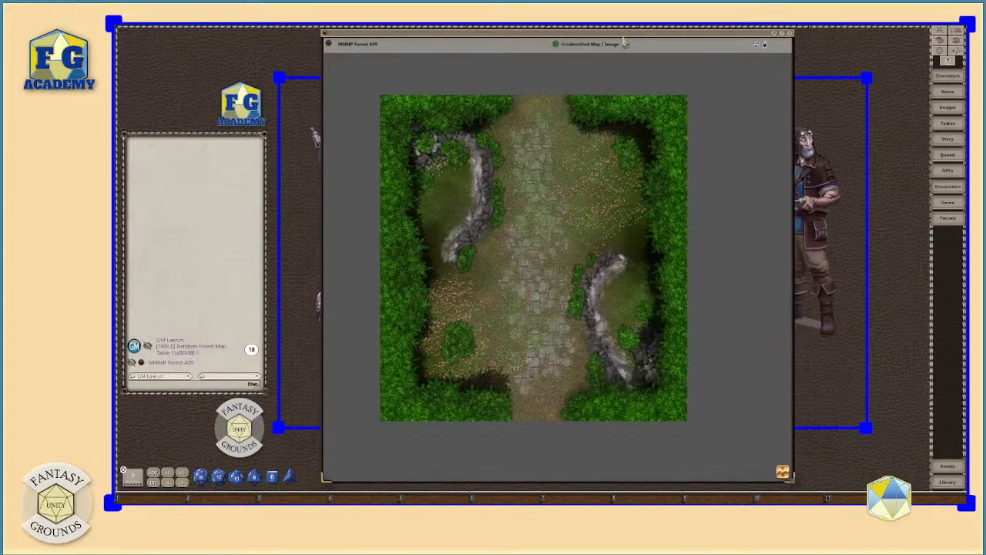
Step: Unlock the map record, prefix its name with "map_" and set its unidentified name to "Forest Road"
left_click(766, 45)
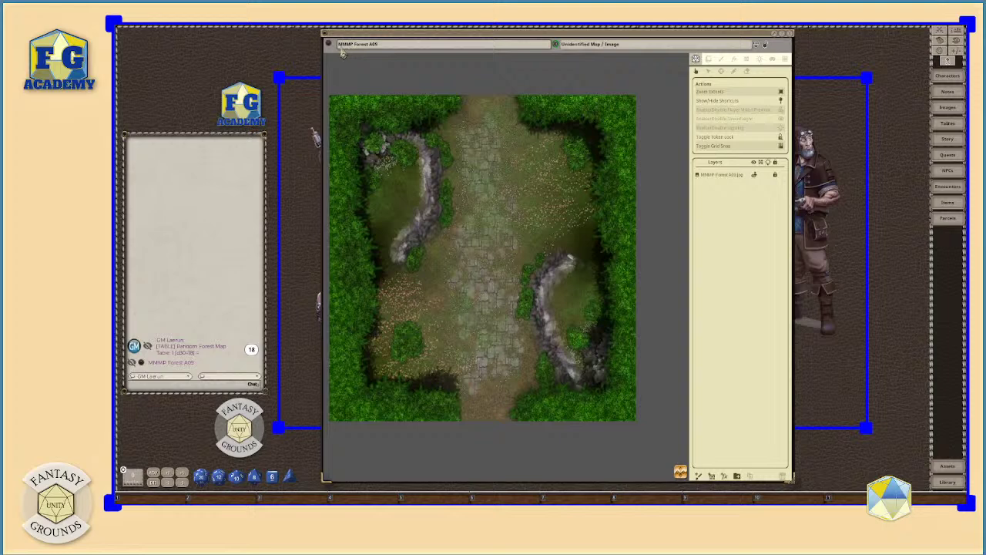
type("map_")
left_click(613, 48)
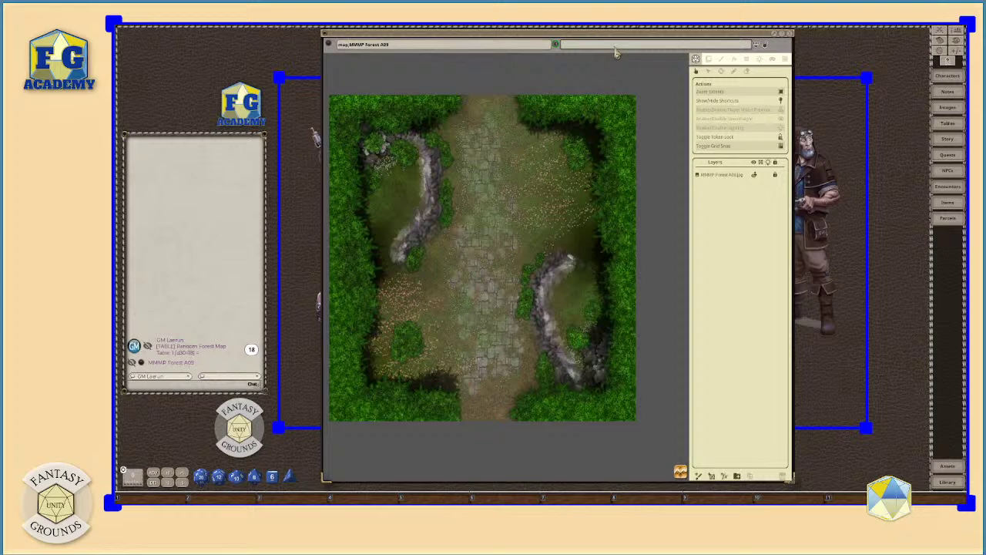
type("Forest Road")
key("Return")
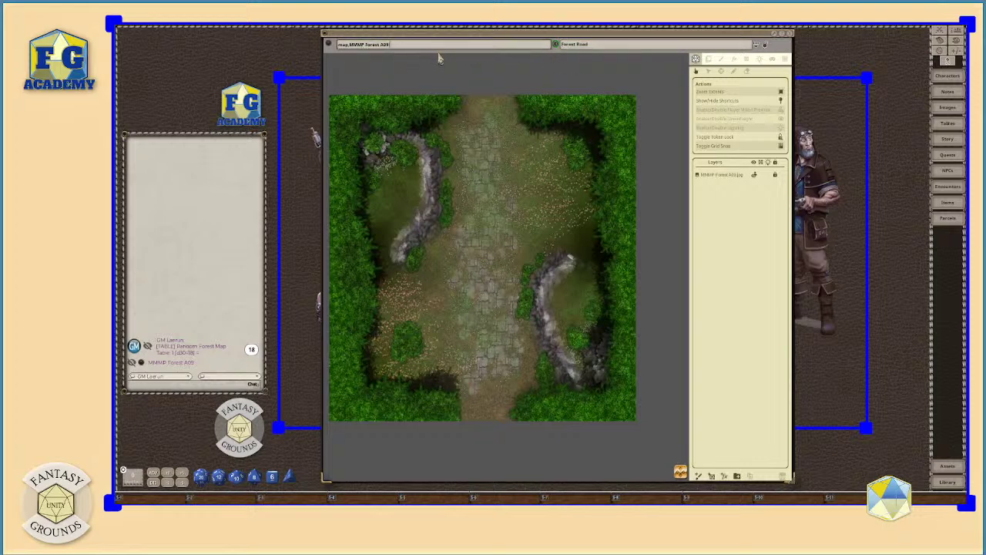
Step: Append "(Redcap Ambush)" to the map's name, then mark the record unidentified and lock it
type("8")
type("Redcap A")
type("mbush")
type(")")
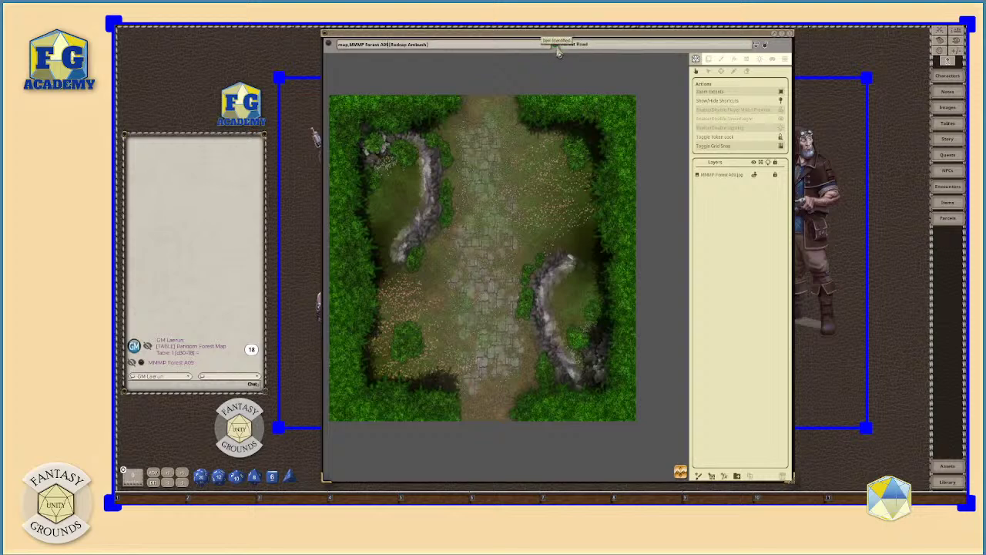
left_click(766, 46)
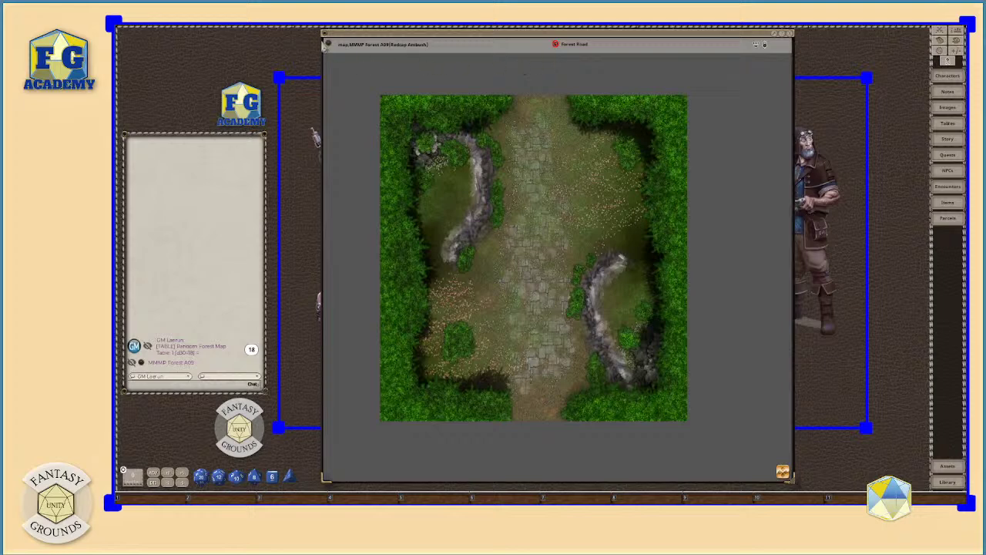
Step: Share the Forest Road map record with the players
right_click(336, 67)
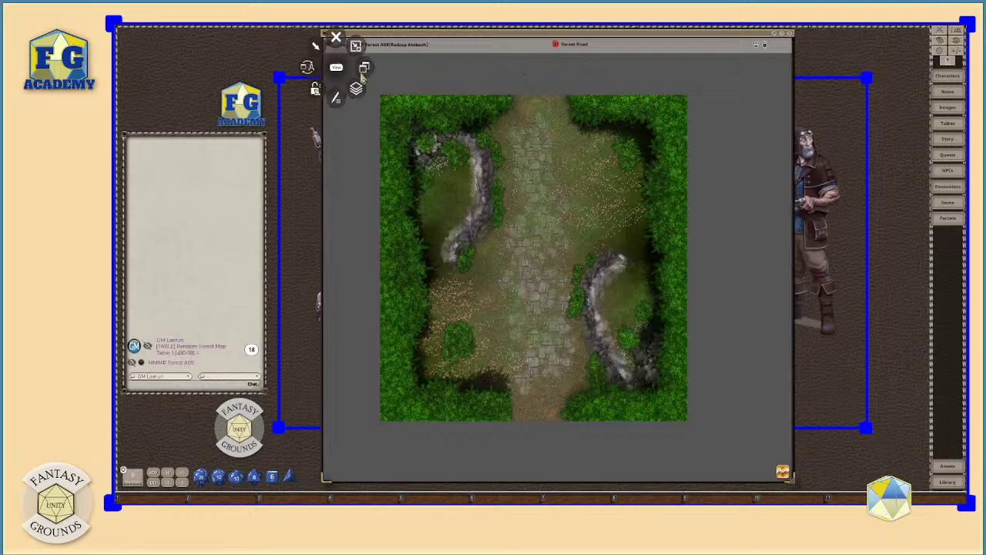
left_click(307, 68)
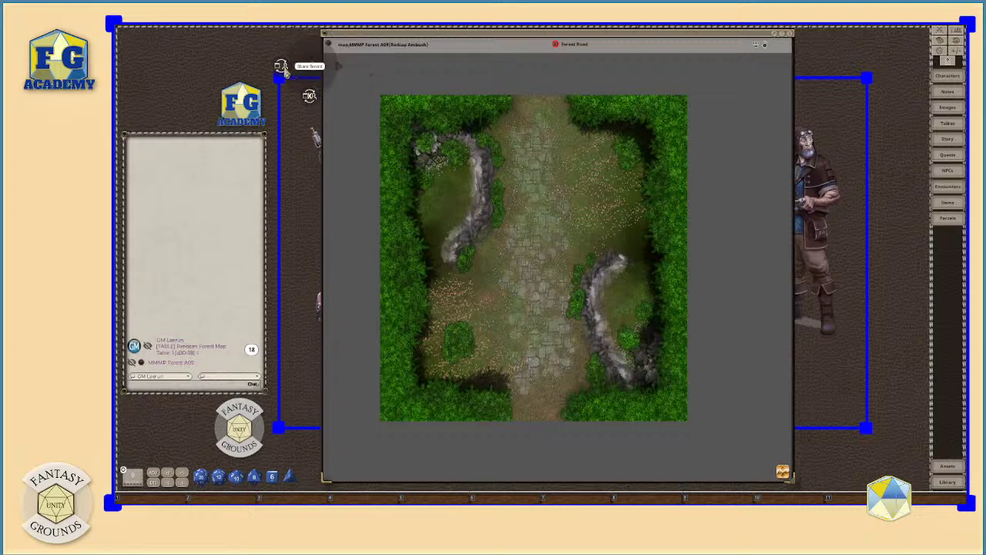
left_click(282, 67)
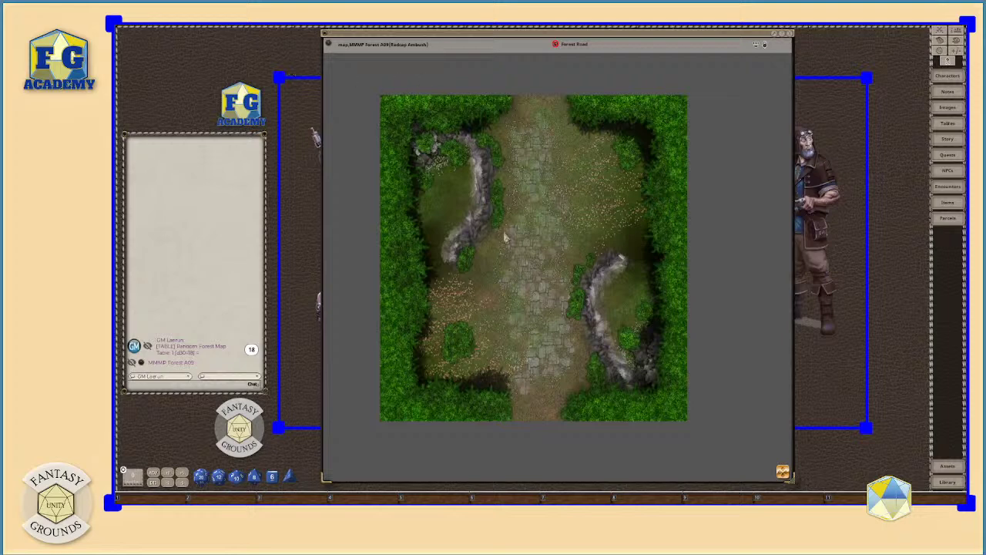
Step: Unlock the Forest Road map for editing and display its image toolbar
scroll(503, 250, "up", 2)
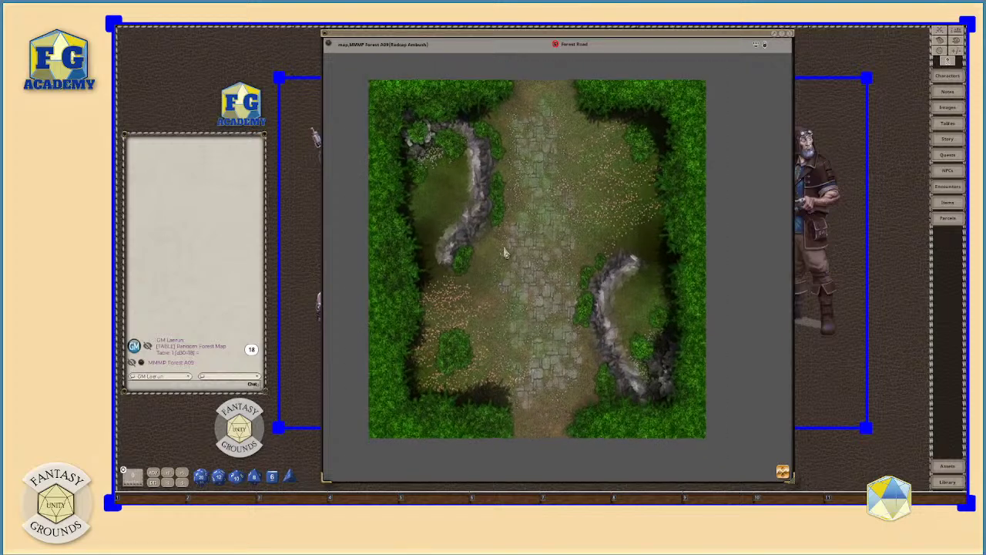
scroll(503, 250, "down", 1)
left_click(765, 45)
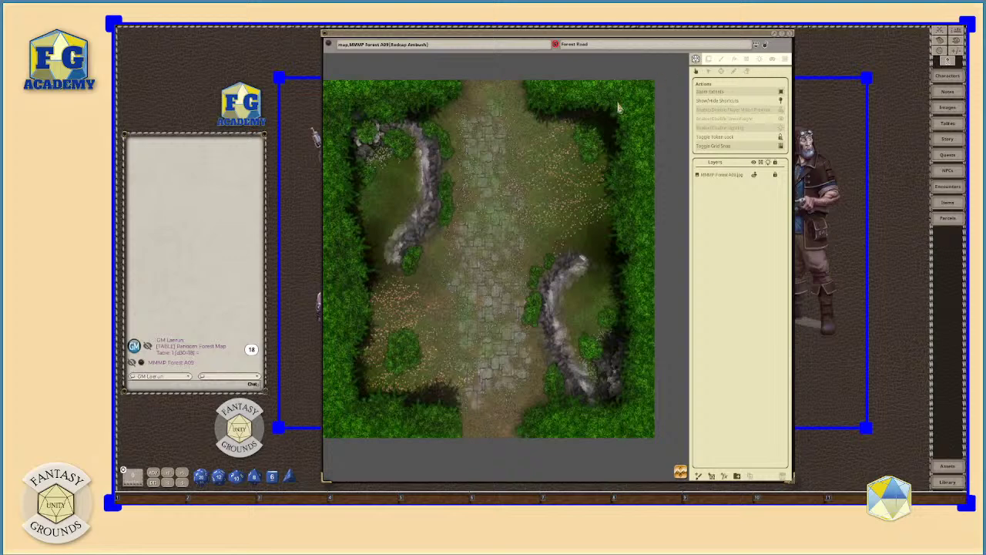
left_click(757, 46)
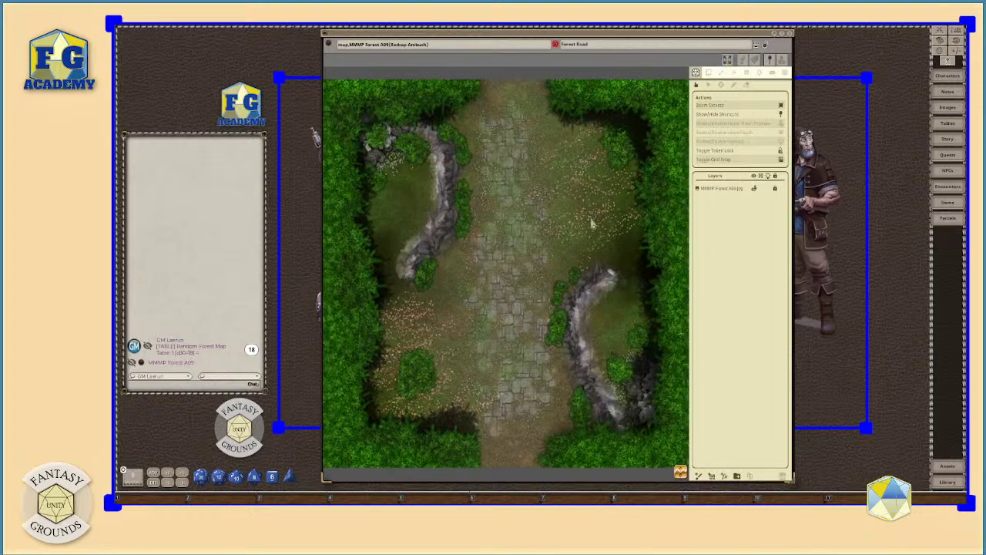
Step: Examine the unlocked forest map at different zoom levels and pan across it
scroll(548, 327, "down", 4)
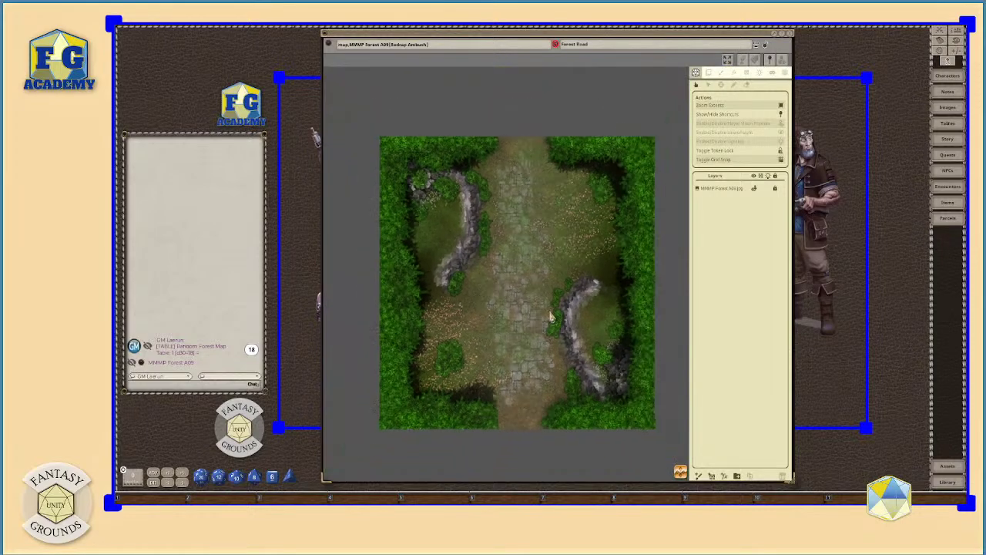
scroll(550, 316, "up", 5)
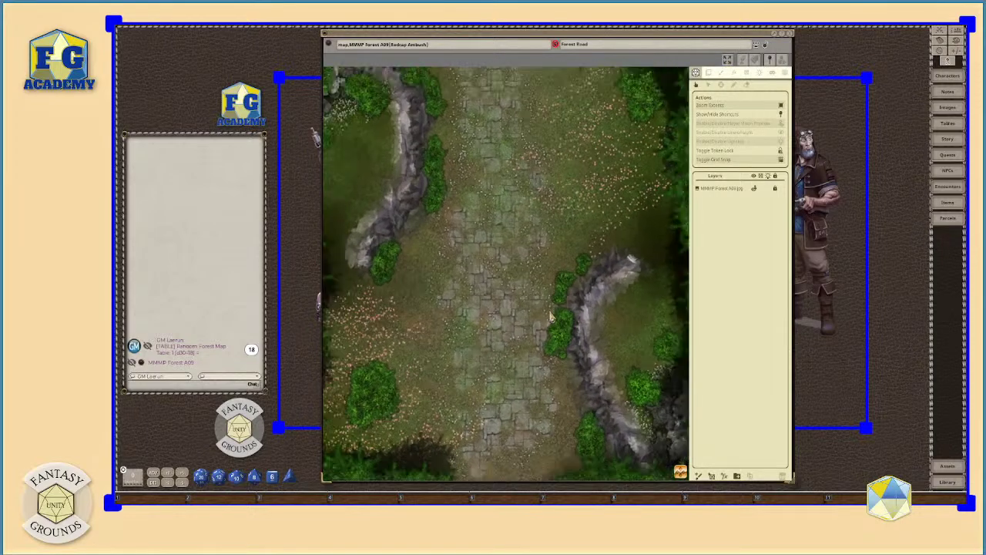
scroll(550, 315, "down", 2)
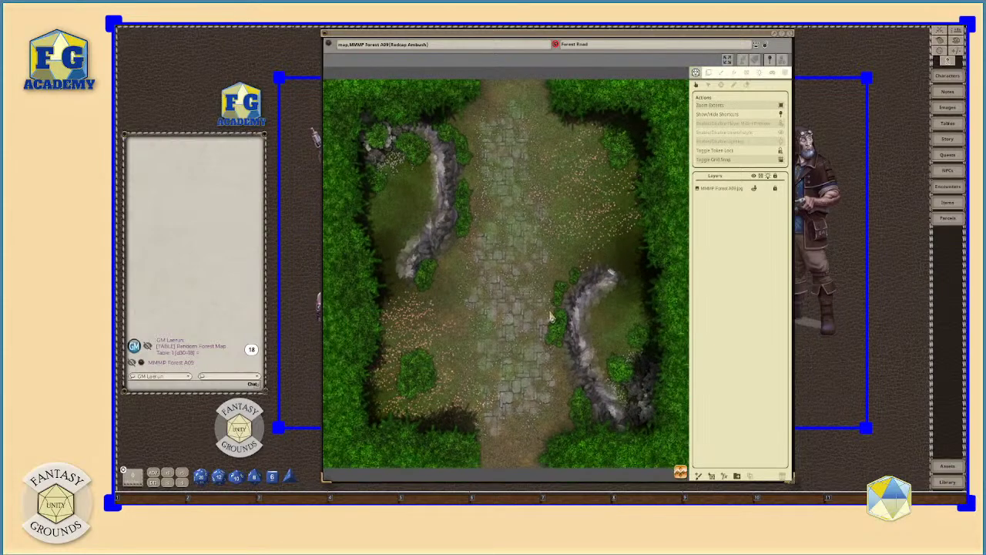
scroll(550, 316, "down", 1)
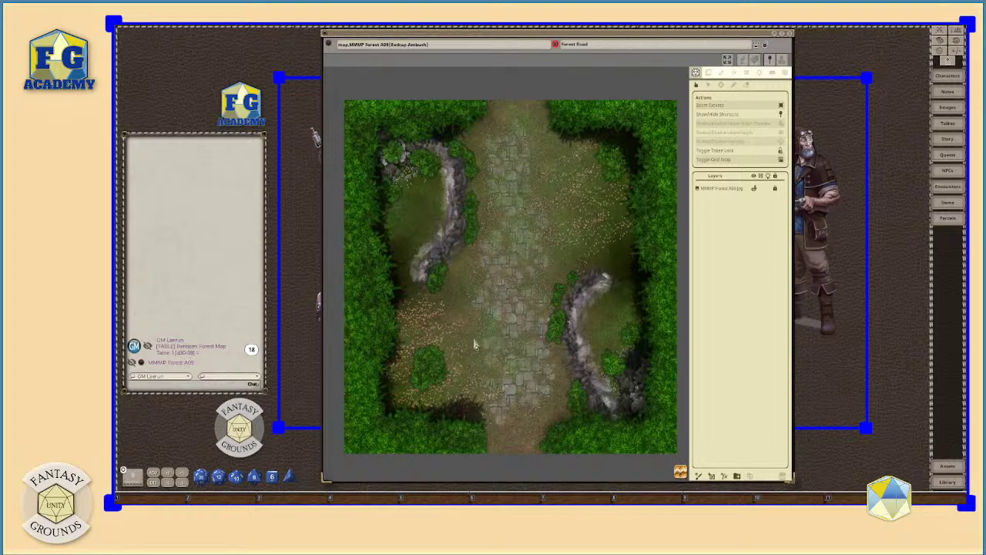
scroll(450, 336, "down", 1)
scroll(451, 334, "up", 1)
left_click_drag(472, 348, 451, 316)
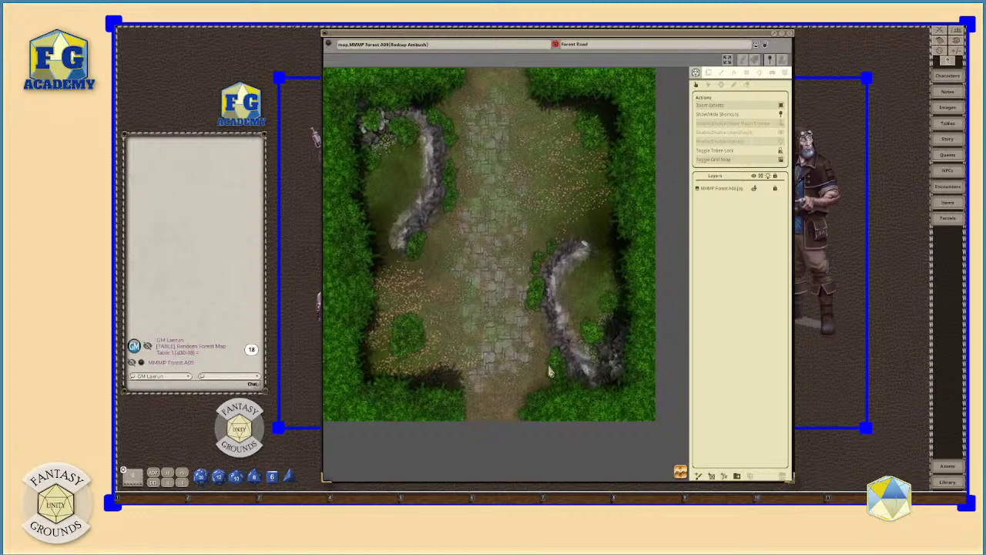
Step: Select the forest map's image layer, examine the map at different zoom levels and fit it to the window
scroll(550, 372, "up", 3)
scroll(549, 372, "down", 4)
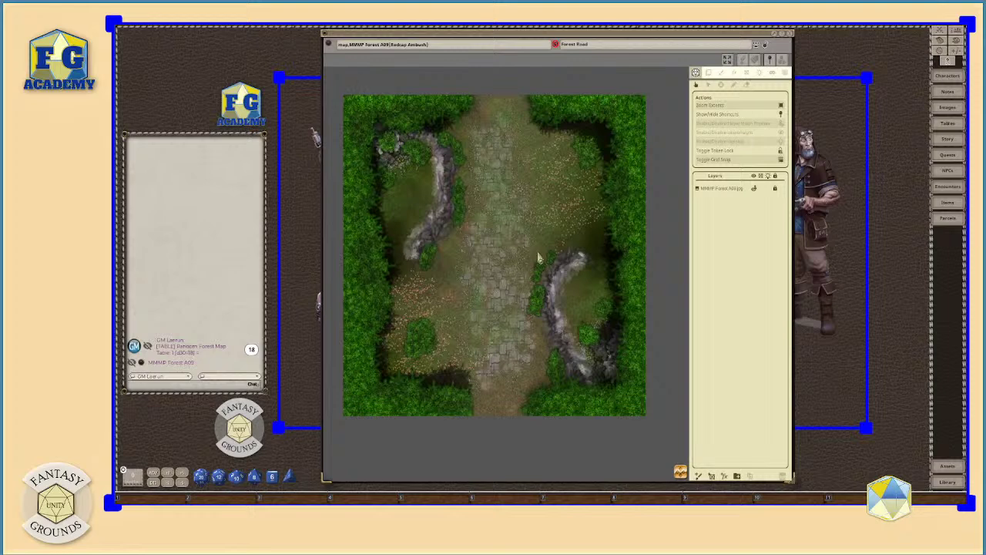
left_click(713, 192)
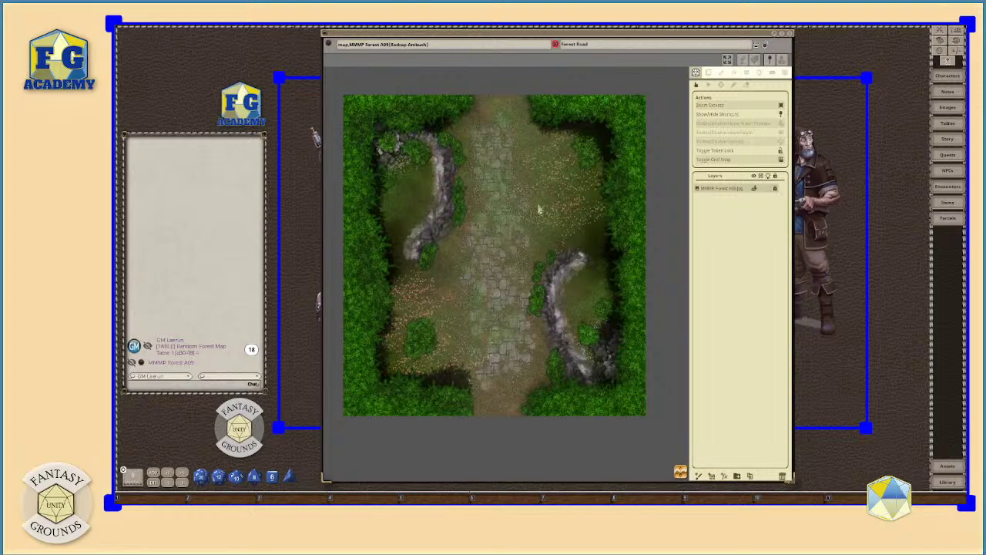
scroll(476, 254, "up", 2)
scroll(465, 267, "down", 2)
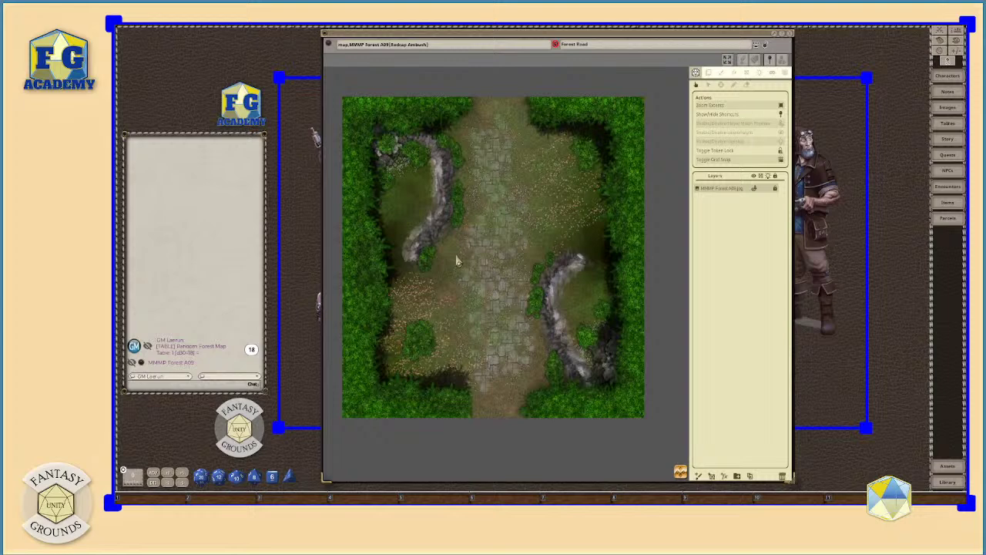
scroll(457, 262, "up", 1)
scroll(459, 256, "down", 1)
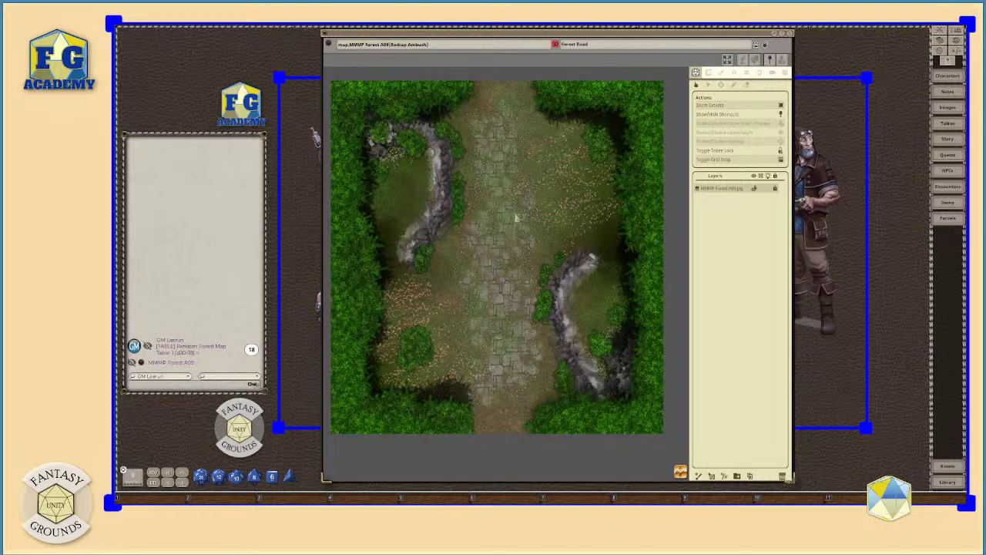
scroll(455, 253, "up", 1)
scroll(560, 279, "up", 1)
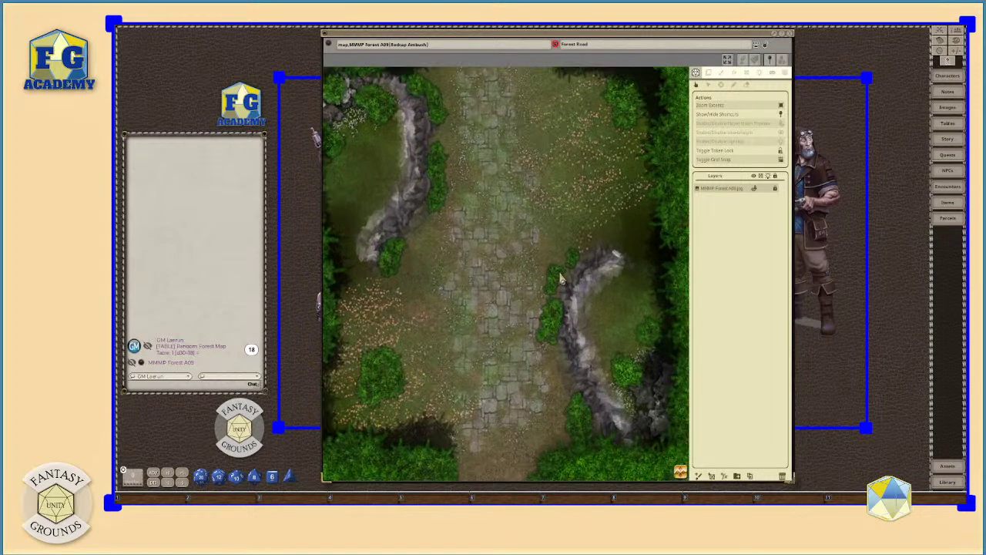
scroll(560, 279, "down", 1)
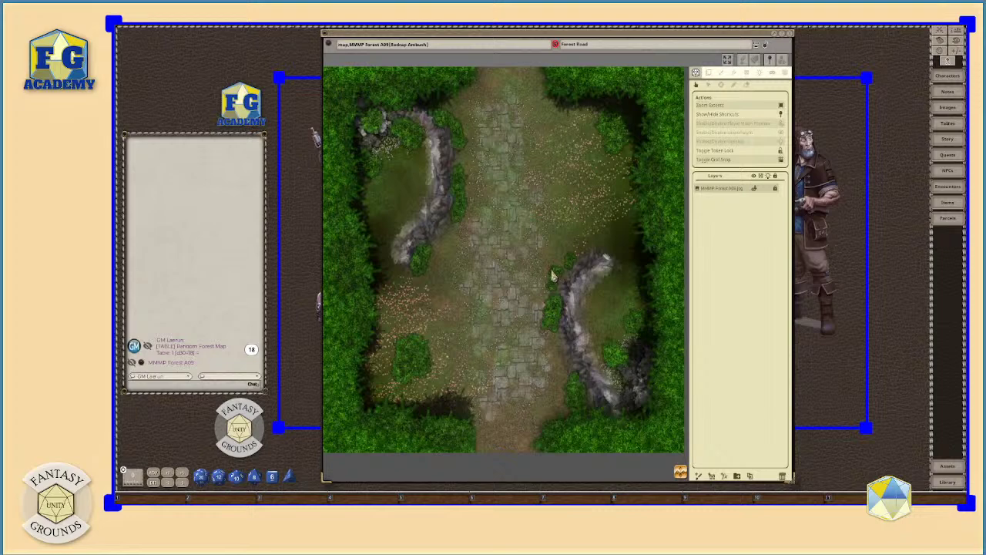
scroll(553, 278, "down", 1)
scroll(552, 275, "up", 3)
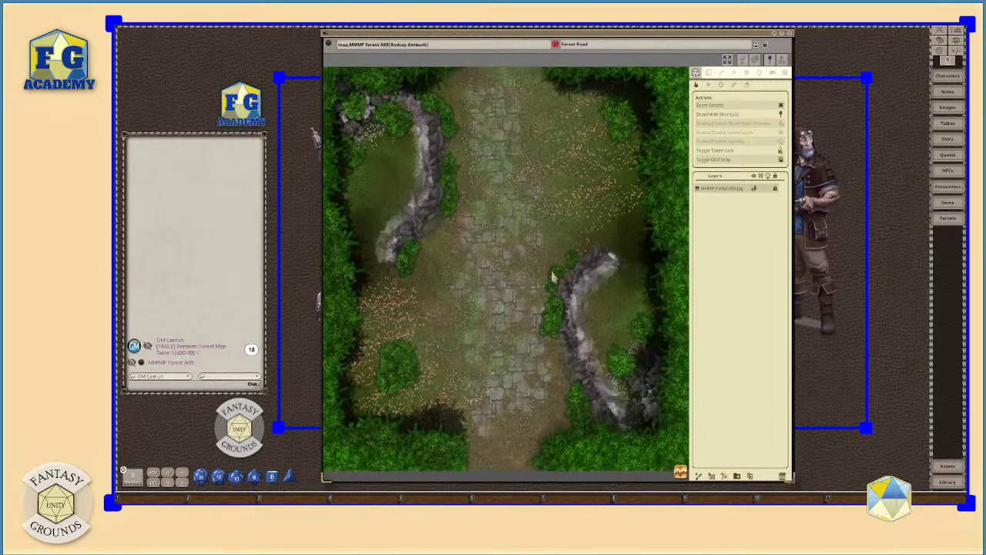
scroll(552, 275, "down", 1)
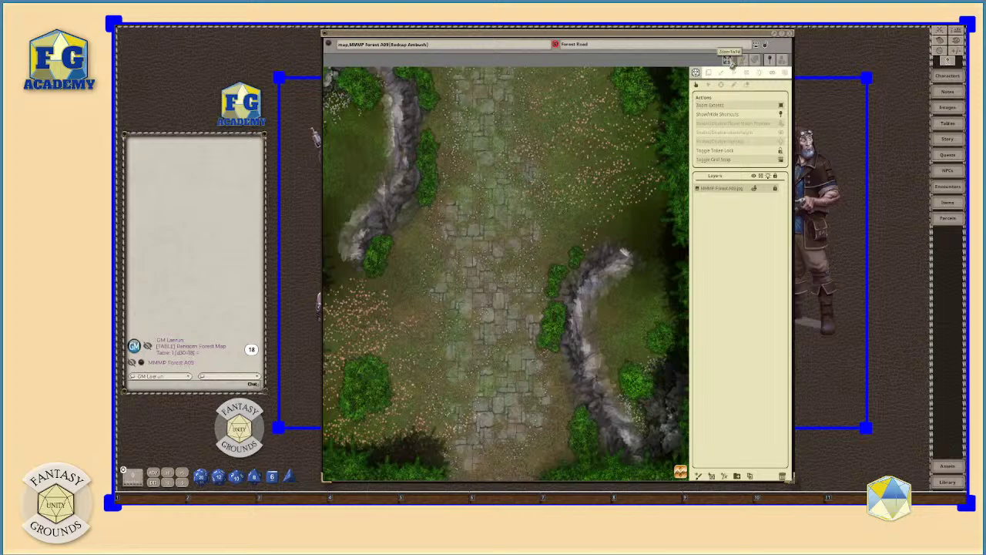
left_click(731, 65)
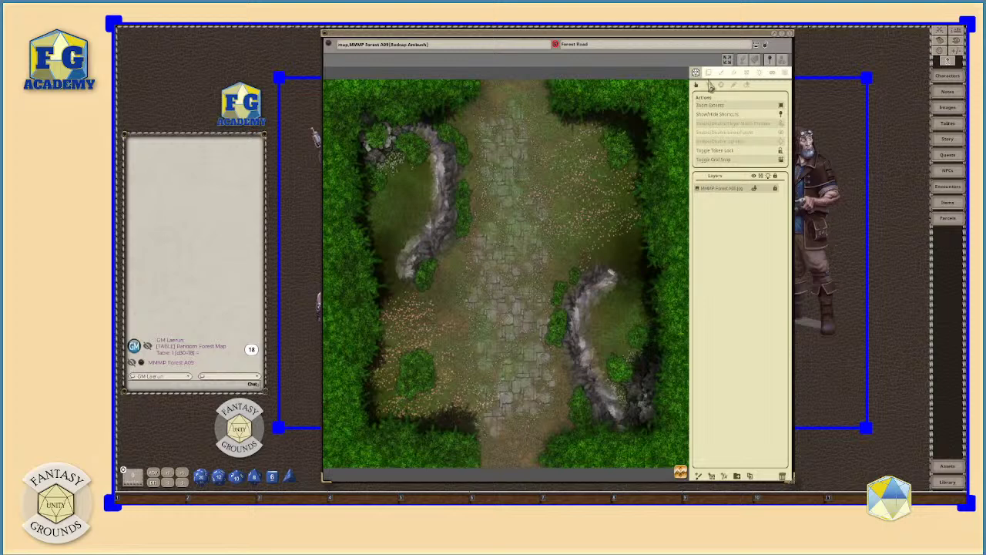
scroll(521, 217, "down", 2)
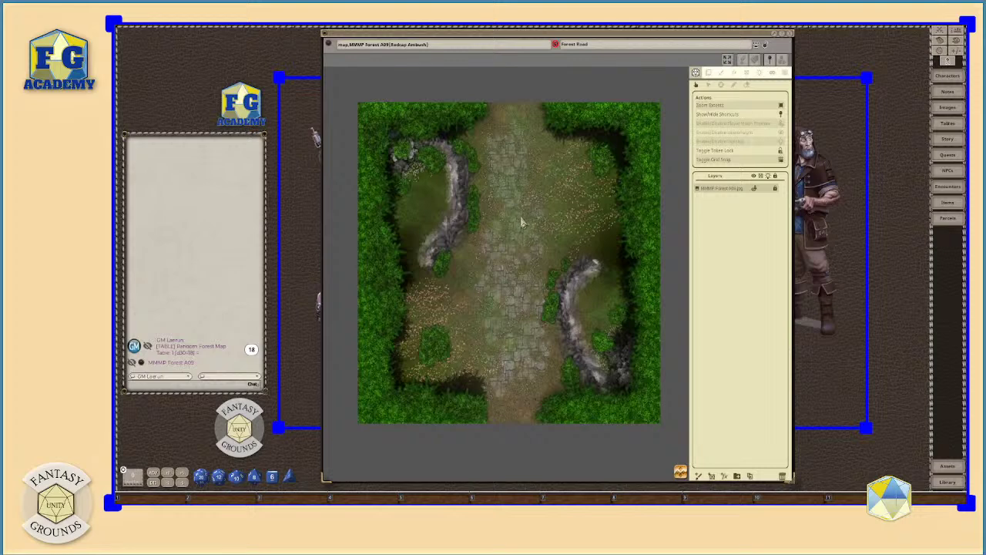
scroll(522, 222, "up", 2)
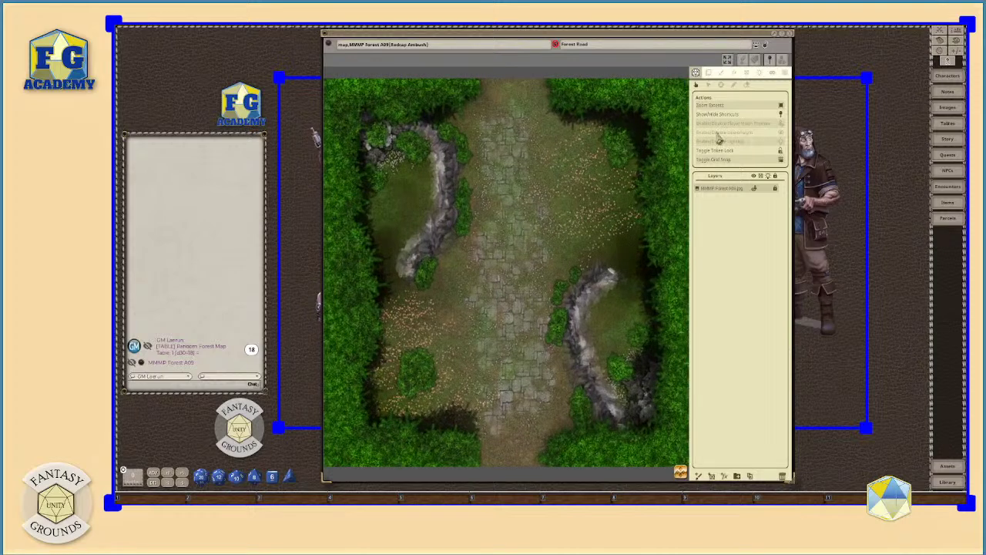
Step: Open the map's grid settings, make the square grid visible and inspect it over the forest road
left_click(785, 74)
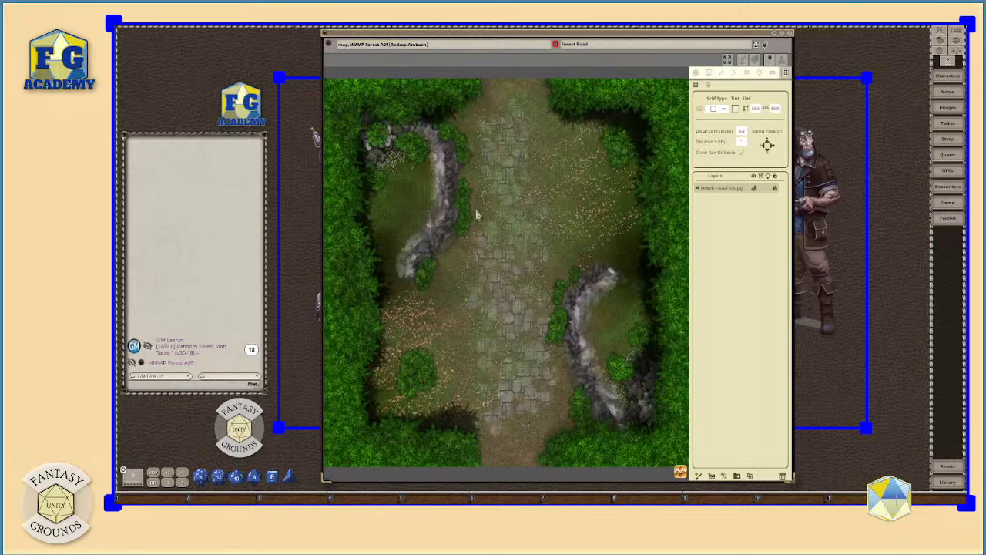
left_click(700, 112)
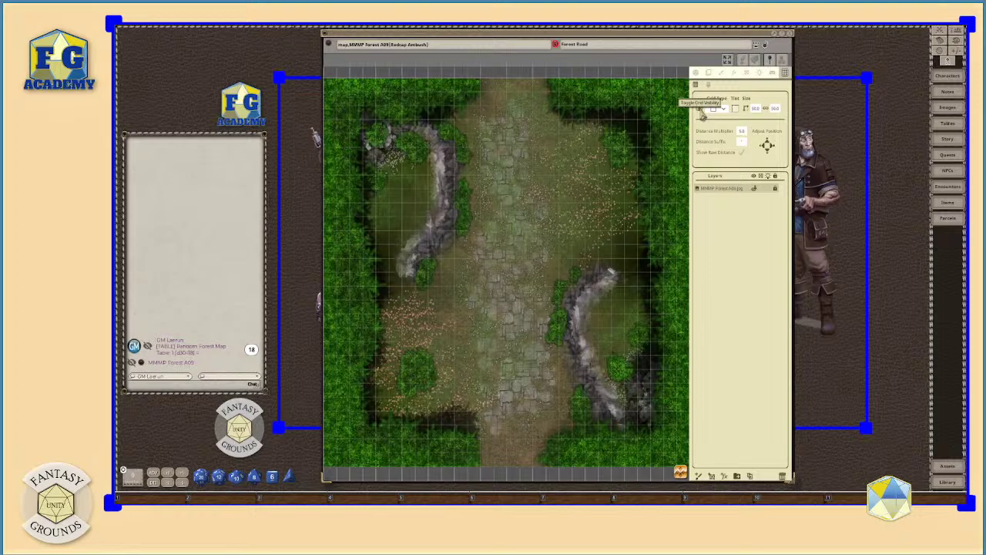
scroll(471, 254, "up", 3)
scroll(470, 240, "up", 2)
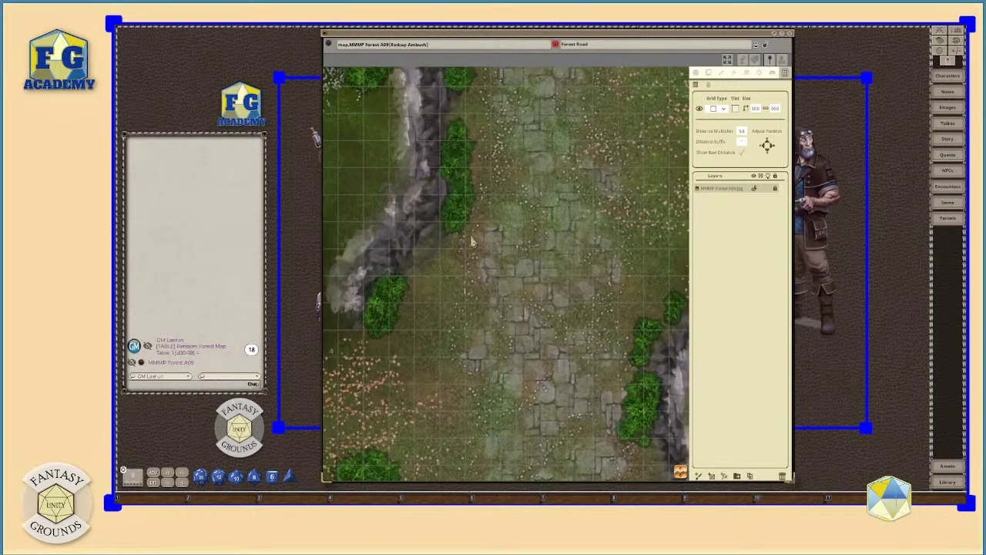
scroll(470, 240, "down", 2)
scroll(513, 251, "down", 1)
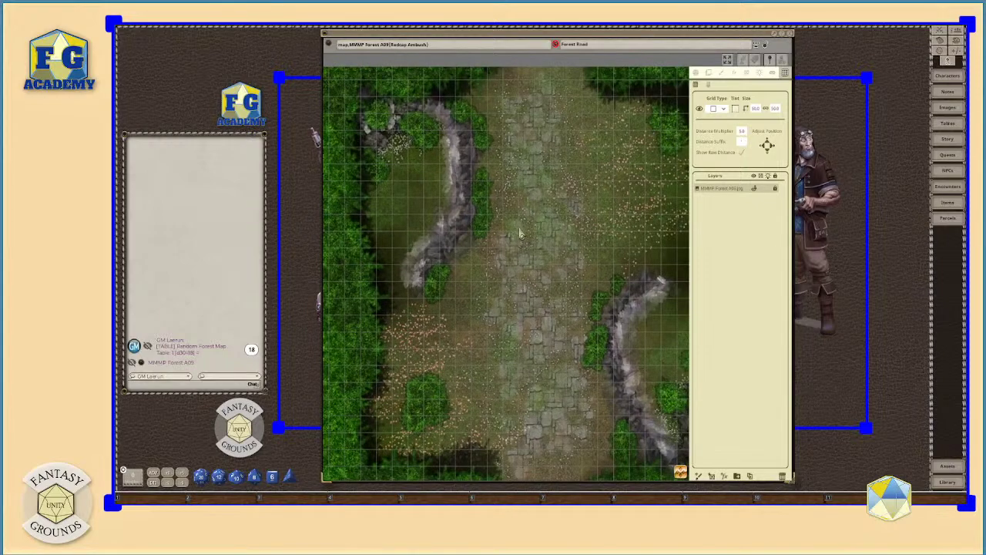
Step: Set the grid size to 60 by 60 and inspect the squares against the map
scroll(520, 231, "up", 2)
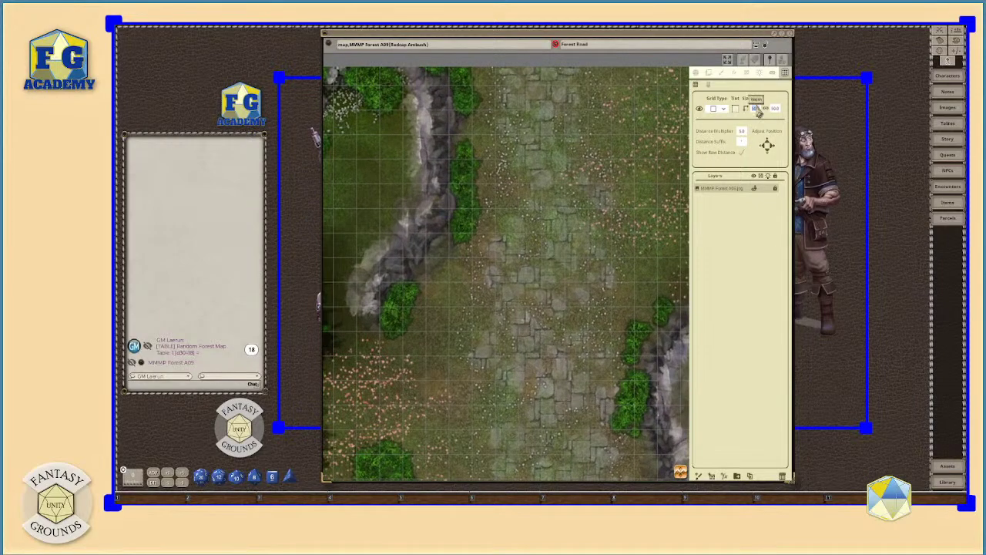
type("60")
left_click(774, 110)
scroll(620, 218, "down", 2)
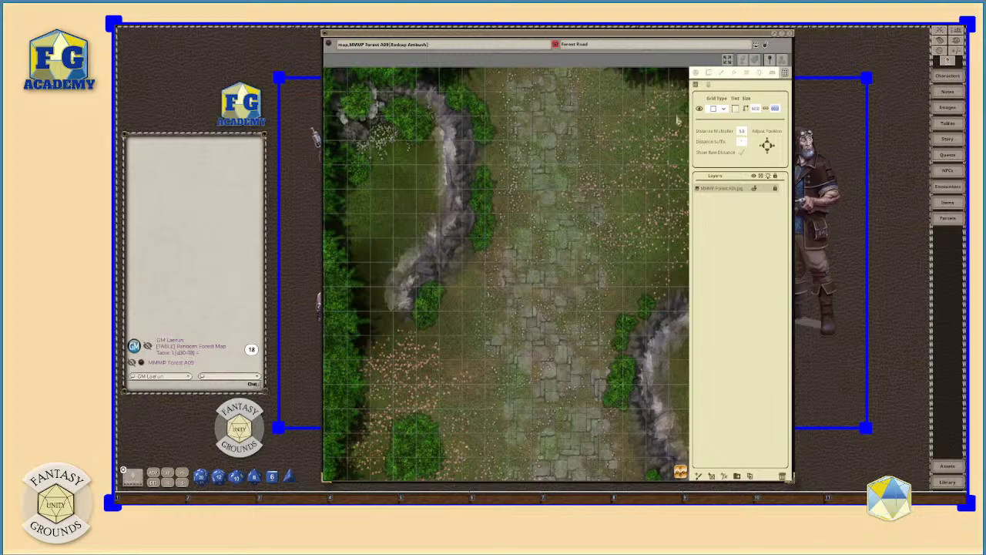
scroll(521, 256, "up", 3)
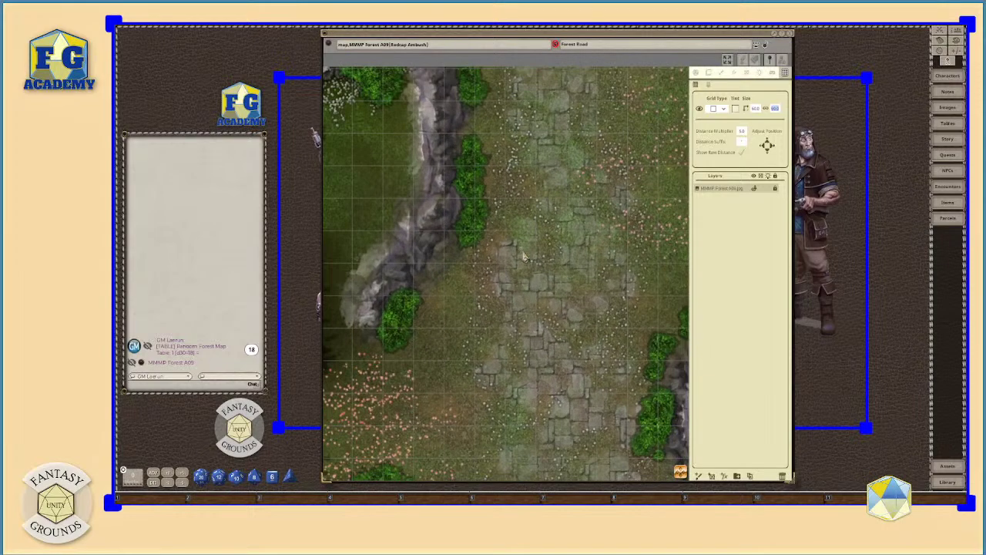
scroll(521, 256, "down", 3)
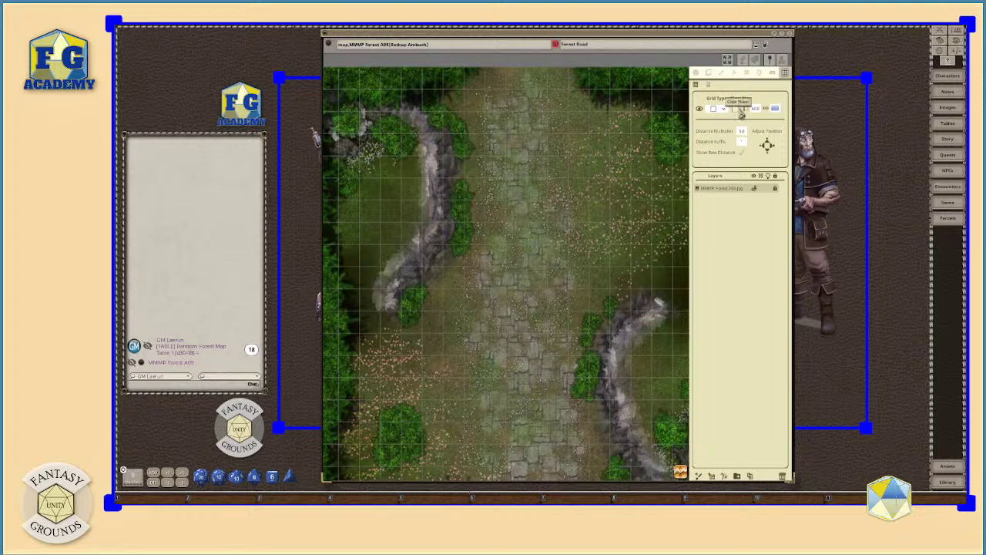
Step: Try a pale green and a green sampled from the foliage, then set the grid colour to a partly transparent bright green
left_click(741, 110)
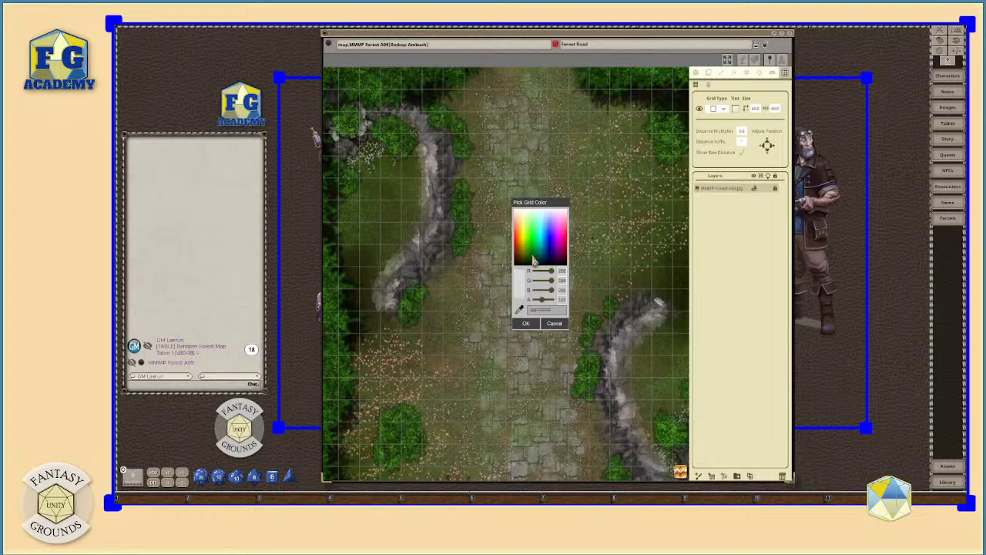
left_click(530, 225)
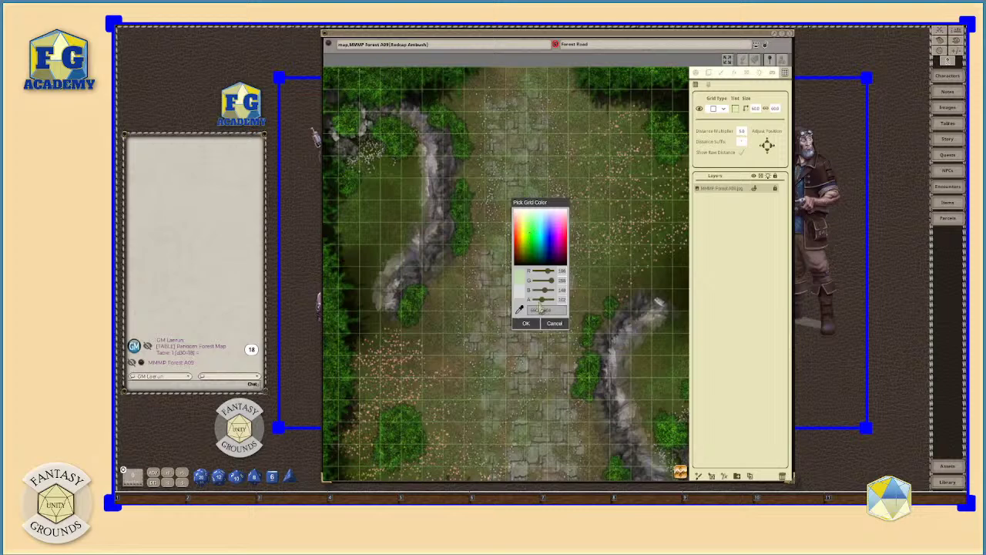
mouse_move(545, 300)
left_mouse_down()
mouse_move(567, 306)
mouse_move(547, 308)
left_mouse_up()
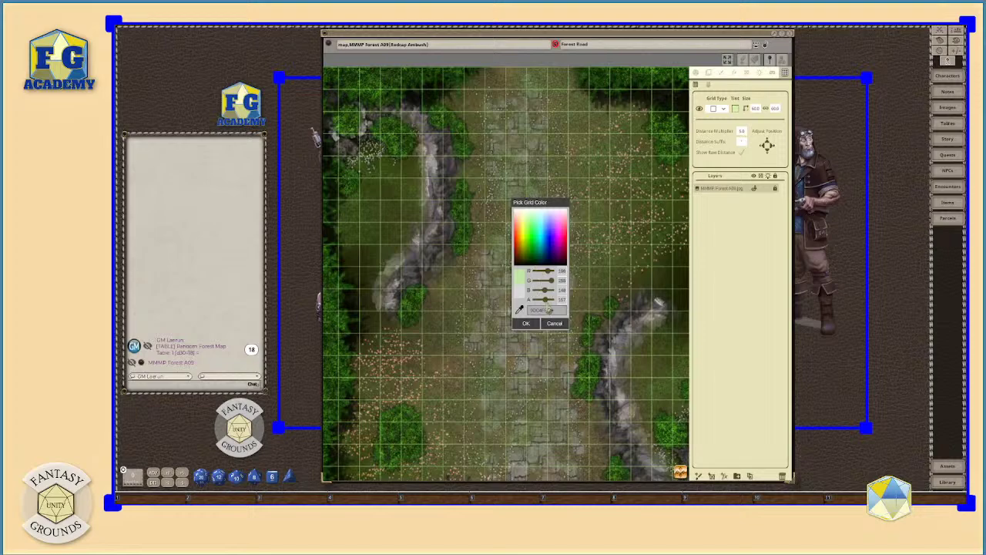
mouse_move(544, 299)
left_mouse_down()
mouse_move(564, 308)
mouse_move(548, 305)
left_mouse_up()
left_click(520, 309)
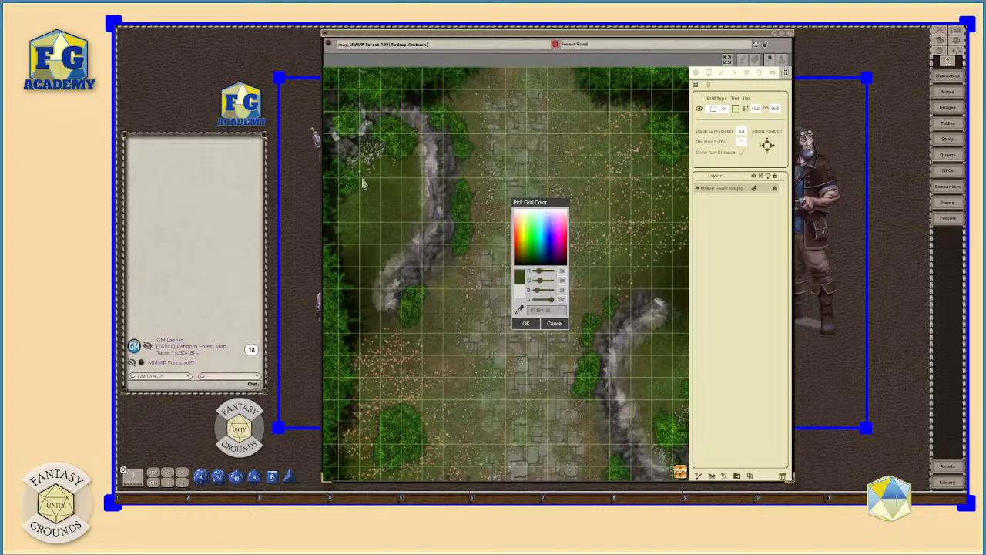
left_click(380, 98)
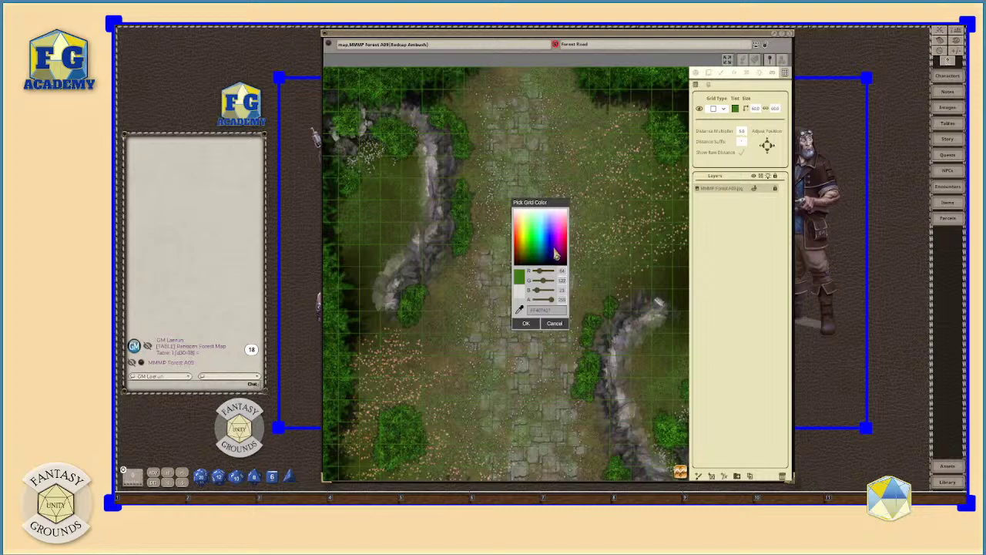
left_click(530, 235)
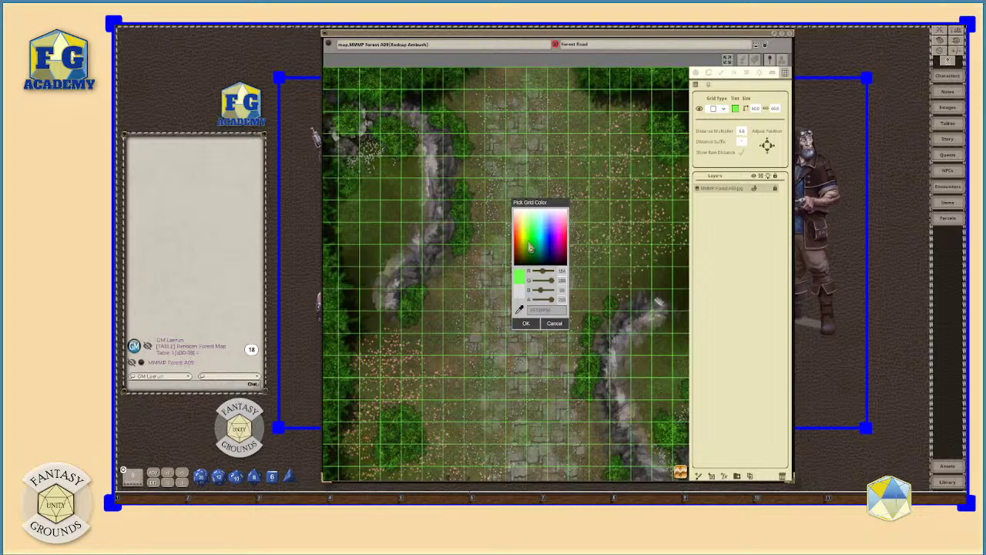
left_click_drag(553, 305, 545, 307)
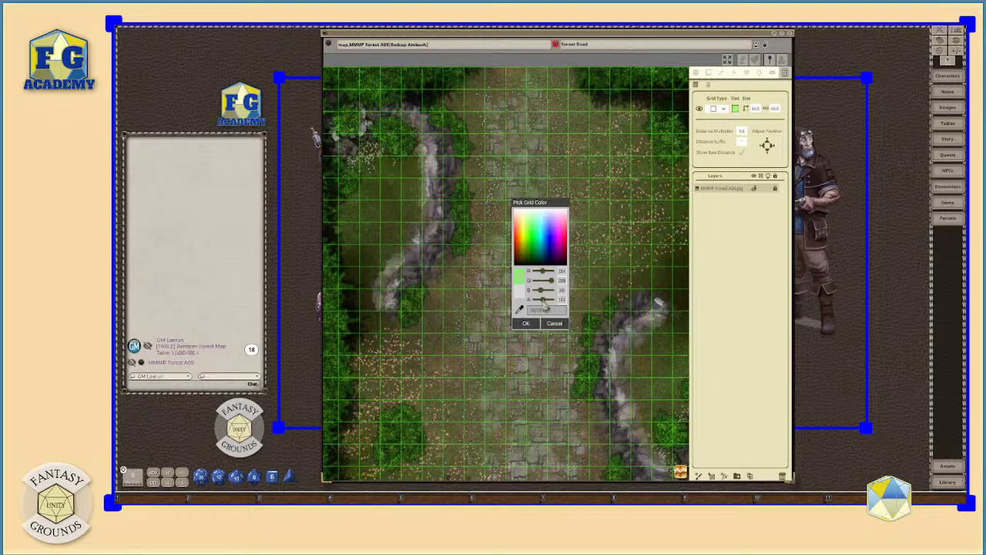
left_click(526, 322)
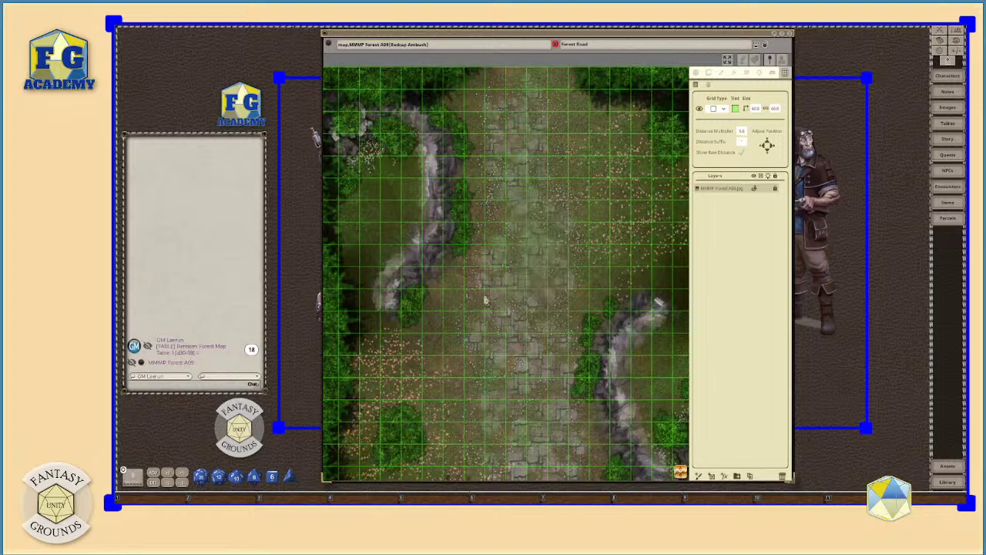
Step: Compare the grid with the map's edges and set the grid size to 50 by 50
scroll(555, 301, "down", 2)
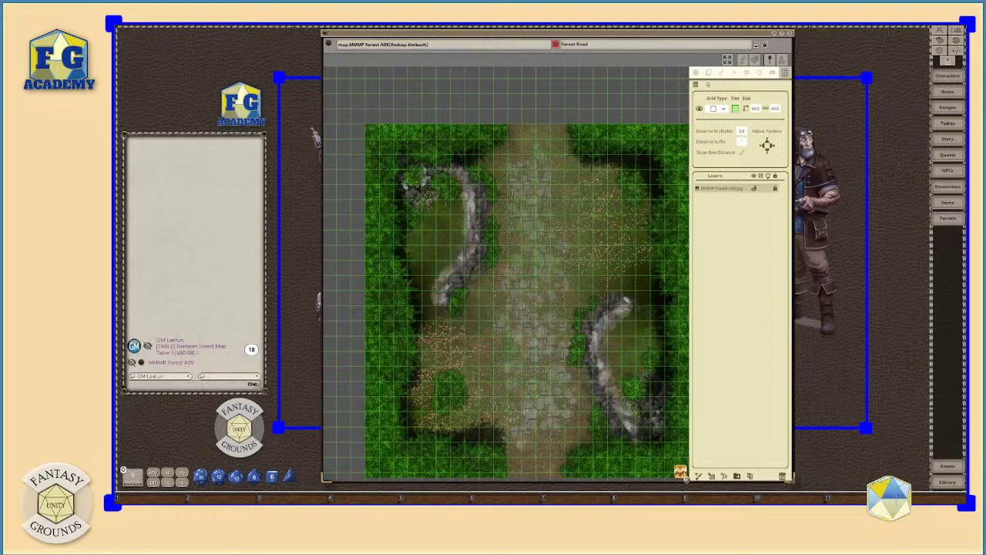
left_click_drag(683, 473, 607, 388)
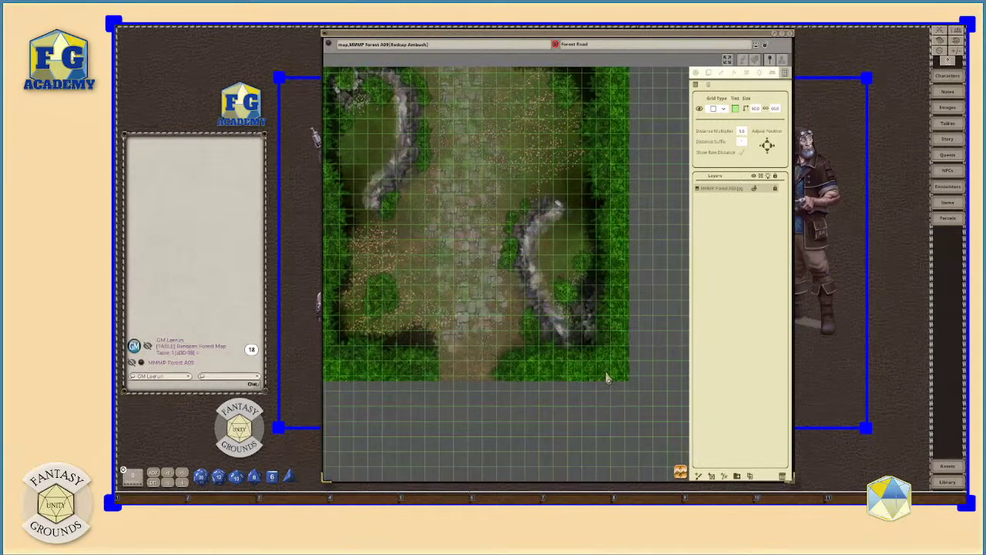
scroll(608, 376, "down", 2)
scroll(486, 201, "up", 2)
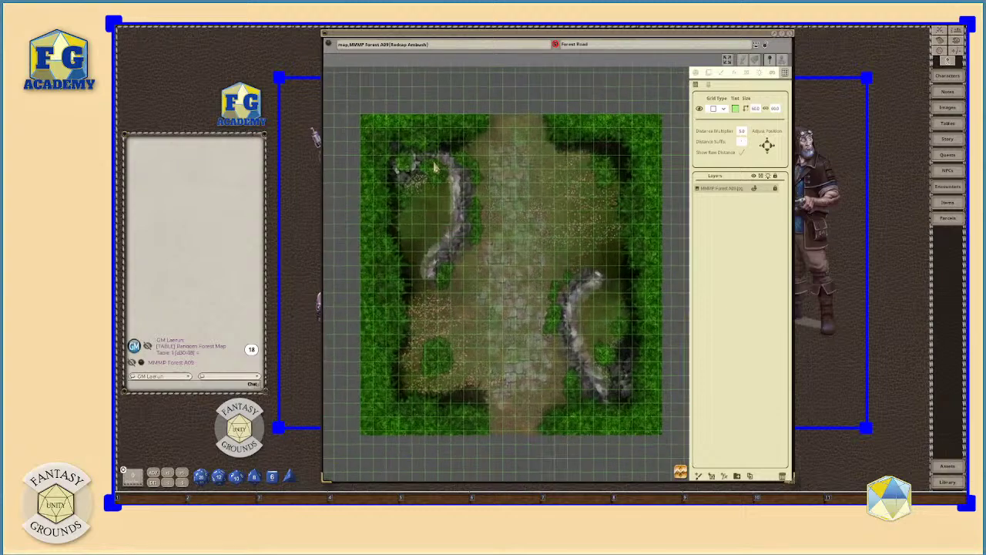
left_click(755, 108)
type("50")
key("Return")
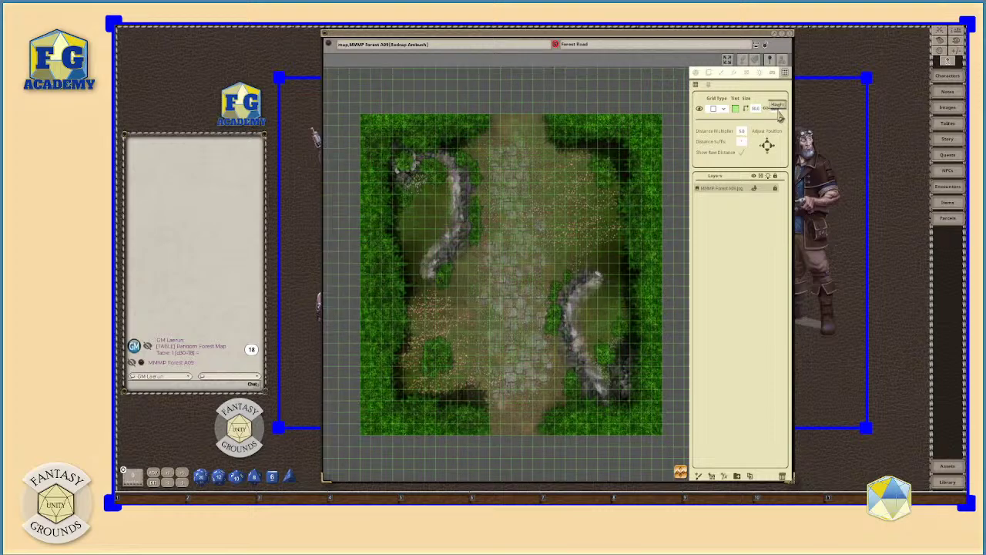
left_click(778, 110)
Step: Check how the grid squares line up with the map's upper-left and lower-right corners
scroll(339, 124, "up", 4)
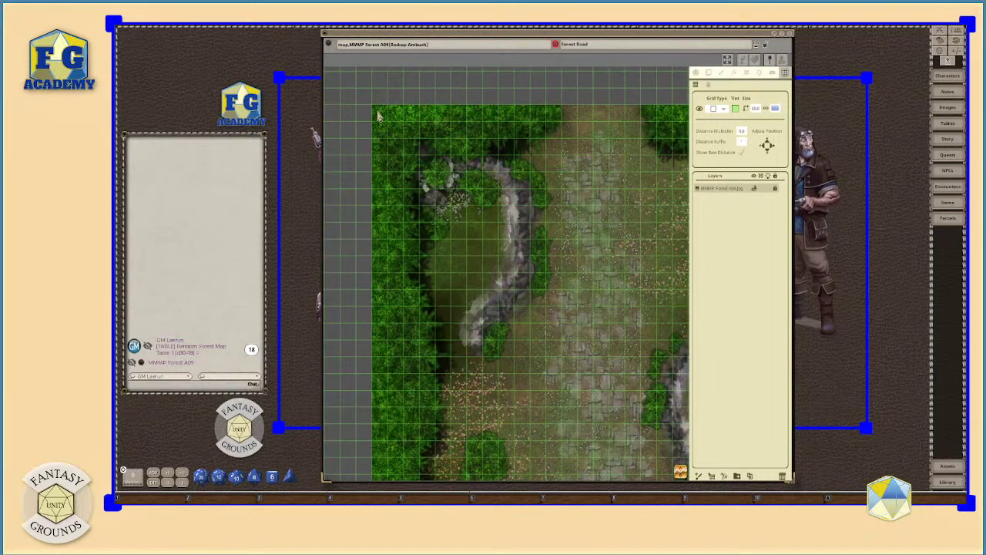
scroll(378, 116, "down", 2)
scroll(622, 142, "down", 2)
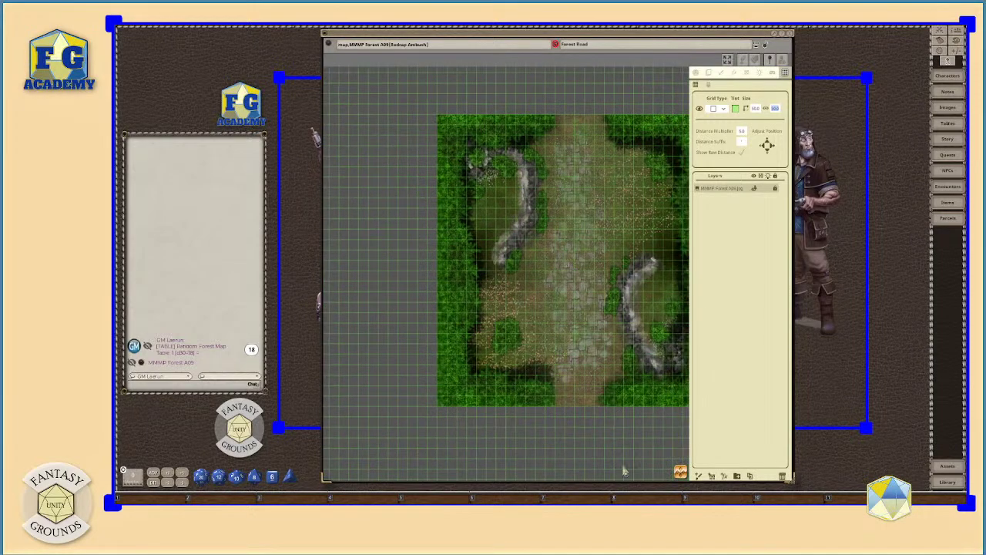
left_click_drag(680, 476, 718, 477)
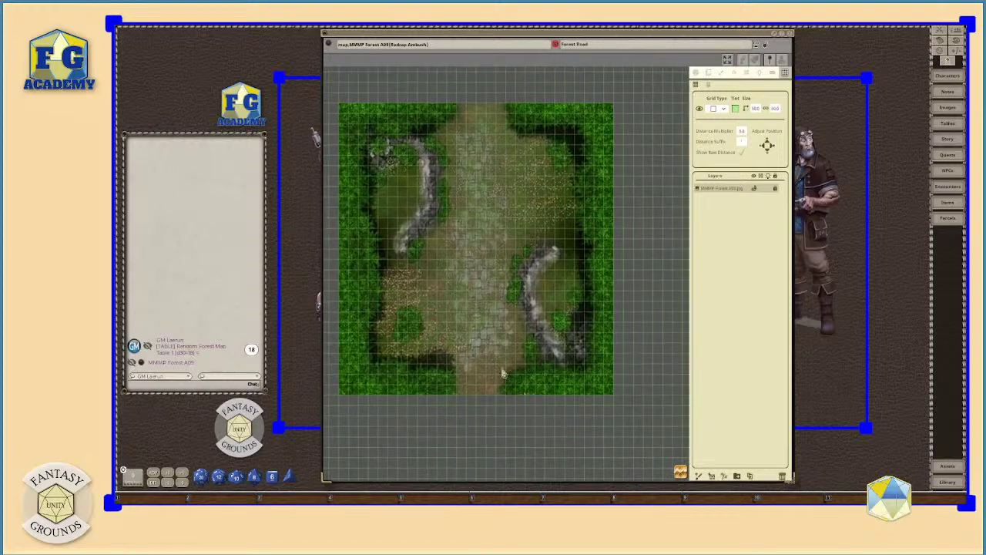
scroll(607, 395, "up", 4)
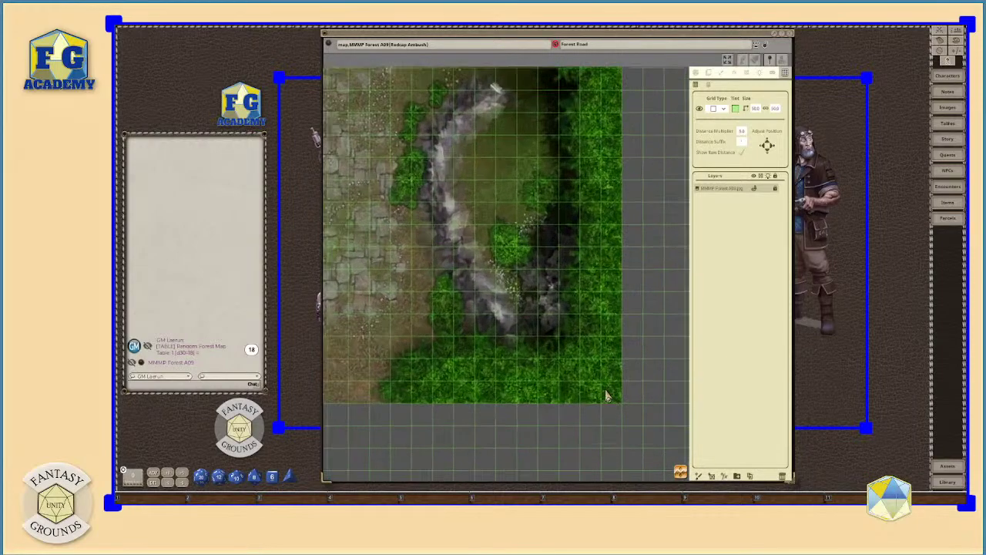
Step: Review the grid overlay across the whole forest road map, from its lower-right corner to the central path
scroll(606, 395, "down", 4)
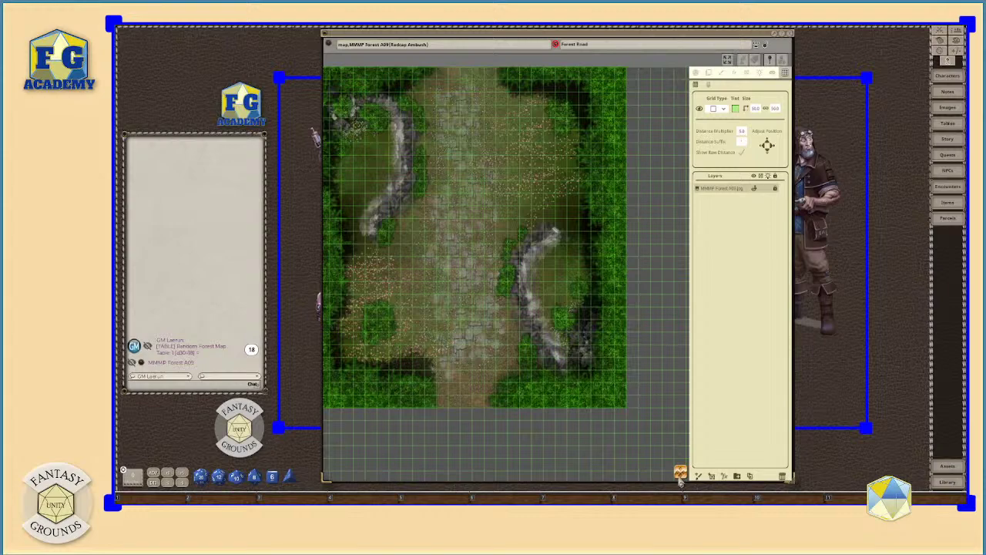
scroll(677, 472, "up", 1)
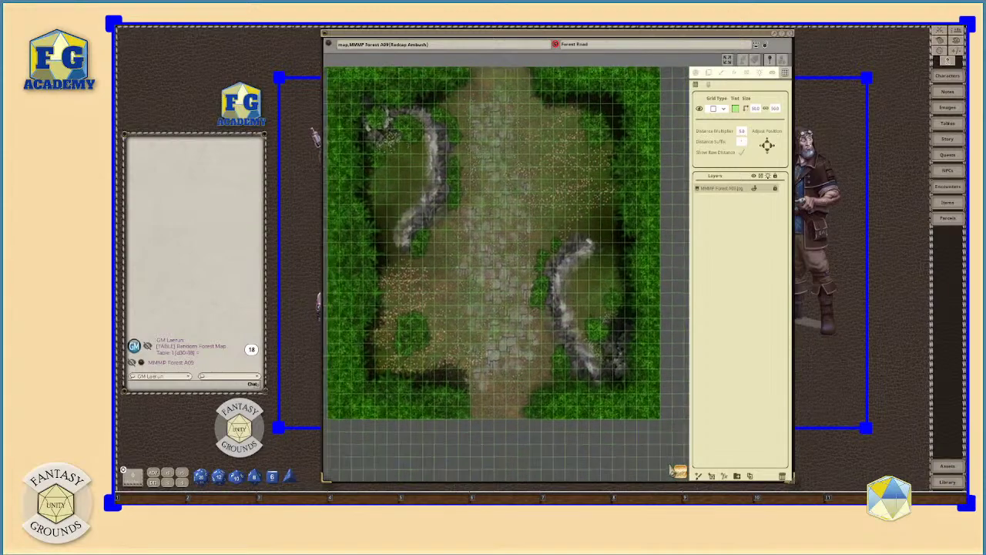
left_click_drag(671, 469, 718, 482)
scroll(600, 266, "up", 2)
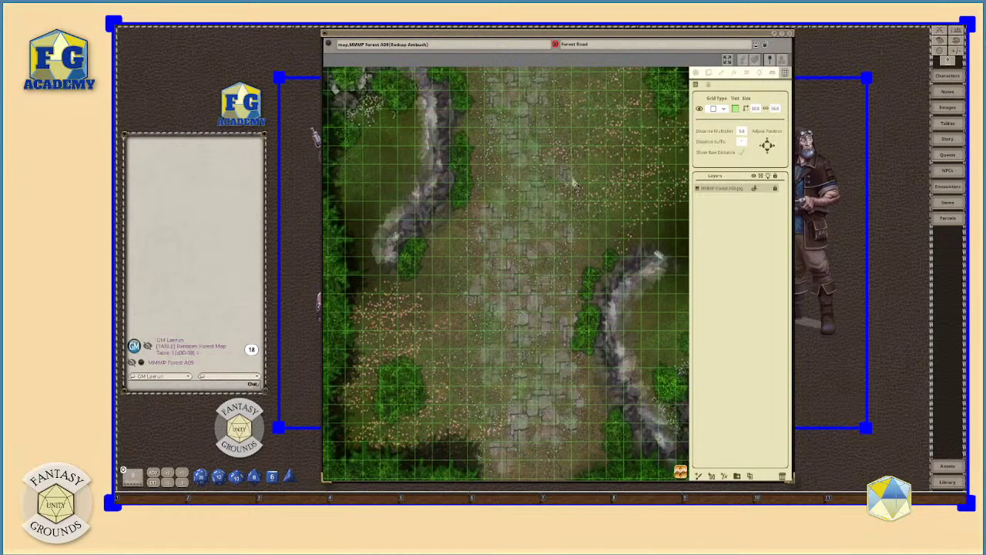
scroll(515, 224, "down", 2)
scroll(513, 223, "down", 1)
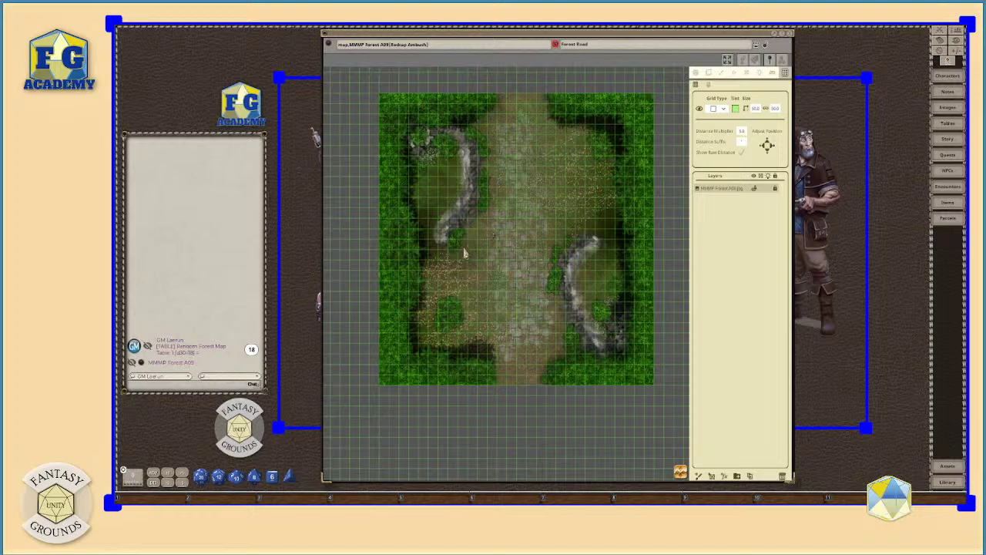
scroll(456, 256, "up", 1)
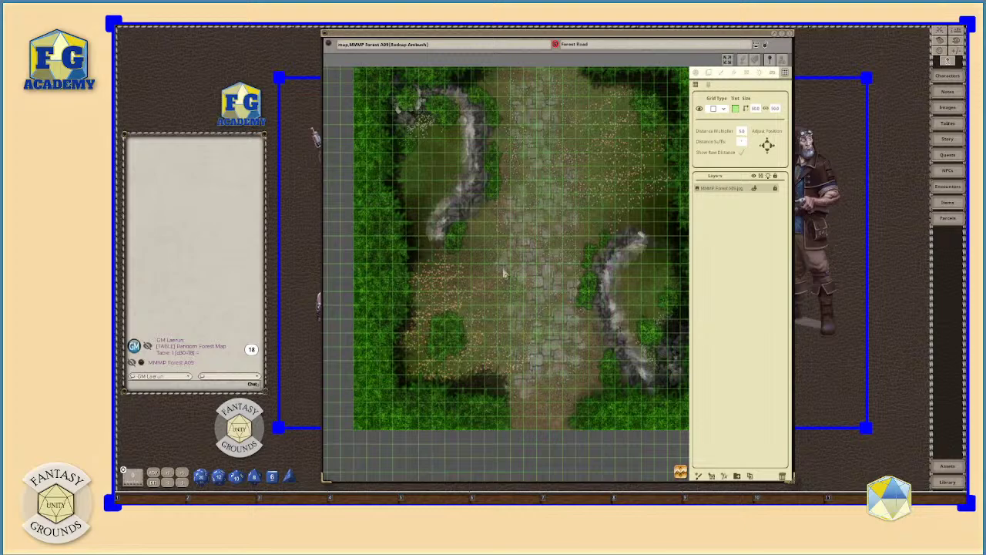
scroll(502, 274, "up", 2)
scroll(502, 271, "down", 3)
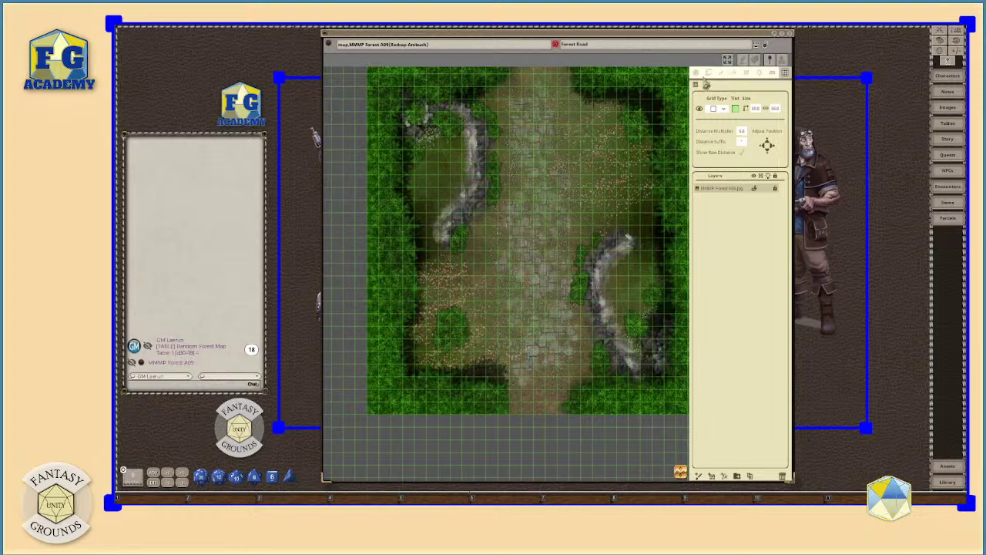
Step: Examine the tree line, bushes and two curved rock ridges beside the road as terrain features
scroll(520, 238, "up", 1)
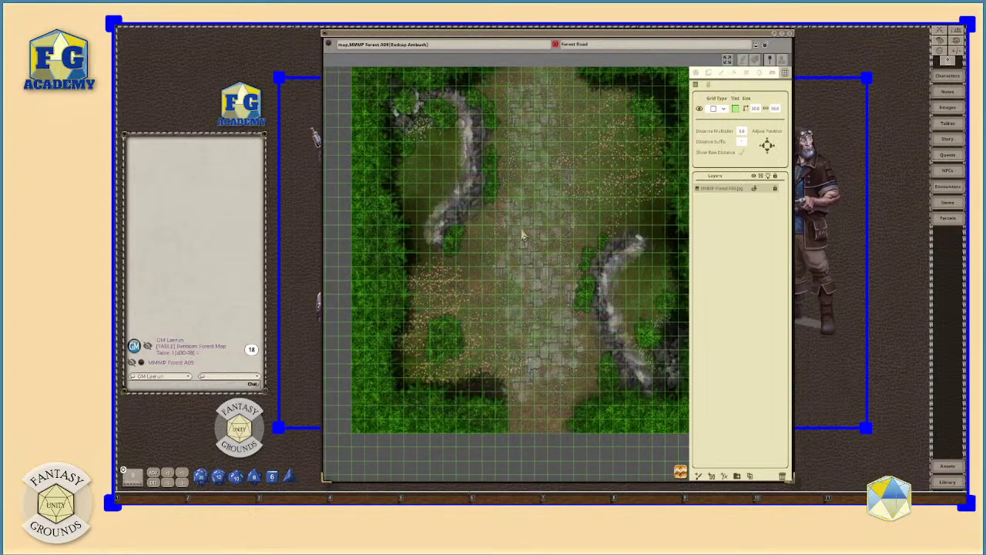
scroll(522, 236, "down", 2)
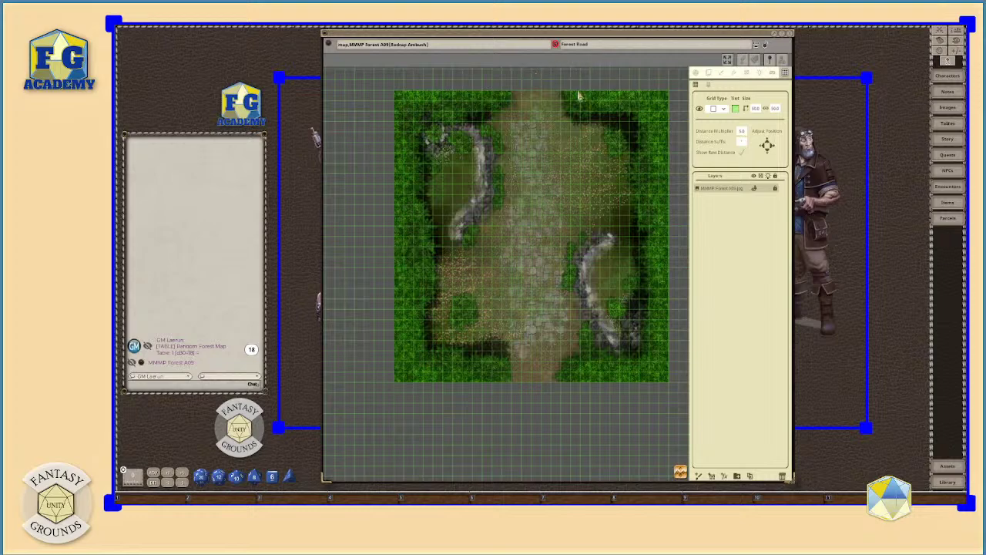
scroll(628, 138, "up", 4)
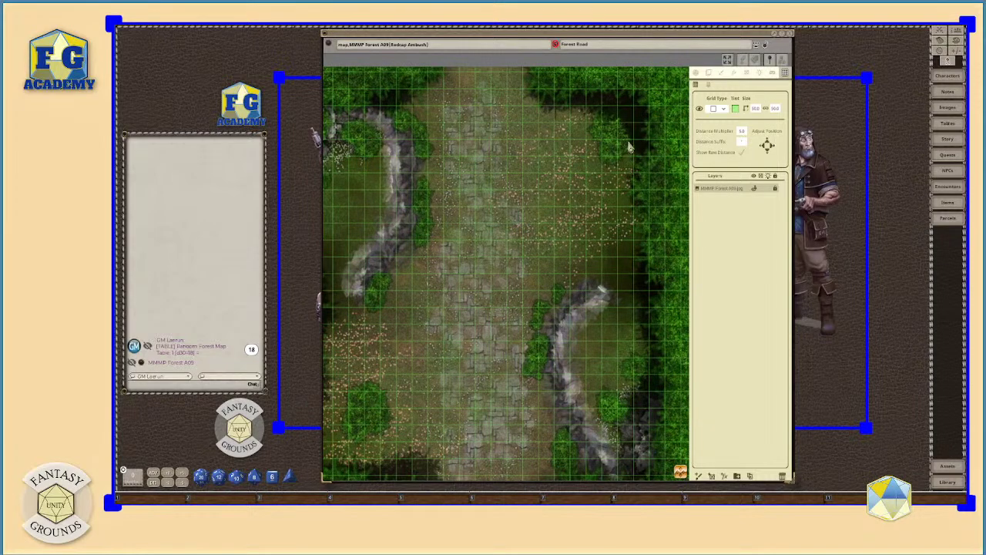
scroll(408, 370, "down", 1)
scroll(379, 402, "down", 2)
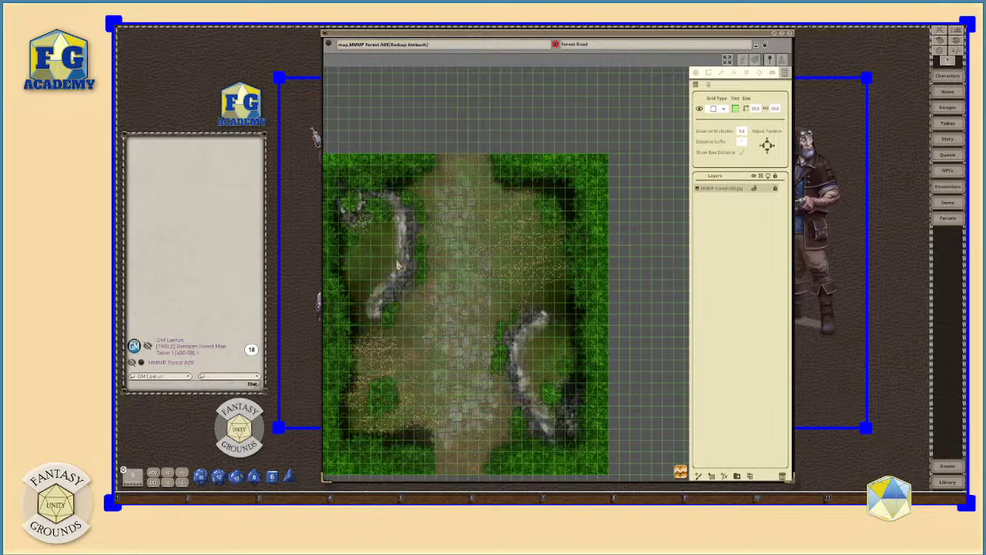
scroll(397, 264, "up", 4)
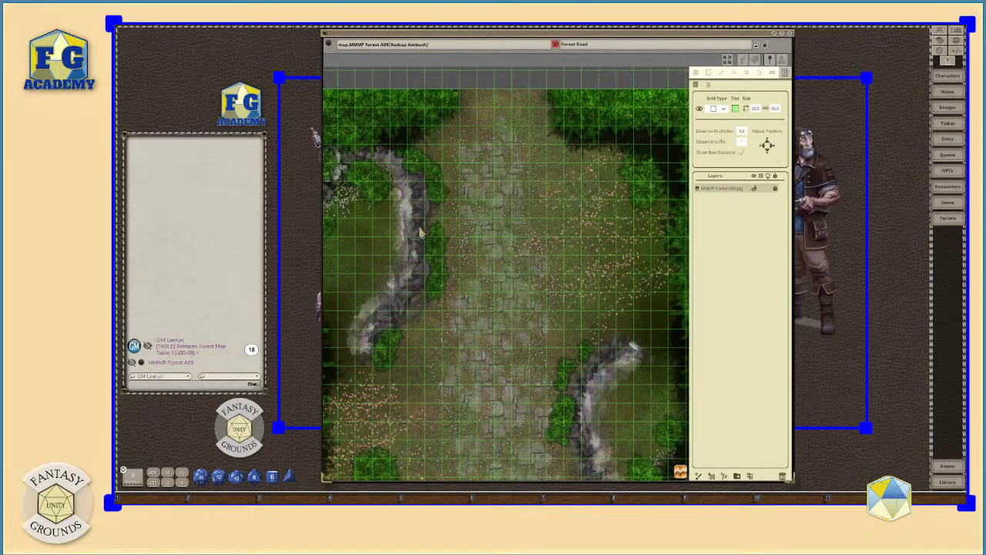
scroll(501, 285, "down", 4)
scroll(436, 216, "up", 4)
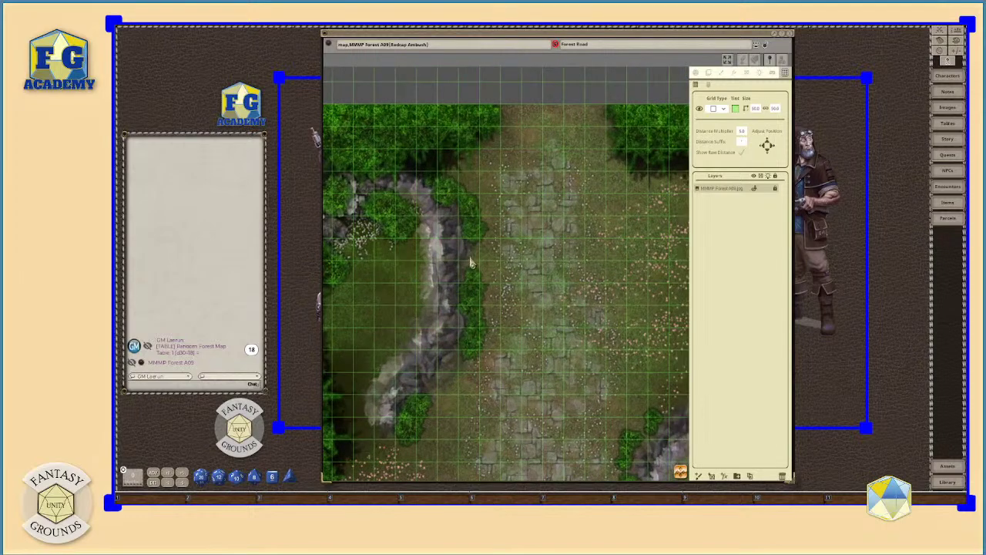
scroll(471, 262, "down", 2)
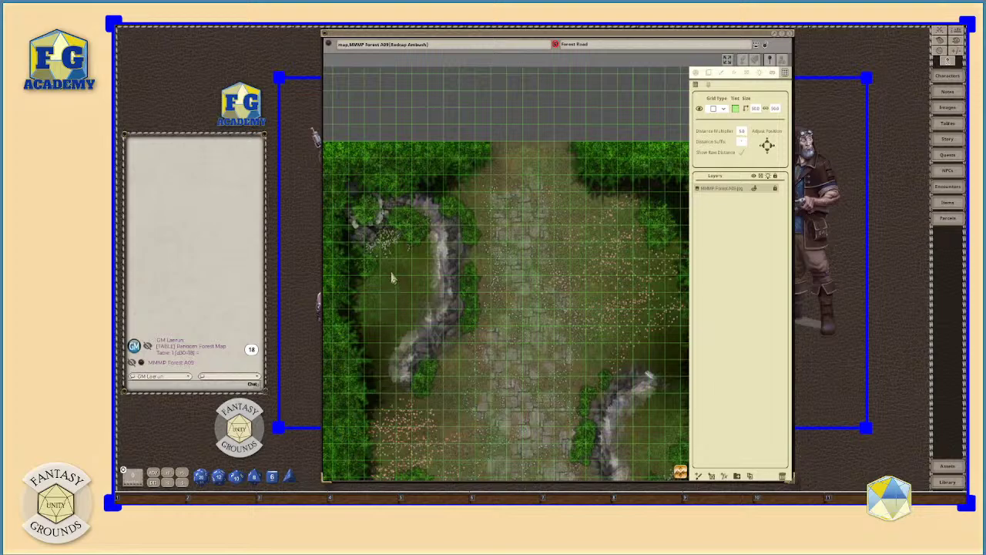
scroll(381, 247, "up", 4)
scroll(372, 236, "down", 3)
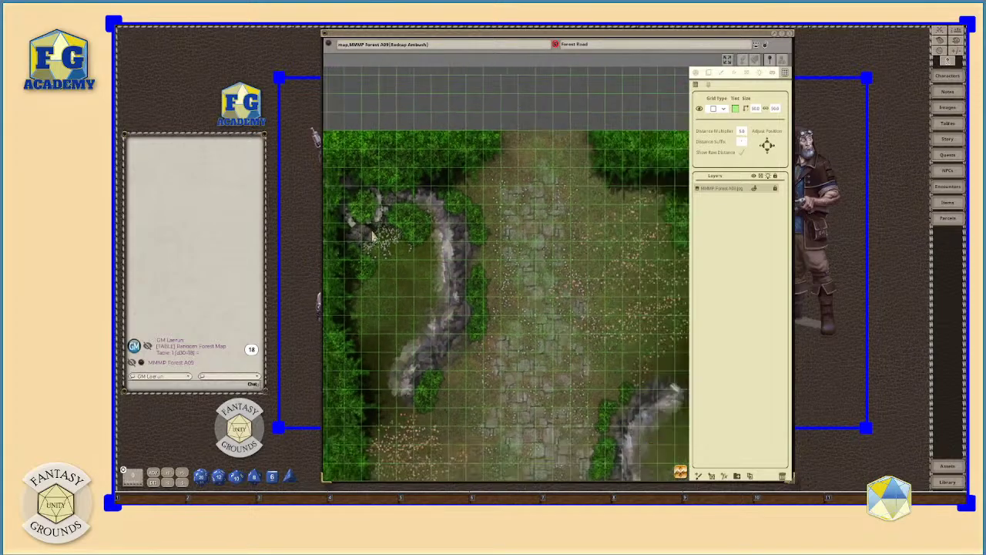
scroll(373, 237, "down", 3)
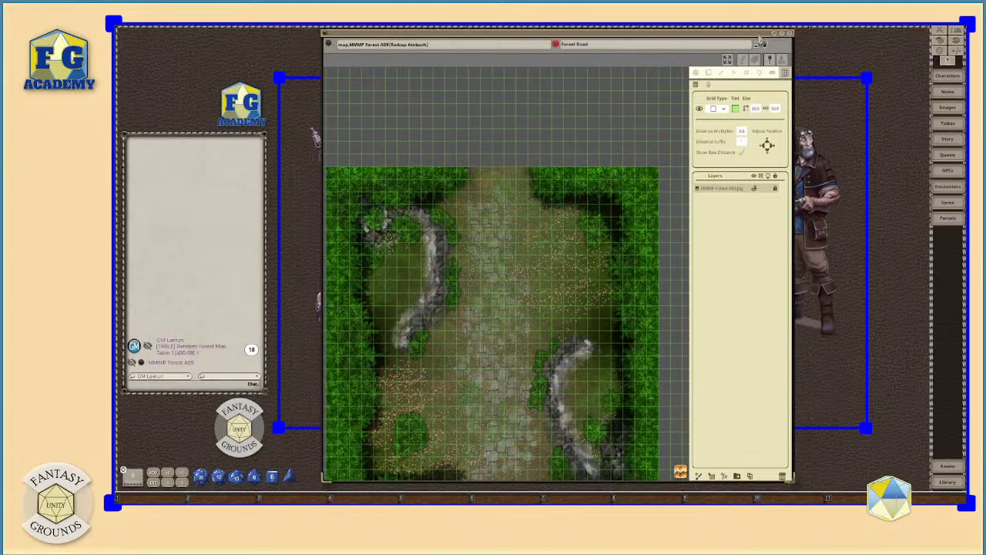
Step: Move the map window slightly upward and open the line-of-sight editing tools for the forest map
left_click_drag(758, 42, 759, 23)
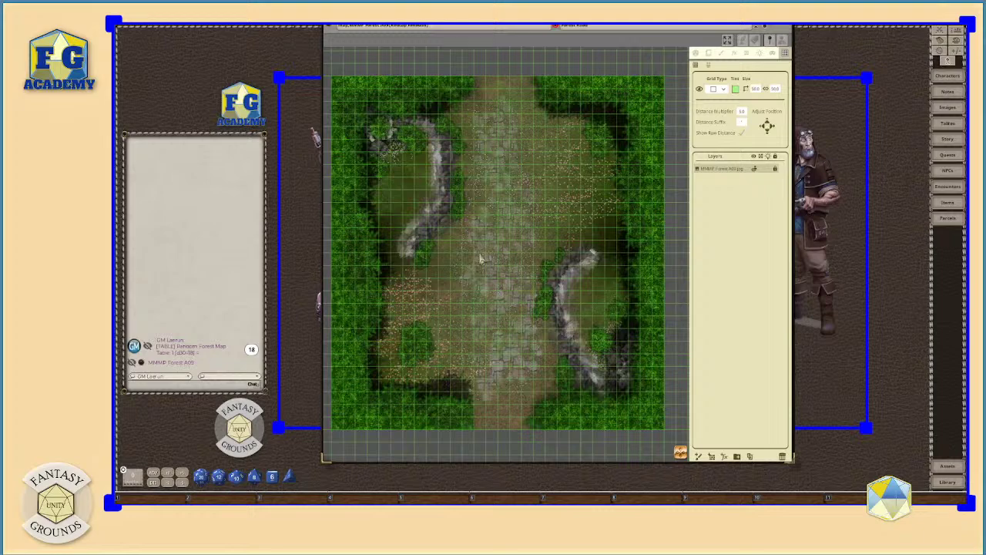
scroll(482, 257, "down", 1)
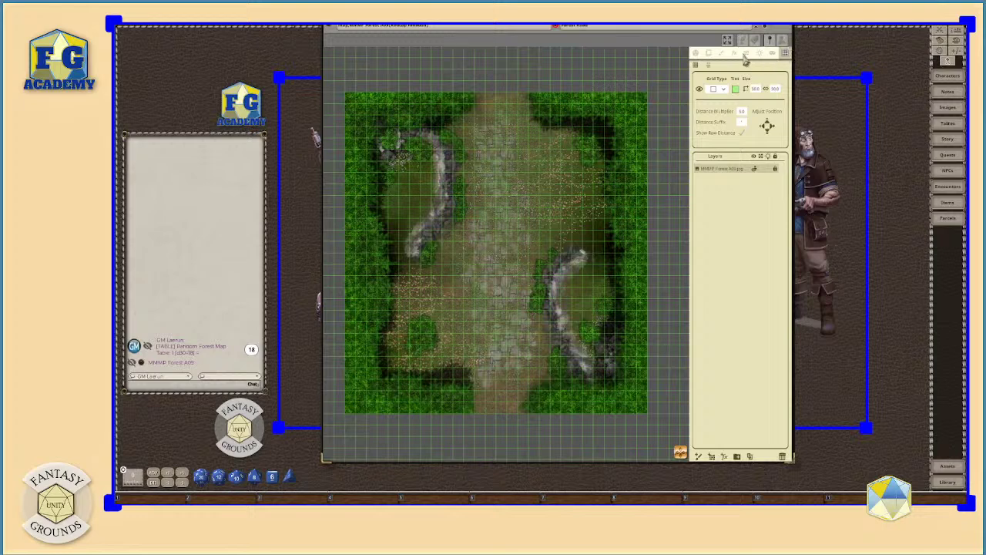
left_click(749, 61)
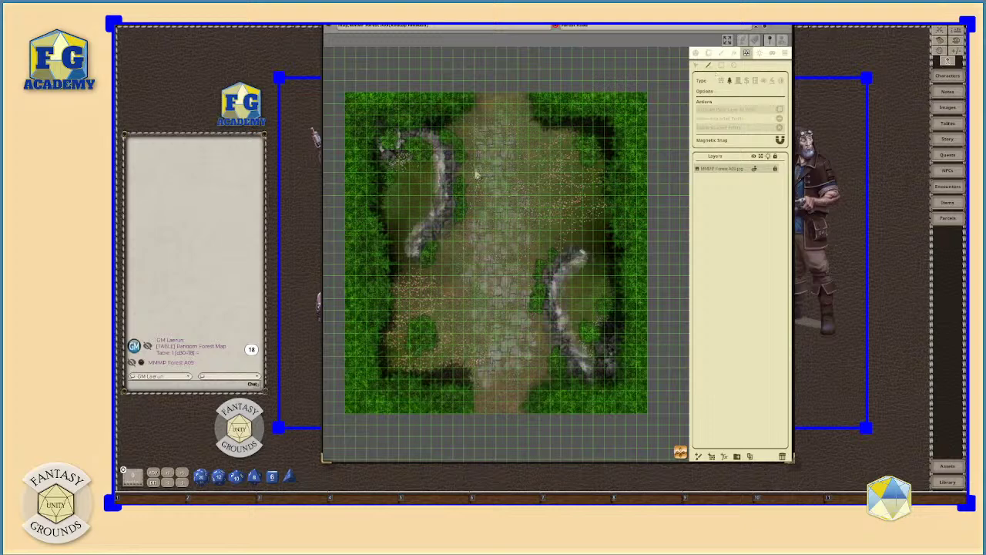
Step: Draw a circular terrain occluder about three grid squares wide over the lone bush in the lower-left clearing
scroll(400, 345, "up", 2)
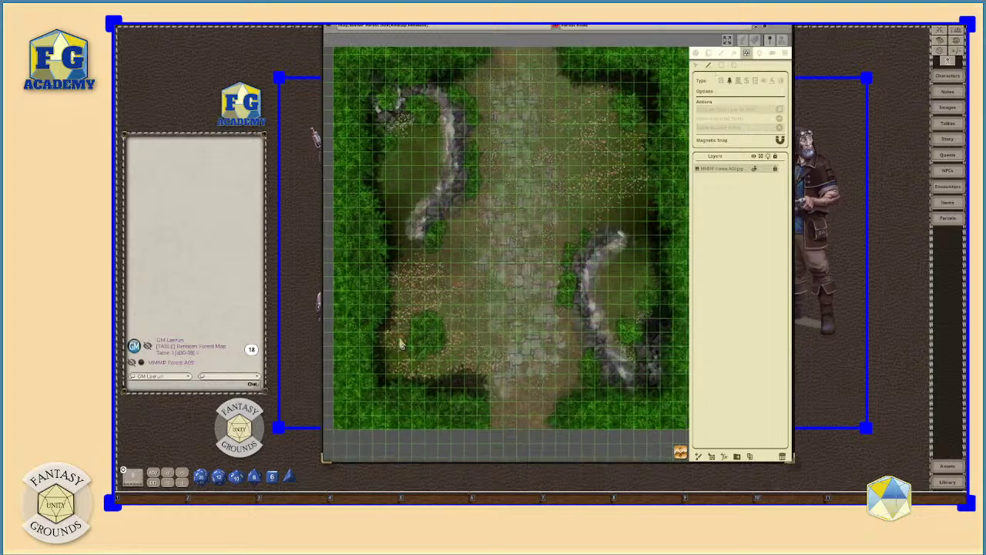
scroll(416, 339, "up", 4)
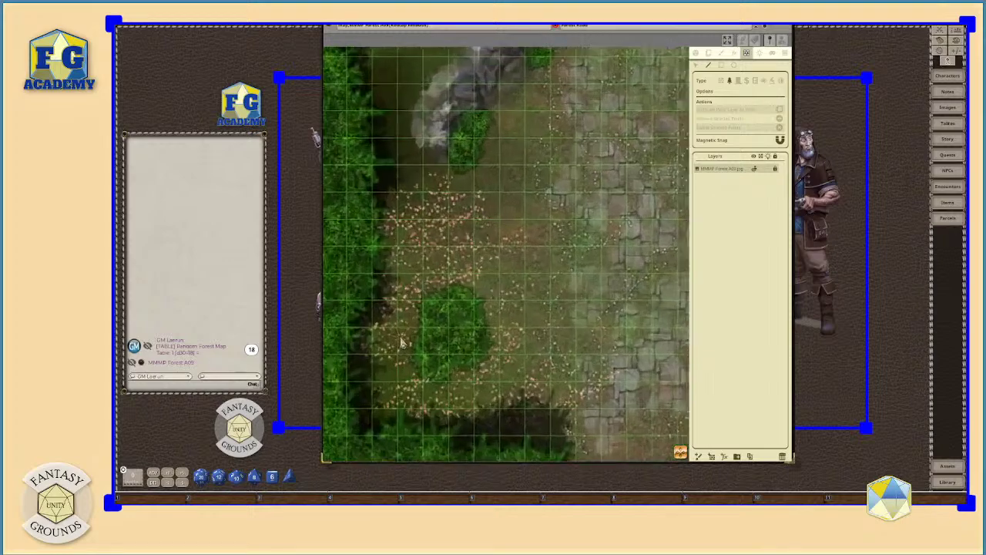
scroll(449, 328, "down", 2)
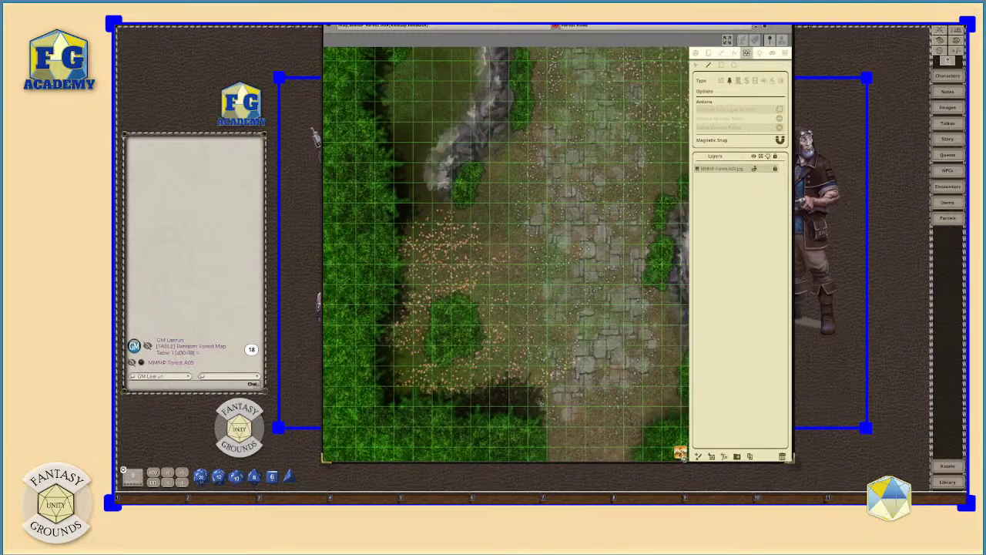
left_click_drag(681, 454, 687, 469)
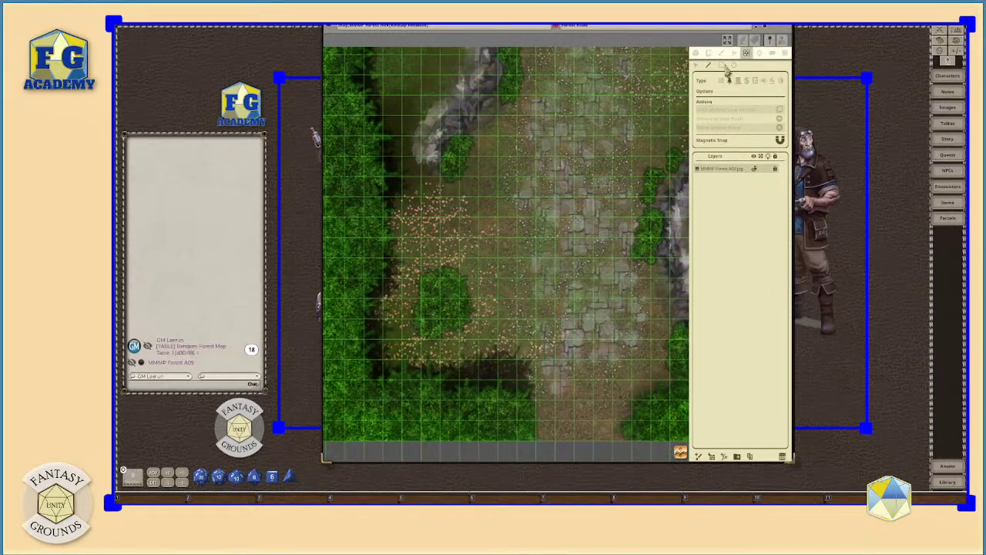
scroll(423, 324, "up", 2)
scroll(423, 324, "up", 2)
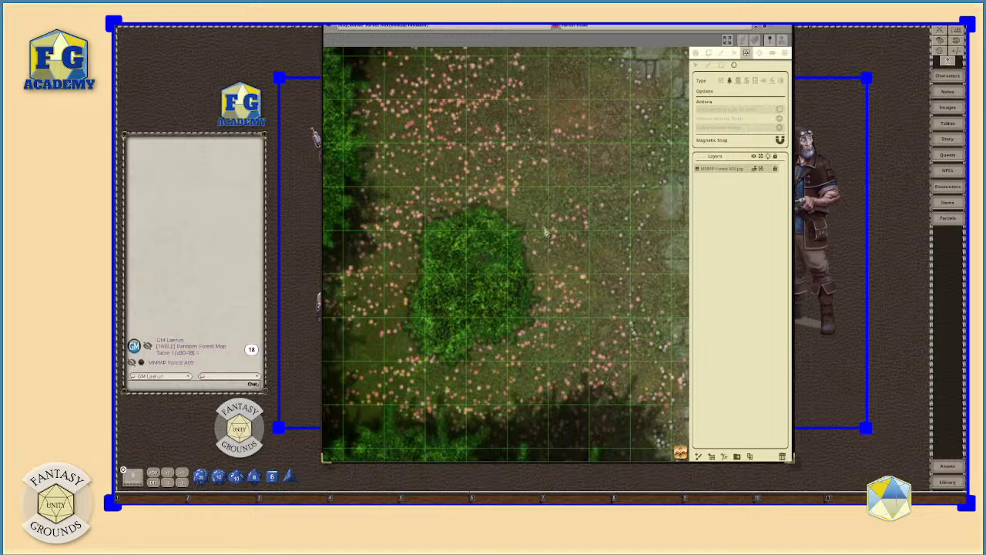
left_click_drag(438, 256, 565, 381)
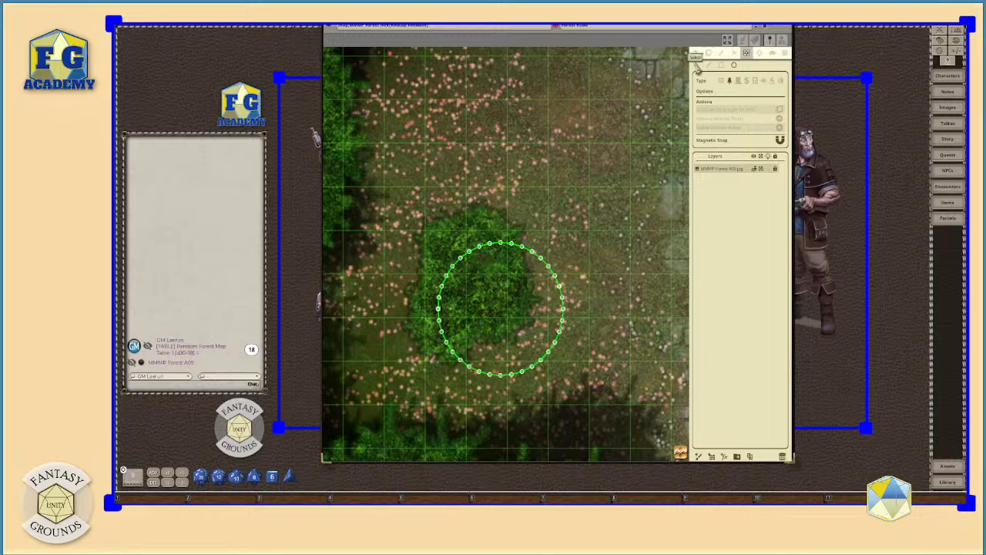
Step: Select all points of the circular terrain outline and move it so that it surrounds the bush
left_click(522, 253)
left_click_drag(501, 312, 472, 283)
left_click_drag(495, 224, 499, 217)
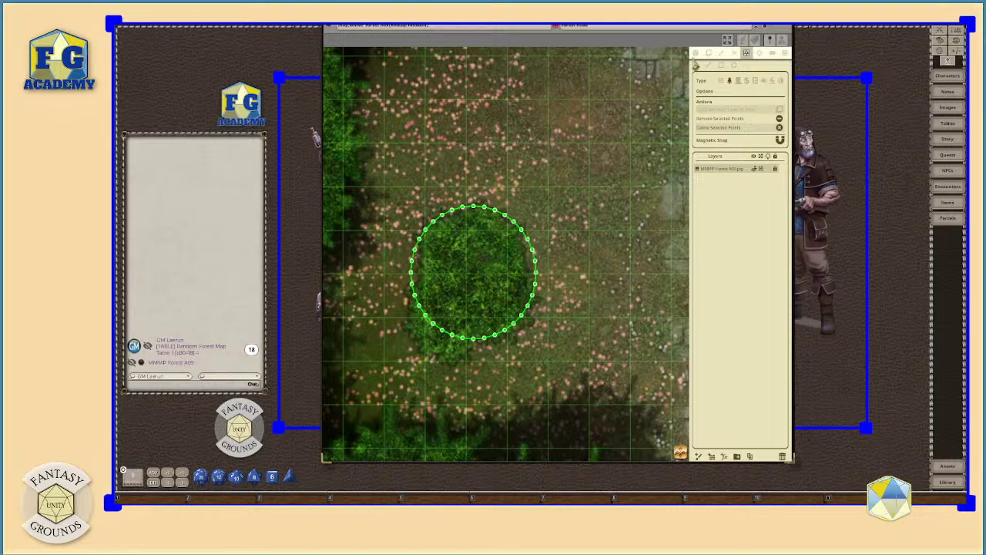
Step: Reshape the outline's left and lower-left points to follow the edge of the bush
scroll(436, 312, "up", 3)
scroll(441, 309, "up", 2)
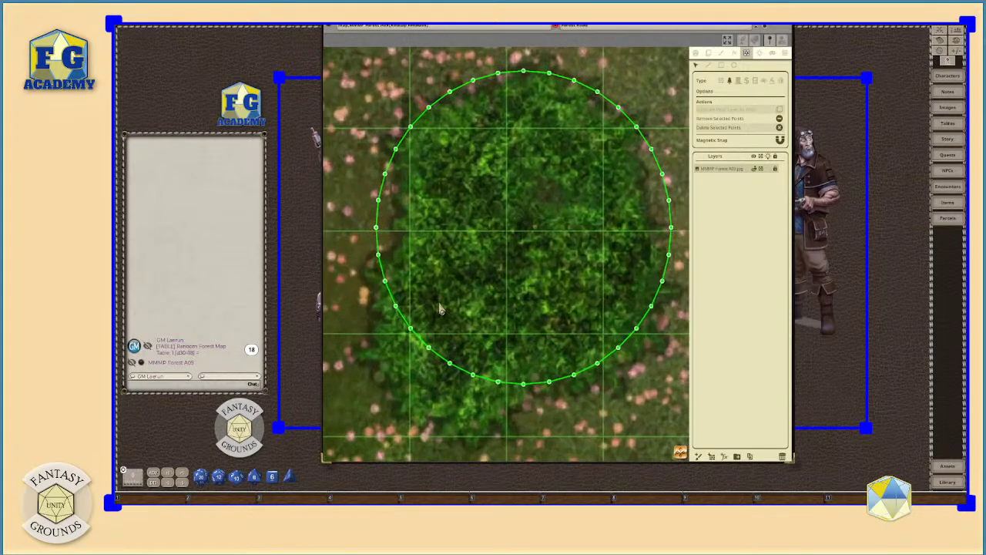
scroll(440, 310, "down", 1)
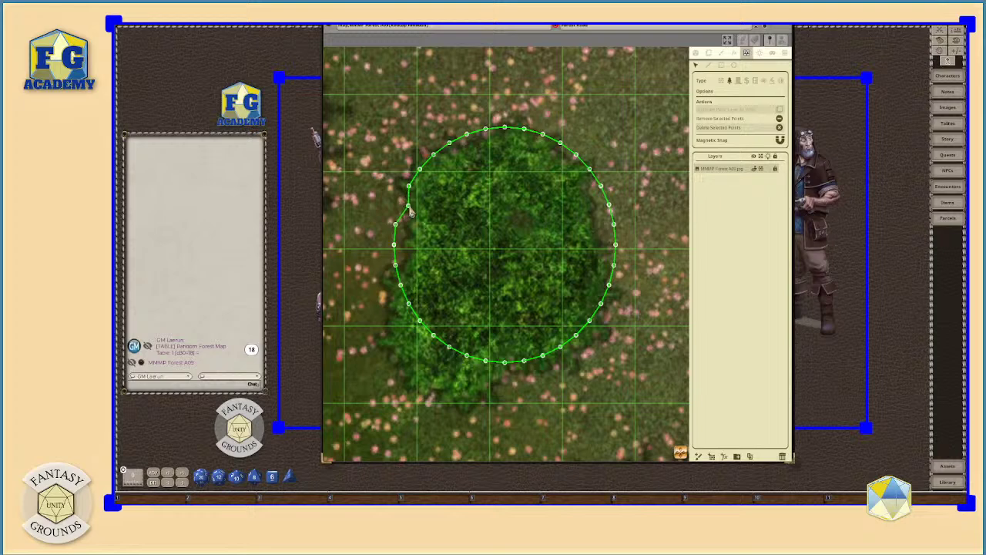
left_click_drag(395, 224, 408, 382)
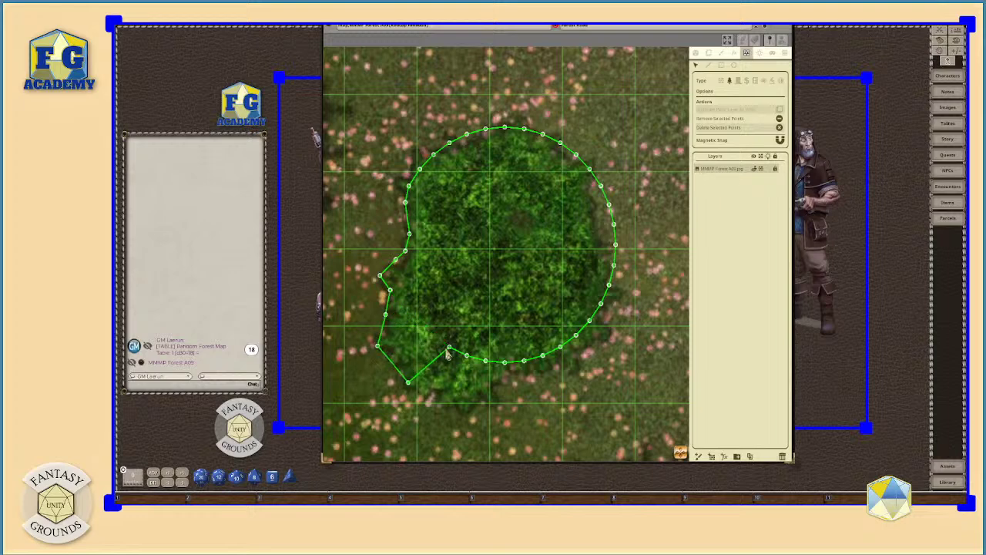
Step: Pull the outline's lower points down and around the bush's protruding bottom foliage
left_click_drag(449, 347, 429, 391)
left_click_drag(467, 359, 452, 393)
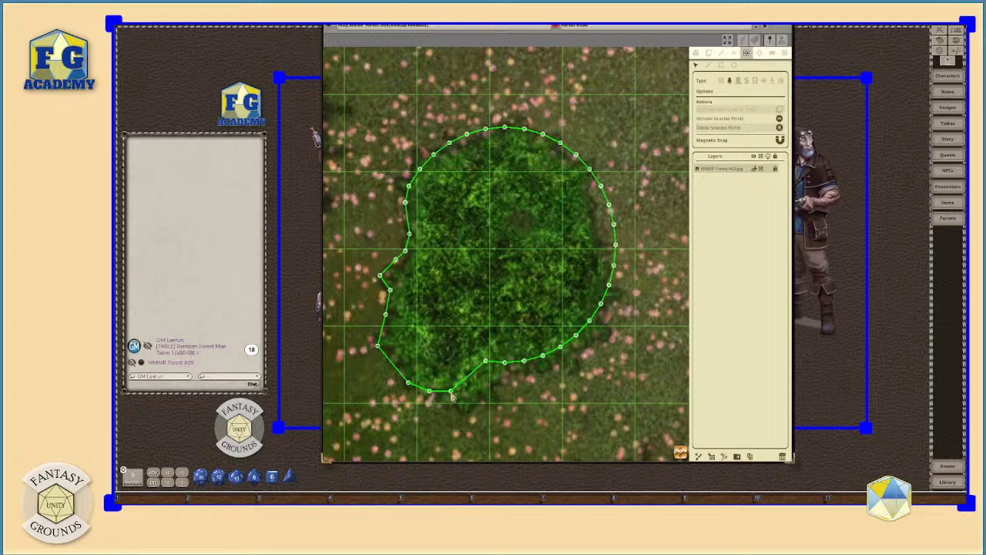
left_click_drag(485, 362, 464, 409)
left_click_drag(505, 362, 489, 399)
left_click_drag(523, 366, 492, 382)
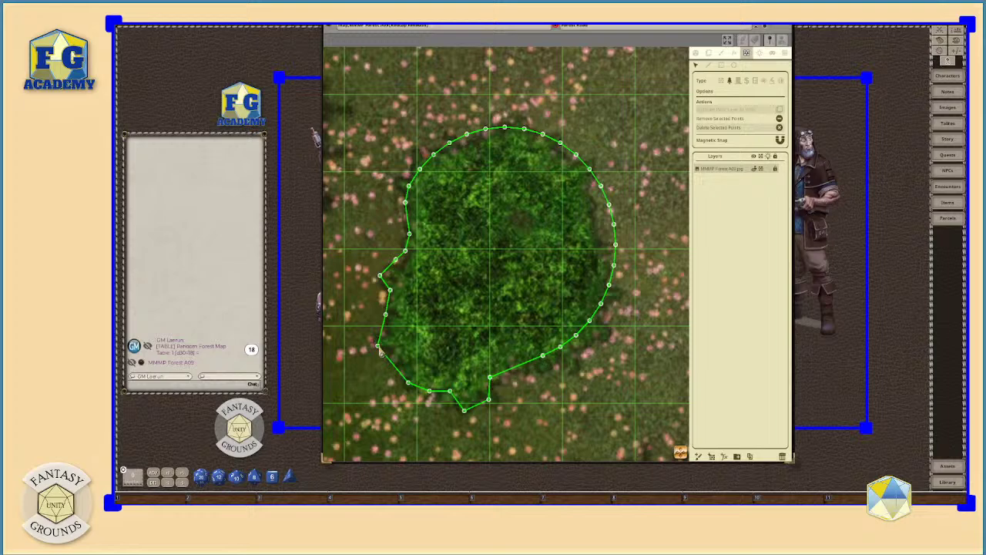
Step: Tighten the outline's left side and fit its upper-left and top points to the foliage edge
left_click_drag(379, 346, 393, 316)
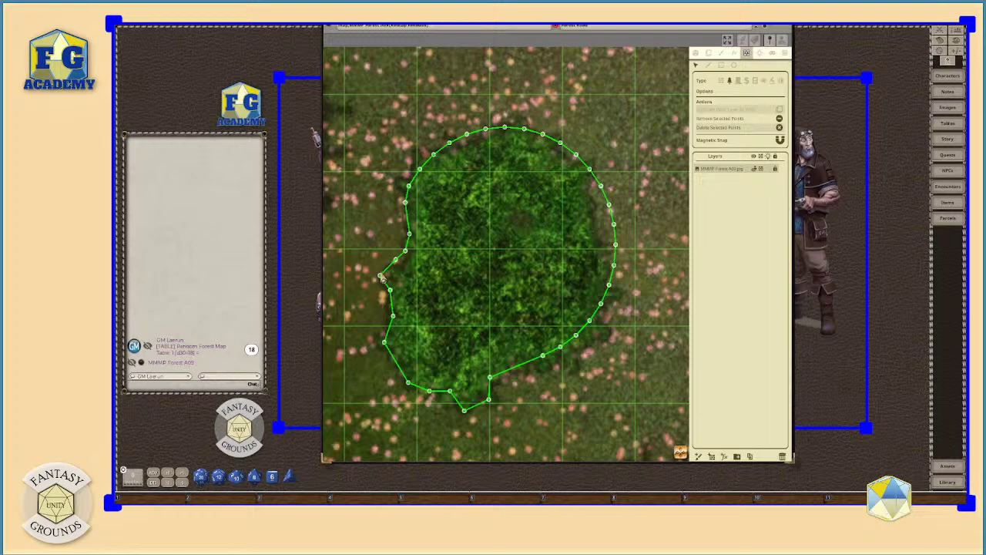
left_click_drag(383, 277, 417, 207)
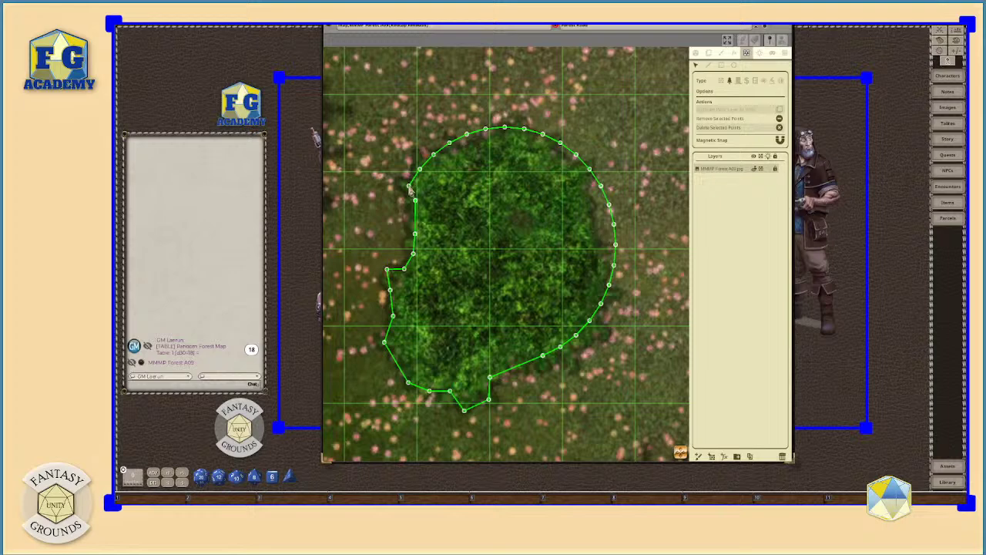
left_click_drag(420, 168, 503, 141)
left_click(466, 151)
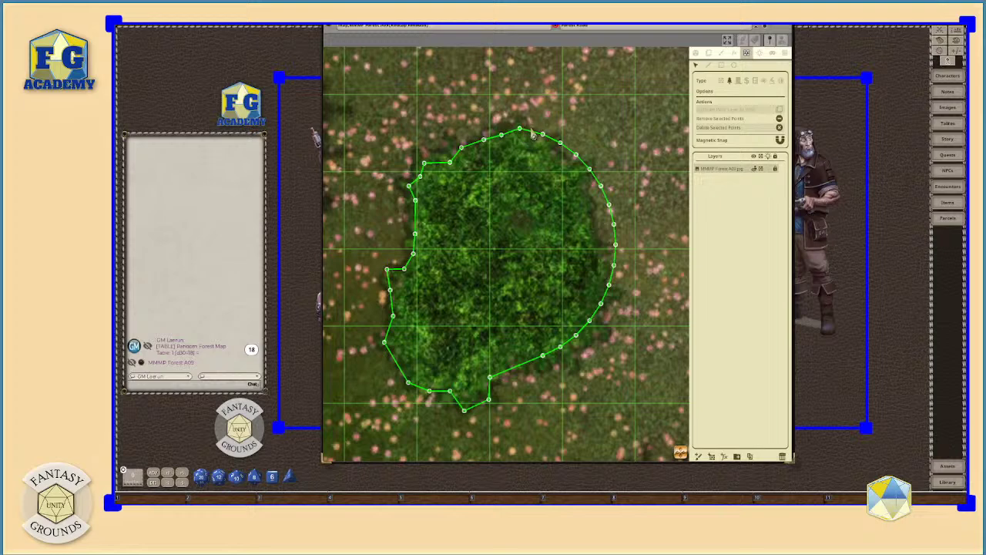
Step: Fit the outline's points from the top around the right side to the lower right to the bush's foliage edge
left_click_drag(543, 141, 593, 238)
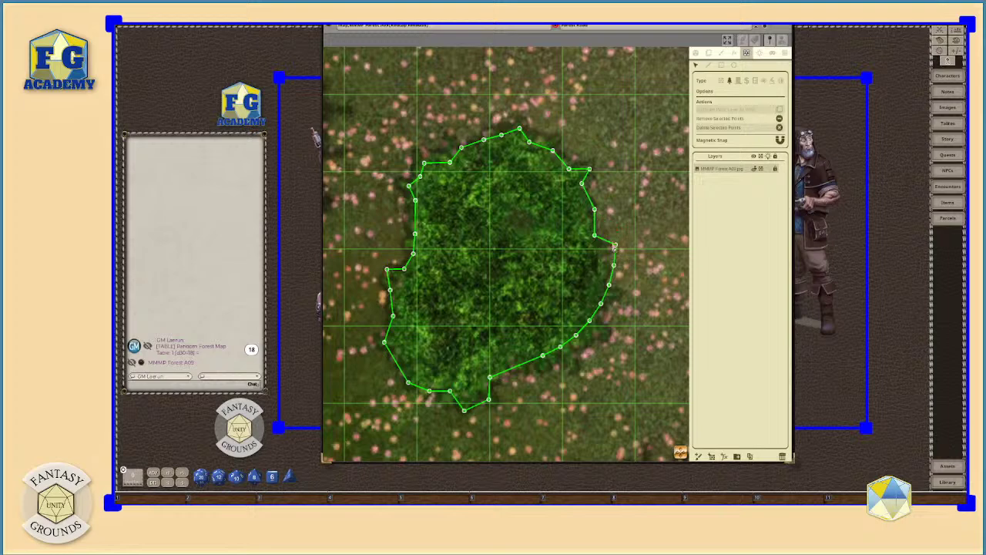
left_click_drag(616, 248, 590, 307)
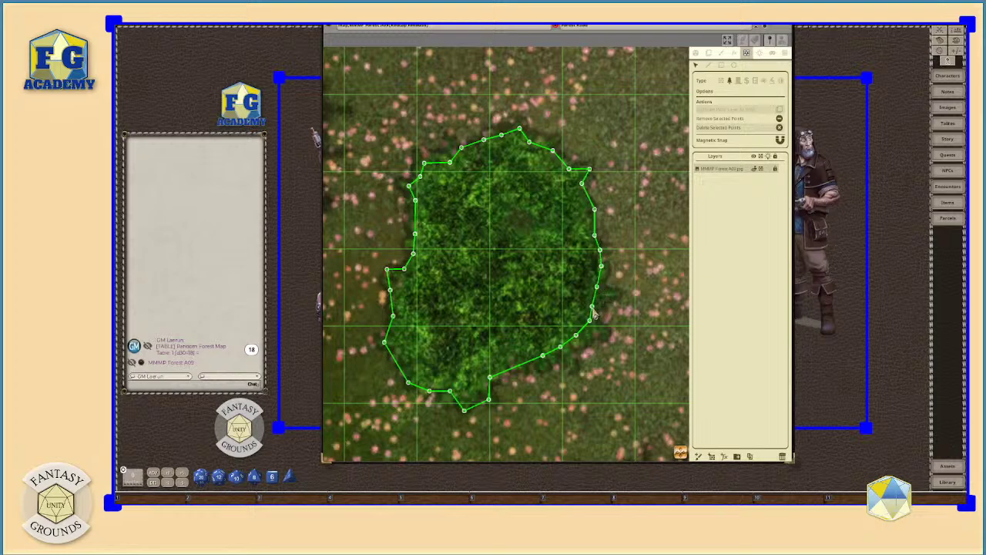
mouse_move(543, 356)
left_mouse_down()
mouse_move(511, 364)
mouse_move(545, 368)
left_mouse_up()
left_click_drag(575, 337, 564, 357)
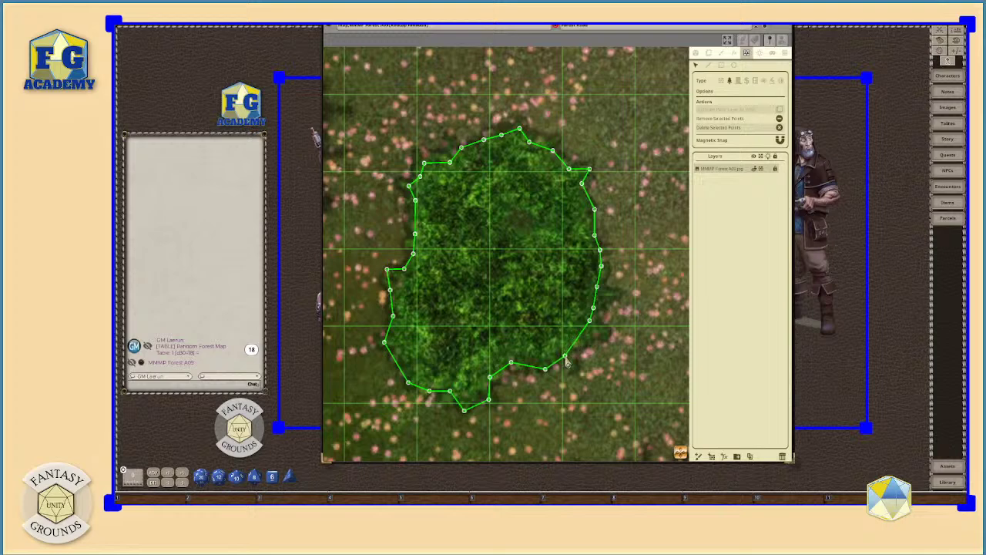
left_click_drag(589, 322, 600, 335)
left_click_drag(597, 294, 612, 295)
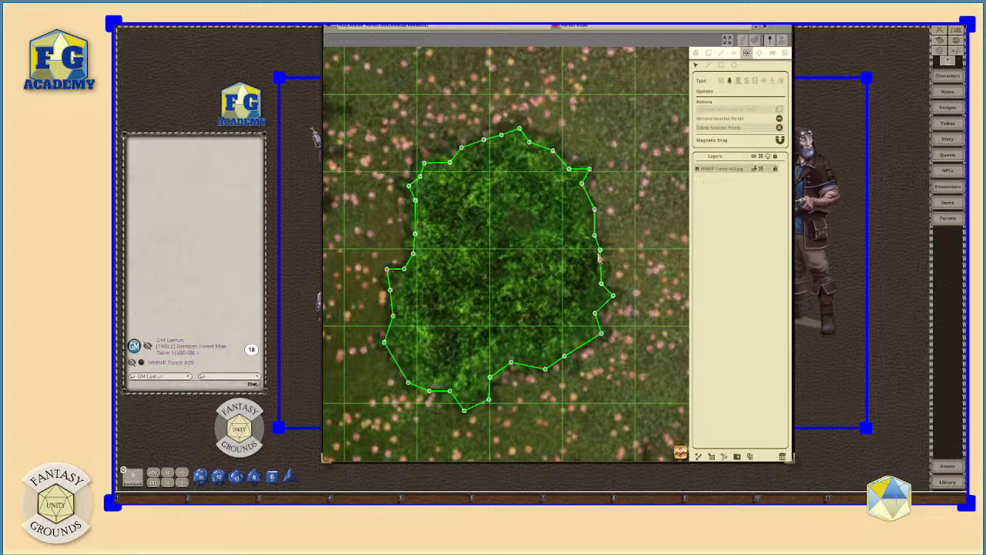
mouse_move(600, 251)
left_mouse_down()
mouse_move(597, 268)
mouse_move(606, 256)
left_mouse_up()
Step: Start a terrain polygon around the bush in the map's upper-right corner, tracing its left edge down to the bottom
scroll(525, 346, "down", 1)
scroll(526, 346, "down", 4)
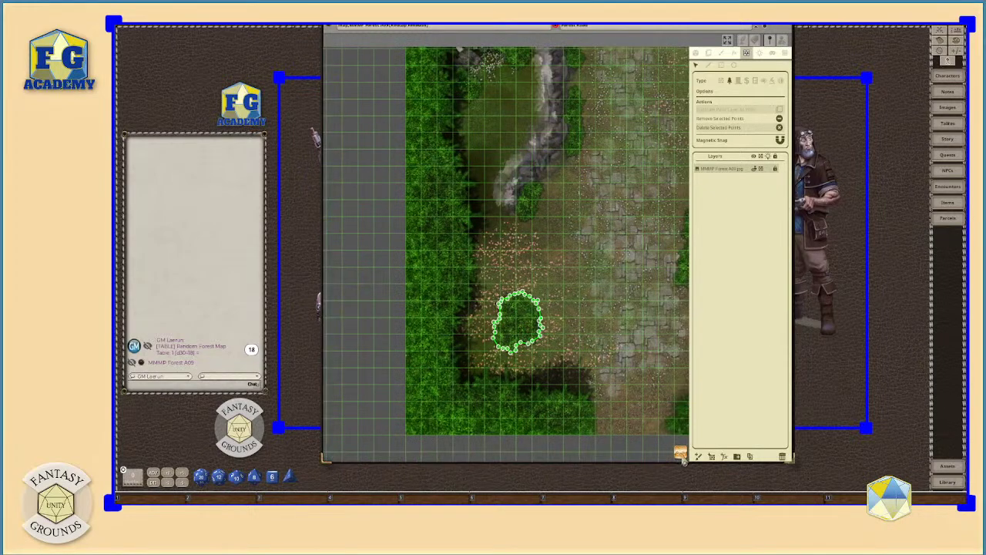
left_click_drag(679, 452, 729, 457)
scroll(510, 348, "up", 6)
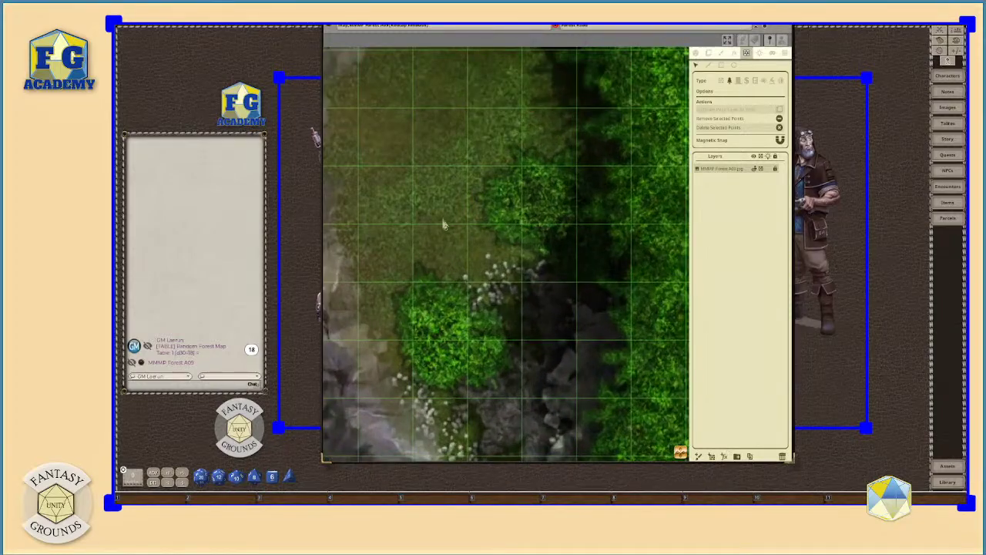
scroll(443, 341, "down", 5)
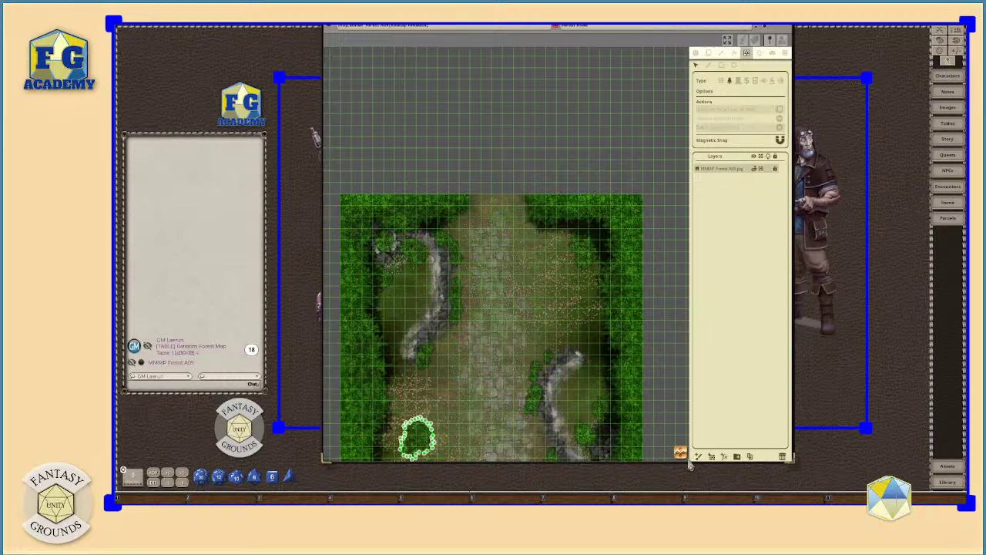
scroll(562, 336, "up", 5)
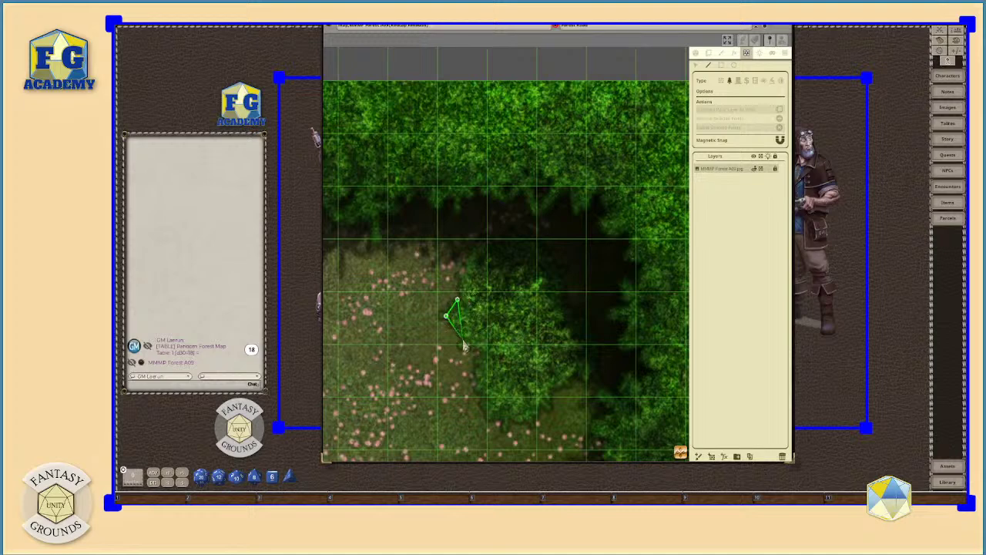
left_click(462, 339)
left_click(481, 350)
left_click(476, 372)
left_click(483, 390)
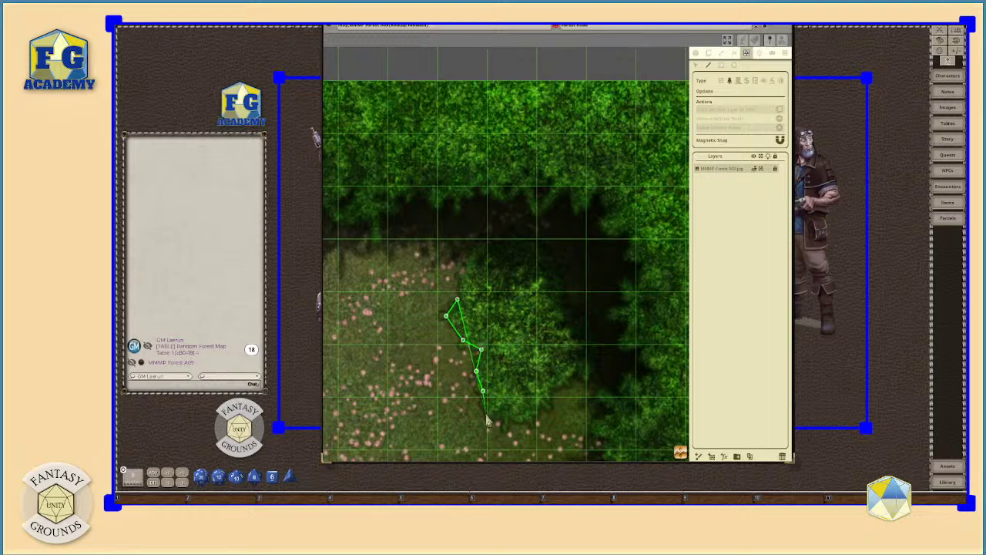
left_click(485, 414)
left_click(505, 417)
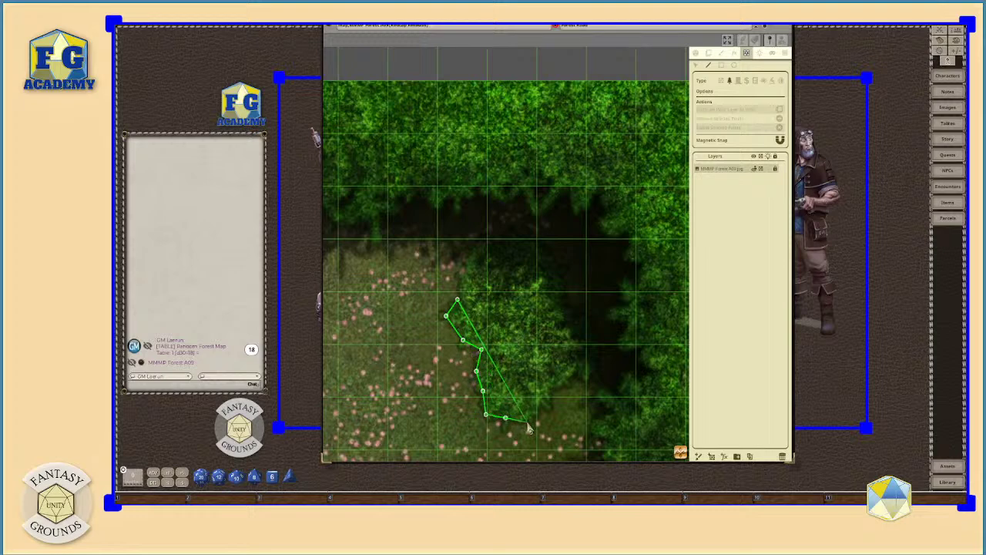
Step: Continue the polygon along the bush's bottom and lower-right edge, around the leafy tip protruding to the right
left_click(527, 422)
left_click(536, 402)
left_click(545, 398)
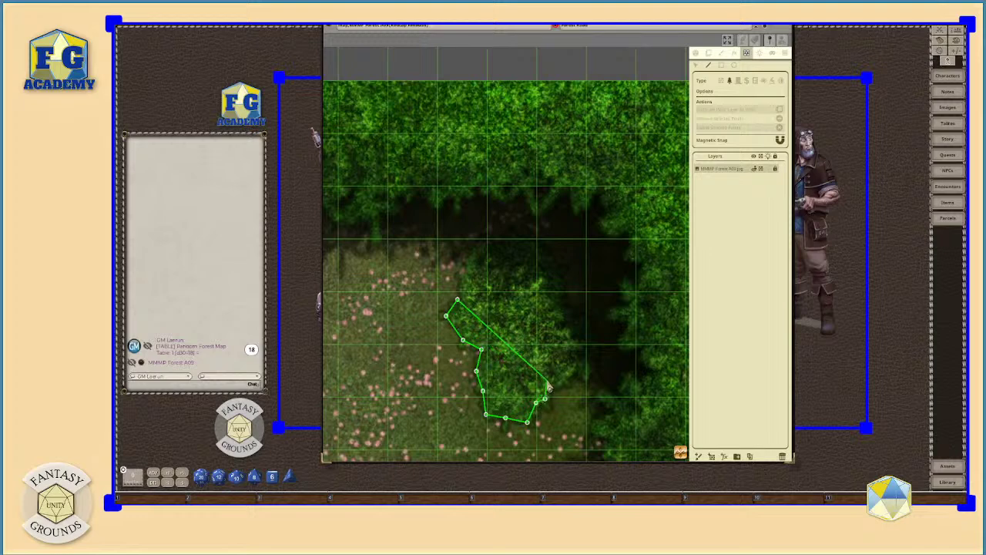
left_click(548, 379)
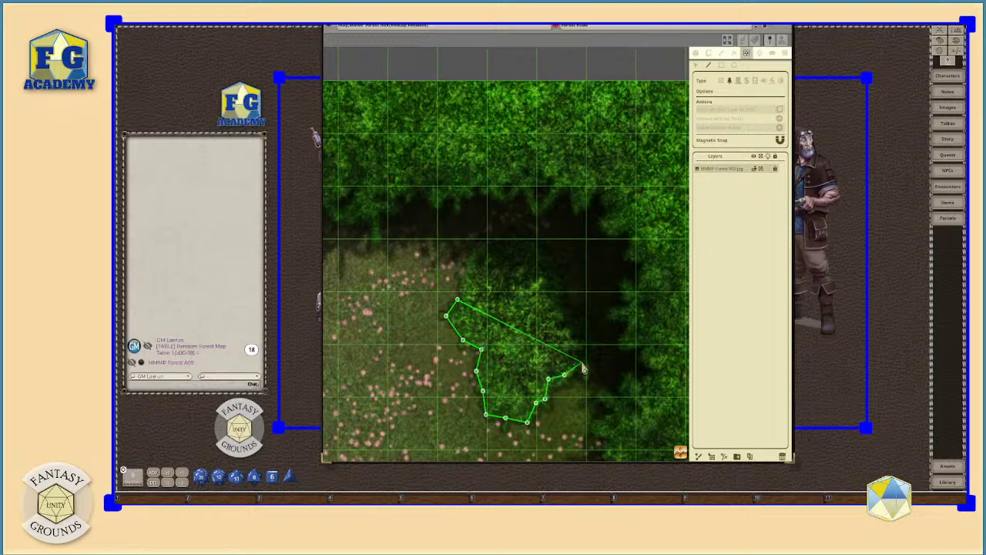
left_click(564, 374)
left_click(576, 366)
left_click(584, 371)
left_click(570, 351)
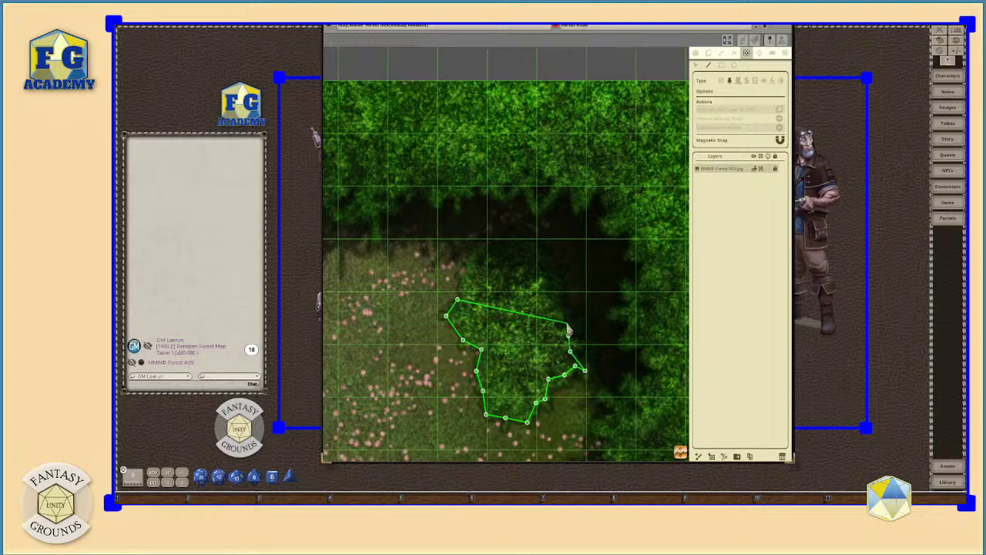
Step: Trace the bush's right edge upward from the protruding tip to its upper-right curve
left_click(567, 334)
left_click(566, 322)
left_click(566, 303)
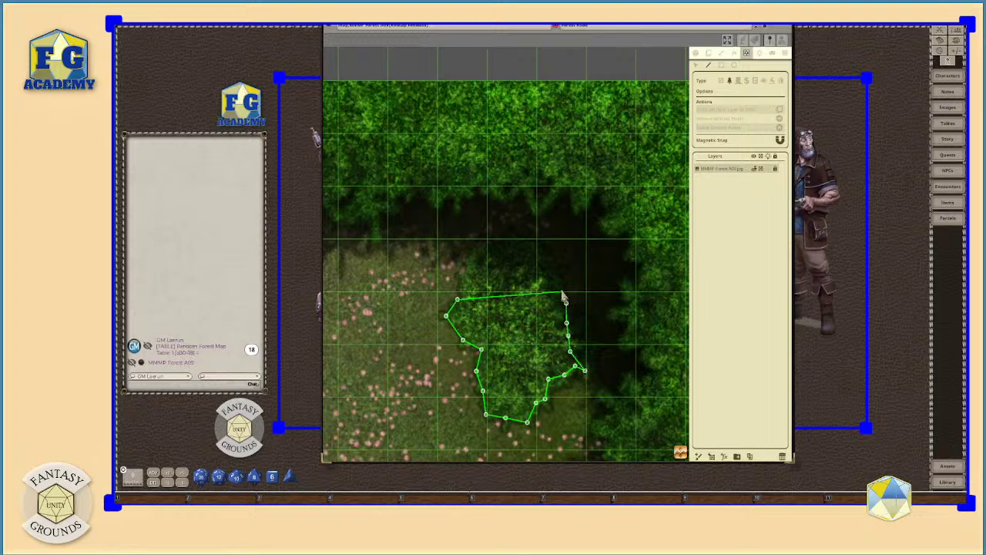
left_click(560, 289)
left_click(554, 275)
left_click(545, 262)
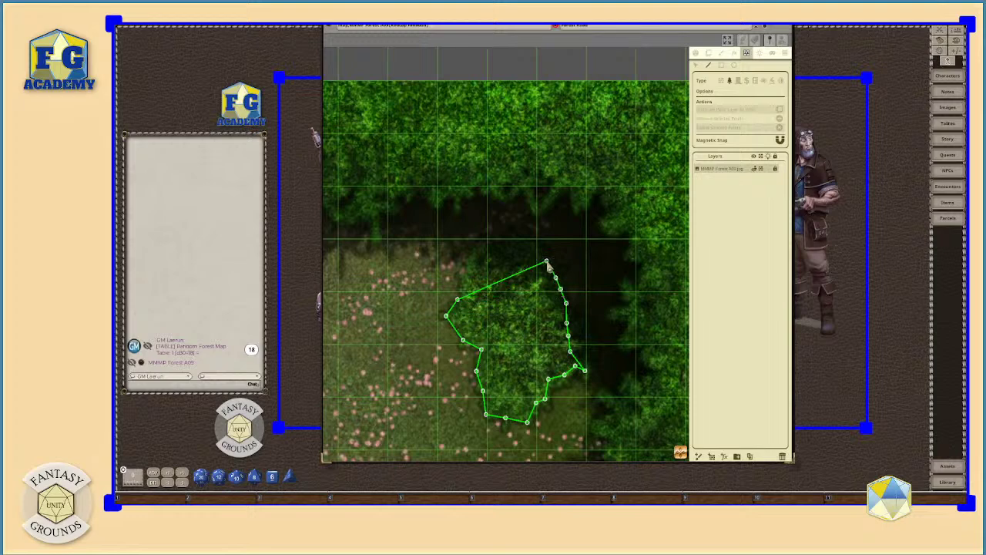
Step: Complete the polygon over the bush's top and down its upper-left edge to the starting point
left_click(533, 258)
left_click(516, 244)
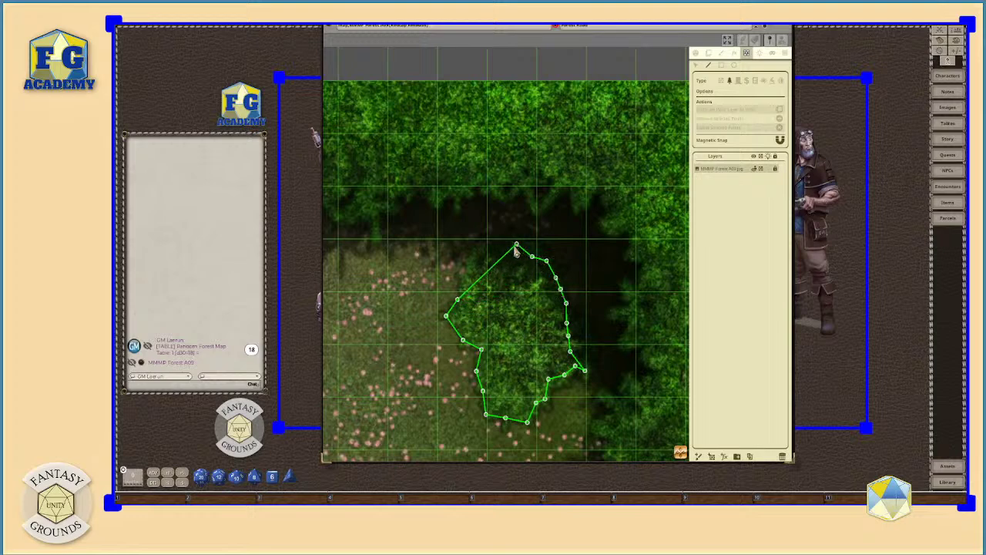
left_click(487, 246)
left_click(474, 254)
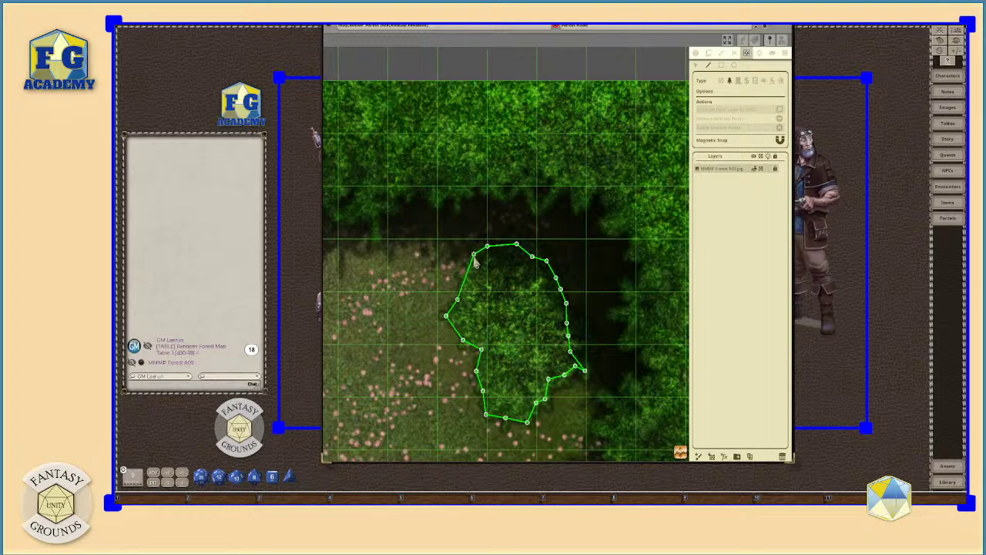
scroll(514, 343, "down", 2)
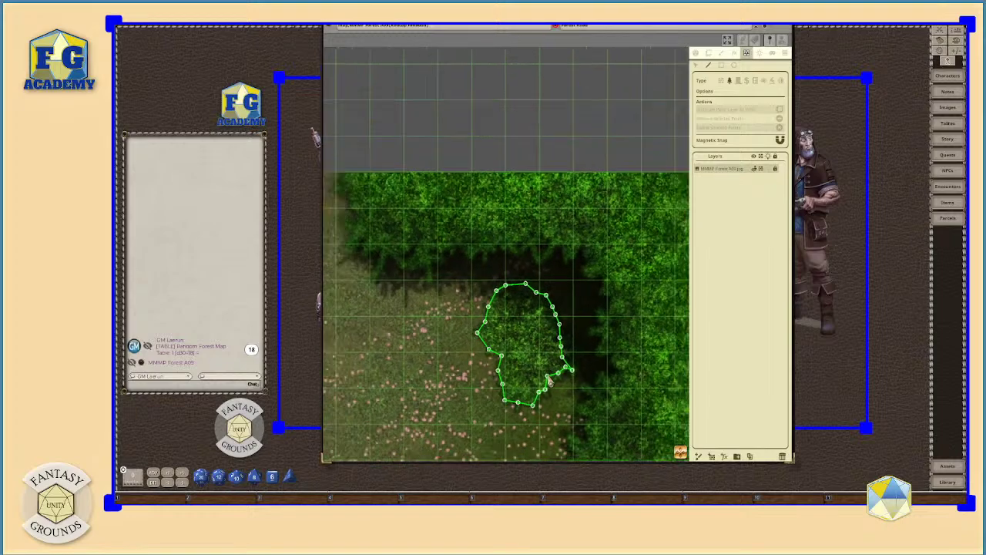
scroll(540, 362, "up", 4)
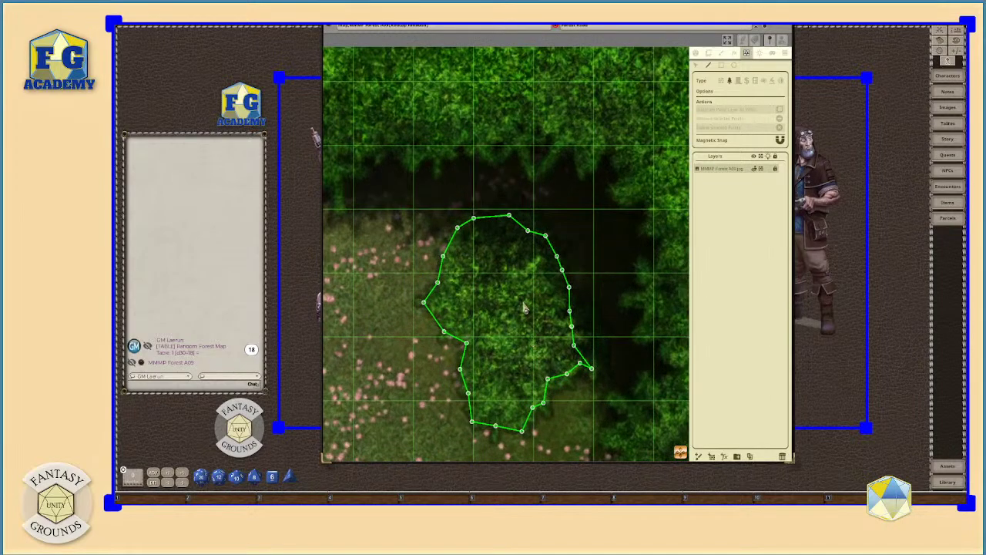
scroll(477, 307, "up", 2)
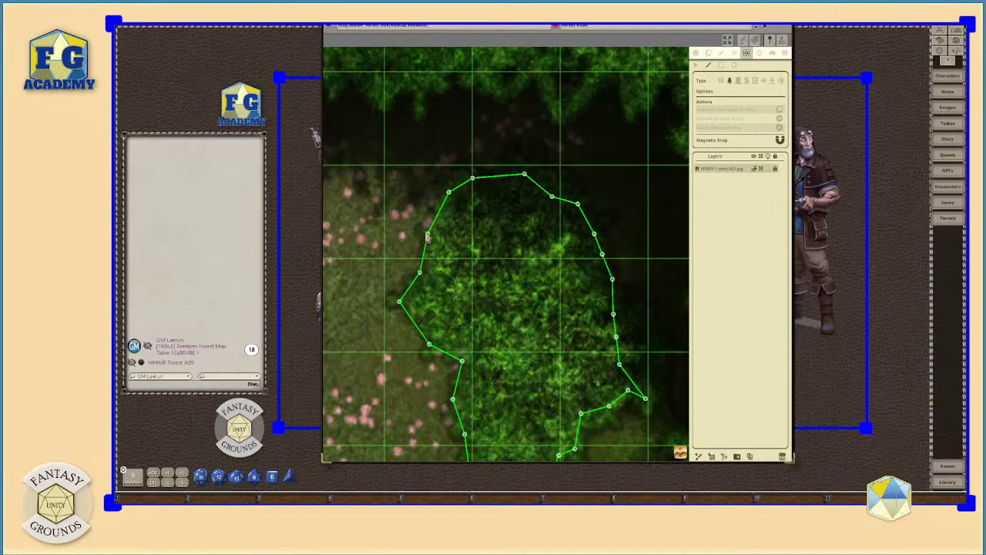
scroll(514, 284, "down", 3)
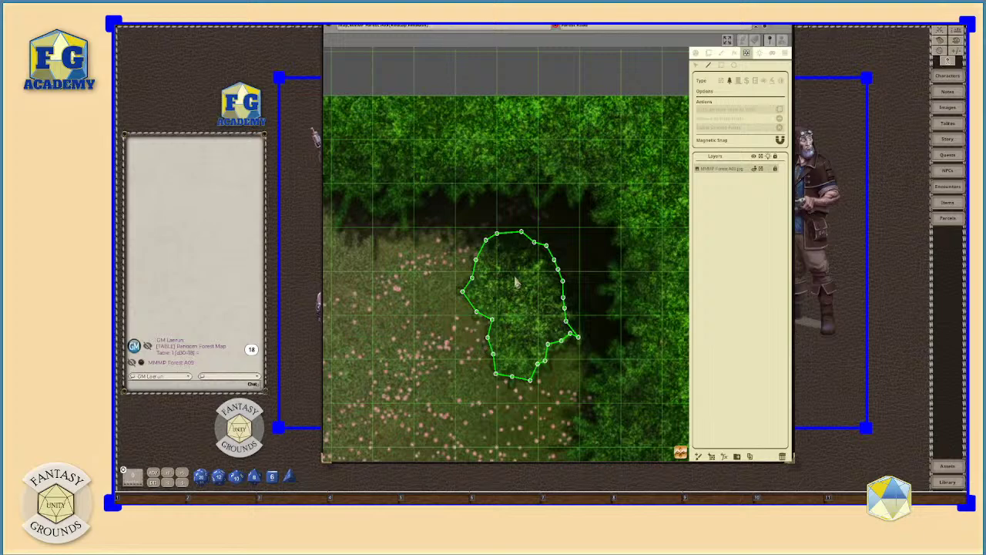
Step: Start a terrain polygon on the curved rock ridge in the map's lower-right area, tracing the upper part of its outer edge
scroll(511, 306, "down", 5)
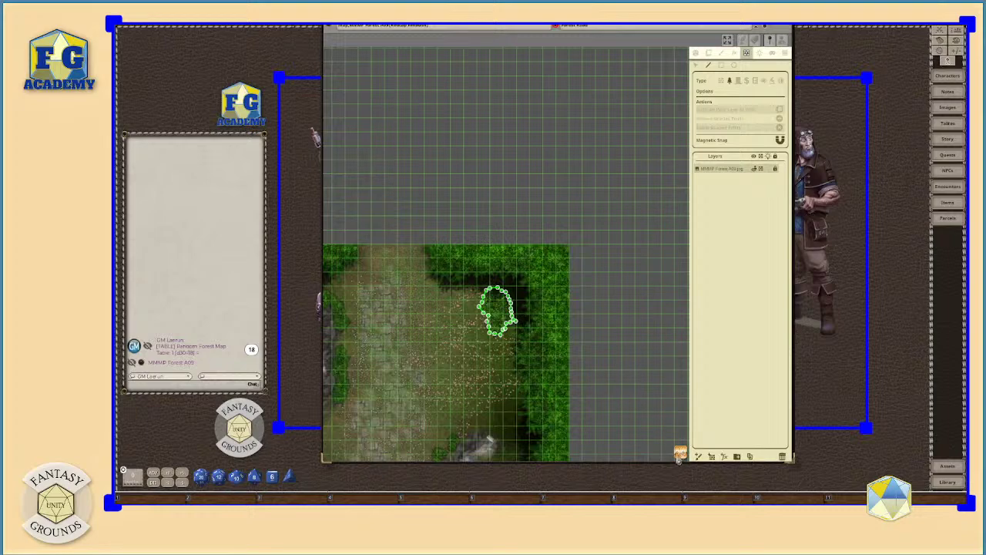
scroll(481, 362, "up", 3)
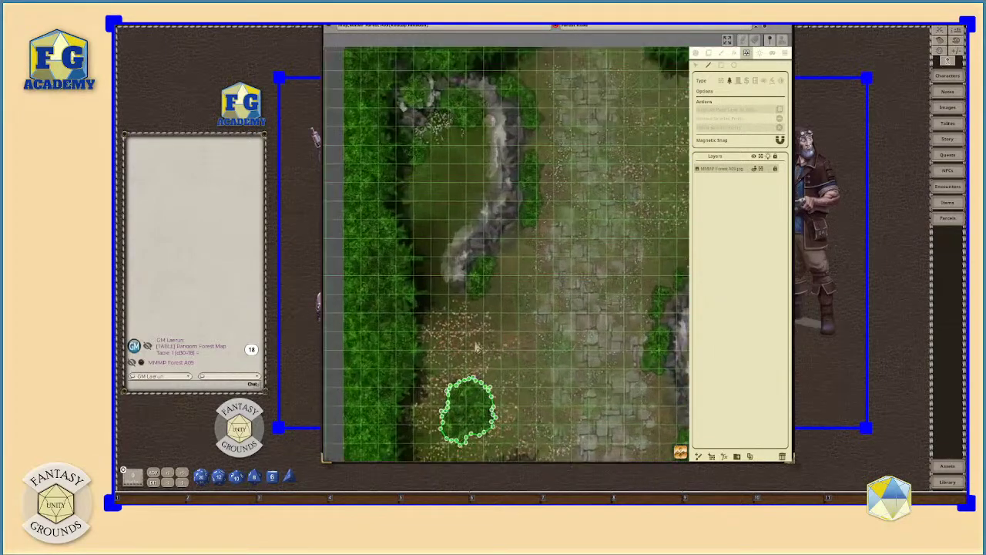
scroll(470, 331, "down", 2)
scroll(467, 323, "down", 2)
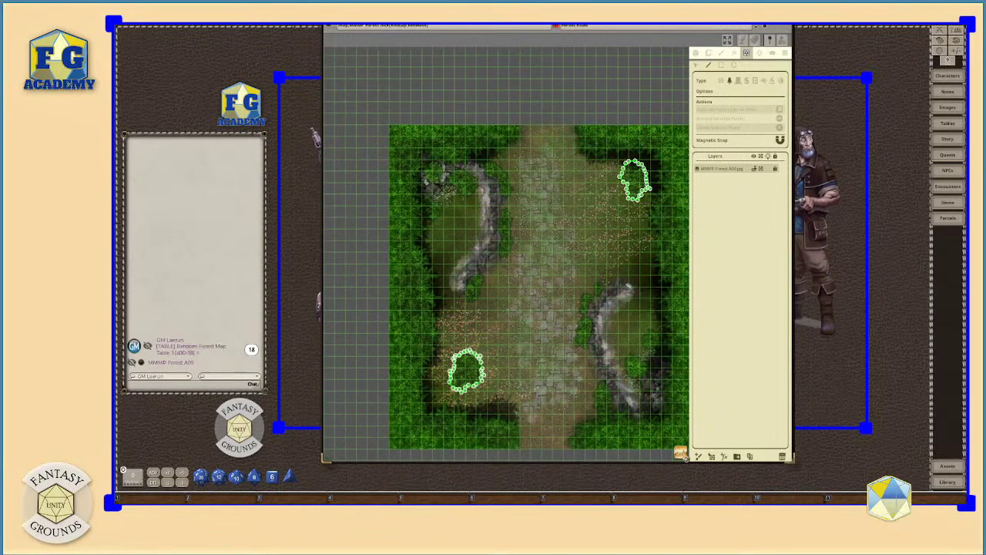
scroll(686, 320, "up", 5)
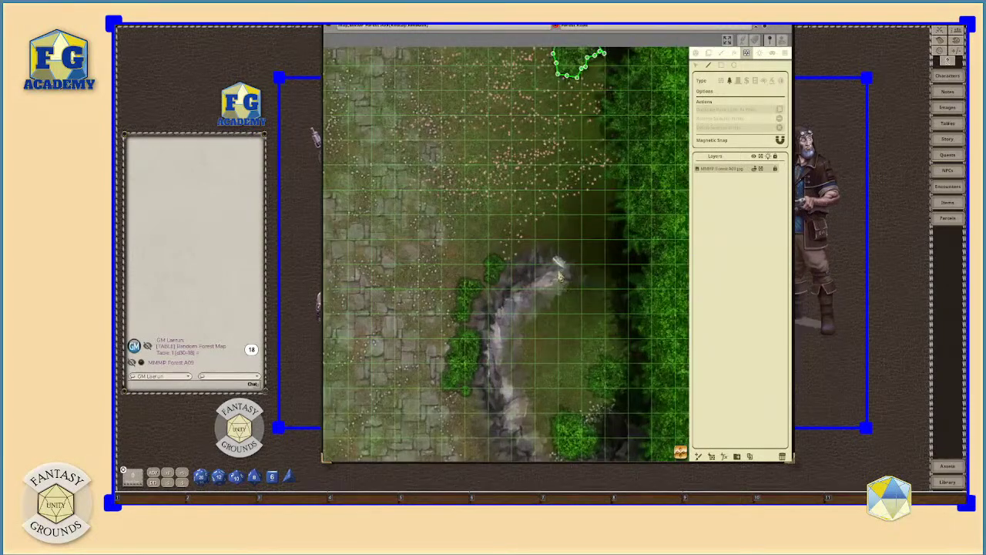
left_click_drag(683, 456, 680, 507)
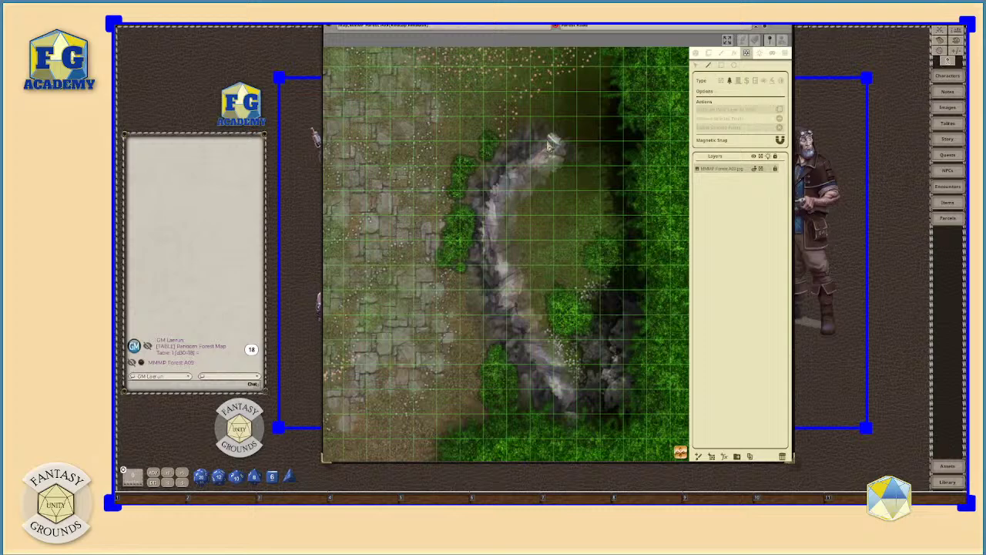
left_click(546, 139)
left_click(526, 147)
left_click(508, 164)
left_click(491, 179)
left_click(486, 205)
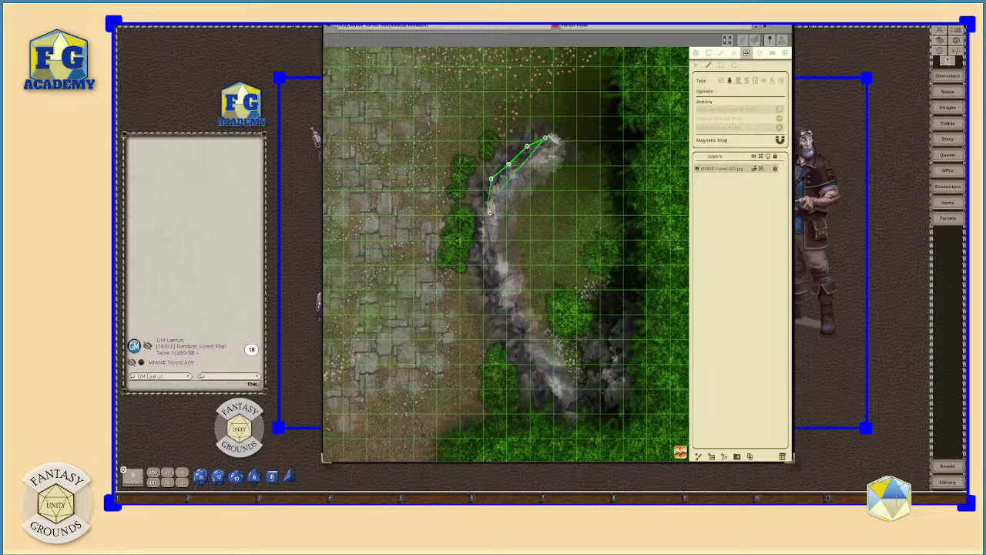
Step: Continue the polygon down the ridge's outer left edge to its lower tip near the tree line
left_click(478, 225)
left_click(484, 254)
left_click(488, 282)
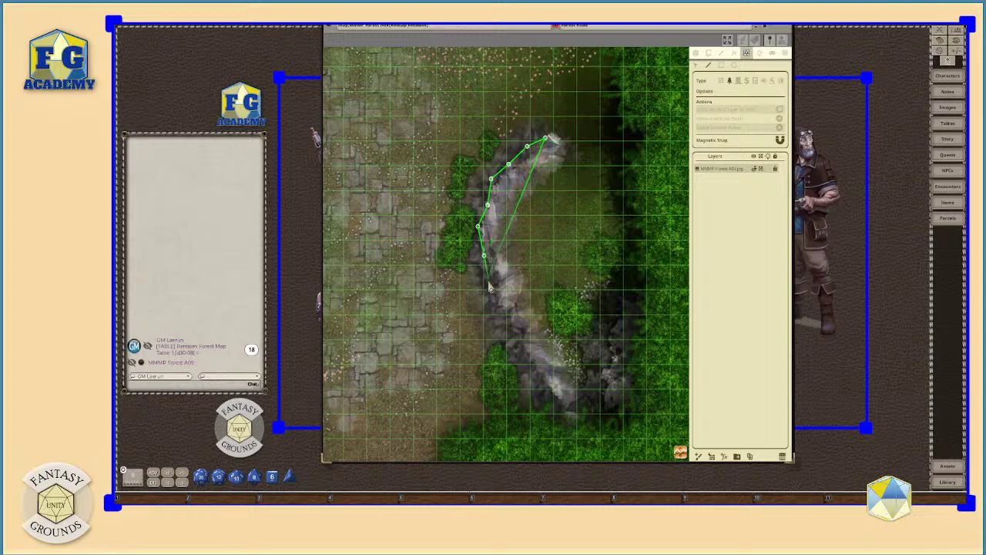
left_click(495, 299)
left_click(512, 319)
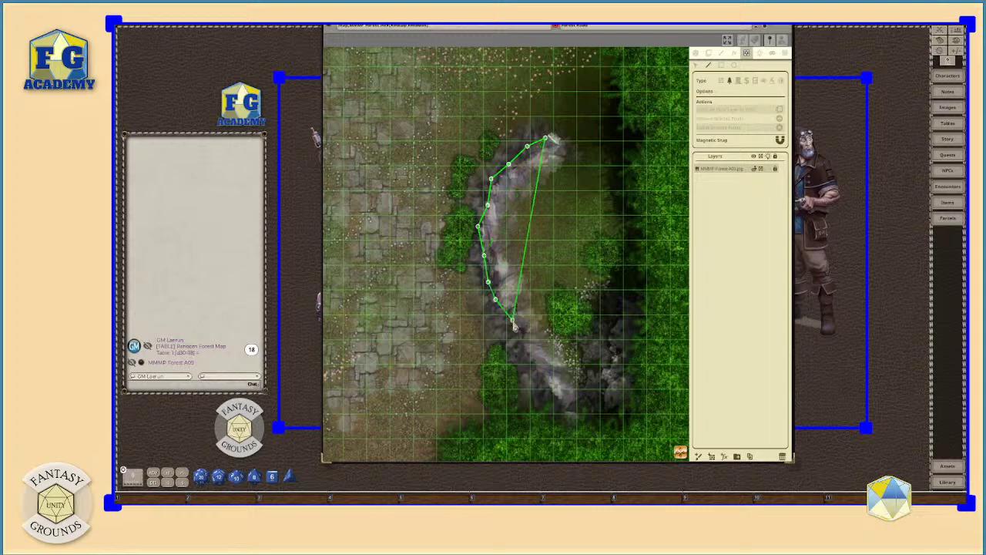
left_click(524, 342)
left_click(540, 374)
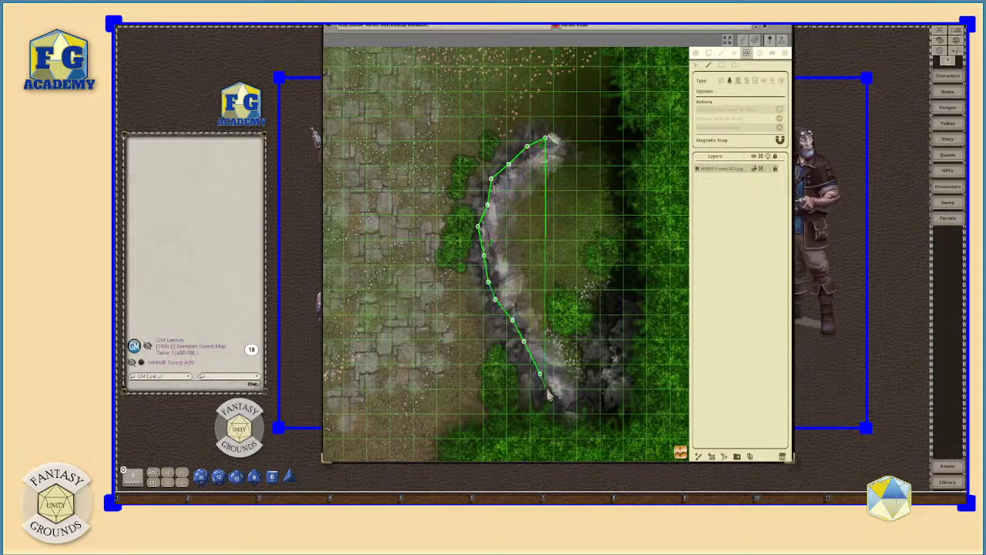
left_click(556, 396)
left_click(566, 412)
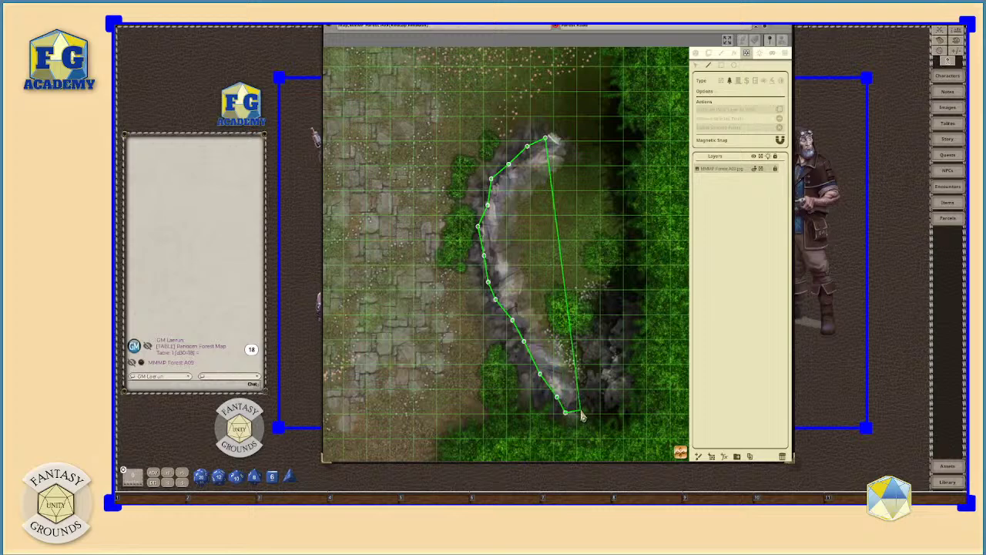
Step: Continue the ridge's terrain polygon from its lower tip up the lower half of its inner right edge
left_click(562, 368)
left_click(553, 354)
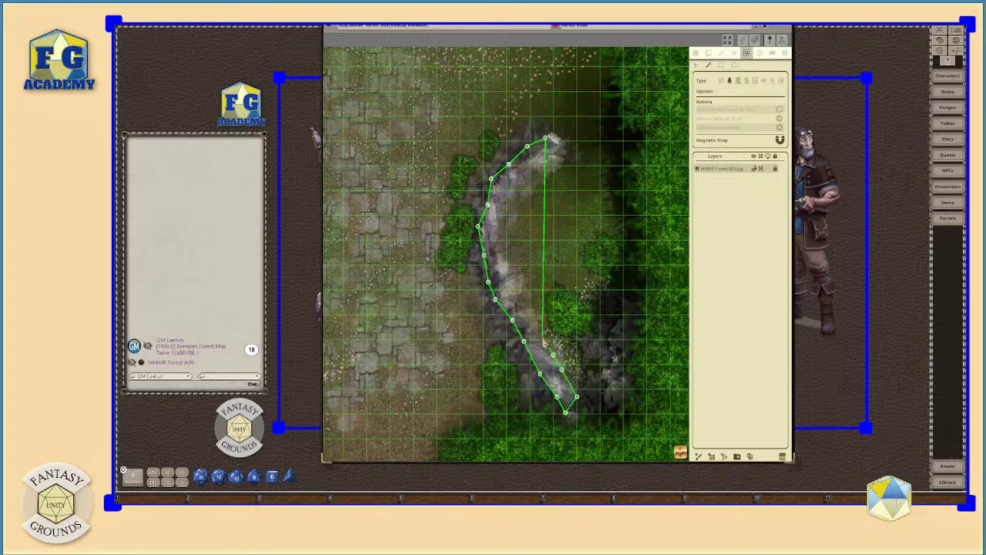
left_click(538, 322)
left_click(524, 309)
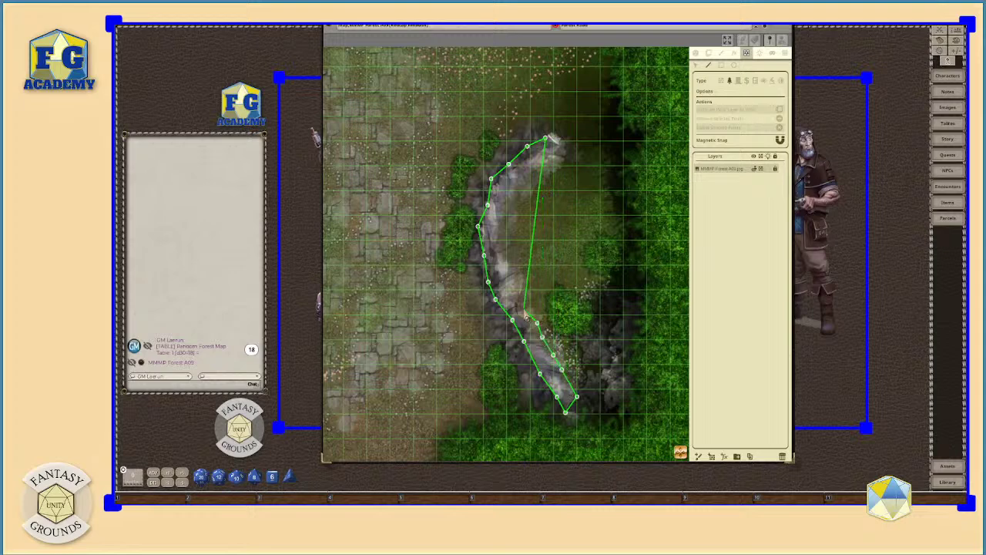
left_click(520, 271)
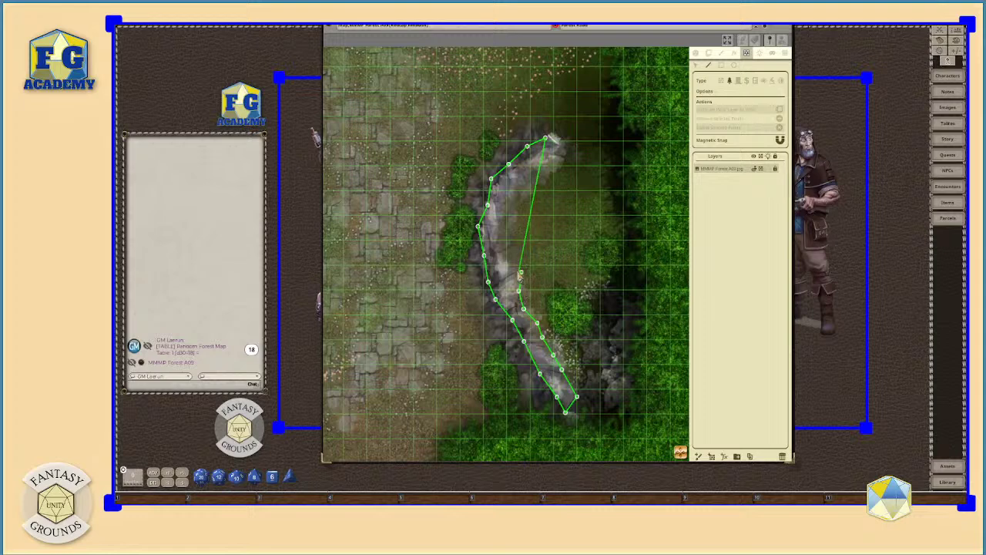
left_click(507, 252)
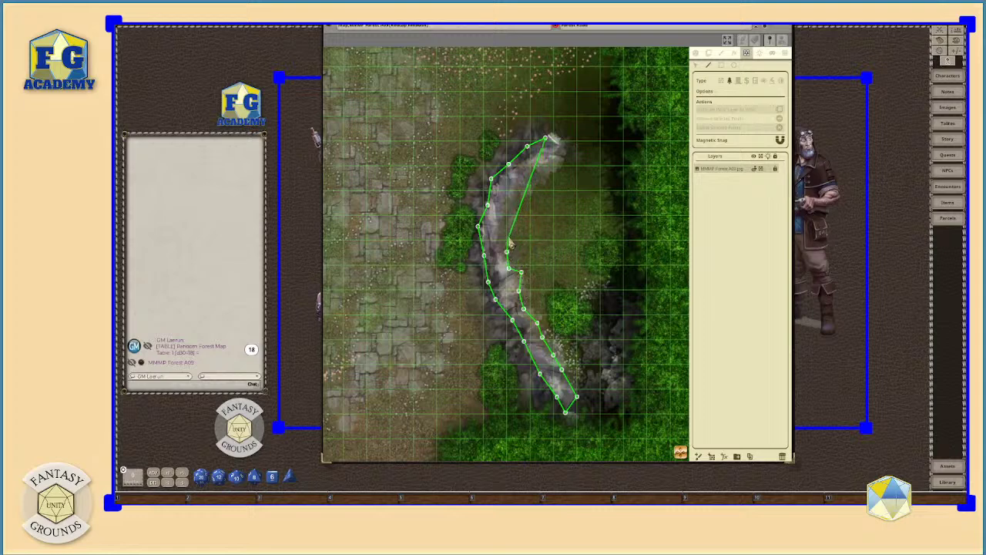
left_click(501, 237)
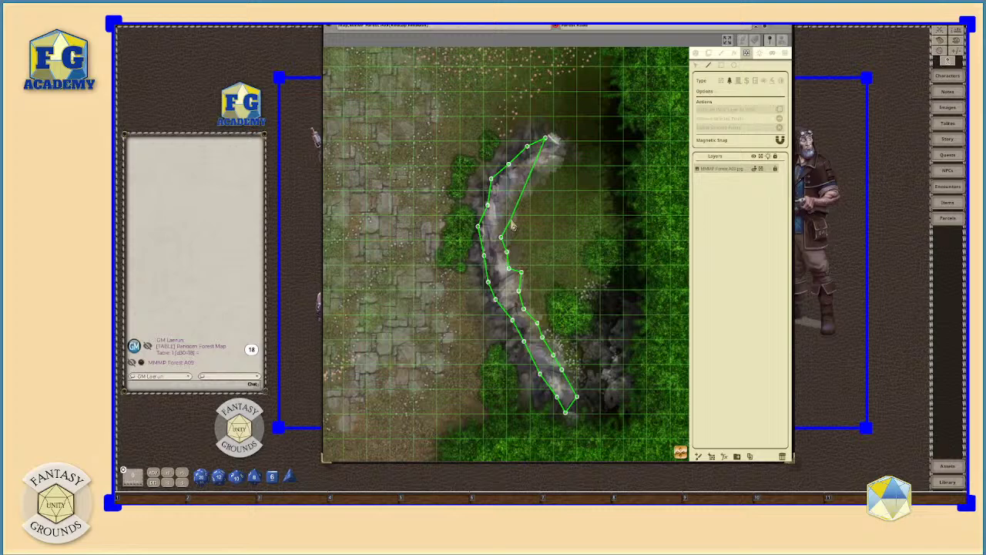
Step: Complete the polygon along the upper half of the ridge's inner edge to its upper tip
left_click(510, 219)
left_click(512, 204)
left_click(522, 194)
left_click(536, 180)
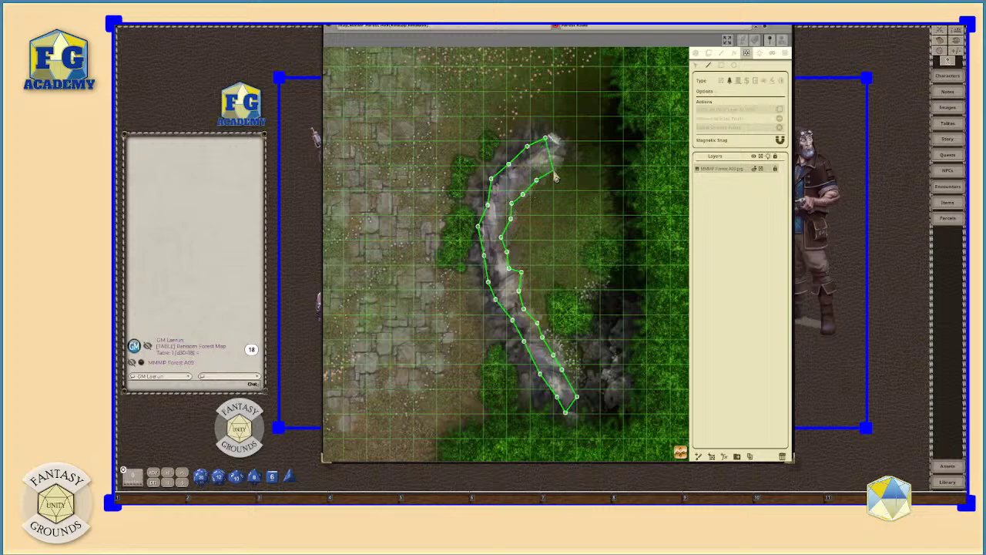
left_click(553, 169)
Step: Start a terrain polygon on the curved rock ridge in the map's upper-left area, tracing its lower tip and the lower part of its outer right edge
scroll(625, 307, "down", 5)
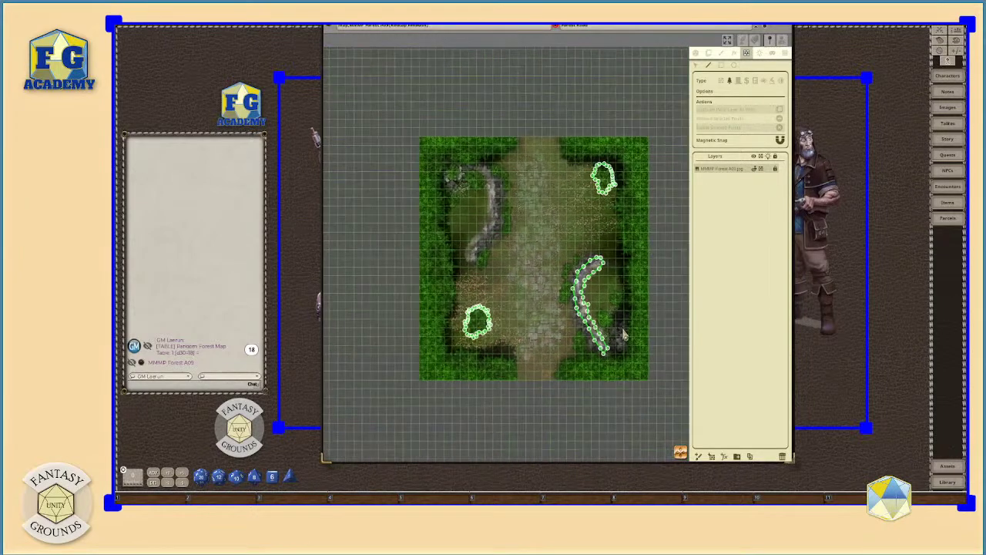
scroll(575, 326, "up", 2)
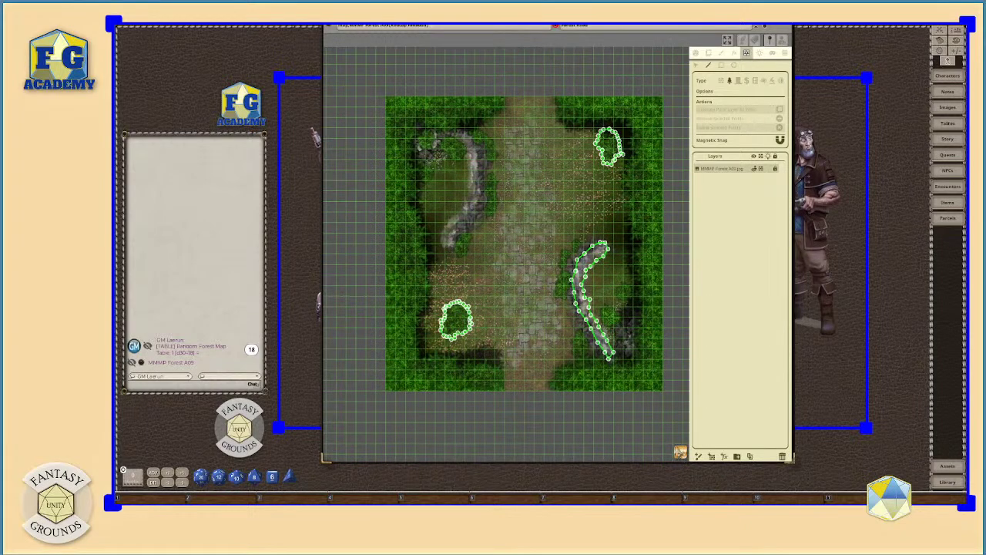
left_click_drag(483, 242, 507, 308)
scroll(501, 296, "up", 2)
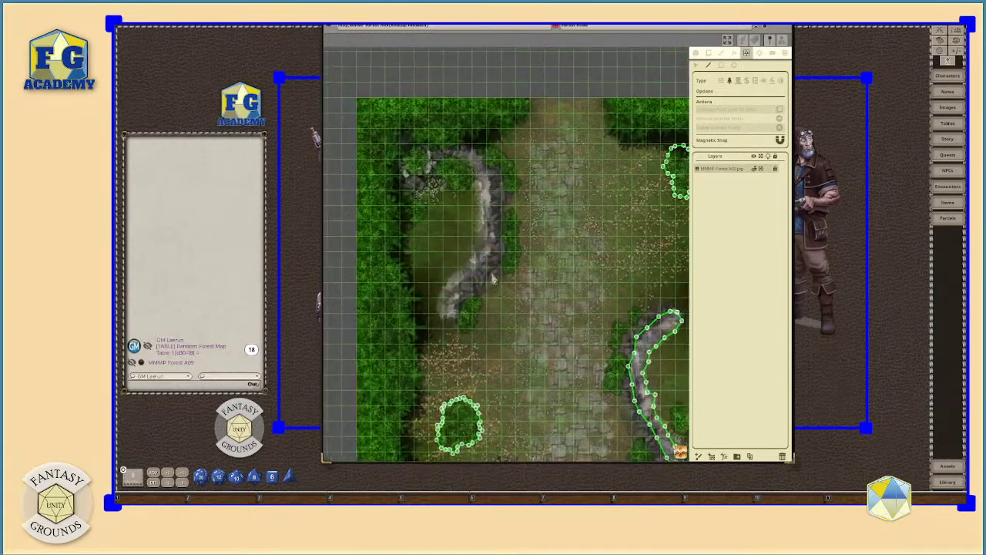
scroll(493, 279, "up", 3)
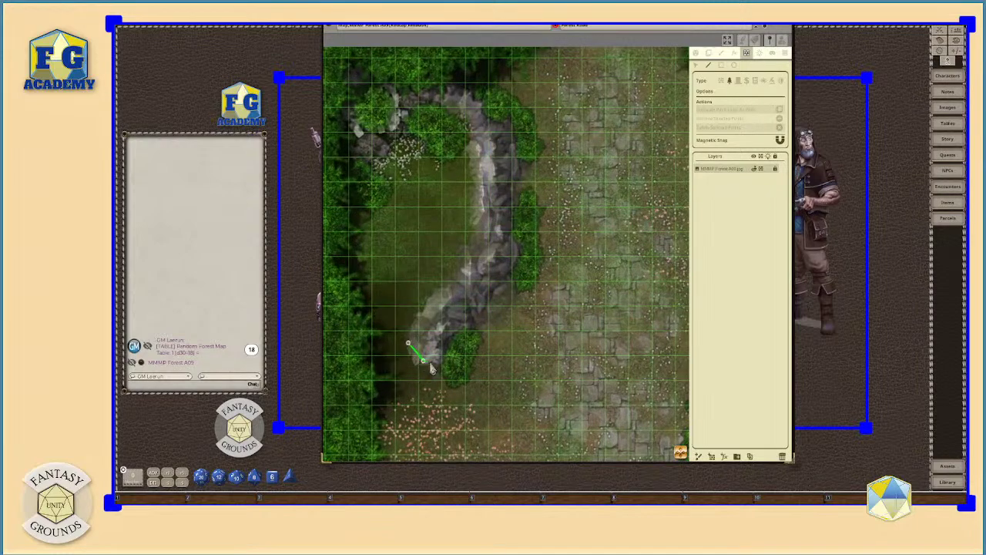
left_click(442, 363)
left_click(445, 341)
left_click(464, 322)
left_click(476, 300)
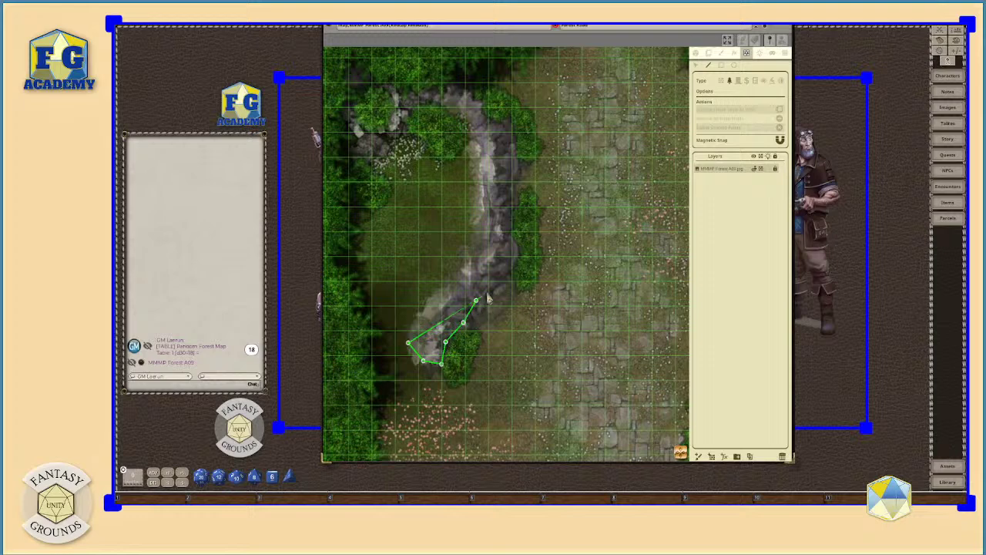
left_click(493, 282)
left_click(499, 262)
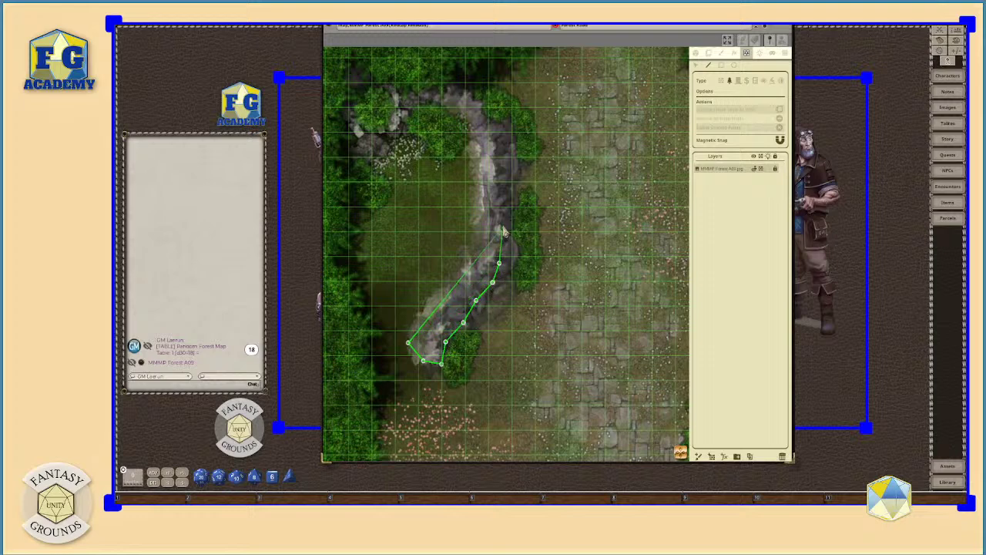
Step: Continue the polygon up the ridge's outer right edge and around its top curve to the narrow upper-left end
left_click(508, 221)
left_click(509, 191)
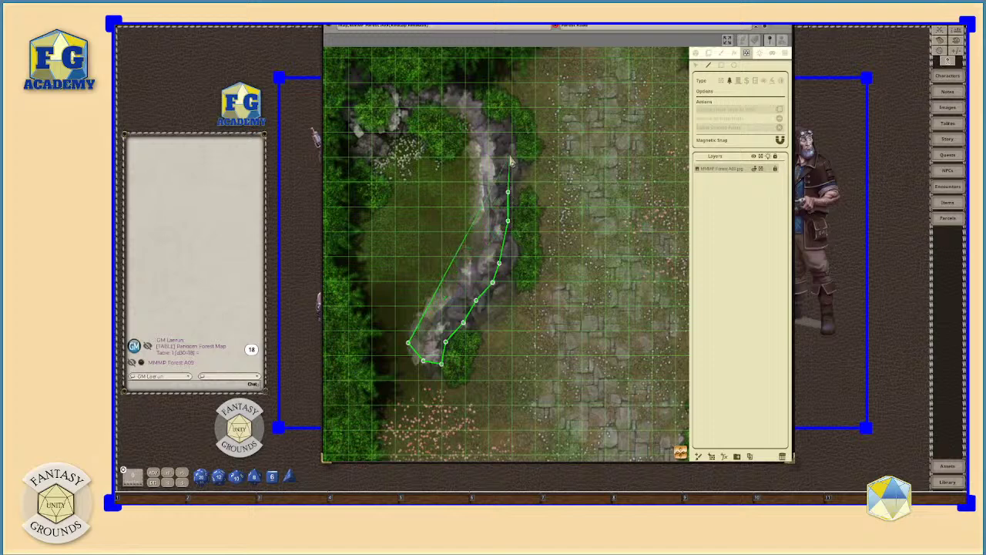
left_click(509, 156)
left_click(501, 130)
left_click(487, 112)
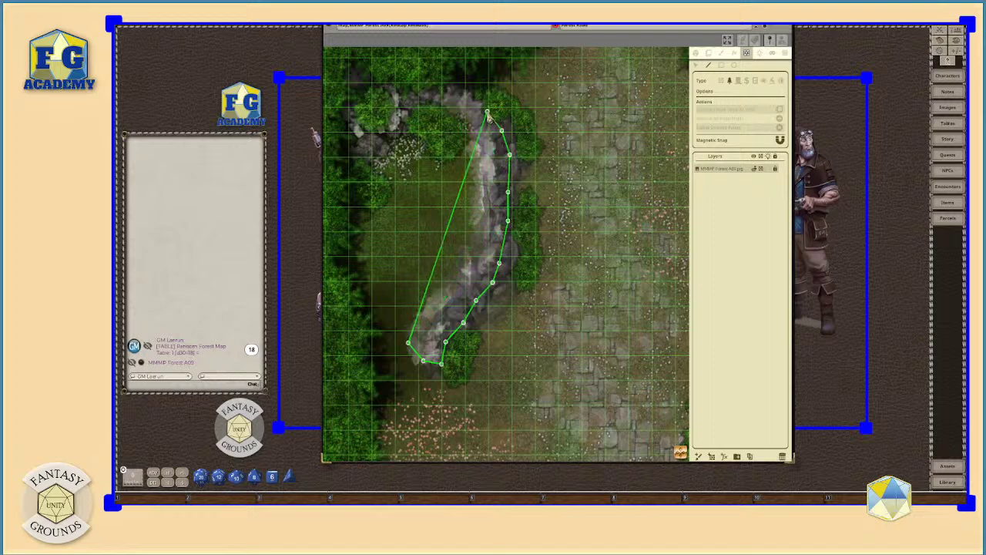
left_click(471, 96)
left_click(449, 94)
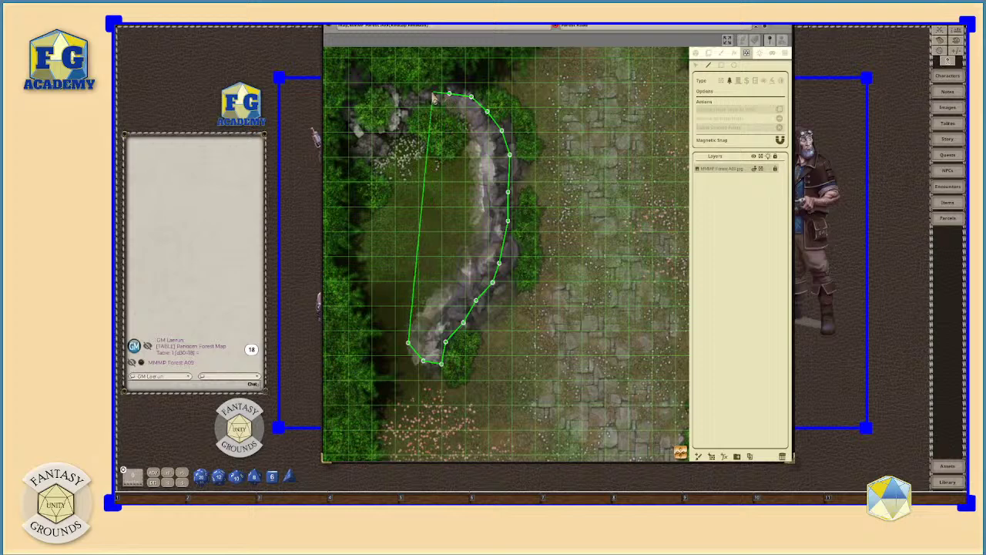
left_click(426, 94)
Step: Complete the polygon down the ridge's inner left edge to the starting point at its lower tip
left_click(445, 105)
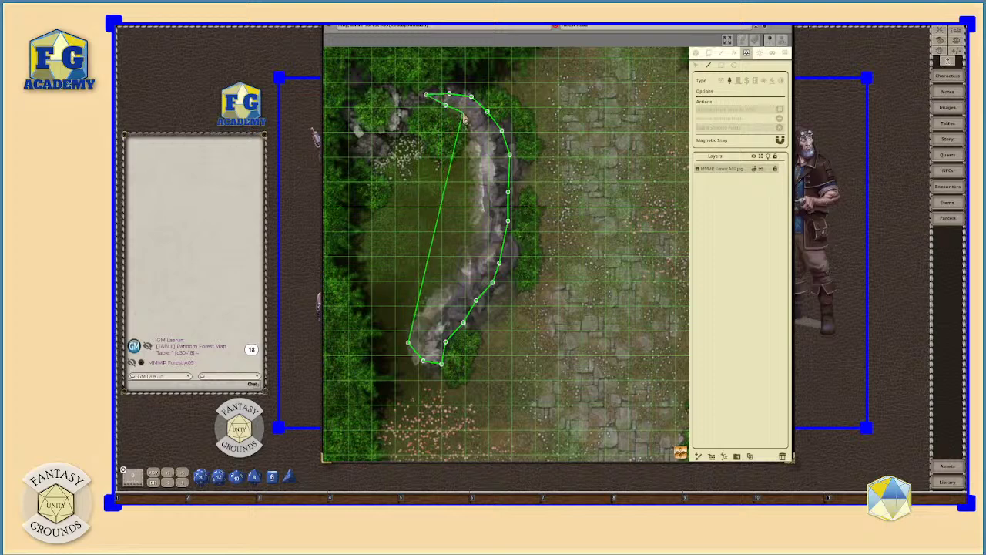
left_click(461, 114)
left_click(476, 135)
left_click(479, 161)
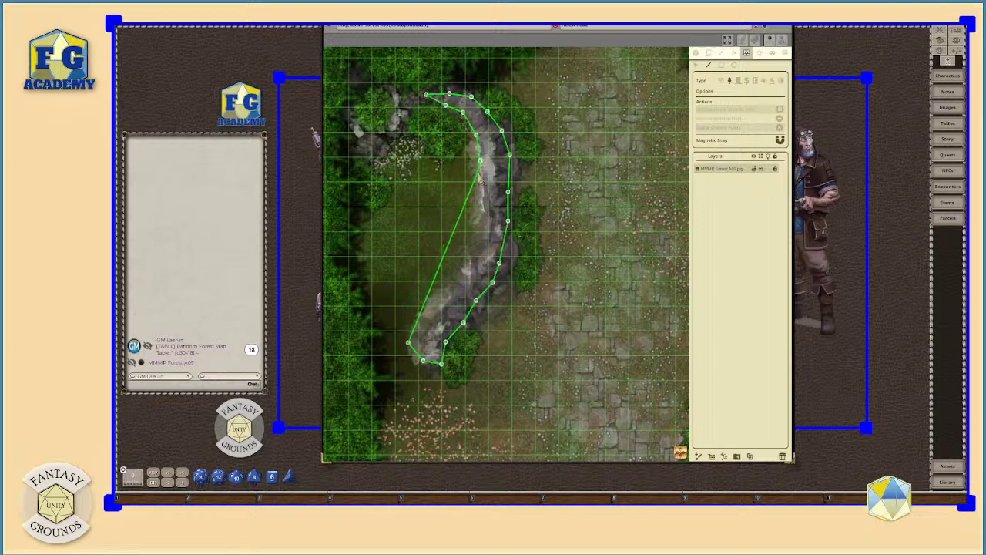
left_click(483, 198)
left_click(482, 221)
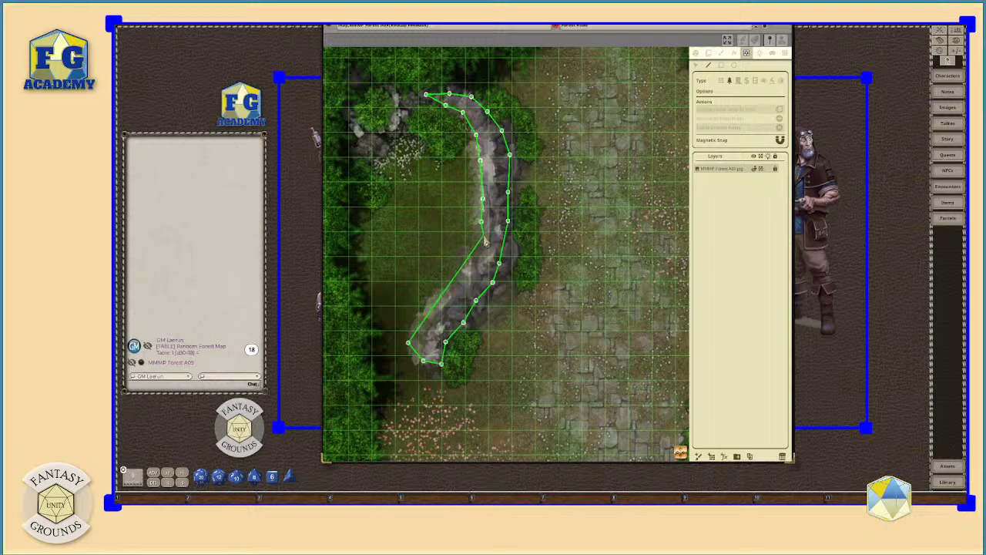
left_click(465, 270)
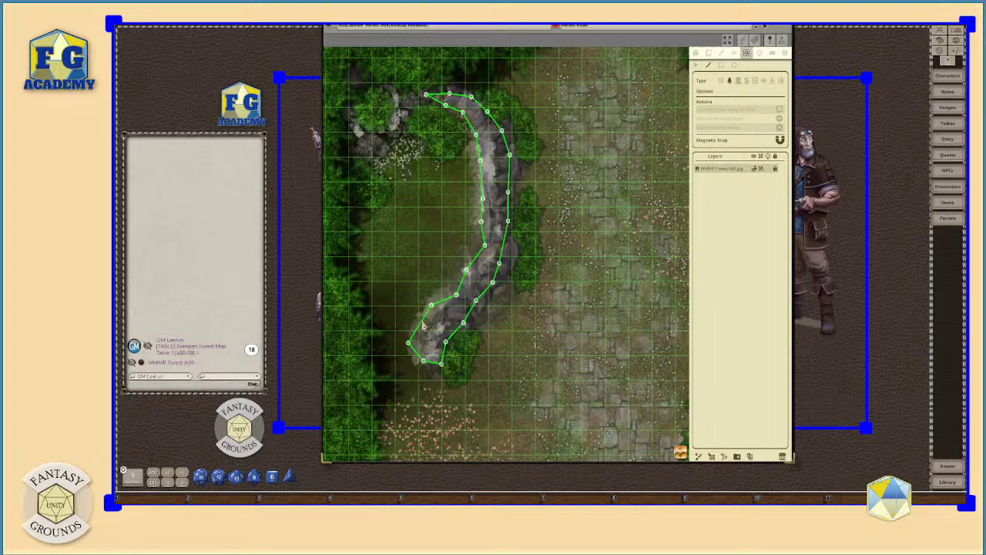
Step: Start a forest terrain polygon at the map's upper-left corner, running along the top border to the path and back along the tree line
scroll(595, 364, "down", 5)
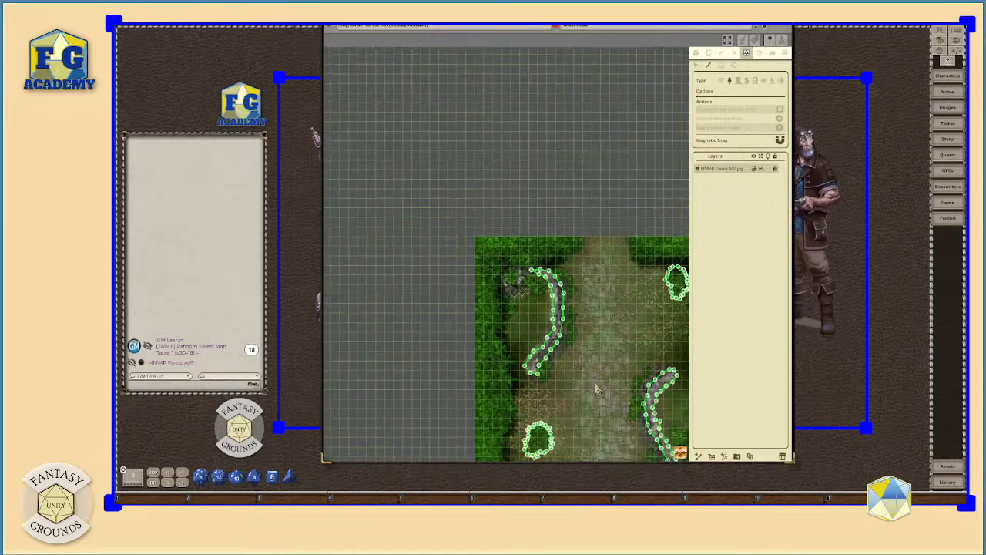
scroll(587, 400, "down", 1)
scroll(587, 400, "up", 1)
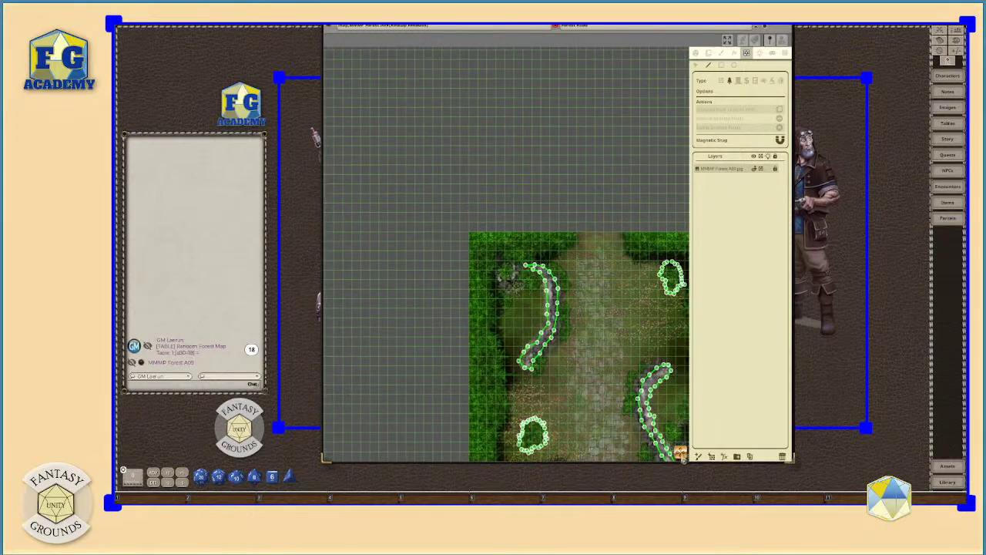
left_click_drag(683, 456, 704, 493)
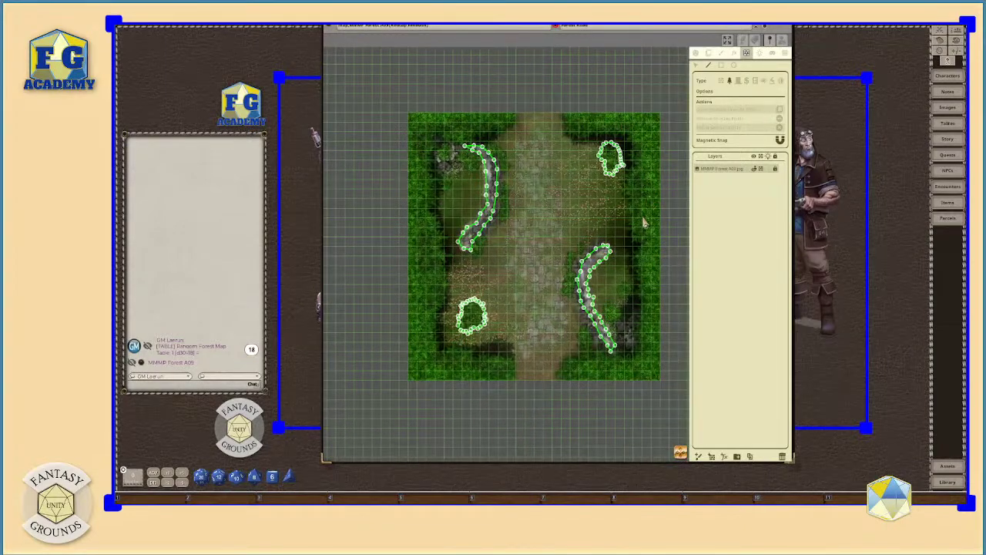
scroll(431, 138, "up", 2)
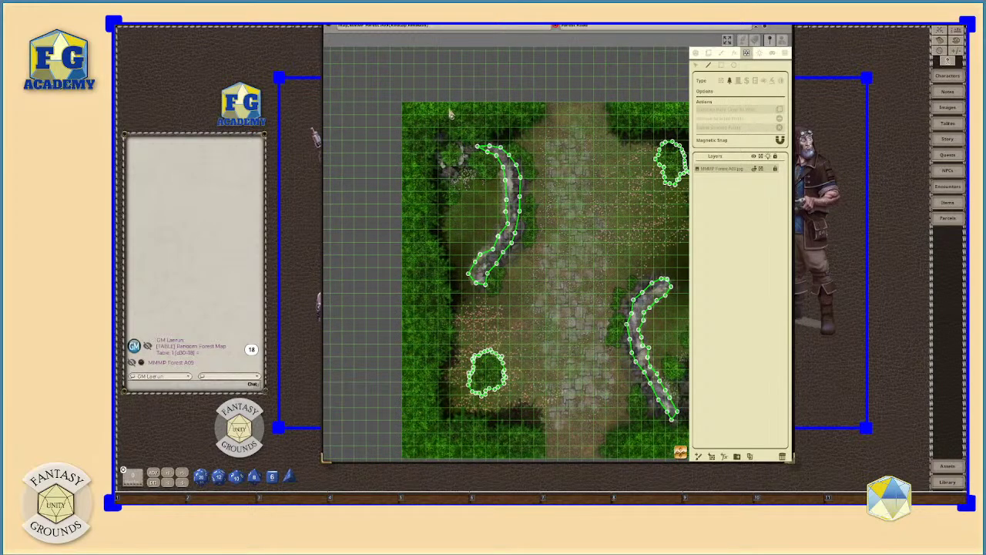
scroll(451, 114, "up", 2)
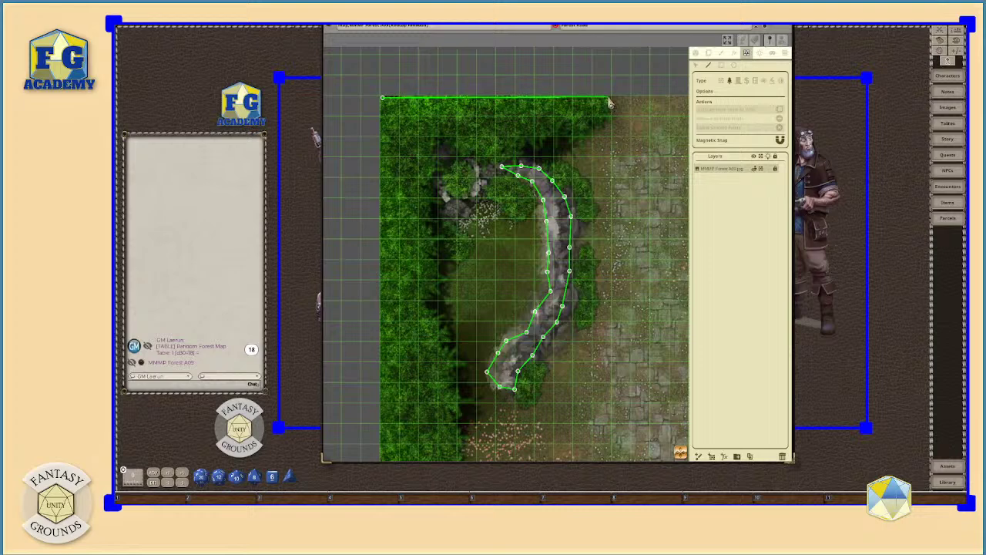
left_click(608, 97)
left_click(599, 112)
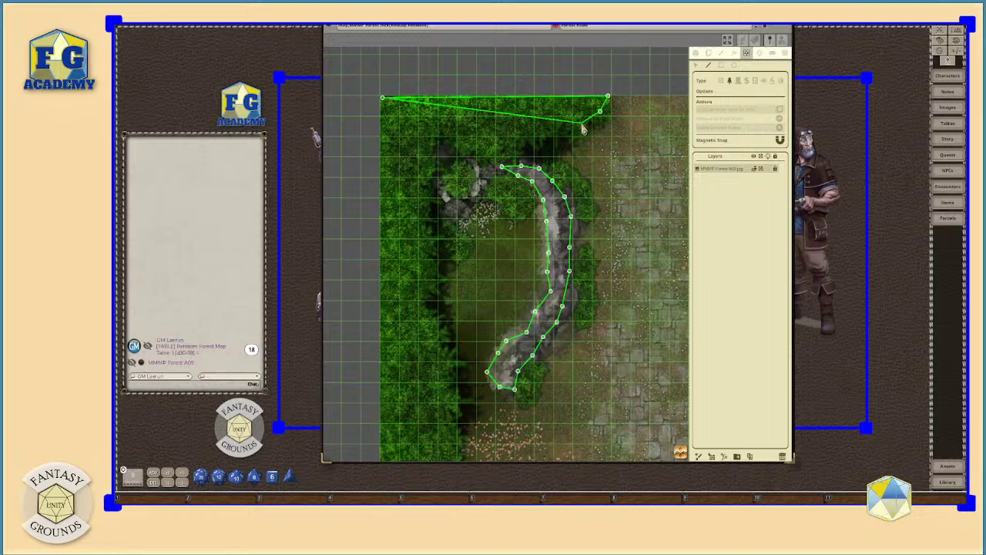
left_click(582, 124)
left_click(546, 135)
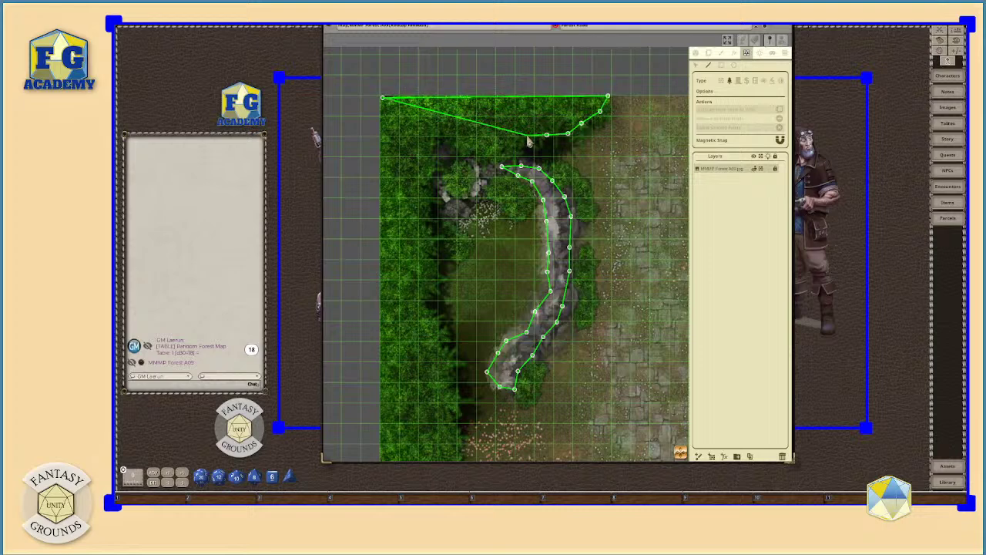
Step: Continue the polygon along the tree line above the rock ridge and boulders to the clearing's upper-left corner
left_click(526, 135)
left_click(511, 153)
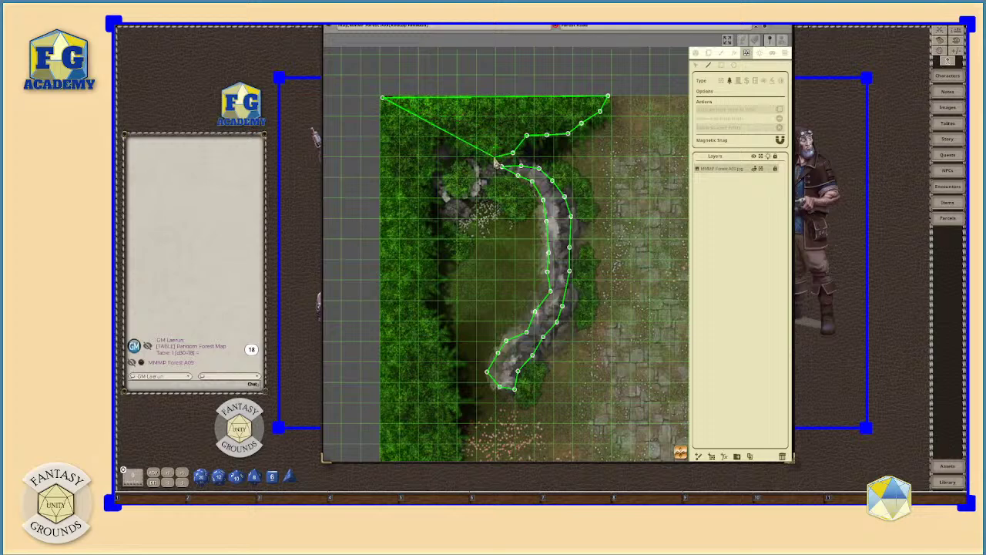
left_click(491, 156)
left_click(456, 142)
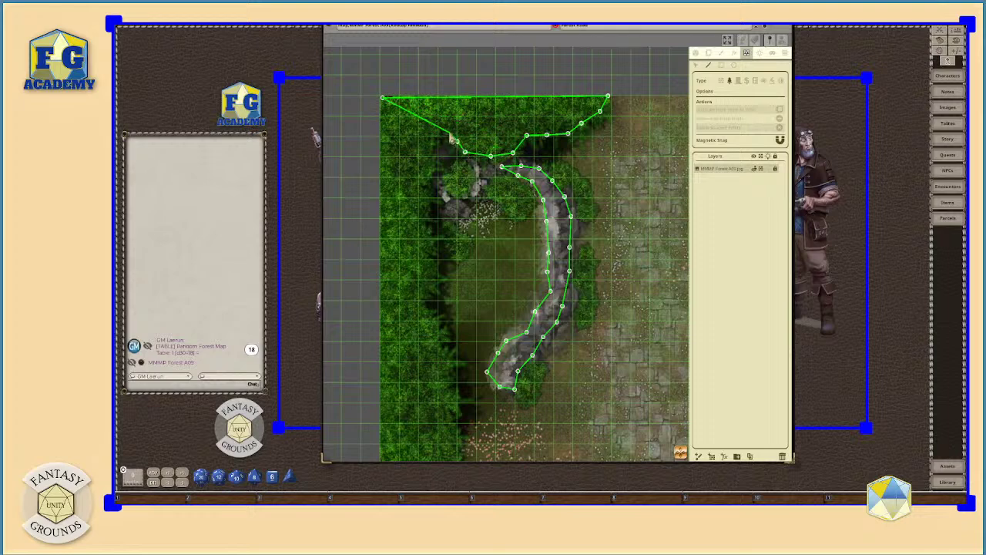
left_click(448, 130)
left_click(429, 135)
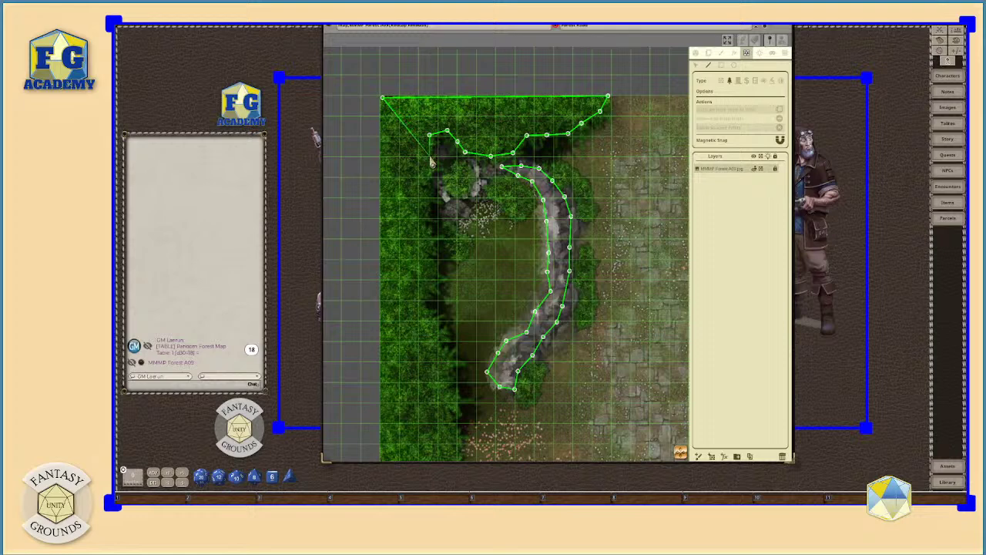
Step: Continue the forest polygon down the map's left tree line, from beside the boulders to level with the ridge's lower end
left_click(434, 168)
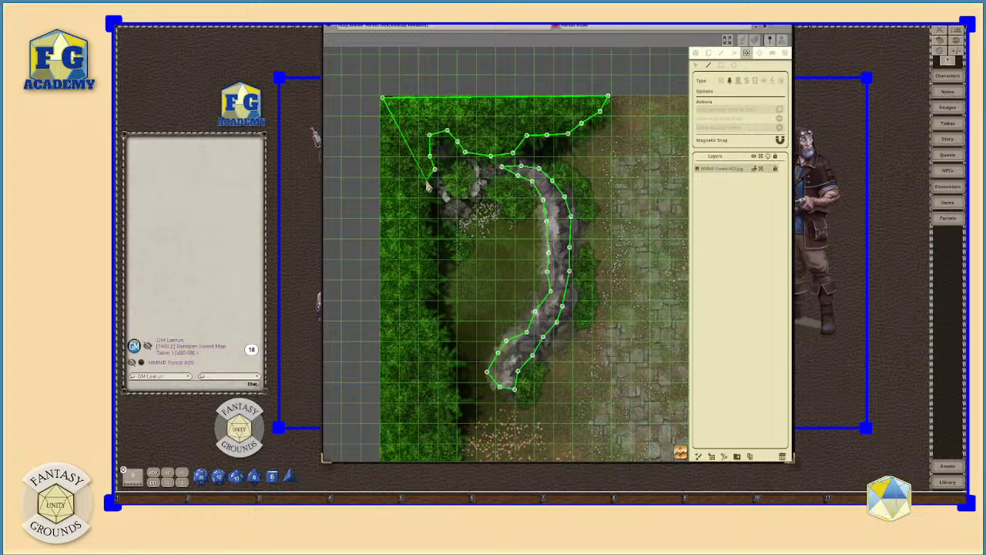
left_click(425, 183)
left_click(429, 209)
left_click(430, 232)
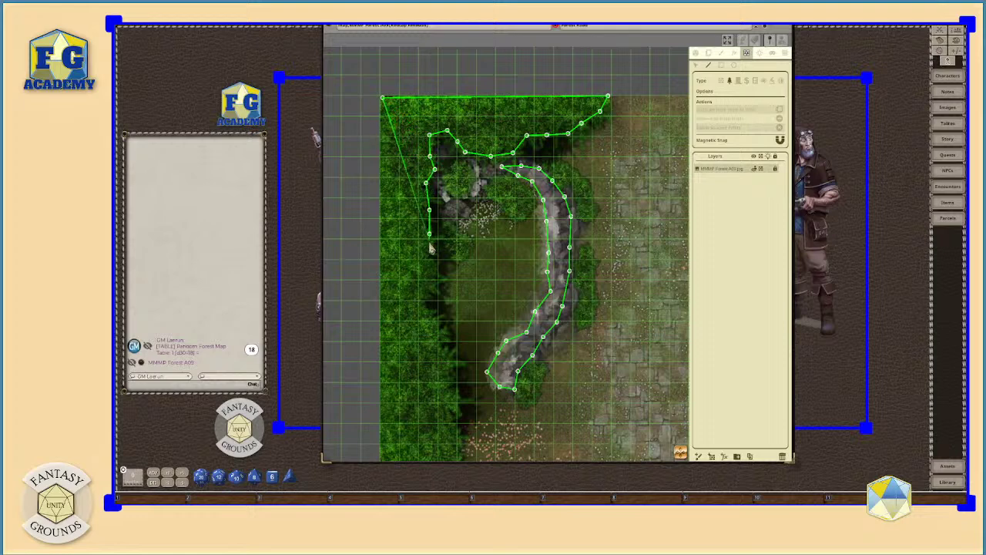
left_click(431, 264)
left_click(434, 287)
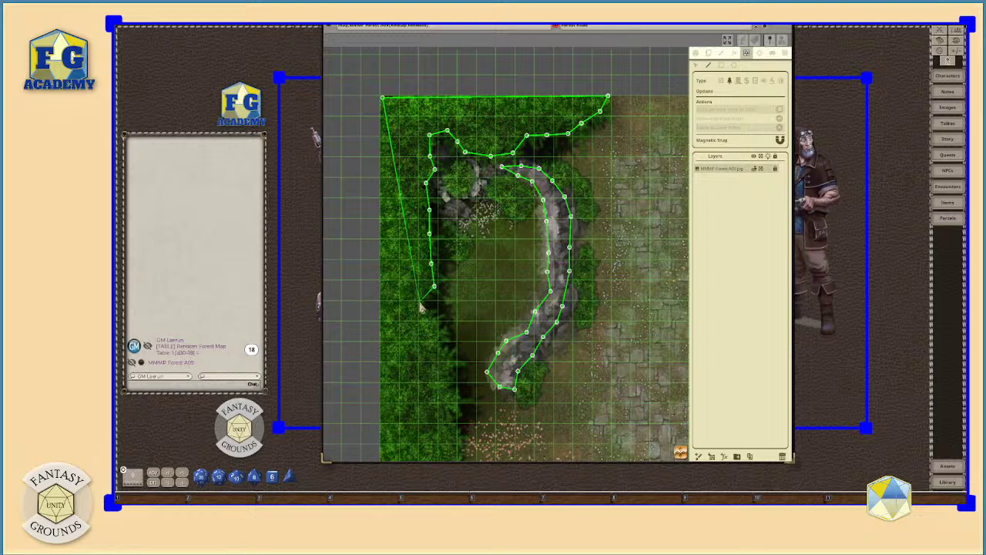
left_click(419, 302)
left_click(427, 323)
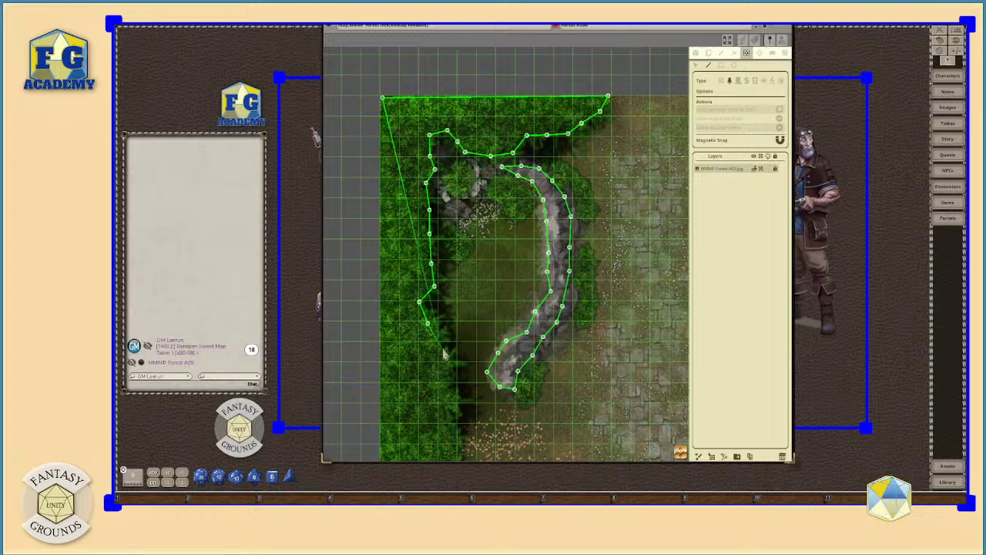
left_click(438, 348)
Step: Extend the polygon down the left tree line past the flowers and lower-left bush to just above the clearing's lower-left corner
scroll(435, 345, "down", 3)
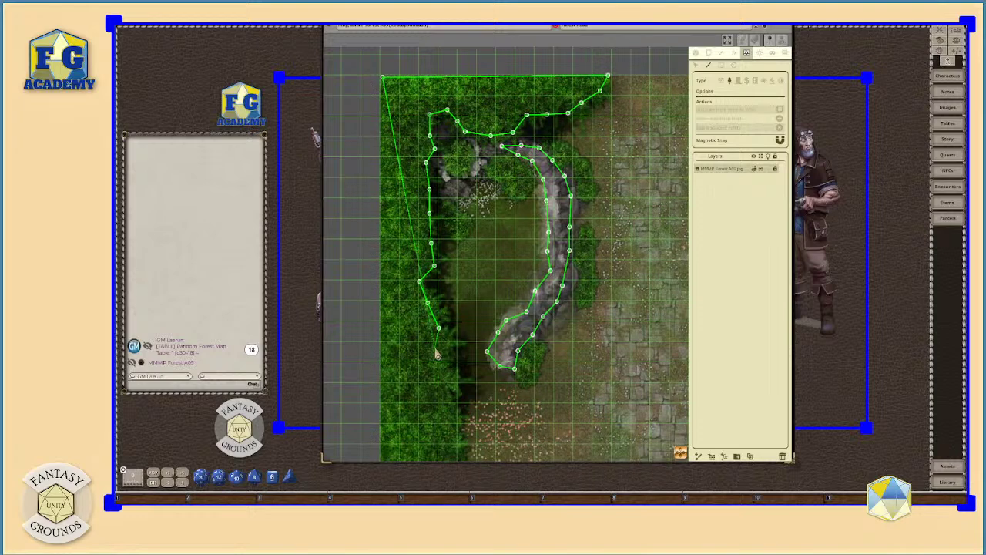
scroll(436, 323, "down", 2)
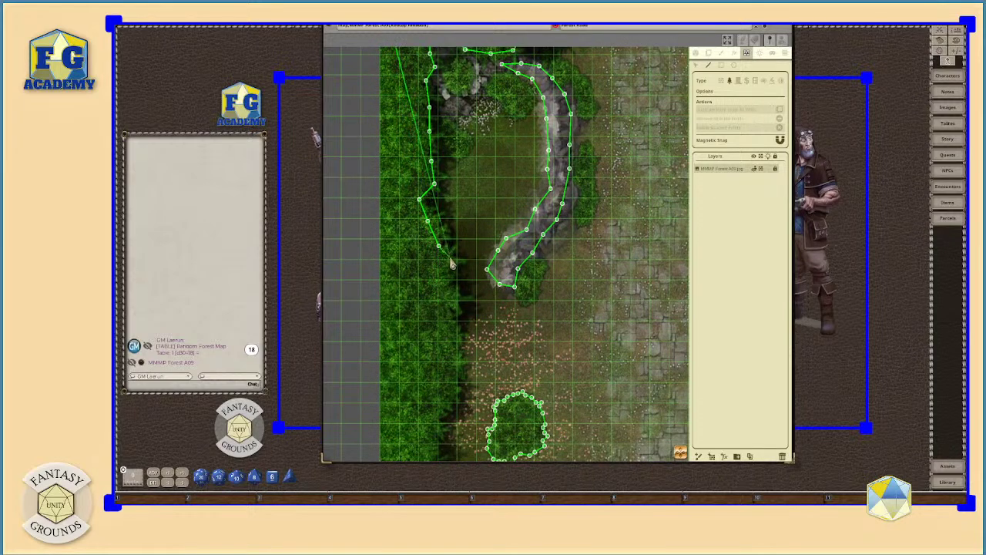
left_click(452, 315)
scroll(453, 339, "down", 1)
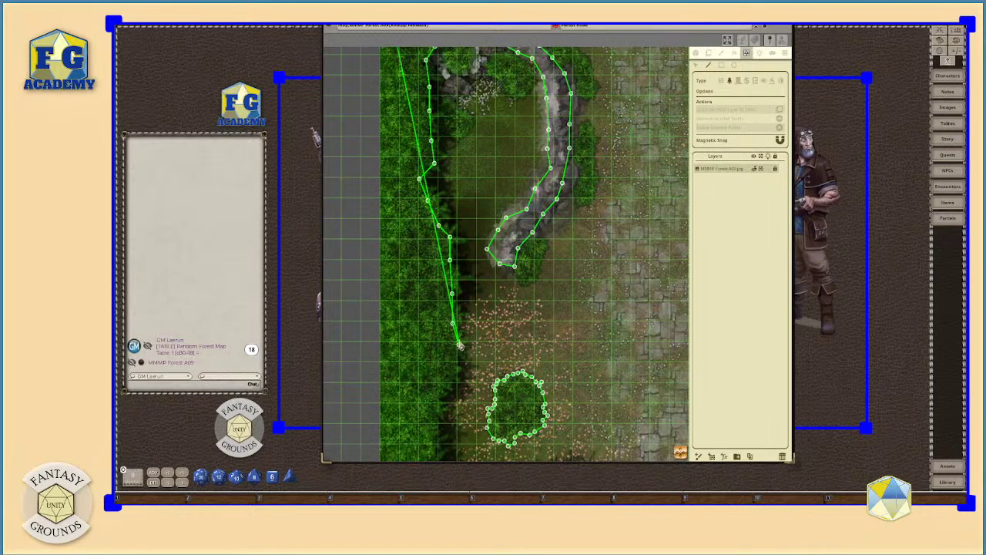
scroll(460, 347, "down", 3)
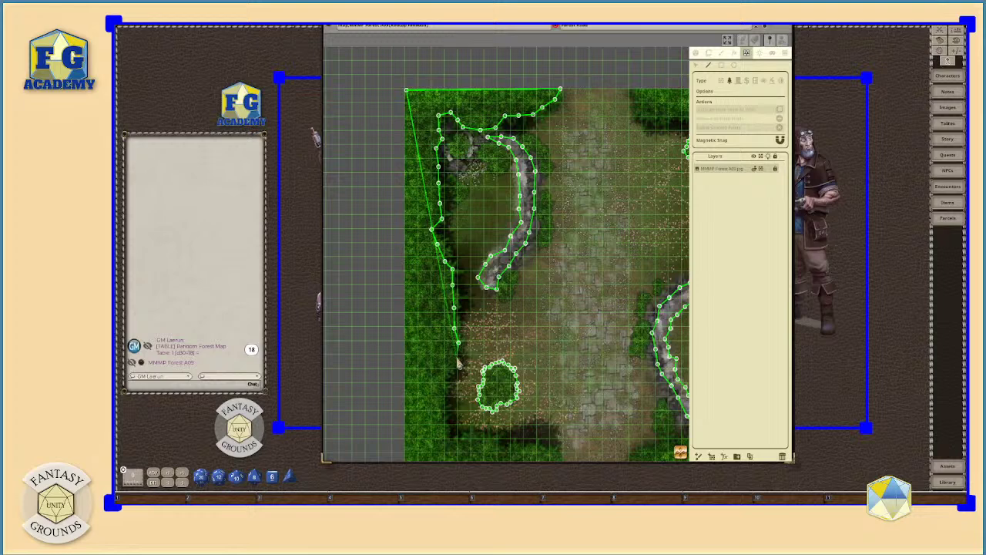
scroll(446, 382, "down", 1)
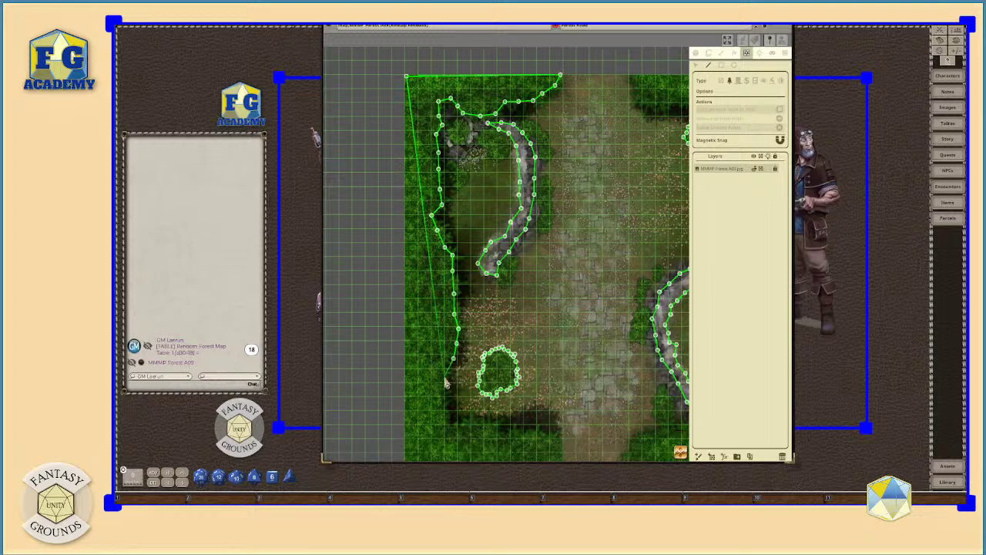
scroll(446, 382, "down", 1)
left_click(445, 353)
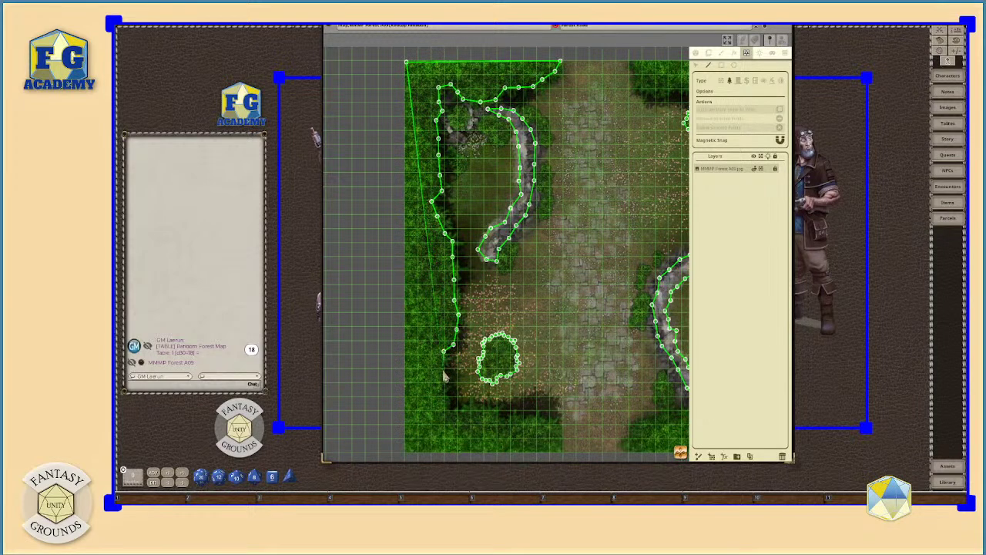
left_click(442, 389)
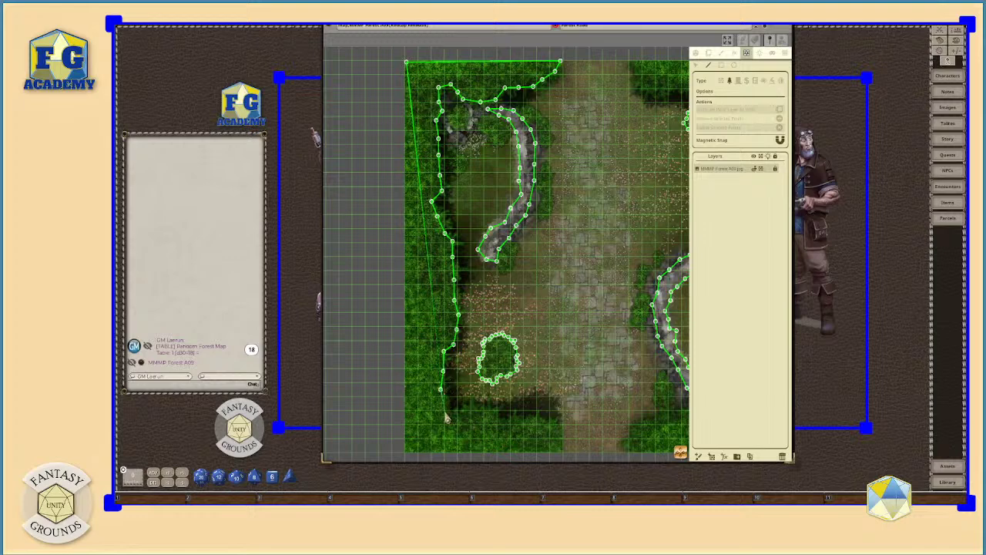
Step: Continue the polygon along the lower tree line to the path and close it along the map's bottom border to the lower-left corner
left_click(445, 412)
left_click(463, 409)
left_click(474, 406)
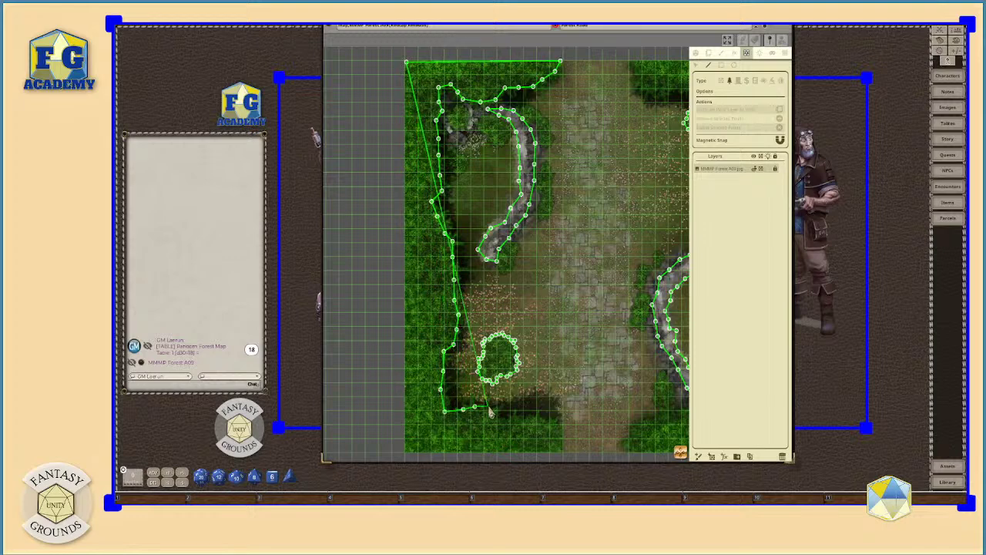
left_click(493, 408)
left_click(497, 422)
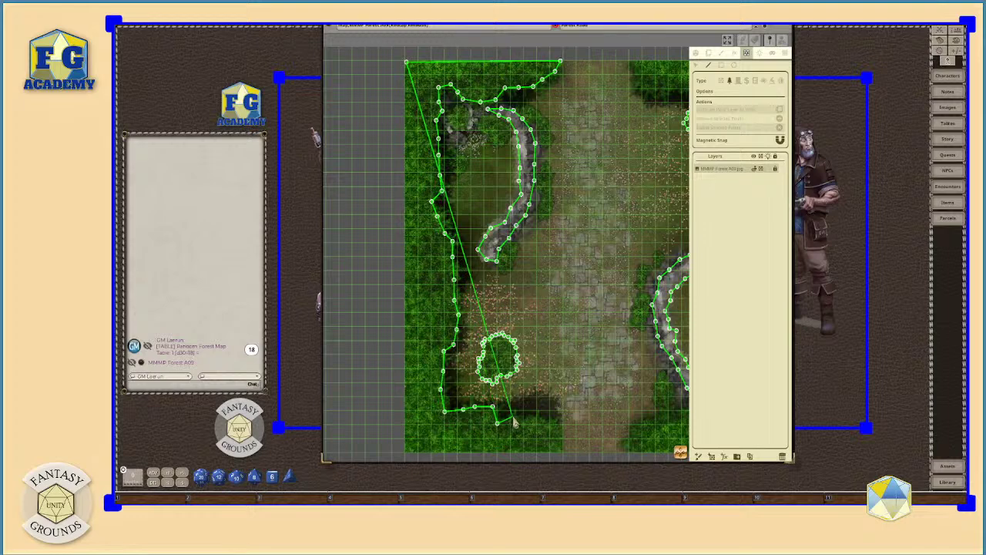
left_click(511, 422)
left_click(521, 417)
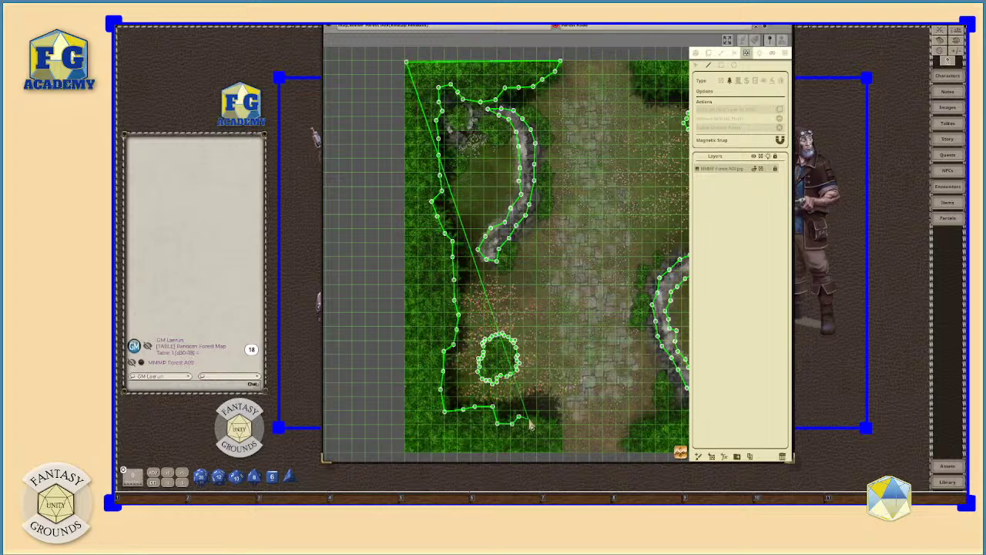
left_click(530, 420)
left_click(548, 422)
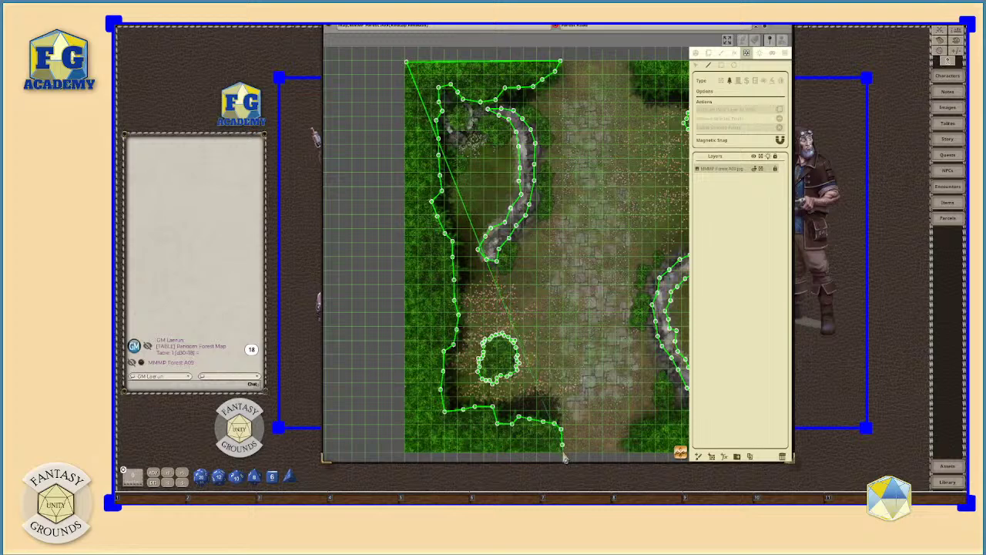
left_click(563, 452)
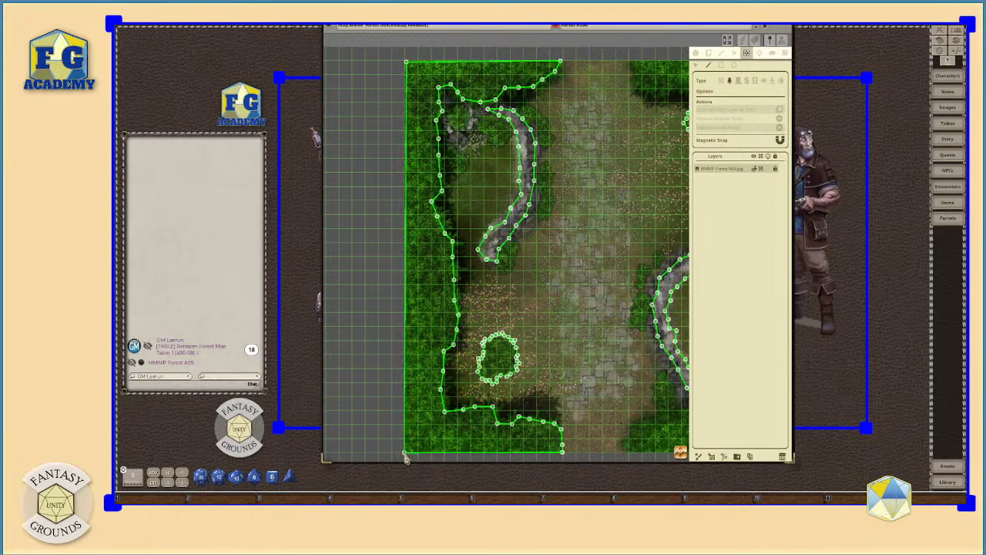
Step: Start a second forest polygon on the top border at the path's right side, following the map's top, right and bottom borders back to the path
scroll(471, 381, "down", 3)
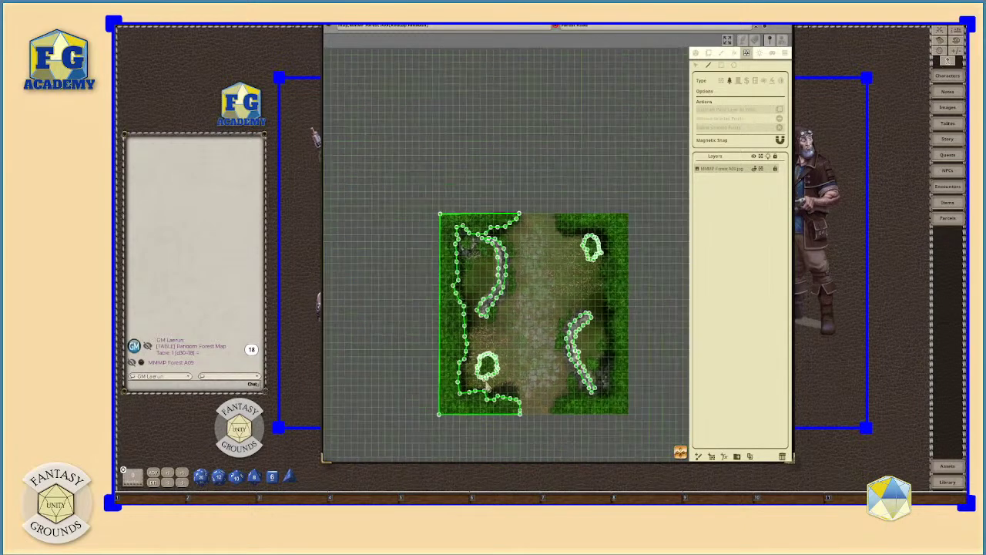
scroll(491, 323, "up", 1)
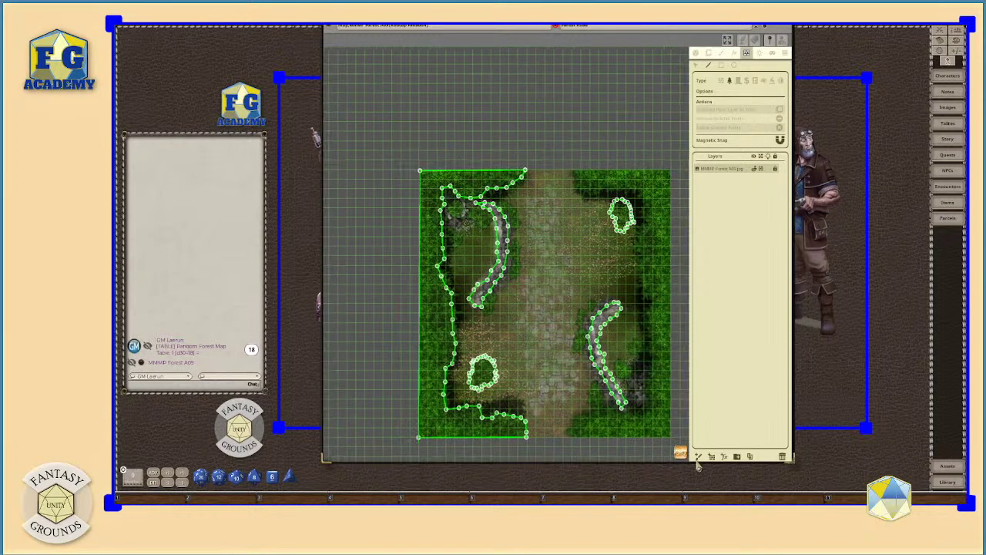
left_click_drag(682, 456, 663, 443)
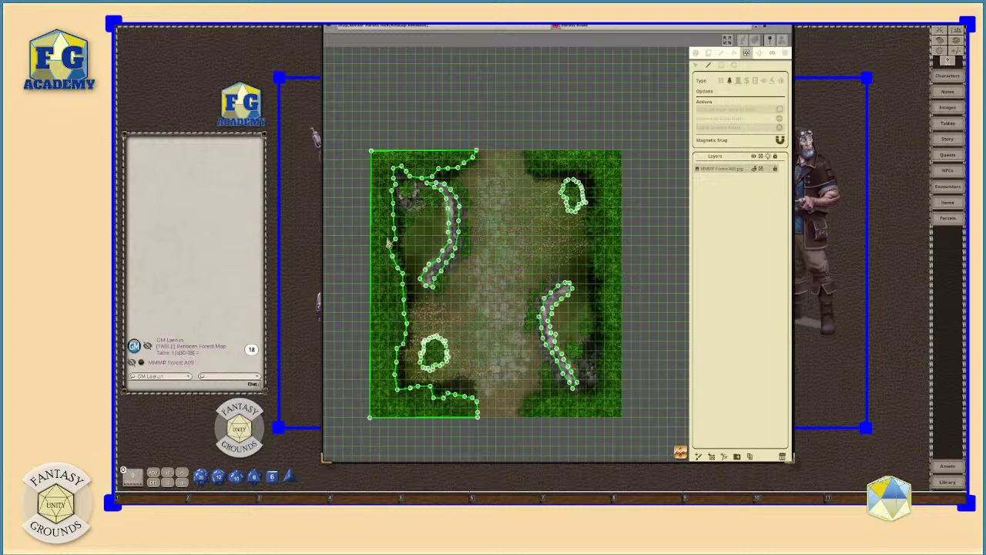
scroll(568, 239, "up", 2)
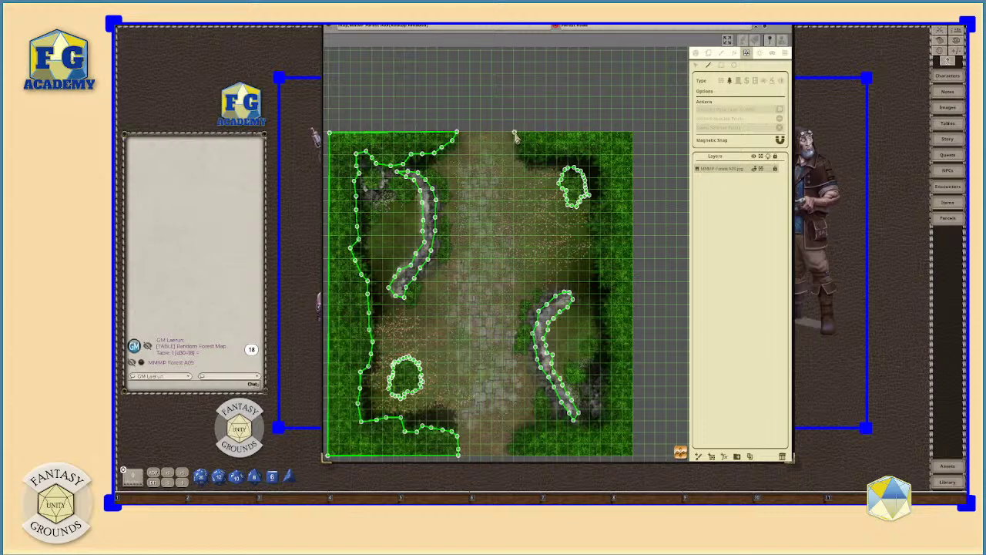
left_click(632, 135)
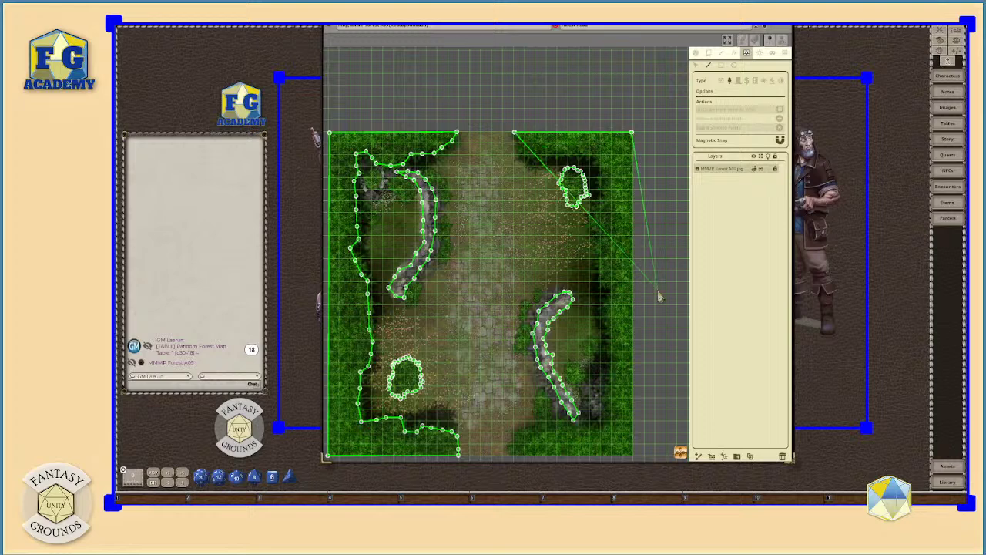
left_click(633, 460)
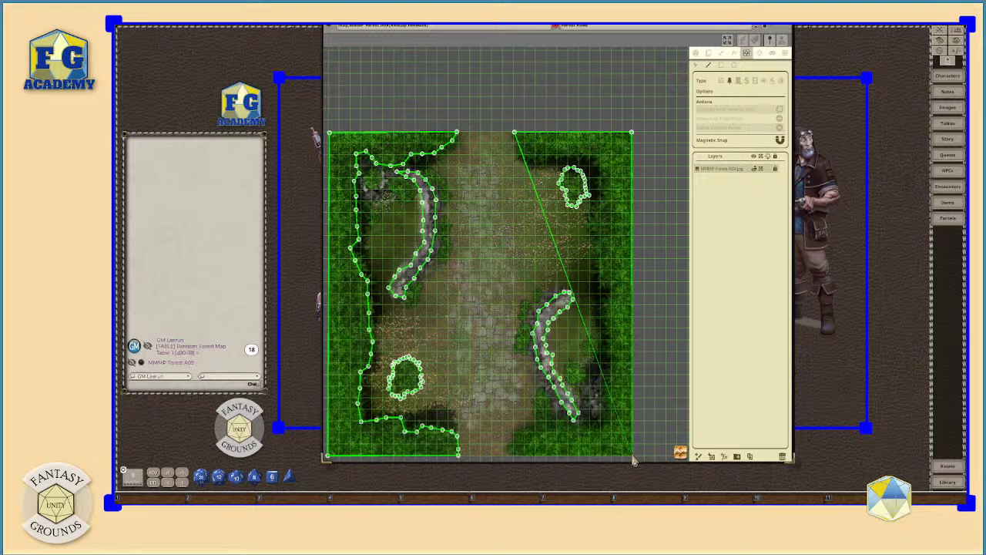
left_click(511, 456)
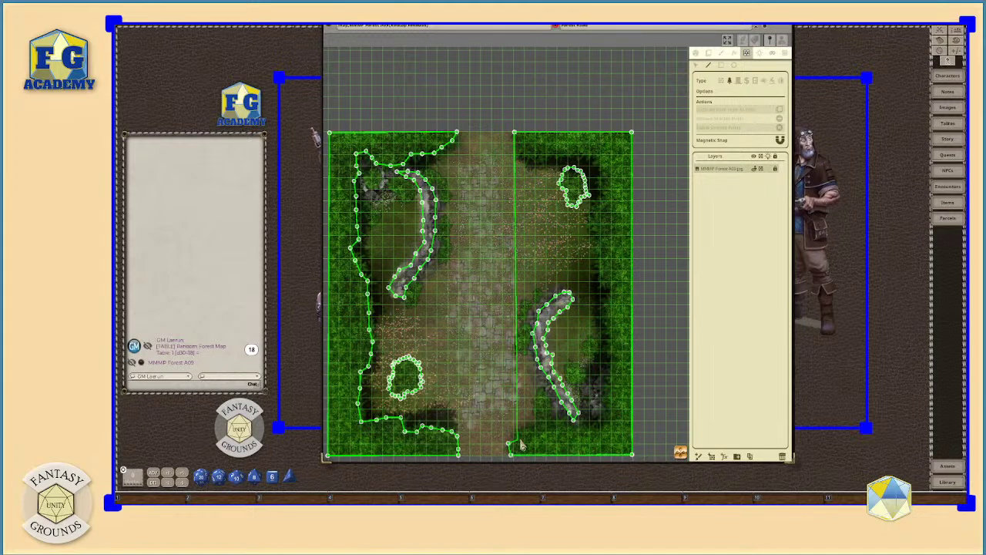
Step: Continue the second polygon along the lower-right tree line, below the ridge and boulders, to the clearing's lower-right corner
left_click(533, 429)
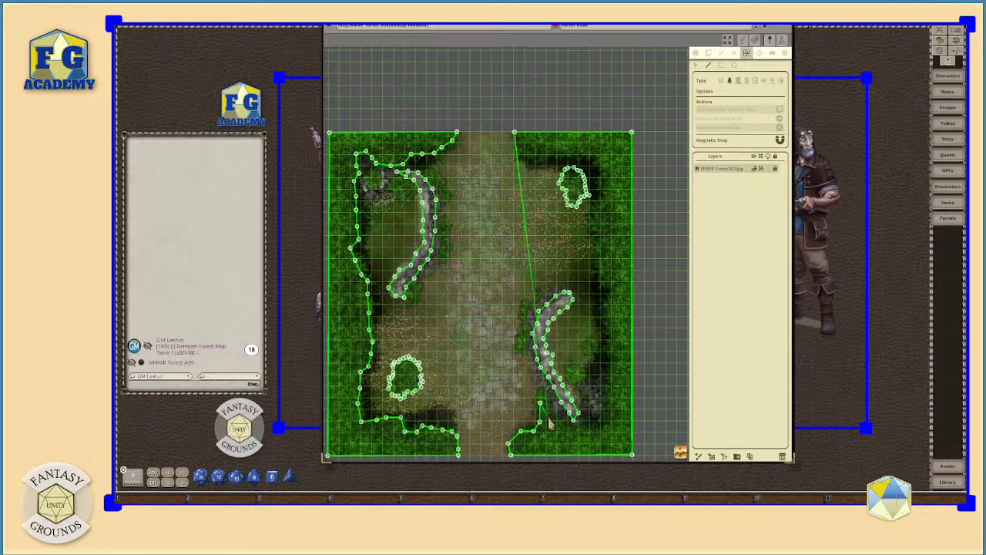
left_click(541, 406)
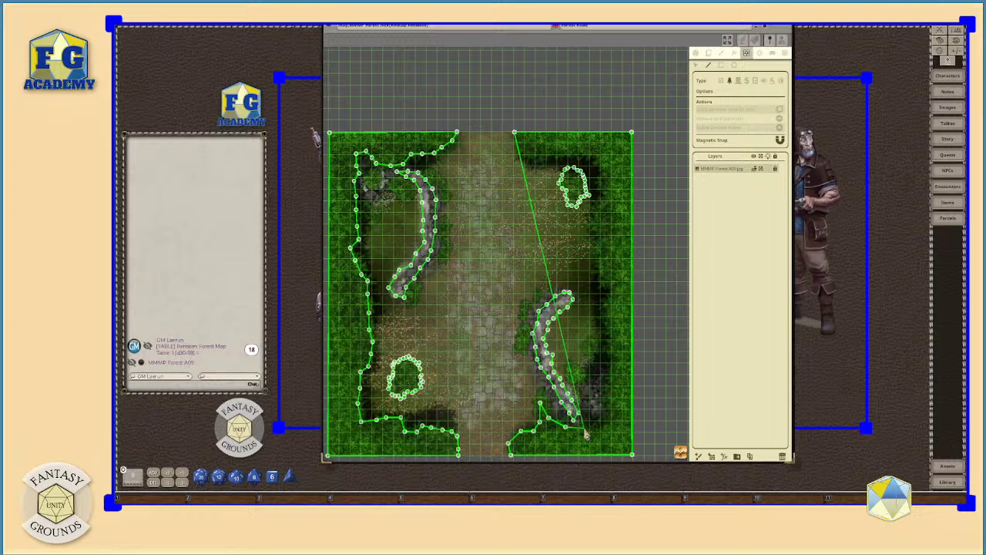
left_click(587, 428)
left_click(598, 427)
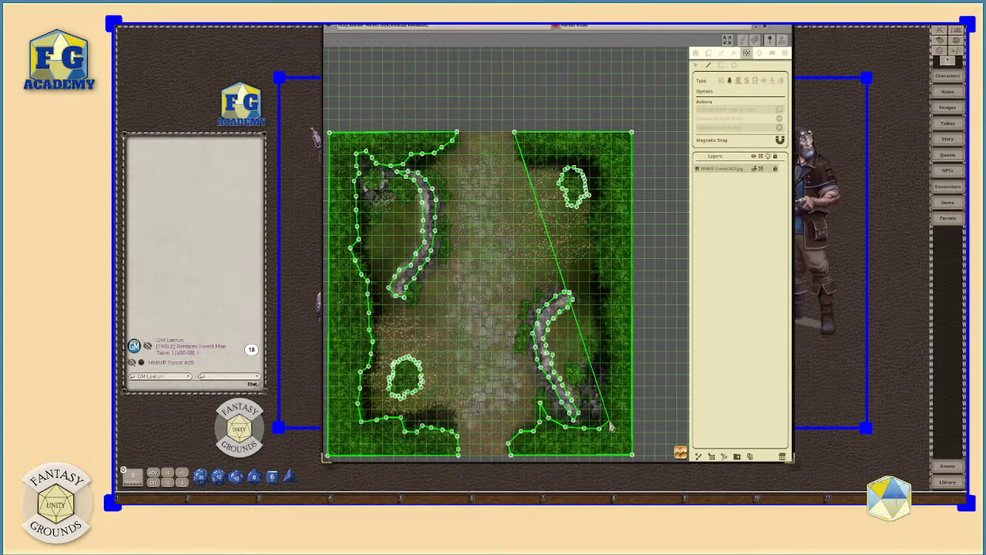
left_click(609, 421)
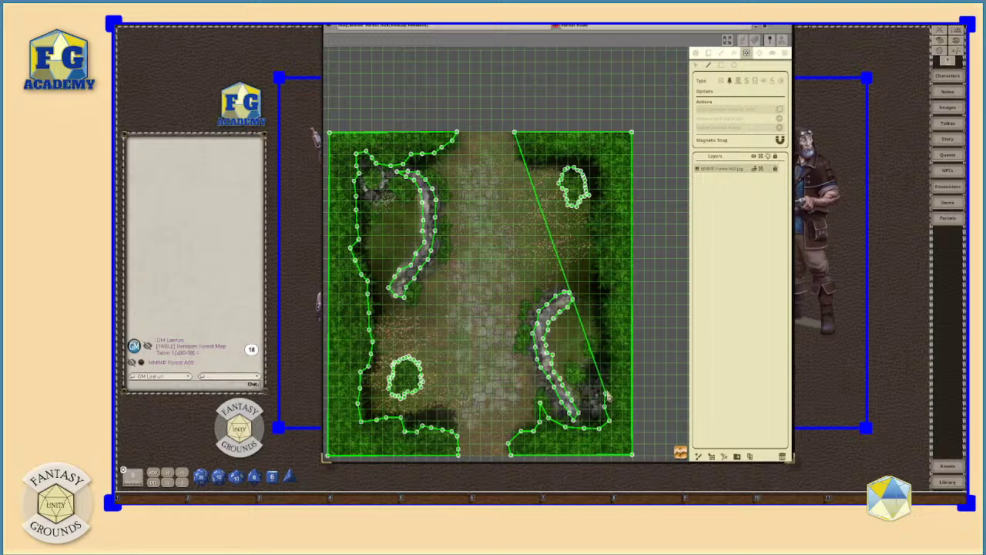
Step: Continue the polygon up the map's right tree line, past the boulders and the ridge, to below the upper-right bush
left_click(606, 396)
left_click(612, 363)
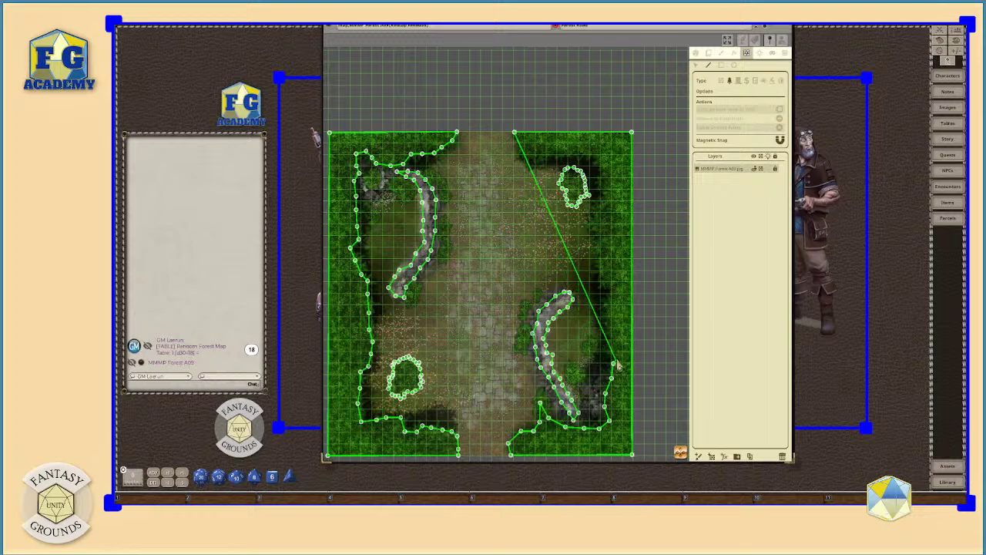
left_click(621, 357)
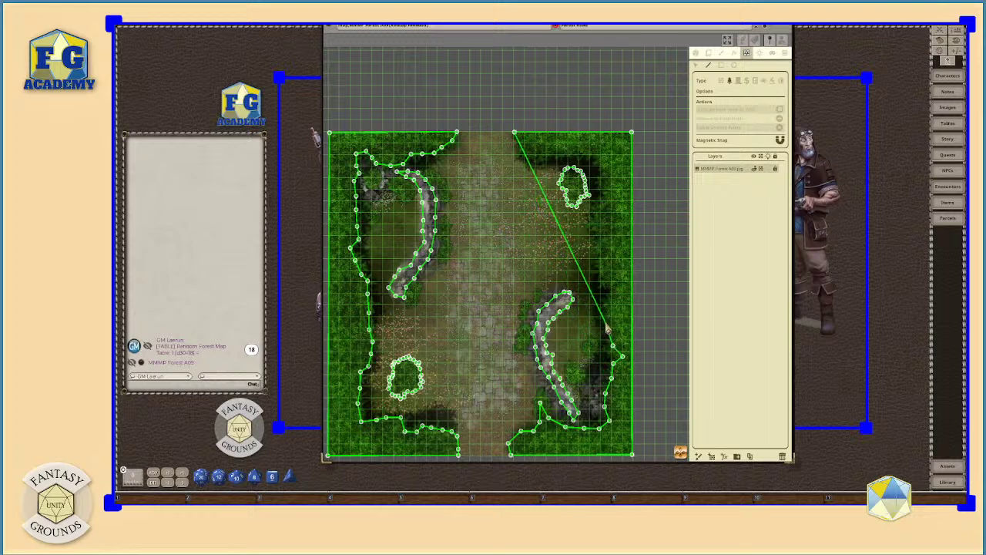
left_click(605, 322)
left_click(606, 299)
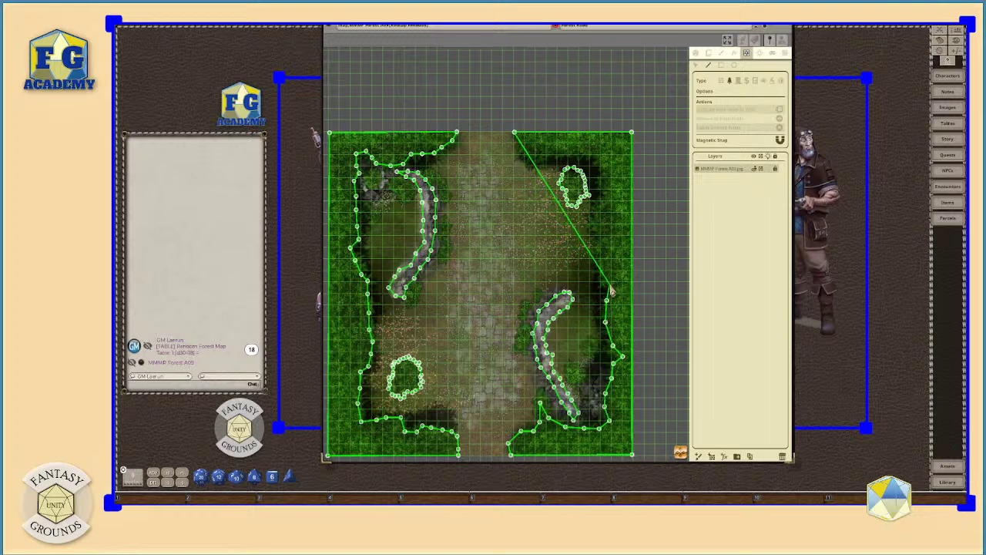
left_click(609, 287)
left_click(600, 276)
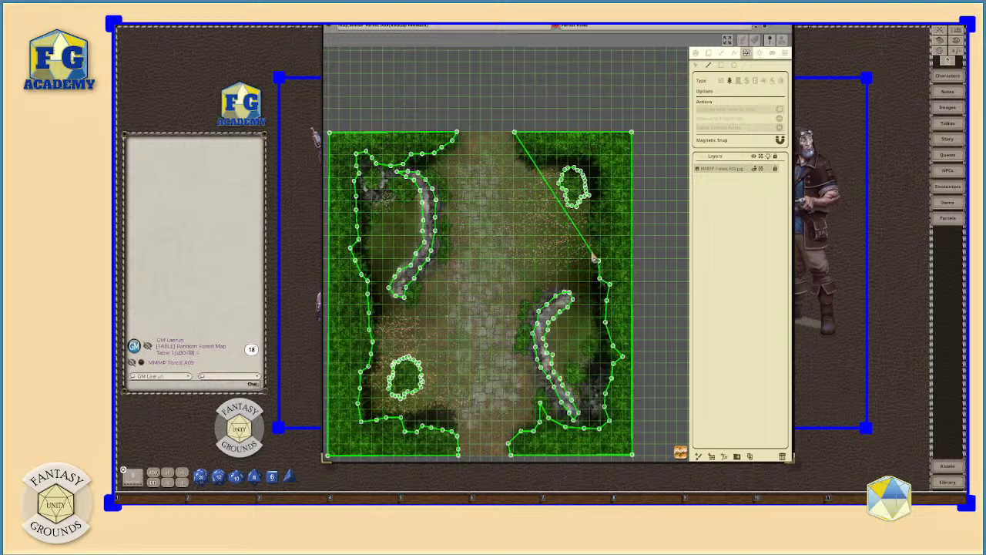
left_click(595, 257)
left_click(598, 245)
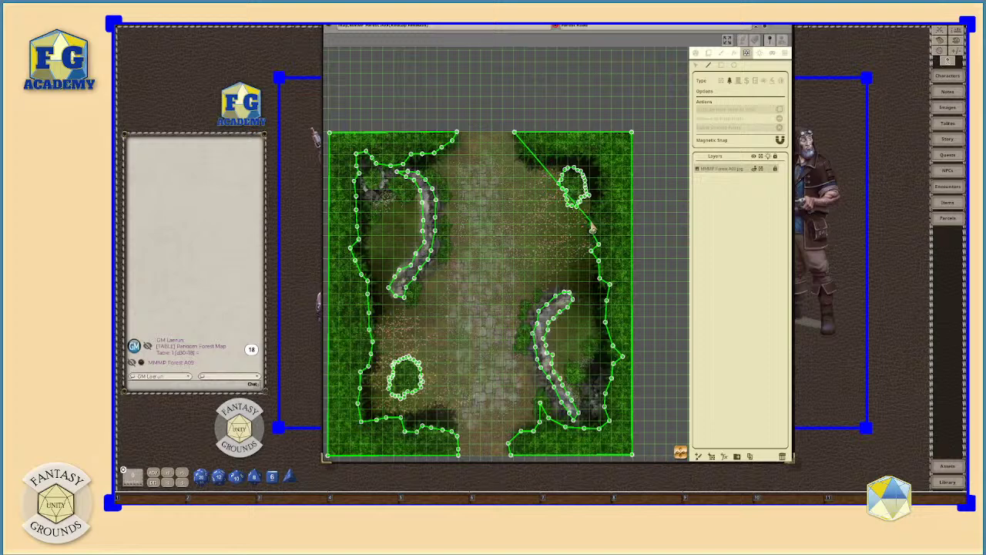
Step: Complete the polygon up around the upper-right bush and along the upper tree line to its starting point beside the path
left_click(590, 218)
left_click(599, 206)
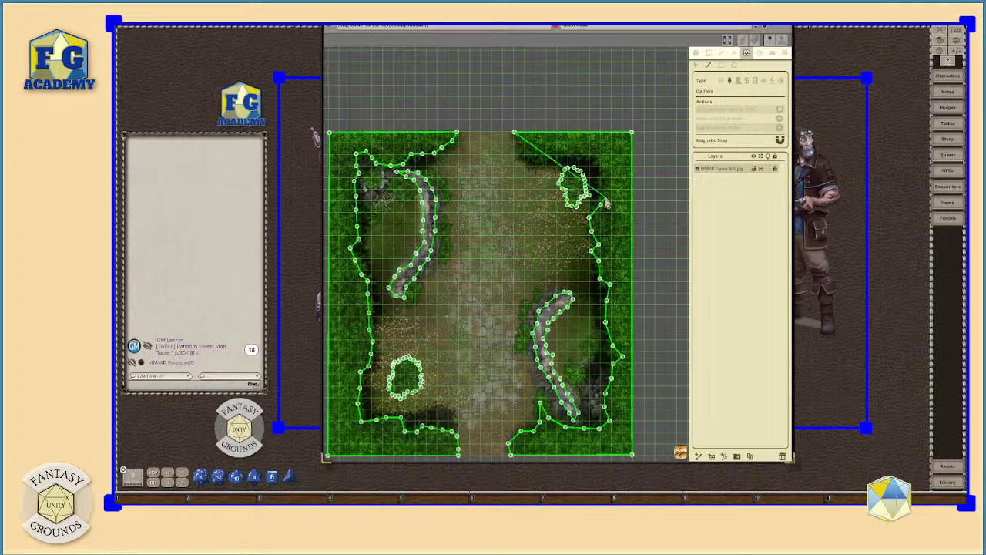
left_click(602, 194)
left_click(602, 182)
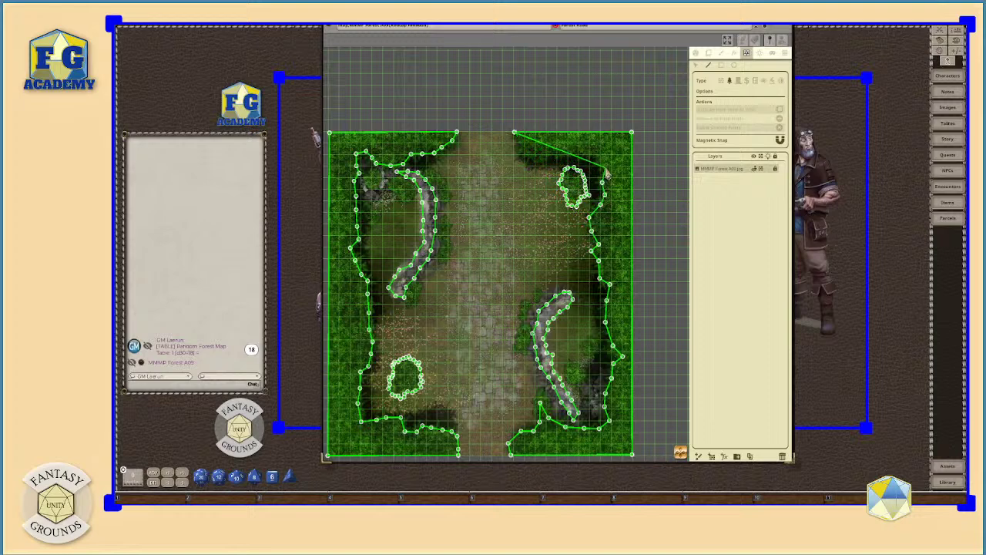
left_click(604, 167)
left_click(594, 157)
left_click(544, 159)
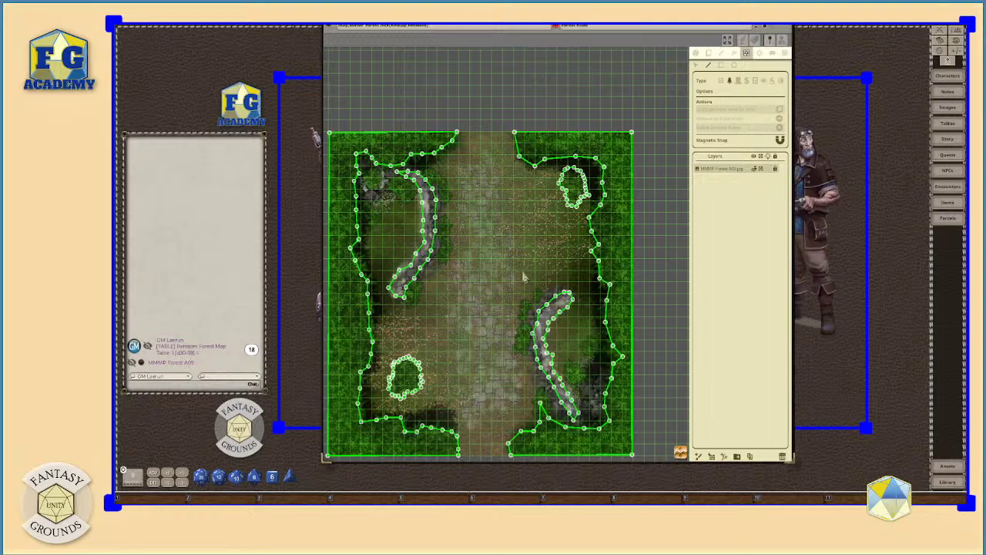
scroll(522, 277, "down", 5)
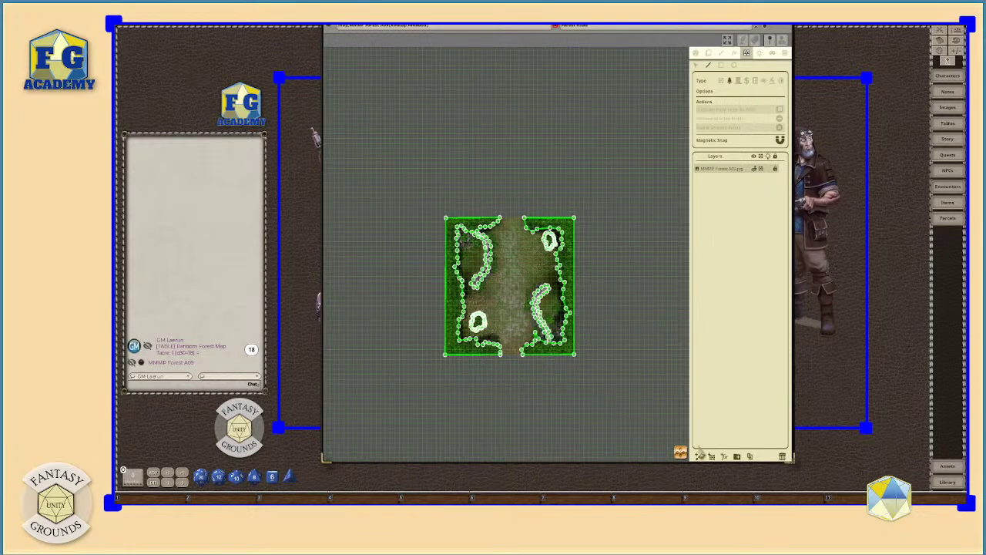
scroll(525, 346, "up", 4)
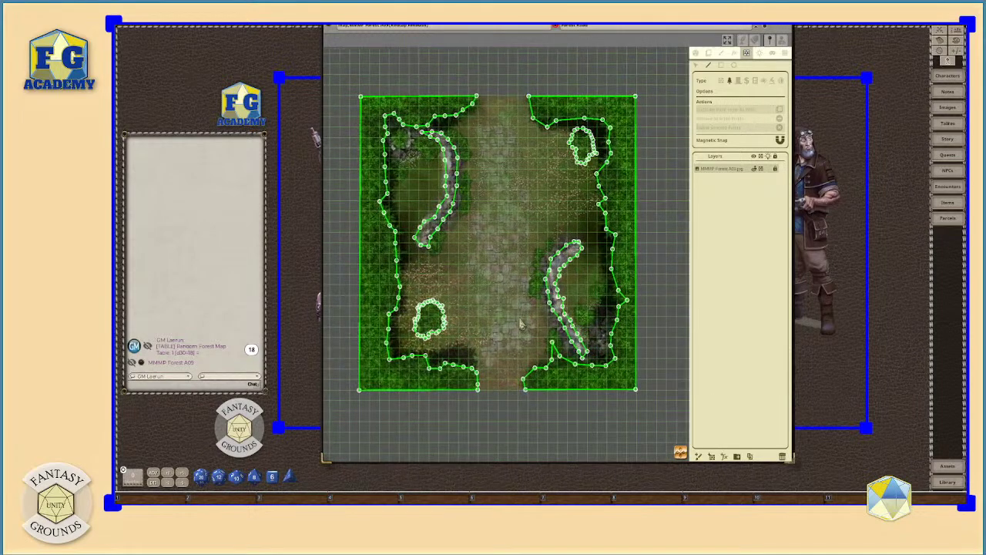
scroll(521, 323, "up", 3)
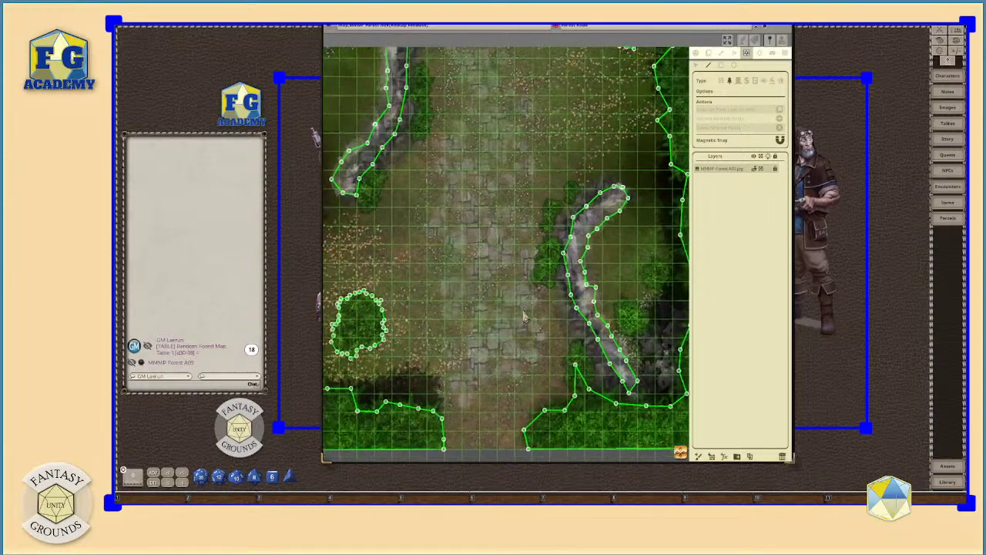
scroll(550, 324, "down", 2)
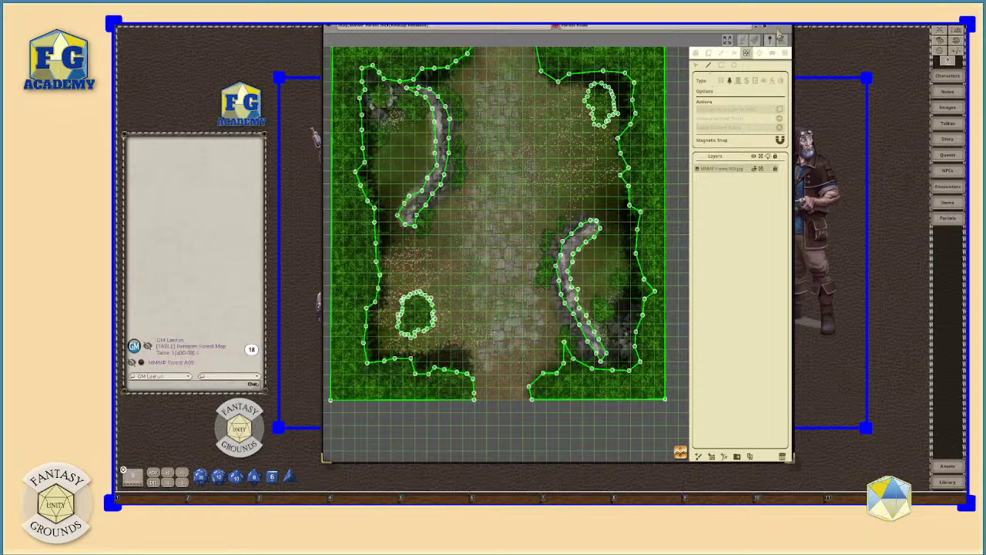
Step: Open the assets browser over the map, filter its images by "tree" and enlarge the browser to show more rows
left_click_drag(780, 35, 743, 53)
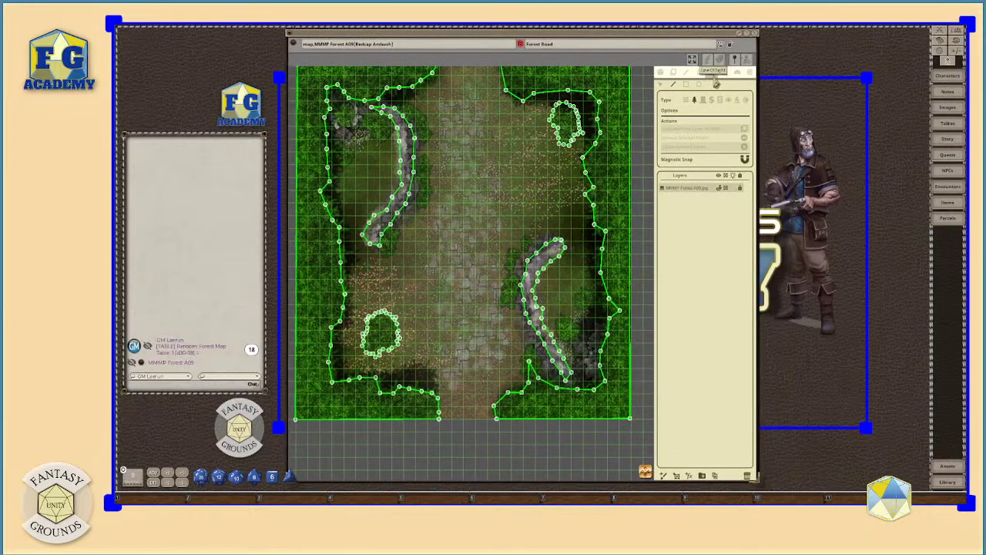
left_click(713, 73)
left_click(948, 466)
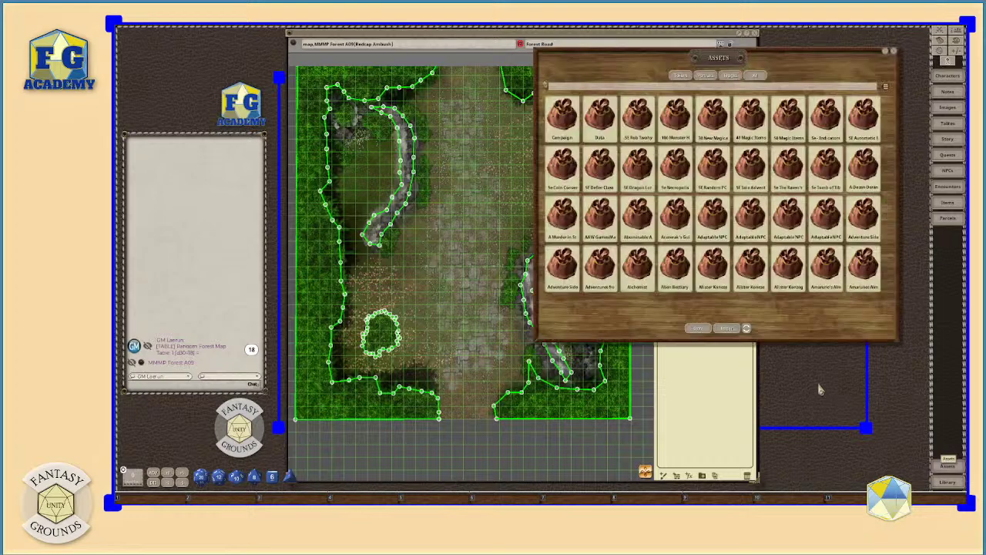
left_click_drag(717, 60, 704, 92)
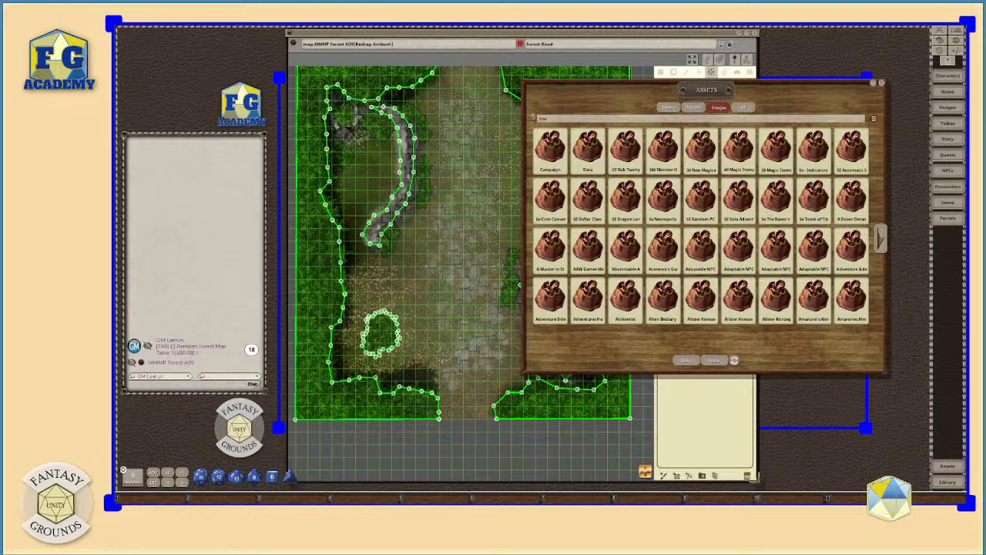
key("Return")
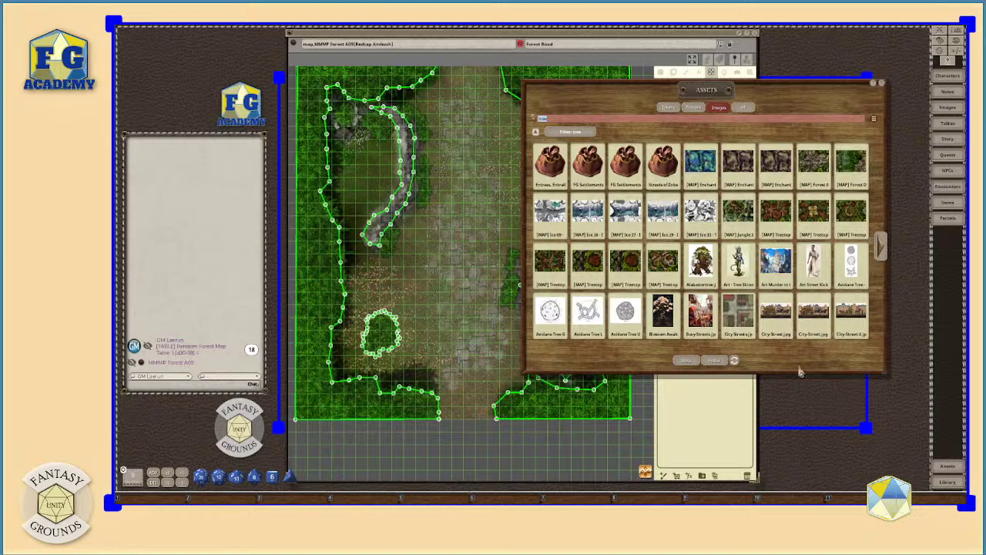
left_click_drag(793, 374, 799, 451)
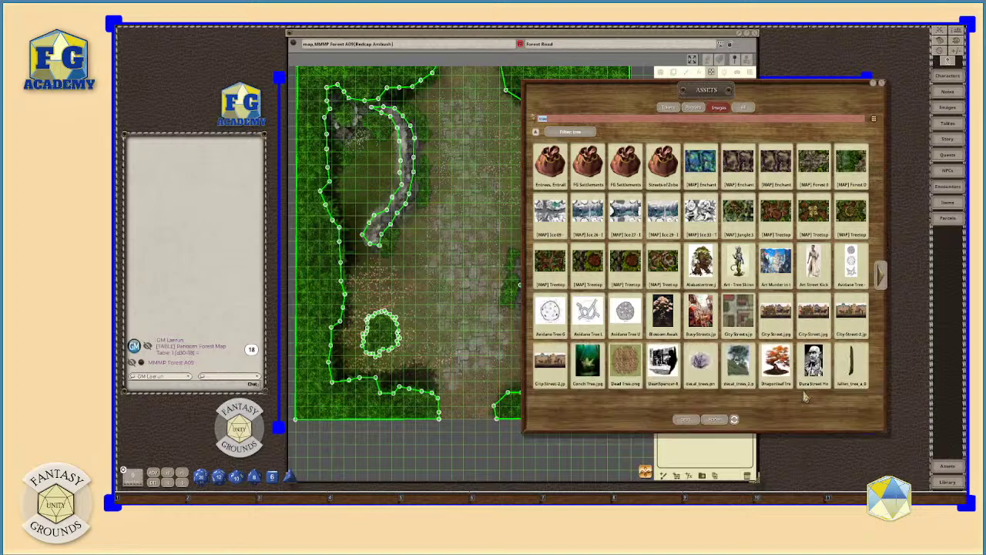
Step: Page forward through the filtered tree images to the page with the green Tree_1 decorations
left_click(879, 283)
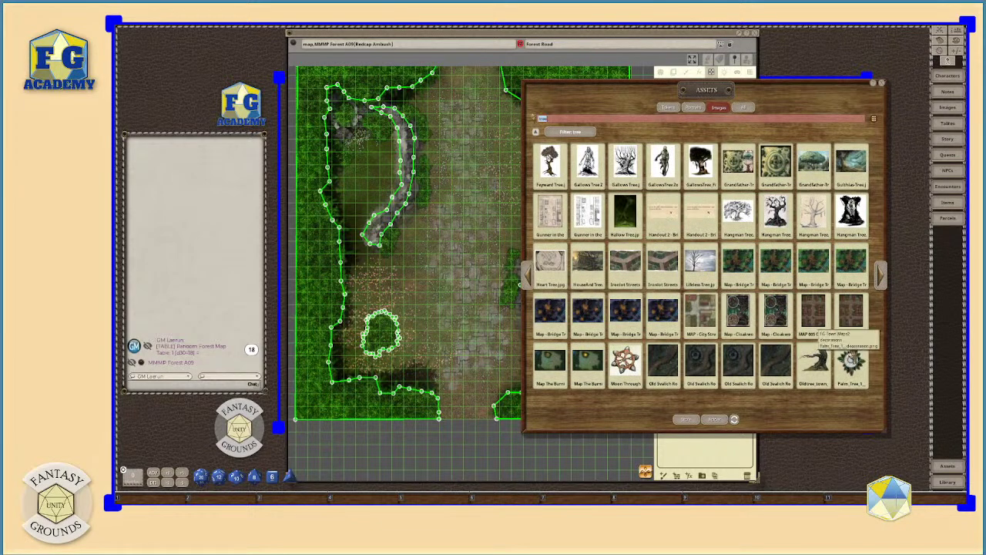
left_click(876, 276)
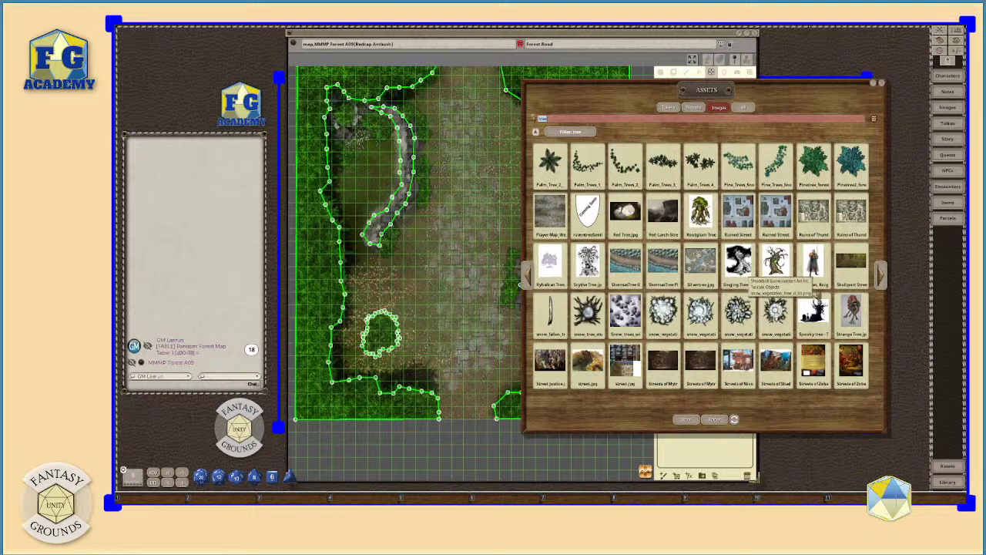
left_click(881, 281)
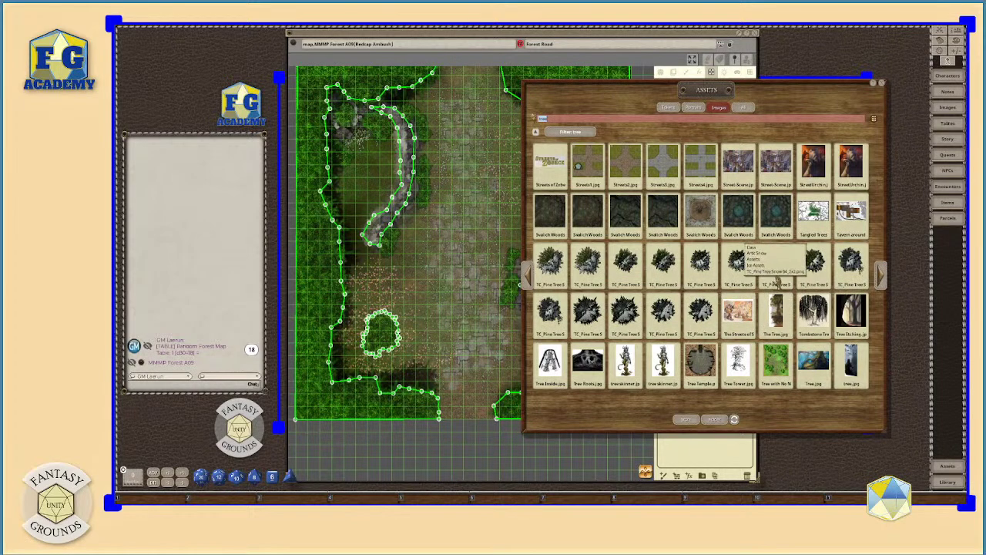
left_click(877, 280)
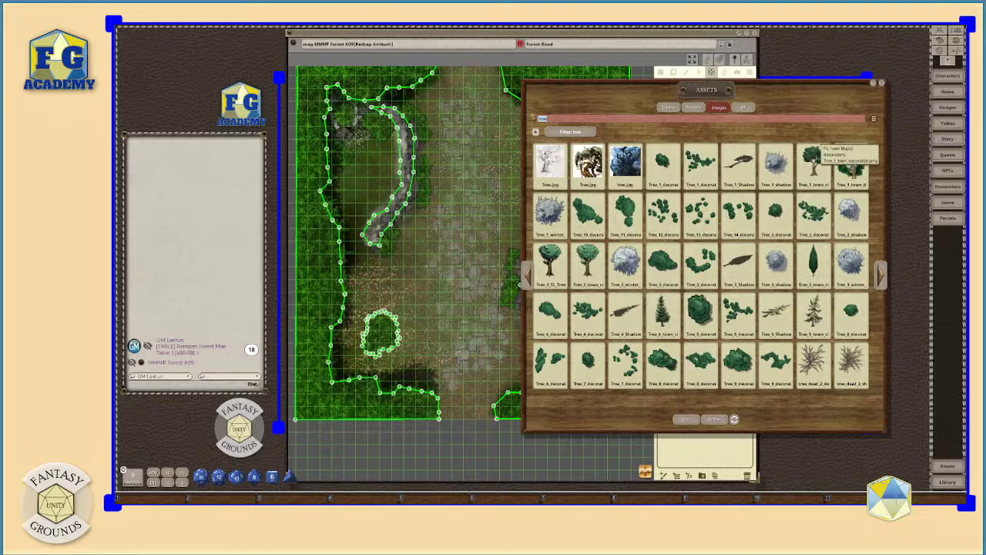
Step: Switch the forest map to tile editing, choose the round green Tree_1_town image as the tile and close the assets browser
left_click_drag(803, 97, 510, 93)
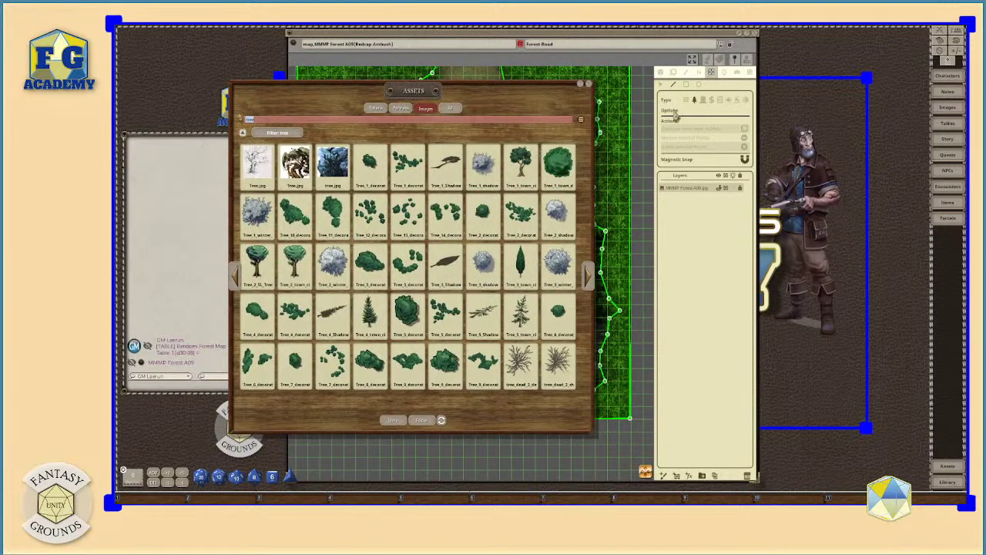
left_click_drag(545, 102, 420, 103)
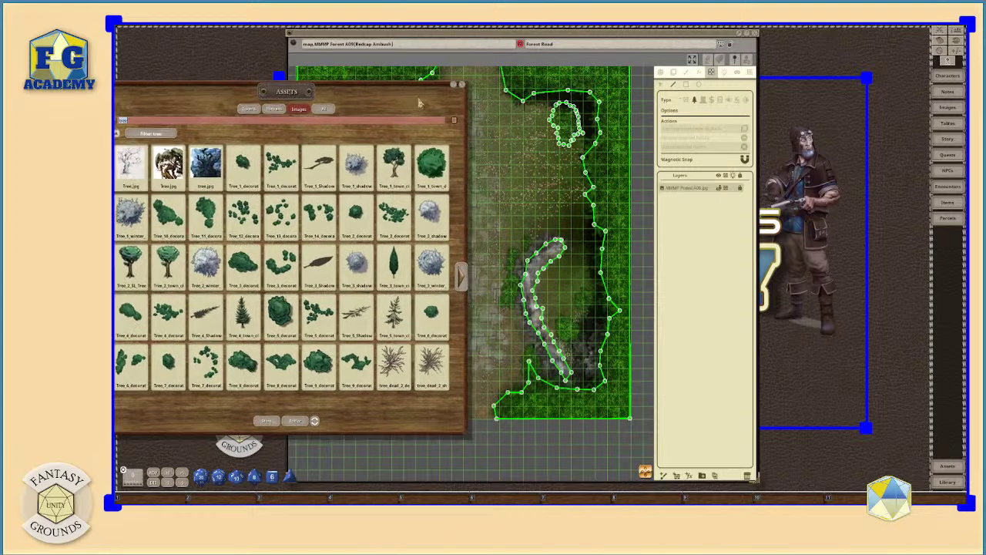
left_click_drag(648, 39, 698, 45)
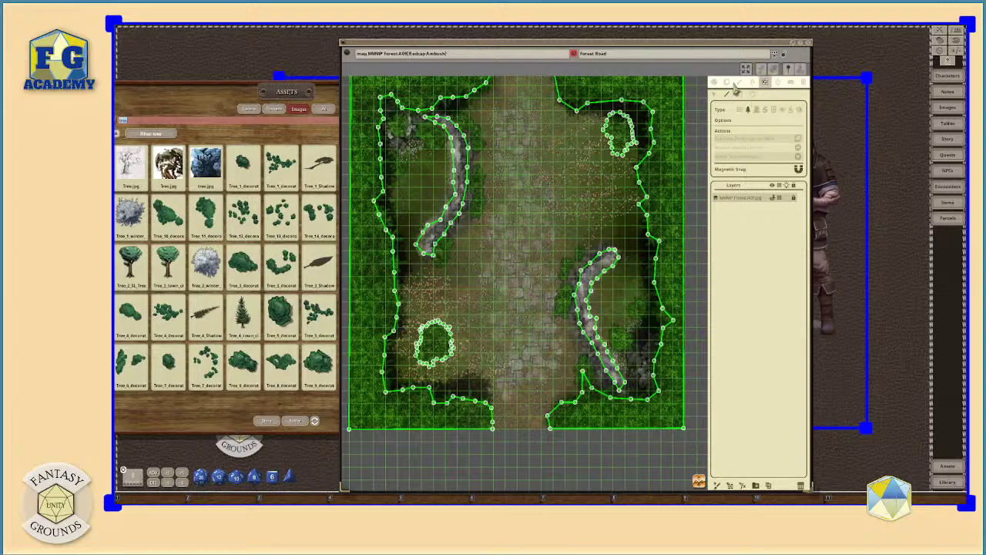
left_click(726, 84)
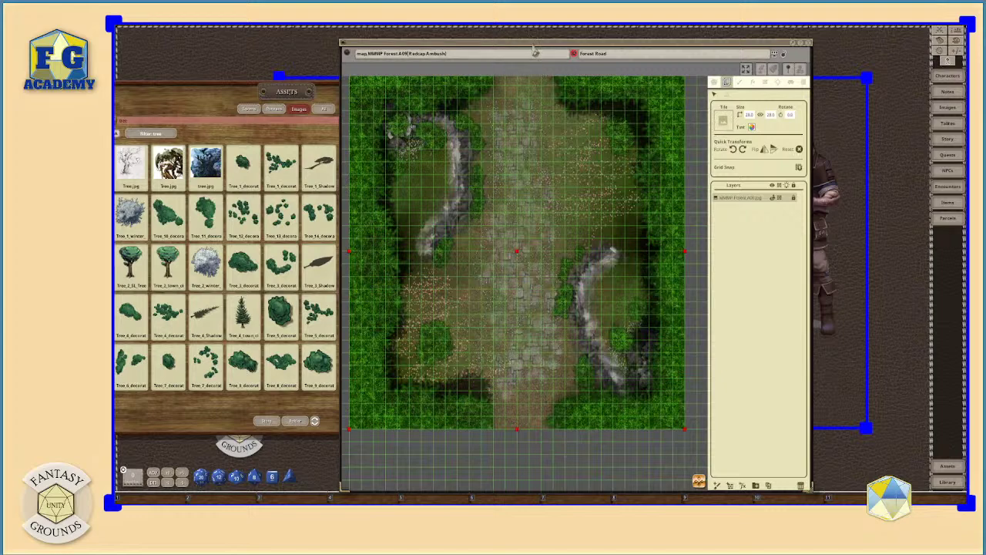
left_click_drag(516, 65, 385, 217)
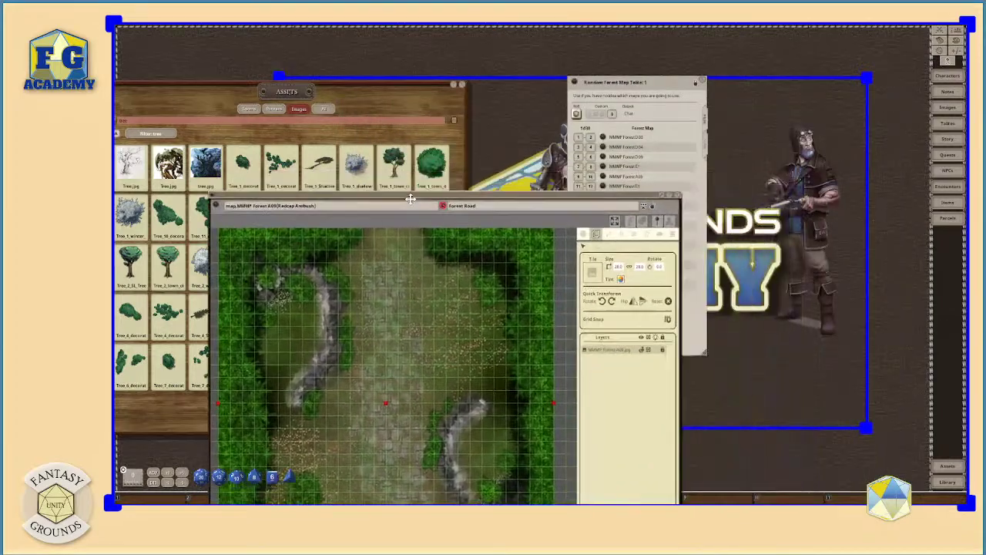
left_click(431, 163)
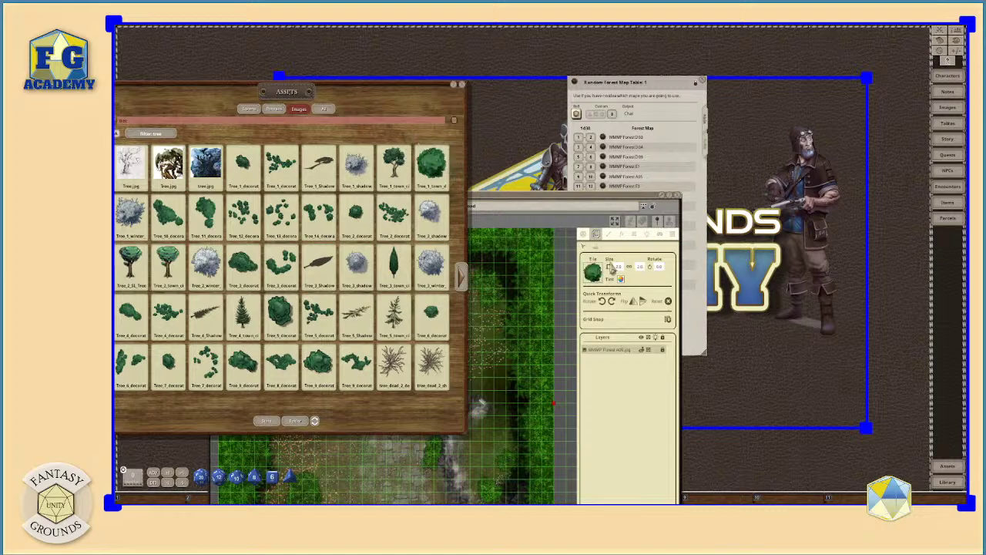
left_click(462, 86)
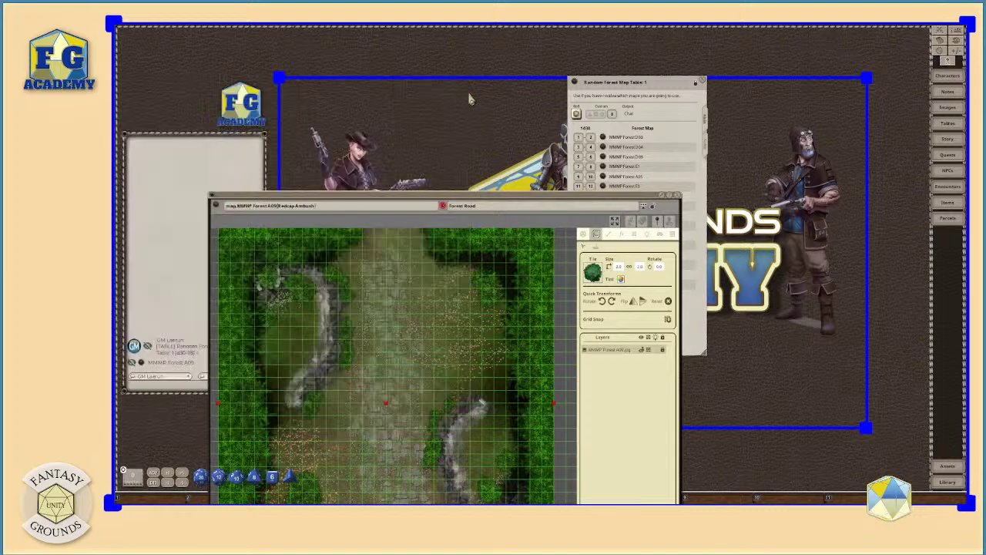
Step: Reposition the map window and set the tree tile to size 3.0 with a rotation of 225 degrees
left_click_drag(533, 188, 618, 35)
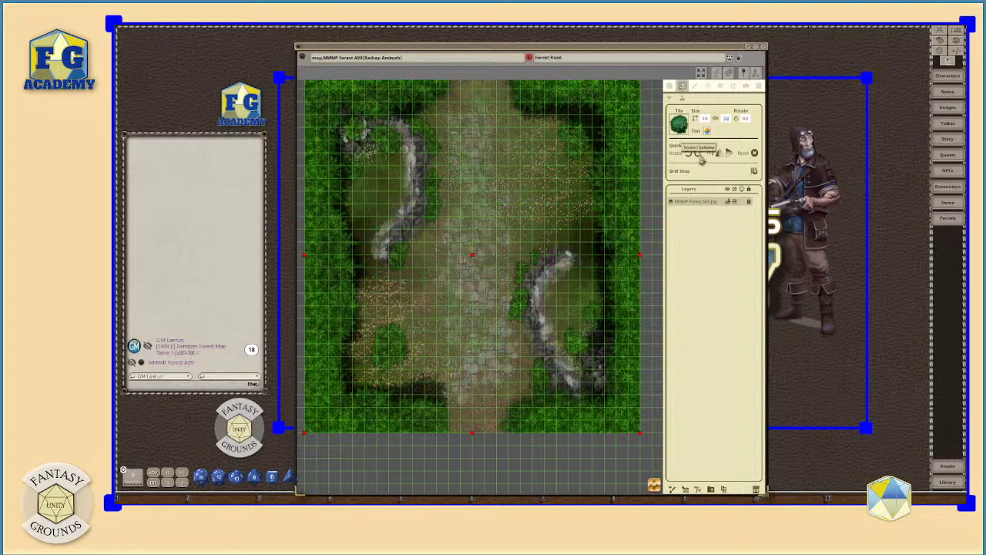
left_click(701, 158)
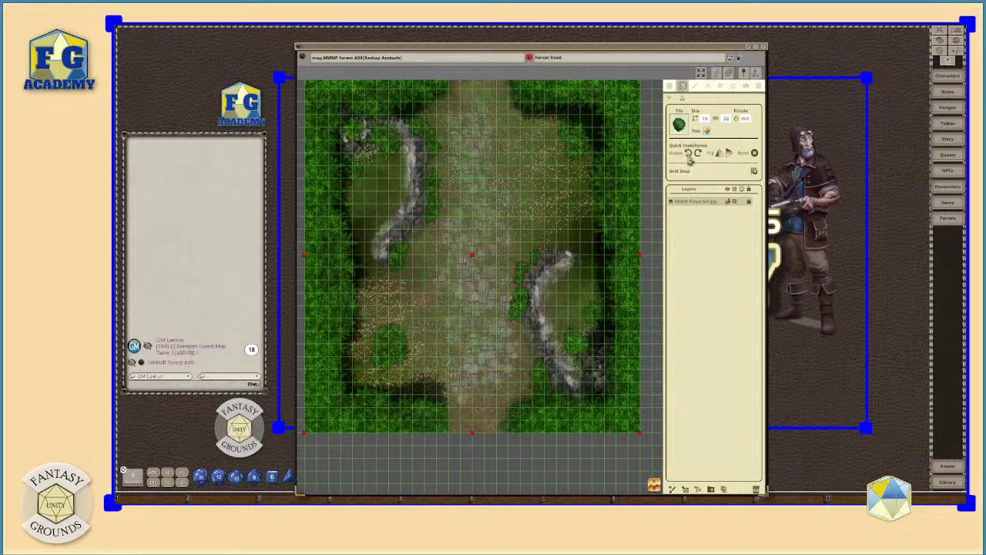
left_click(690, 156)
left_click(690, 155)
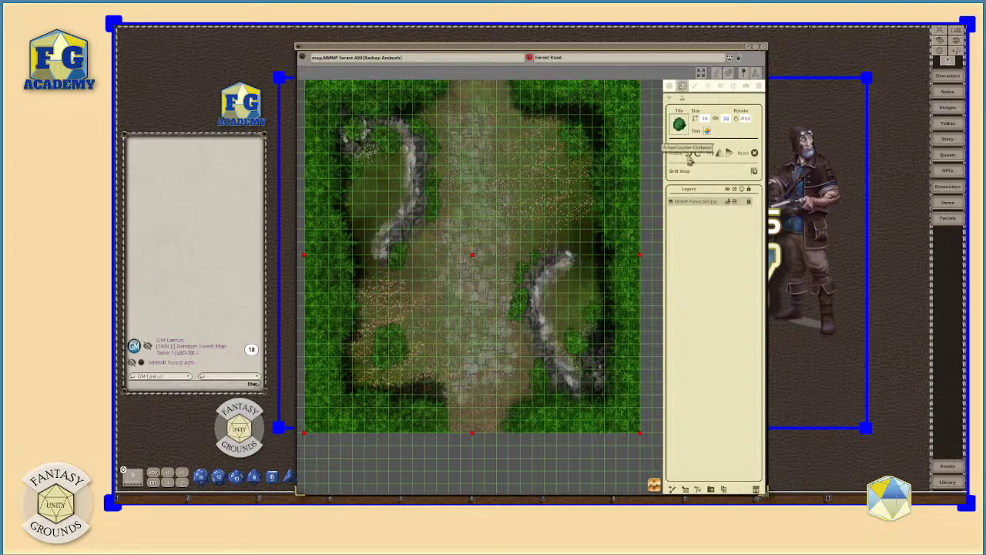
left_click(689, 156)
left_click(690, 156)
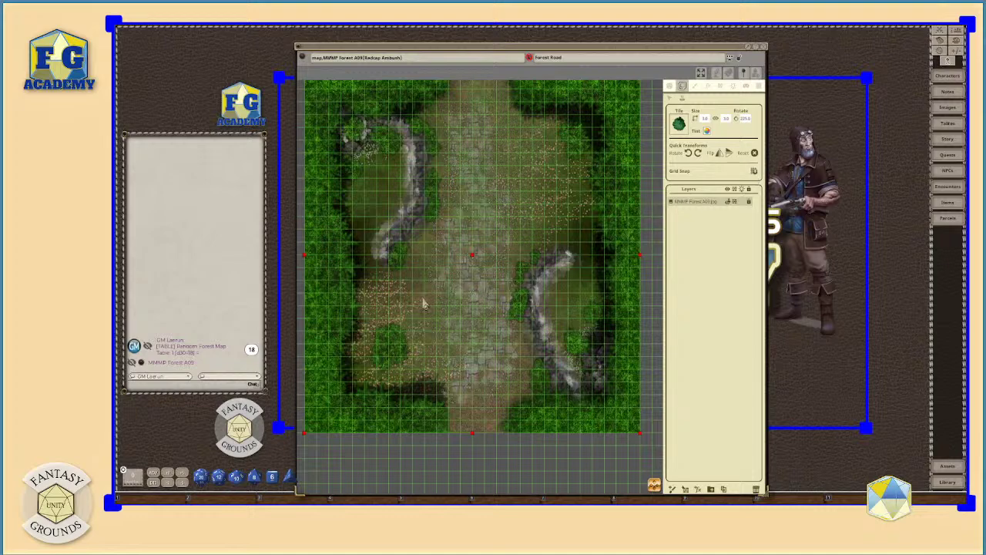
Step: Place the tree tile on the left edge of the stone path, between the upper-left ridge and the lower-left bush
scroll(422, 302, "down", 2)
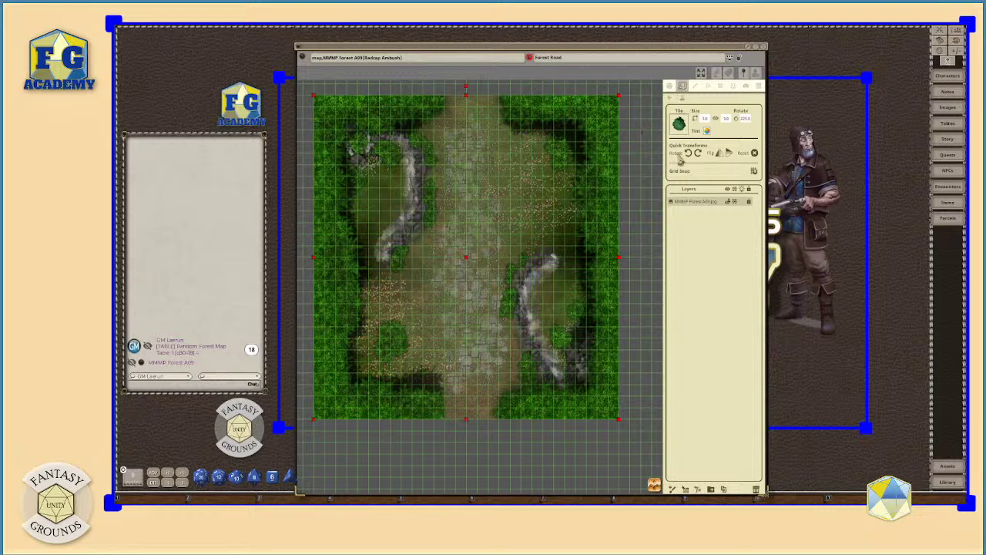
scroll(510, 227, "up", 1)
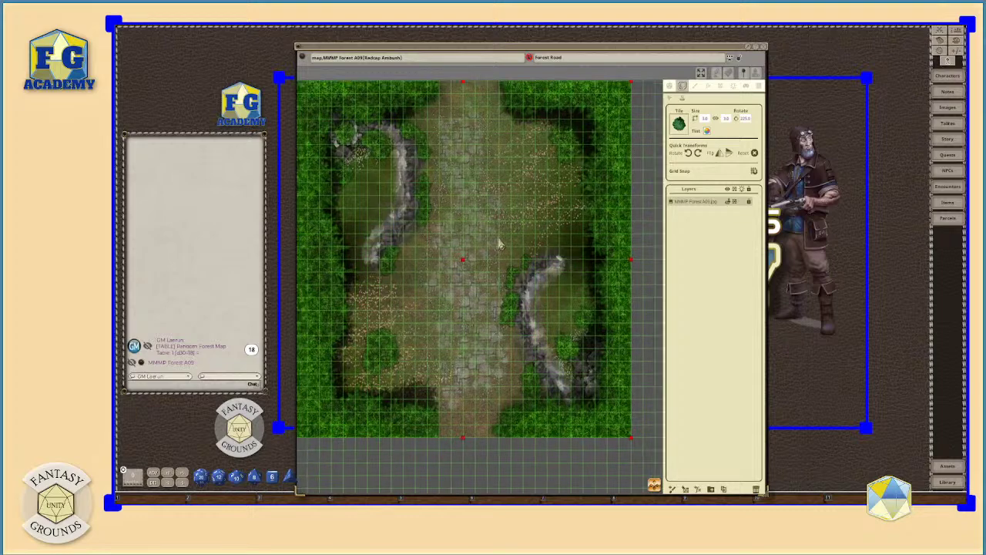
scroll(502, 242, "down", 3)
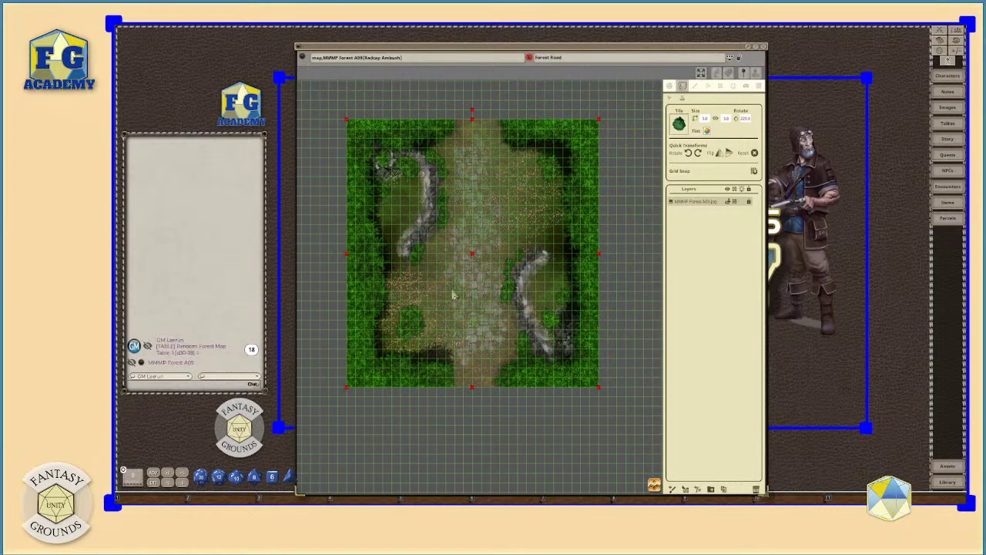
scroll(458, 277, "up", 1)
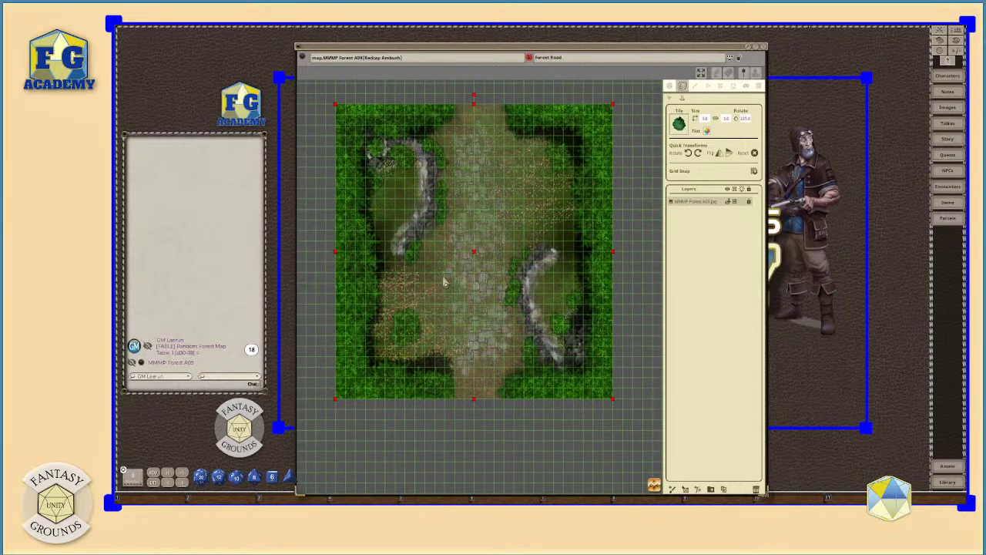
left_click(445, 279)
scroll(437, 316, "up", 3)
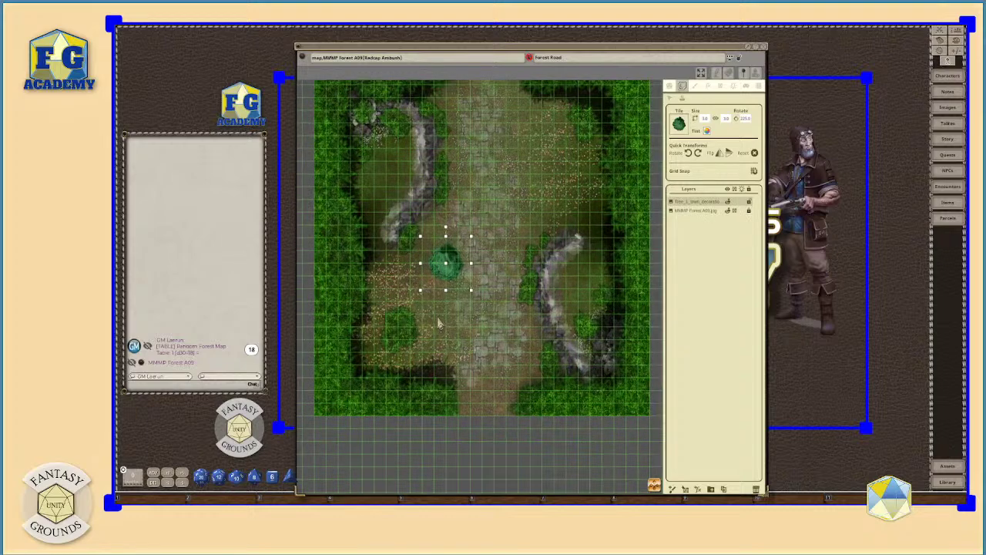
scroll(437, 316, "up", 1)
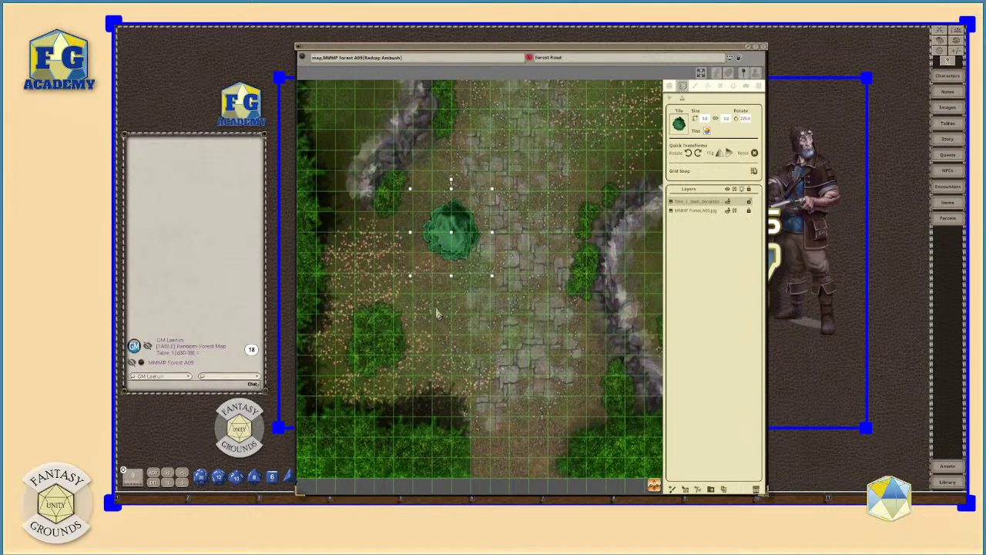
scroll(436, 315, "down", 1)
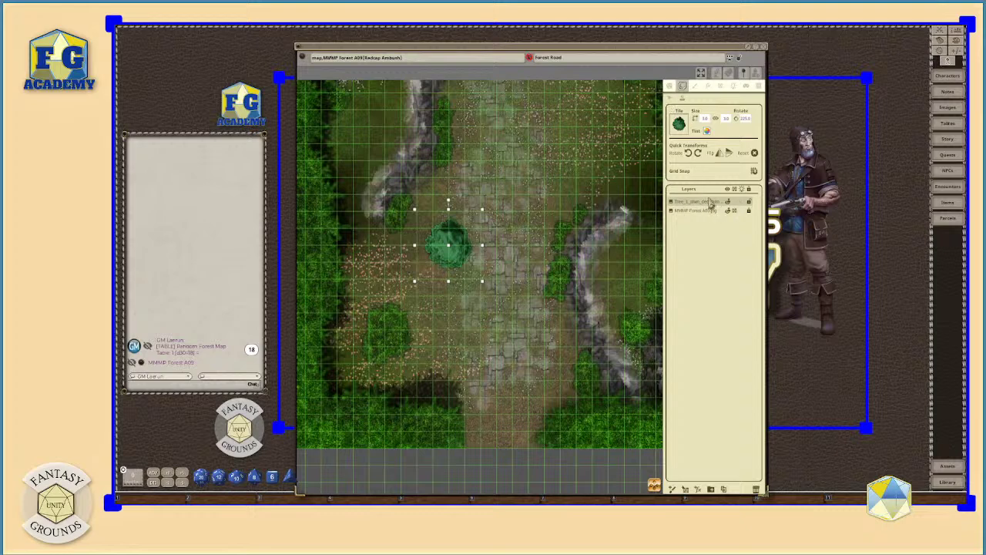
Step: Select the placed tree on its own layer and move it straight down the path's edge to beside the lower-left bush
left_click(688, 211)
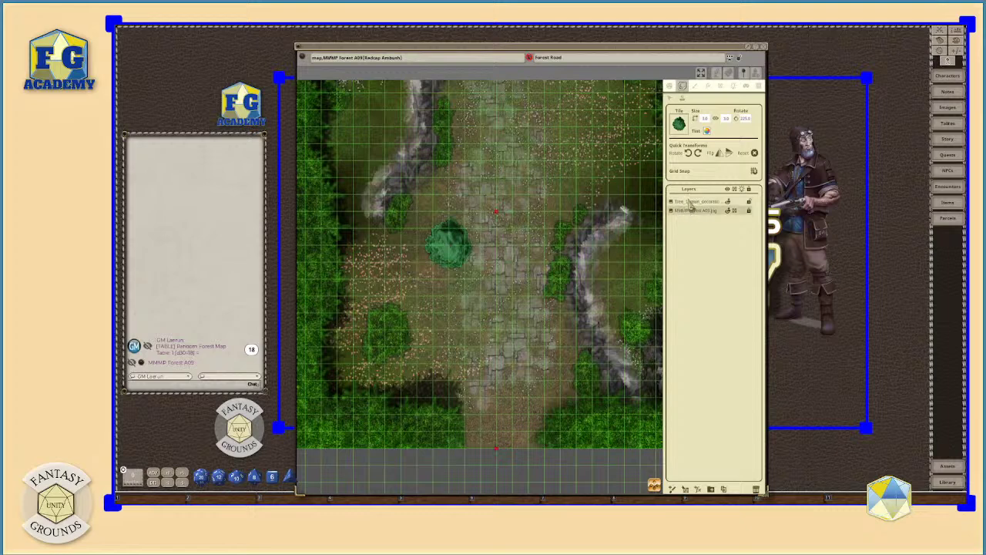
left_click(689, 201)
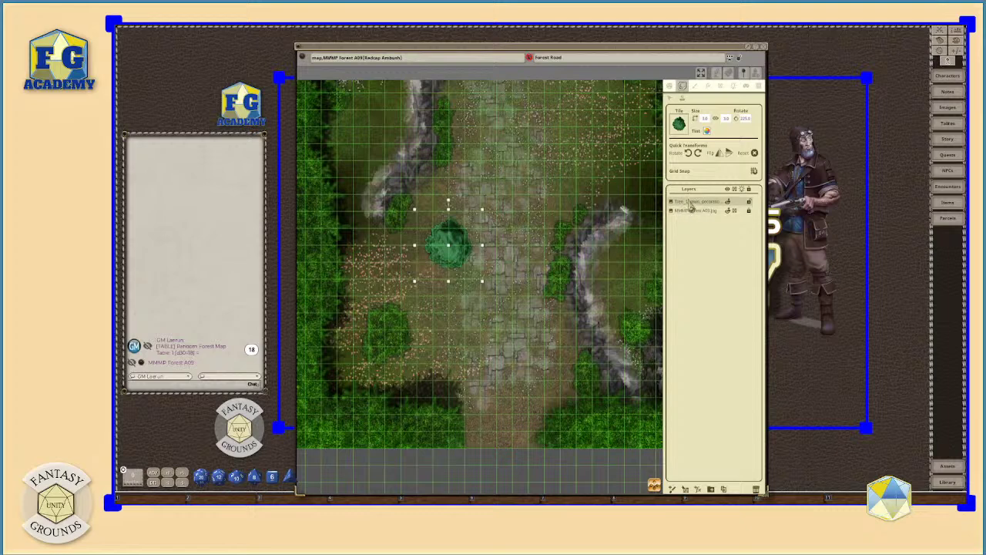
left_click(684, 127)
scroll(454, 262, "up", 3)
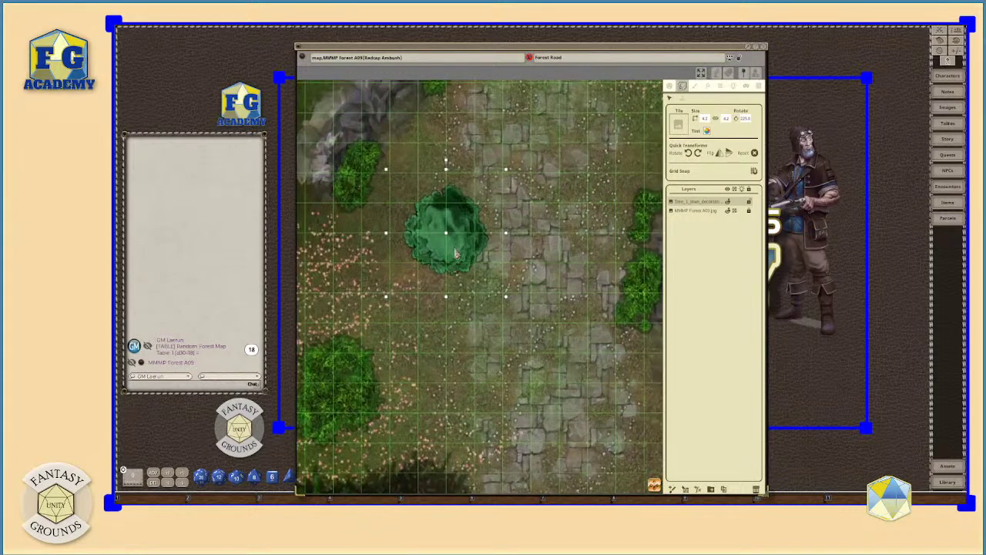
left_click_drag(460, 218, 458, 300)
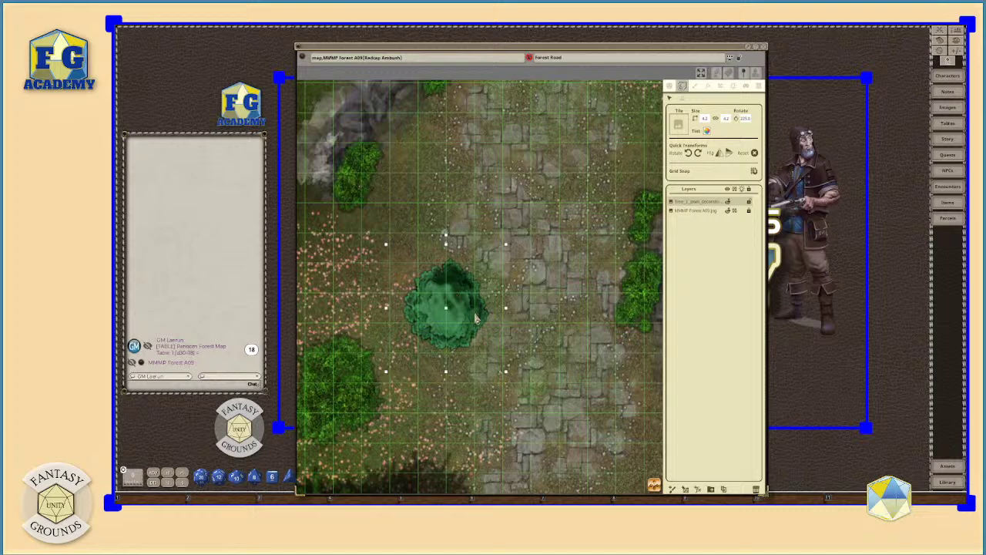
Step: Tint the tree tile with a dark green sampled from the bushes on the map and check how it blends in
left_click(708, 134)
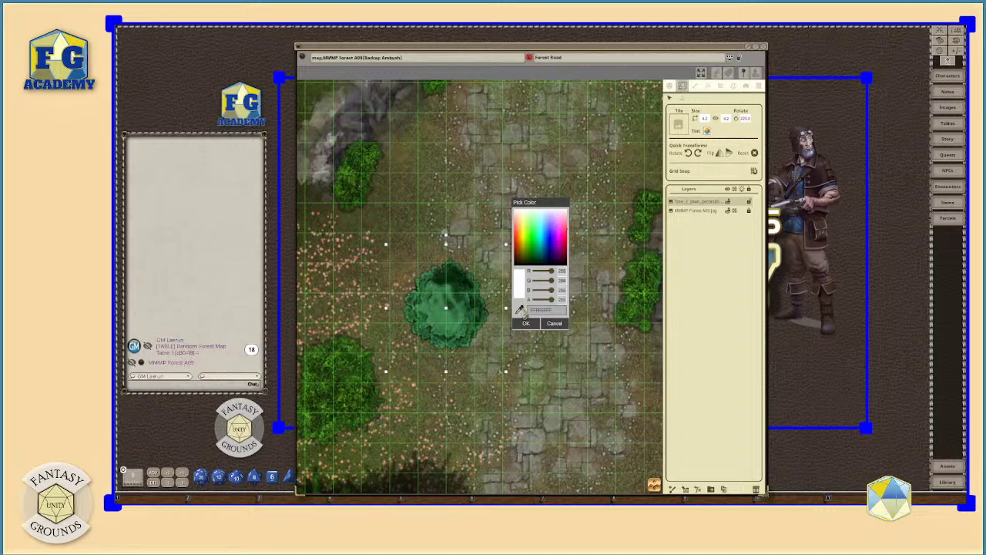
left_click(520, 309)
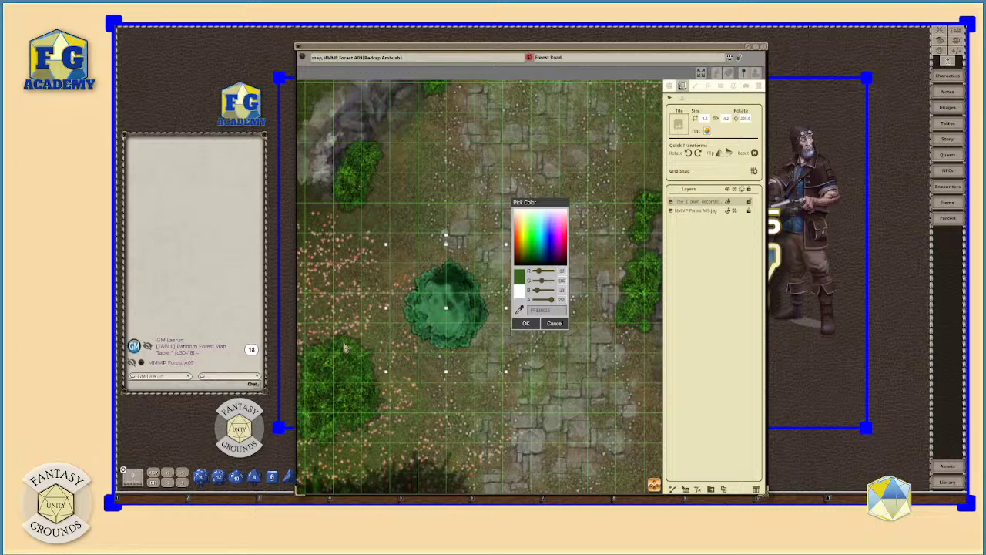
left_click(342, 183)
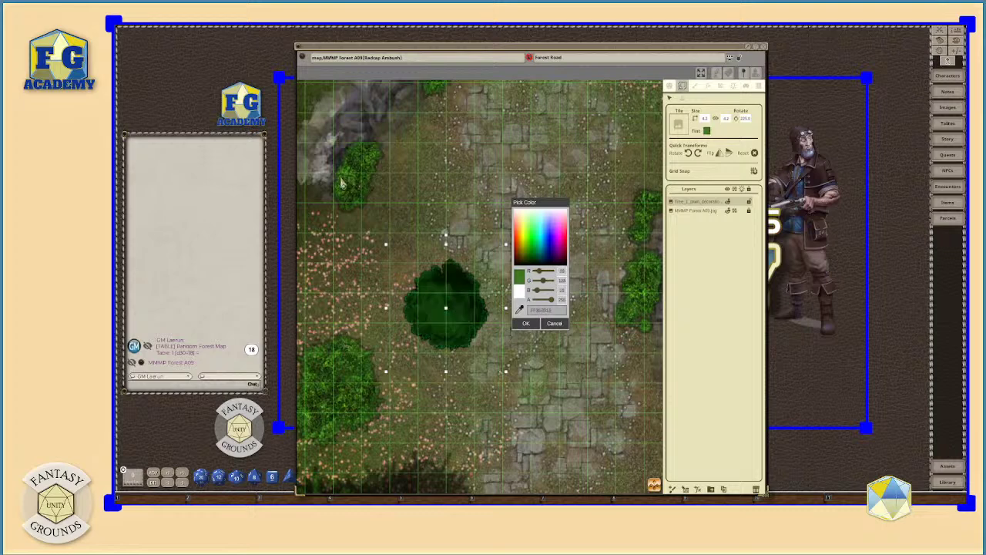
scroll(467, 351, "down", 3)
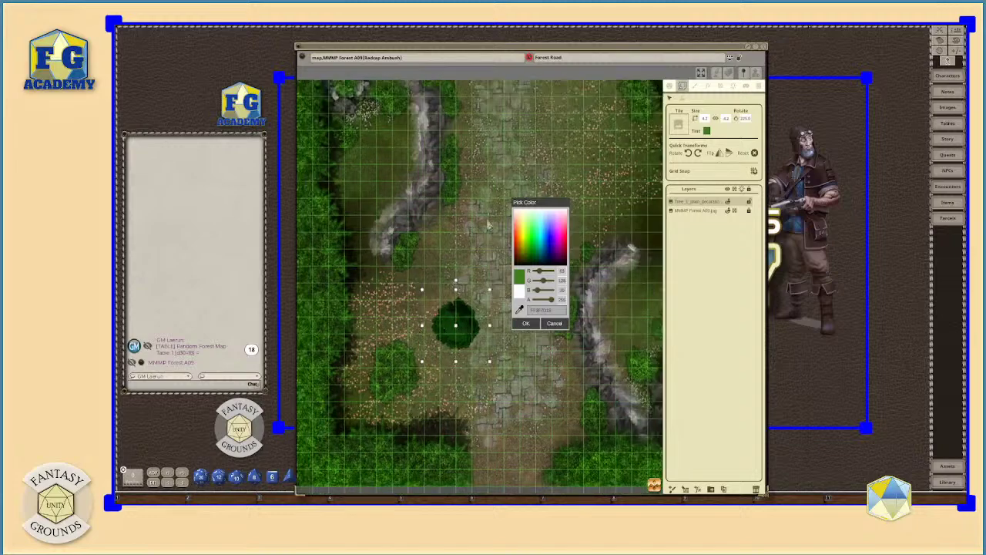
left_click(521, 309)
left_click_drag(551, 305, 553, 306)
left_click(526, 324)
scroll(470, 343, "up", 5)
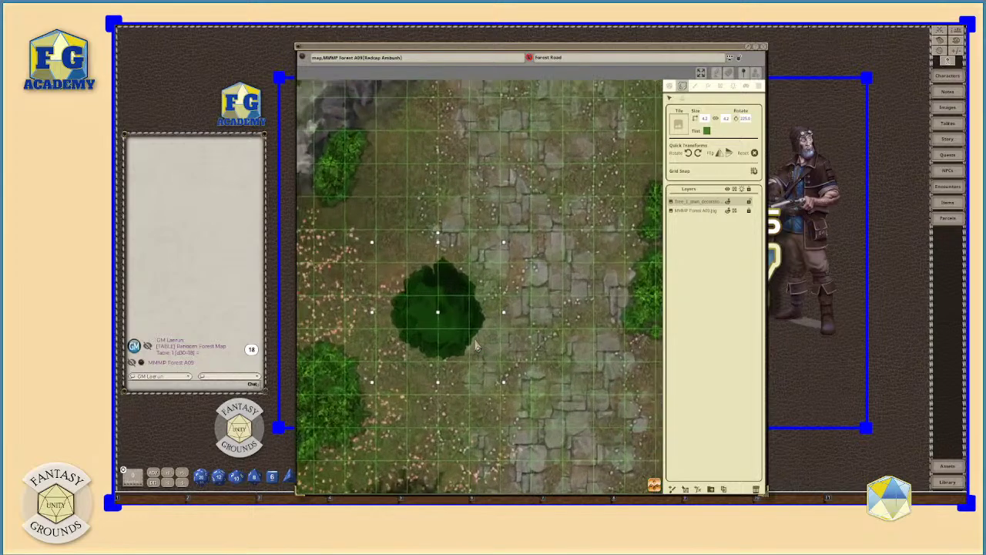
scroll(466, 341, "down", 3)
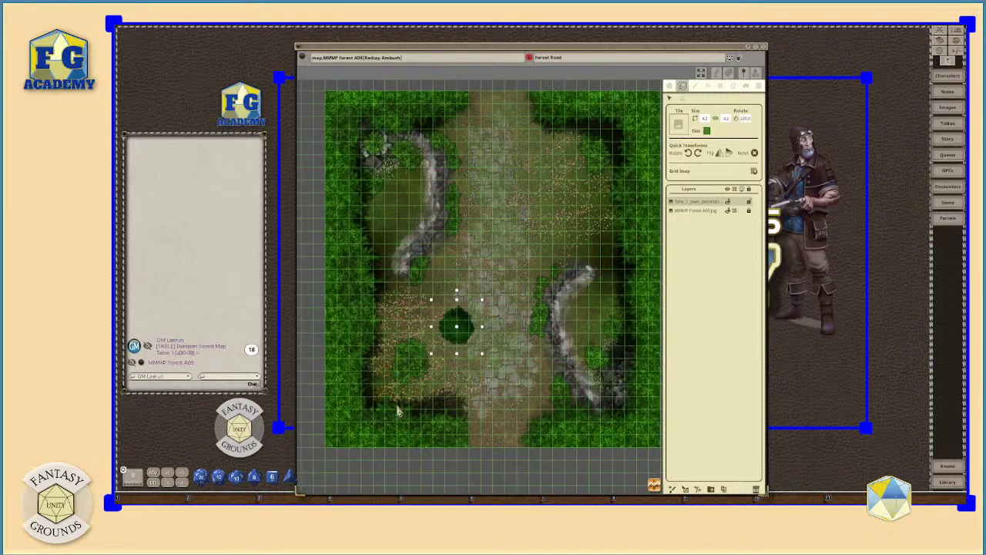
scroll(458, 347, "up", 2)
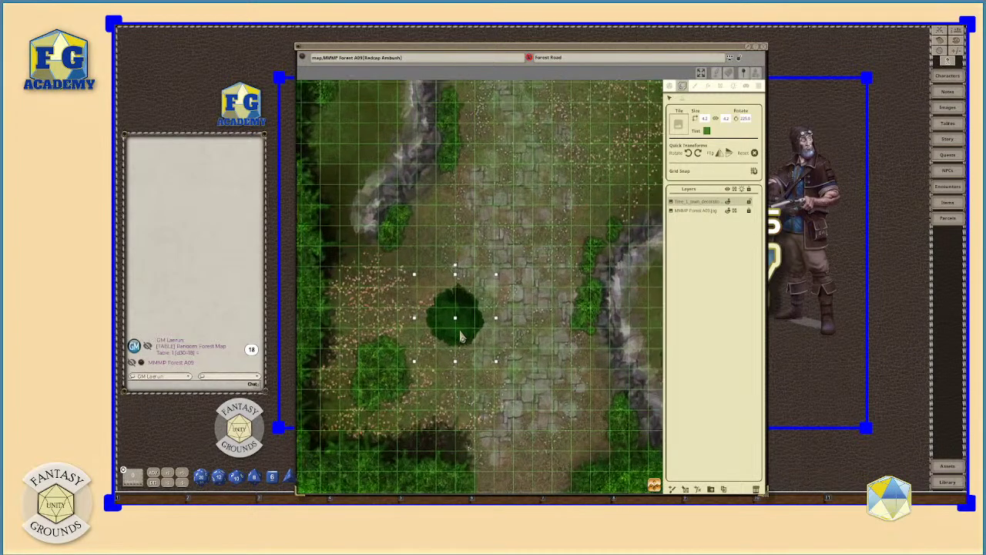
Step: Retint the tree tile with a brighter green sampled from the map's foliage
left_click(710, 135)
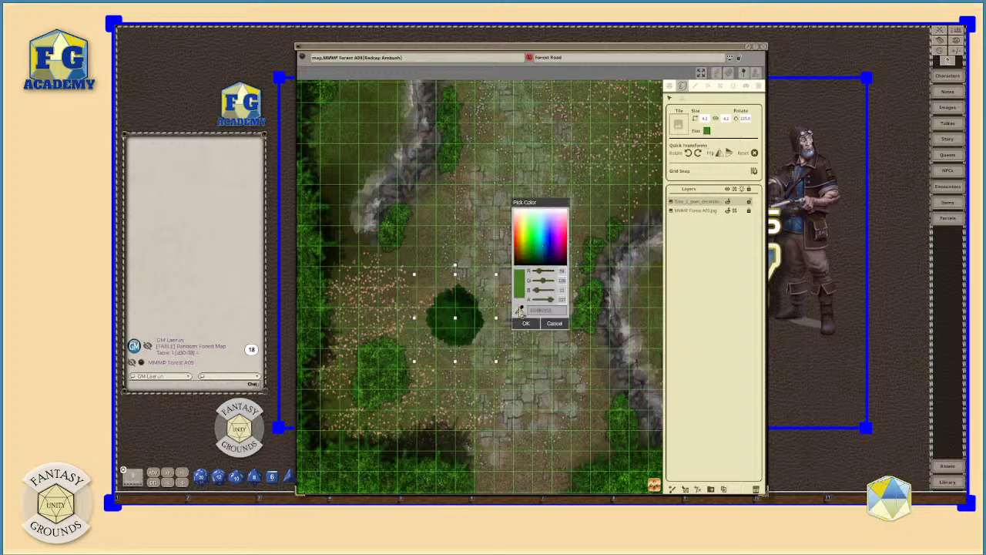
left_click(520, 310)
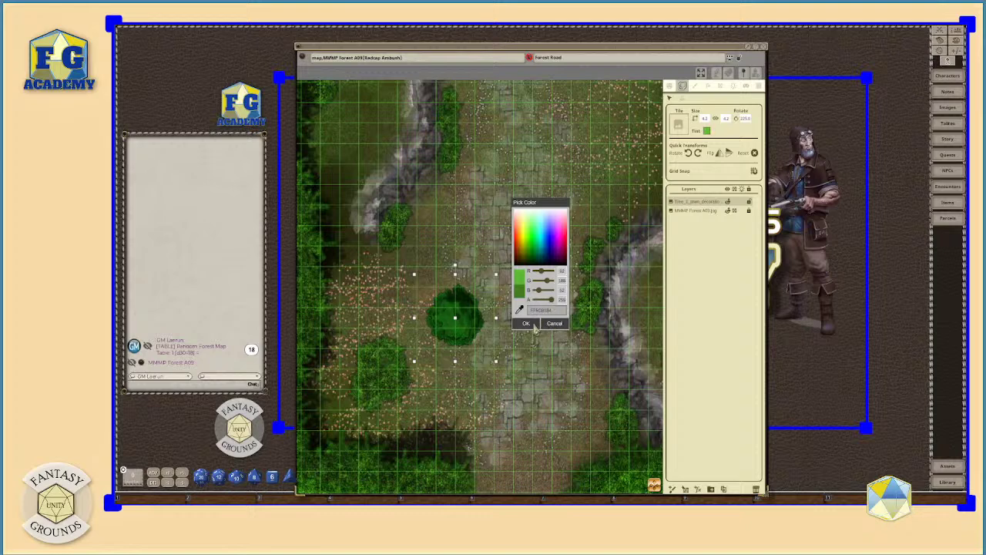
left_click(532, 323)
scroll(478, 358, "down", 3)
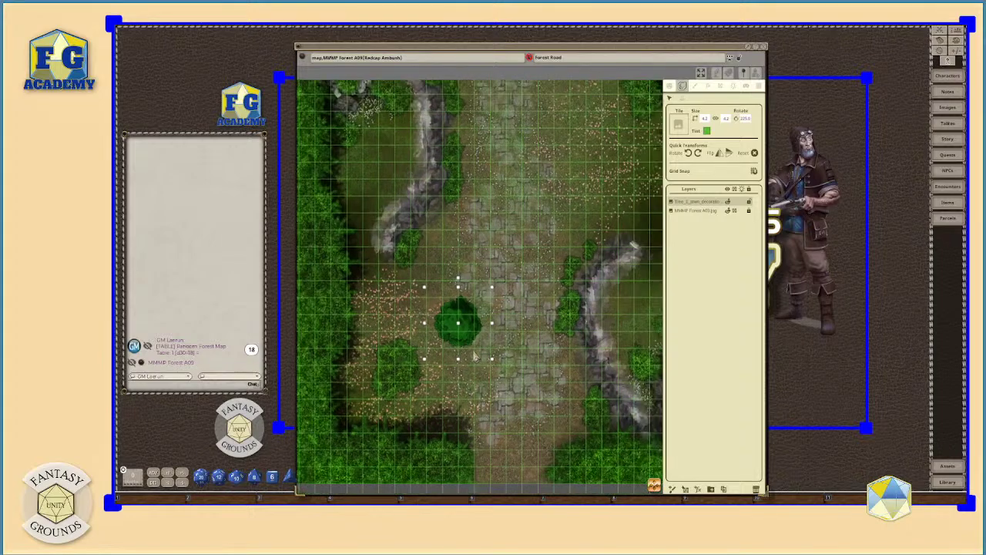
scroll(476, 355, "up", 4)
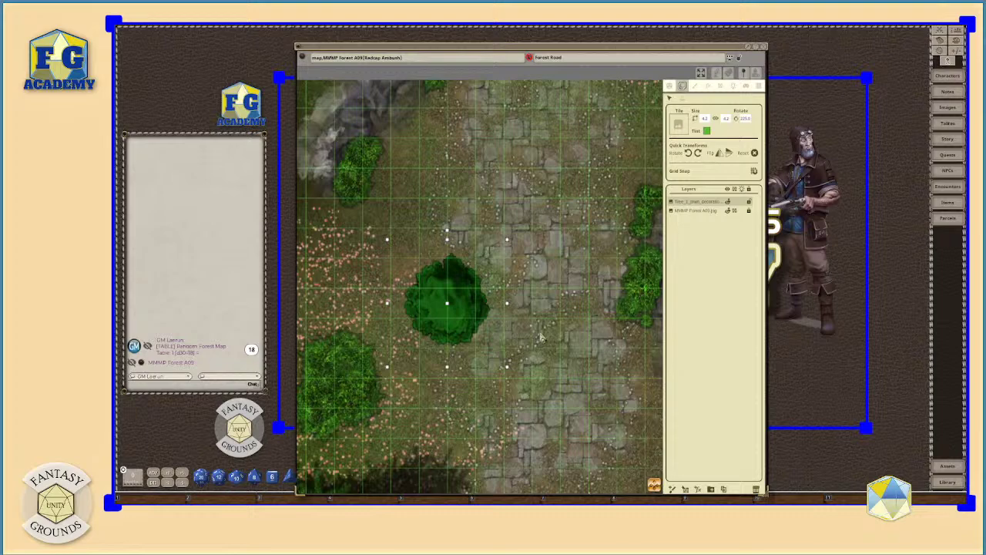
scroll(540, 337, "down", 2)
scroll(508, 339, "down", 1)
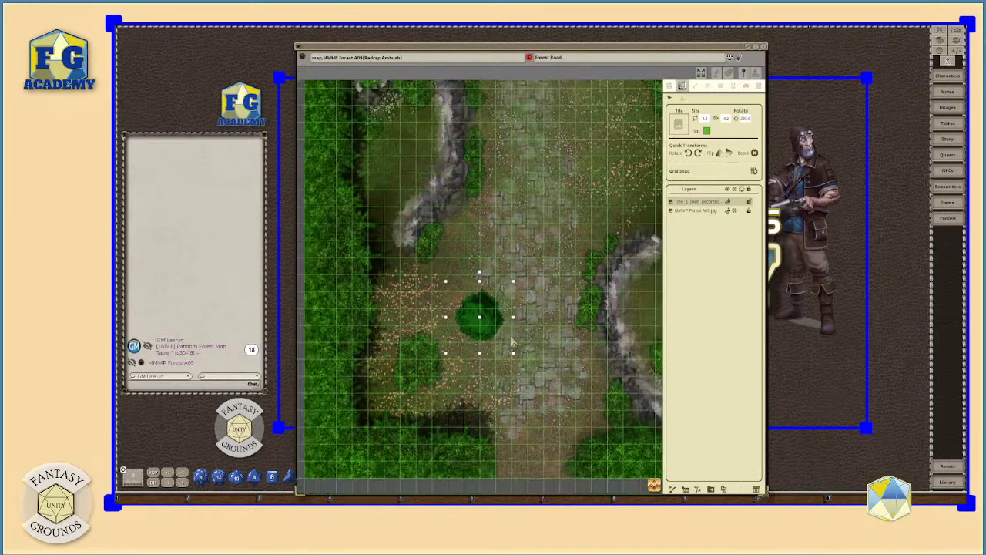
scroll(524, 364, "up", 2)
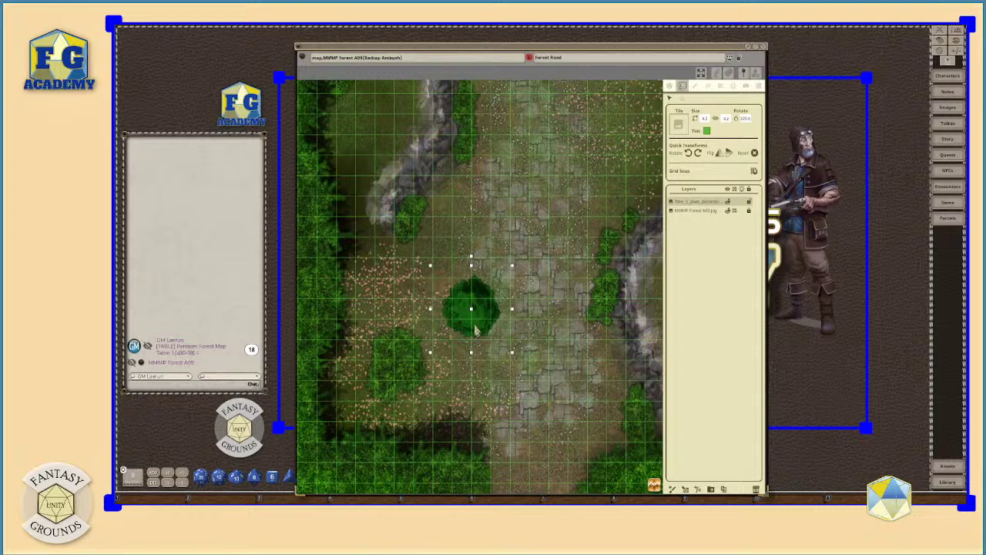
Step: Select the tree tile's layer and set its width and height to 5.0
left_click(701, 211)
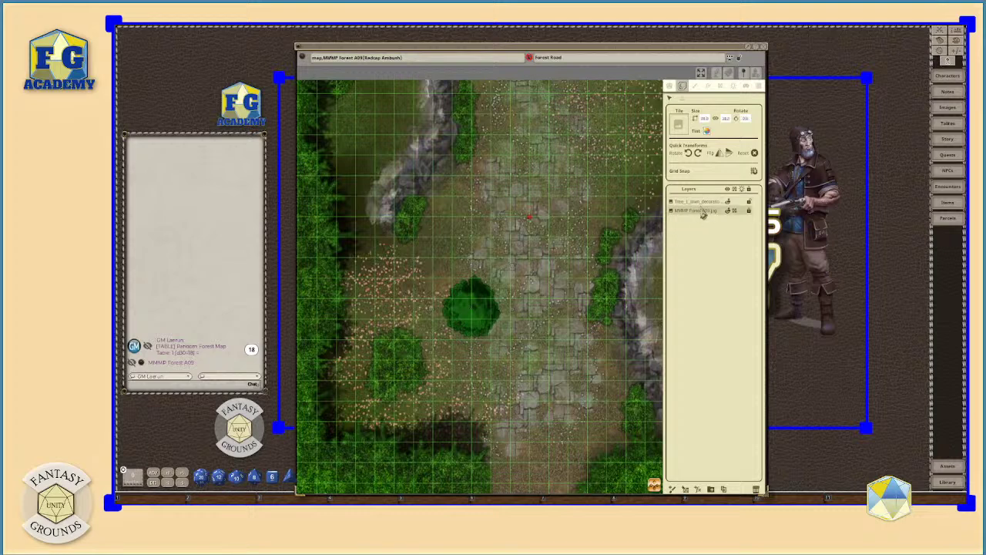
left_click(698, 201)
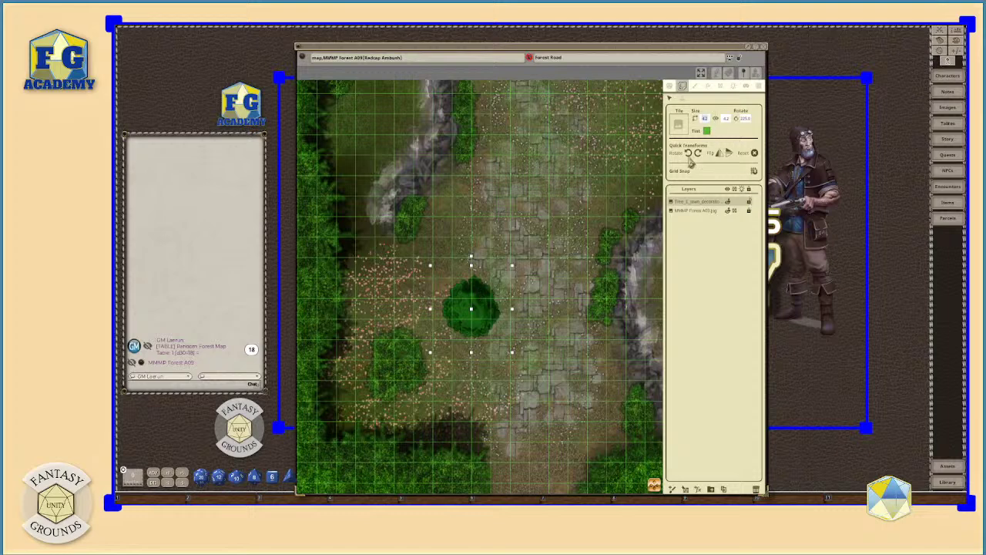
scroll(727, 119, "up", 3)
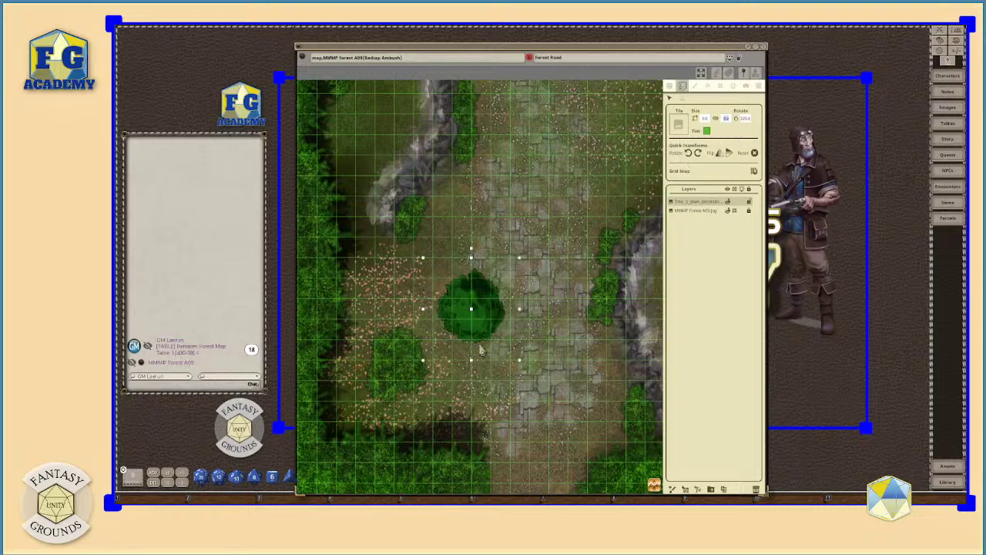
scroll(480, 351, "up", 2)
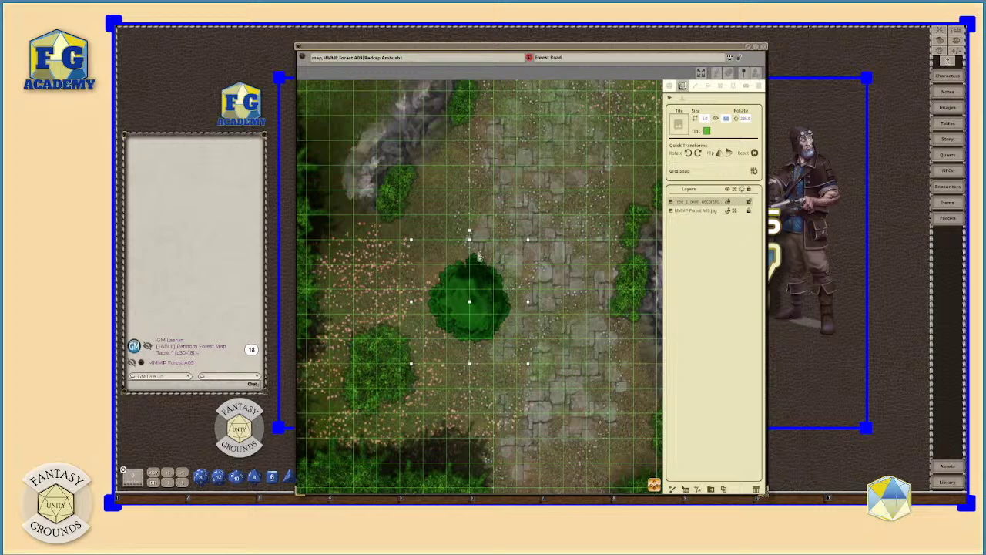
Step: Try the tree farther down the path's edge, and move it up beside the bush at the upper-left ridge's lower end
left_click_drag(473, 307, 483, 398)
scroll(614, 436, "up", 3)
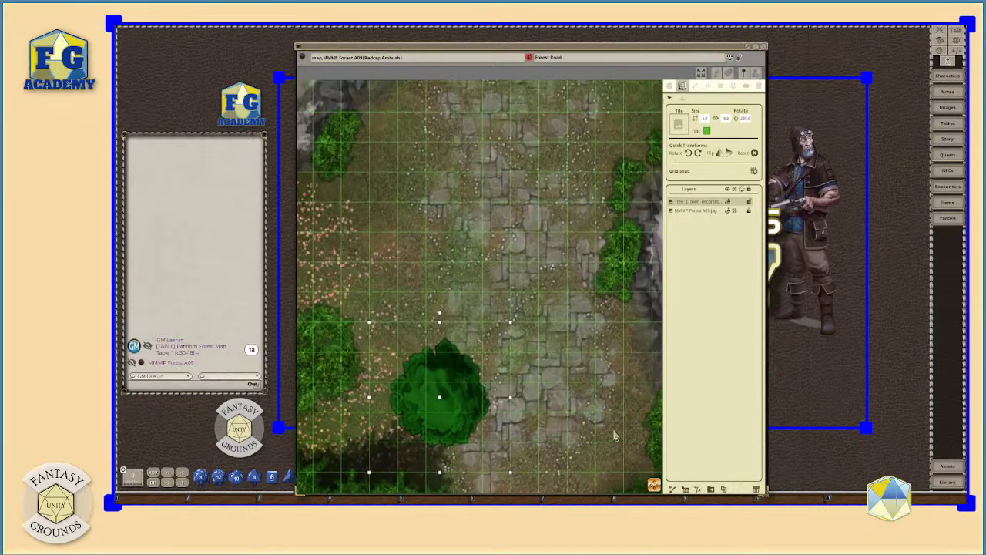
scroll(614, 436, "down", 2)
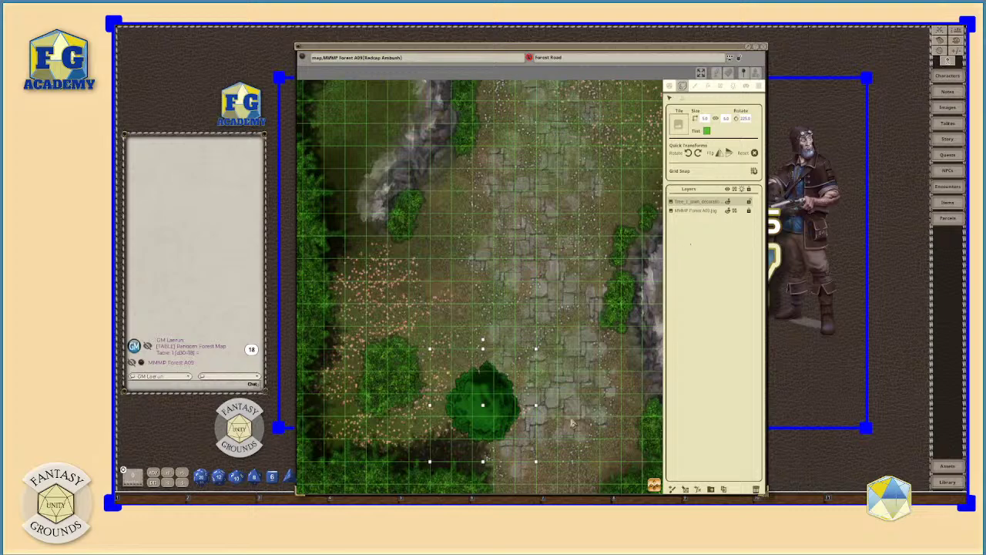
left_click_drag(497, 408, 481, 233)
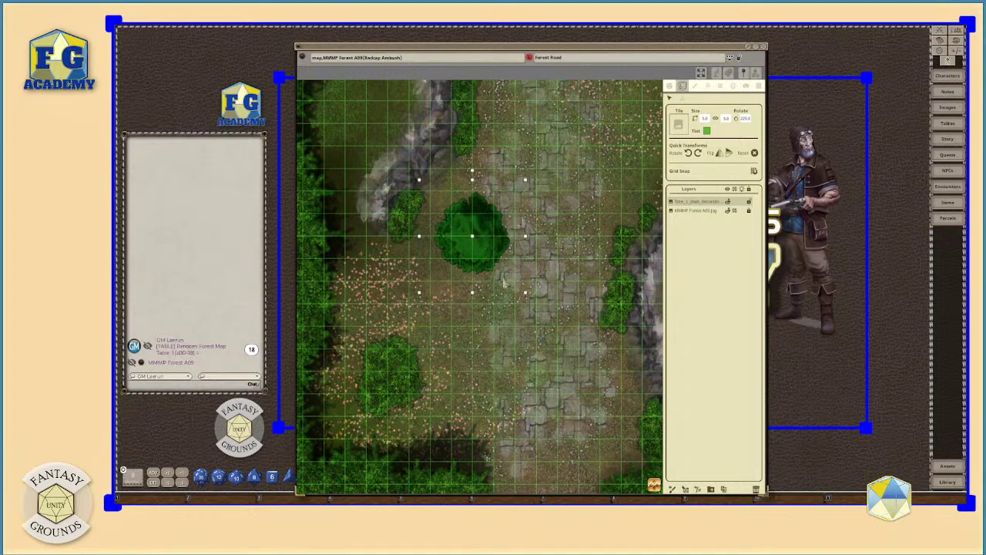
scroll(504, 283, "up", 1)
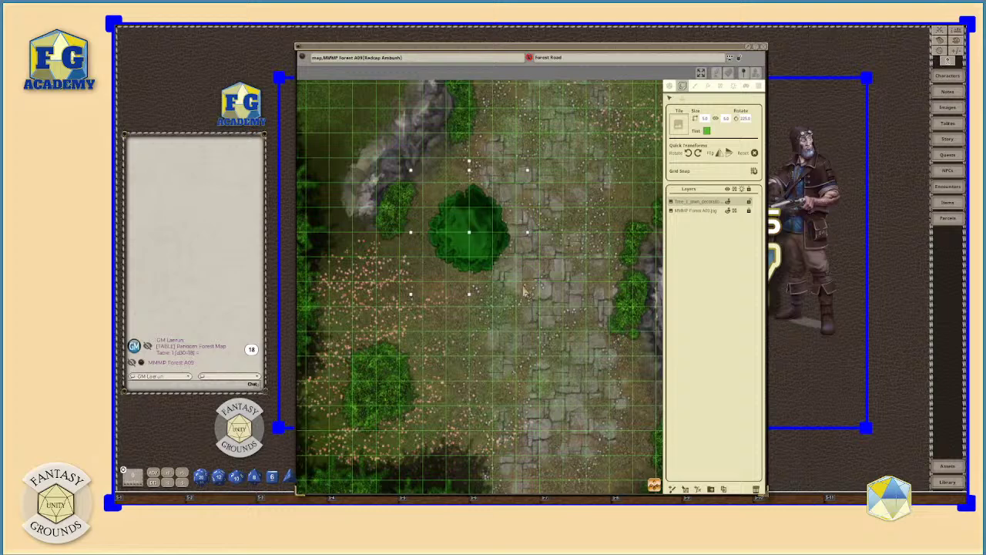
Step: Enlarge the tree to about 6.0 and shift it slightly down and left against the bush below the ridge
mouse_move(529, 299)
left_mouse_down()
mouse_move(559, 333)
mouse_move(539, 306)
left_mouse_up()
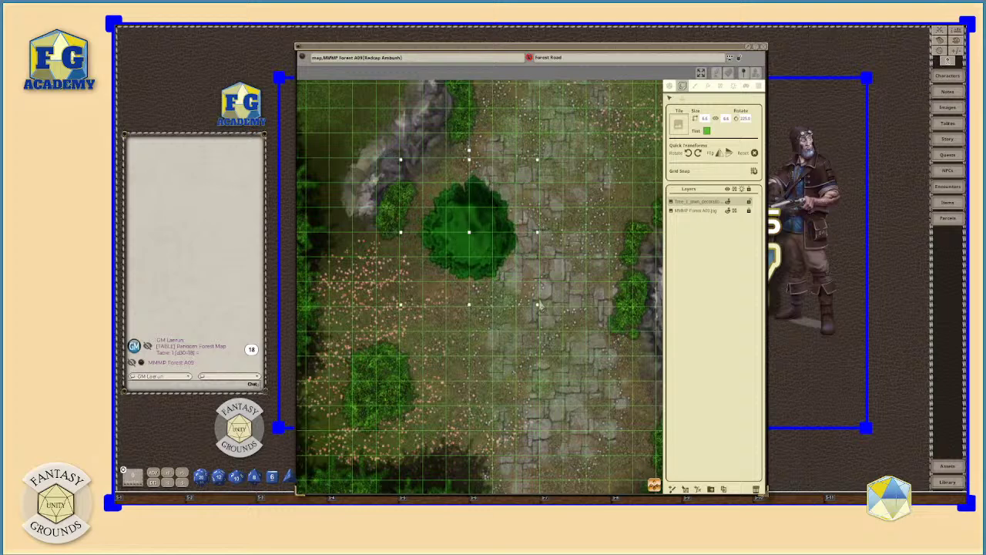
left_click_drag(486, 231, 472, 245)
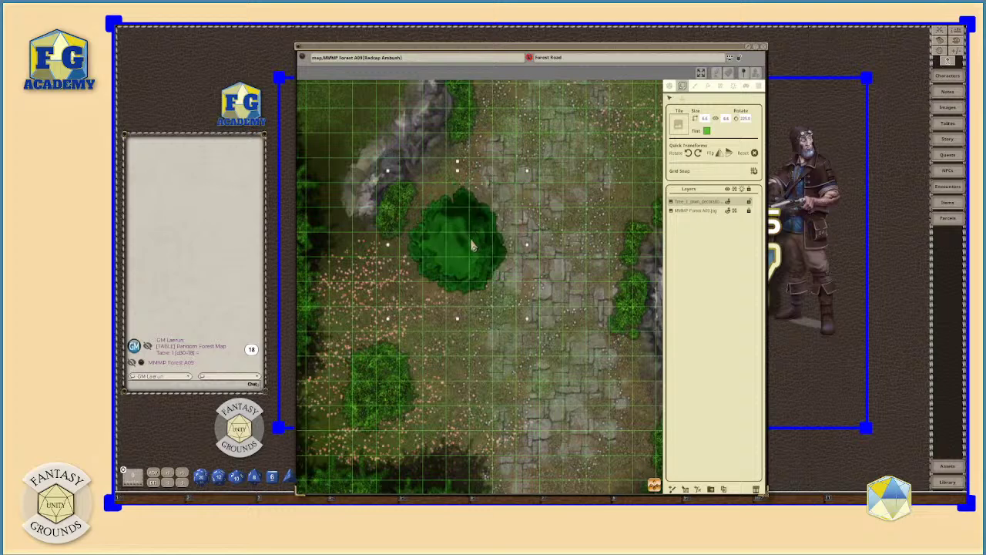
scroll(543, 350, "down", 5)
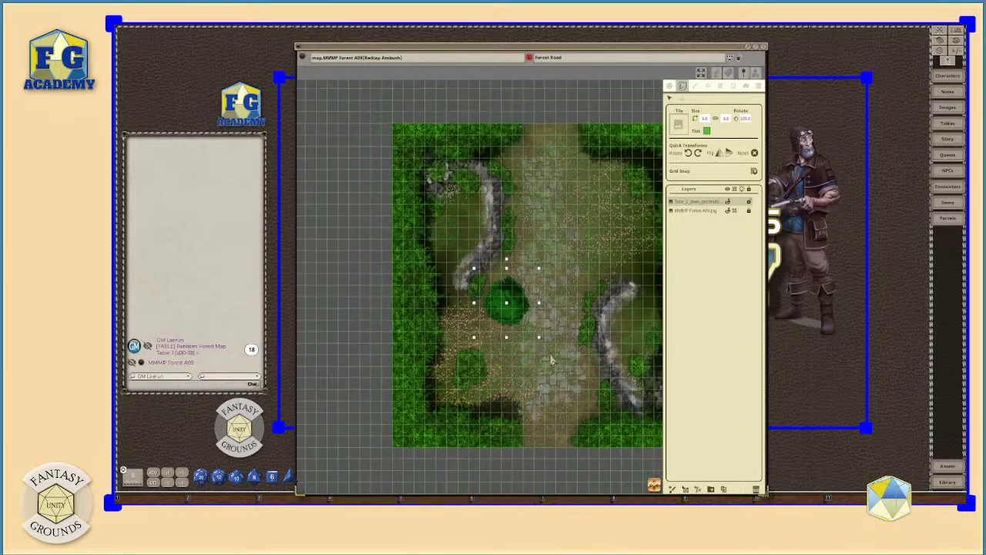
scroll(560, 354, "up", 4)
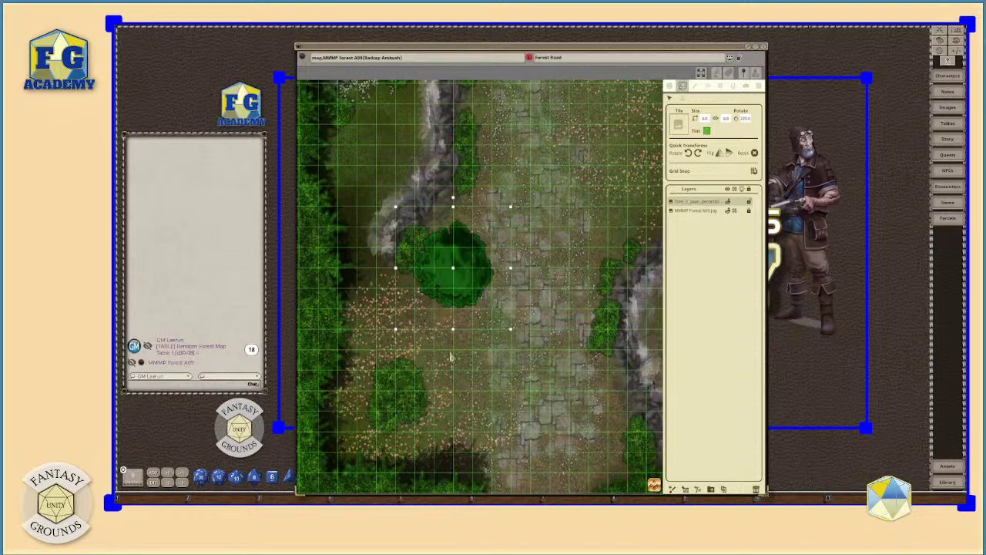
scroll(451, 357, "down", 3)
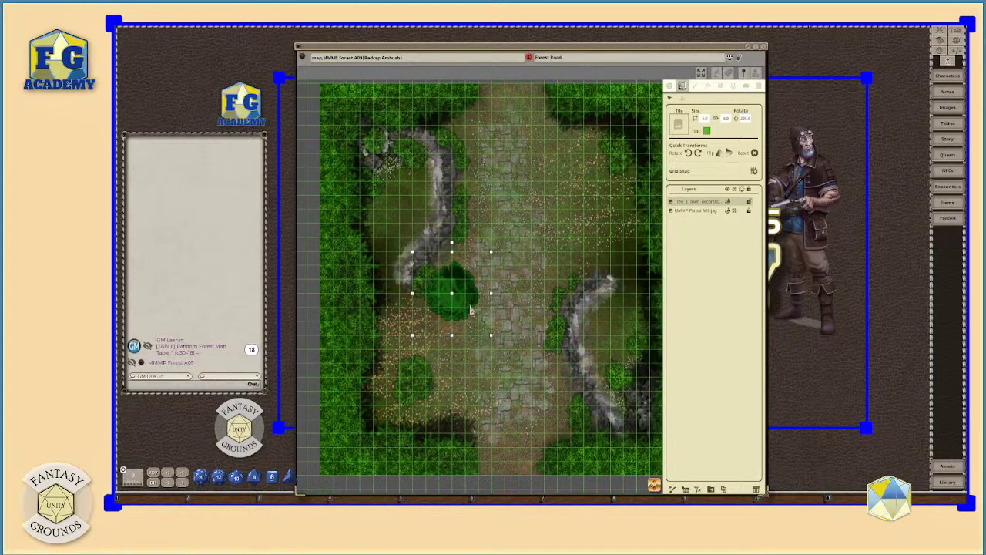
scroll(471, 310, "up", 2)
scroll(478, 317, "up", 2)
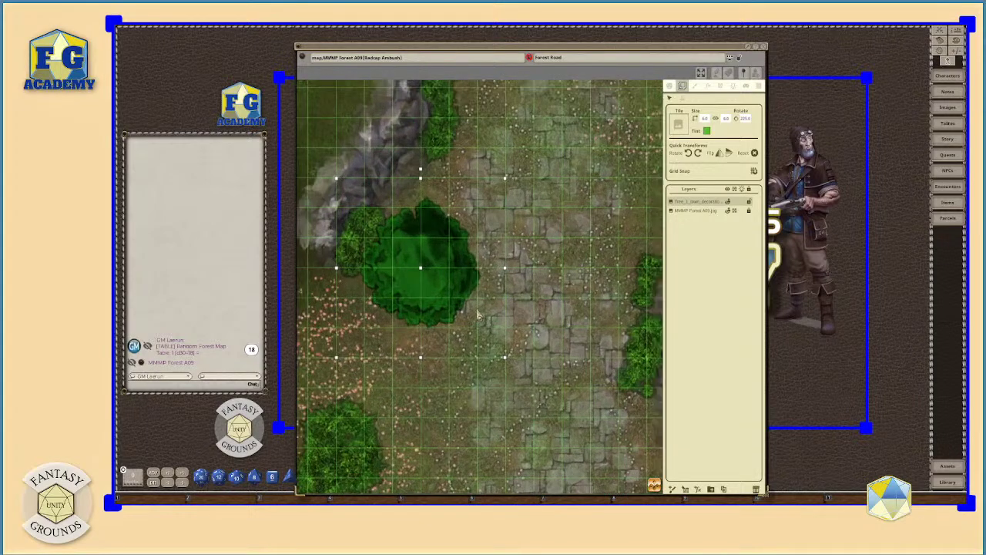
scroll(463, 311, "down", 2)
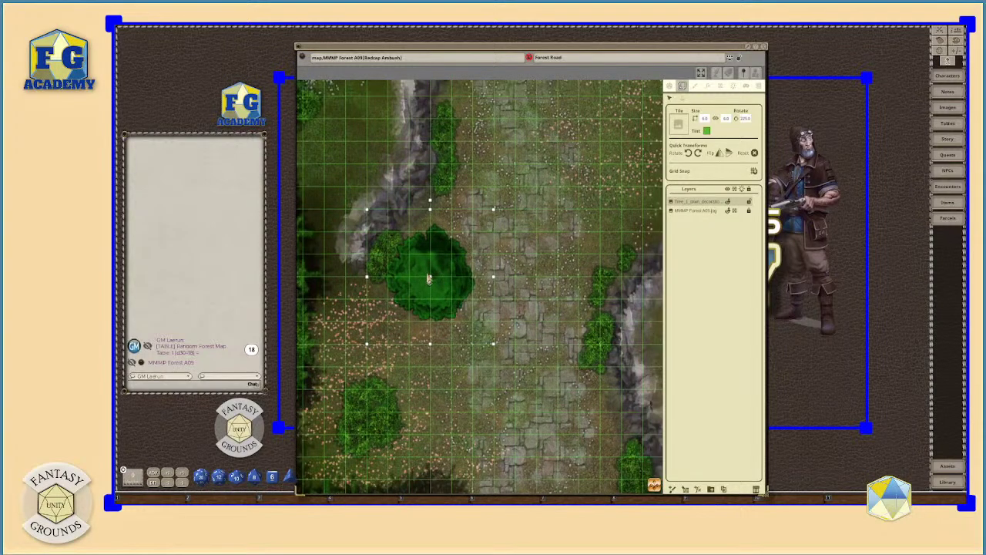
scroll(487, 314, "down", 2)
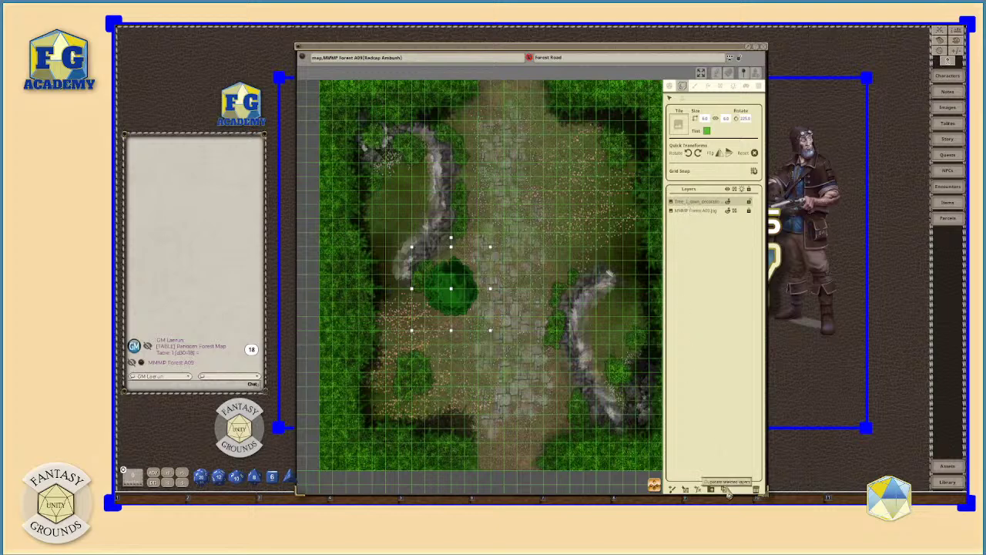
Step: Duplicate the tree layer and move the copy down and right onto the edge of the stone path
left_click(725, 491)
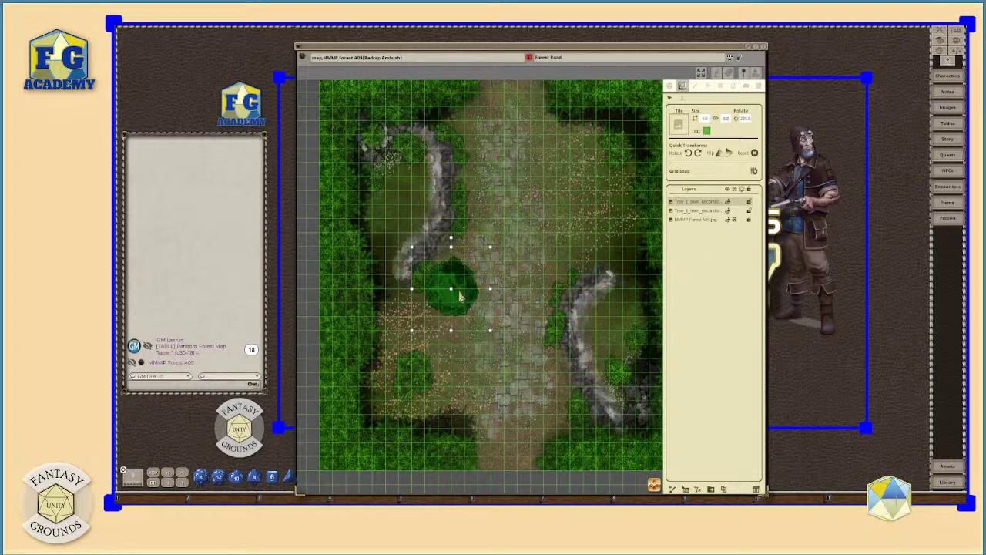
left_click_drag(460, 297, 496, 362)
scroll(593, 288, "up", 3)
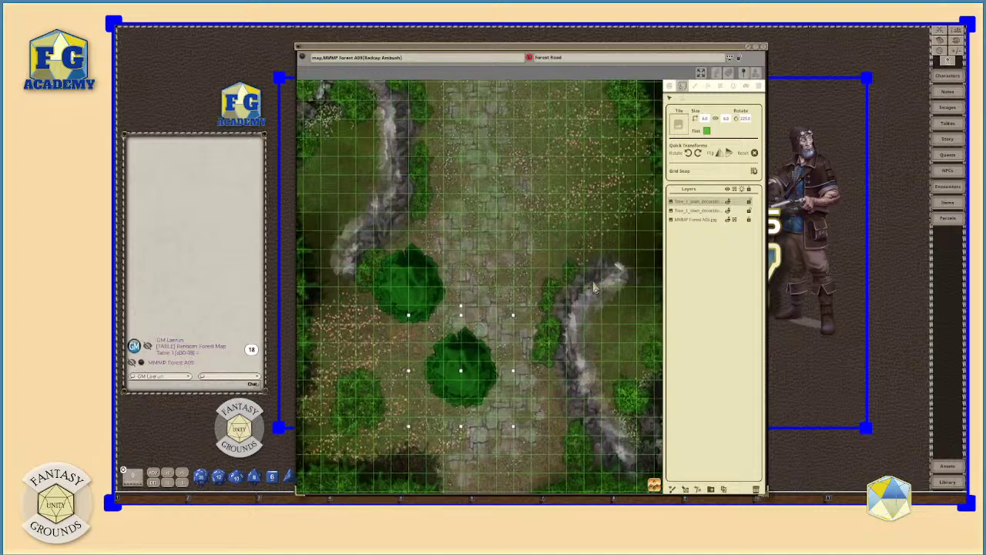
Step: Select the original tree's layer beside the ridge and lock it
left_click(691, 212)
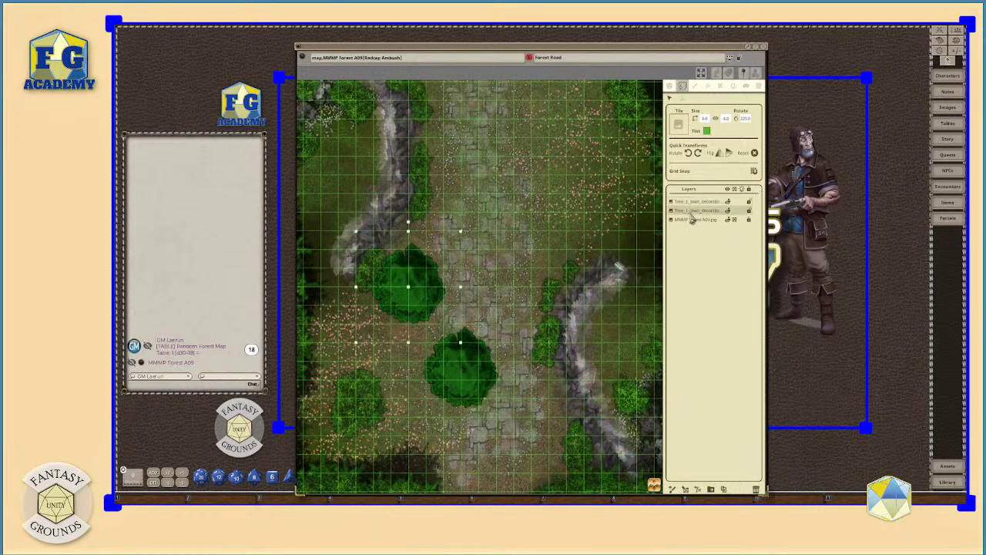
left_click(748, 211)
scroll(403, 300, "up", 2)
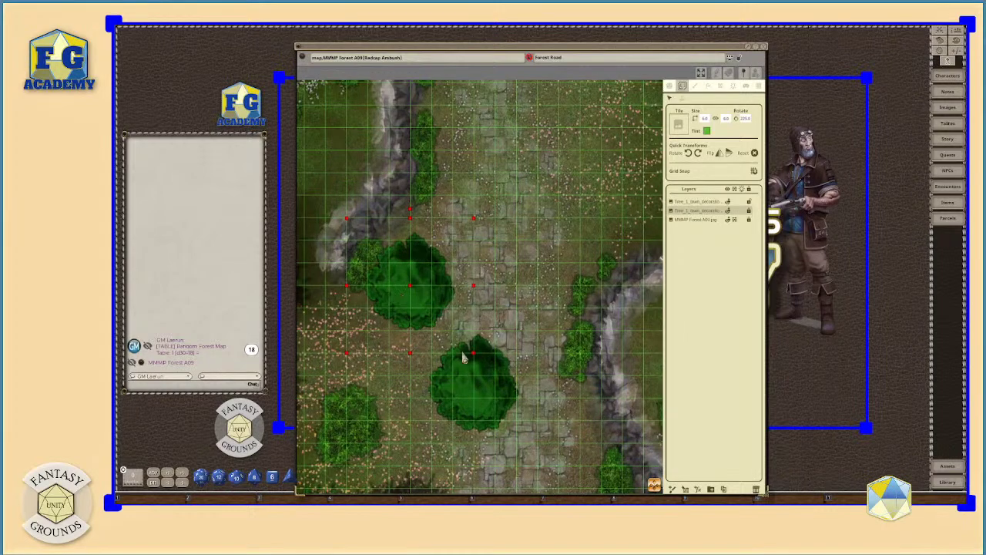
Step: Move the duplicate tree over the original, slightly down and left, and set its width and height to 5.0
left_click(696, 203)
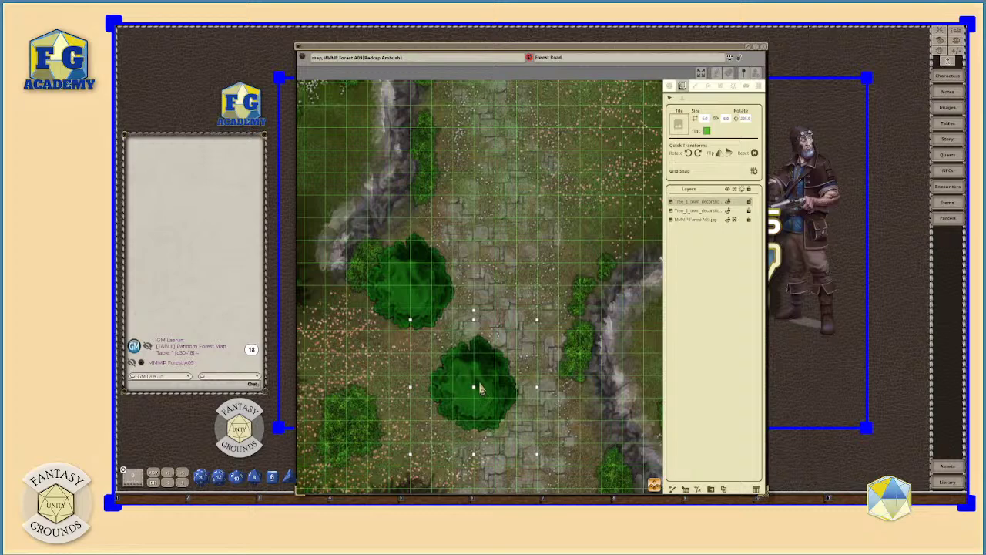
left_click_drag(479, 389, 408, 300)
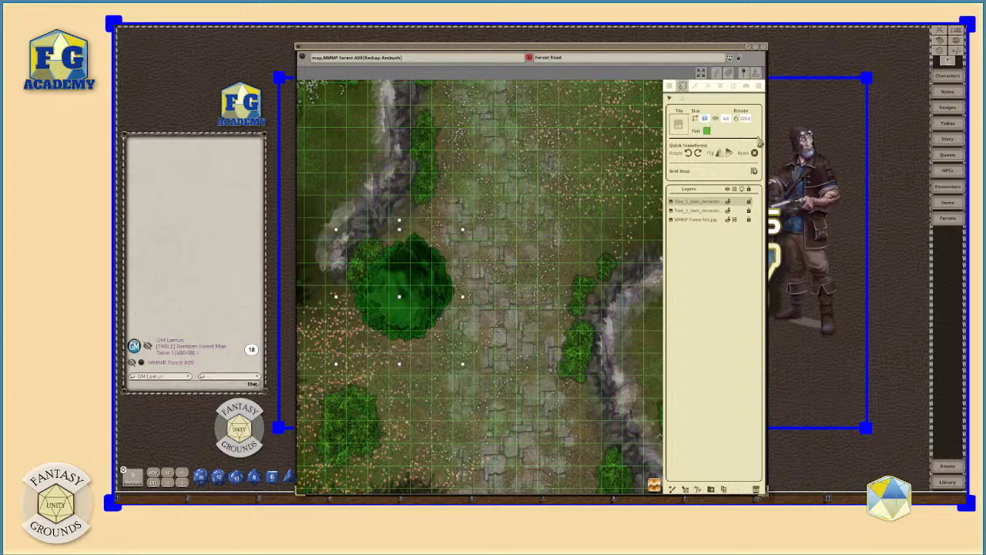
scroll(731, 127, "down", 2)
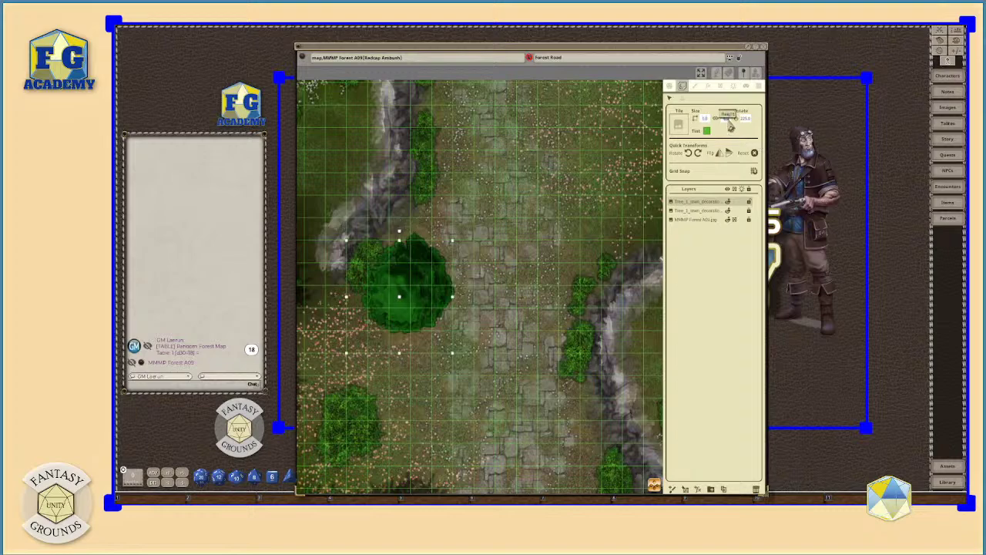
scroll(381, 331, "up", 3)
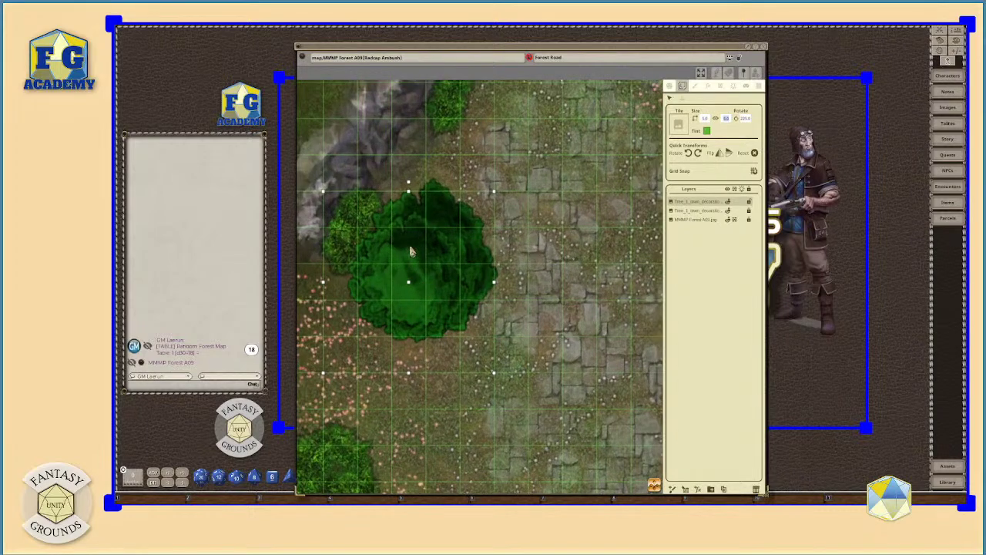
scroll(449, 249, "down", 1)
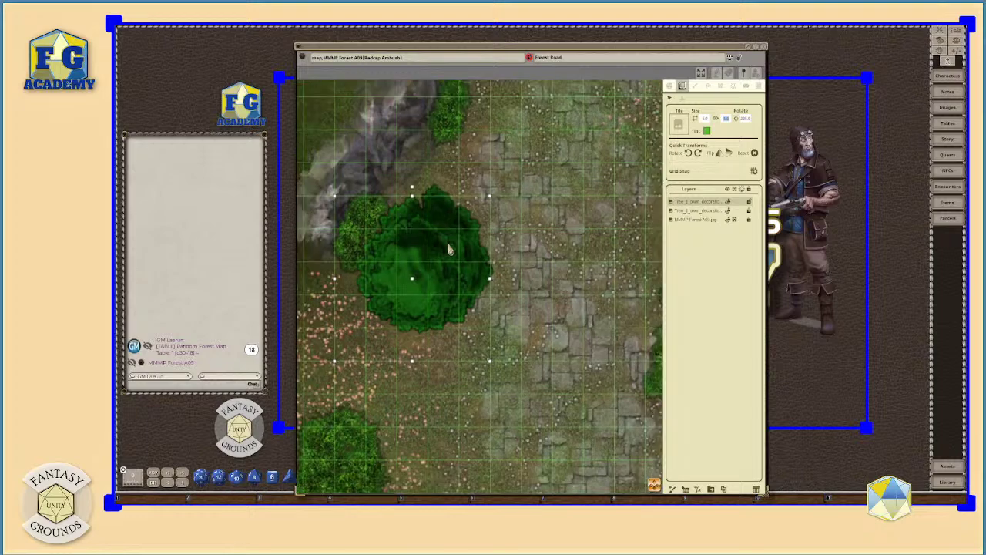
Step: Rotate the top tree layer one increment clockwise to 270 degrees
scroll(449, 249, "down", 1)
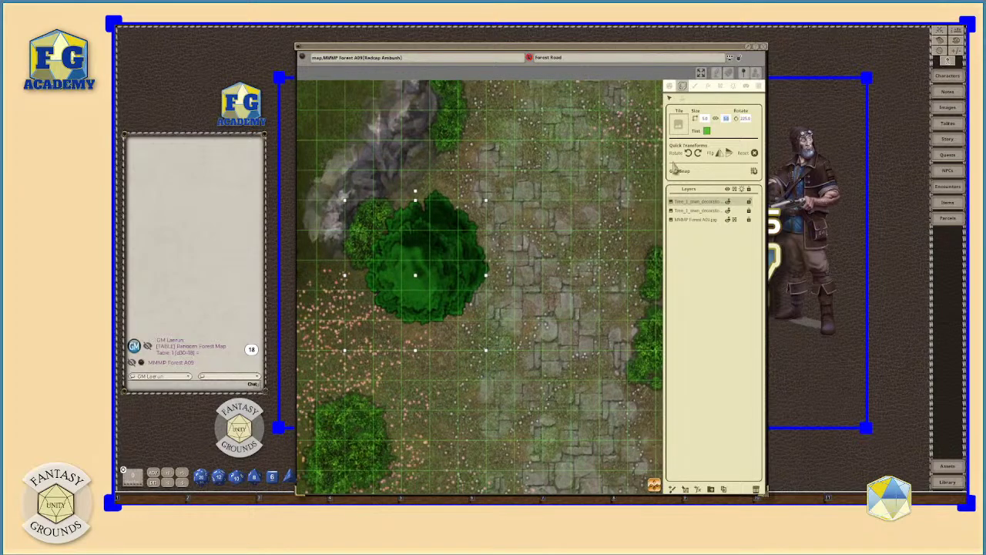
left_click(698, 153)
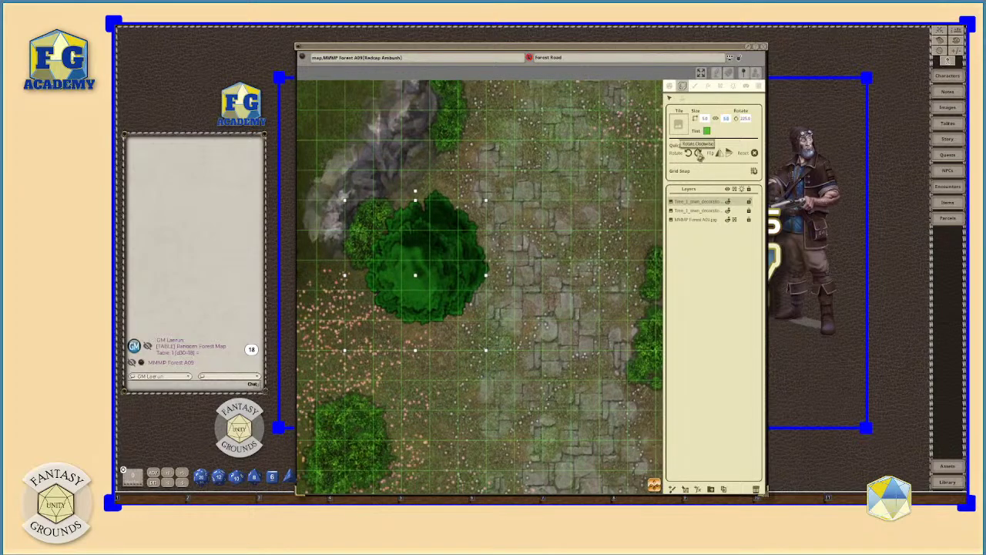
scroll(467, 339, "up", 3)
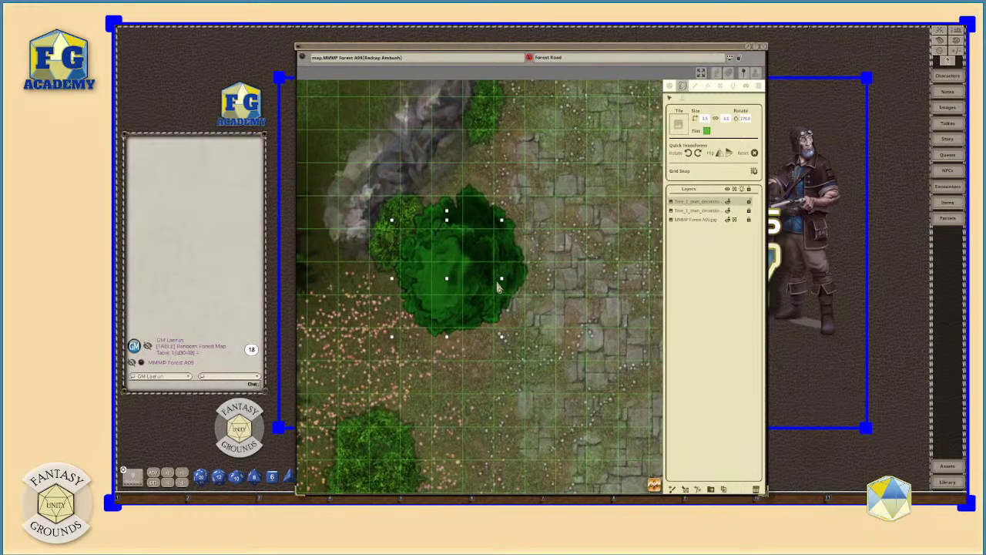
scroll(502, 293, "down", 3)
scroll(502, 298, "up", 4)
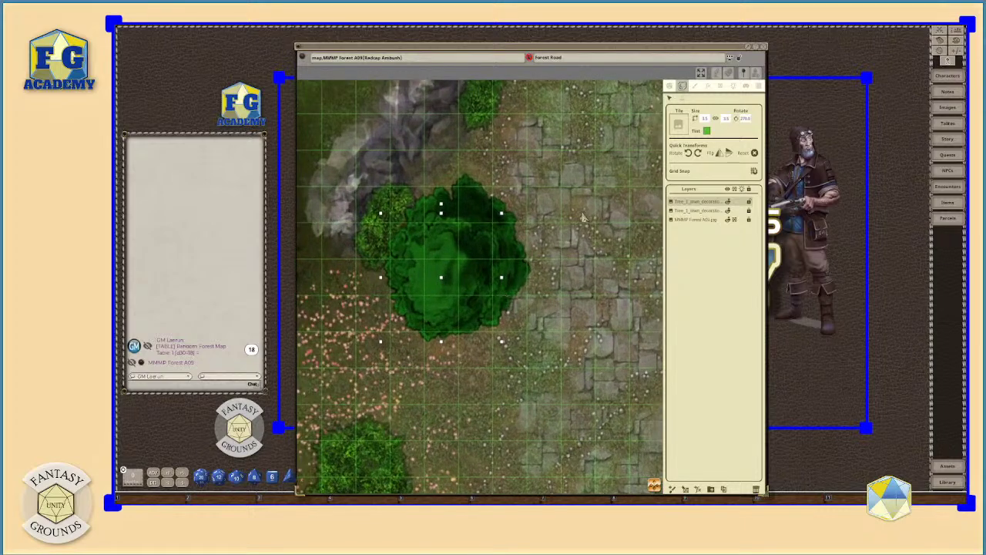
Step: Try to sample the nearby bush's green with the eyedropper as the top tree layer's tint
left_click(707, 131)
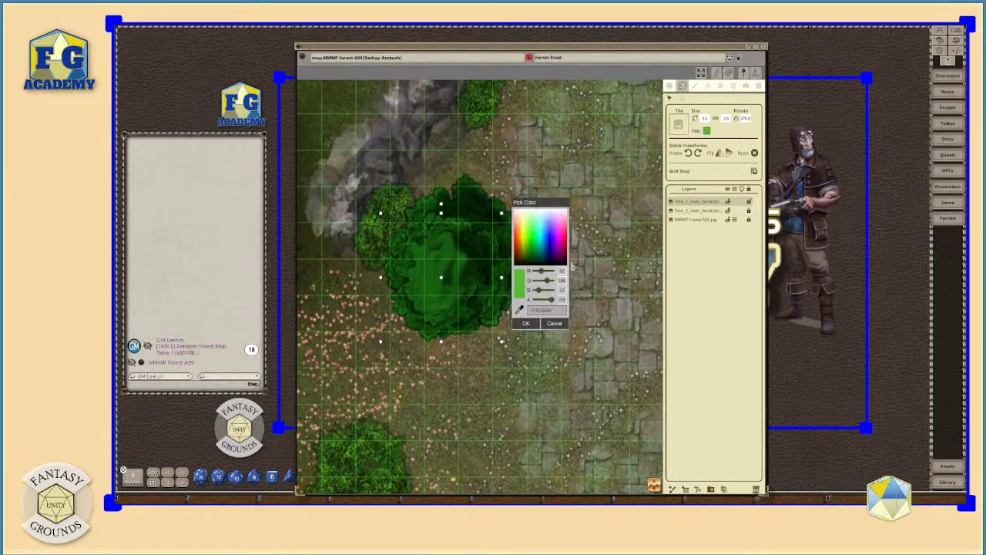
left_click(538, 310)
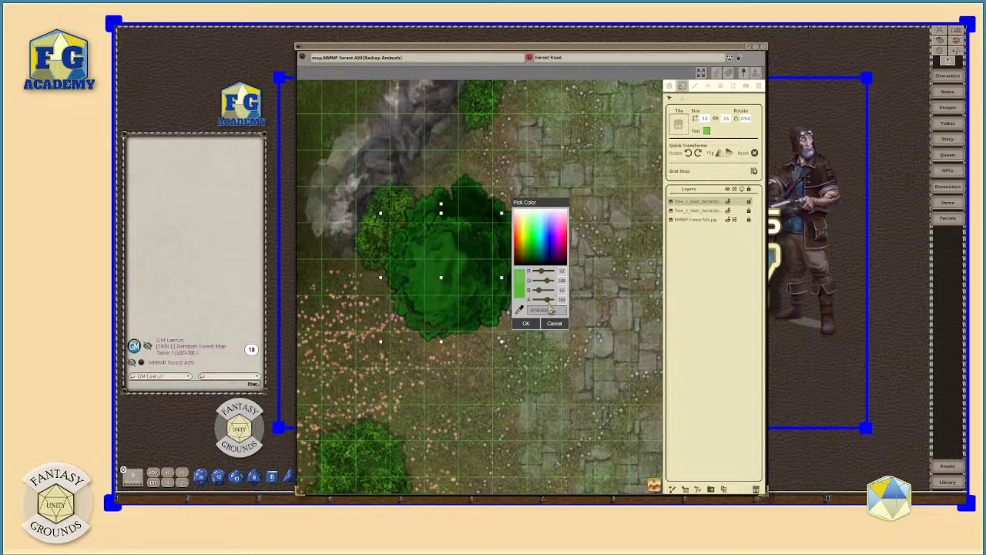
type("50cb")
left_click(519, 310)
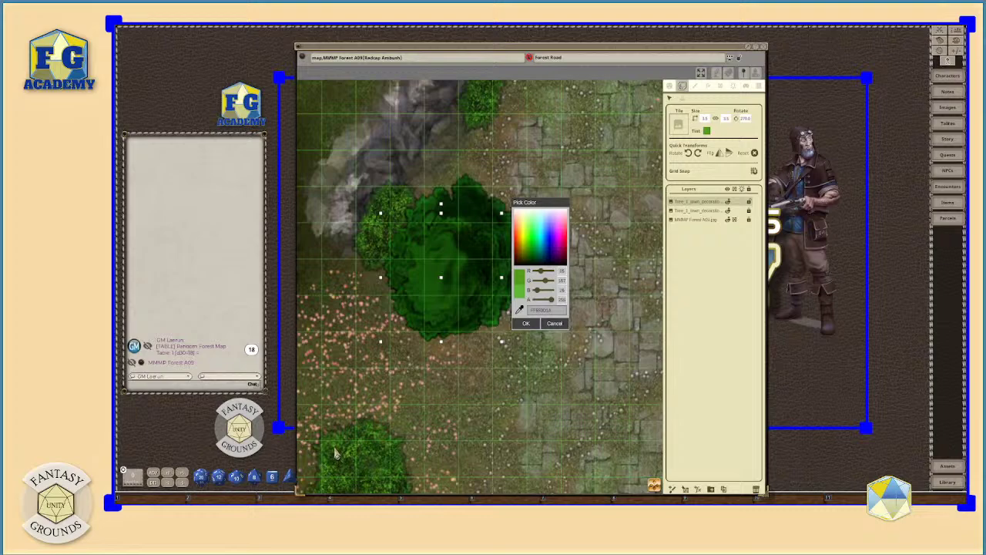
left_click(335, 455)
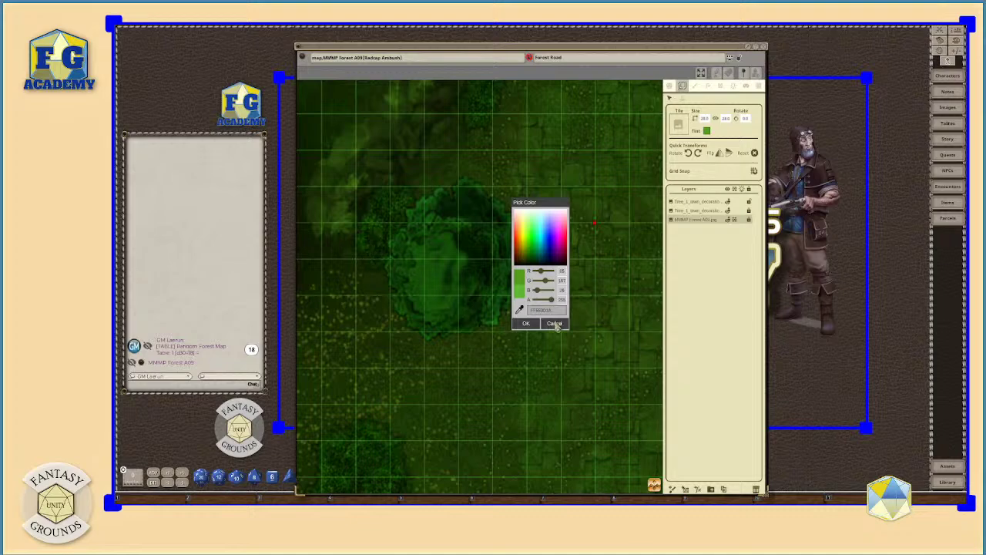
left_click(555, 323)
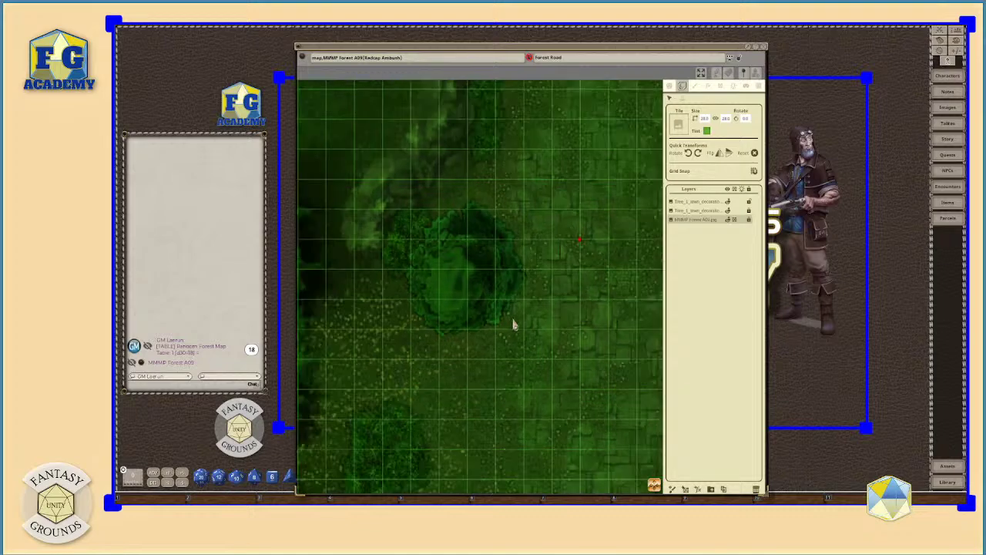
scroll(514, 324, "down", 2)
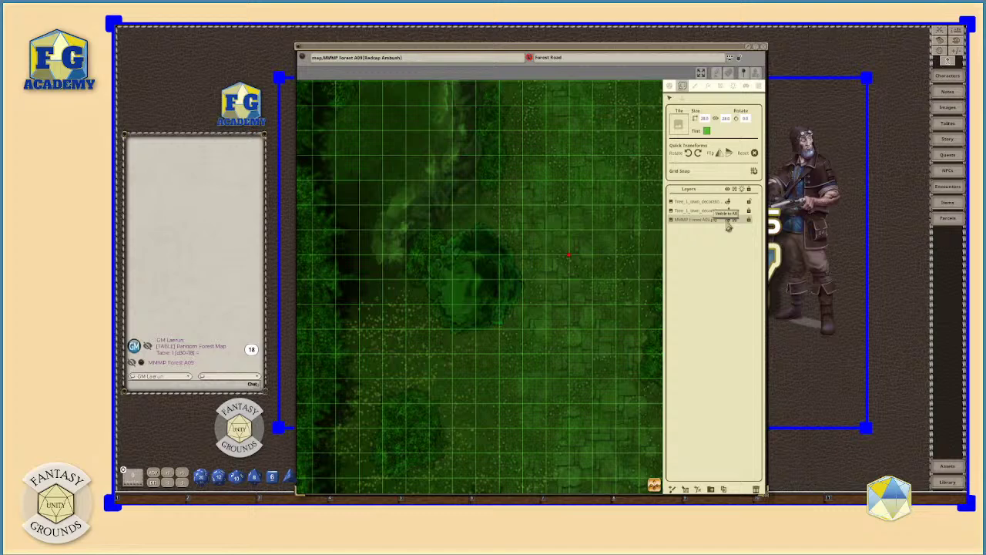
left_click(707, 133)
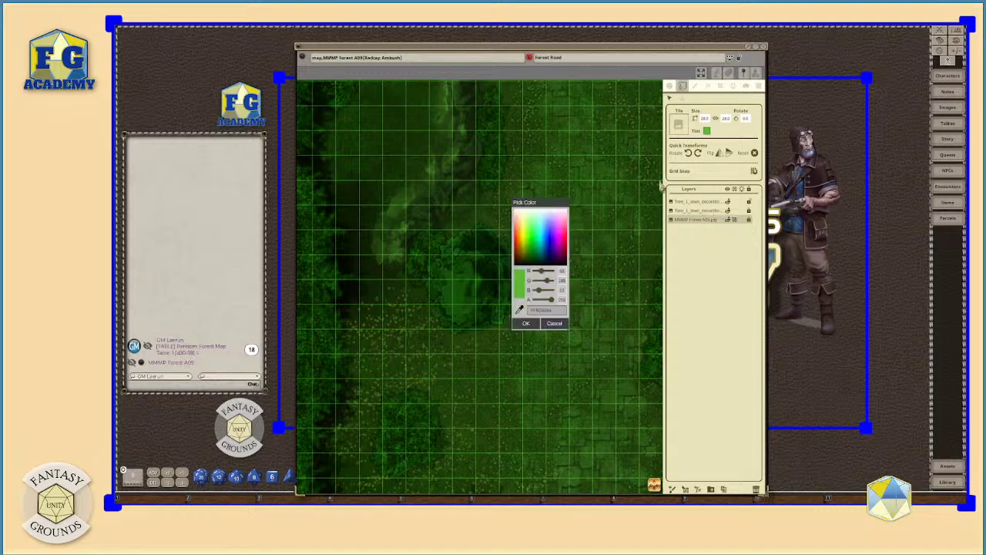
left_click(526, 322)
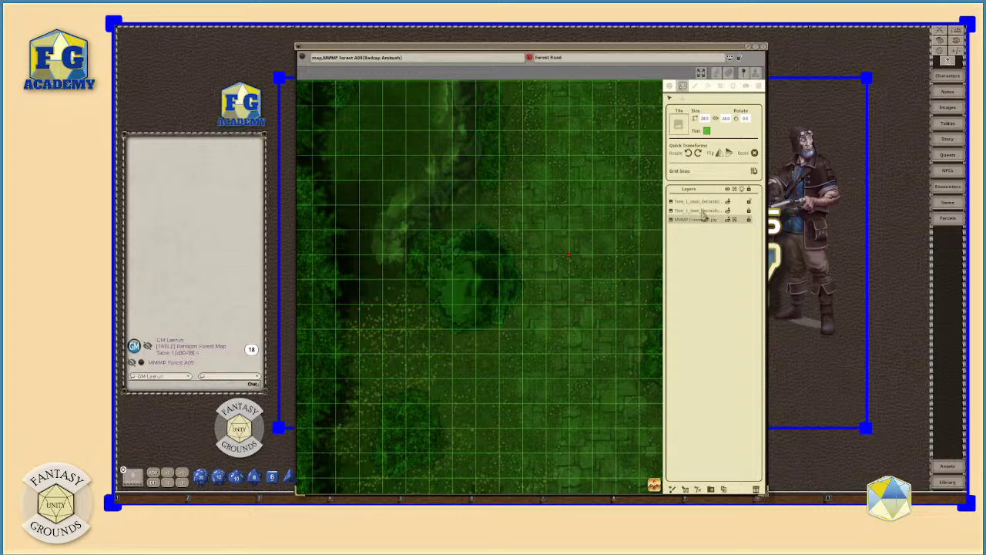
left_click(707, 130)
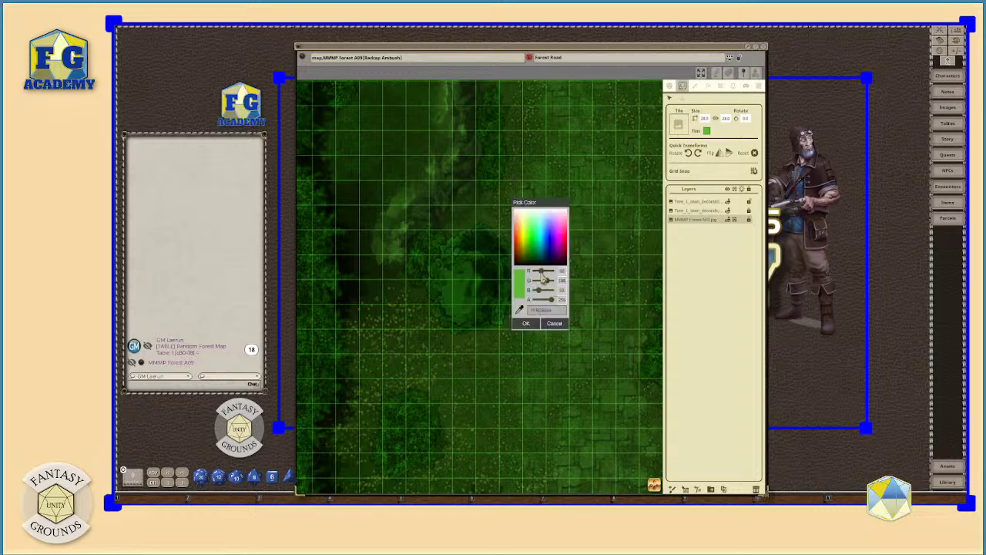
left_click(553, 324)
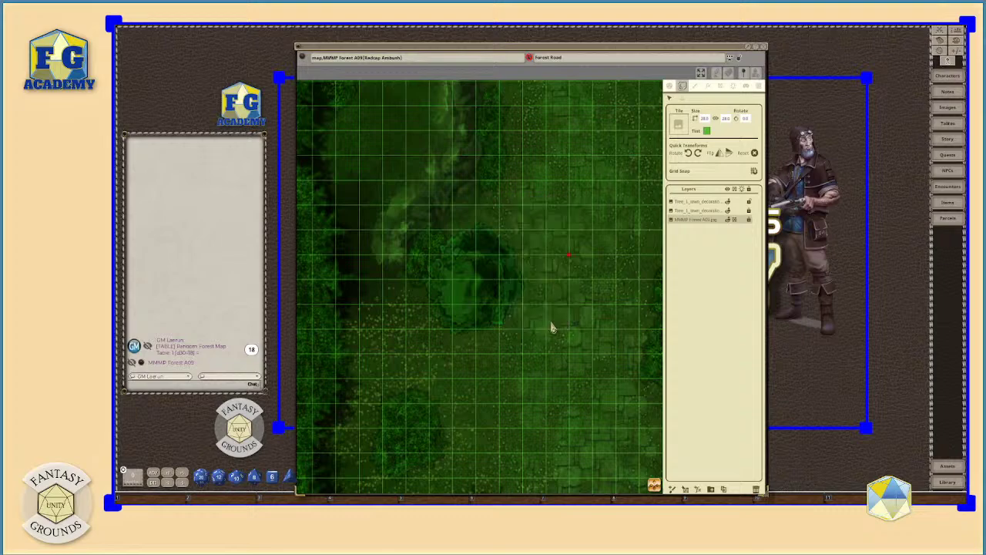
Step: Reset the tint of the MMMP Forest base map layer to white
scroll(550, 326, "down", 5)
scroll(586, 339, "up", 5)
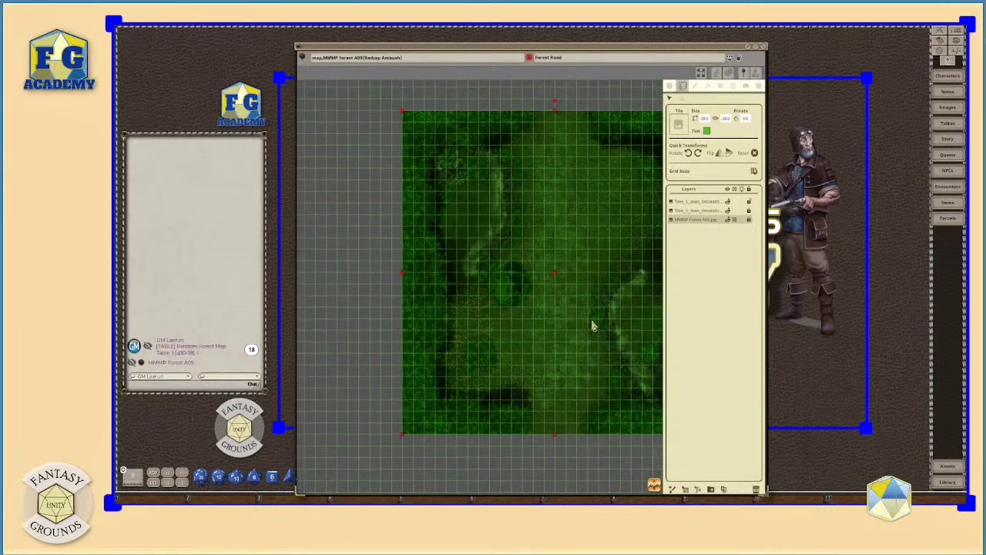
left_click(707, 132)
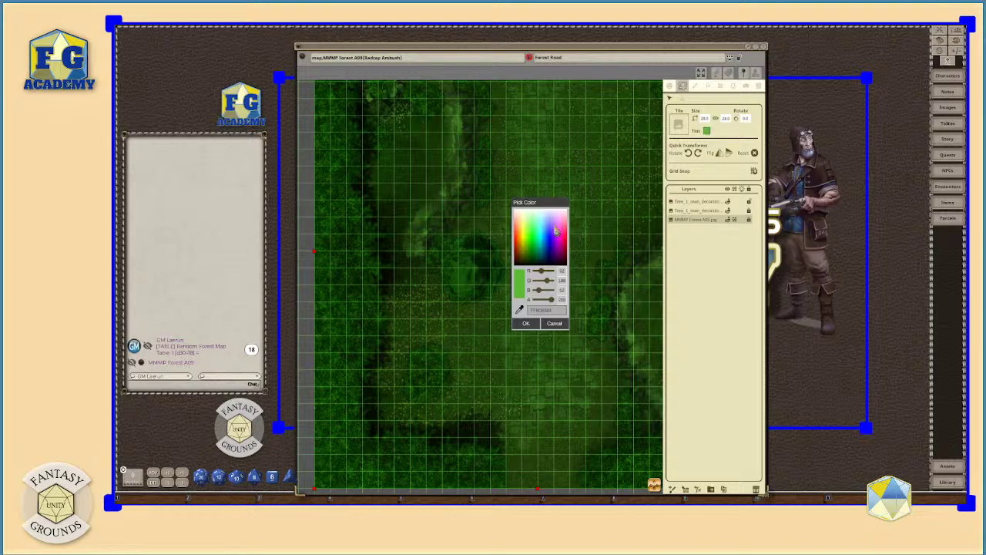
left_click_drag(517, 216, 515, 203)
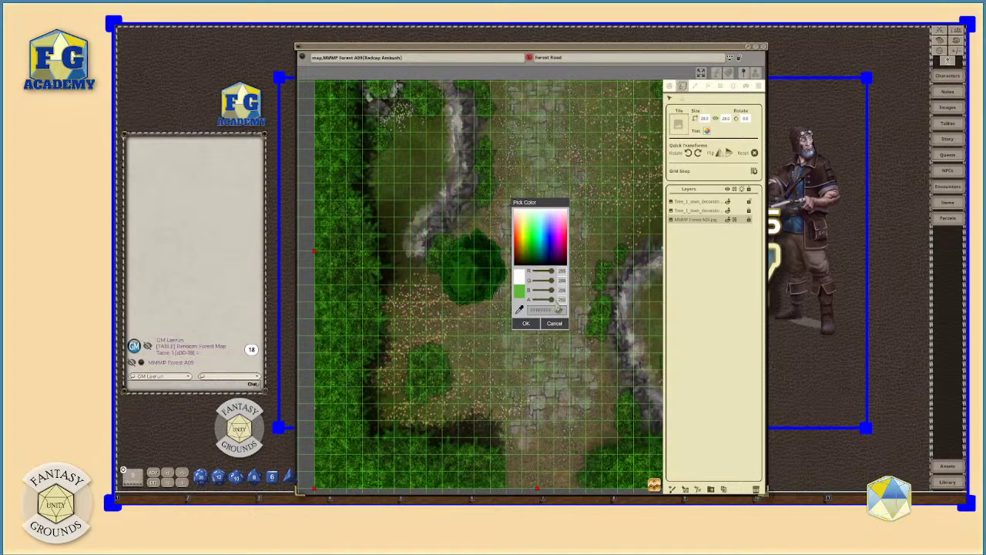
left_click_drag(550, 309, 600, 290)
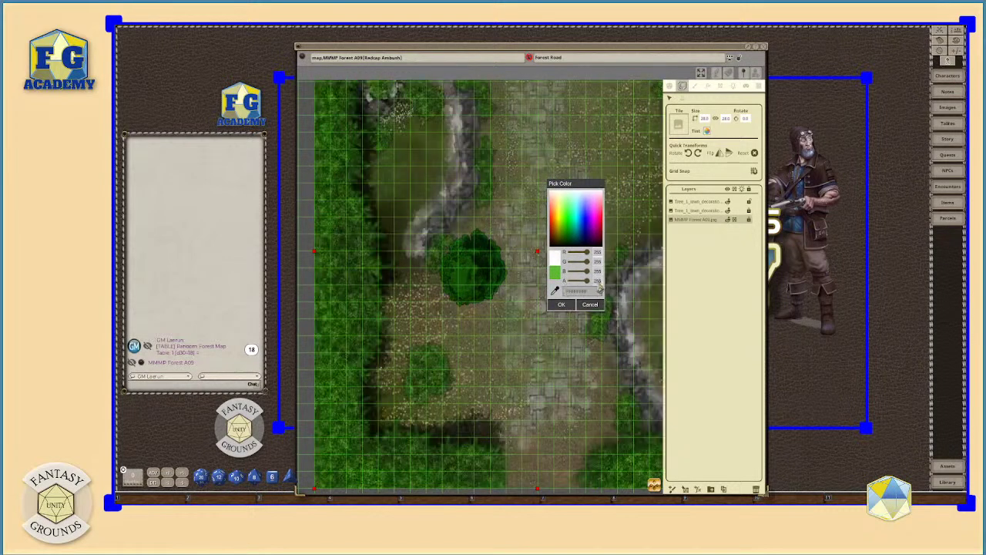
left_click(565, 305)
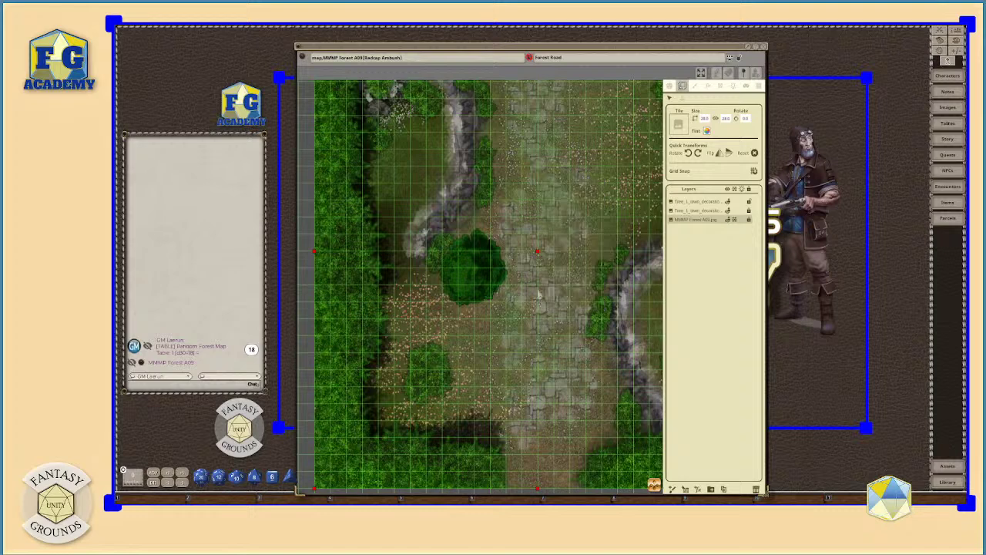
Step: Sample the hedge's green near the map's edge as the tint of the top tree layer
left_click(702, 203)
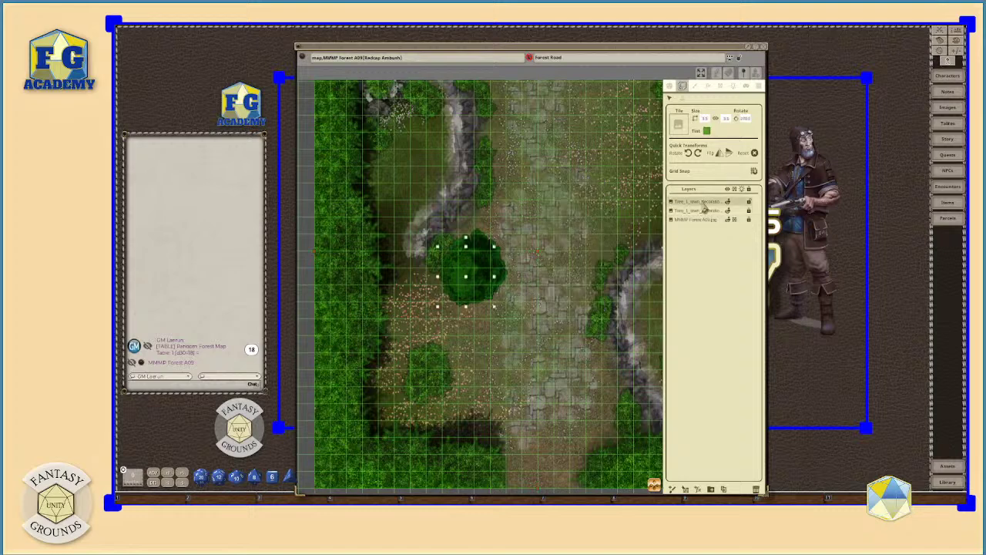
left_click(706, 131)
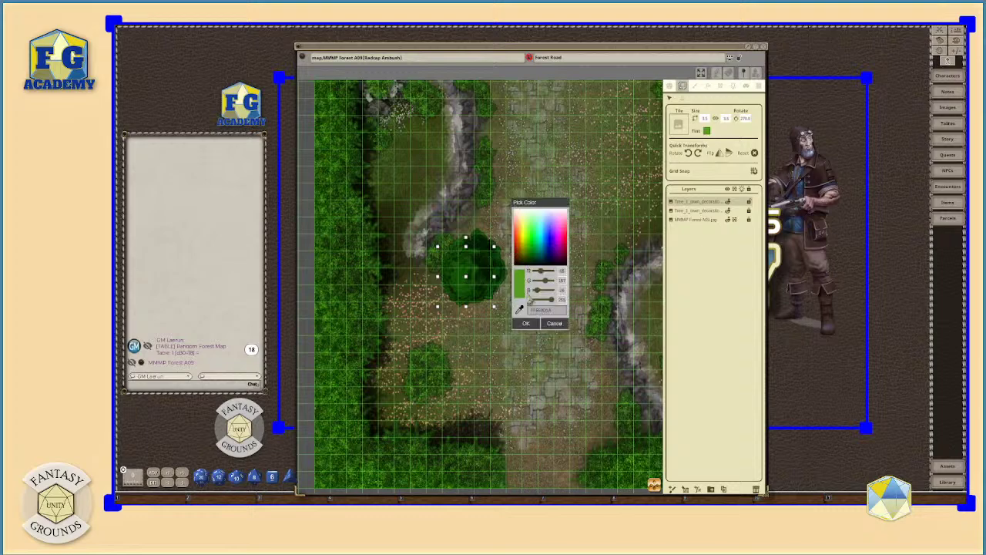
left_click(520, 311)
left_click(337, 333)
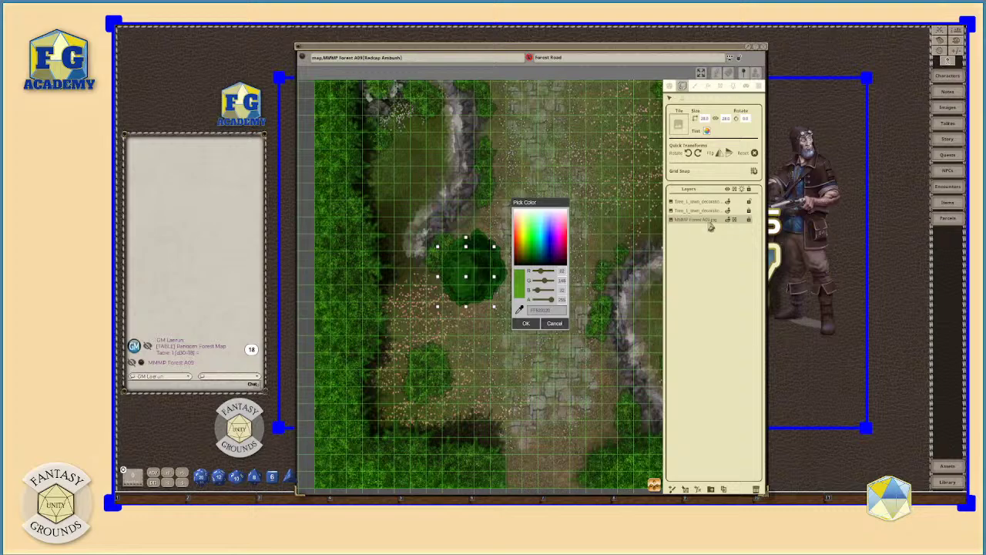
Step: Reselect the top tree layer and tint it with a green sampled from the bush beside the tree
left_click(696, 202)
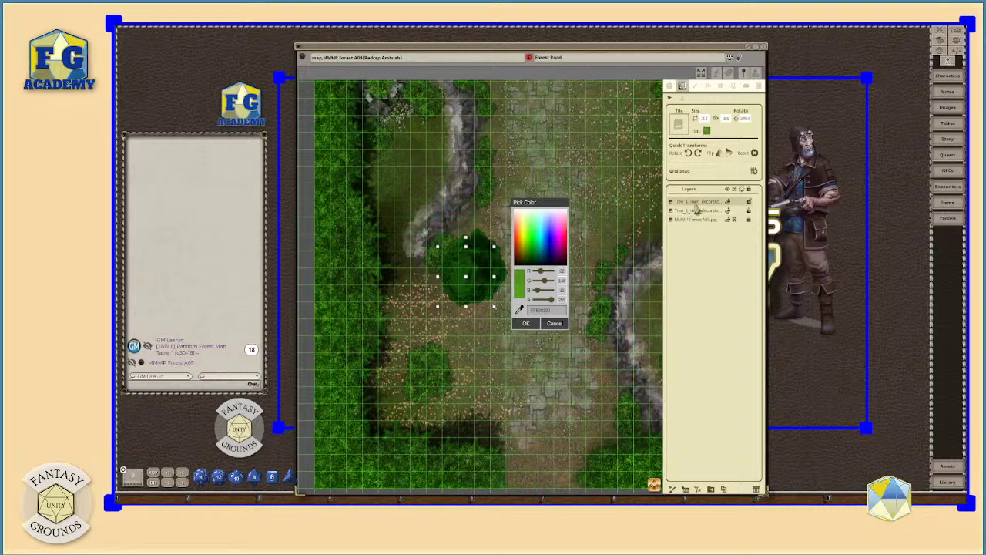
scroll(493, 327, "up", 3)
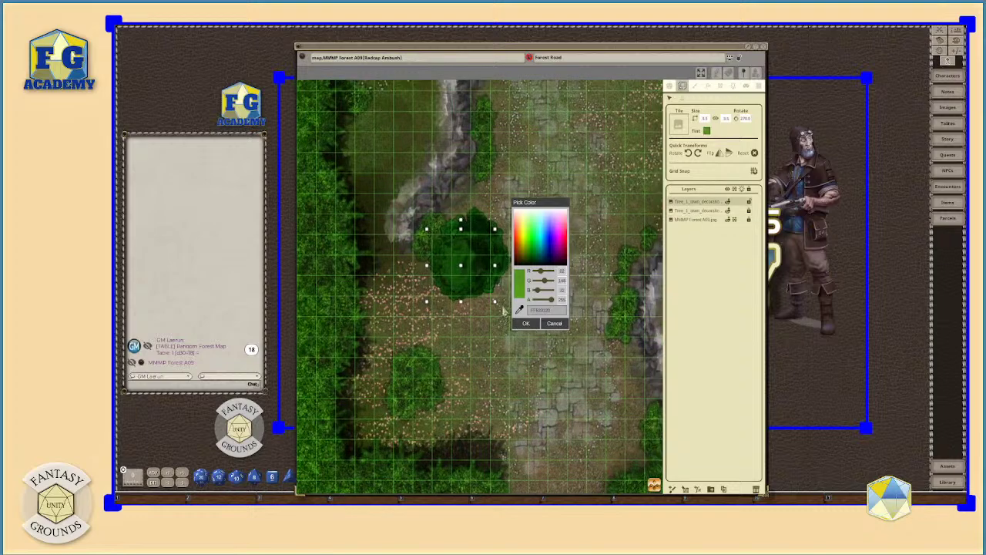
scroll(502, 282, "up", 3)
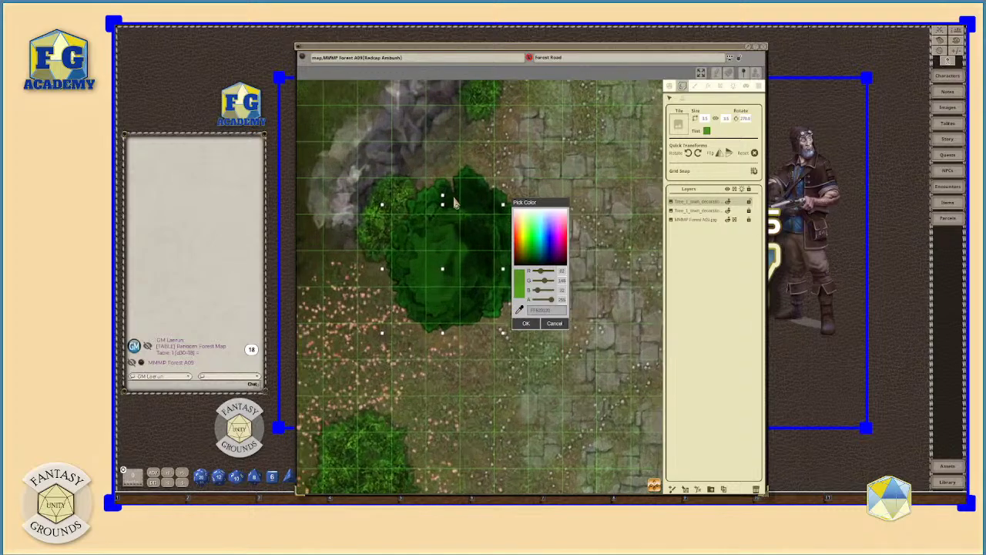
left_click(520, 310)
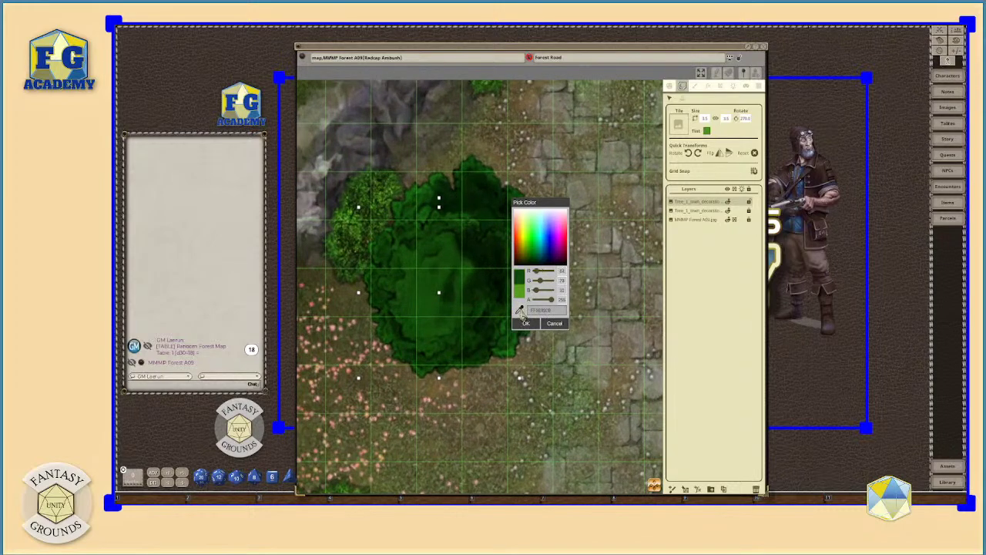
left_click(347, 225)
left_click(527, 324)
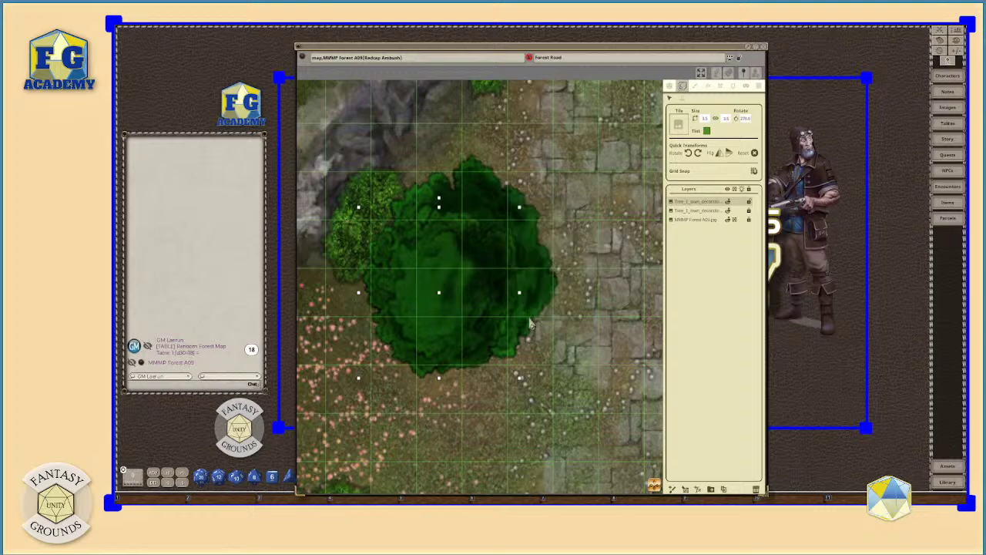
Step: Brighten the top tree layer's tint by raising the green channel and lowering the blue channel
scroll(493, 312, "down", 5)
scroll(477, 300, "up", 6)
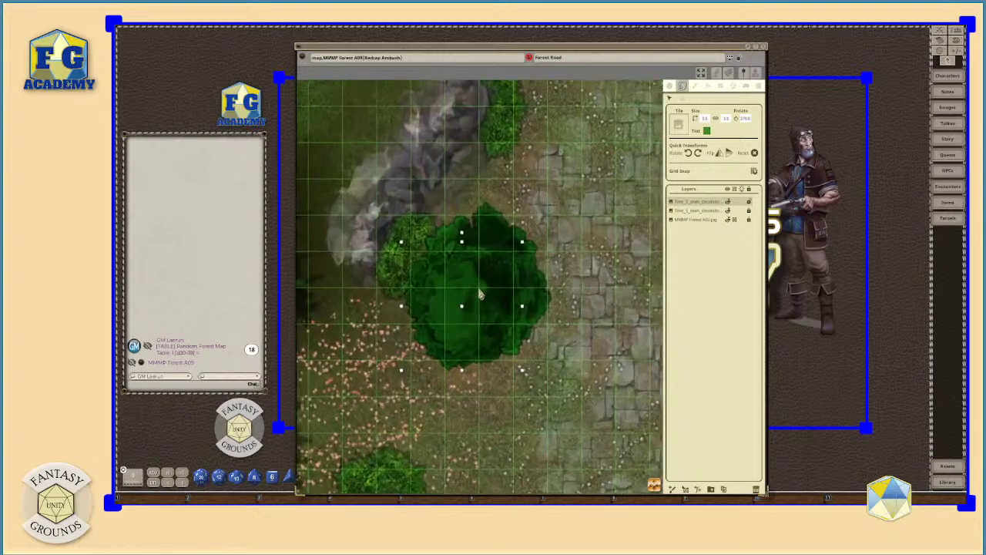
scroll(474, 283, "down", 5)
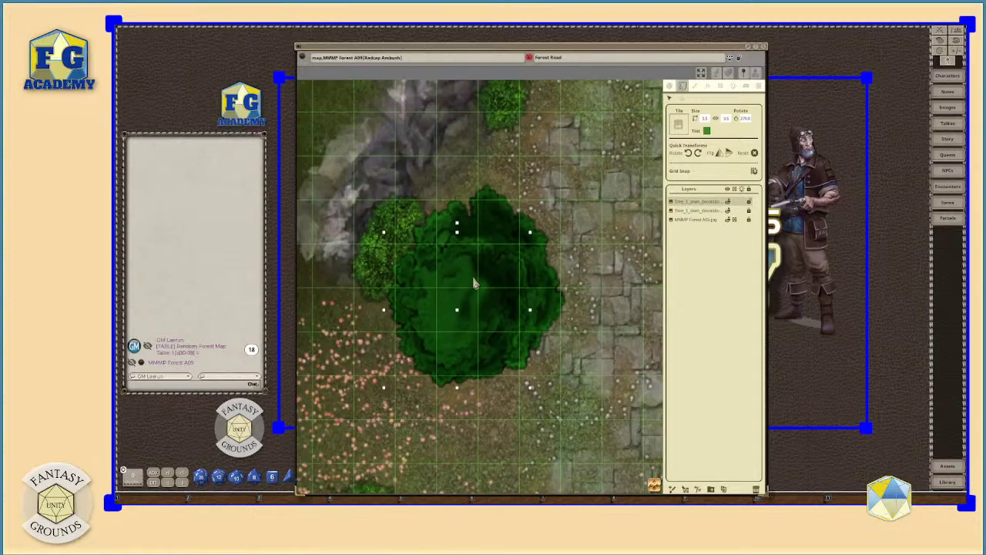
left_click(706, 130)
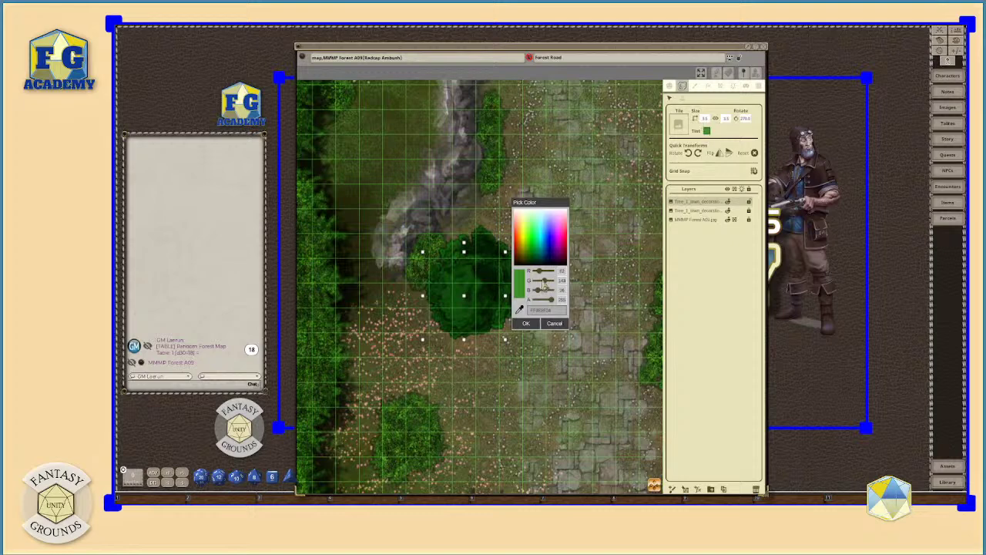
left_click_drag(549, 282, 550, 287)
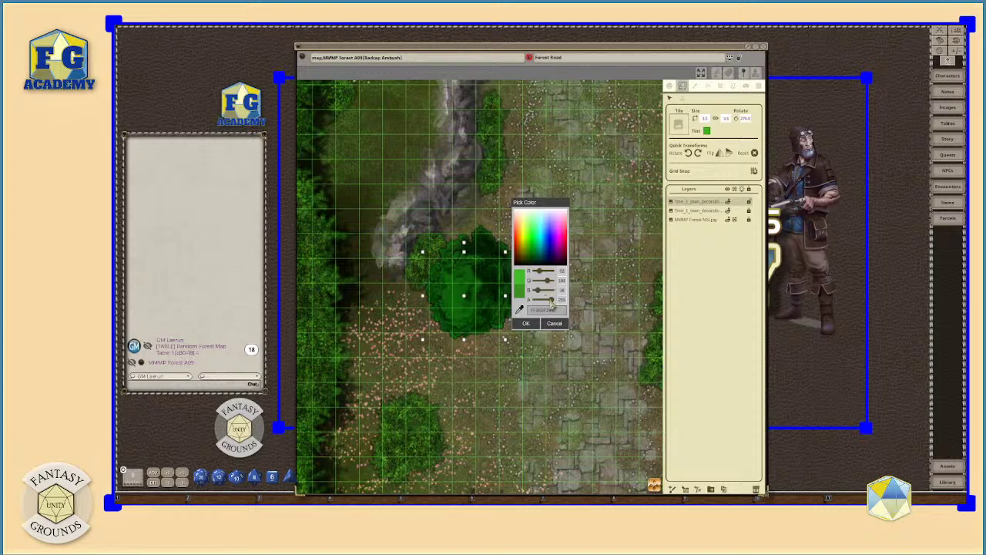
left_click_drag(551, 303, 556, 305)
left_click_drag(544, 291, 540, 291)
left_click_drag(549, 283, 552, 282)
left_click_drag(553, 306, 551, 306)
left_click(528, 324)
Step: Toggle the lock of the top tree layer and switch it back
scroll(572, 335, "down", 5)
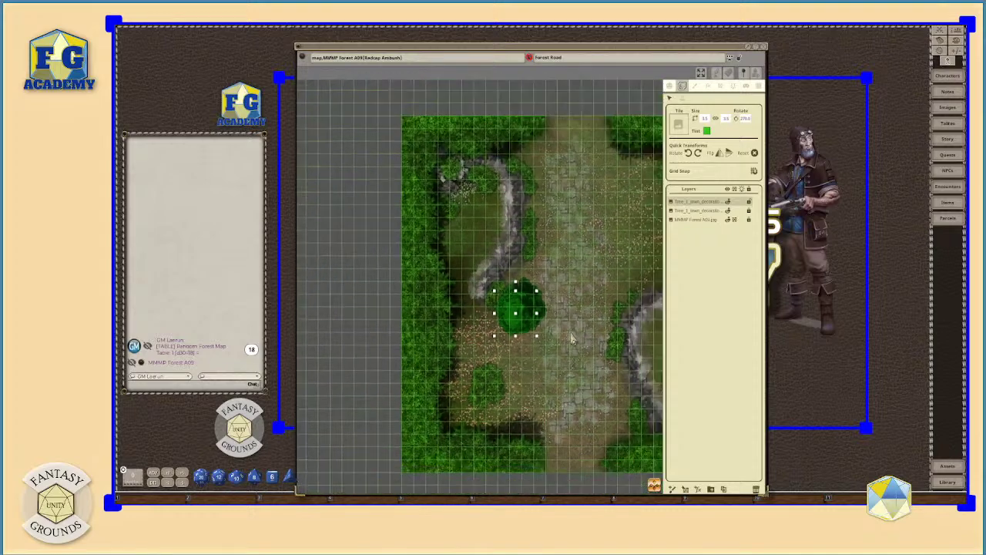
scroll(571, 339, "up", 6)
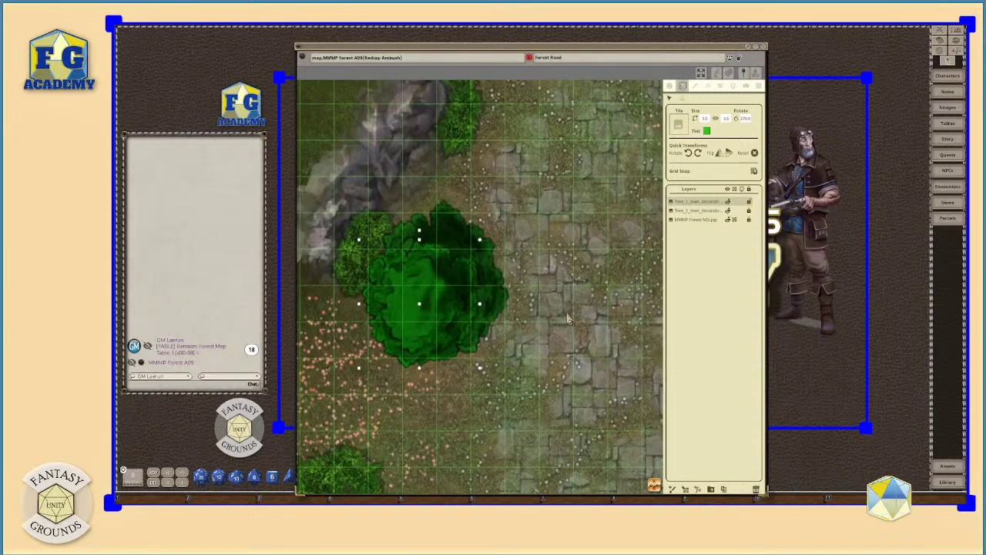
left_click(749, 201)
left_click(748, 203)
Step: Add a layer folder named Big Tree and move both tree layers into it
left_click(711, 490)
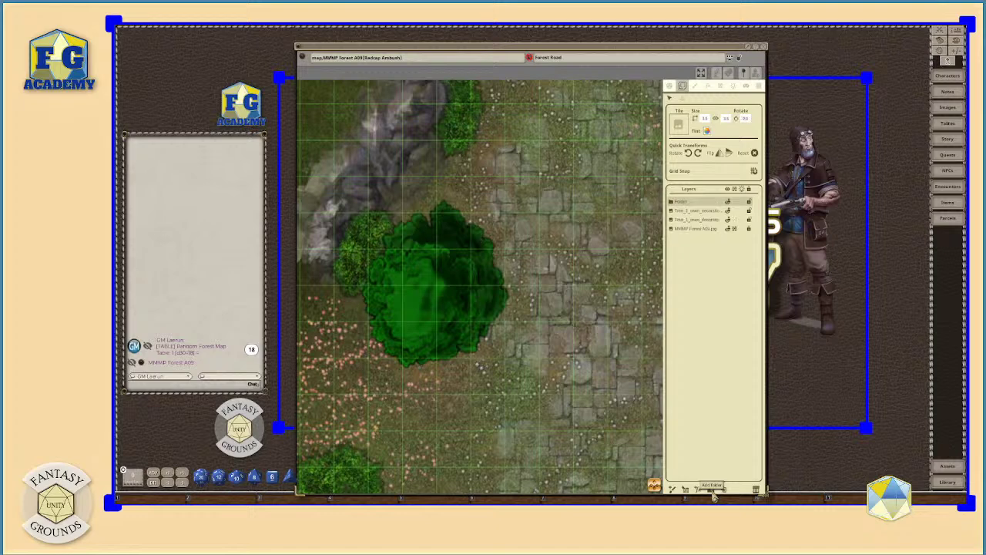
double_click(685, 201)
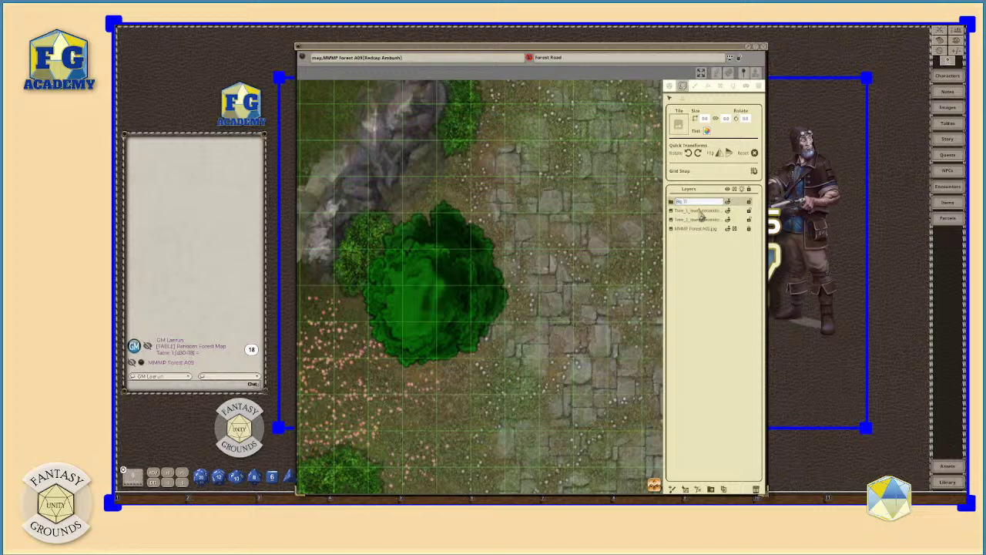
left_click(730, 249)
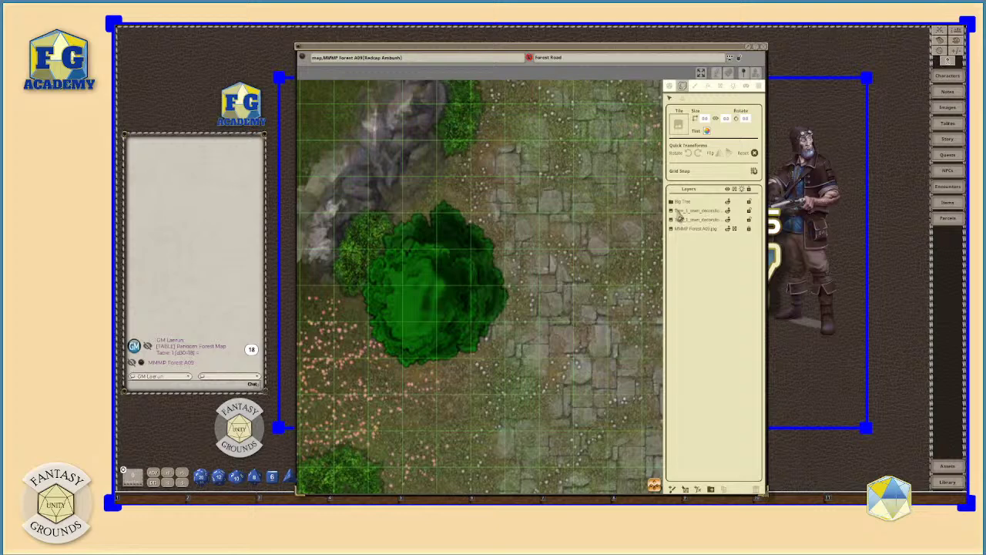
left_click_drag(680, 216, 691, 207)
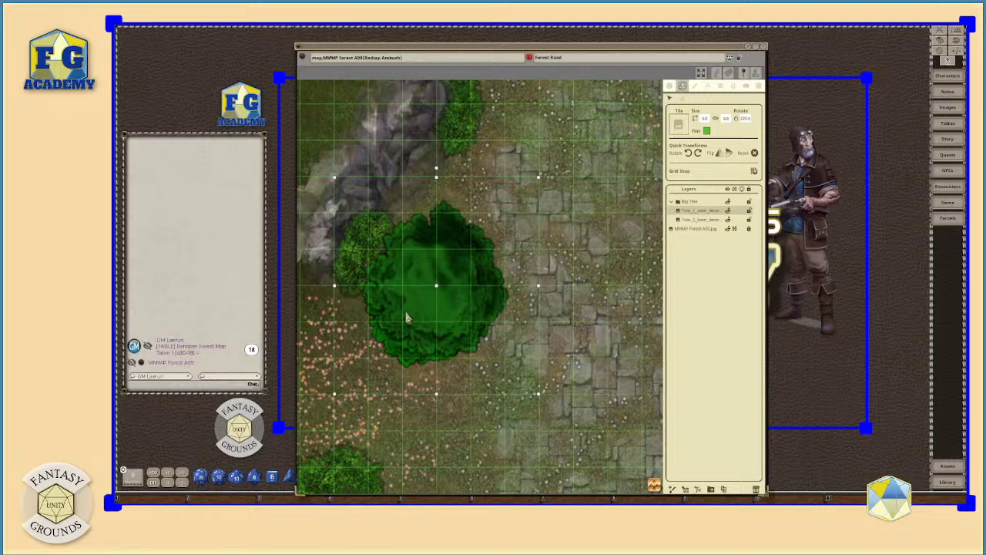
Step: Lock the tree layers inside the Big Tree folder and collapse the folder
left_click(714, 220)
left_click(422, 300)
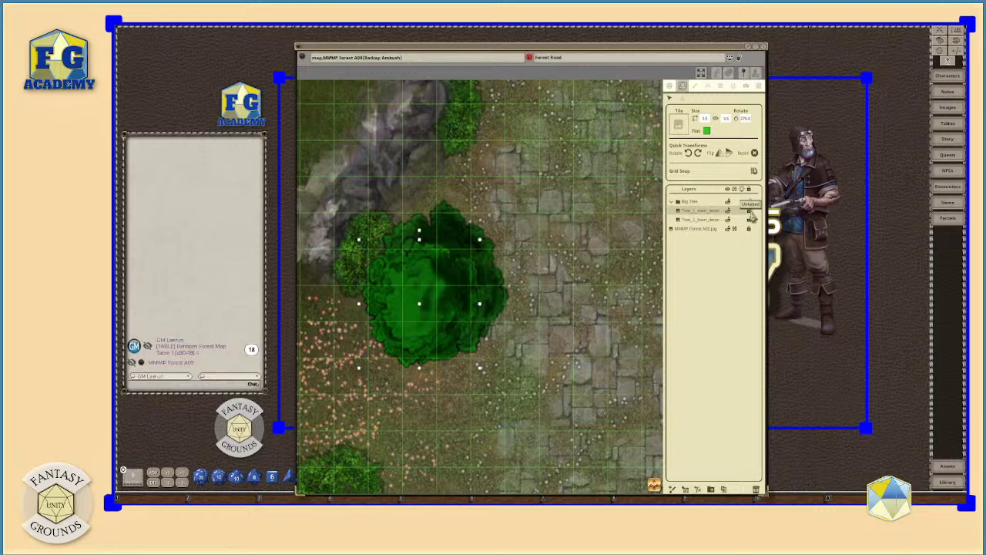
left_click(749, 211)
left_click(672, 202)
left_click(681, 203)
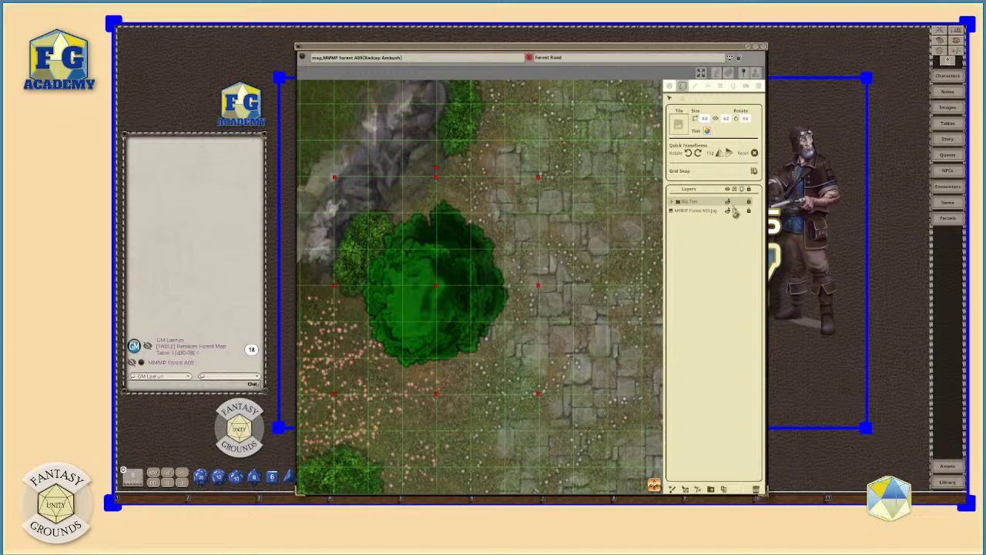
Step: Unlock the Big Tree folder with its layers and move the whole tree up against the rock ridge
left_click(673, 202)
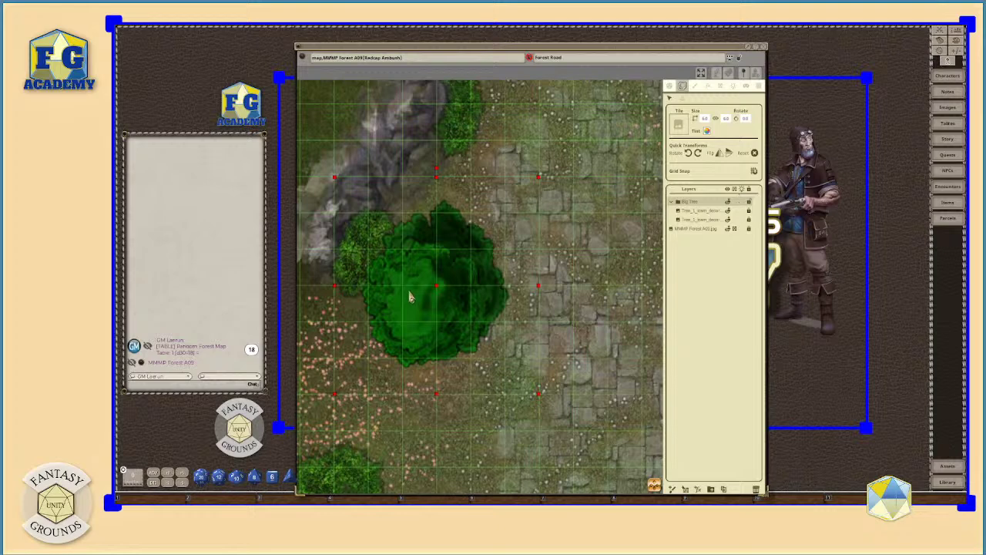
left_click(436, 291)
left_click(688, 202)
left_click(749, 220)
left_click(671, 202)
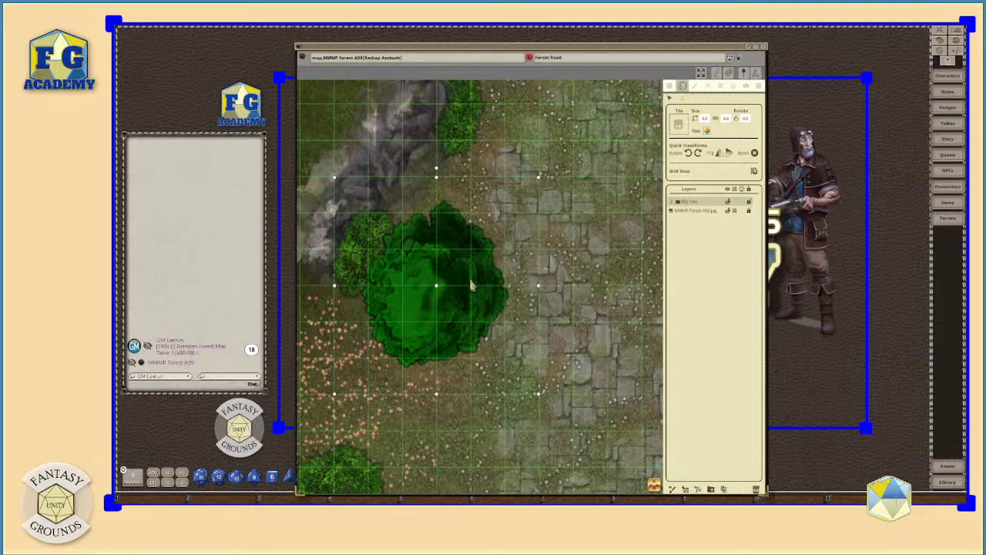
left_click_drag(437, 286, 444, 238)
Step: Examine up close and across the whole map how the tree blends with the neighbouring bush, rocks and hedges
scroll(498, 354, "down", 5)
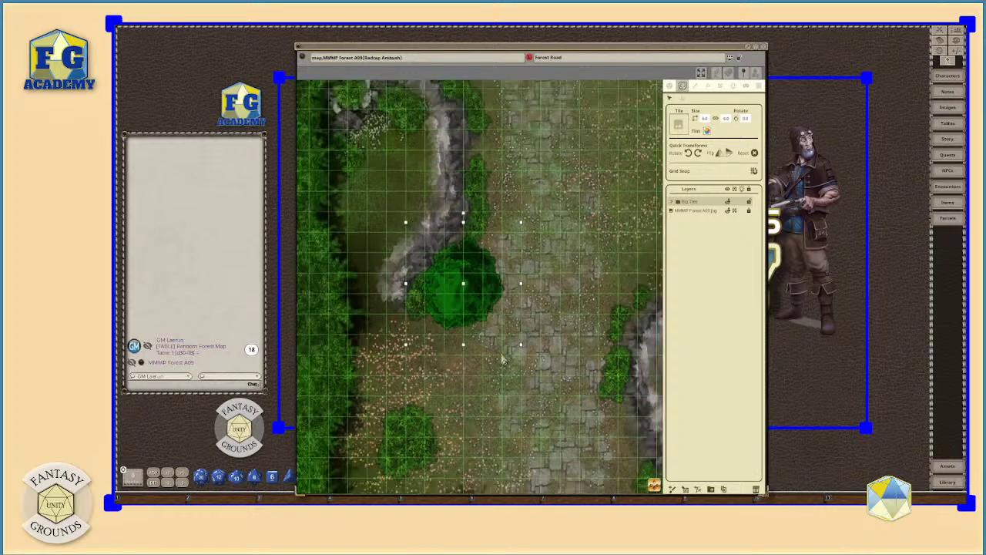
scroll(493, 316, "up", 3)
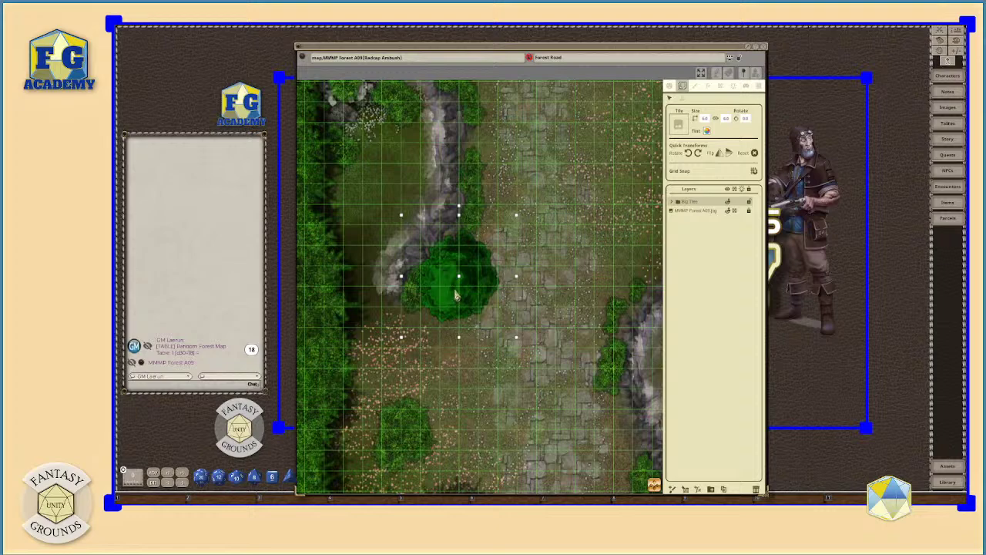
scroll(471, 312, "up", 5)
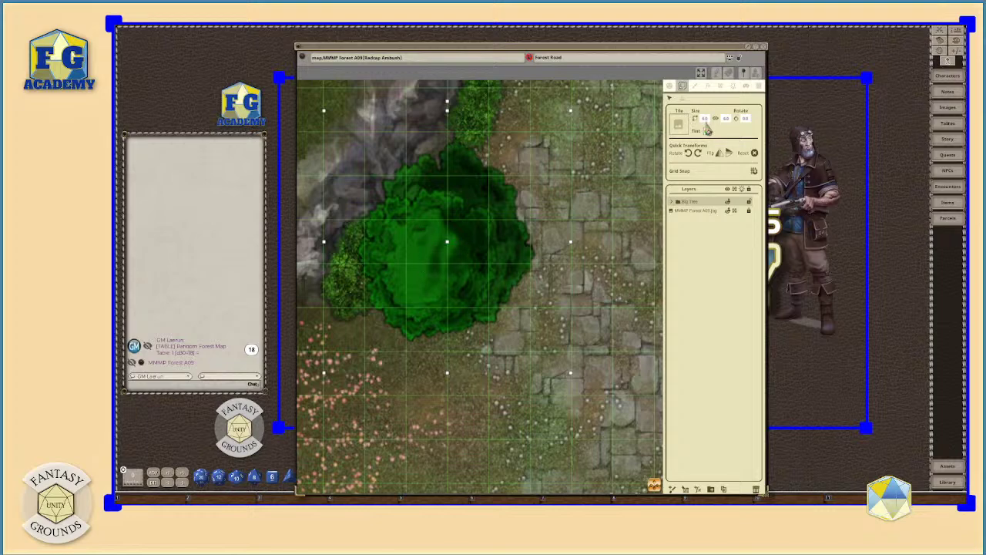
scroll(453, 253, "down", 1)
scroll(398, 245, "down", 3)
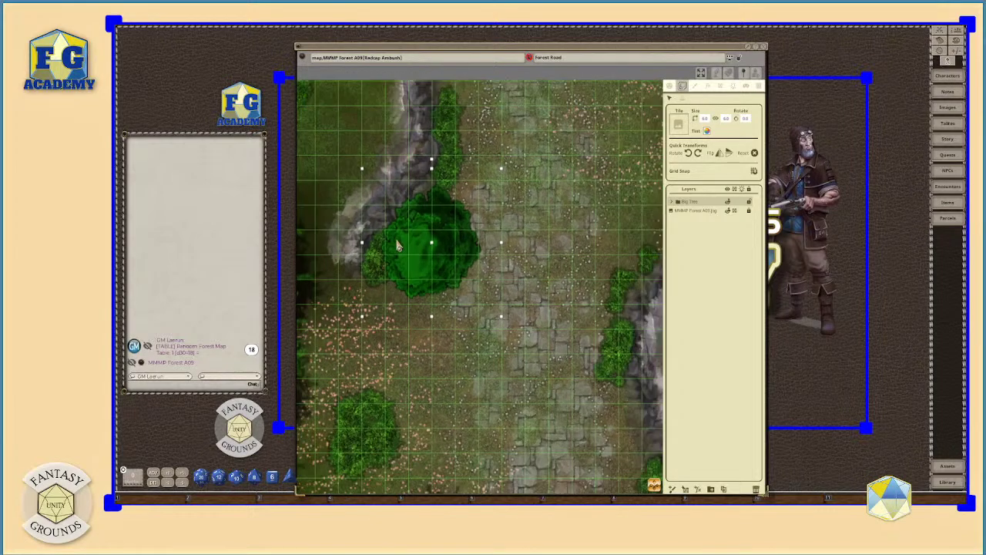
scroll(412, 258, "up", 3)
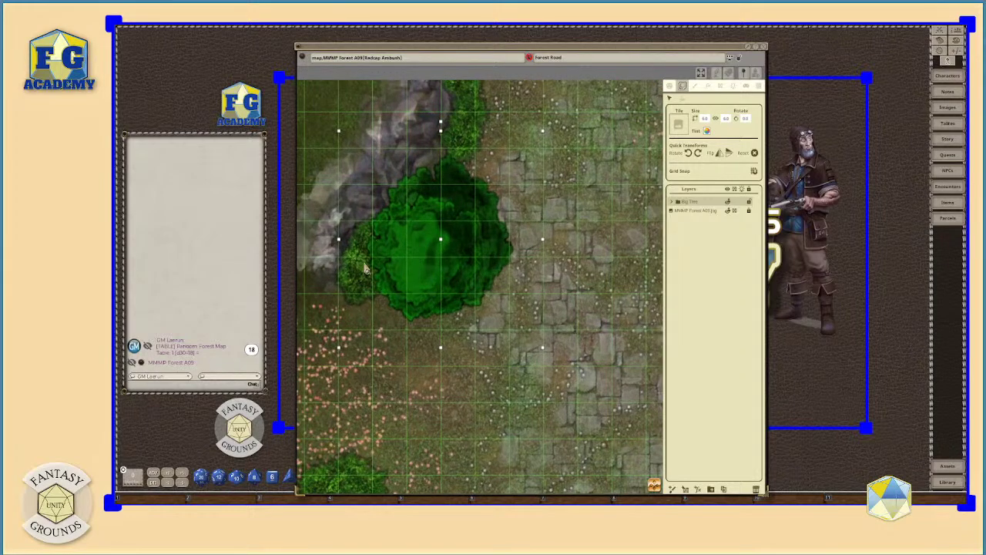
scroll(366, 245, "down", 6)
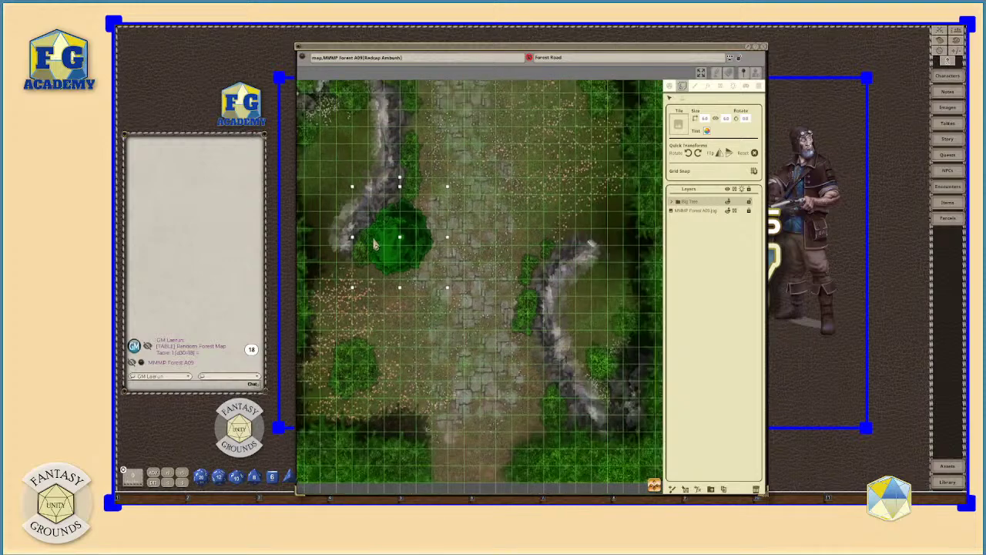
scroll(358, 267, "down", 1)
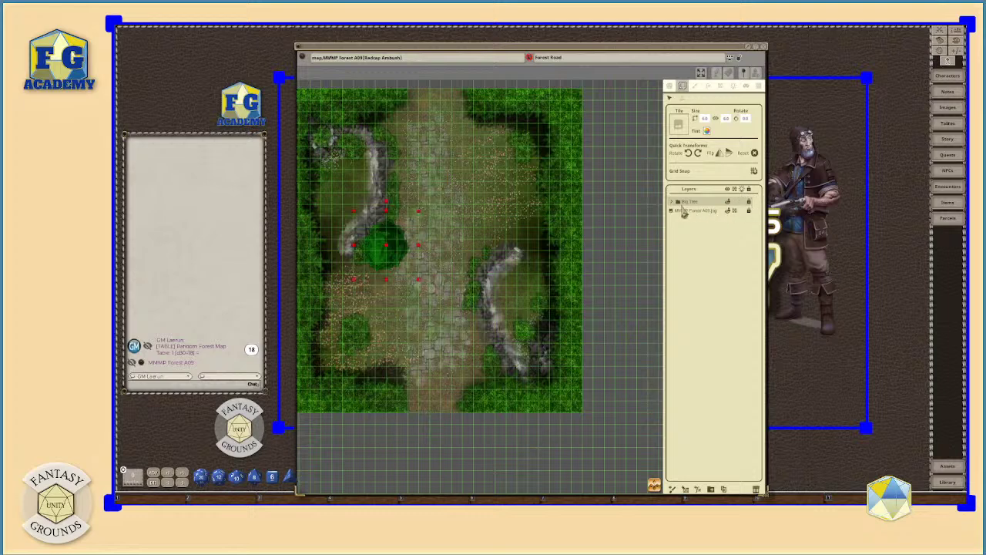
Step: Draw a circular terrain-type line-of-sight shape roughly the size of the tree, overlapping its canopy
left_click(722, 89)
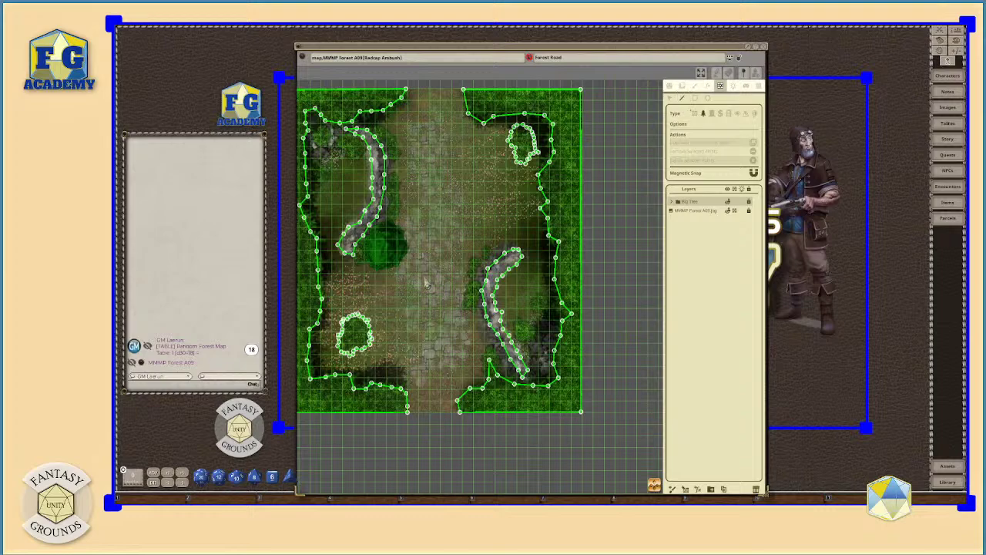
scroll(400, 256, "up", 5)
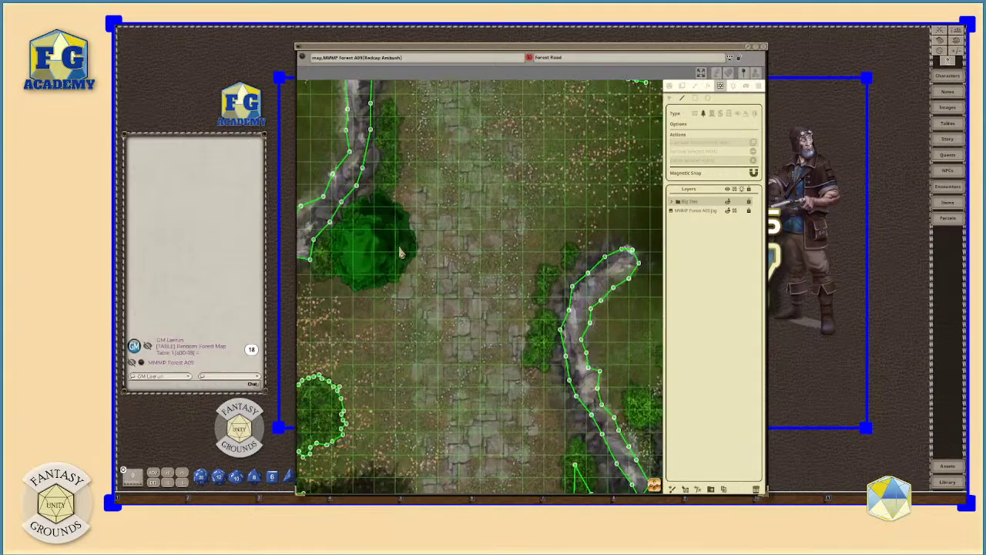
left_click(707, 97)
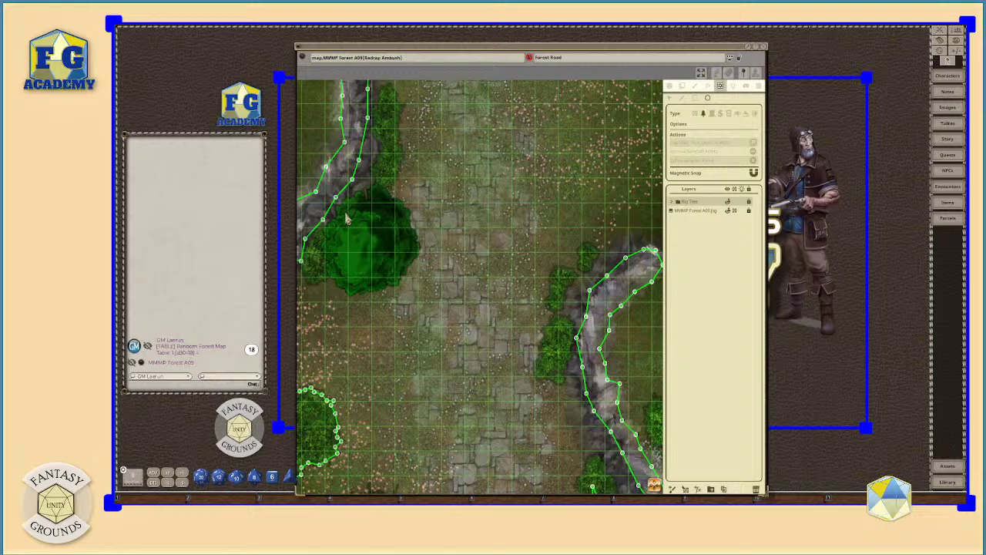
left_click_drag(347, 220, 447, 330)
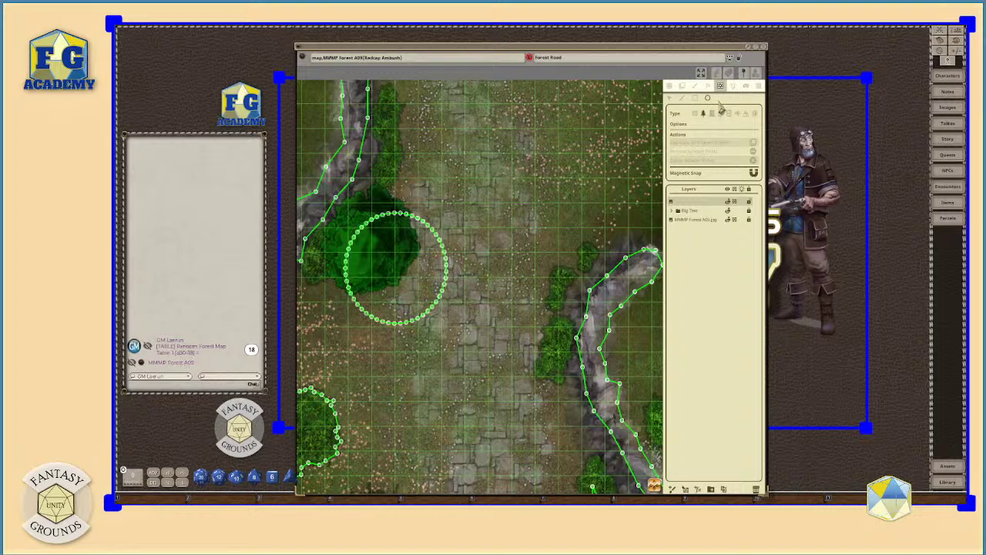
Step: Select the circular line-of-sight shape and move it over the tree so it surrounds the canopy
left_click(671, 98)
scroll(399, 222, "up", 3)
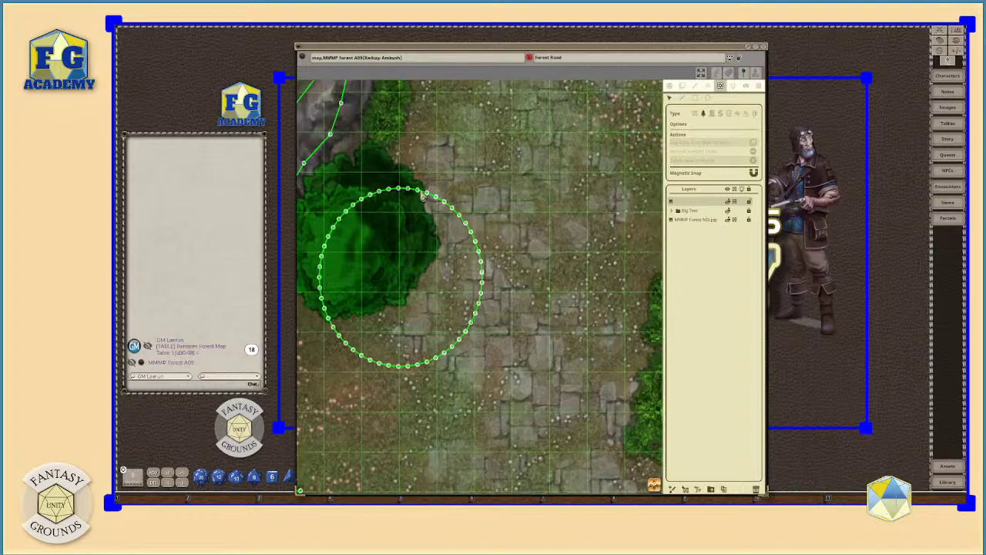
left_click(410, 196)
scroll(478, 245, "down", 3)
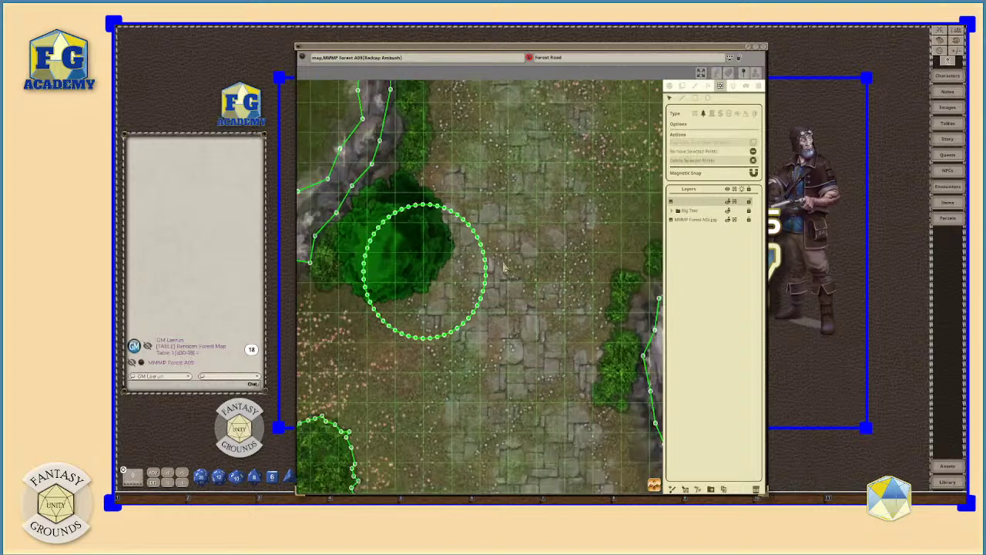
left_click_drag(449, 270, 422, 245)
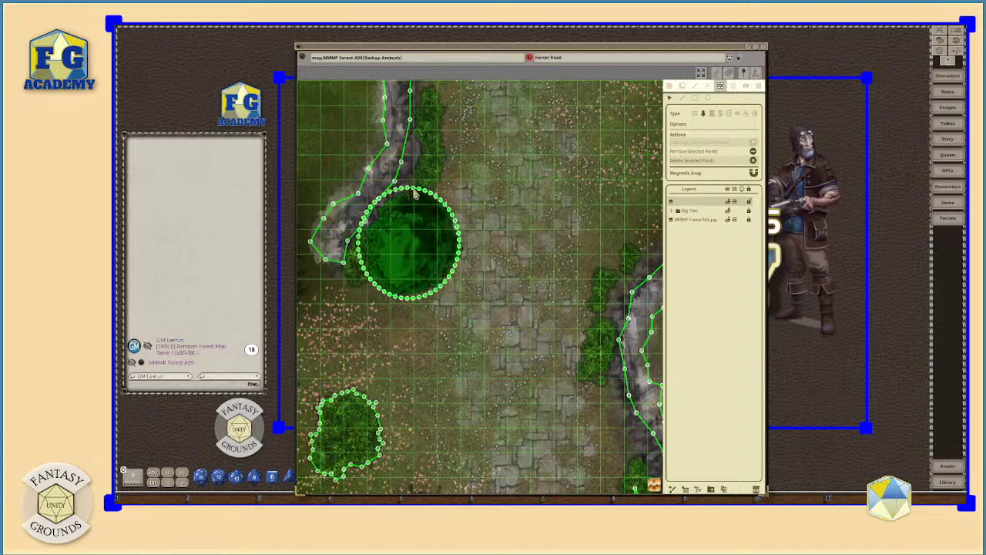
Step: Reselect the circular line-of-sight shape around the tree and delete it
left_click(415, 197)
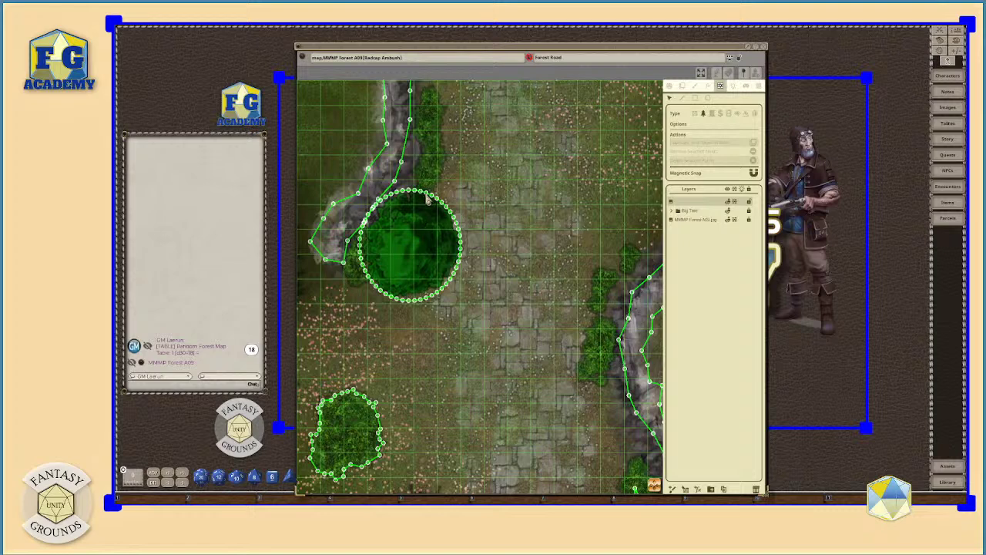
left_click(426, 199)
key("Delete")
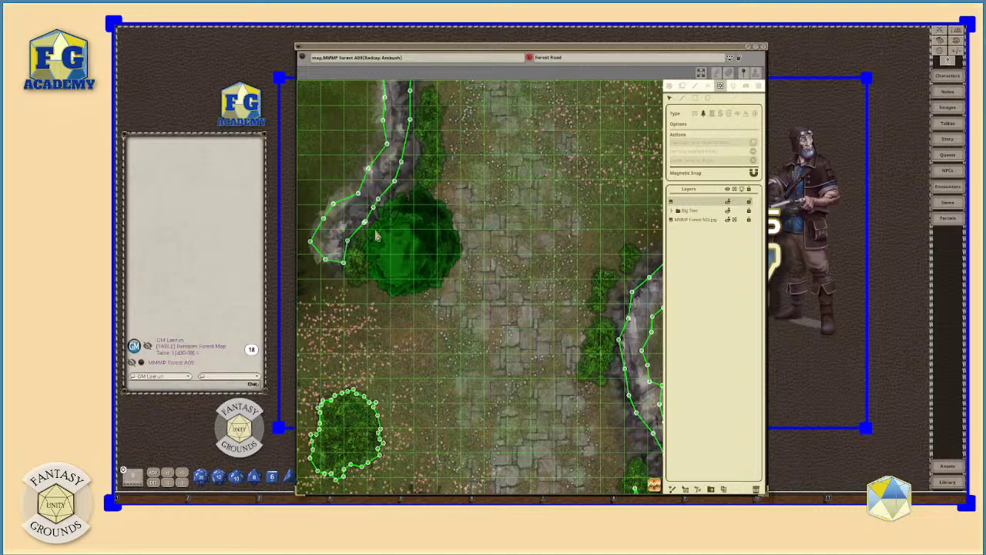
Step: Trace the tree's irregular canopy edge clockwise point by point with a closed terrain-type line-of-sight polygon
scroll(419, 202, "up", 2)
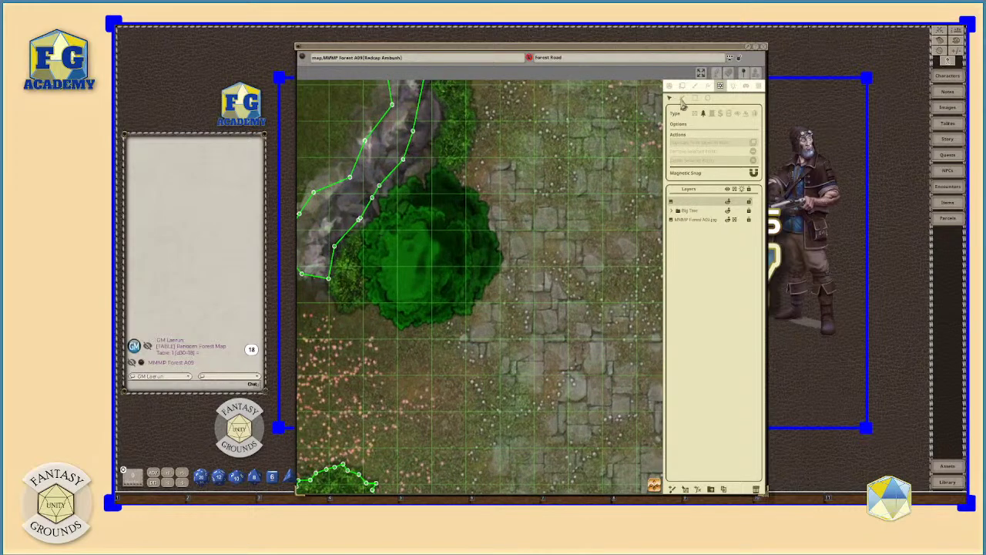
scroll(412, 223, "up", 2)
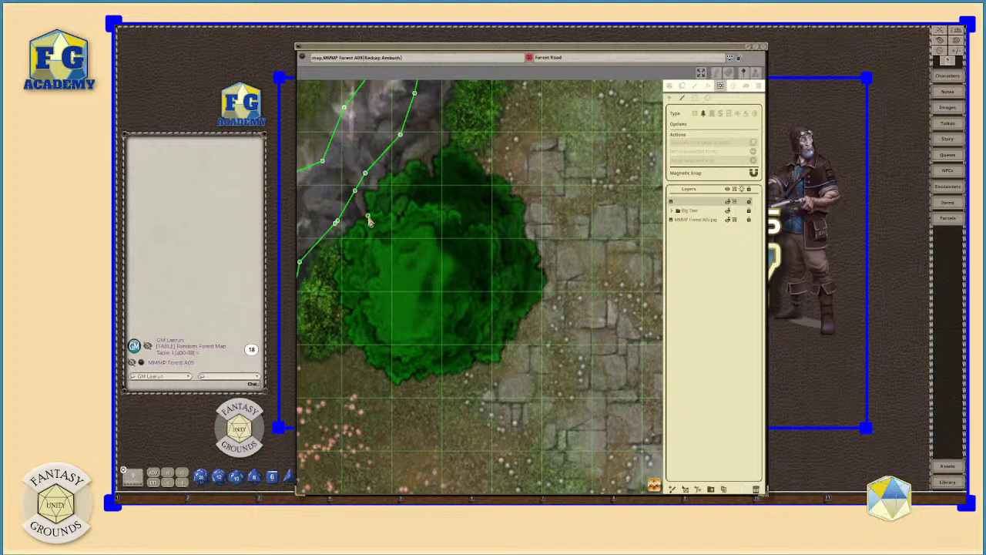
left_click(366, 191)
left_click(383, 179)
left_click(415, 164)
left_click(437, 184)
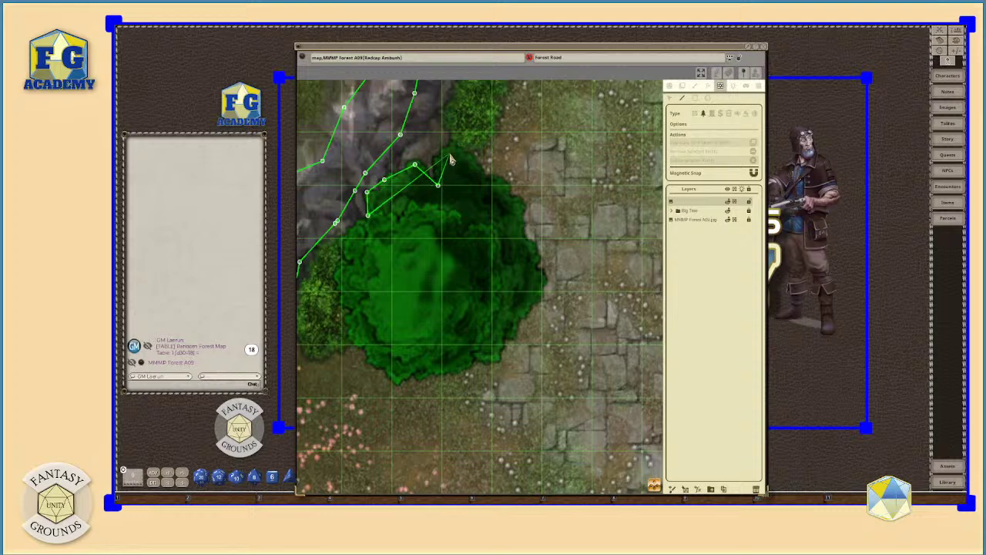
left_click(449, 155)
left_click(477, 168)
left_click(498, 190)
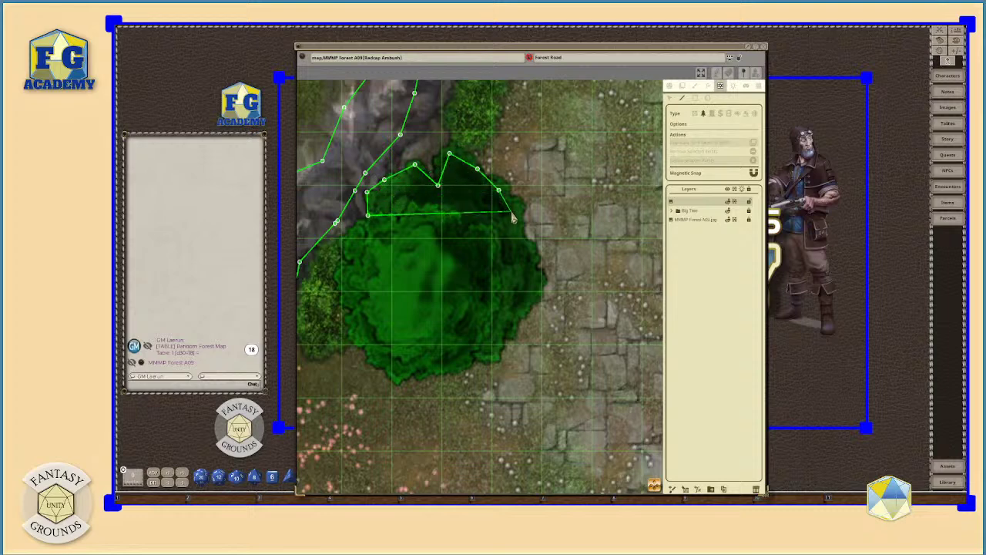
left_click(515, 218)
left_click(527, 258)
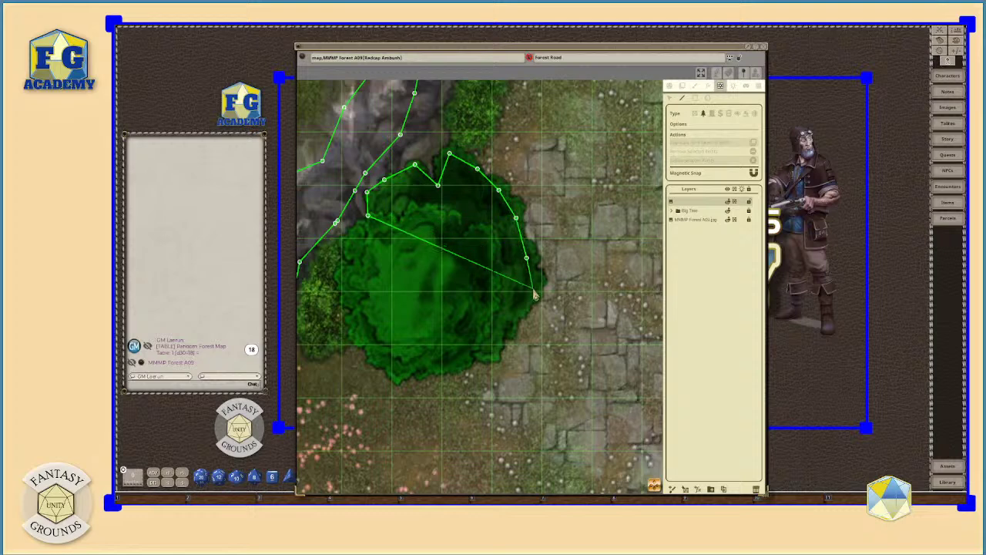
left_click(532, 289)
left_click(511, 324)
left_click(491, 349)
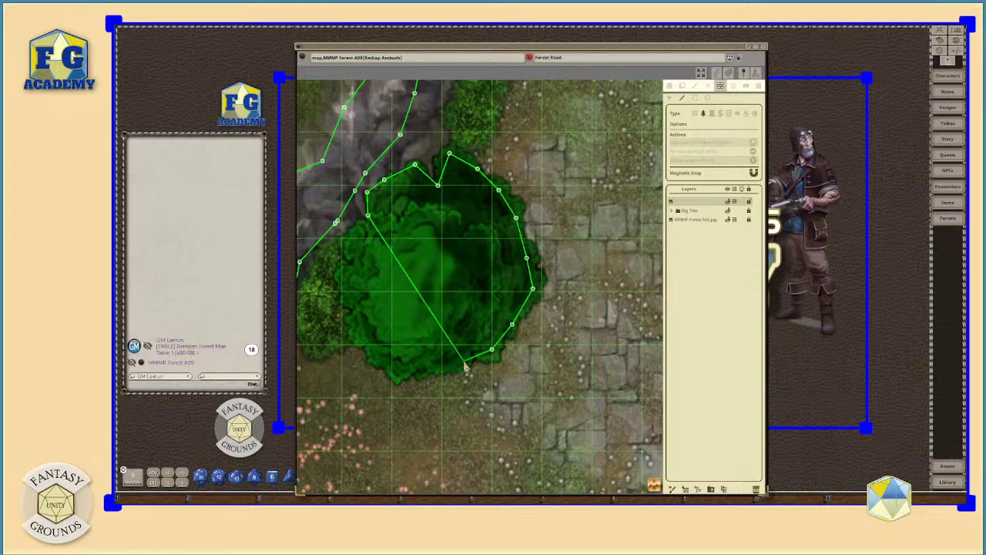
left_click(463, 361)
left_click(421, 371)
left_click(395, 376)
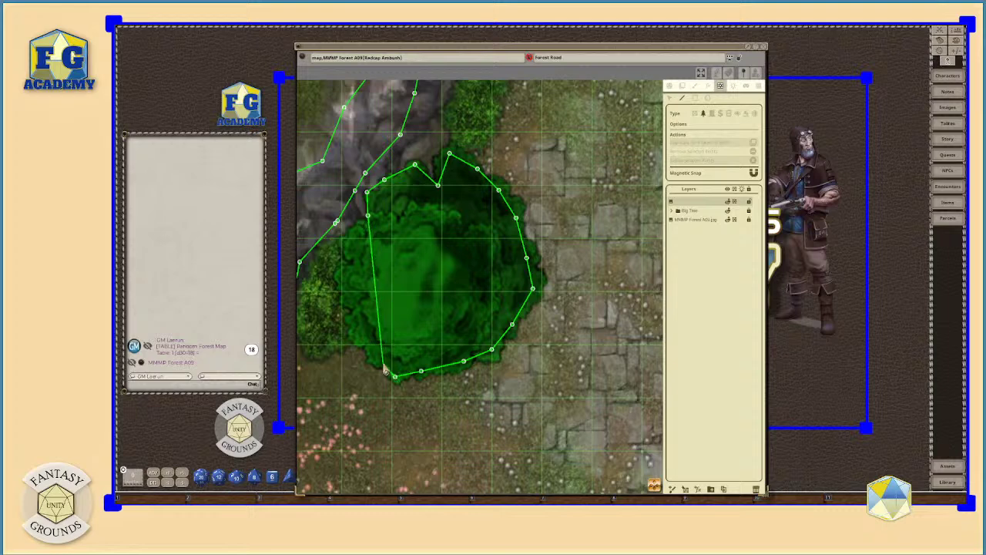
left_click(375, 359)
left_click(359, 340)
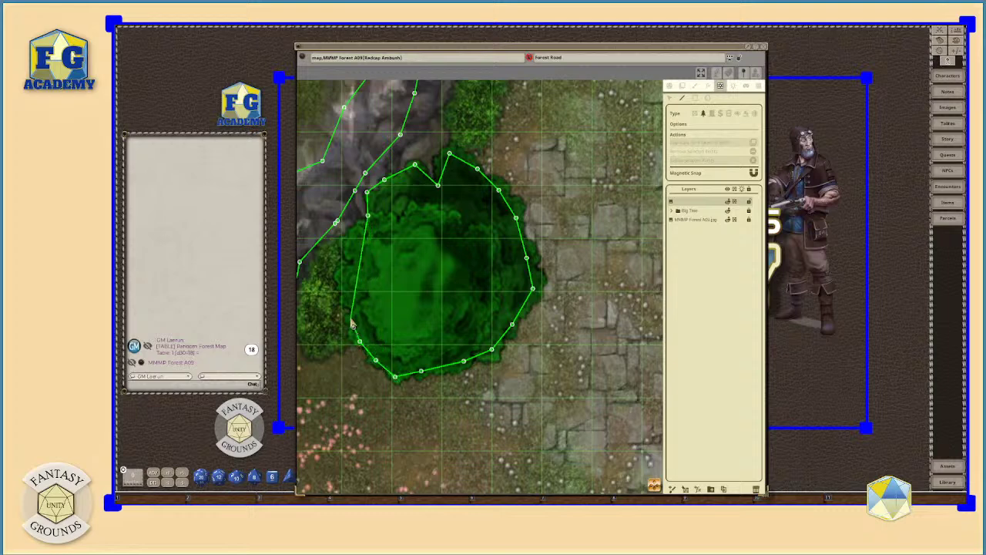
left_click(349, 317)
left_click(354, 305)
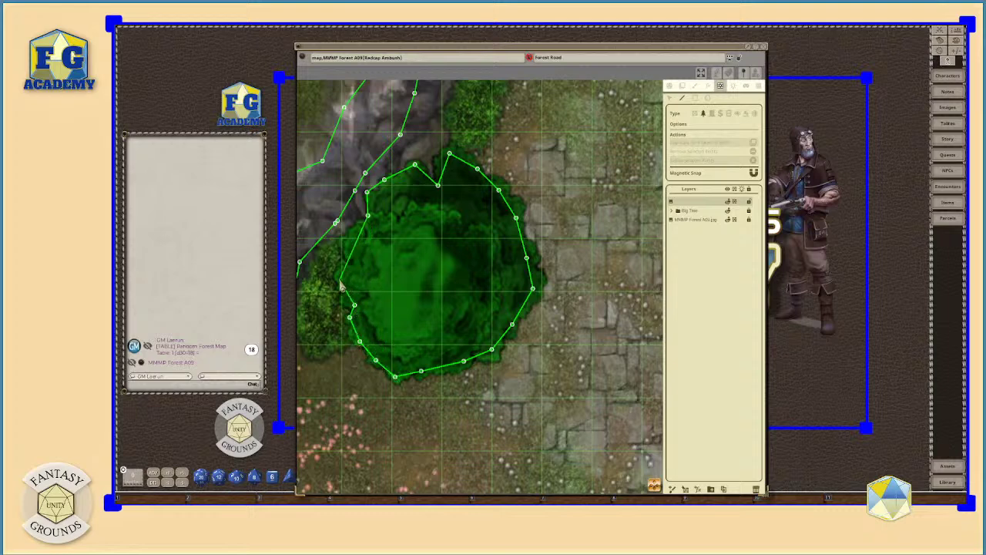
left_click(340, 279)
left_click(342, 269)
left_click(361, 266)
left_click(350, 252)
left_click(350, 236)
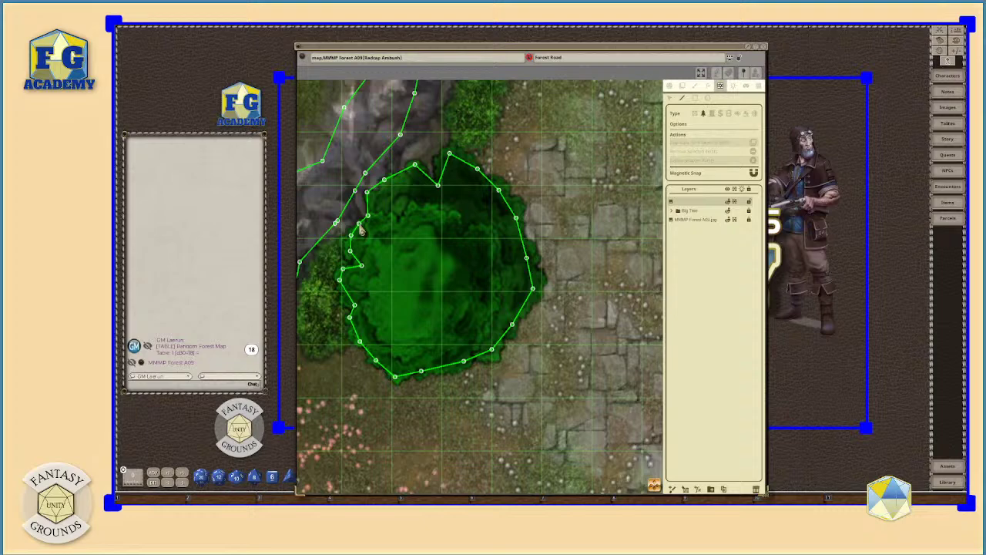
scroll(582, 116, "up", 3)
scroll(564, 193, "down", 3)
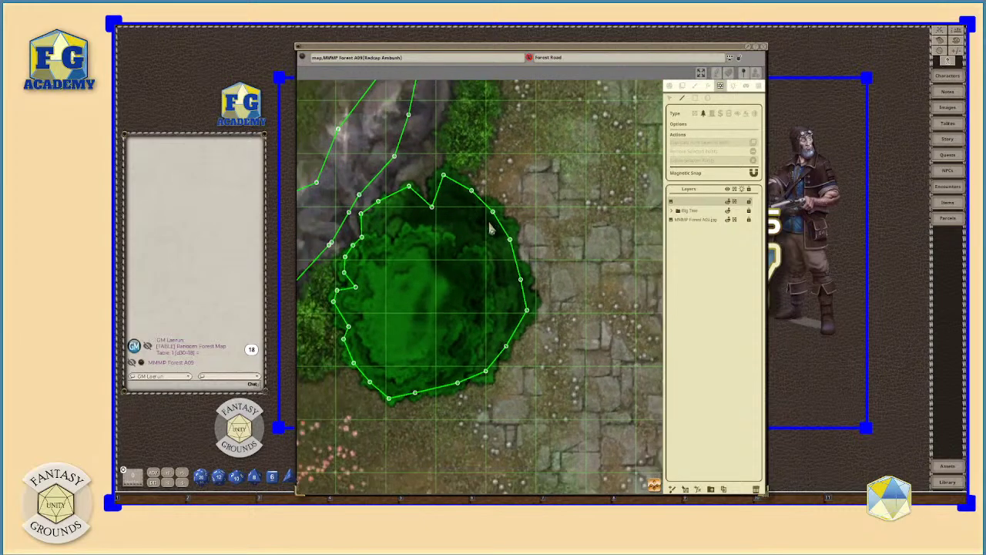
Step: Move the line-of-sight points along the upper canopy and its notch outward or inward to follow the tree's edge more closely
scroll(546, 256, "up", 1)
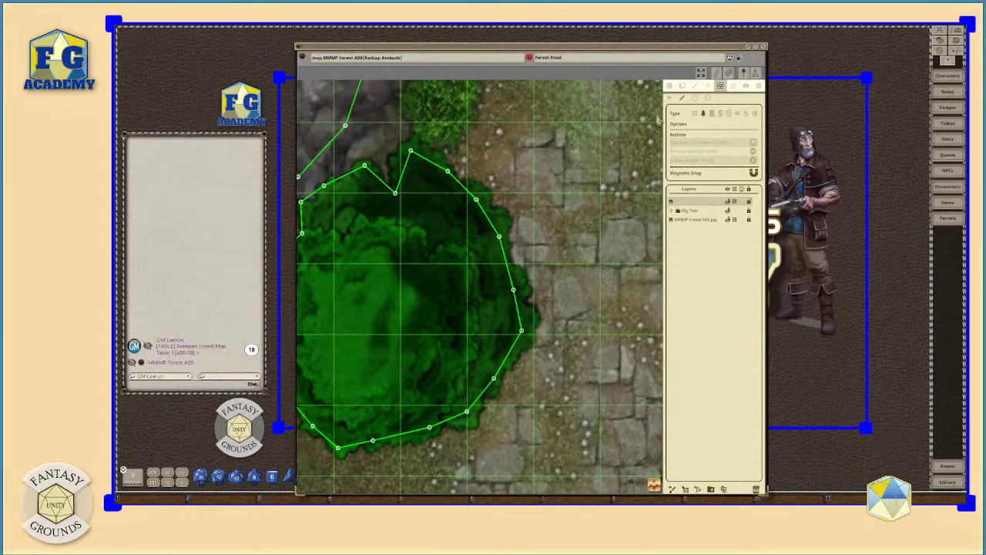
scroll(497, 197, "up", 1)
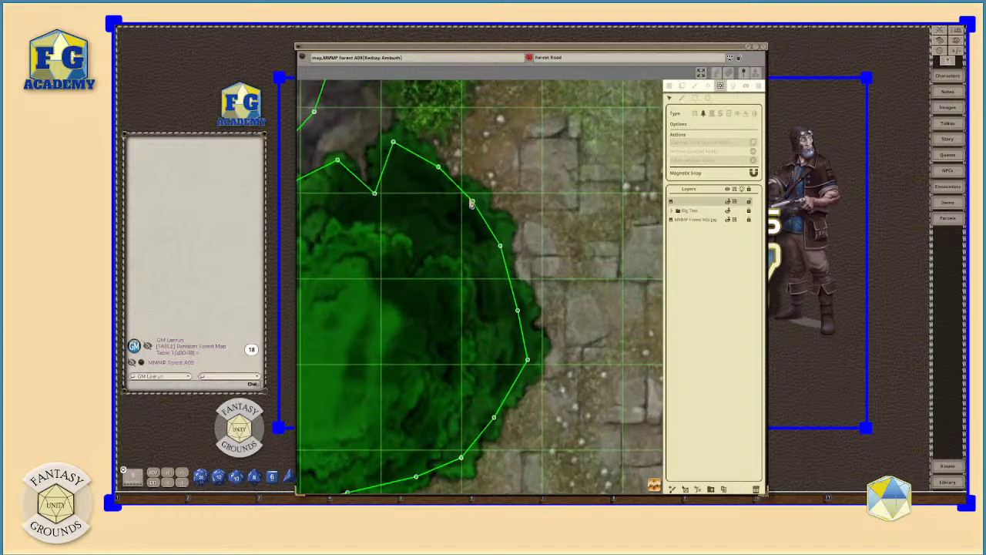
left_click_drag(473, 201, 482, 198)
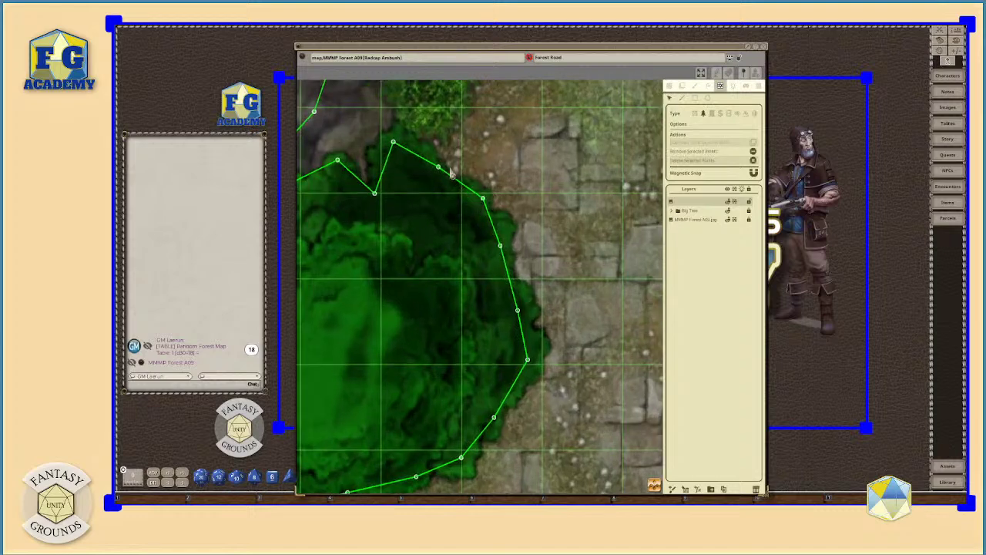
left_click_drag(439, 171, 444, 182)
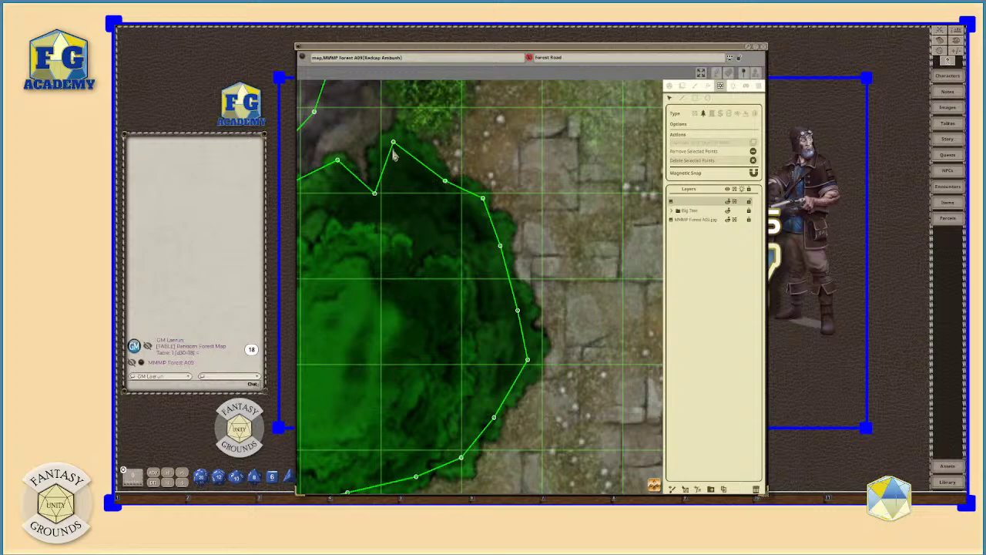
left_click_drag(397, 147, 407, 141)
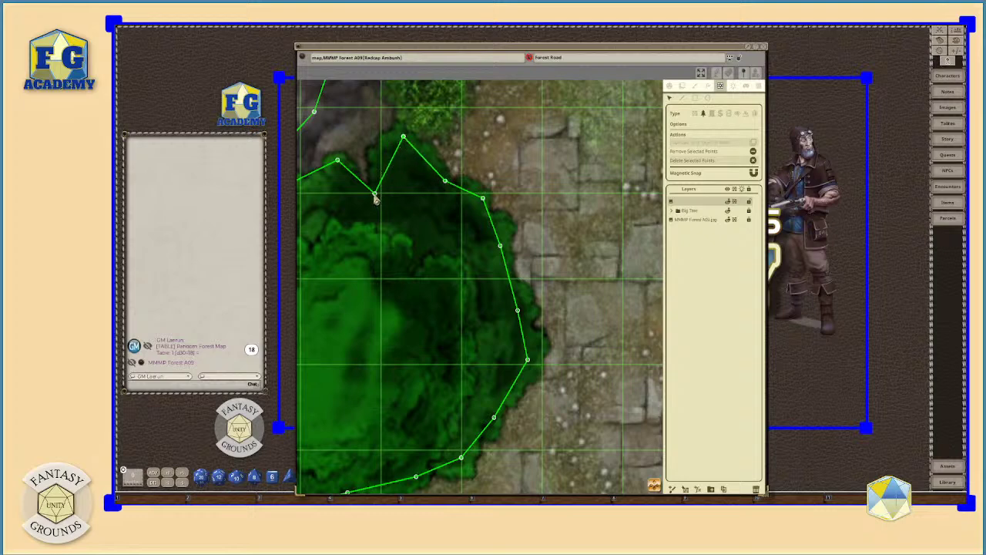
left_click_drag(375, 198, 377, 204)
Step: Adjust the line-of-sight points on the right and lower sides of the tree to fit the canopy outline
left_click_drag(517, 313, 532, 309)
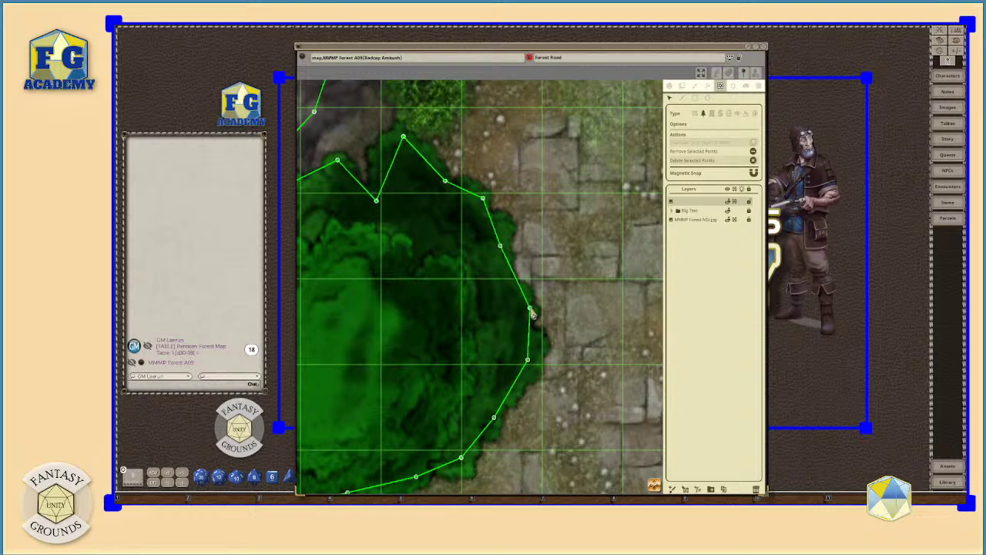
mouse_move(500, 247)
left_mouse_down()
mouse_move(495, 231)
mouse_move(503, 239)
left_mouse_up()
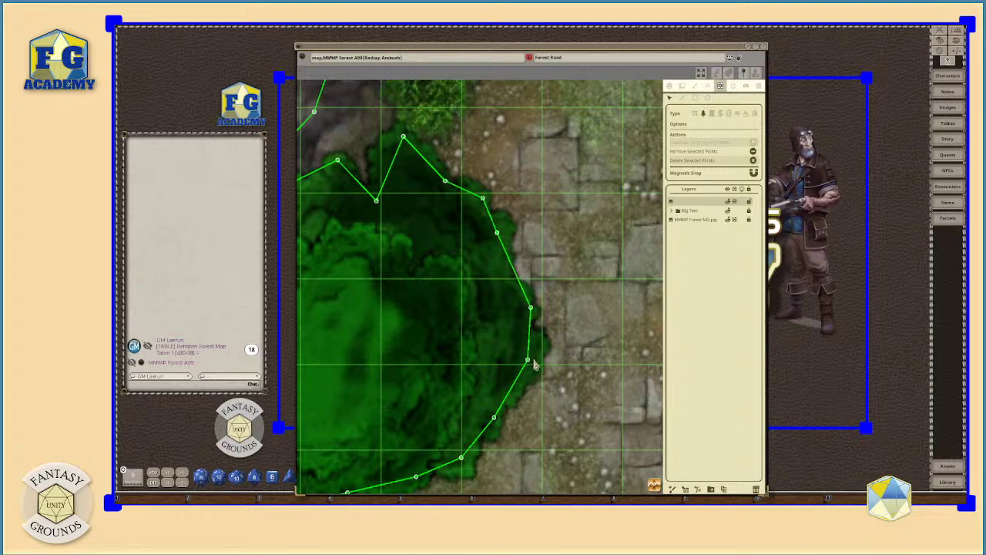
left_click_drag(530, 367, 535, 377)
scroll(493, 366, "down", 3)
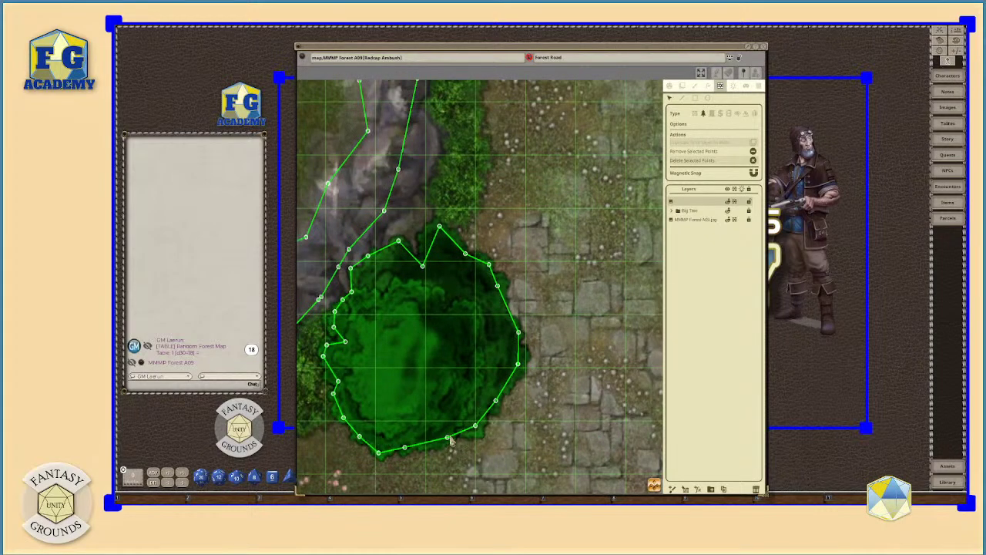
left_click_drag(448, 437, 426, 442)
Step: Fine-tune the two line-of-sight points around the notch at the top of the tree canopy
scroll(430, 387, "down", 1)
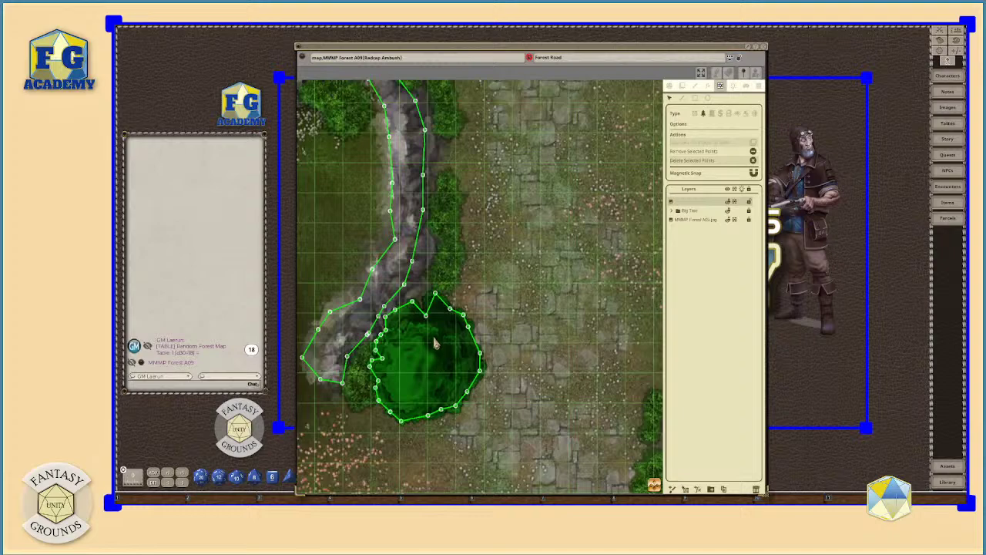
scroll(433, 338, "up", 2)
left_click_drag(423, 309, 417, 303)
left_click_drag(439, 272, 438, 273)
Step: Examine the line-of-sight outlines of the tree, walls, bushes and forest border across the whole map
scroll(451, 342, "down", 5)
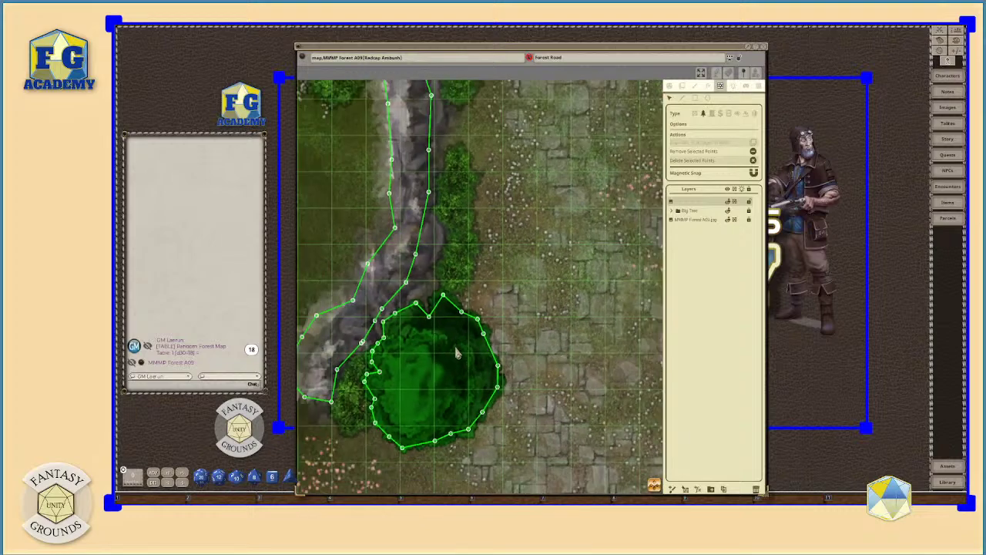
scroll(458, 357, "down", 4)
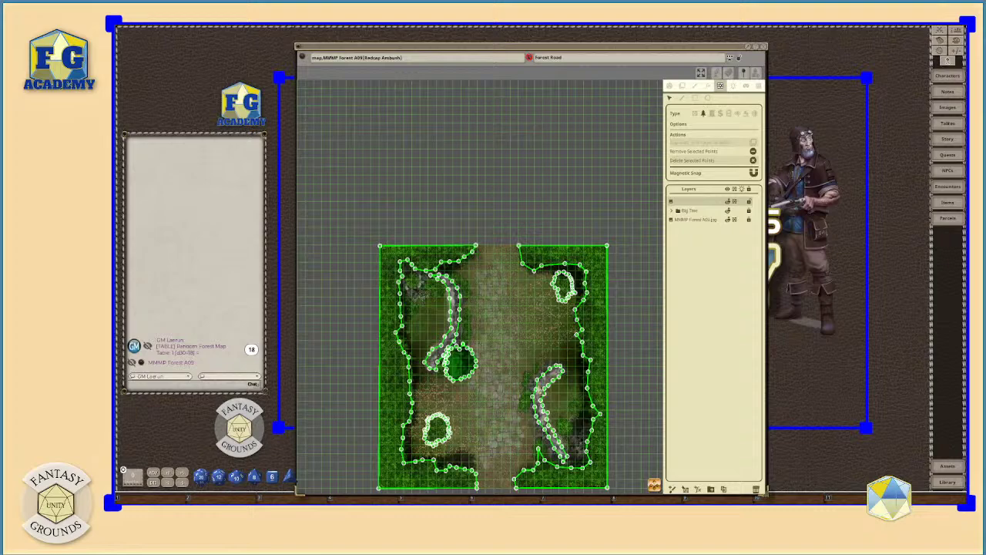
left_click_drag(655, 493, 552, 436)
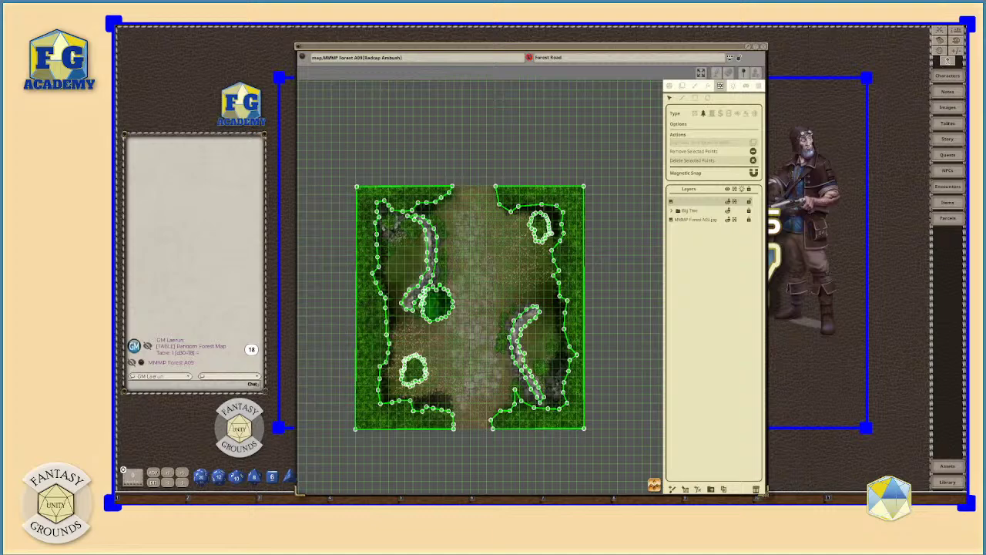
scroll(528, 356, "up", 3)
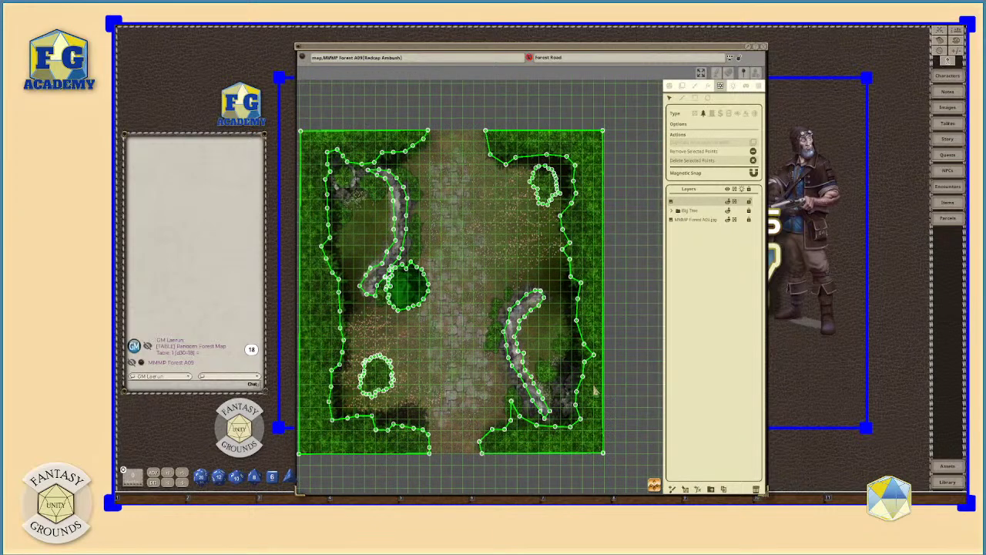
scroll(560, 395, "up", 4)
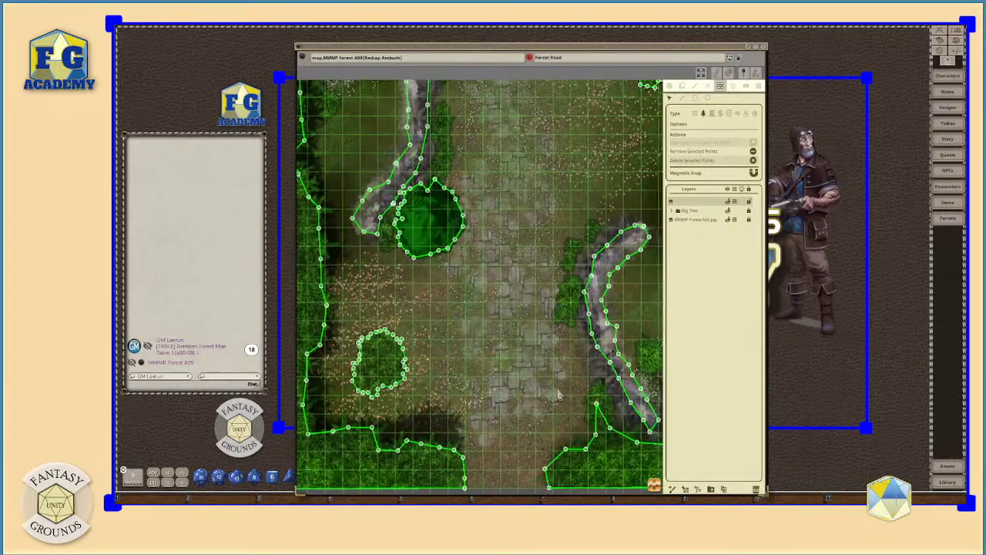
scroll(559, 395, "down", 3)
scroll(560, 395, "up", 4)
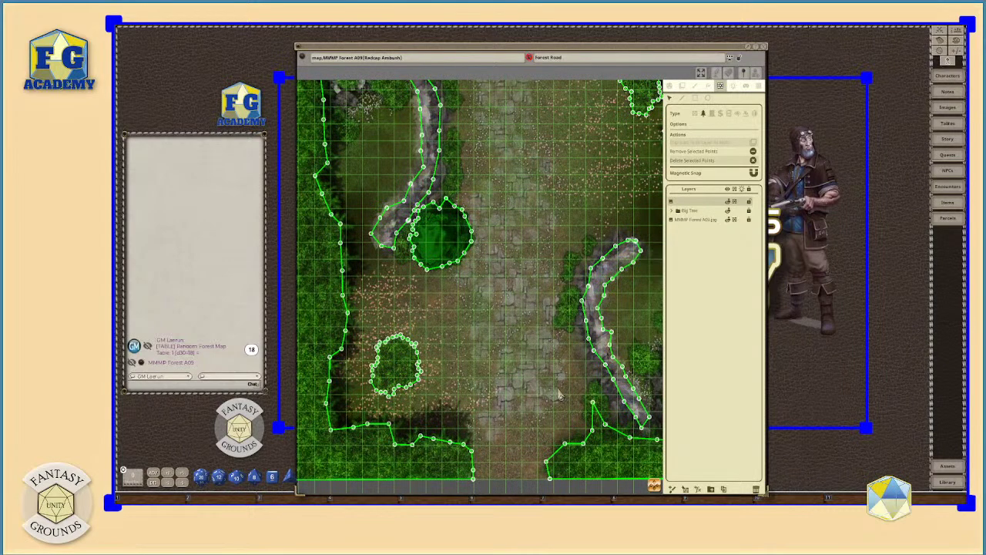
scroll(560, 395, "down", 1)
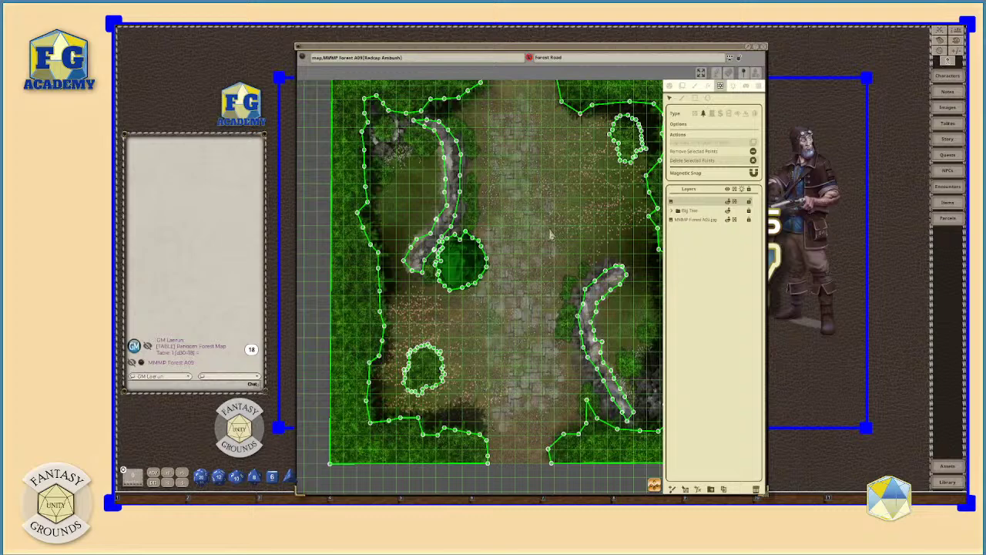
Step: Test the lighting toggle and enable line of sight for the map, leaving lighting and player vision preview off
left_click(670, 85)
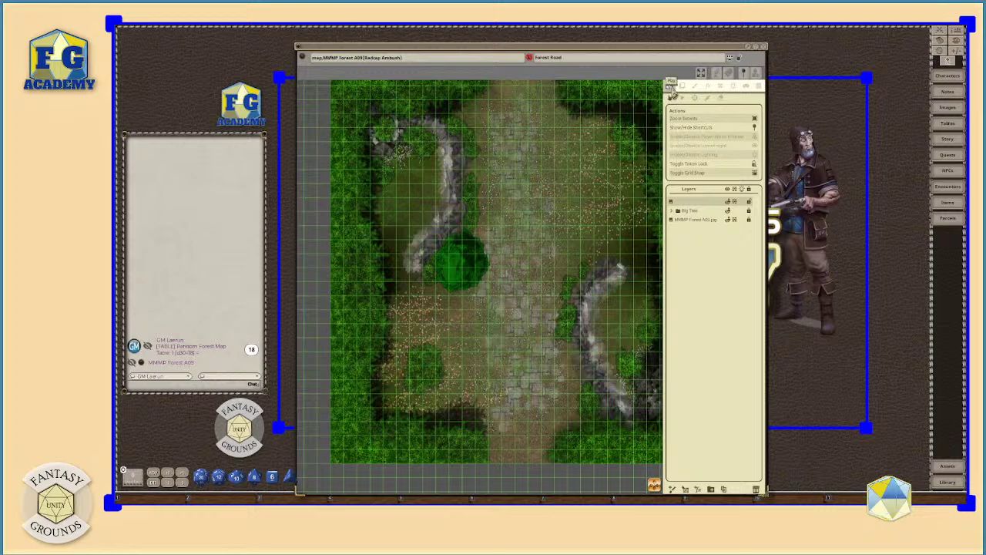
left_click(756, 158)
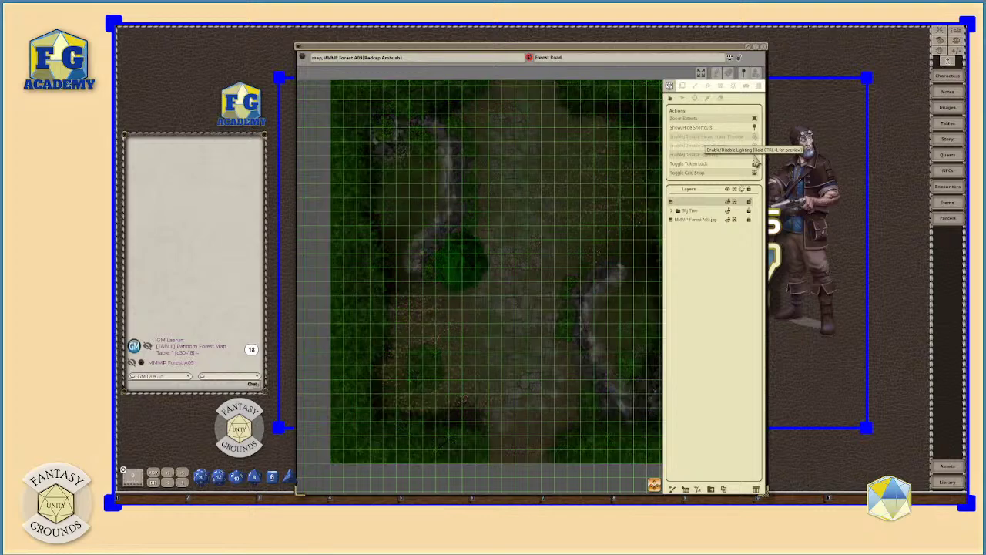
left_click(755, 160)
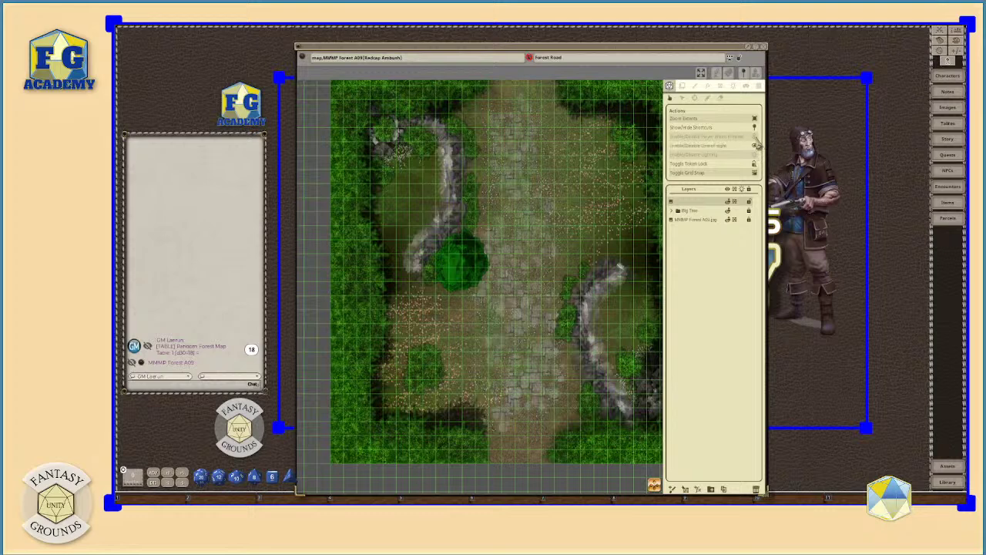
left_click(756, 138)
left_click(757, 145)
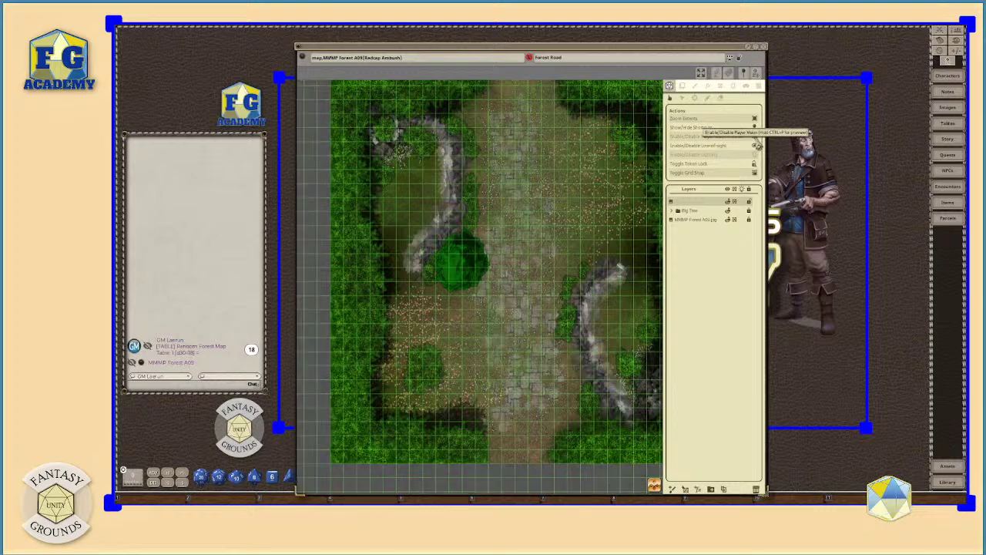
left_click(757, 144)
left_click(757, 144)
Step: Enable lighting for the forest map
scroll(586, 273, "down", 2)
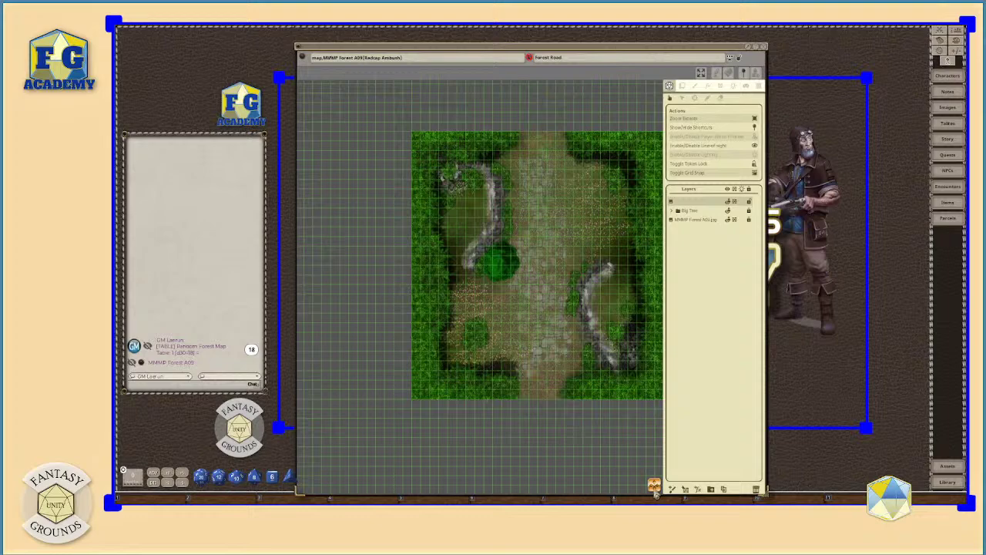
scroll(542, 387, "up", 2)
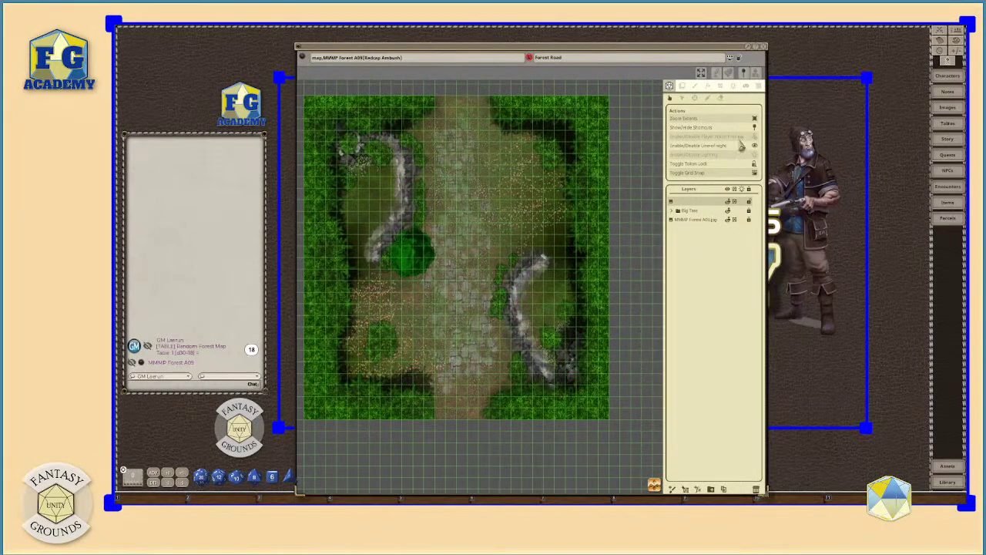
scroll(454, 254, "down", 1)
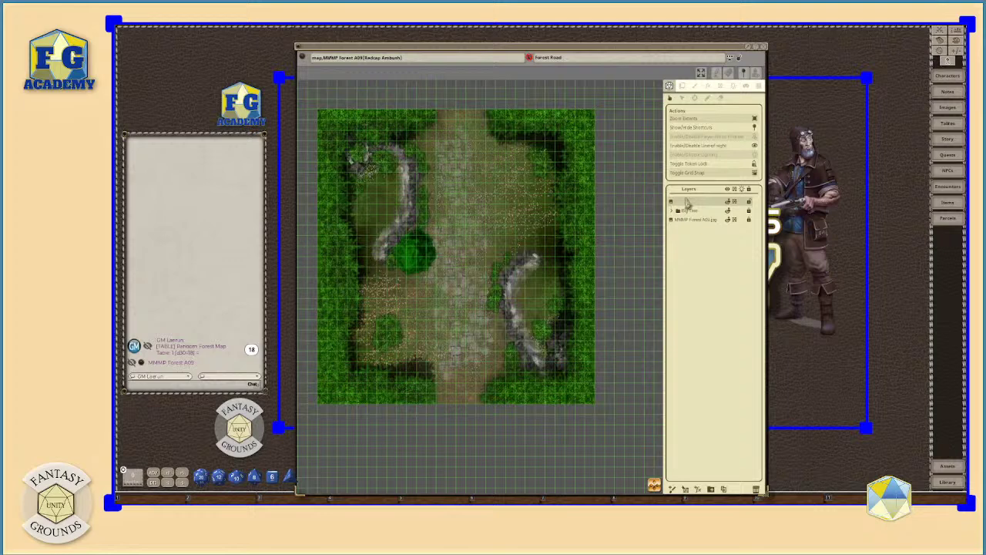
left_click(708, 157)
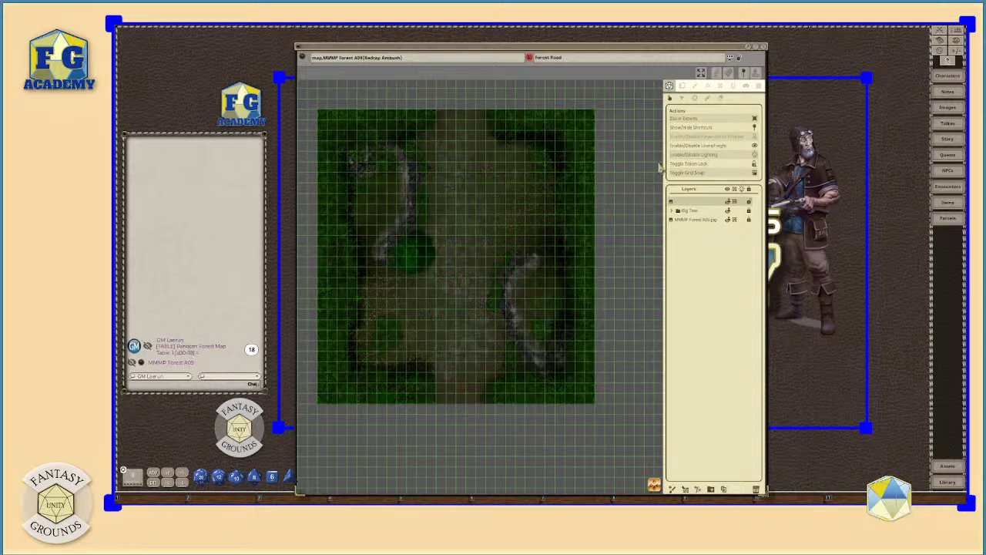
scroll(447, 273, "up", 2)
scroll(452, 272, "down", 1)
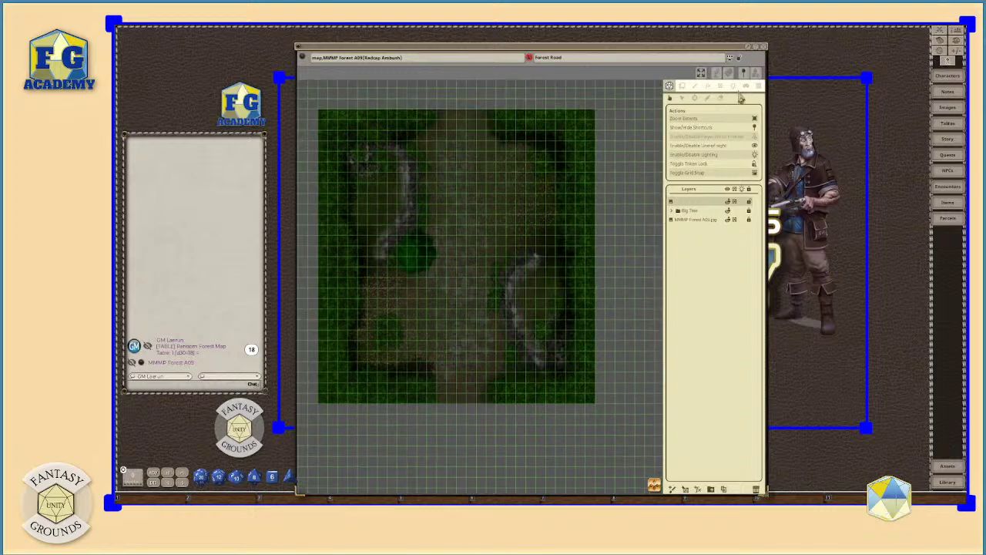
Step: Apply a preset to the map's ambient light that brightens the scene and turns on shadows
left_click(733, 88)
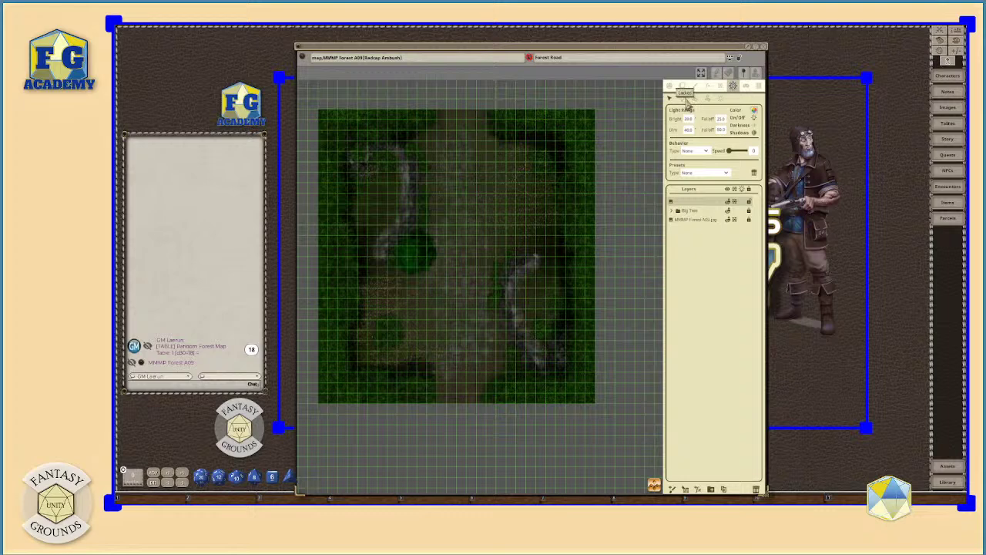
left_click(721, 100)
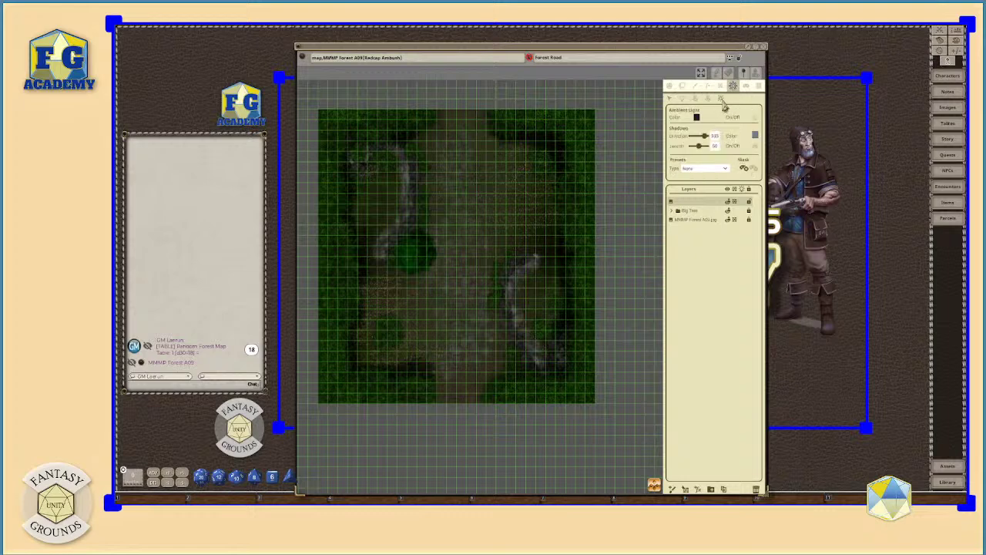
left_click(728, 170)
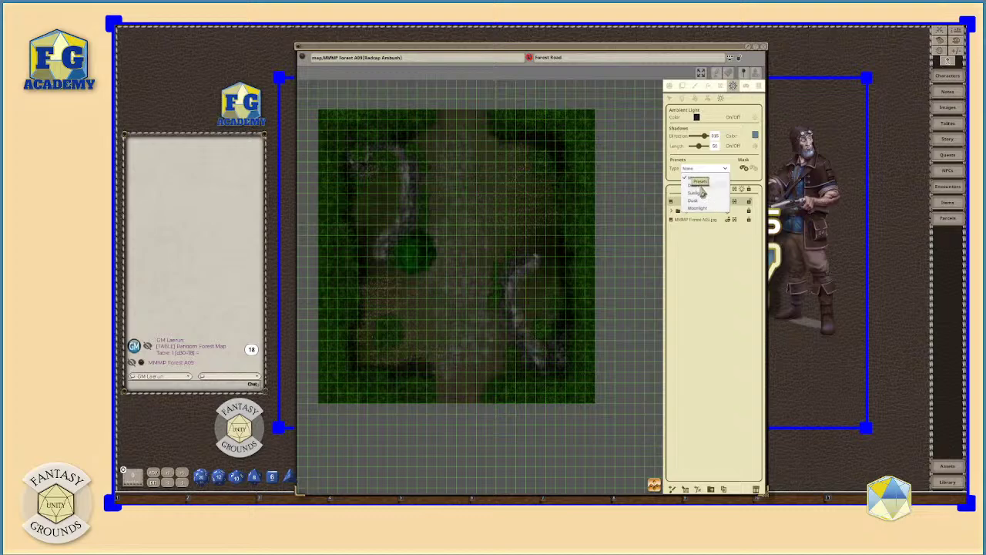
left_click(701, 192)
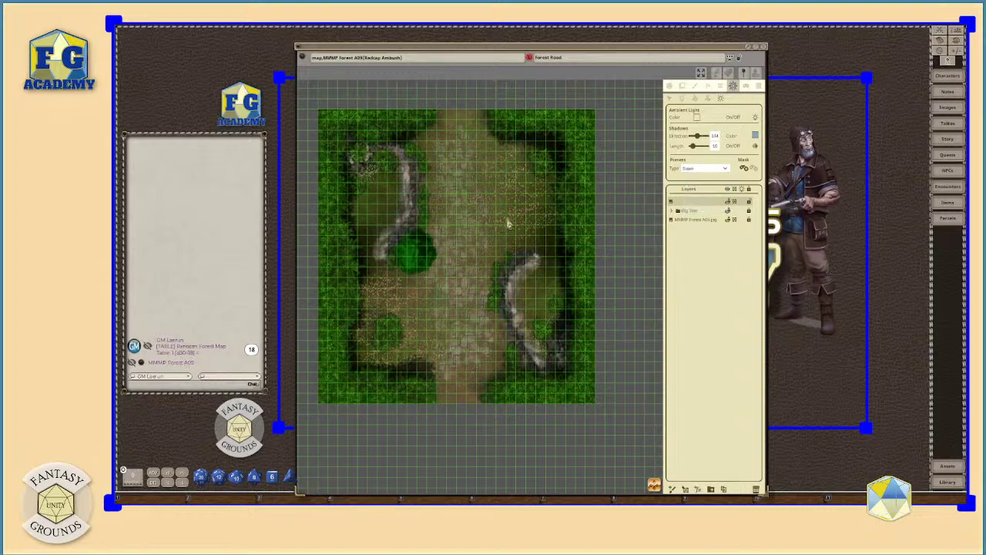
scroll(508, 221, "down", 2)
scroll(506, 222, "up", 1)
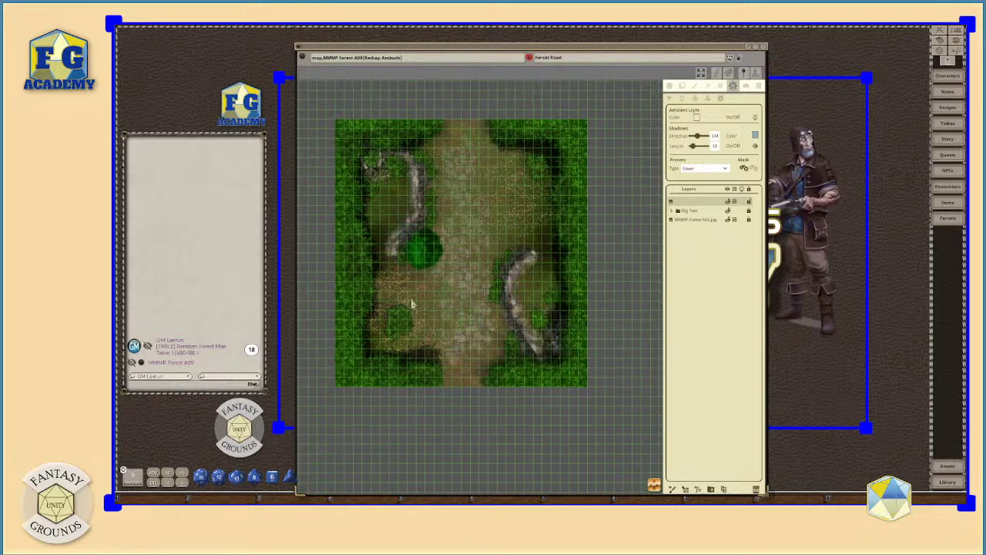
Step: Sweep the ambient shadow direction to its low end and back up to a high angle, and slightly increase the shadow length
mouse_move(700, 137)
left_mouse_down()
mouse_move(681, 140)
mouse_move(693, 137)
mouse_move(690, 145)
left_mouse_up()
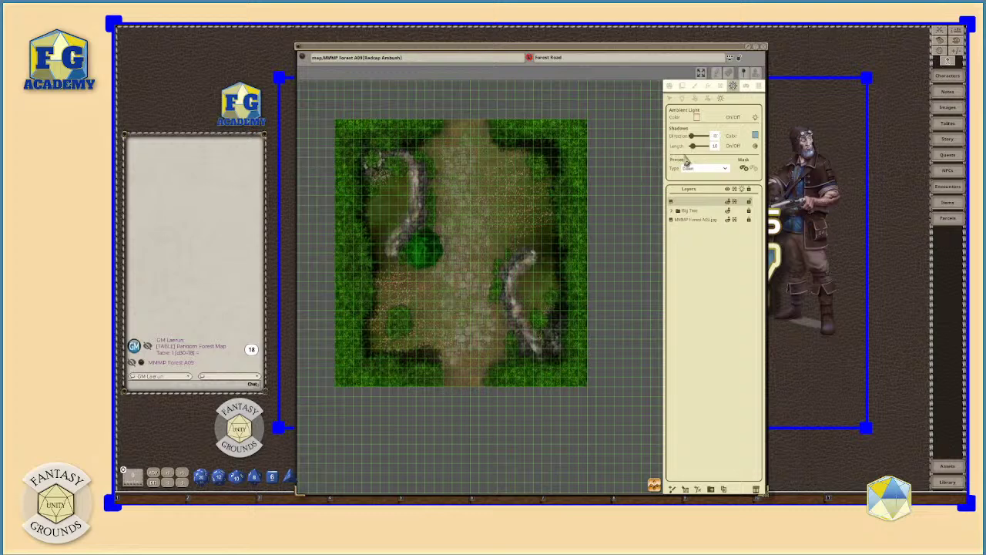
mouse_move(690, 150)
left_mouse_down()
mouse_move(714, 146)
mouse_move(707, 152)
left_mouse_up()
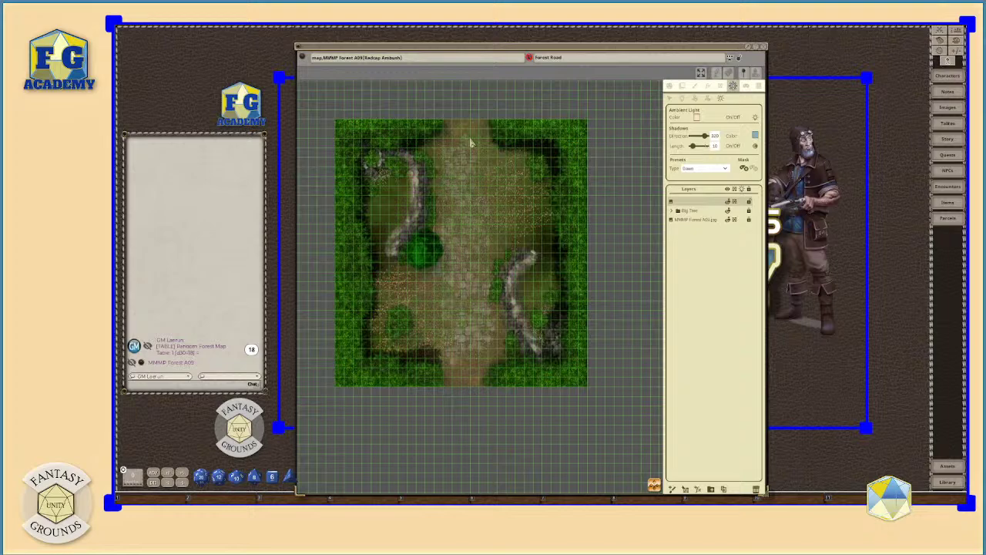
scroll(458, 254, "up", 1)
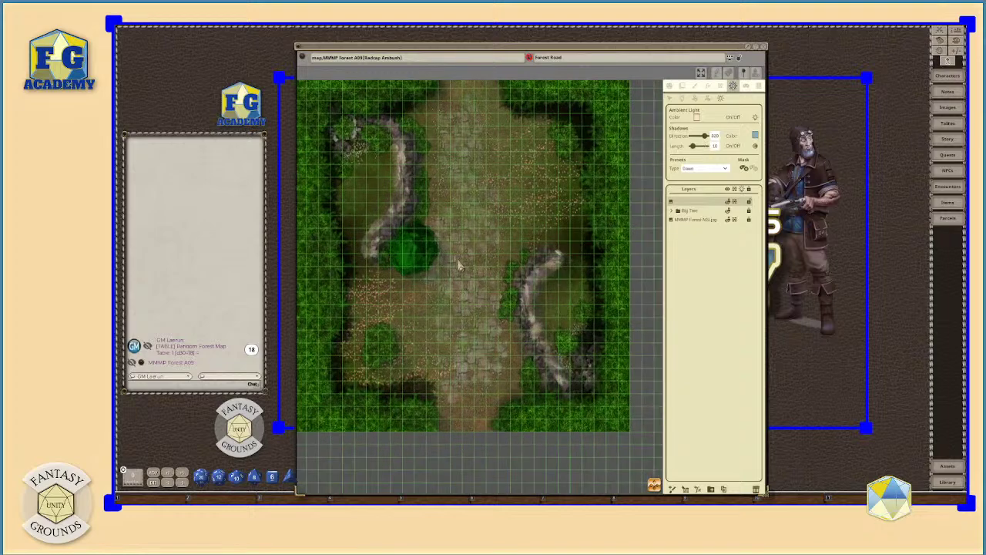
scroll(440, 270, "down", 1)
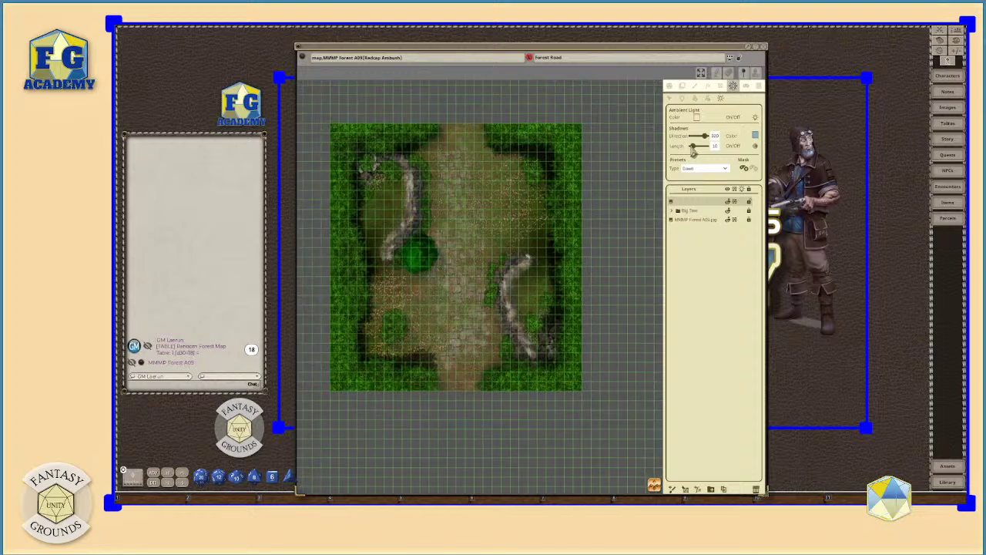
left_click_drag(693, 152, 697, 155)
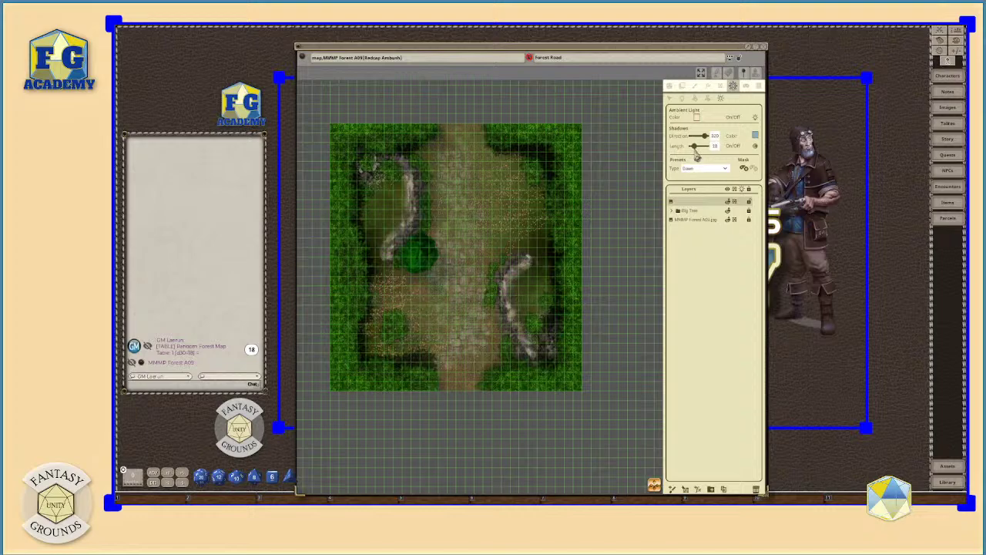
Step: Try the ambient light's mask options and examine how the shadows fall around the walls and tree on the forest map
scroll(449, 262, "up", 3)
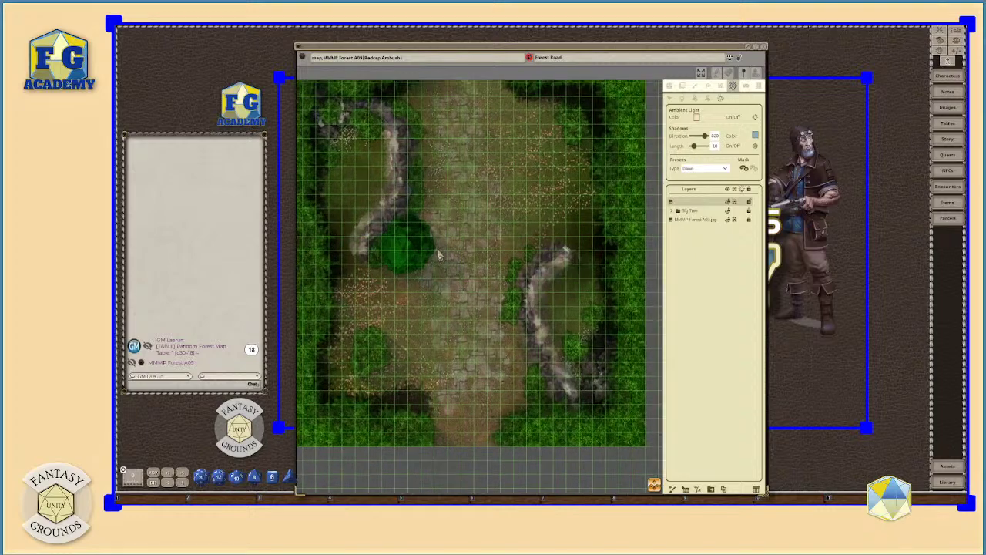
scroll(477, 273, "down", 2)
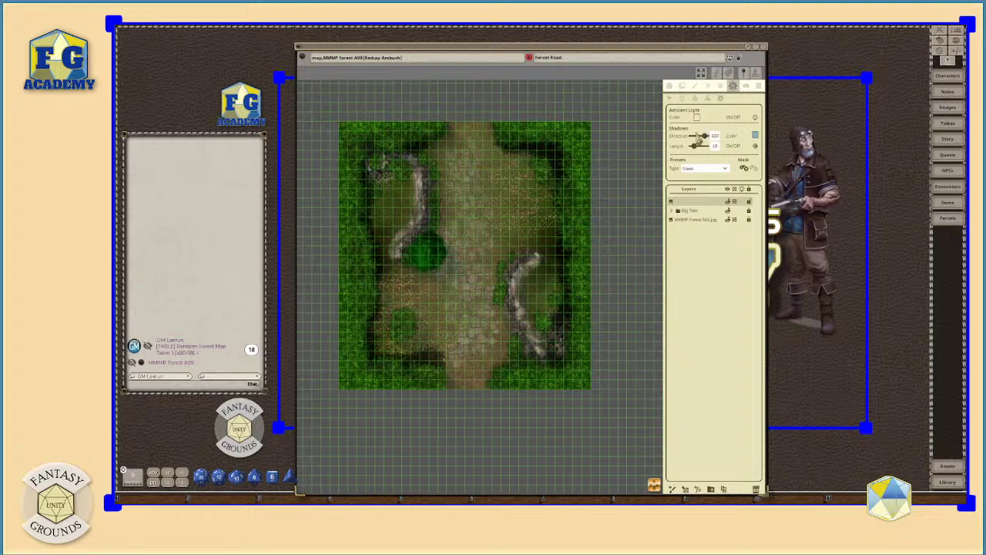
left_click(746, 172)
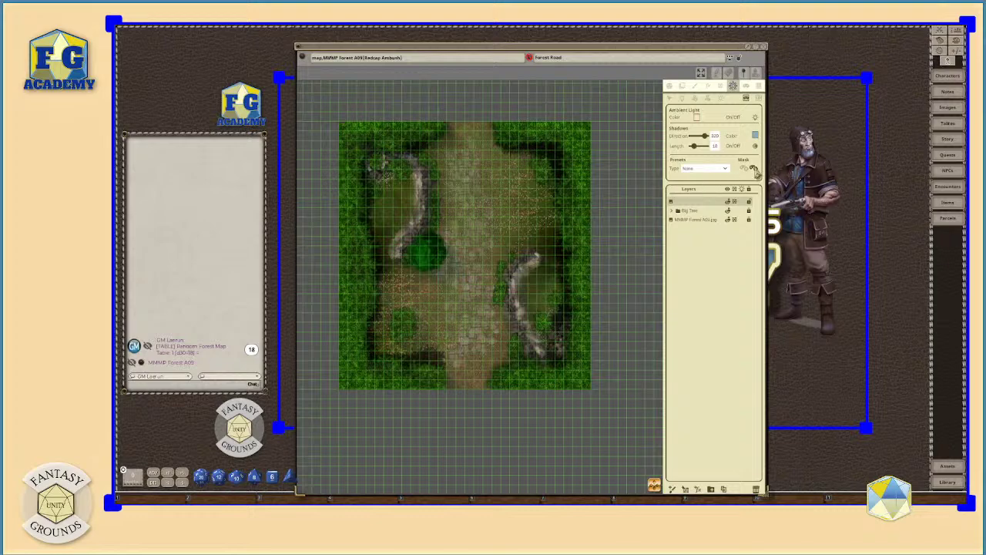
scroll(427, 246, "up", 3)
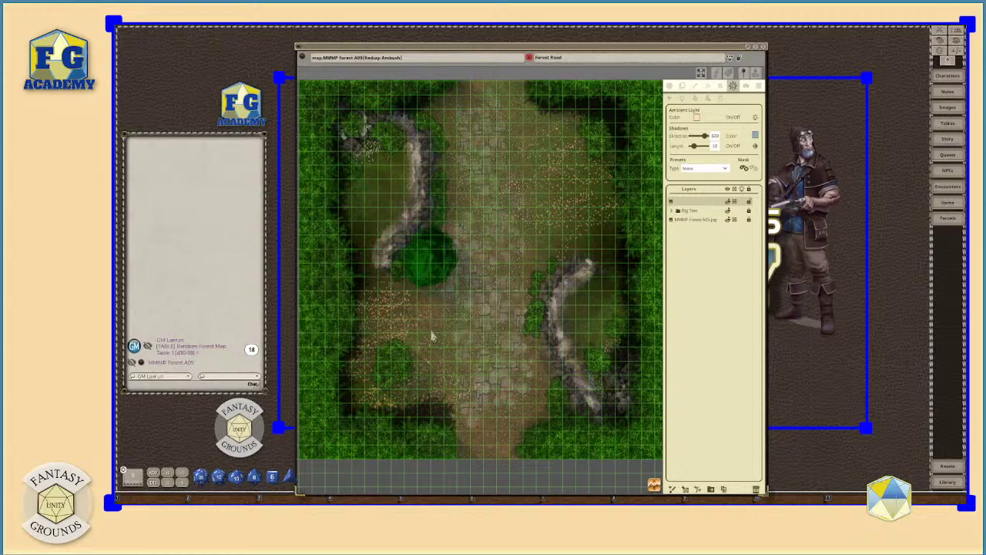
scroll(431, 336, "down", 2)
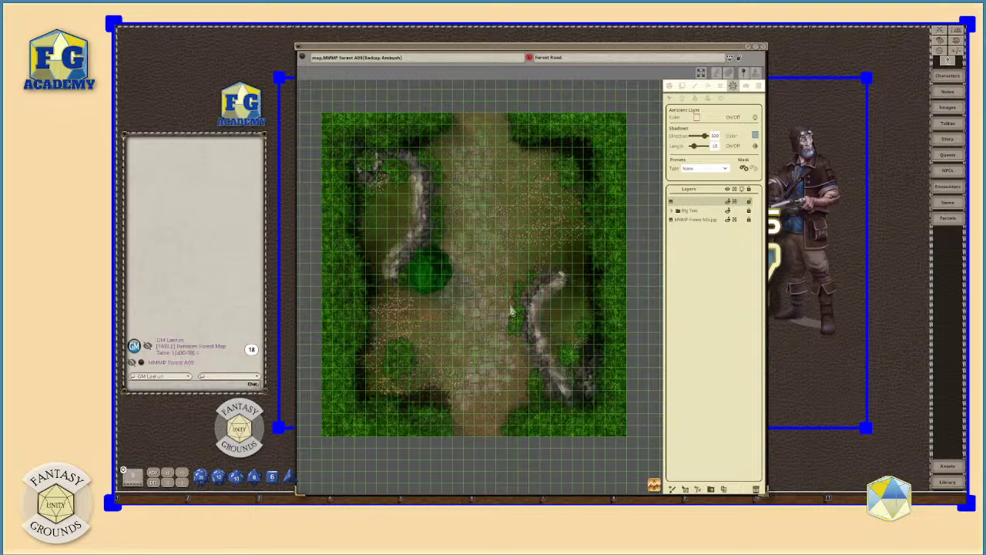
scroll(466, 325, "up", 3)
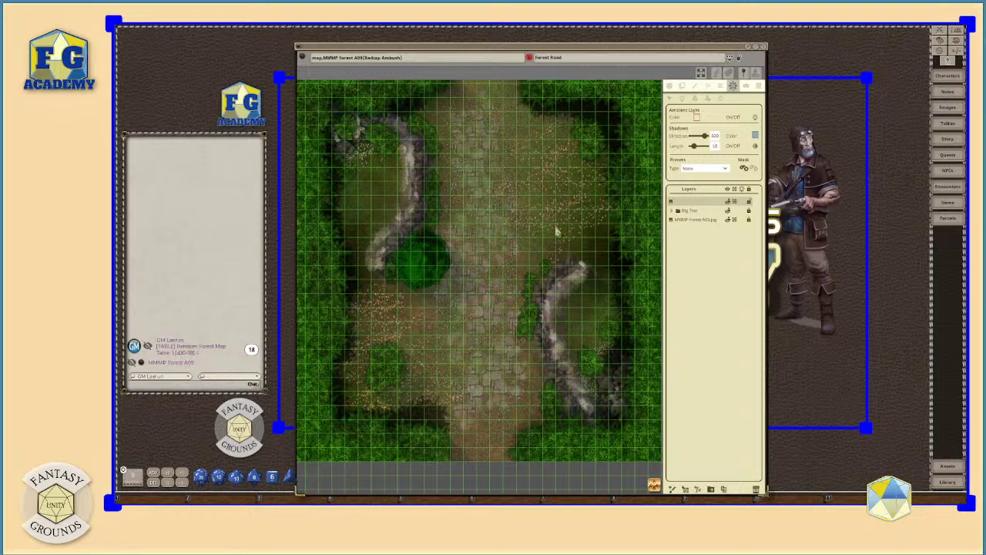
scroll(554, 226, "down", 1)
scroll(516, 218, "down", 1)
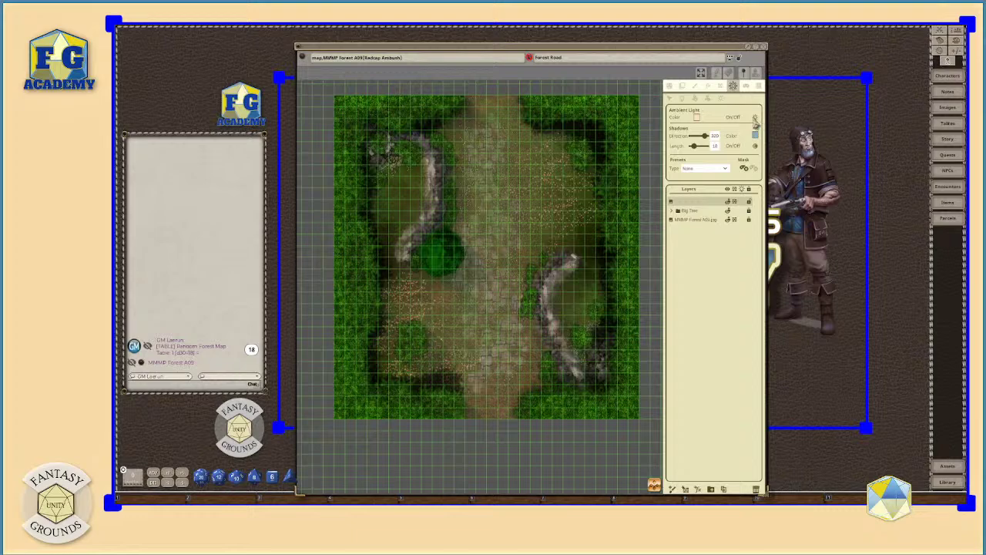
Step: Toggle the ambient light off and on to compare the forest map with and without it, leaving it on
left_click(755, 122)
left_click(755, 122)
left_click(755, 121)
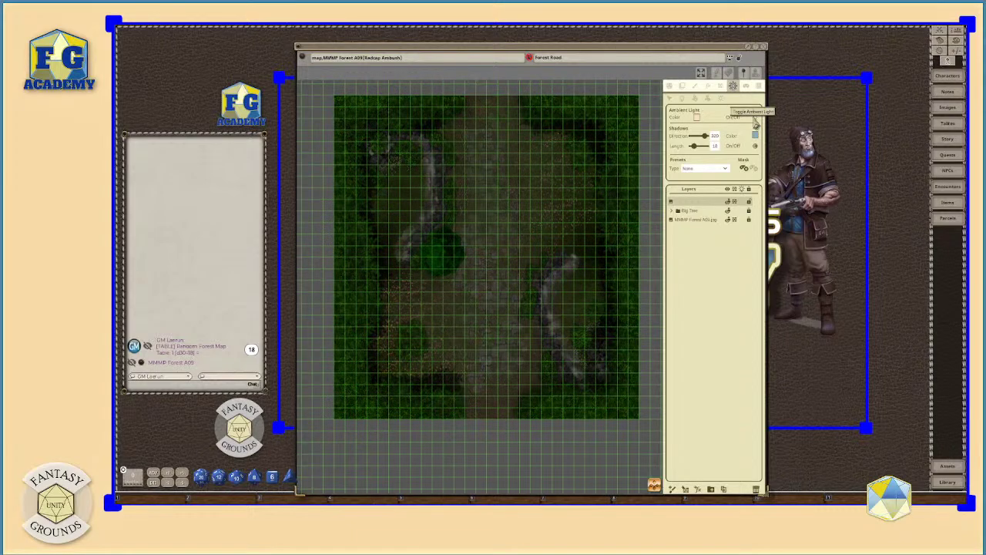
left_click(755, 121)
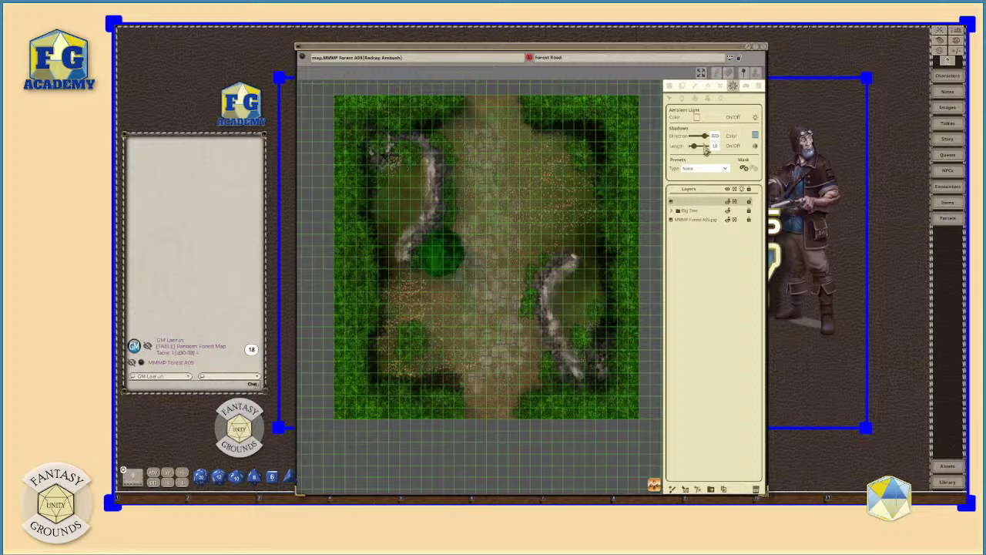
scroll(467, 297, "up", 2)
scroll(467, 297, "down", 2)
Step: Try the Sunlight preset on the map's ambient light and inspect the shadows around the tree
left_click(723, 168)
left_click(712, 192)
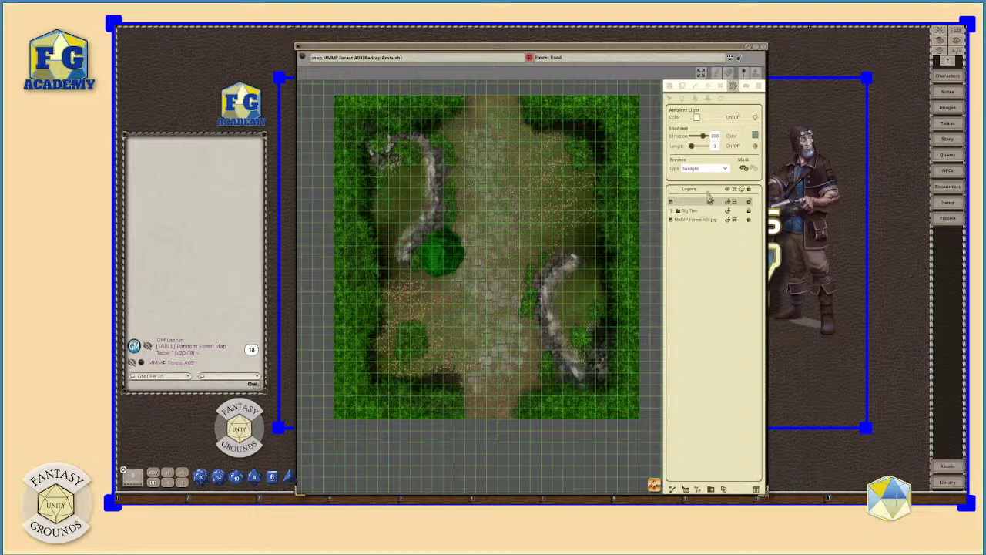
scroll(477, 301, "up", 3)
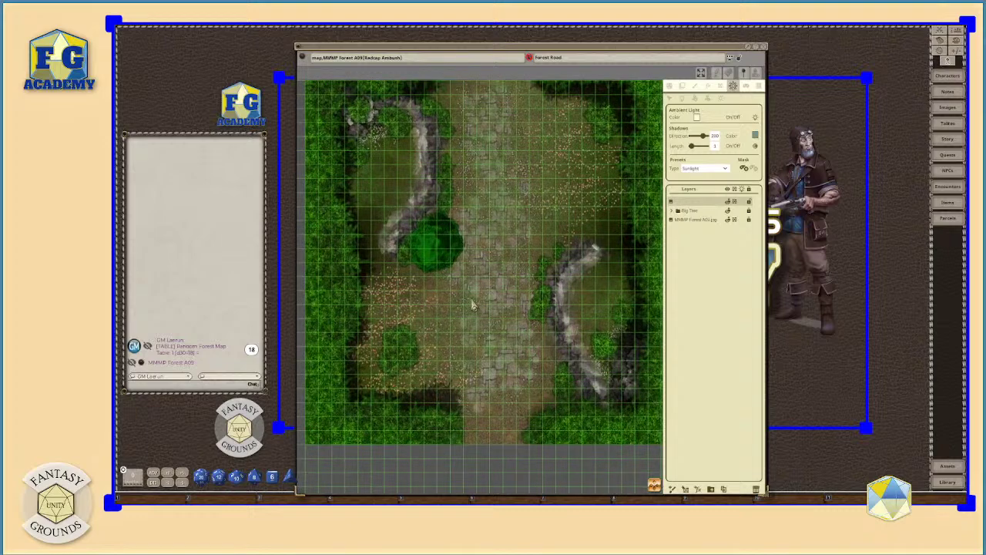
Step: Apply the Dusk preset to the map's ambient light
left_click(721, 168)
left_click(707, 200)
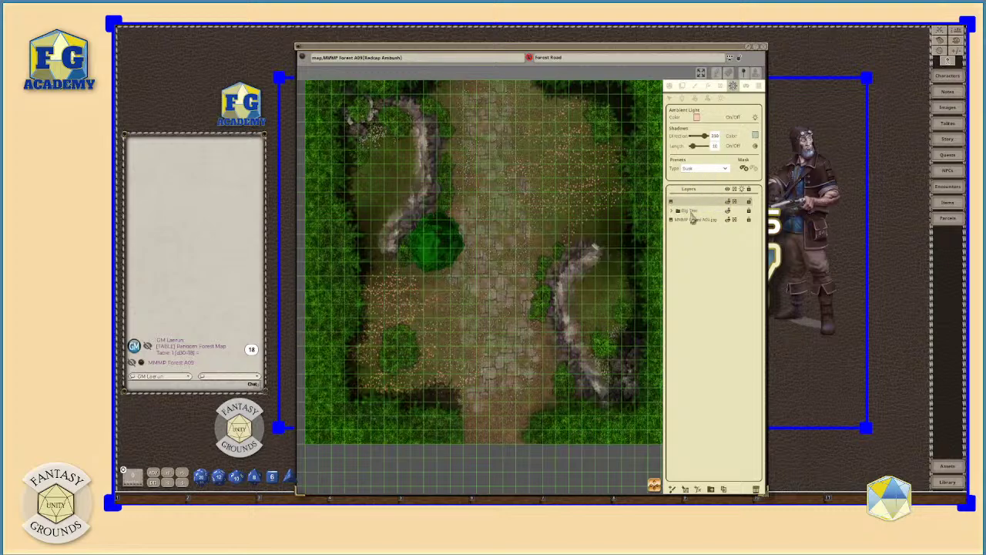
scroll(576, 292, "down", 1)
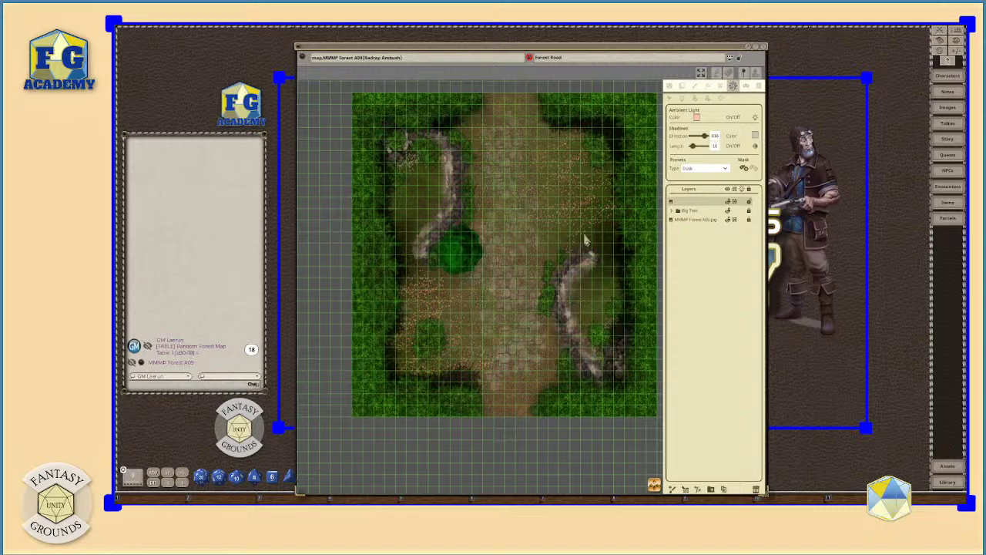
scroll(588, 234, "up", 1)
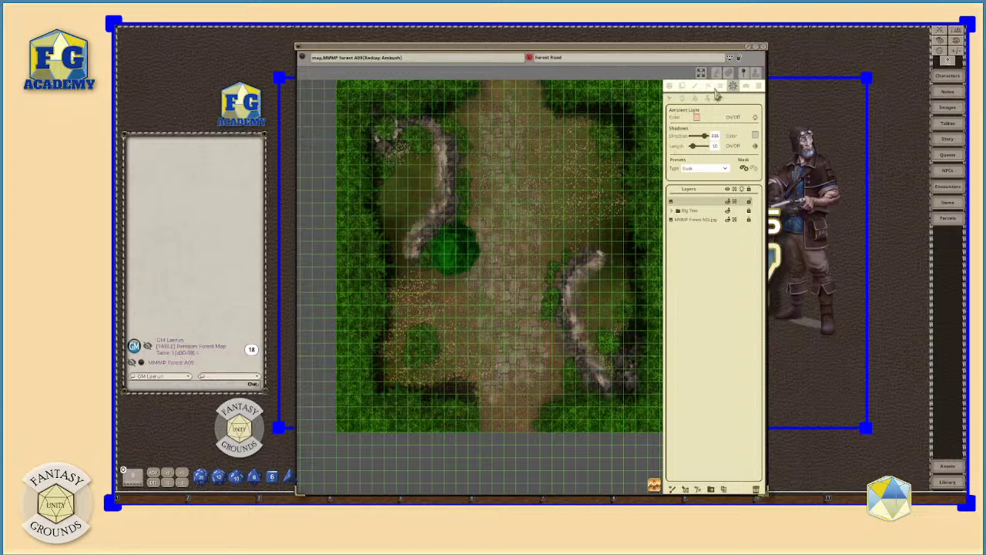
Step: Enable the player vision preview for the map and inspect the dusk lighting across it
left_click(669, 85)
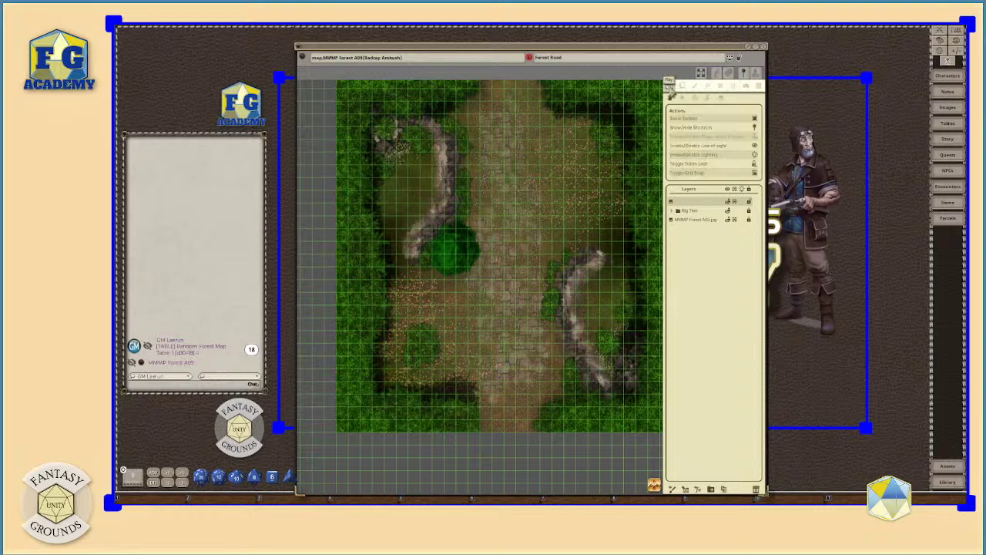
left_click(755, 138)
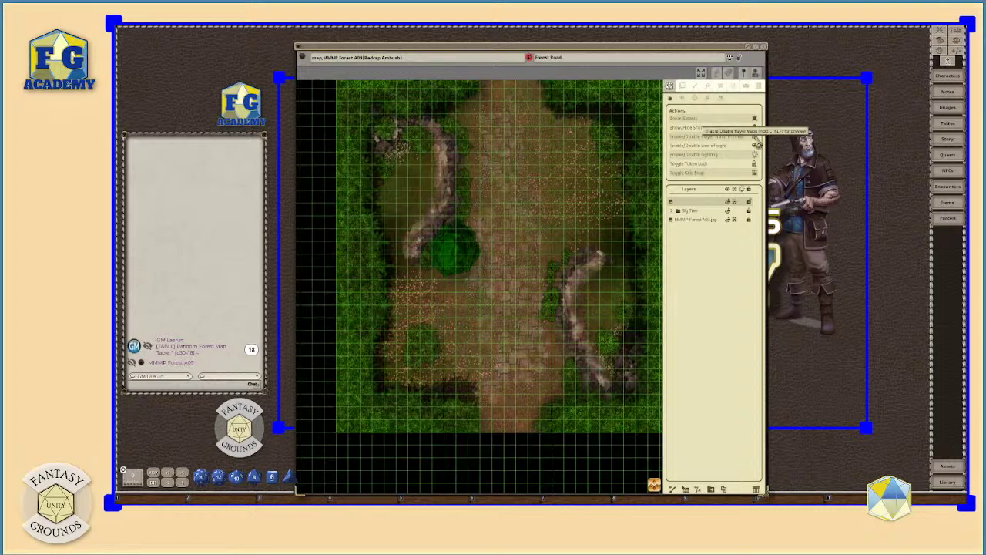
scroll(624, 274, "down", 3)
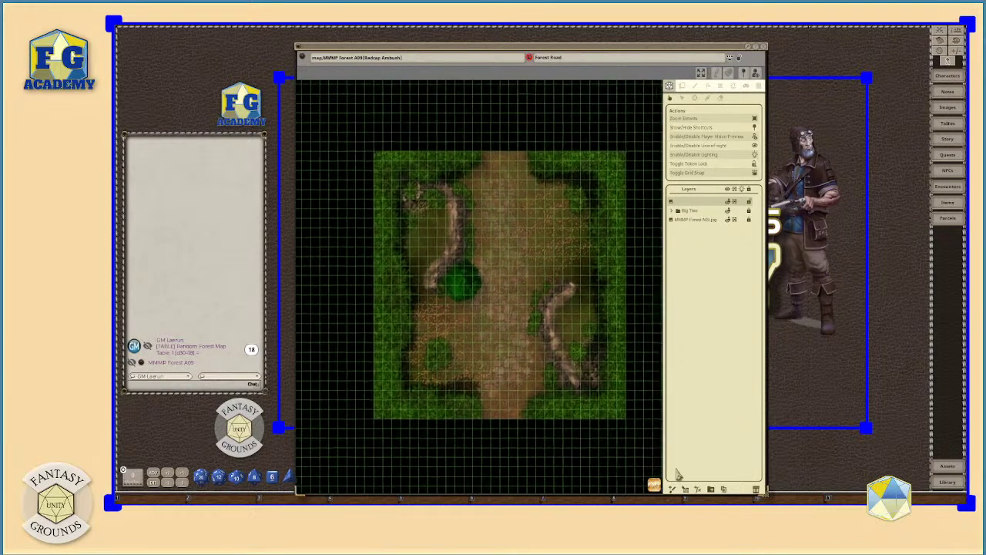
scroll(522, 393, "up", 3)
scroll(509, 360, "up", 1)
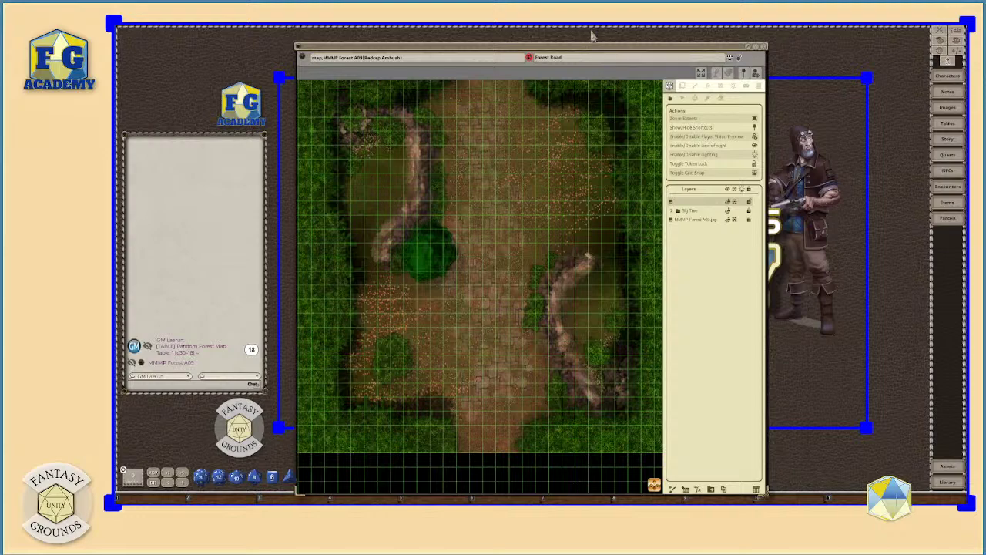
Step: Import the level 1 character with the bearded portrait from the FG Unity Character Creation 101 campaign and return to the character selection
left_click_drag(594, 55, 675, 41)
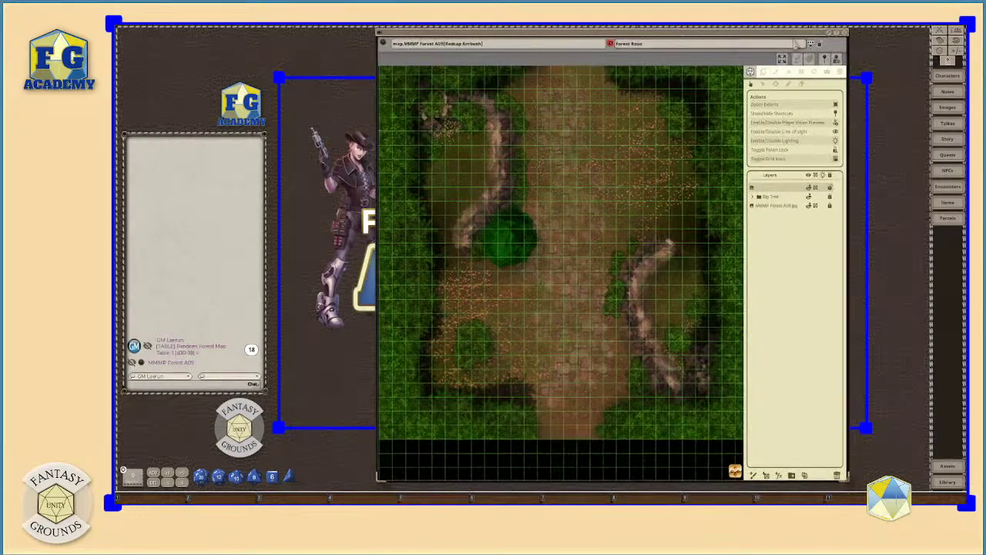
left_click(949, 77)
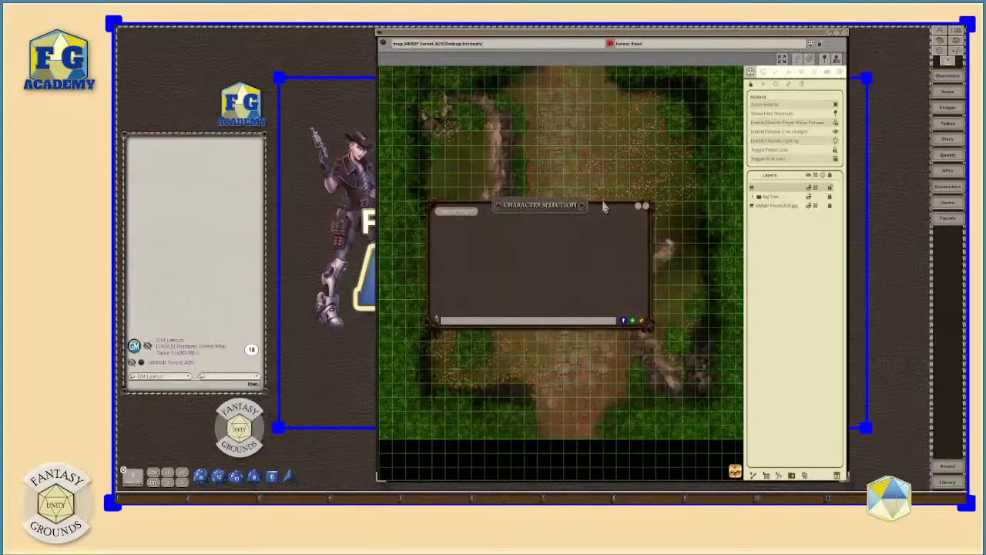
left_click_drag(538, 198, 258, 52)
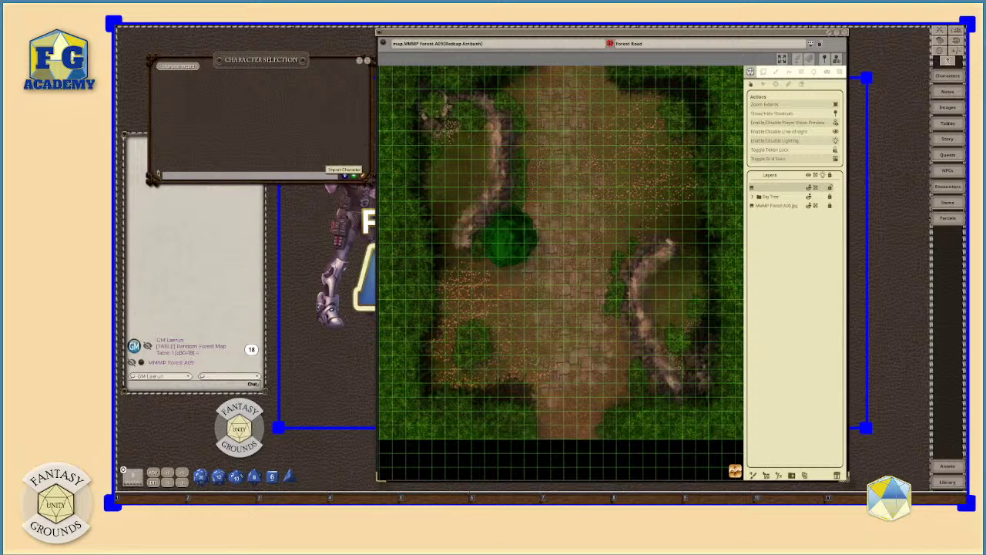
left_click(353, 176)
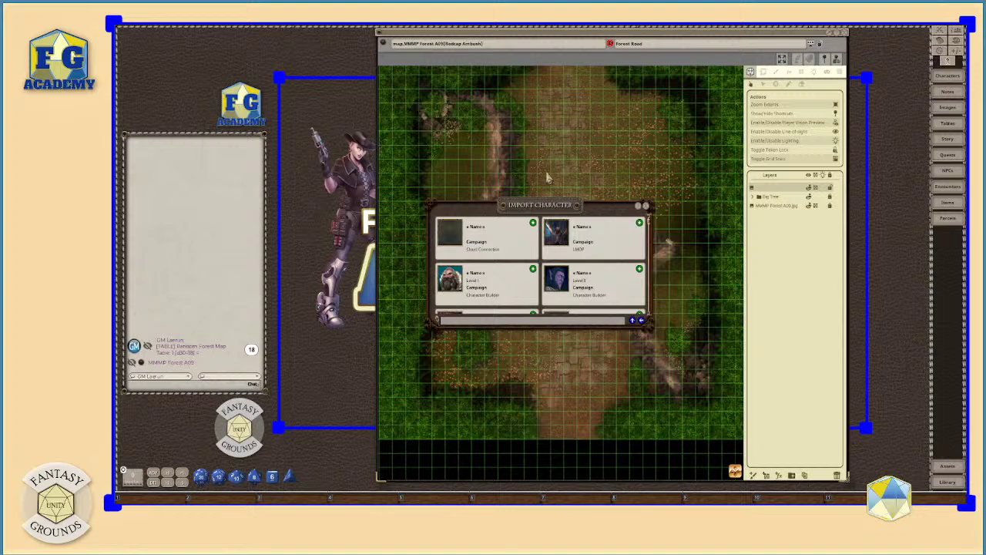
left_click_drag(548, 213, 533, 140)
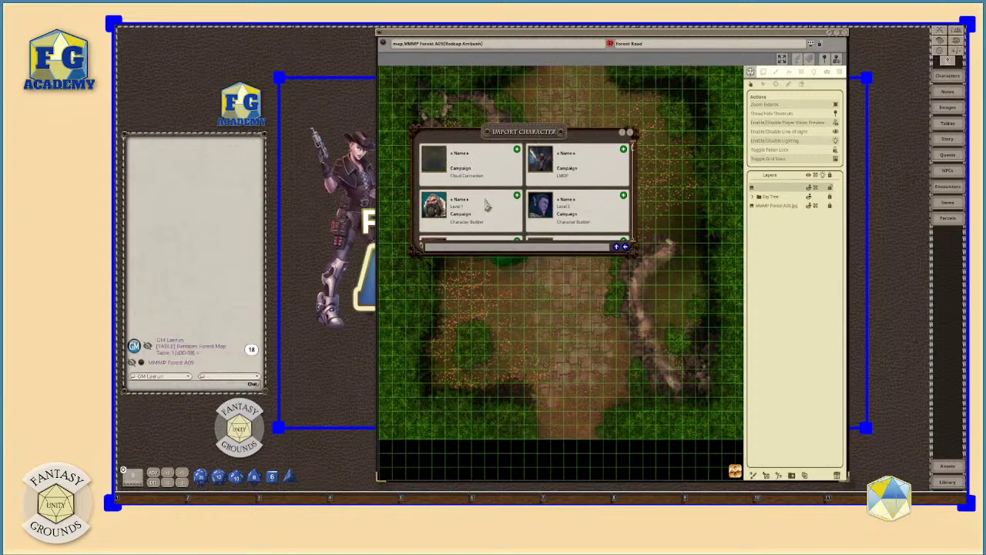
scroll(481, 212, "down", 2)
scroll(481, 213, "down", 2)
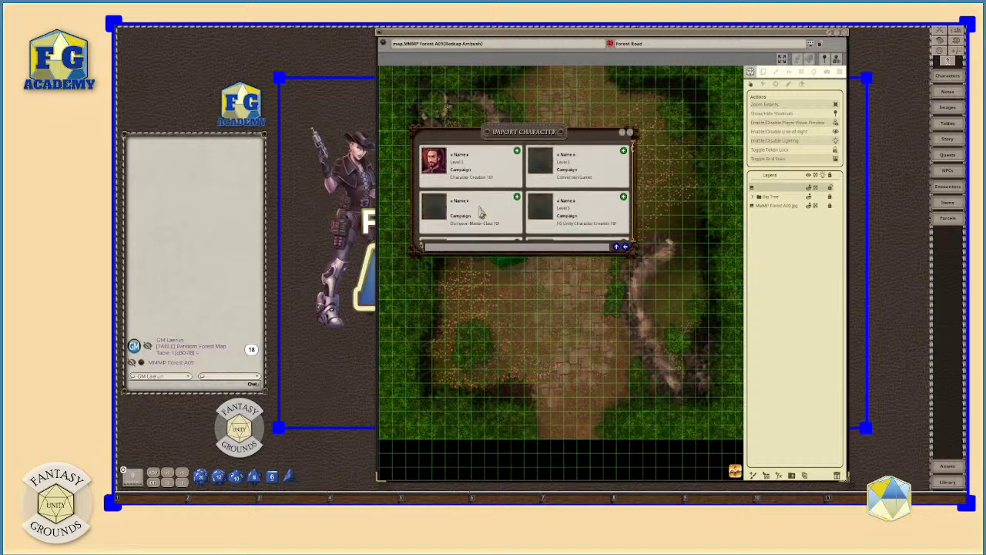
scroll(481, 212, "down", 3)
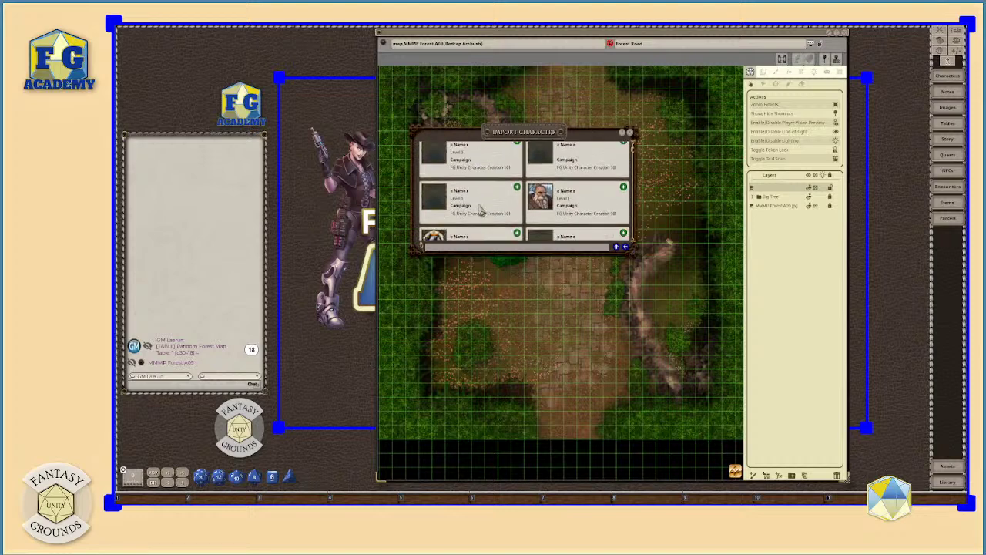
scroll(481, 212, "down", 2)
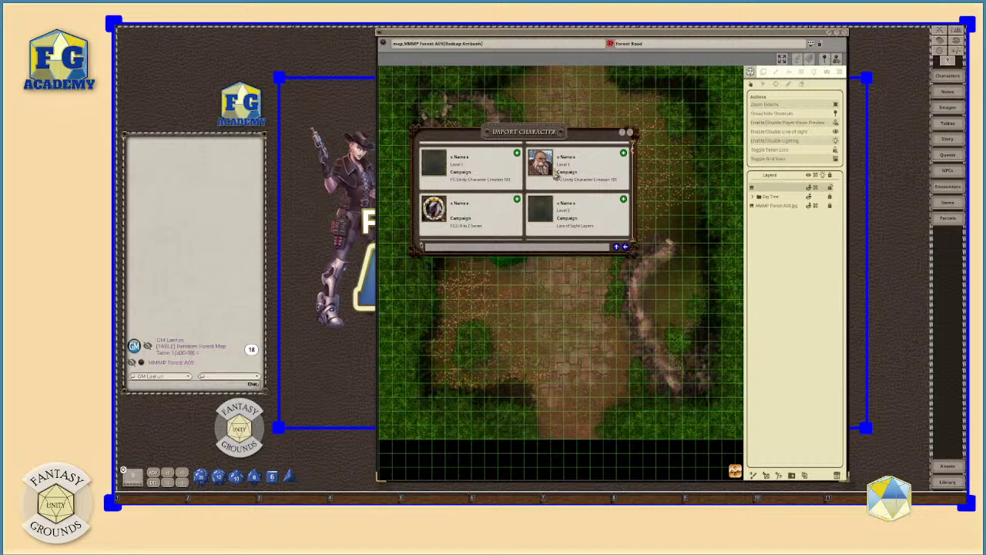
left_click(624, 154)
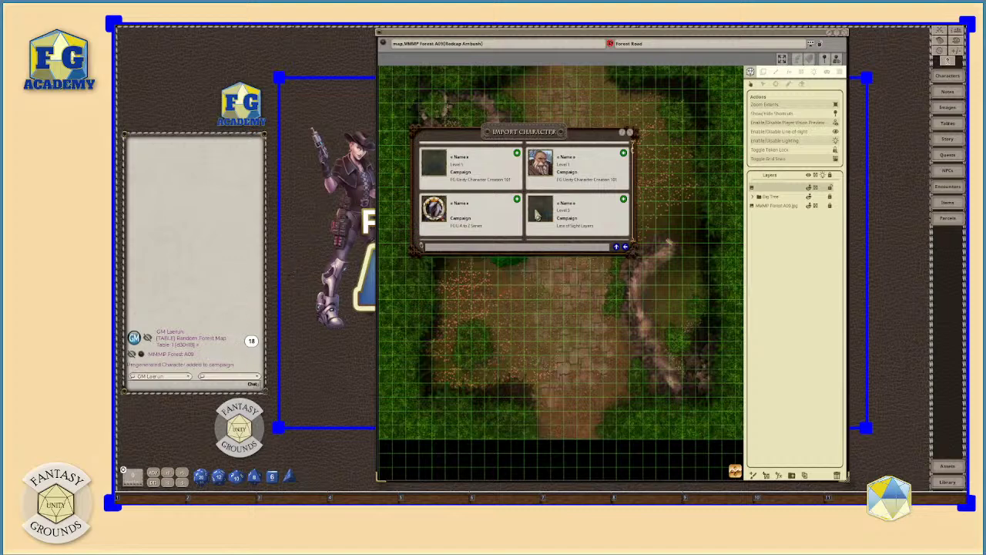
scroll(547, 213, "down", 1)
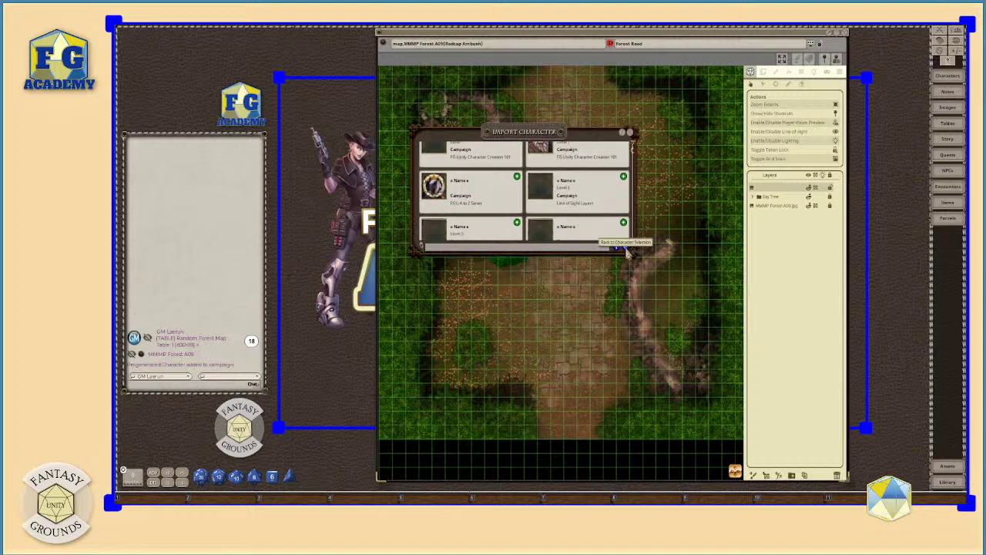
left_click(621, 246)
Step: Open the imported character's sheet, name the character Dwarf, and close the character selection
left_click_drag(527, 220, 617, 242)
left_click(578, 245)
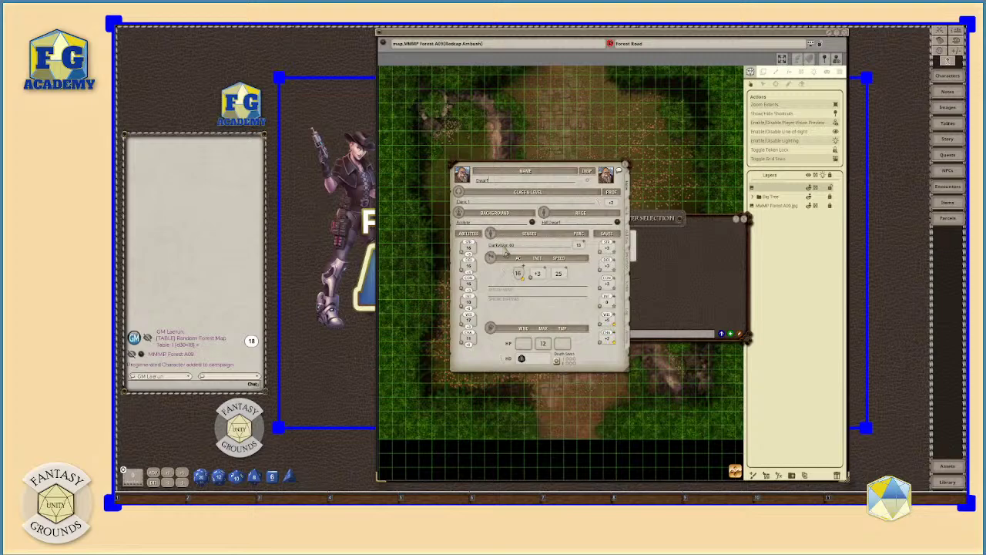
left_click_drag(559, 171, 649, 137)
left_click(746, 220)
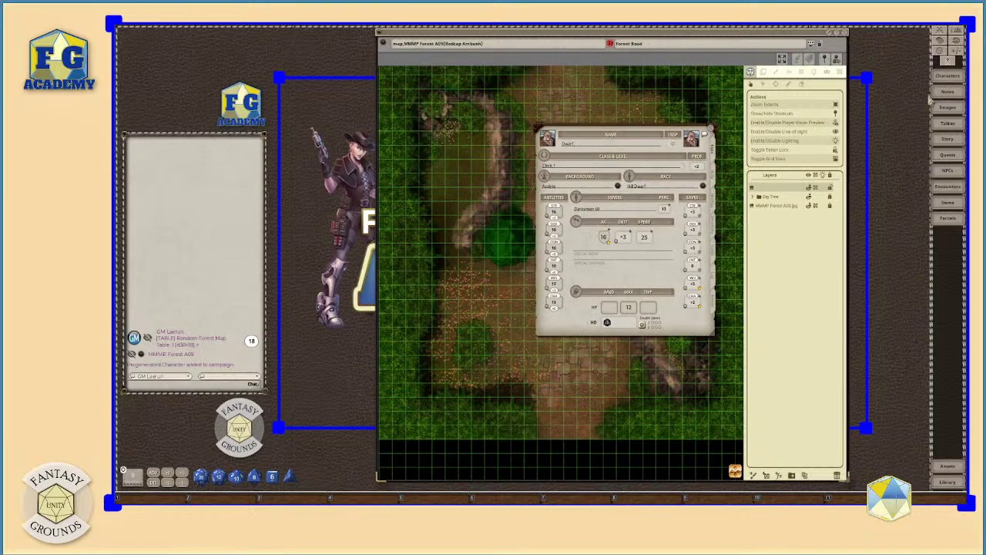
Step: Add the Dwarf to the combat tracker and hide the map's editing sidebar
left_click(943, 36)
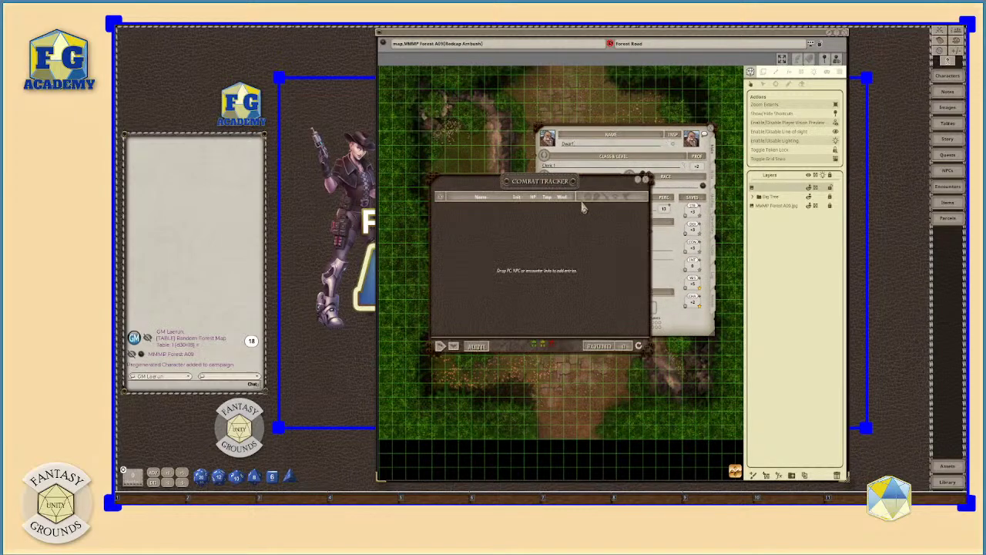
left_click_drag(582, 186, 270, 45)
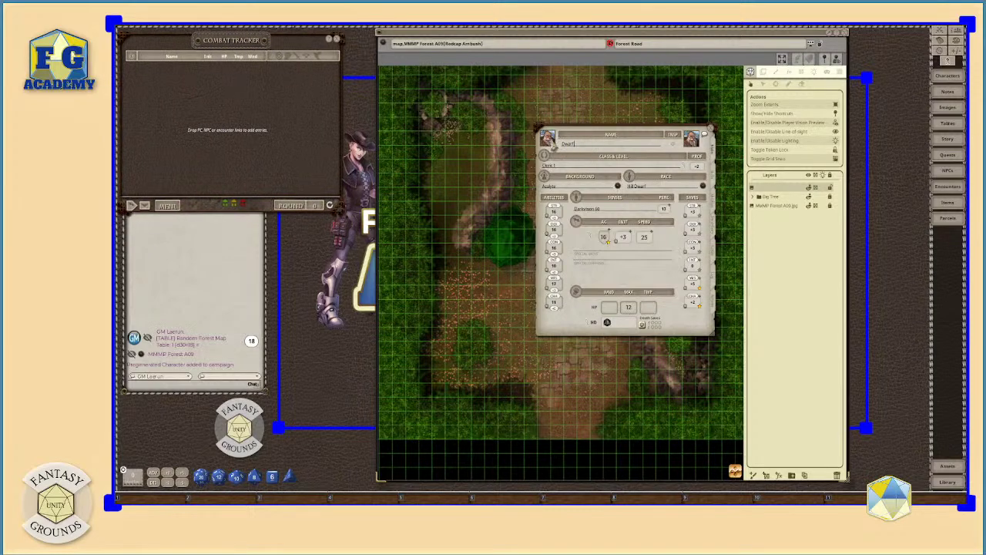
left_click_drag(552, 141, 182, 98)
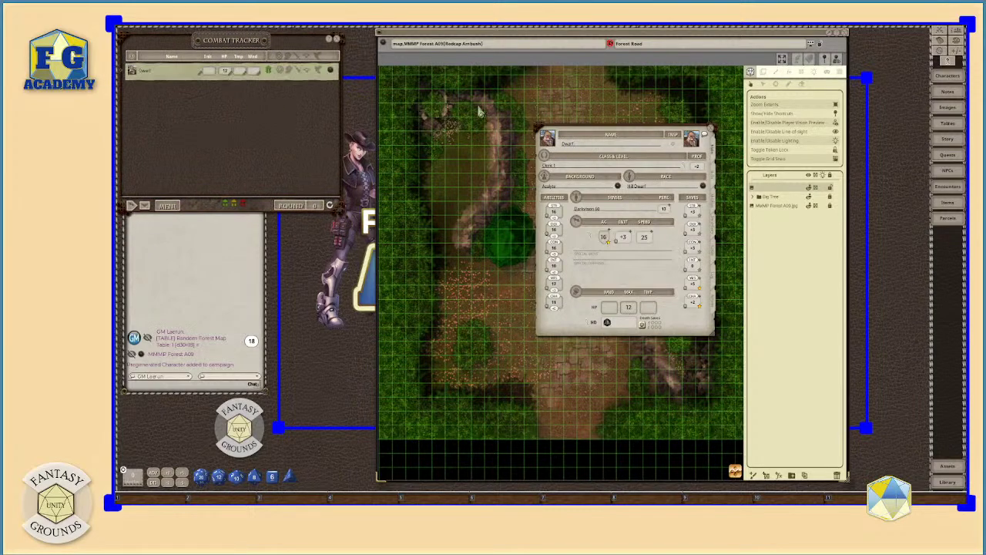
left_click(710, 132)
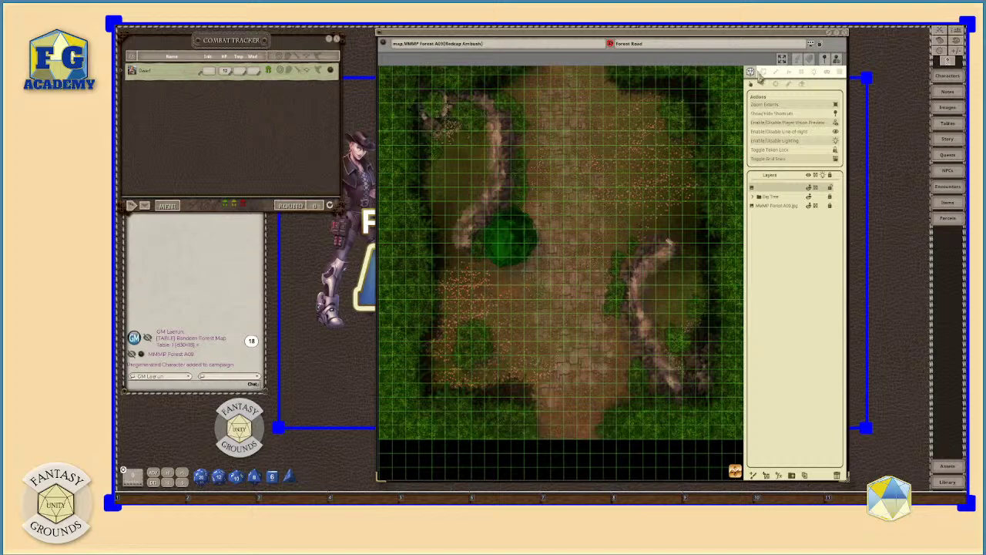
left_click(824, 58)
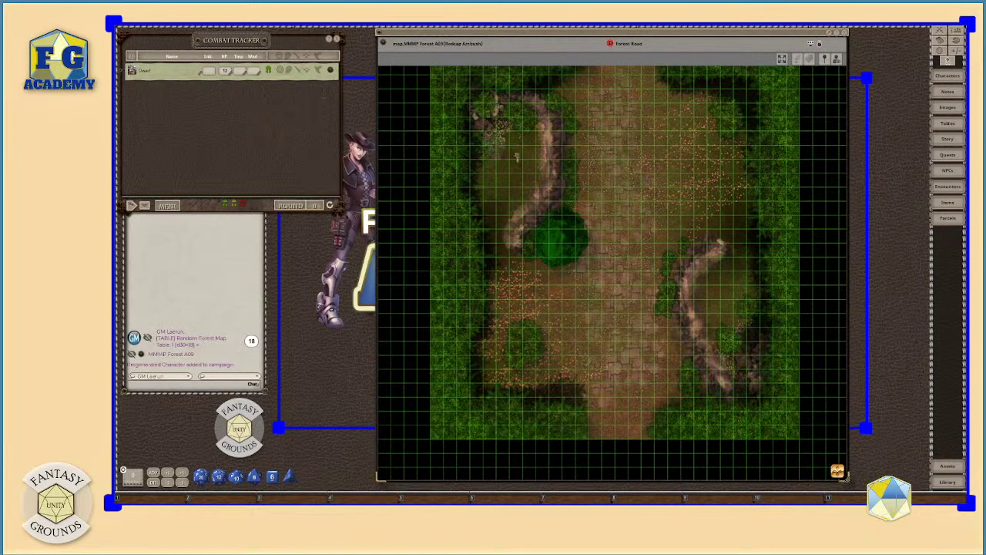
Step: Place the Dwarf token on the northern part of the stone path, select it, and inspect its line of sight
left_click_drag(623, 171, 623, 169)
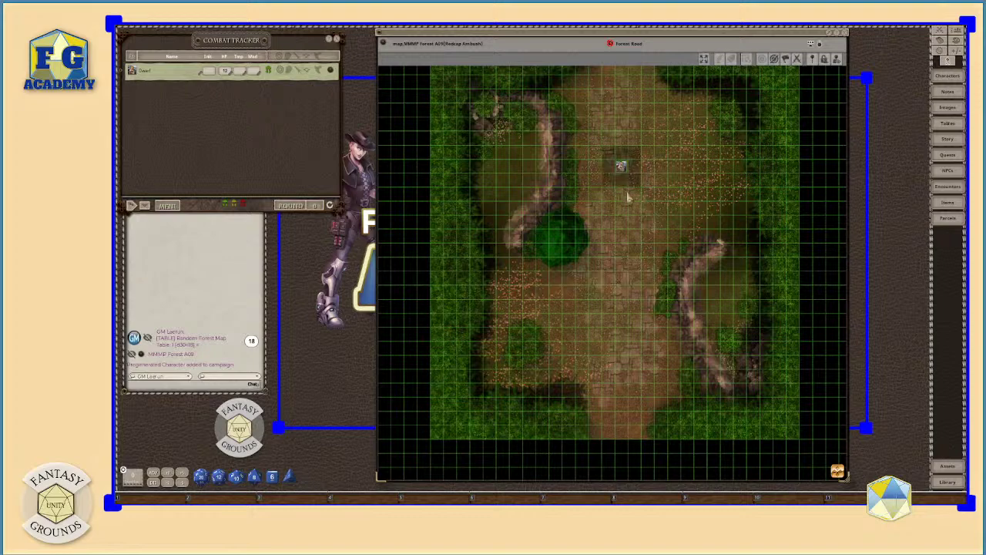
scroll(670, 183, "up", 3)
scroll(670, 183, "up", 2)
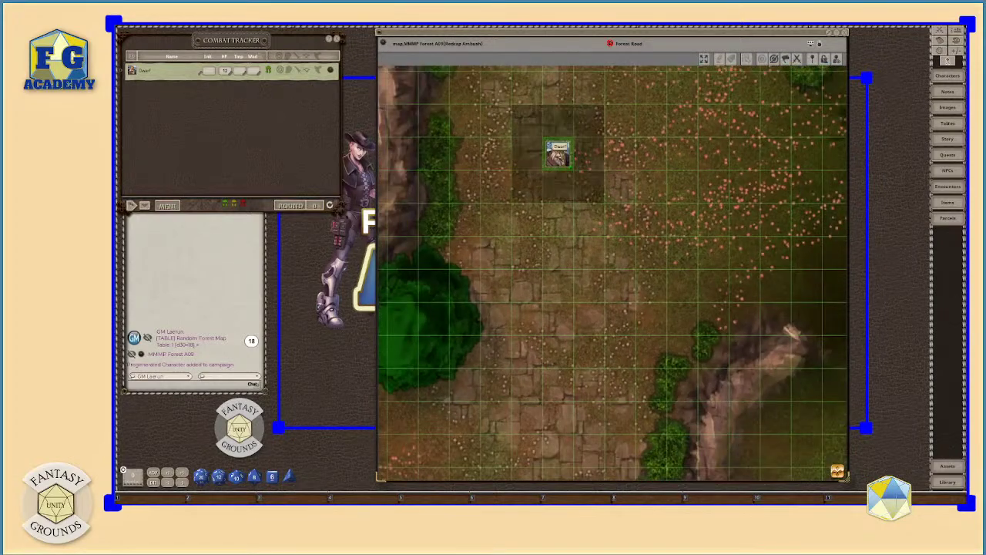
left_click(573, 170)
scroll(644, 215, "down", 1)
scroll(644, 215, "down", 3)
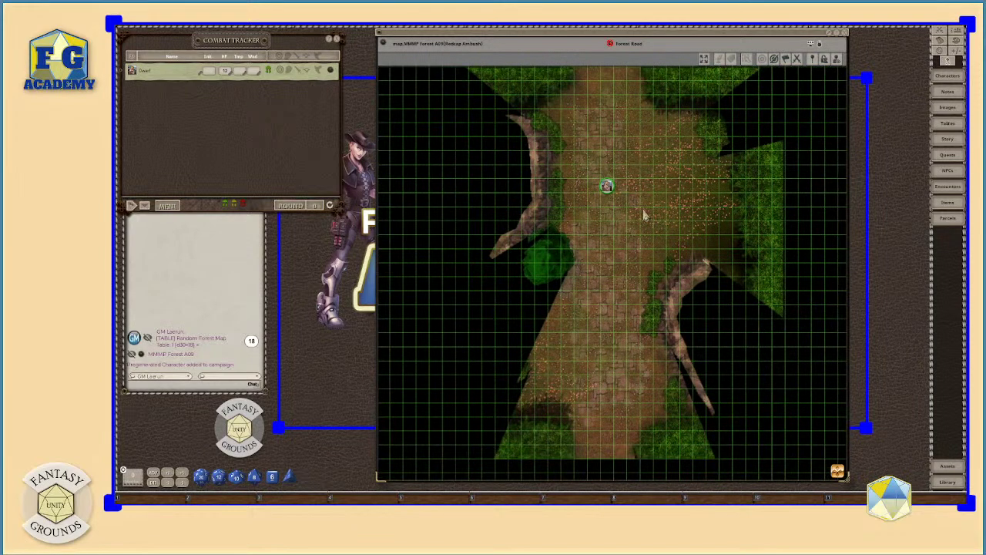
scroll(658, 211, "down", 2)
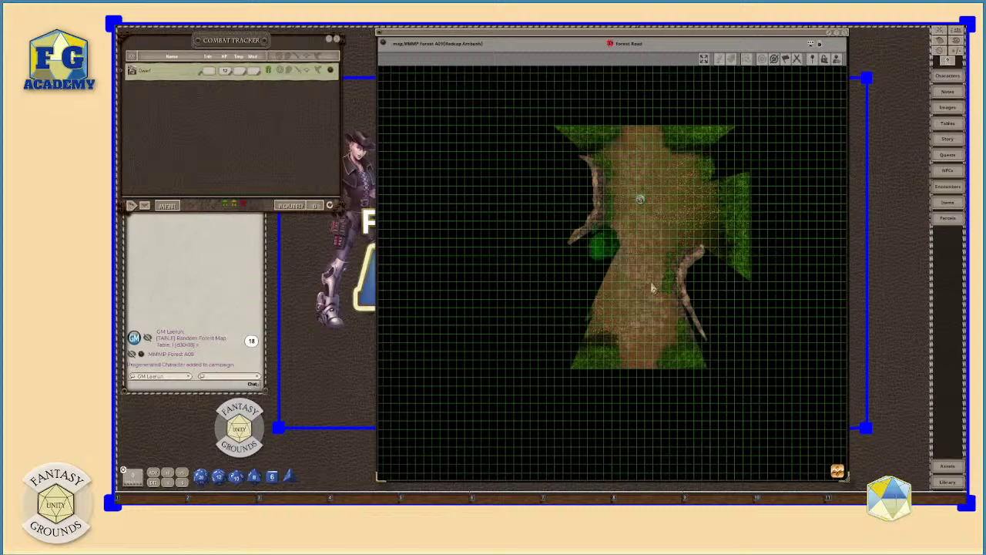
Step: Toggle the western cliff's vision blocker open to test the Dwarf's view past it, and close it again
scroll(616, 309, "up", 2)
scroll(616, 309, "down", 1)
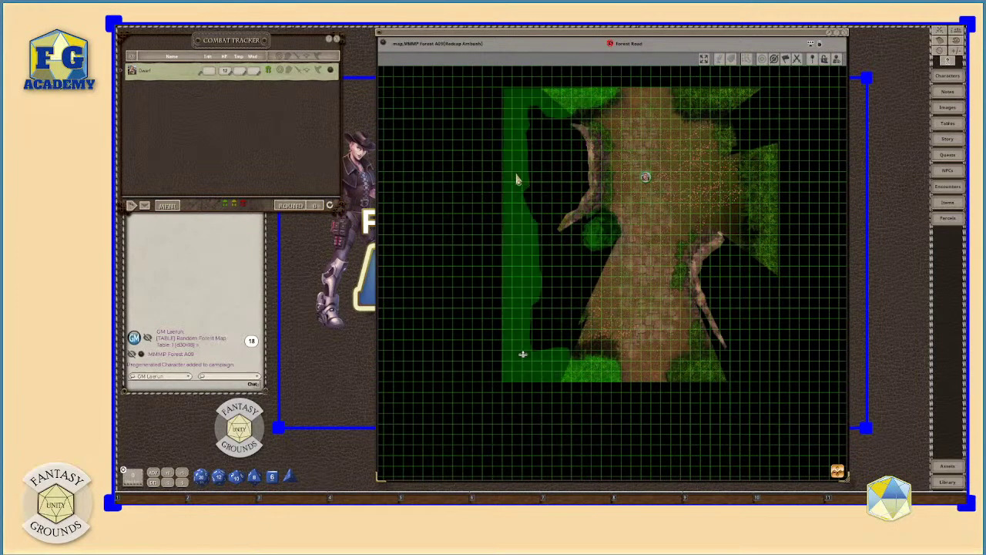
mouse_move(644, 183)
left_mouse_down()
mouse_move(611, 265)
mouse_move(576, 266)
mouse_move(543, 216)
mouse_move(556, 174)
mouse_move(556, 198)
mouse_move(597, 247)
mouse_move(634, 258)
mouse_move(656, 204)
mouse_move(636, 162)
mouse_move(637, 185)
mouse_move(601, 161)
mouse_move(659, 177)
left_mouse_up()
scroll(603, 180, "up", 5)
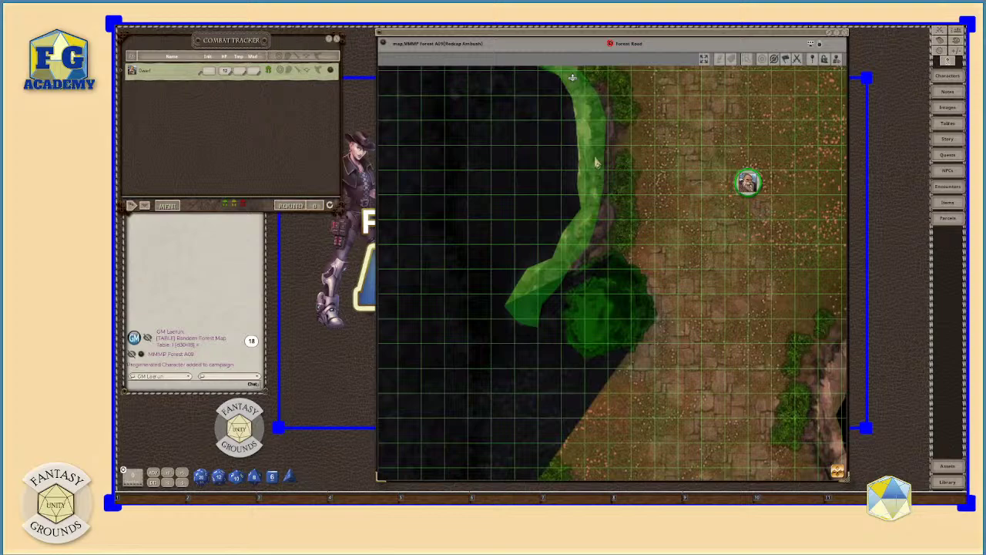
left_click(572, 82)
scroll(590, 118, "down", 3)
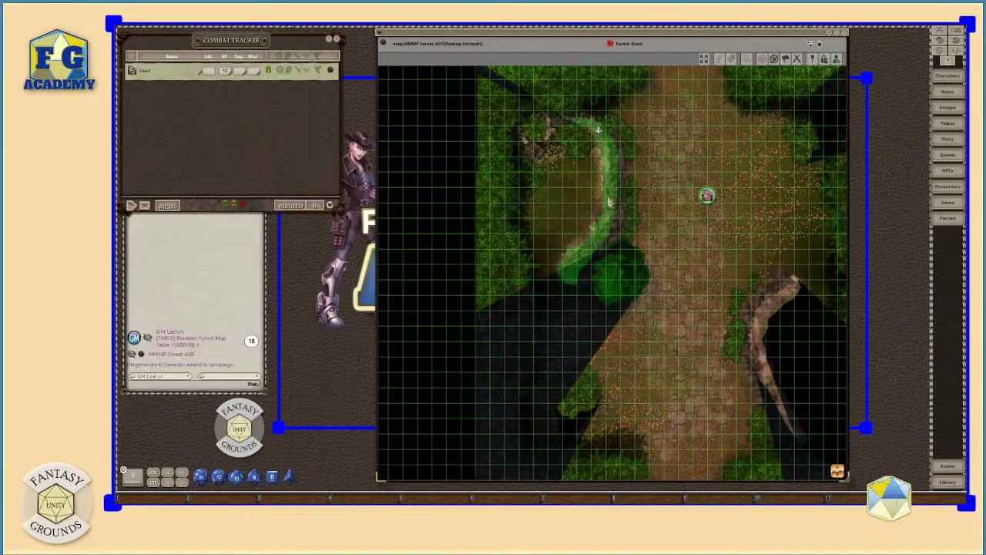
scroll(586, 243, "up", 3)
scroll(614, 223, "down", 2)
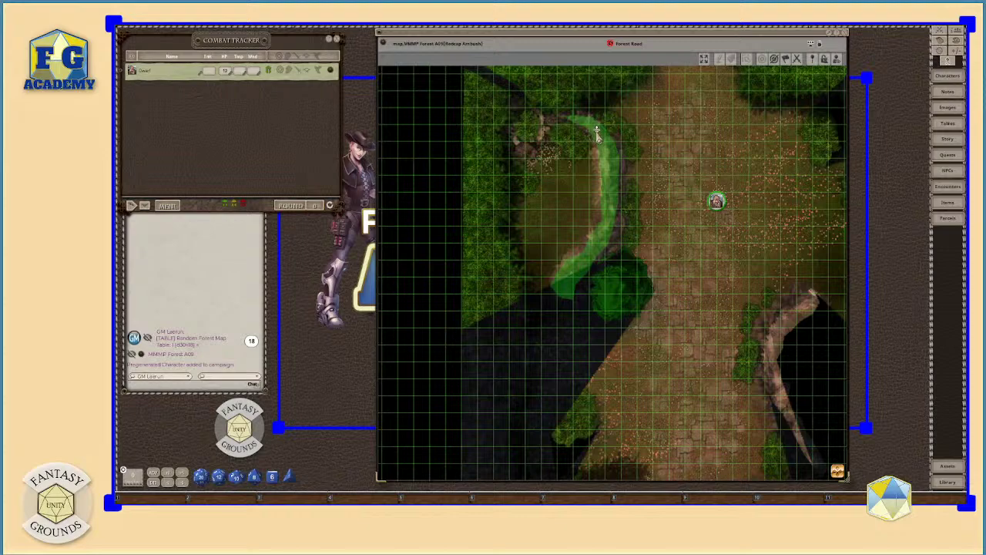
scroll(740, 279, "down", 3)
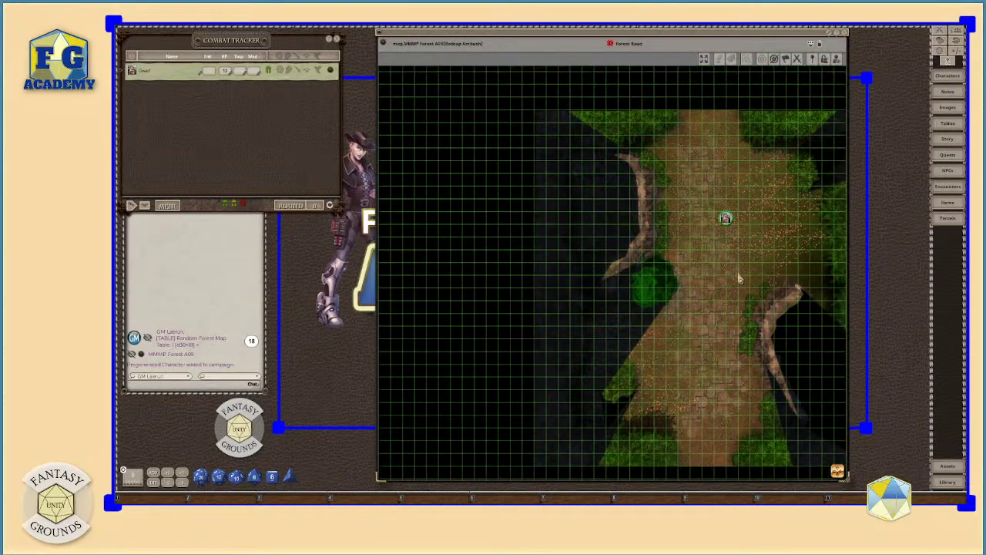
Step: Unlock the map for editing, disable the player vision preview, and inspect the area around the Dwarf
left_click_drag(846, 157, 804, 188)
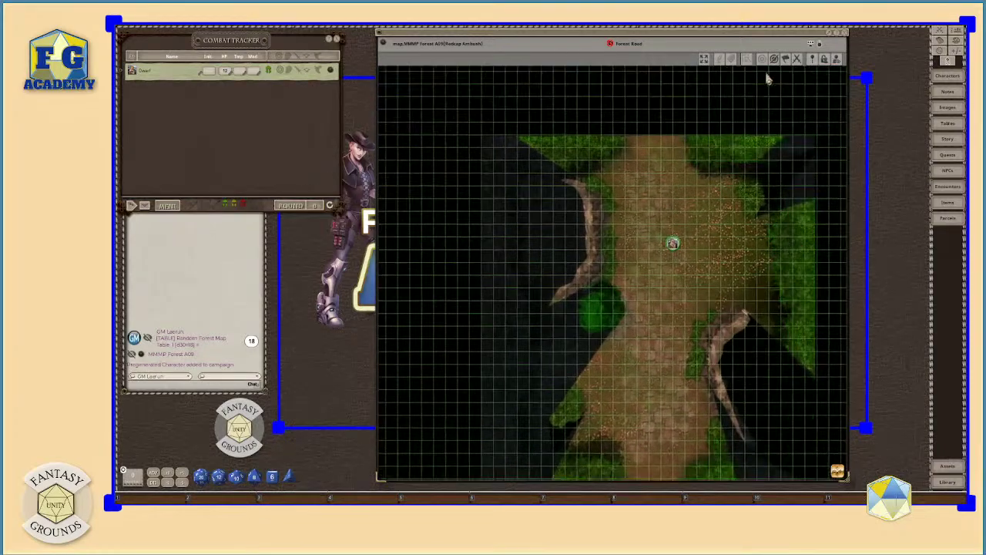
left_click(823, 57)
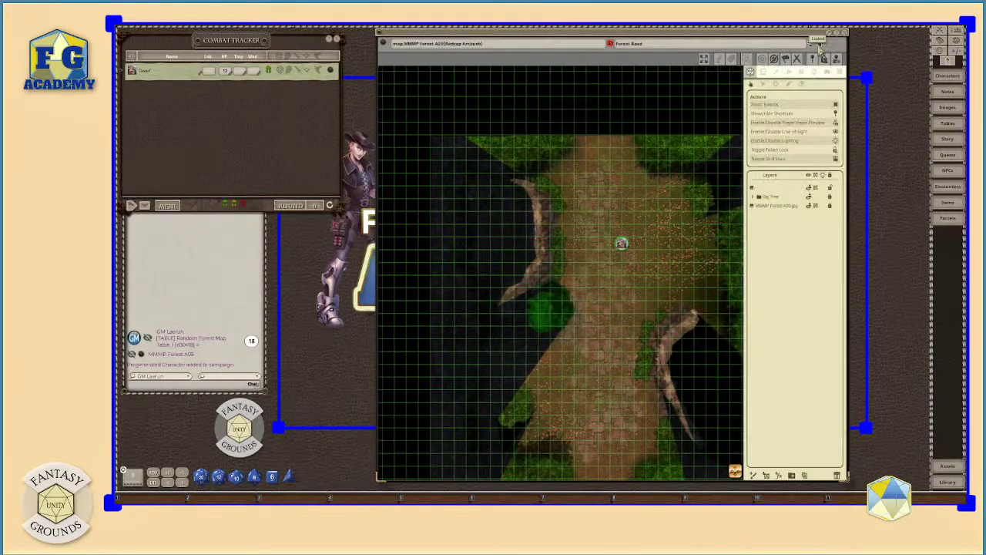
left_click(836, 121)
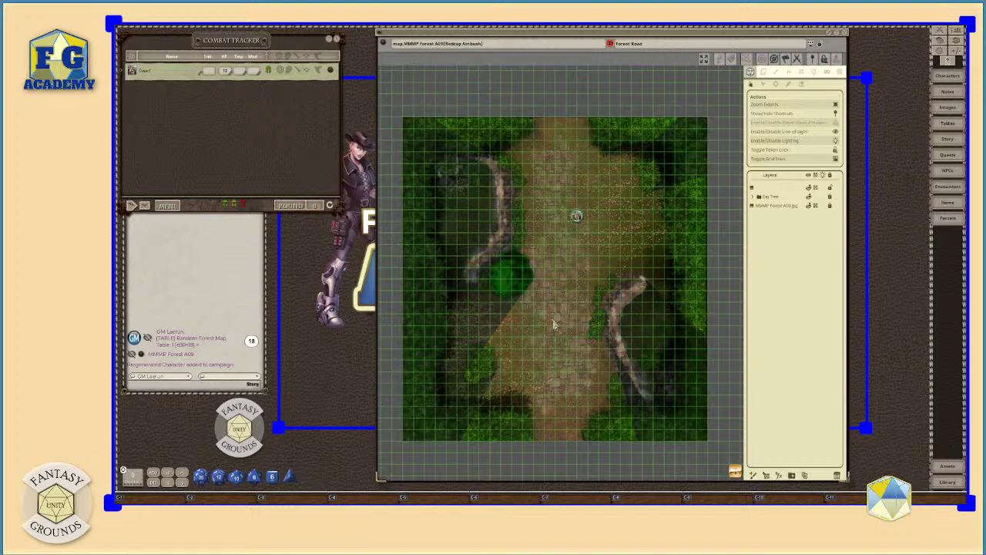
scroll(630, 310, "up", 2)
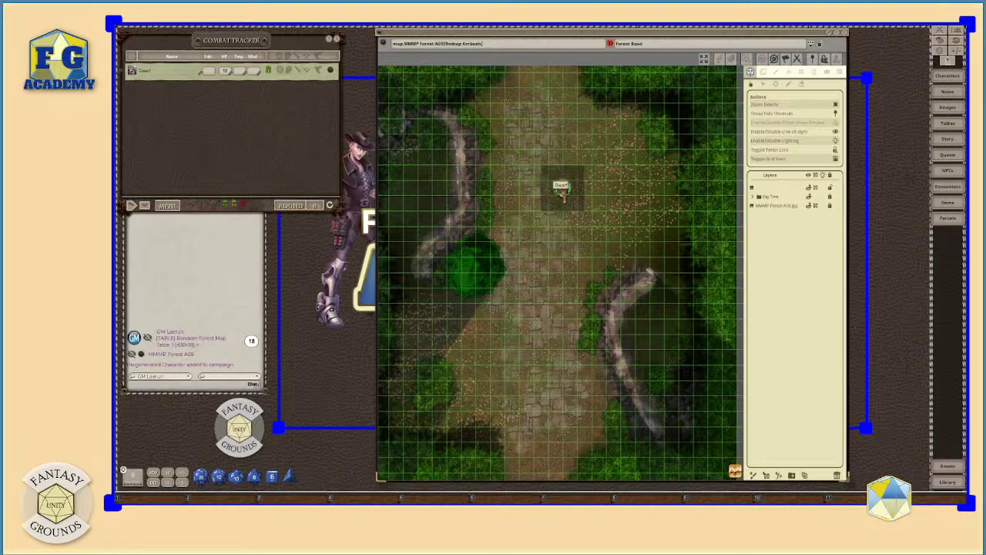
scroll(558, 291, "down", 1)
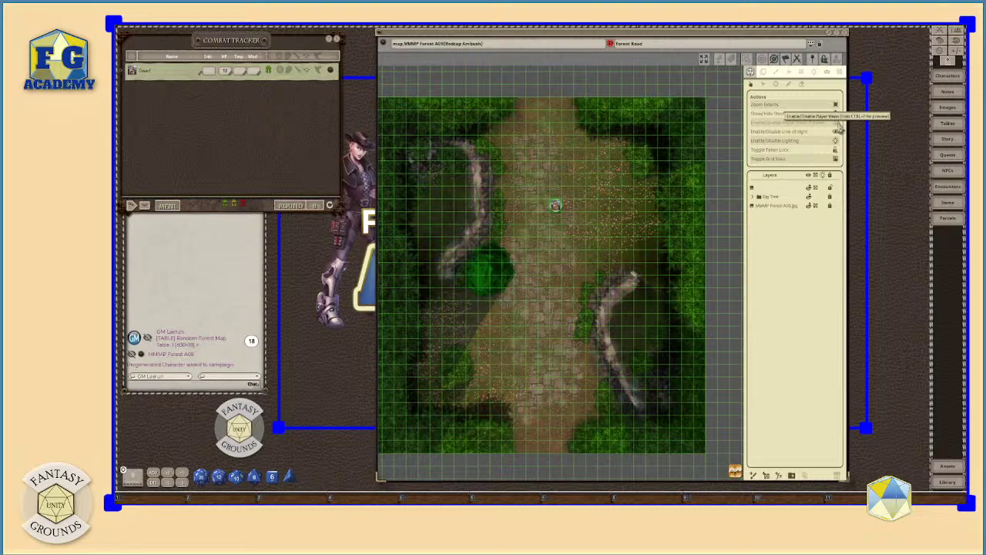
Step: Re-enable the player vision preview, target the Dwarf token, and check what it can see
left_click(837, 131)
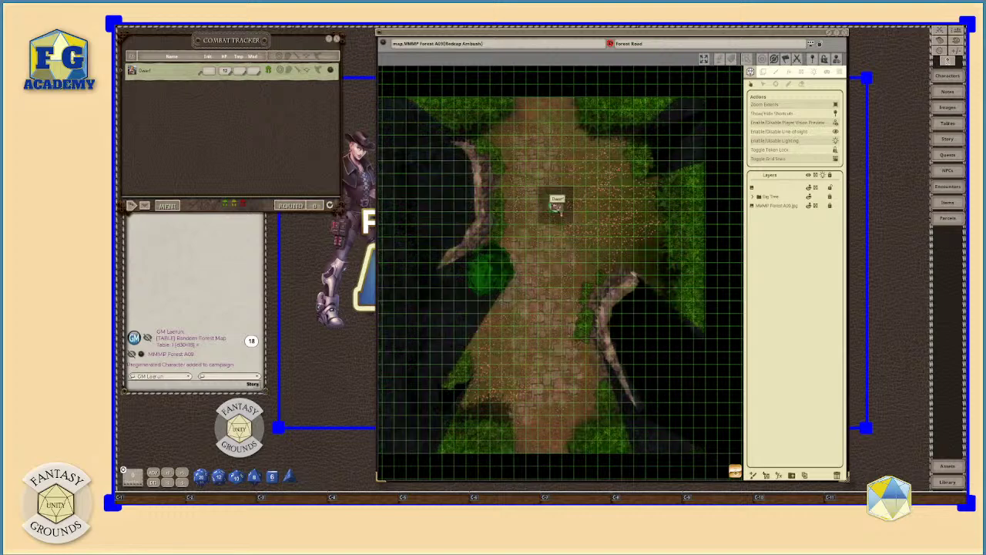
left_click(556, 206, "ctrl")
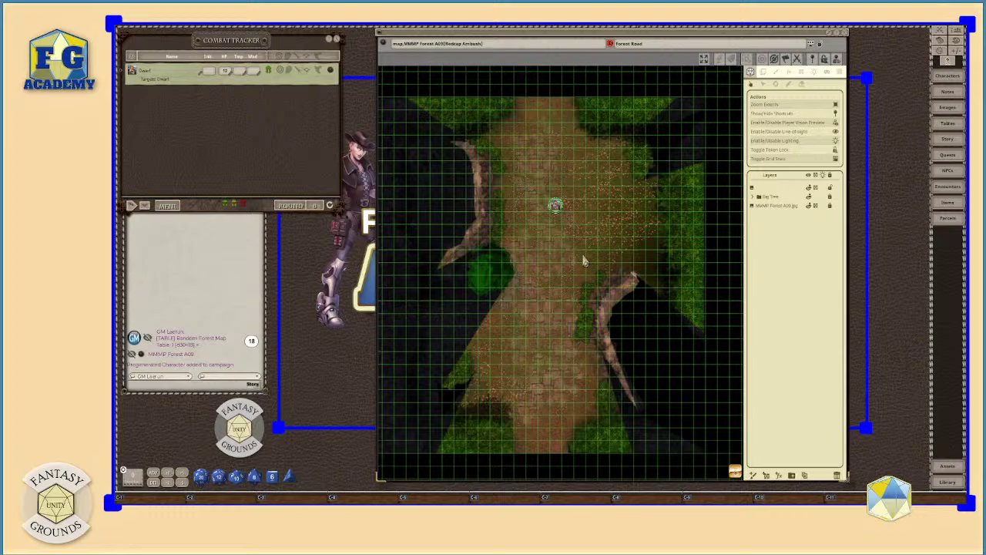
scroll(583, 262, "up", 3)
scroll(572, 231, "down", 3)
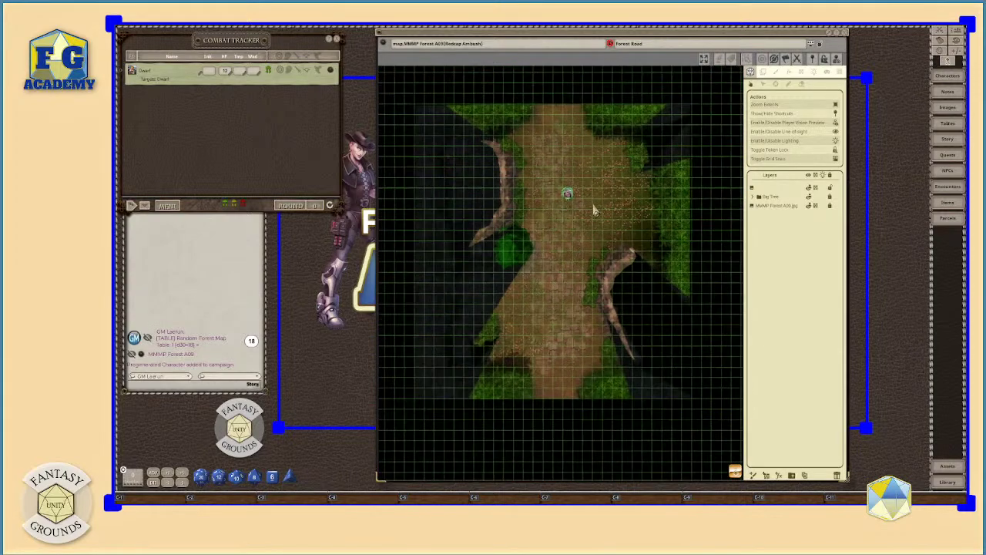
scroll(597, 219, "up", 1)
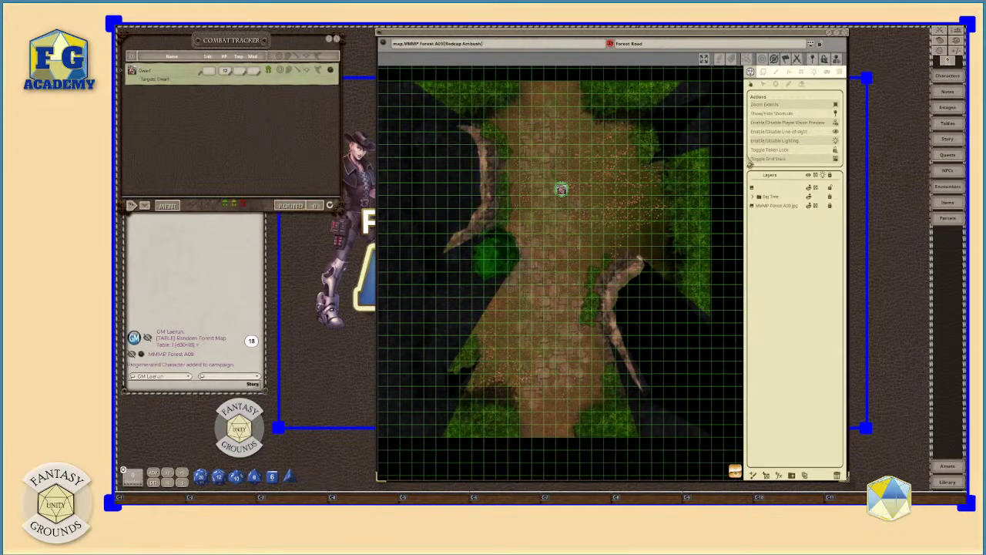
Step: Turn off the player vision preview and examine the whole map with its shaded areas outside the Dwarf's sight
left_click(836, 124)
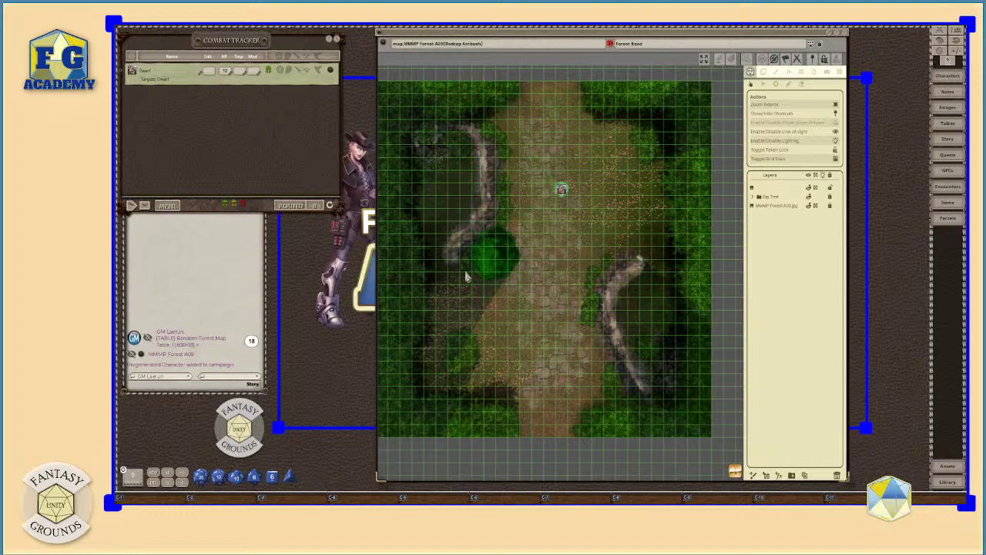
scroll(585, 306, "up", 2)
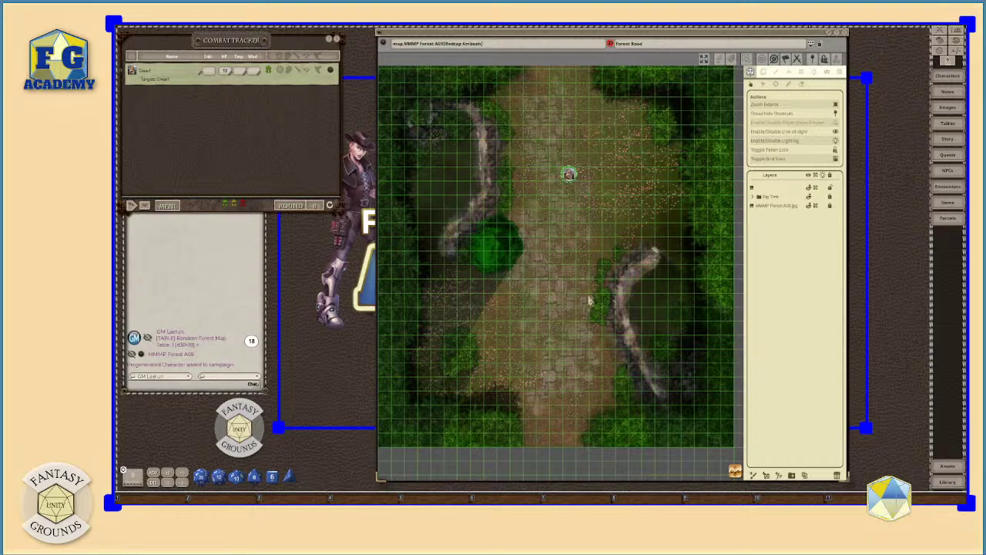
scroll(622, 188, "up", 2)
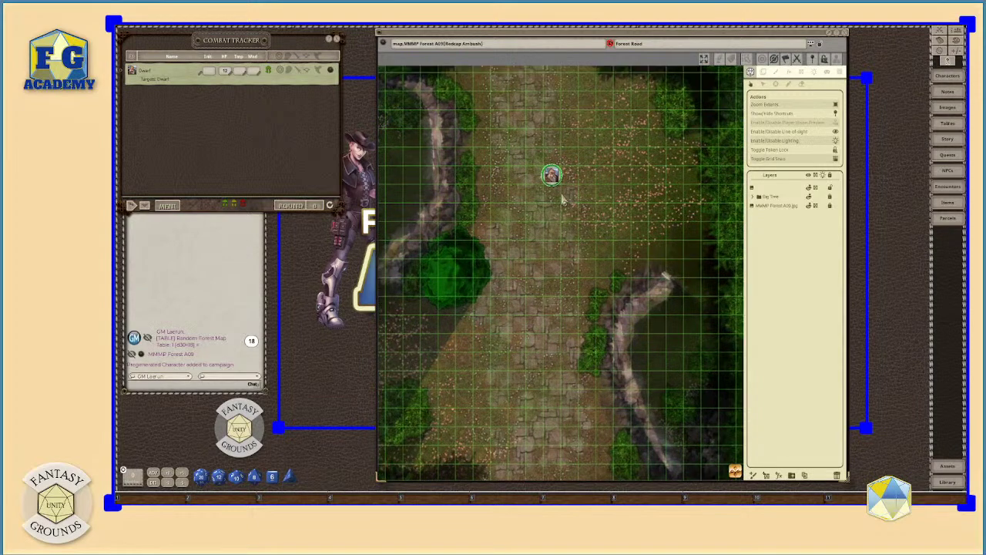
scroll(562, 200, "down", 1)
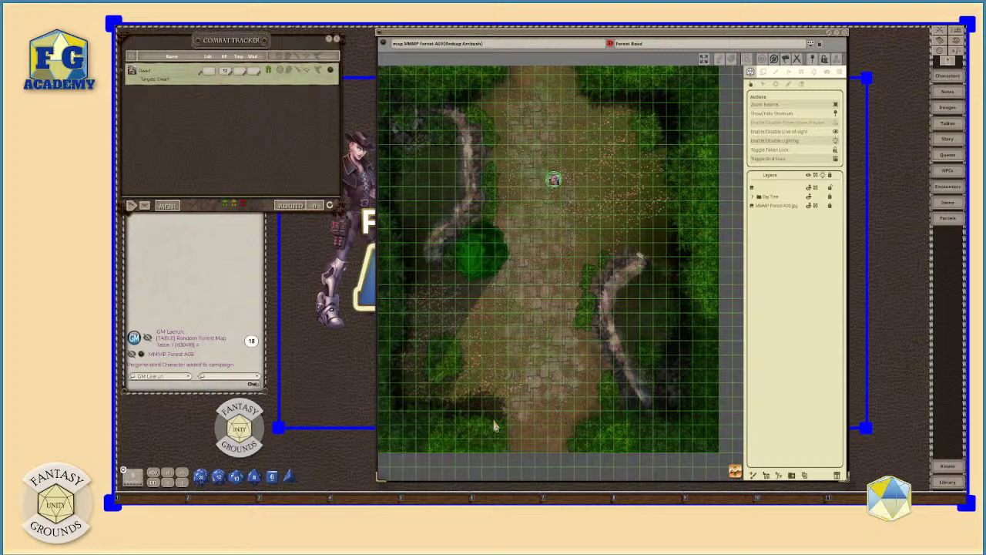
scroll(590, 246, "down", 1)
scroll(591, 245, "up", 1)
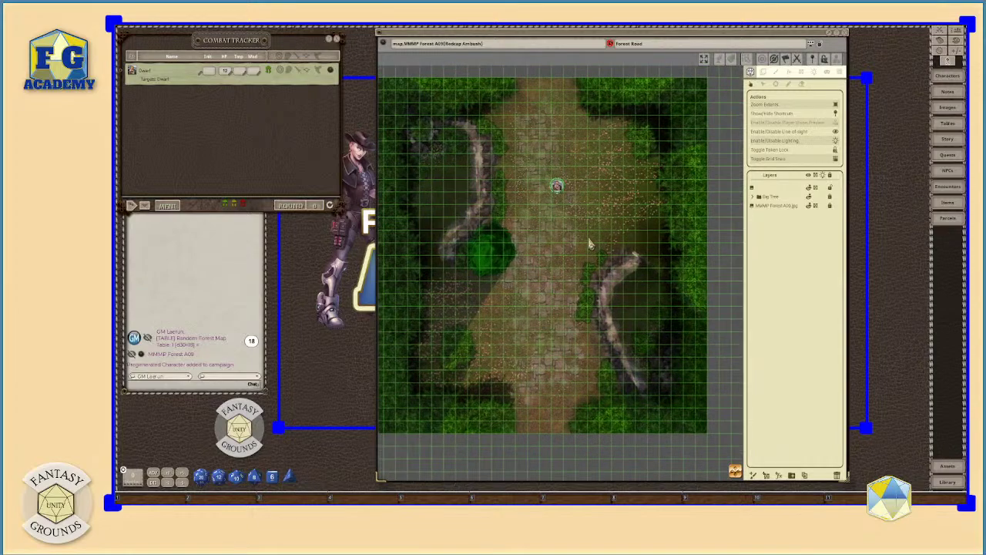
scroll(592, 245, "down", 1)
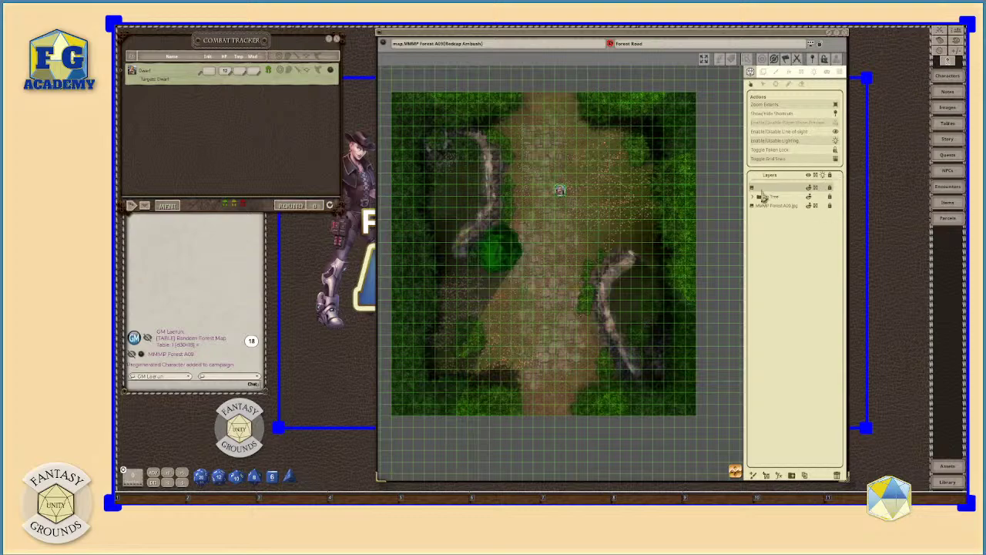
scroll(563, 281, "down", 2)
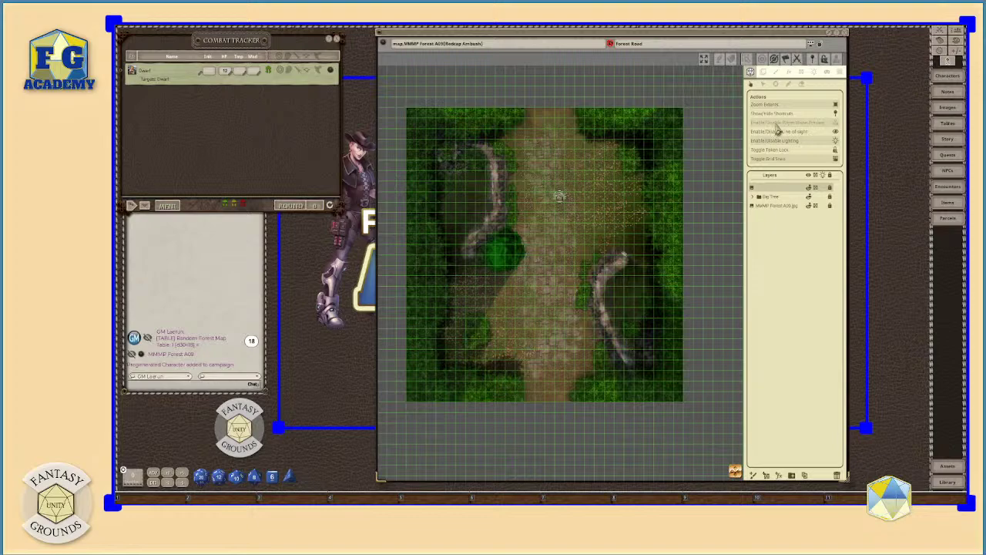
Step: Add a Clouds effect layer over the forest map
left_click(778, 131)
left_click(778, 131)
left_click(789, 71)
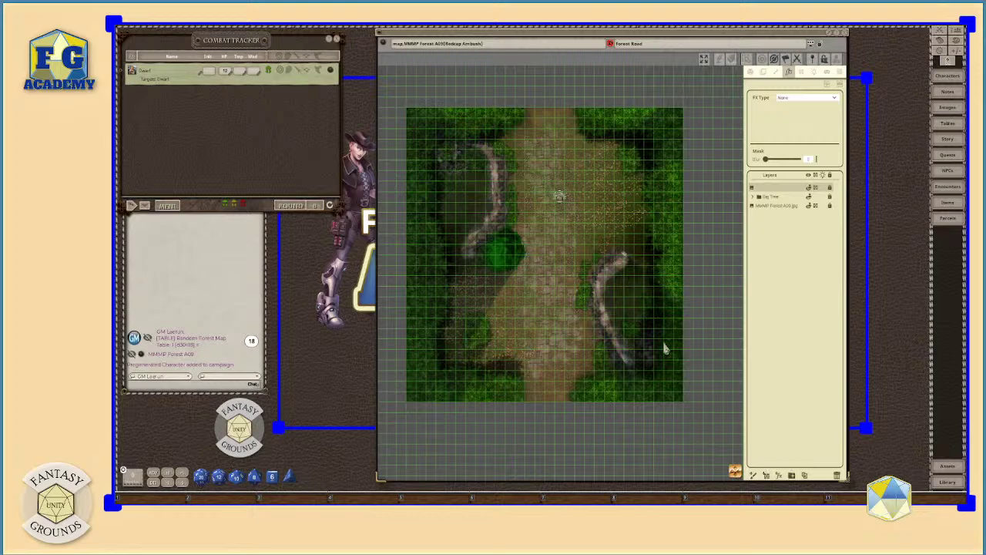
scroll(589, 306, "up", 2)
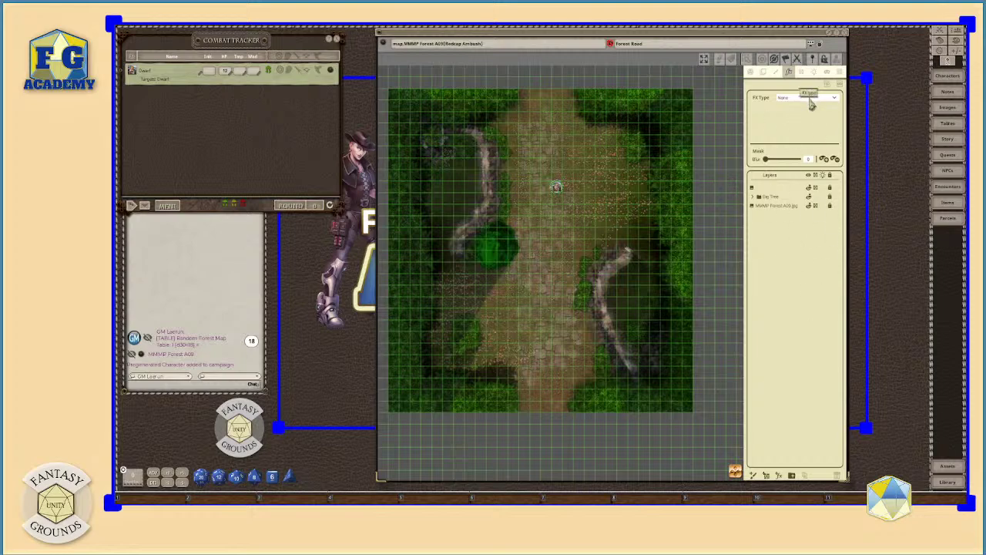
left_click(811, 100)
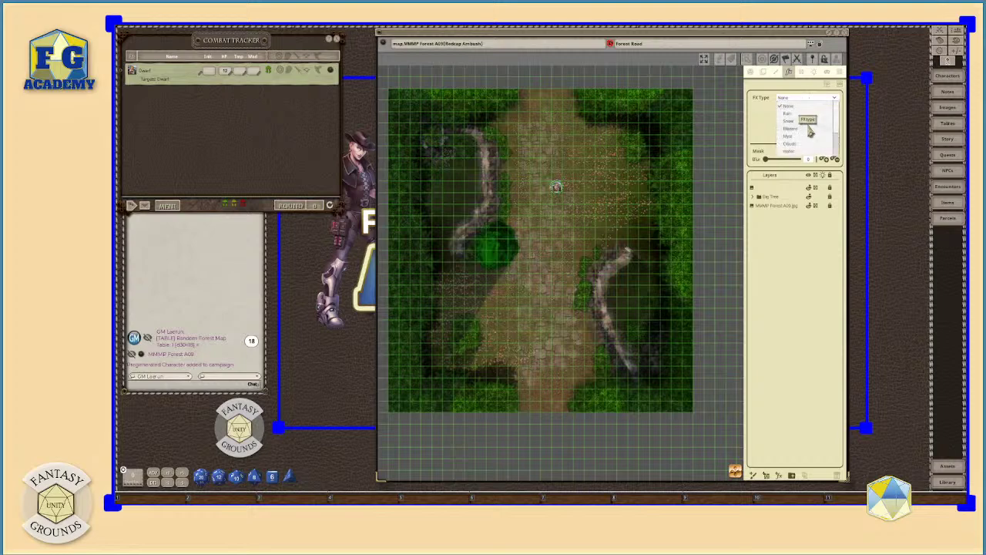
scroll(811, 133, "down", 3)
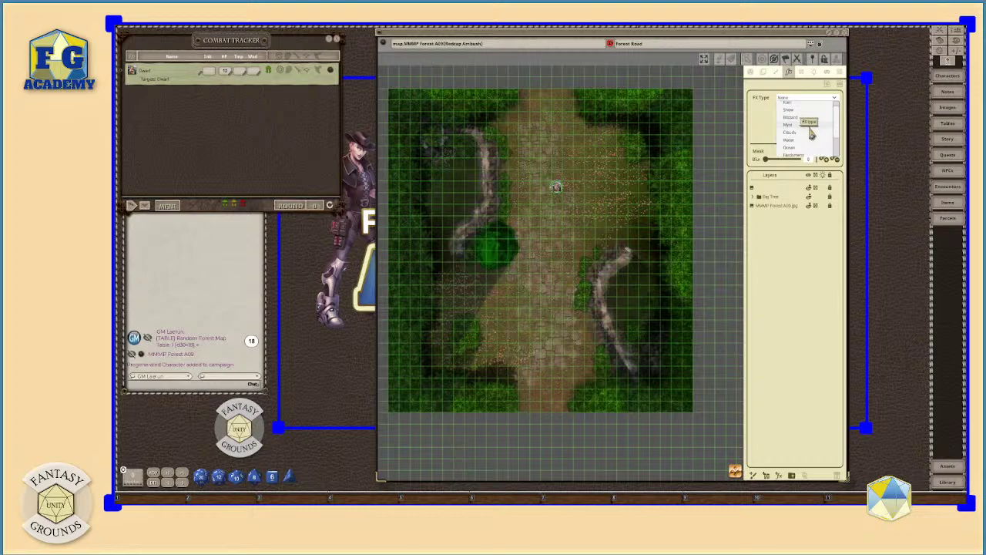
left_click(795, 140)
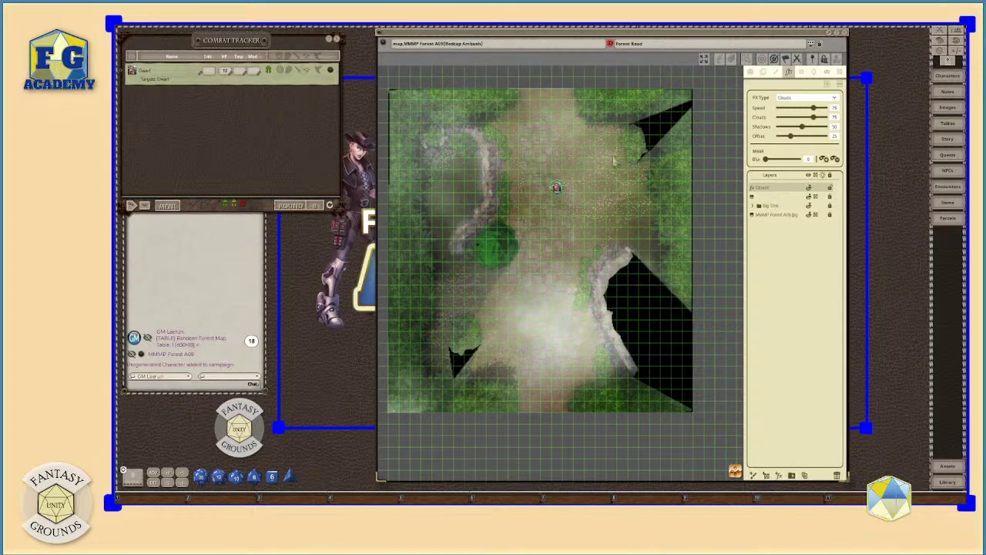
Step: Set the cloud effect's speed and clouds to 62, offset to 52 and mask blur to 43, reduce its shadows, and inspect the result
left_click_drag(812, 115, 811, 116)
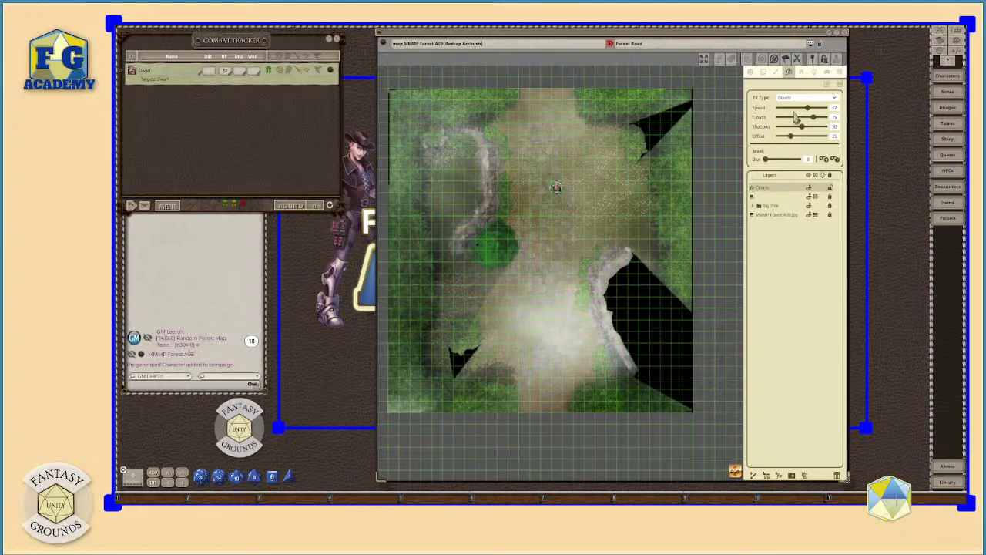
mouse_move(814, 120)
left_mouse_down()
mouse_move(795, 120)
mouse_move(831, 122)
left_mouse_up()
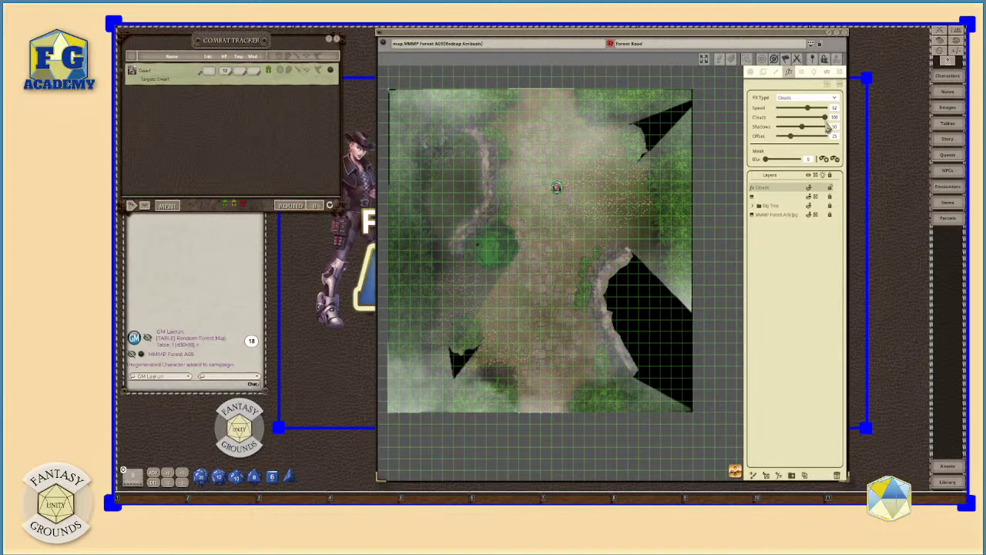
left_click_drag(823, 128, 811, 152)
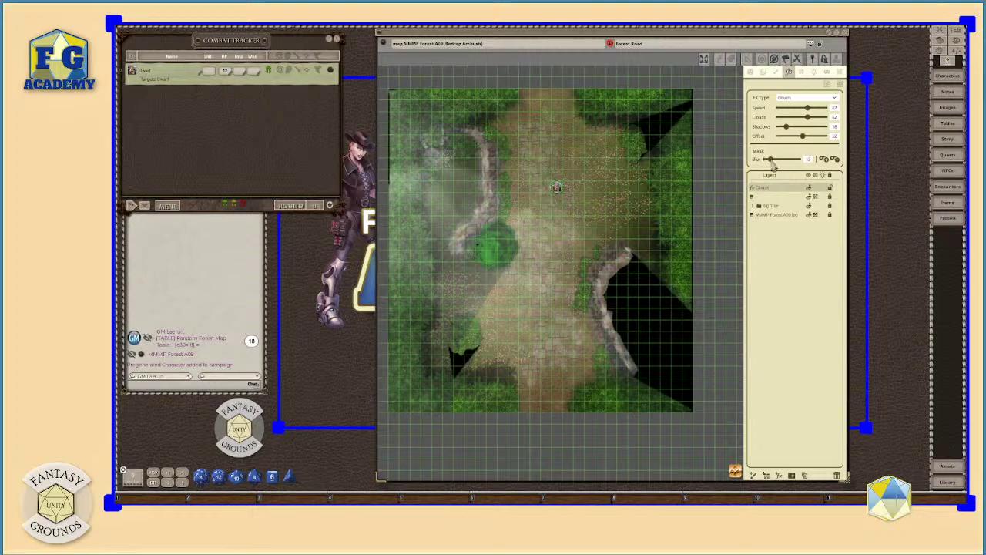
left_click_drag(767, 159, 780, 160)
scroll(559, 250, "up", 2)
scroll(559, 250, "up", 2)
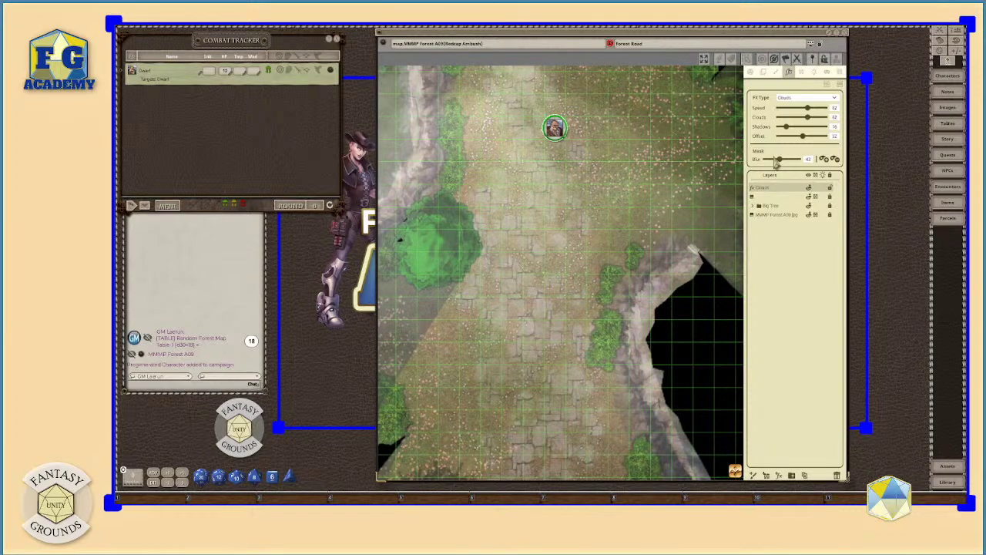
scroll(551, 219, "down", 1)
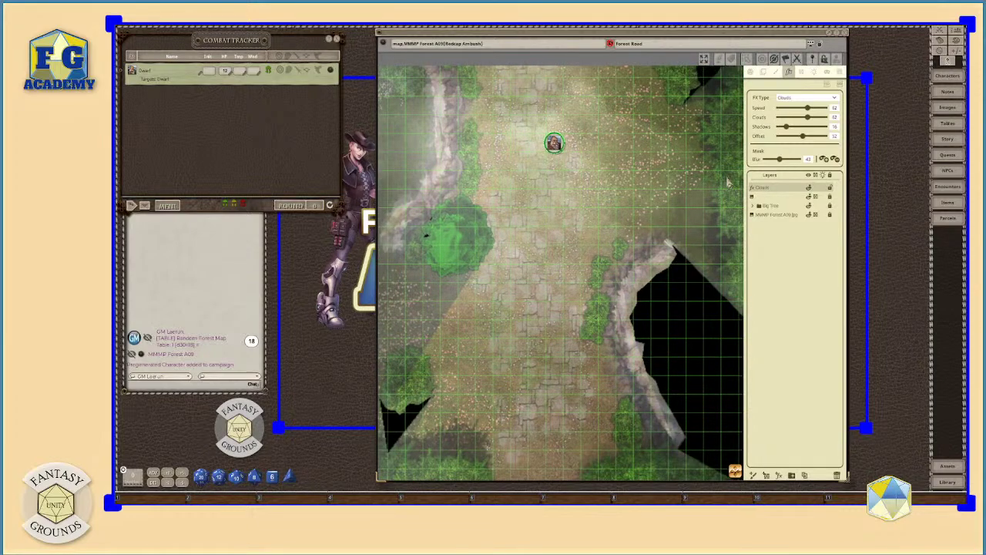
Step: Change the cloud effect's mask blur to 39 and inspect the cloud cover around the tree and across the map
left_click_drag(784, 167, 787, 169)
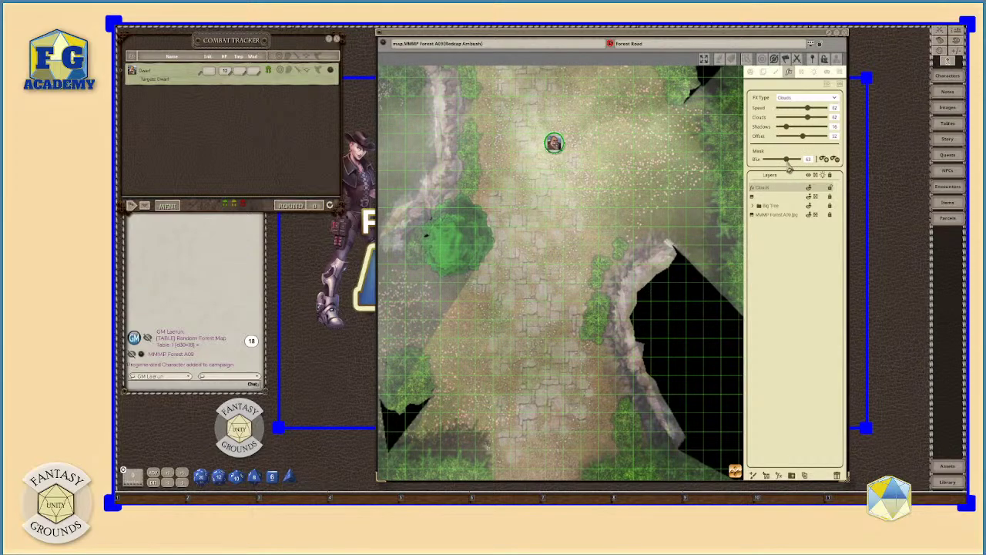
scroll(612, 278, "down", 1)
scroll(612, 277, "down", 3)
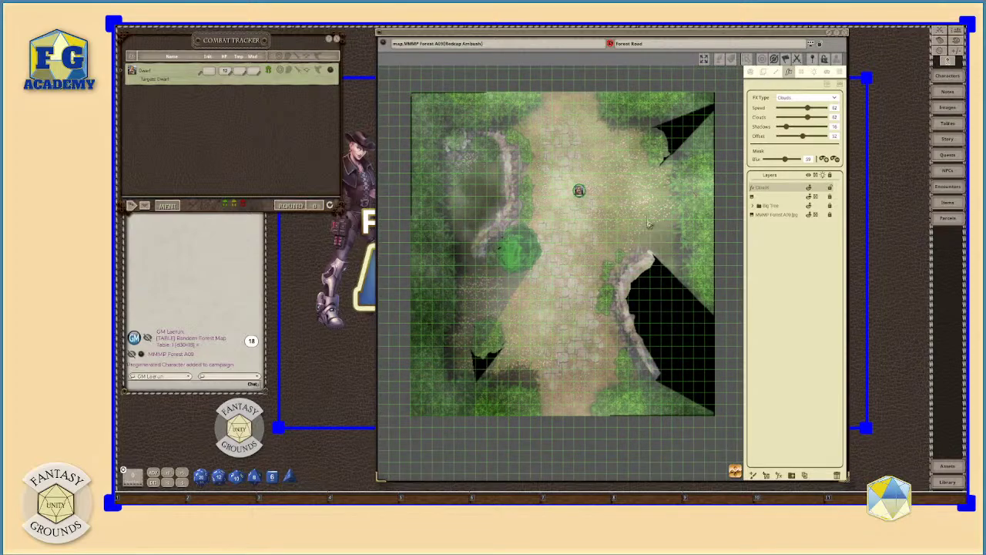
scroll(479, 344, "up", 3)
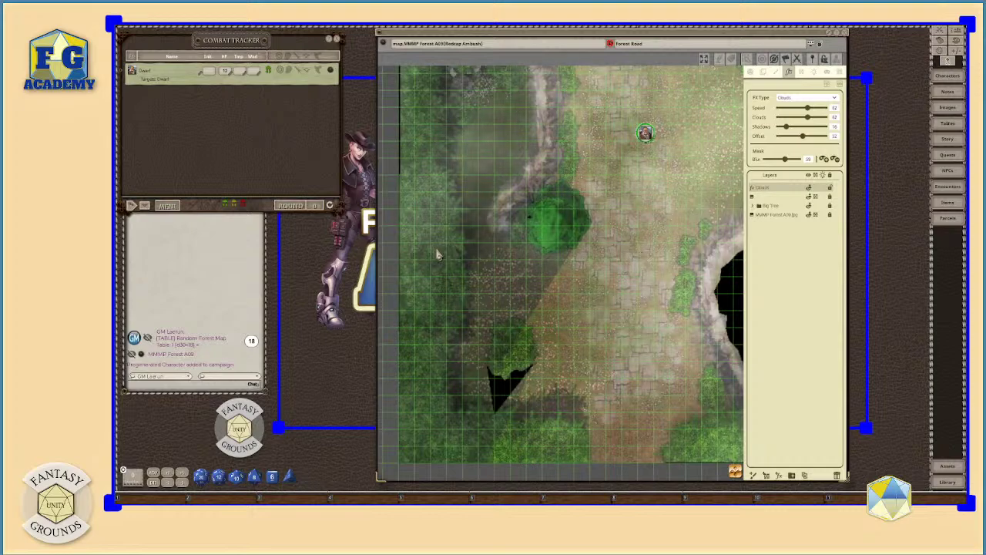
scroll(533, 234, "up", 5)
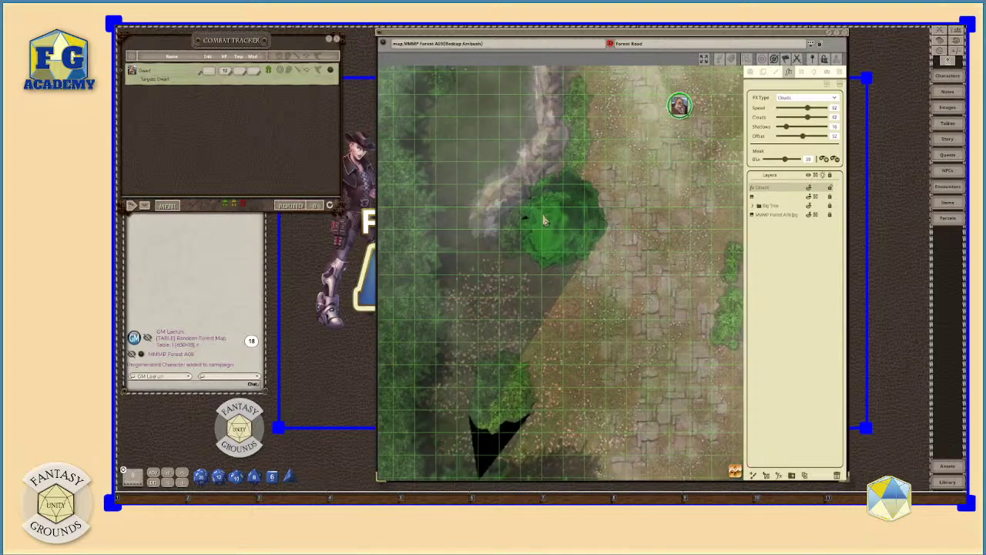
scroll(534, 236, "down", 5)
scroll(533, 237, "down", 5)
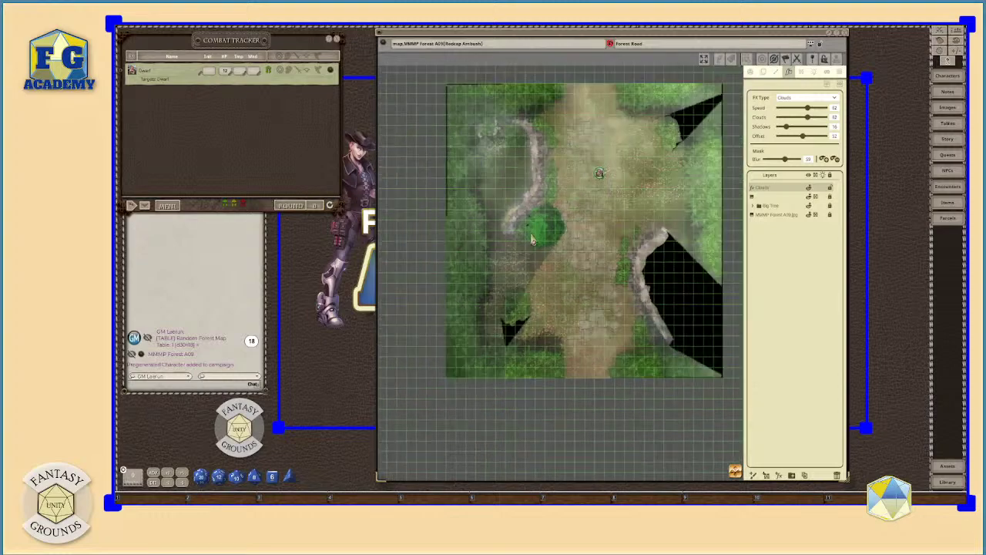
scroll(597, 264, "up", 1)
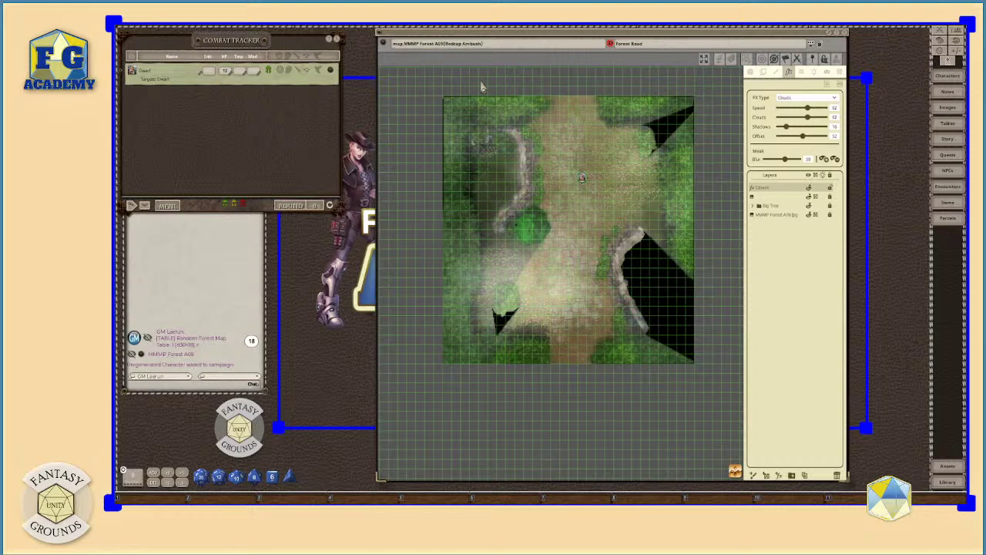
Step: Replace the Clouds layer's mask with a rectangular mask covering the entire forest map, and inspect the drifting clouds
left_click(829, 160)
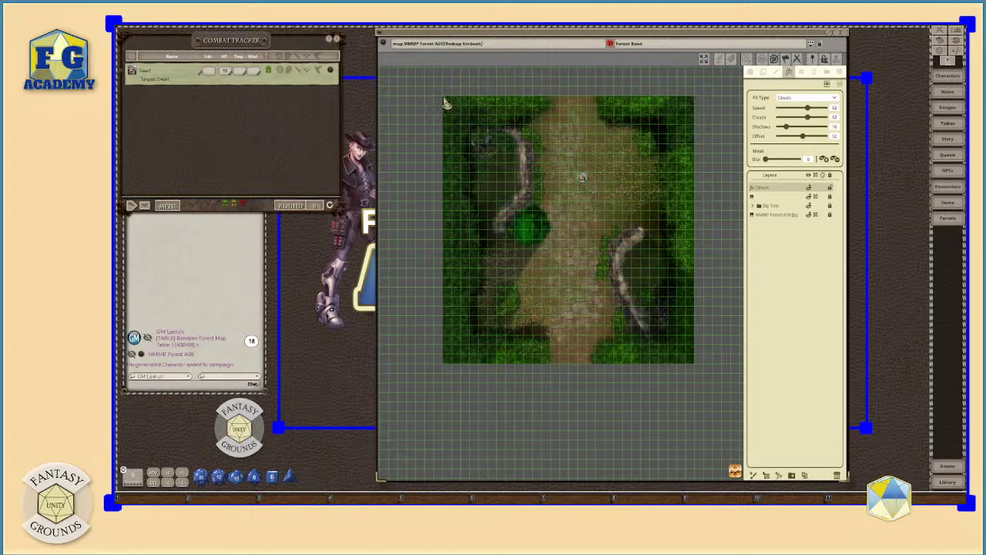
left_click_drag(447, 104, 696, 372)
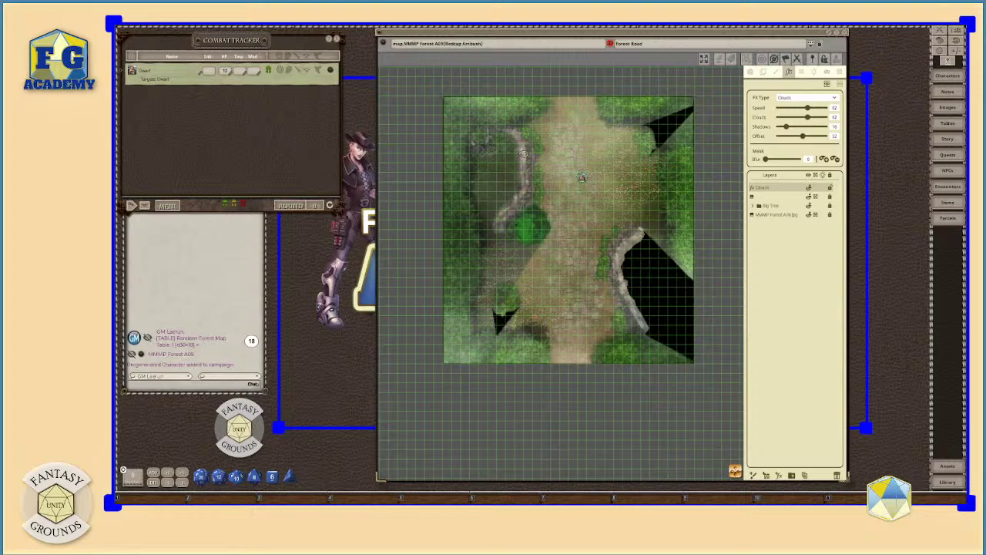
scroll(566, 314, "up", 3)
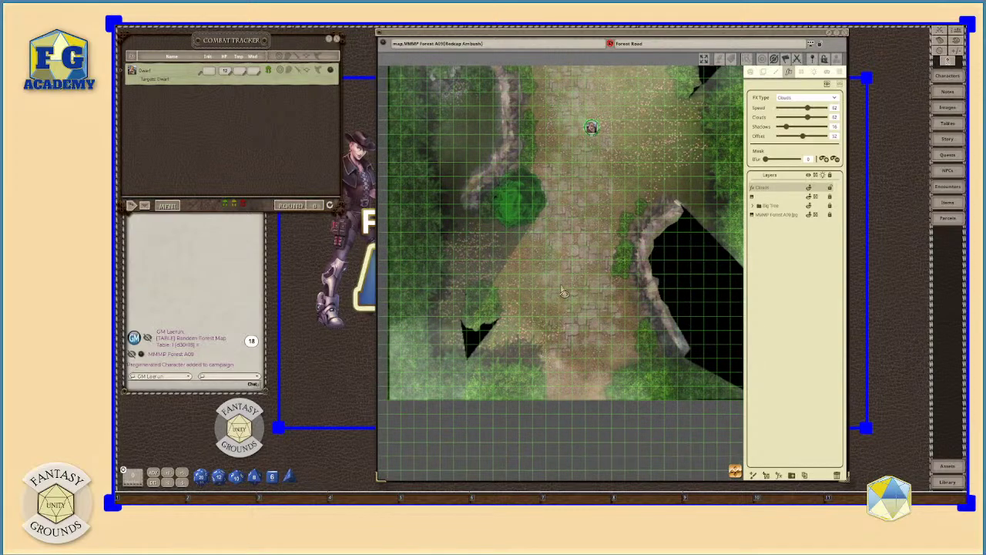
scroll(563, 289, "up", 2)
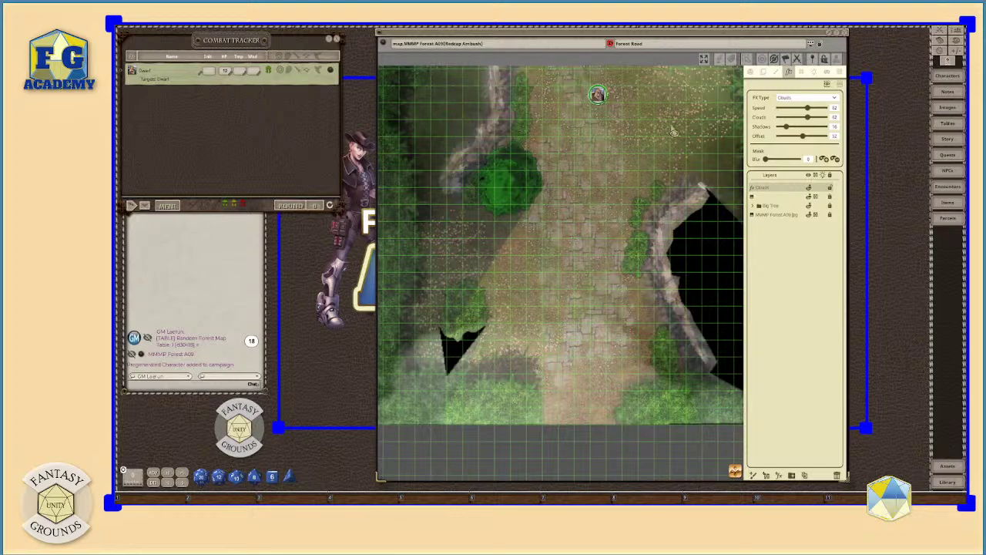
scroll(628, 245, "down", 2)
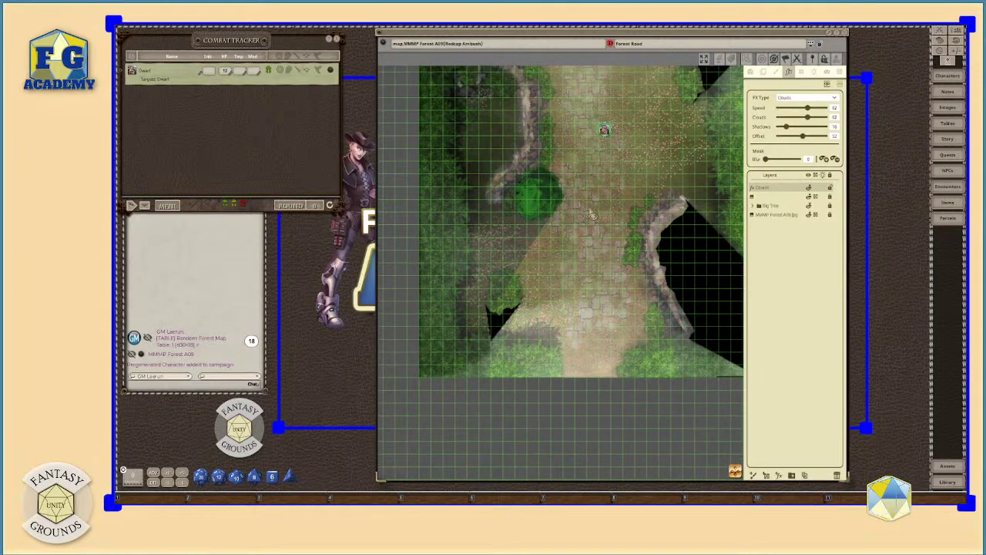
scroll(634, 294, "up", 1)
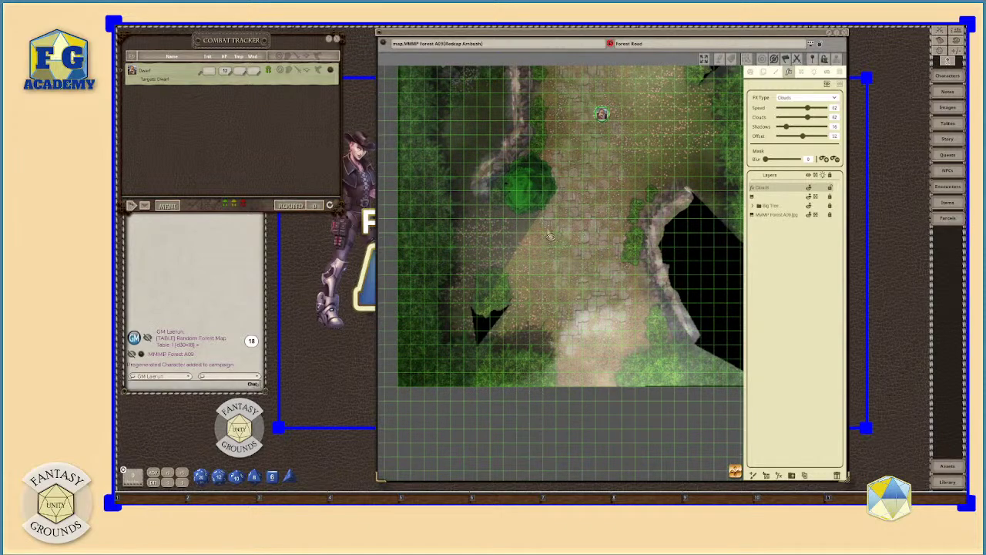
scroll(559, 238, "down", 2)
scroll(582, 244, "down", 1)
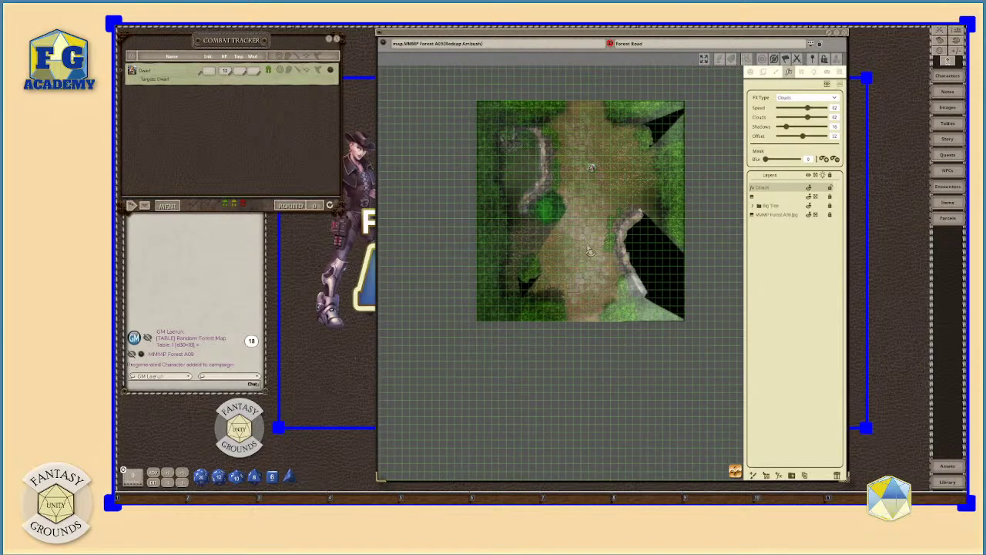
scroll(589, 250, "up", 3)
Step: Enable the player vision preview and examine how the clouds look inside and outside the Dwarf's sight
left_click(752, 71)
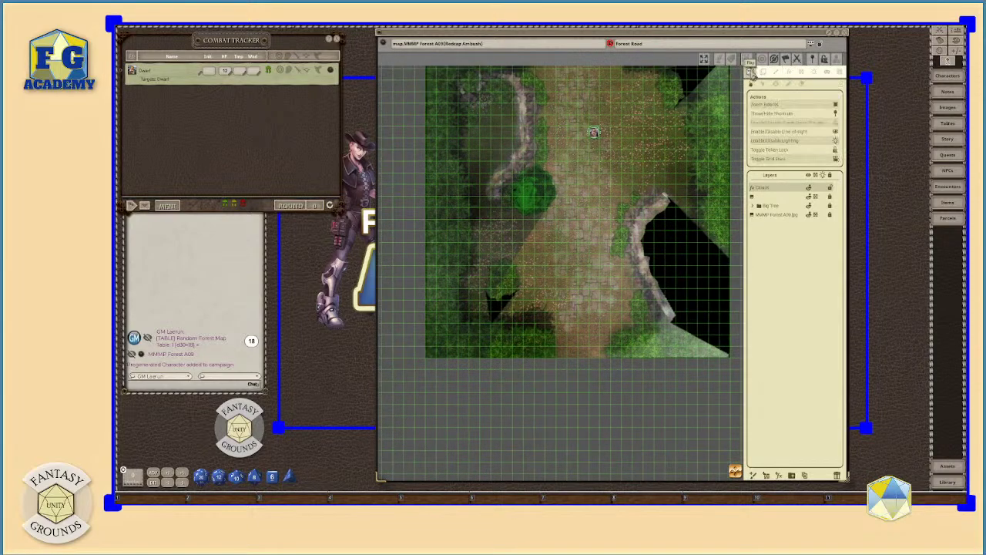
left_click(837, 131)
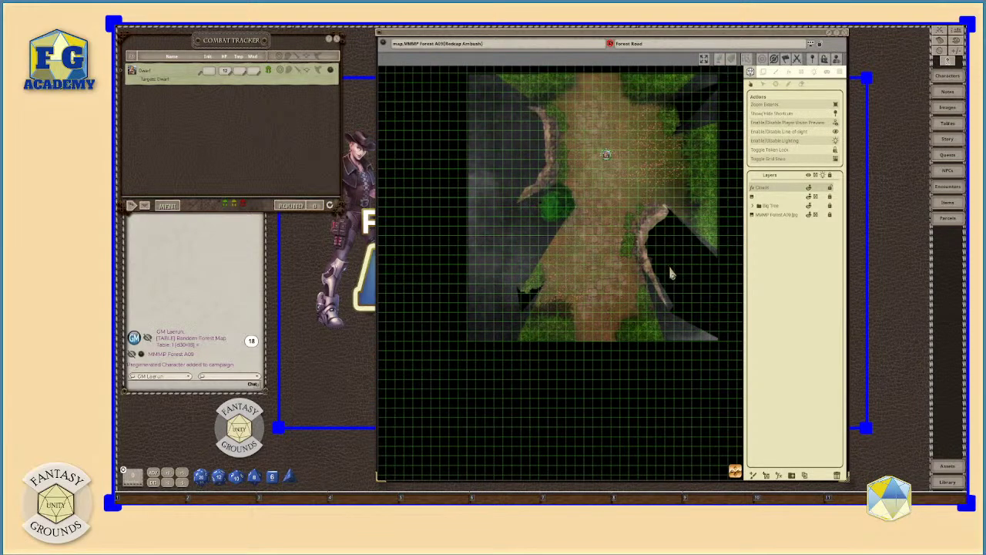
scroll(670, 273, "up", 1)
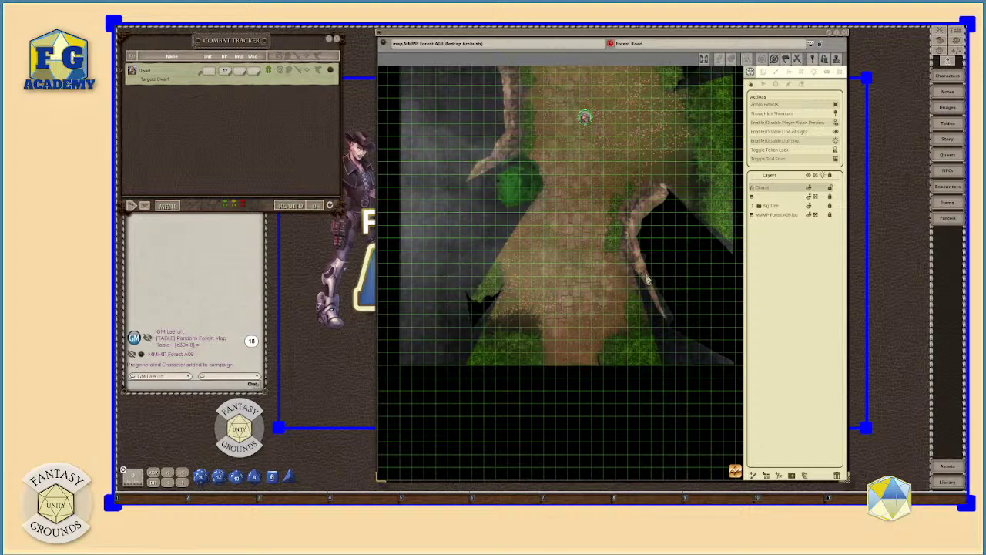
scroll(597, 273, "down", 2)
scroll(593, 273, "down", 1)
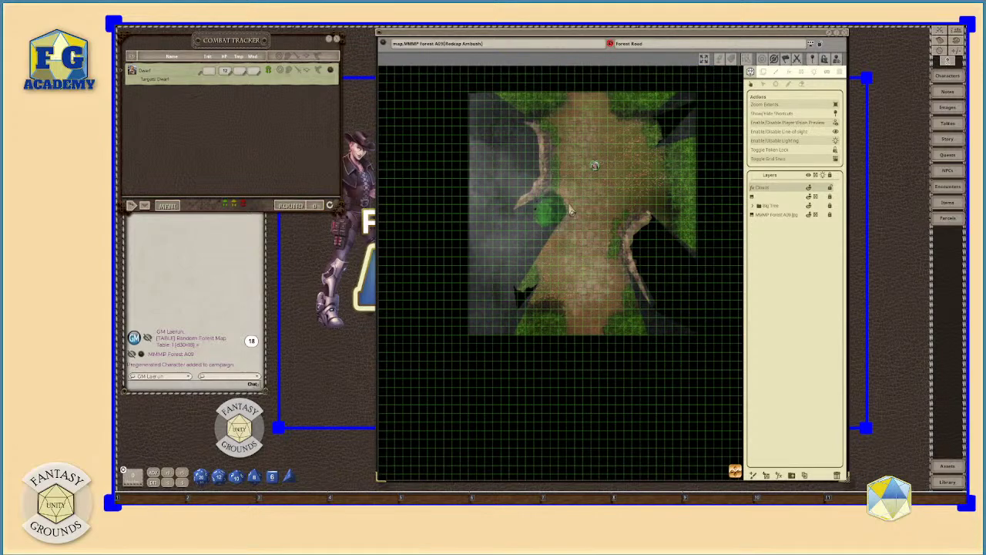
scroll(570, 210, "up", 5)
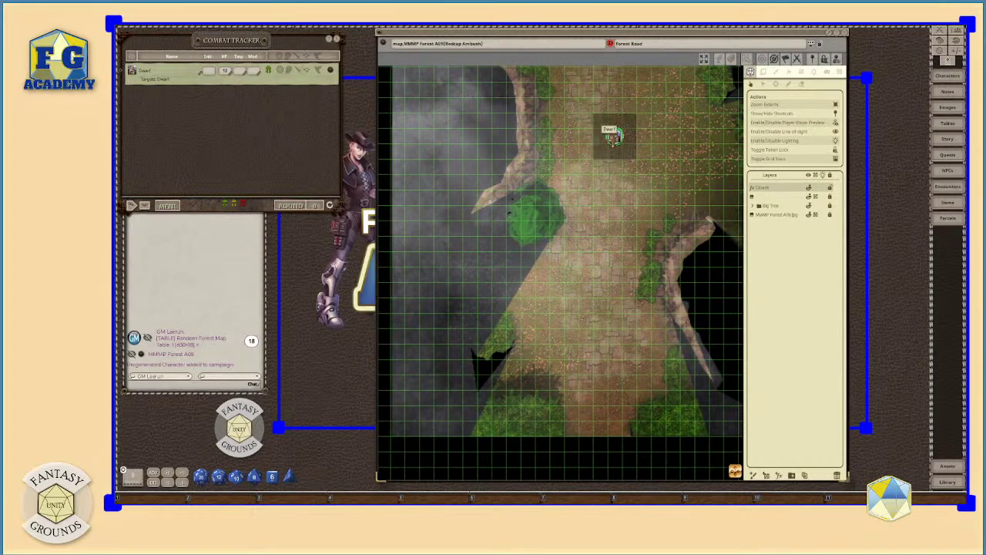
Step: Set the map's ambient light preset to Moonlight and inspect the clouded forest under it
left_click(814, 74)
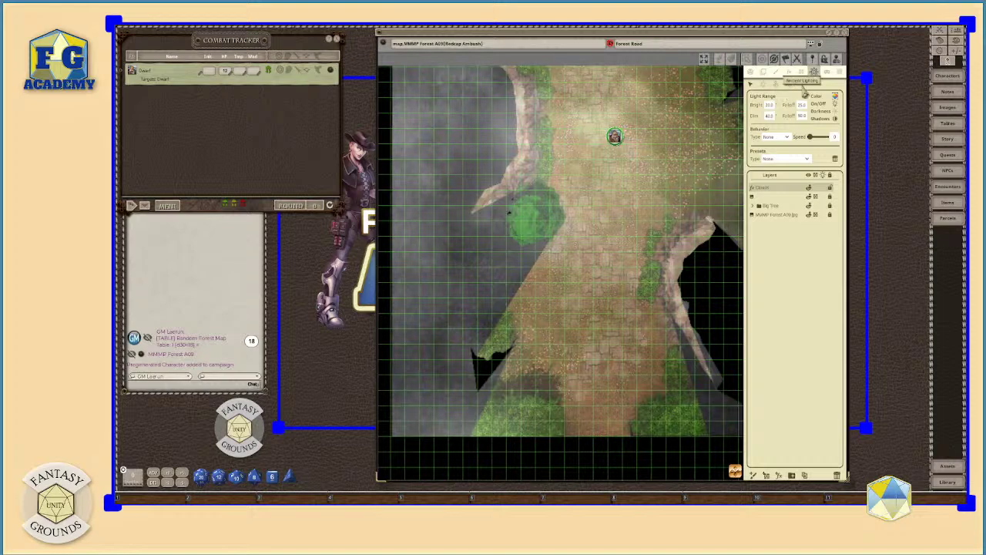
left_click(801, 81)
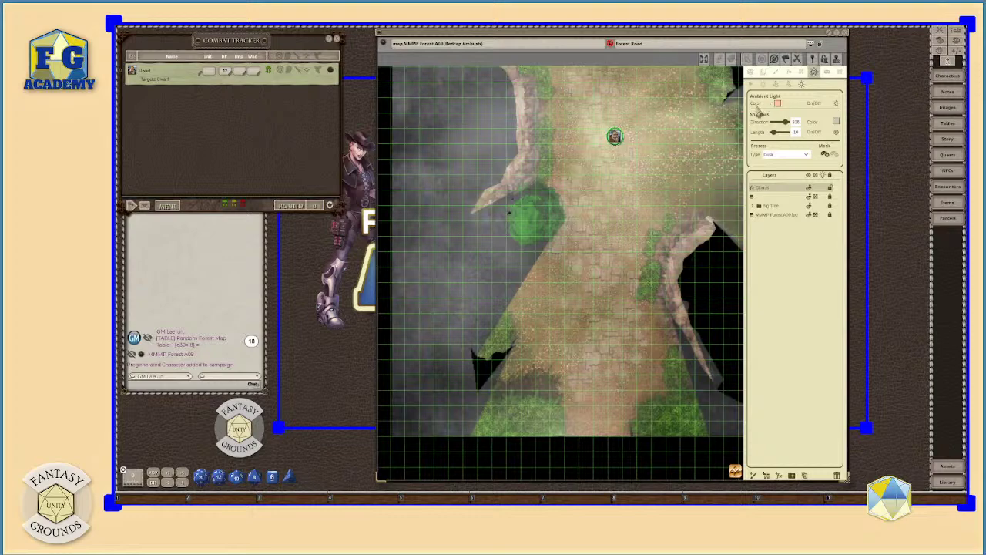
left_click(805, 154)
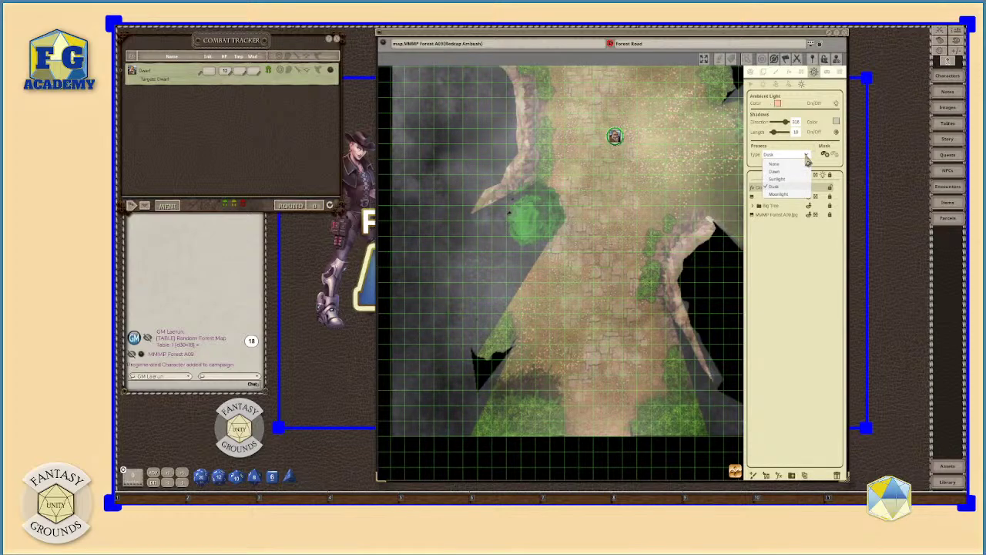
left_click(784, 195)
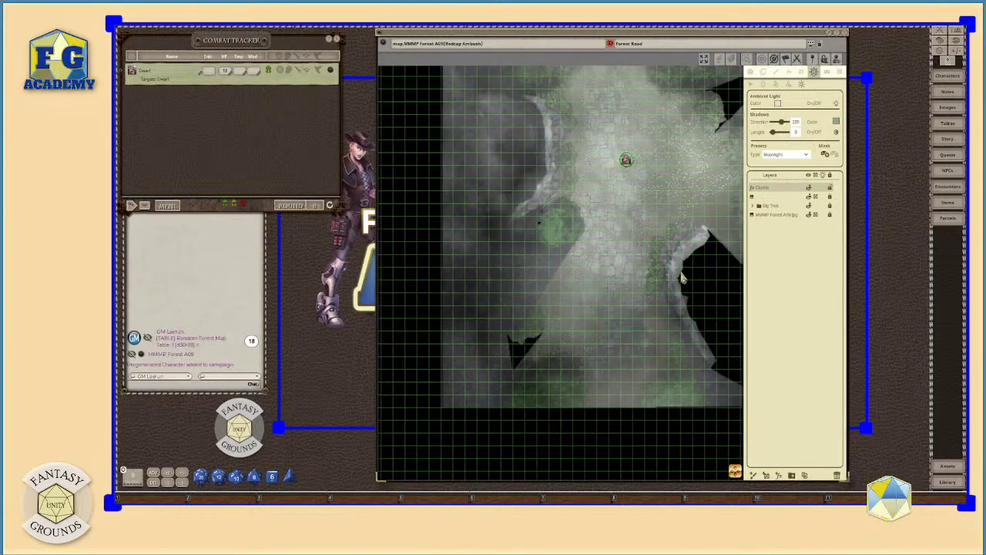
scroll(681, 279, "down", 3)
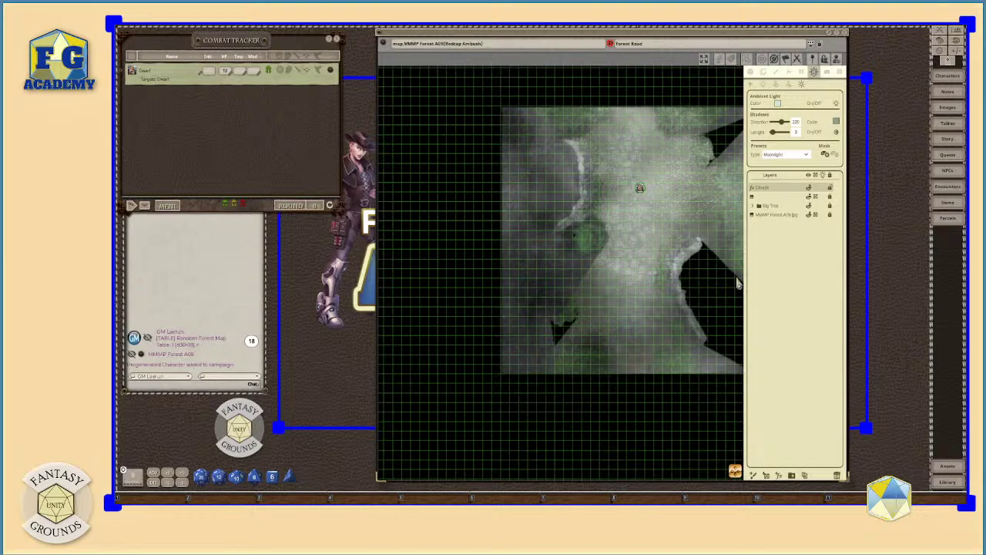
scroll(737, 284, "up", 2)
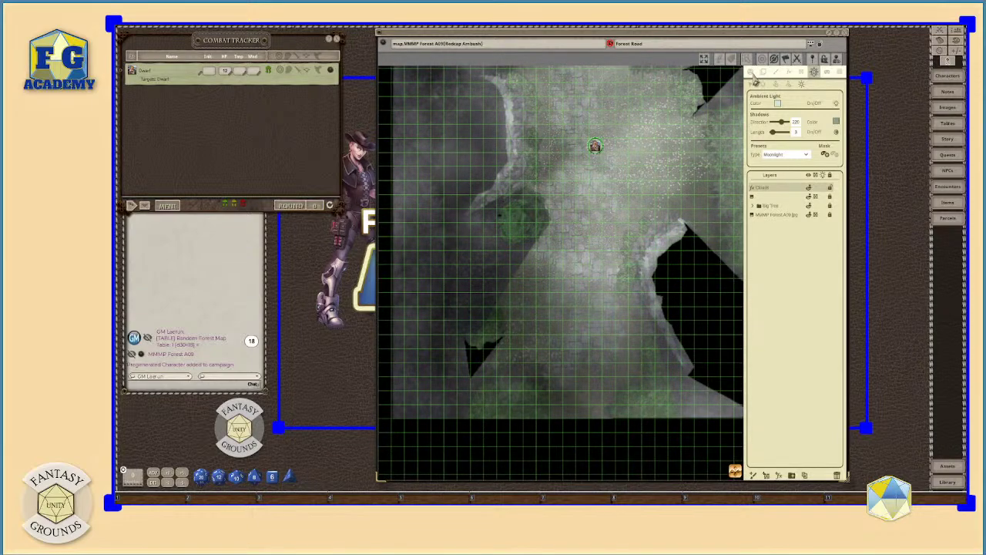
Step: Select the Dwarf token and move it down the road and back up to the clearing to test its moonlit vision
left_click(751, 72)
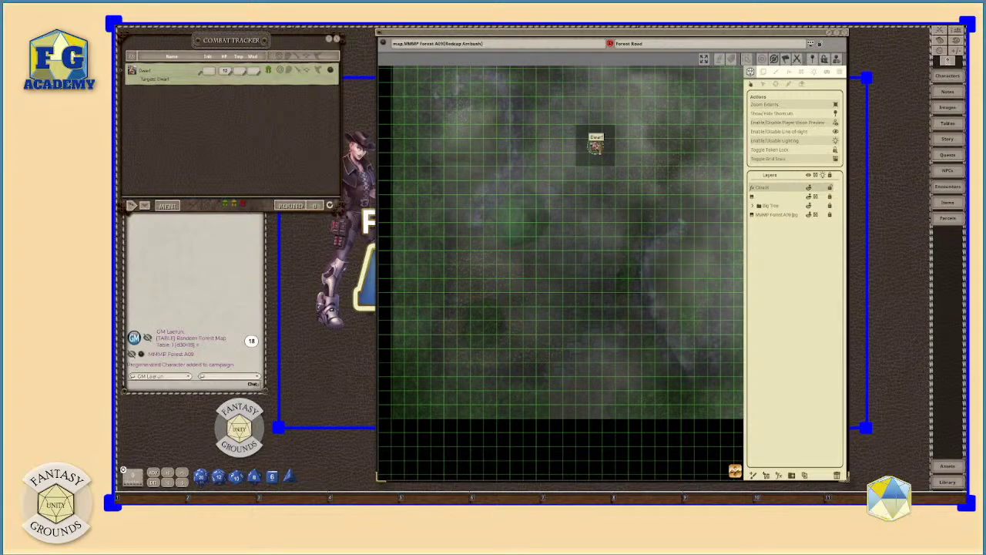
left_click(595, 145)
scroll(622, 278, "down", 2)
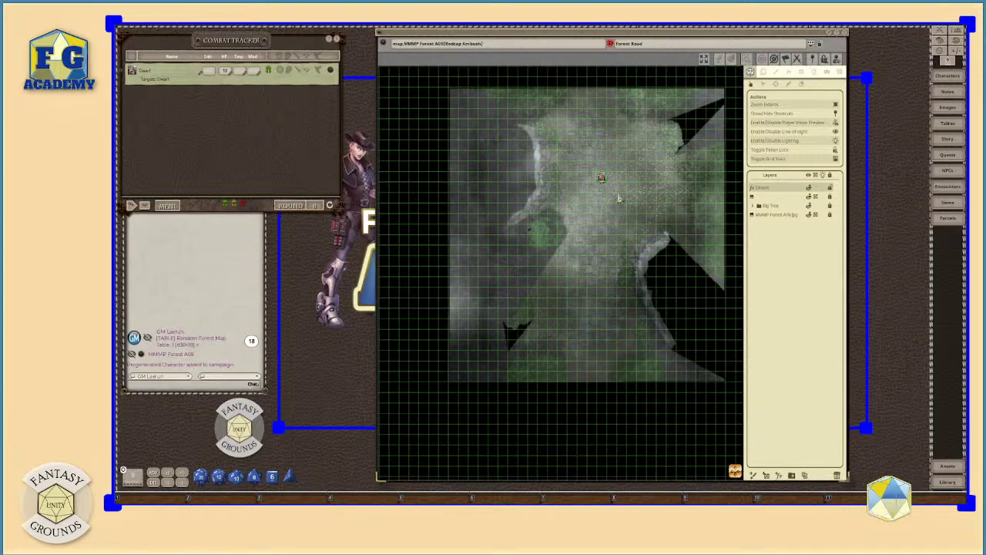
left_click_drag(603, 177, 607, 193)
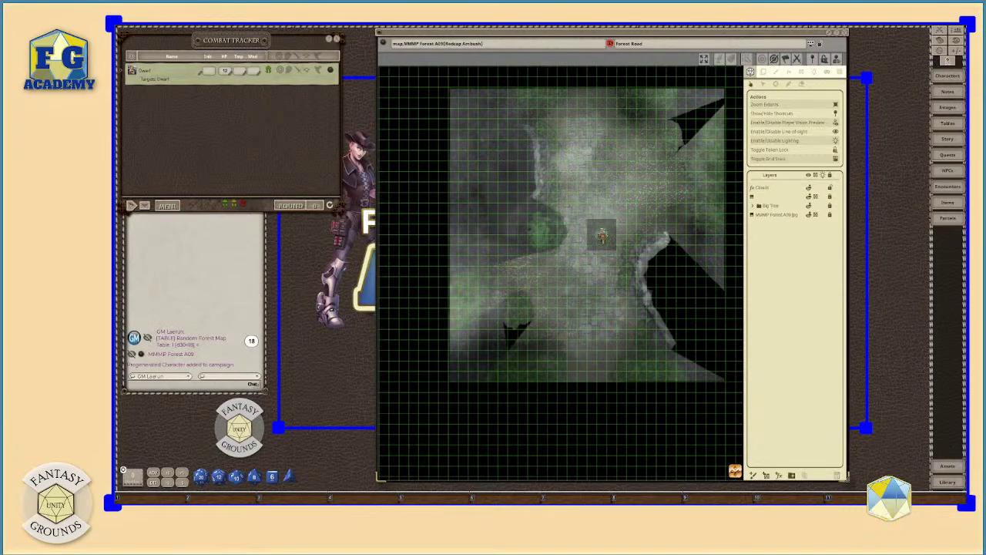
mouse_move(601, 235)
left_mouse_down()
mouse_move(589, 292)
mouse_move(608, 214)
left_mouse_up()
left_click_drag(614, 171, 636, 161)
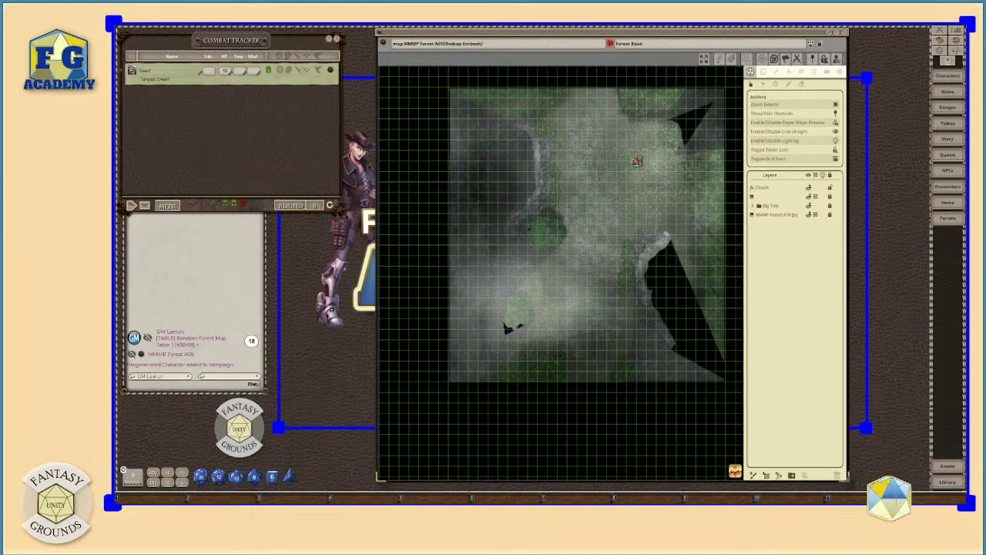
Step: Move the Dwarf down the road below the tree, inspect its view, and return it to the road above the tree
left_click_drag(596, 215, 598, 277)
scroll(614, 289, "up", 6)
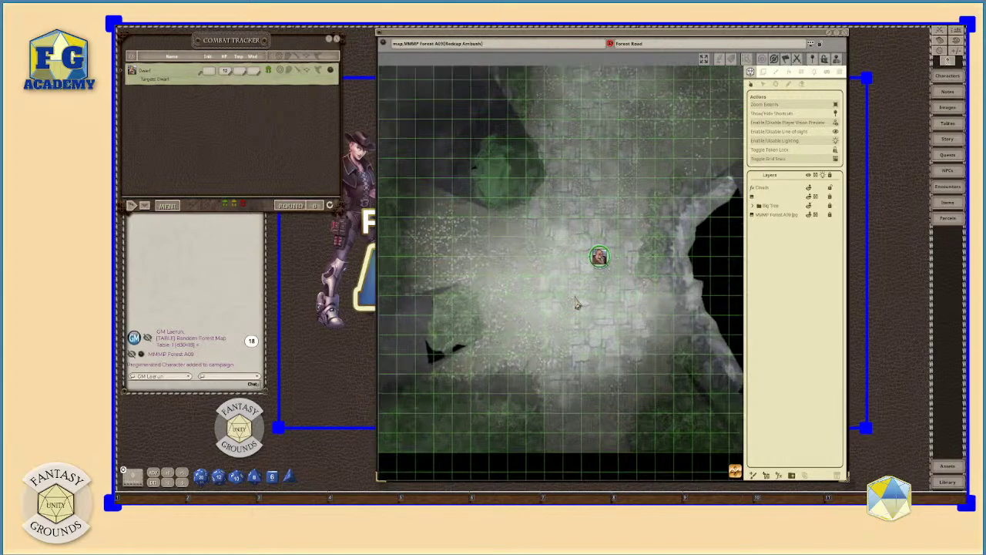
scroll(460, 239, "down", 4)
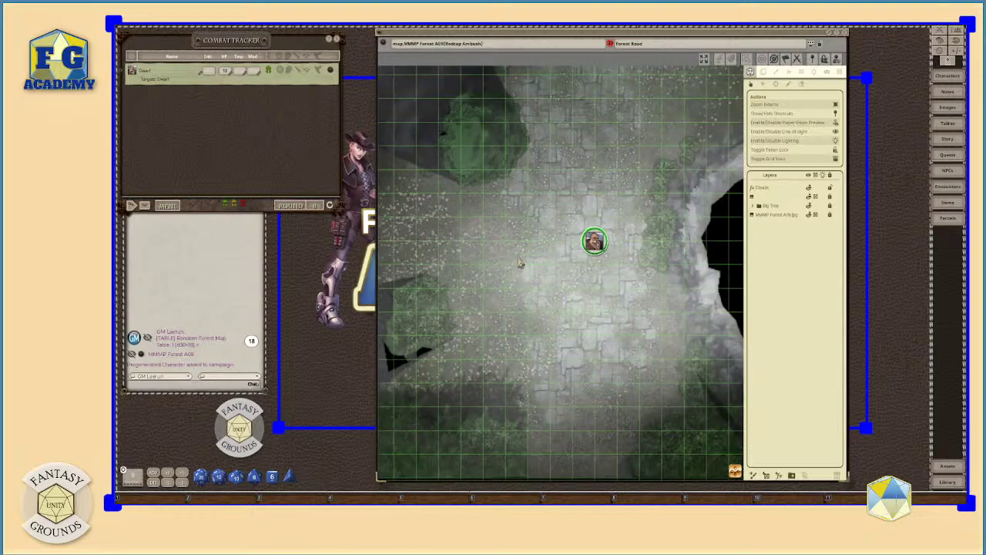
mouse_move(532, 224)
left_mouse_down()
mouse_move(433, 246)
mouse_move(434, 234)
mouse_move(570, 328)
mouse_move(578, 110)
left_mouse_up()
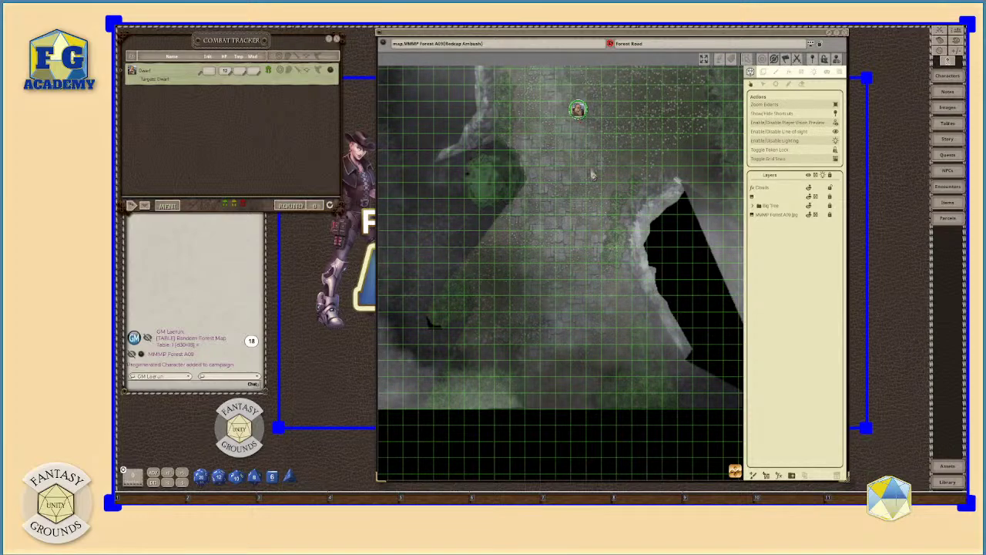
scroll(593, 216, "down", 5)
scroll(608, 166, "up", 3)
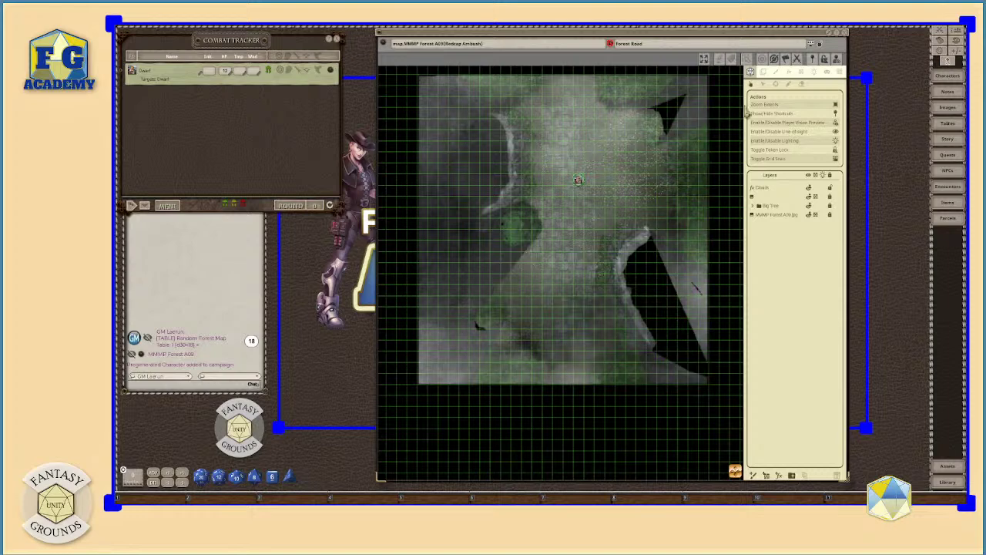
Step: Turn the map lighting off and on again to compare the views, and disable the player vision preview
left_click(836, 141)
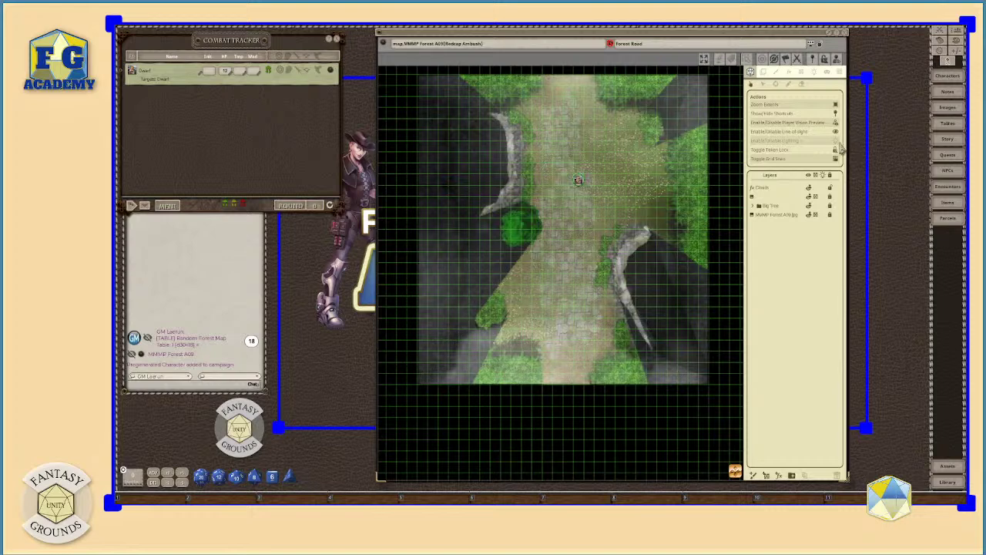
left_click(835, 142)
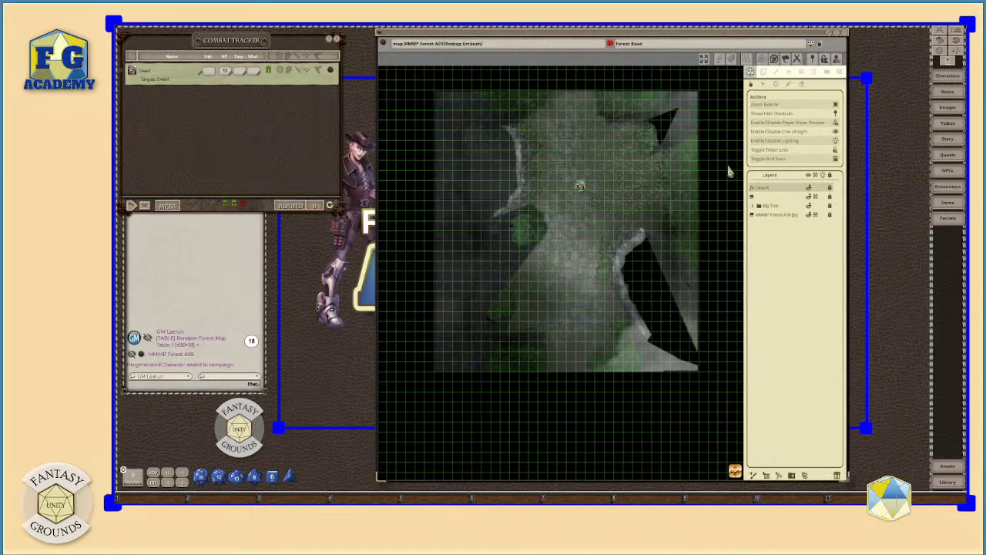
left_click(835, 123)
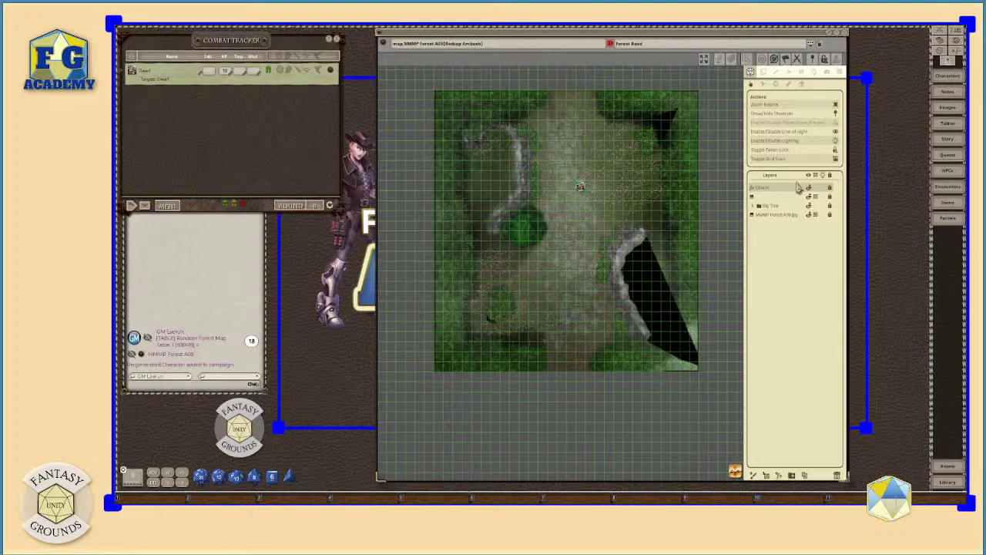
Step: Add a new FX layer above the Clouds layer and set its effect type to Rain
scroll(567, 222, "up", 3)
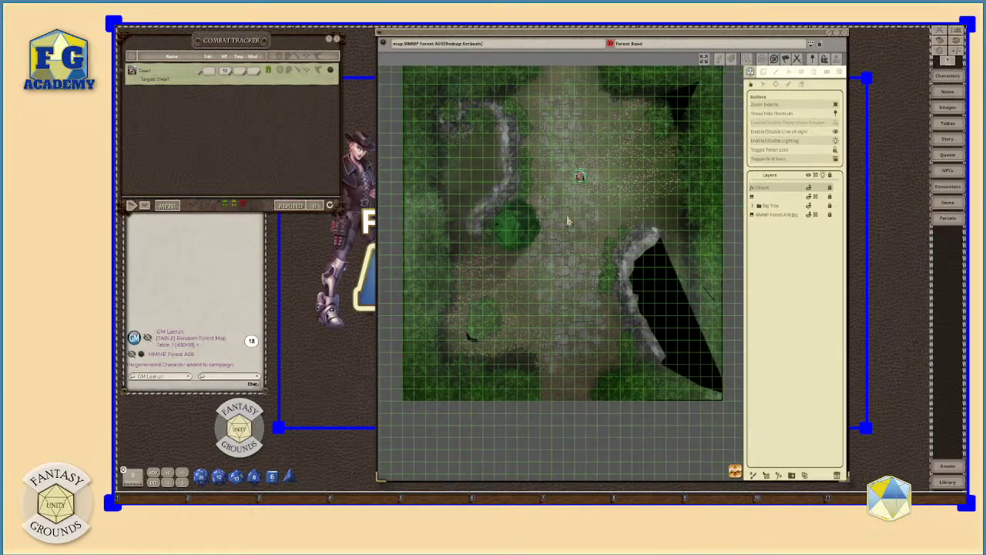
scroll(608, 207, "down", 2)
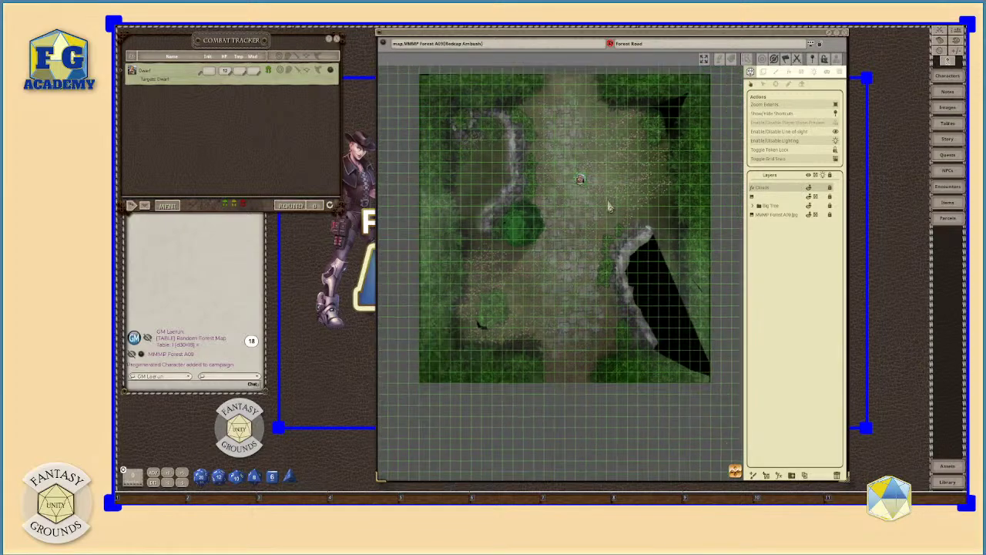
left_click(789, 72)
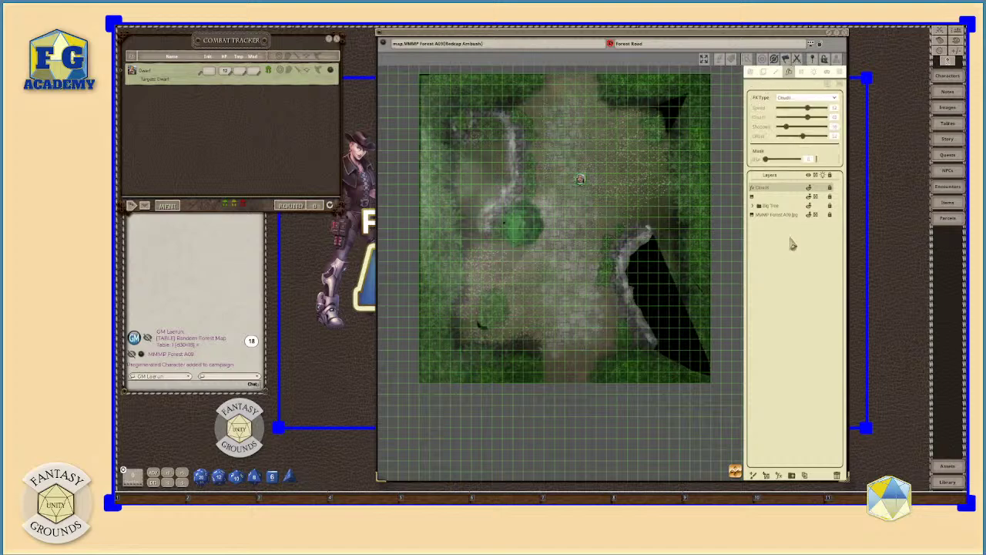
left_click(780, 475)
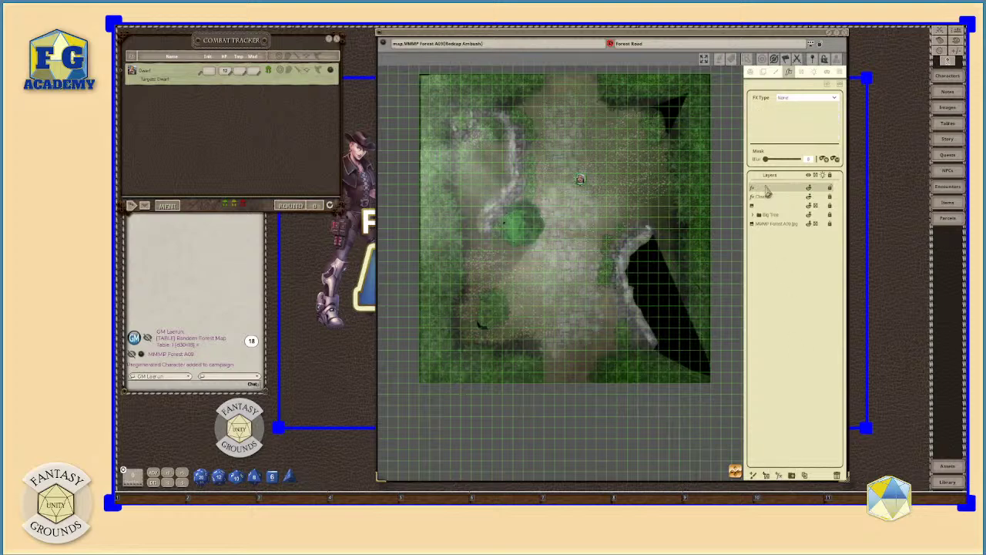
left_click(813, 100)
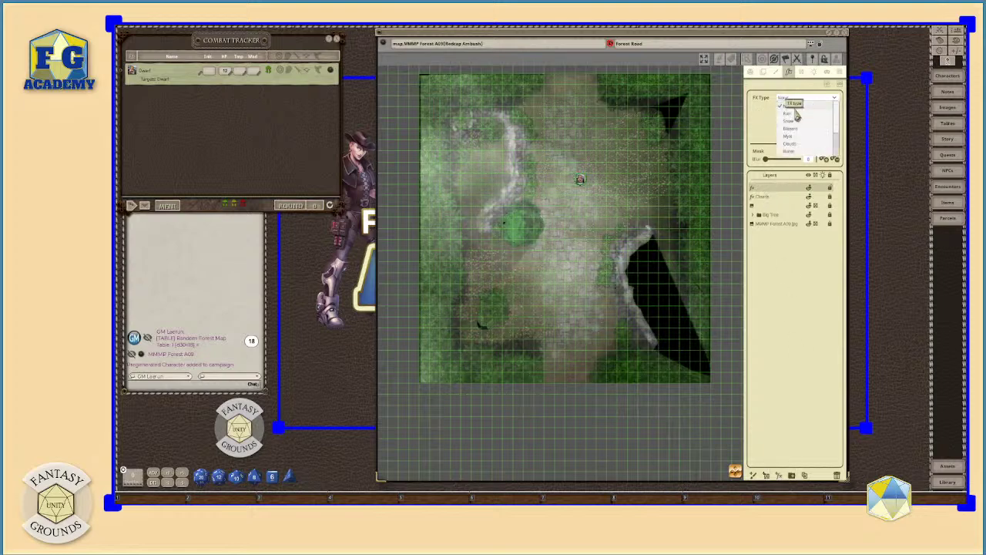
left_click(794, 114)
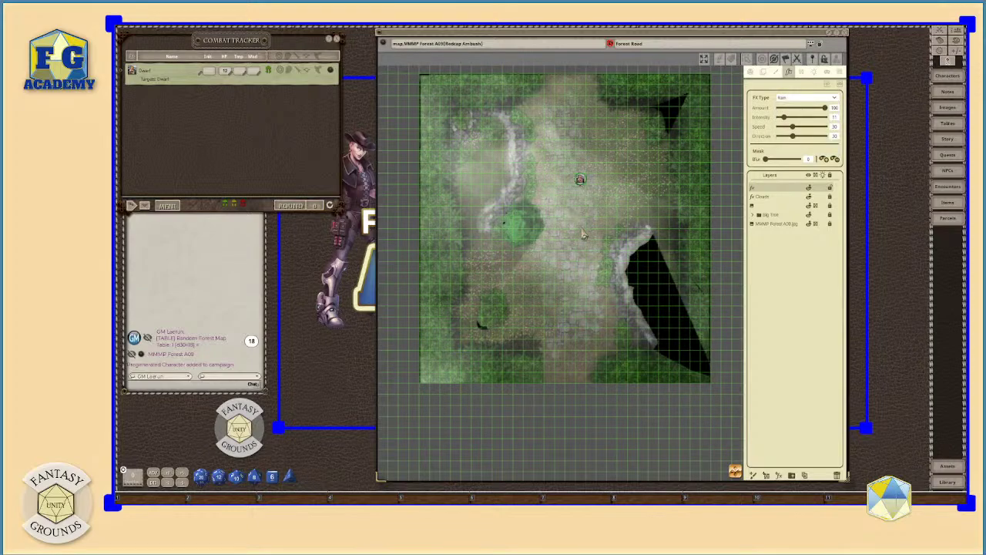
scroll(583, 235, "up", 2)
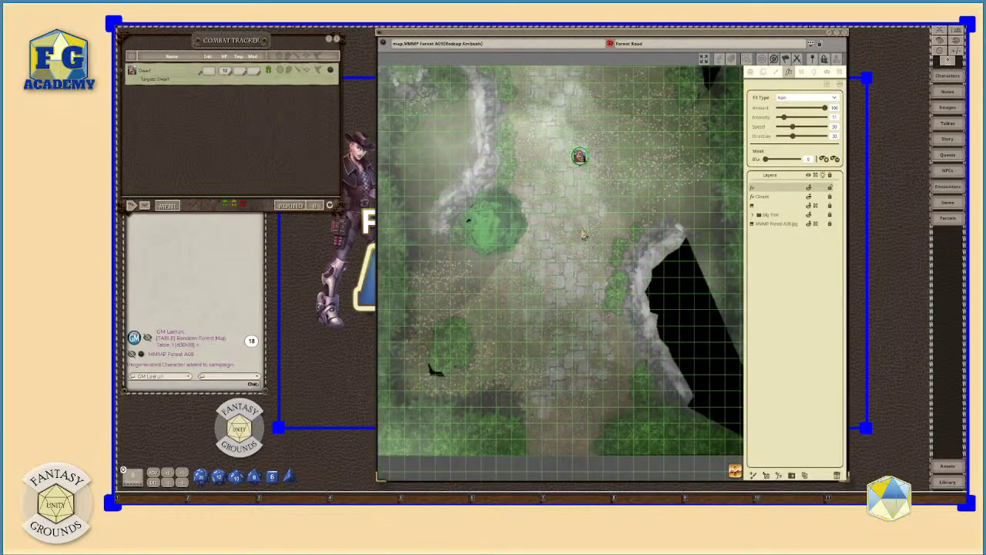
scroll(581, 235, "down", 1)
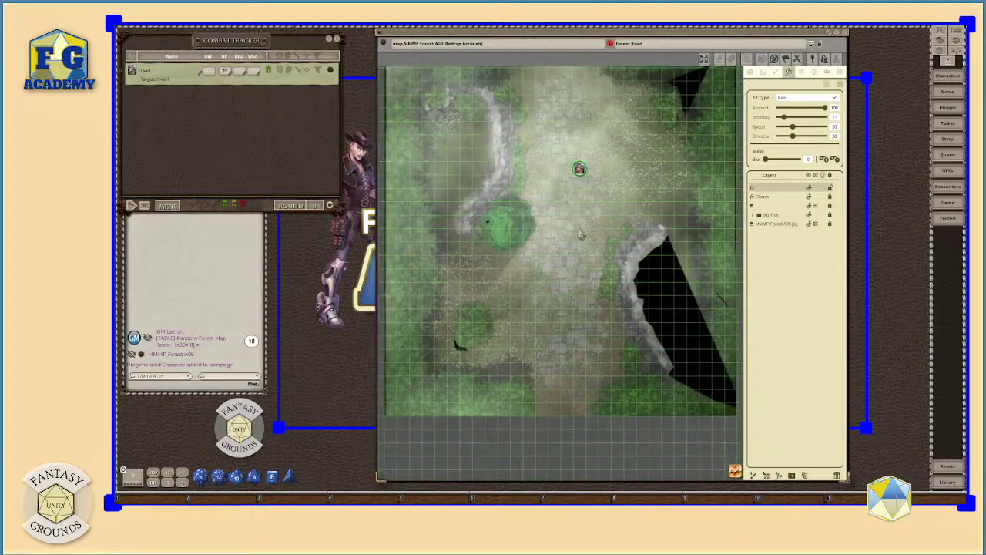
Step: Name the new rain effect layer "Rain Showers"
left_click(778, 205)
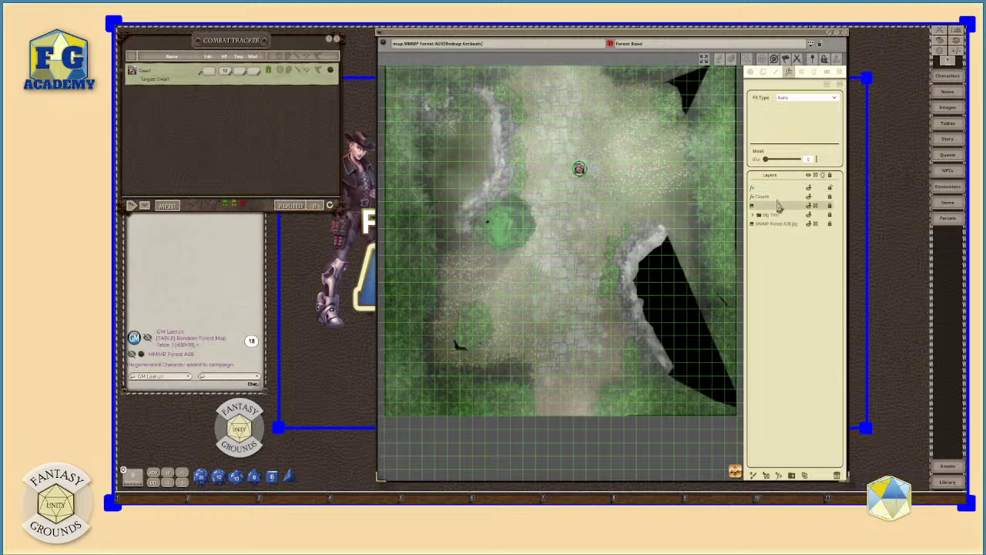
left_click(763, 189)
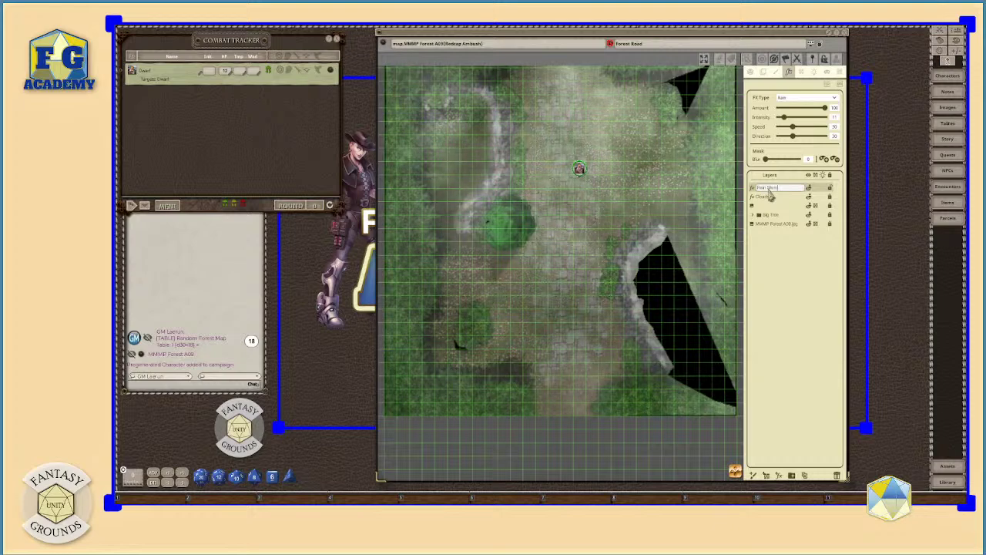
key("Return")
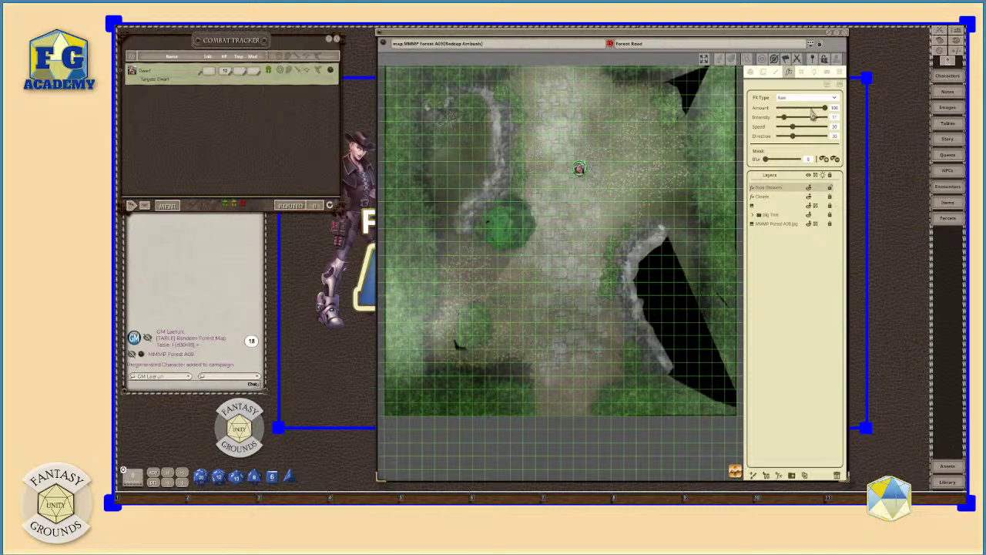
Step: Lower the rain amount to about 68 and move the Rain Showers layer below the Clouds layer
left_click_drag(815, 113, 808, 113)
scroll(543, 224, "up", 1)
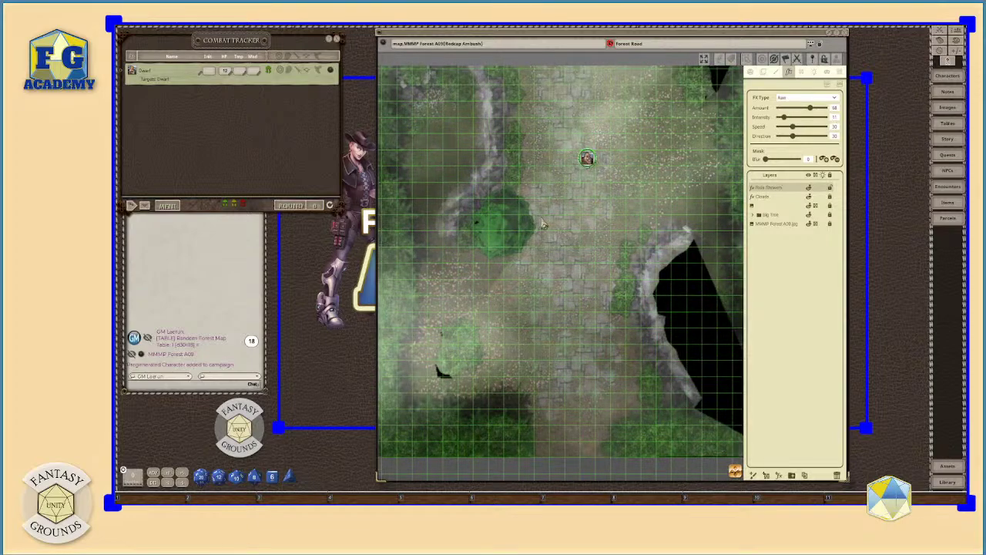
scroll(543, 224, "up", 1)
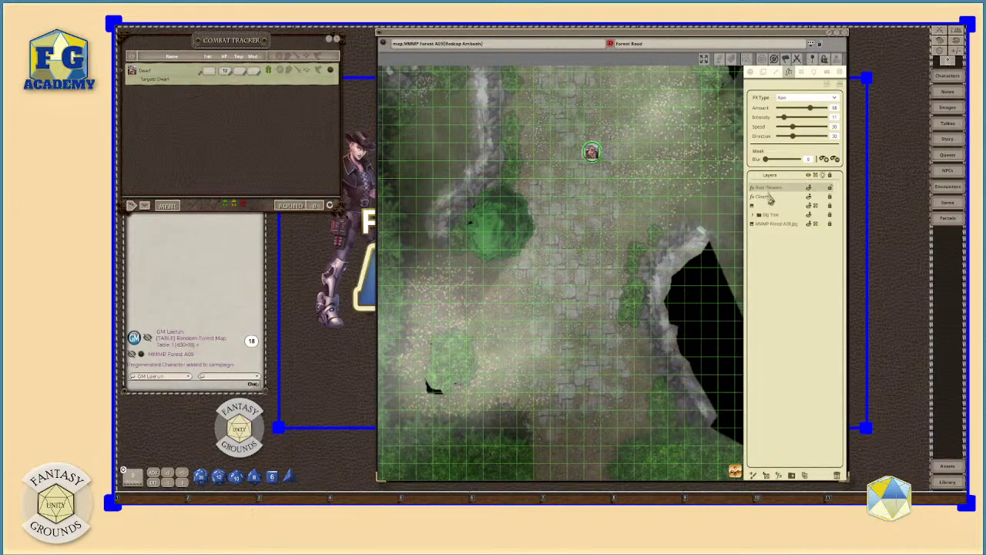
left_click_drag(764, 188, 767, 197)
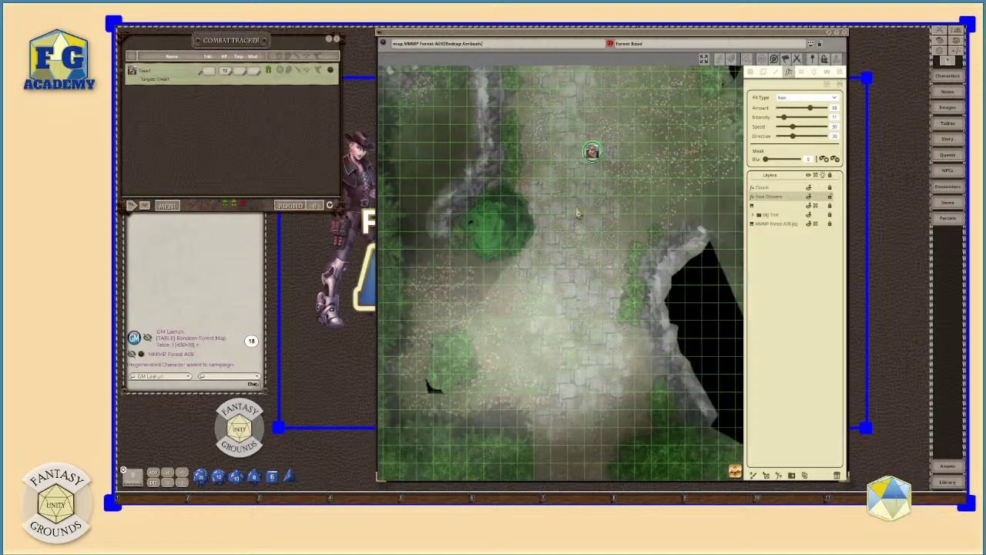
Step: Slow the rain to a speed of about 19, set its direction to about 68, and add a slight mask blur
scroll(579, 212, "up", 1)
scroll(553, 219, "down", 2)
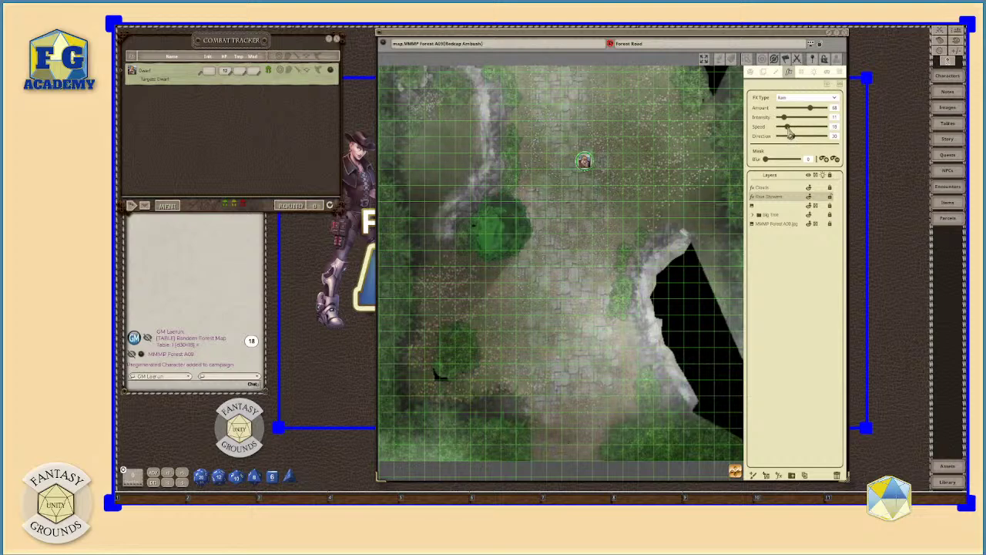
left_click_drag(791, 135, 846, 140)
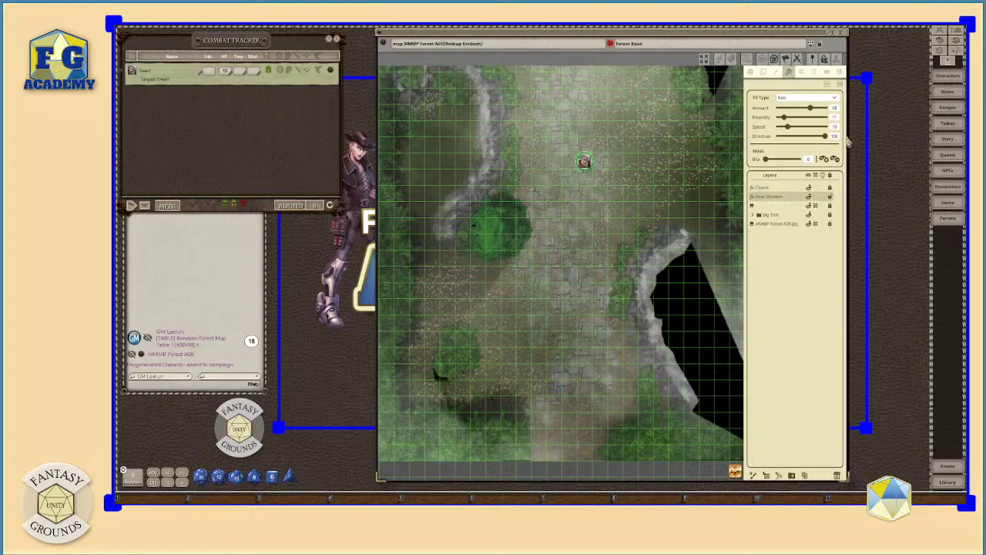
left_click_drag(846, 140, 770, 164)
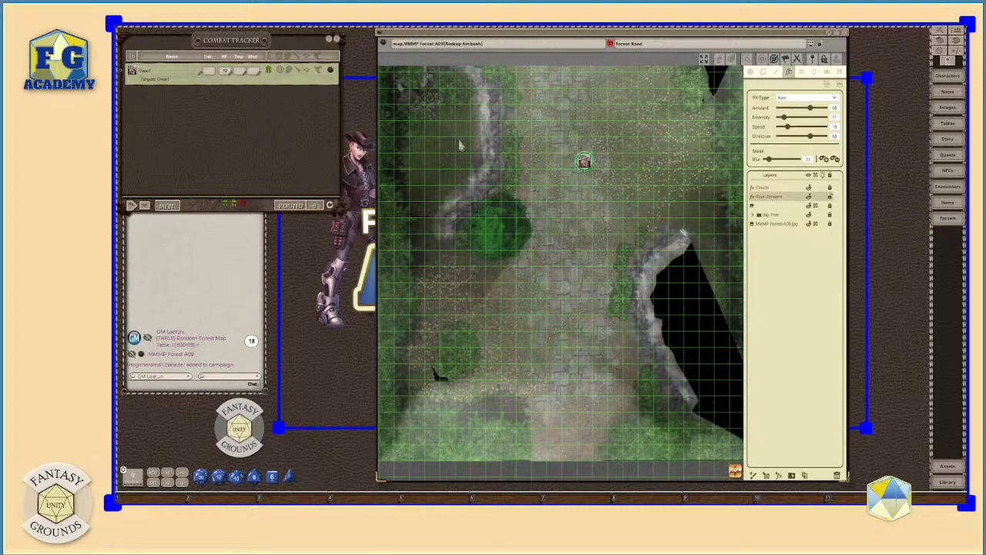
Step: Inspect the rain near the stone wall and tree, slightly raise its intensity and mask blur, and reduce its amount to about 59
scroll(444, 157, "up", 3)
scroll(444, 156, "up", 2)
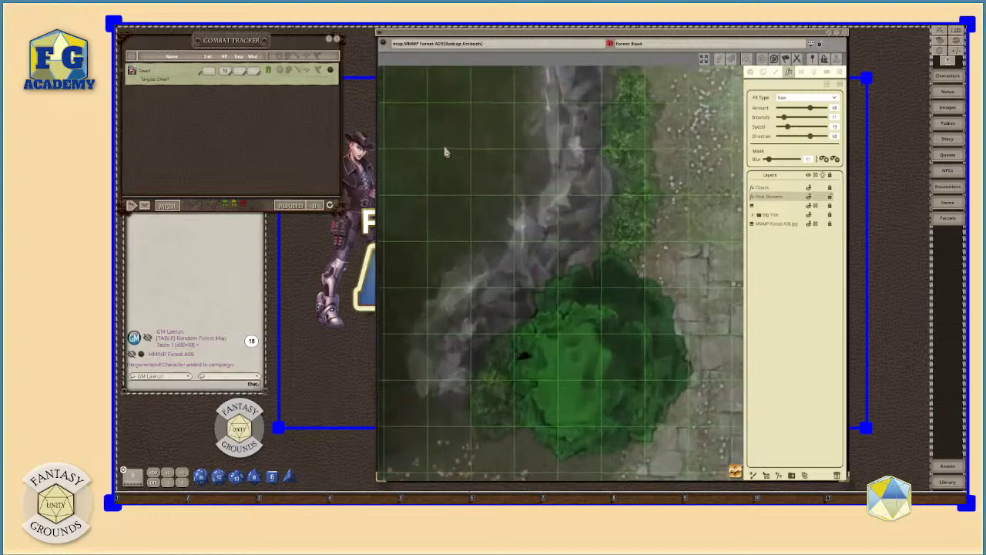
scroll(458, 133, "up", 2)
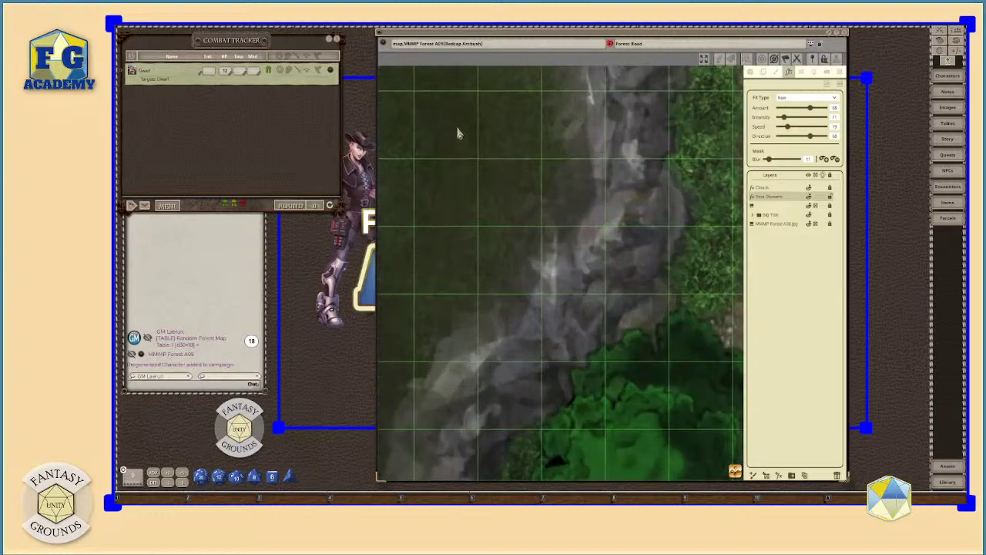
scroll(458, 133, "down", 1)
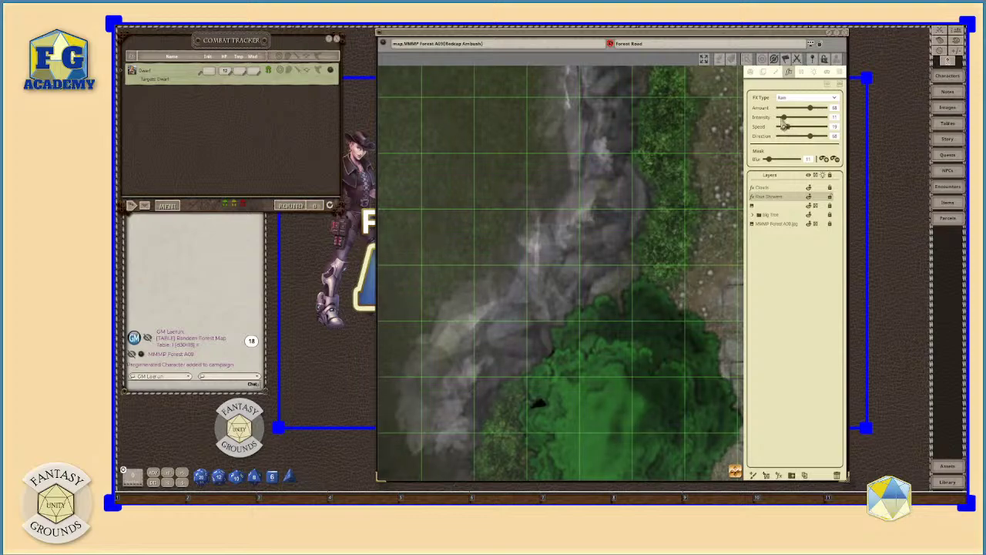
mouse_move(778, 122)
left_mouse_down()
mouse_move(801, 122)
mouse_move(791, 123)
left_mouse_up()
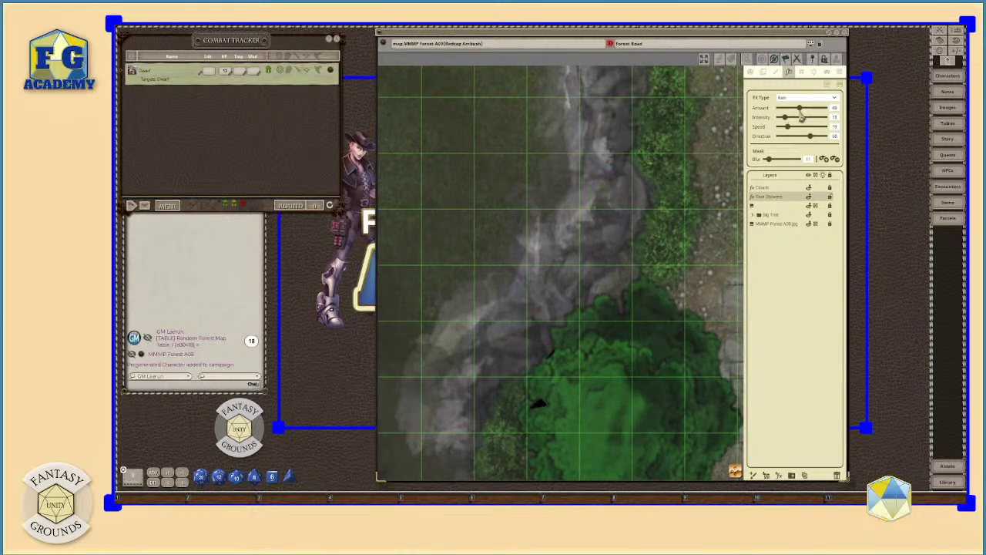
left_click_drag(789, 109, 806, 109)
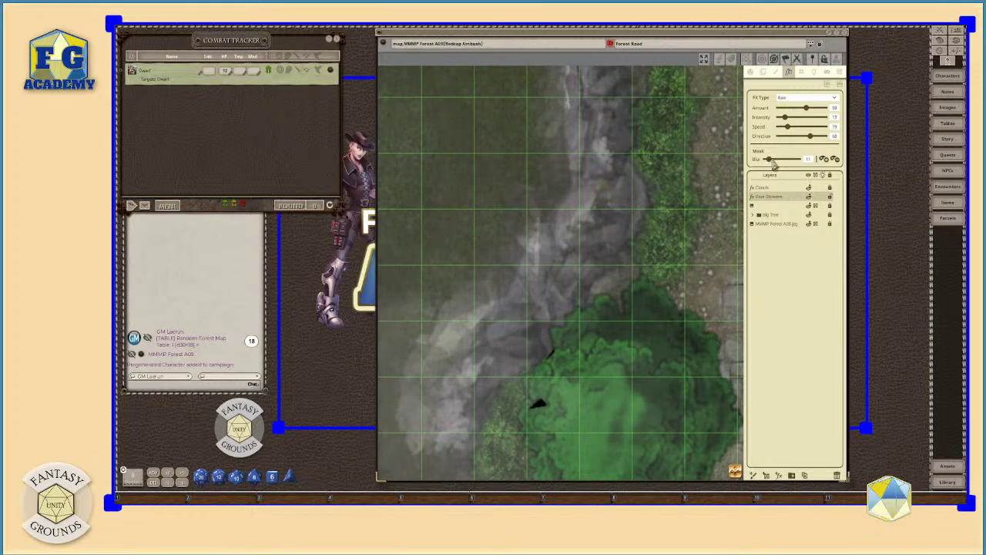
left_click_drag(769, 161, 773, 161)
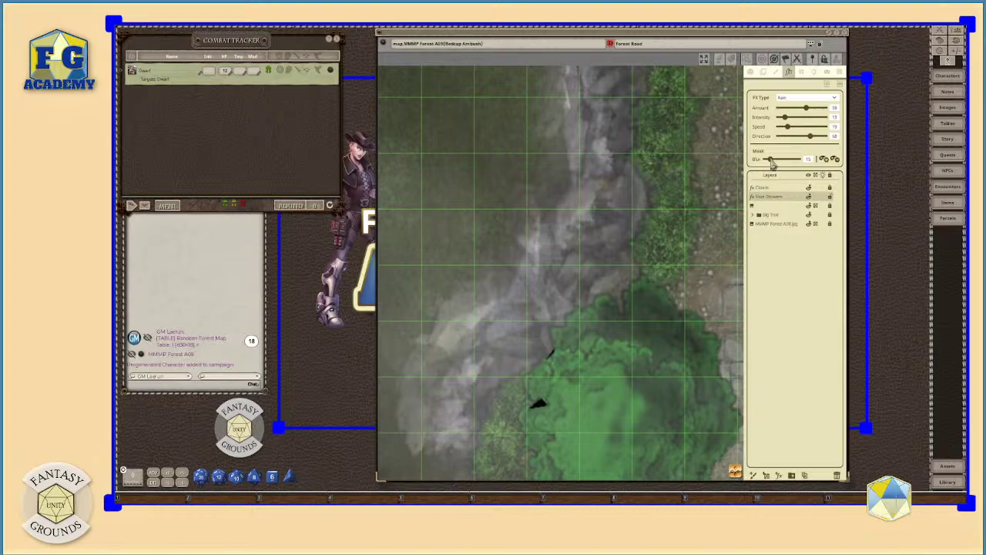
Step: Increase the intensity of the Rain Showers effect to about 21
scroll(530, 180, "down", 3)
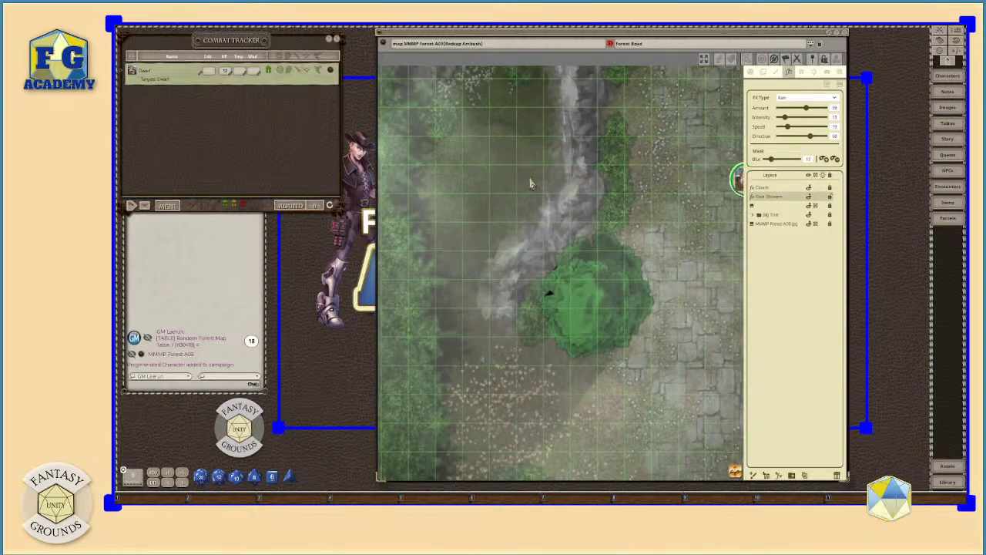
scroll(530, 180, "down", 2)
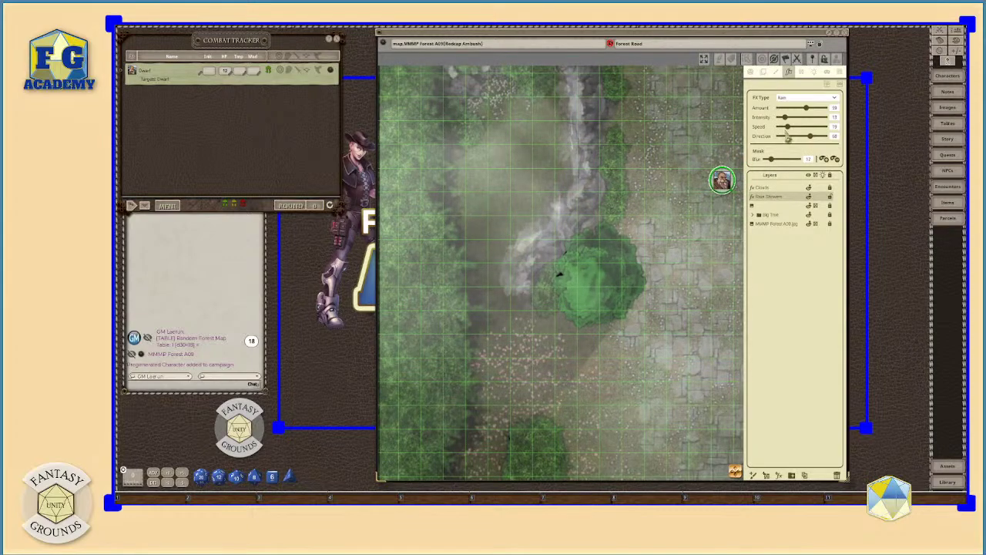
left_click_drag(786, 117, 789, 117)
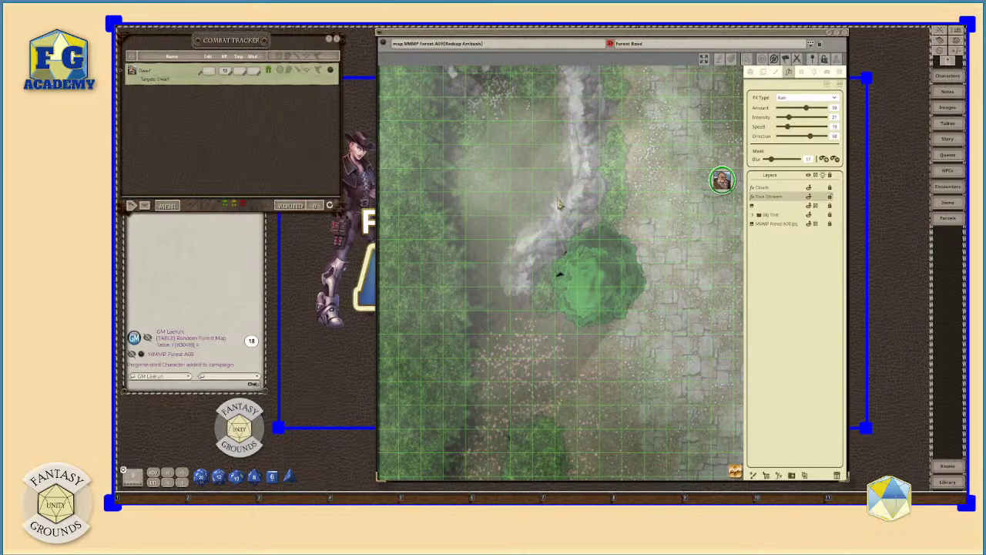
Step: Try different mask blur values on the rain over the forest road, and lock the Rain Showers layer
scroll(590, 208, "down", 1)
scroll(591, 208, "down", 1)
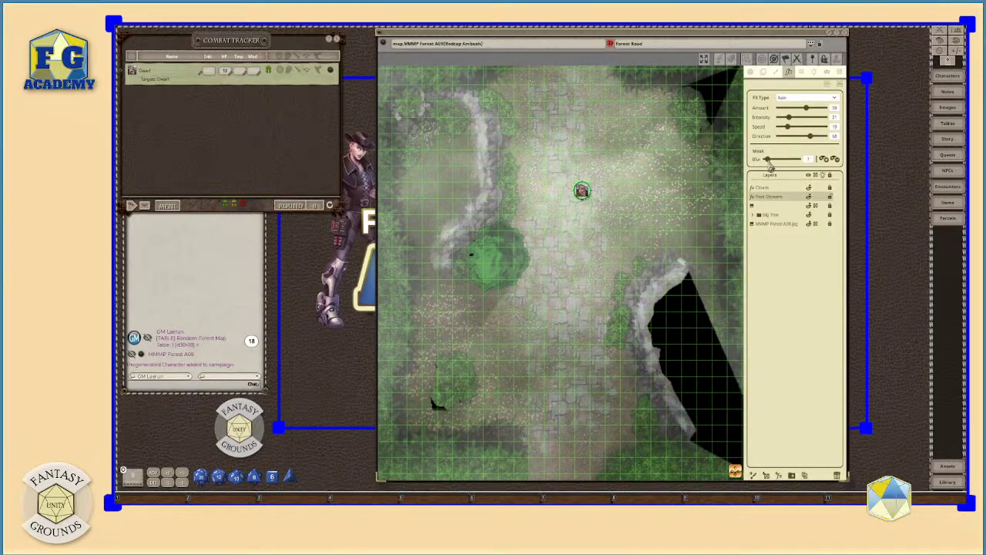
scroll(440, 268, "up", 3)
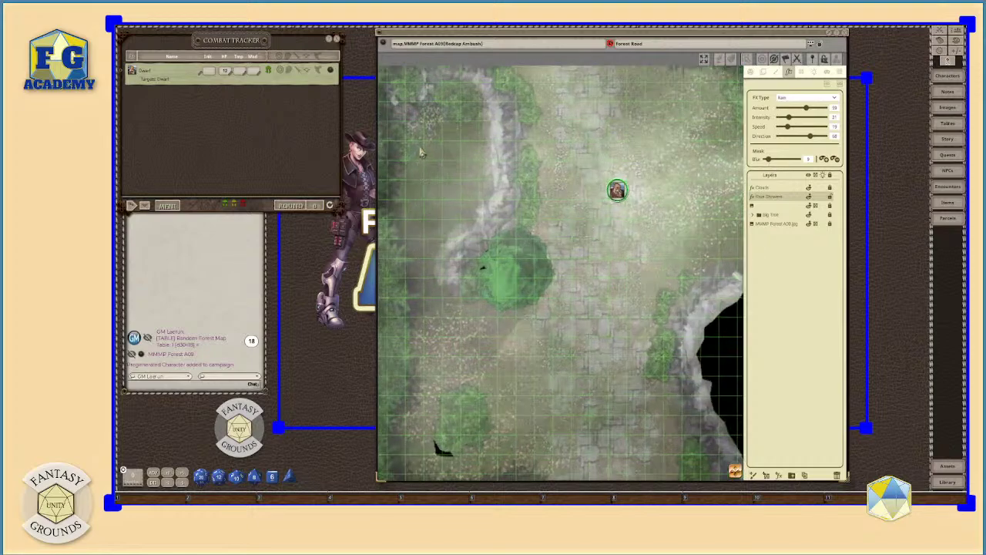
scroll(500, 207, "down", 1)
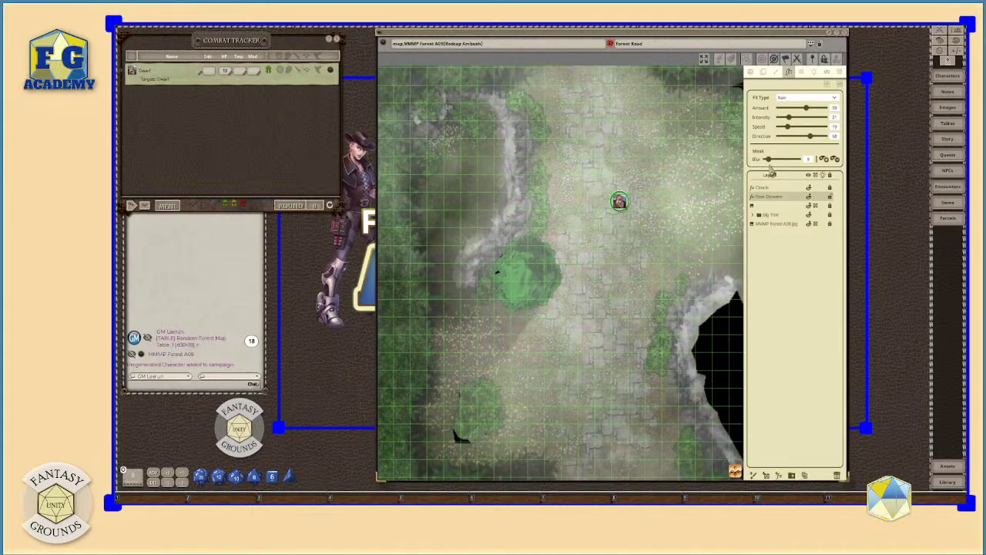
mouse_move(770, 163)
left_mouse_down()
mouse_move(793, 165)
mouse_move(770, 169)
left_mouse_up()
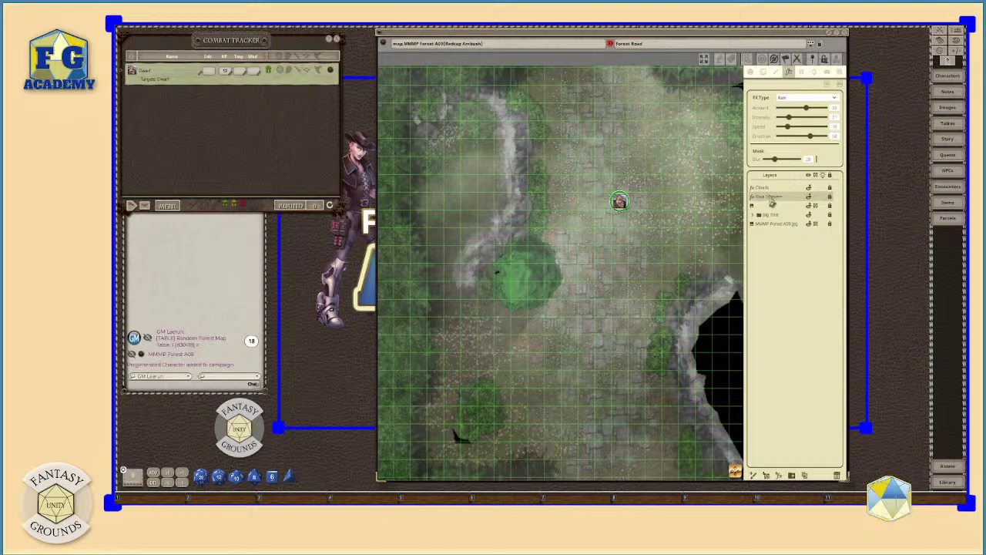
Step: Add a new view folder to the map's layers and name it "Weather"
left_click(794, 475)
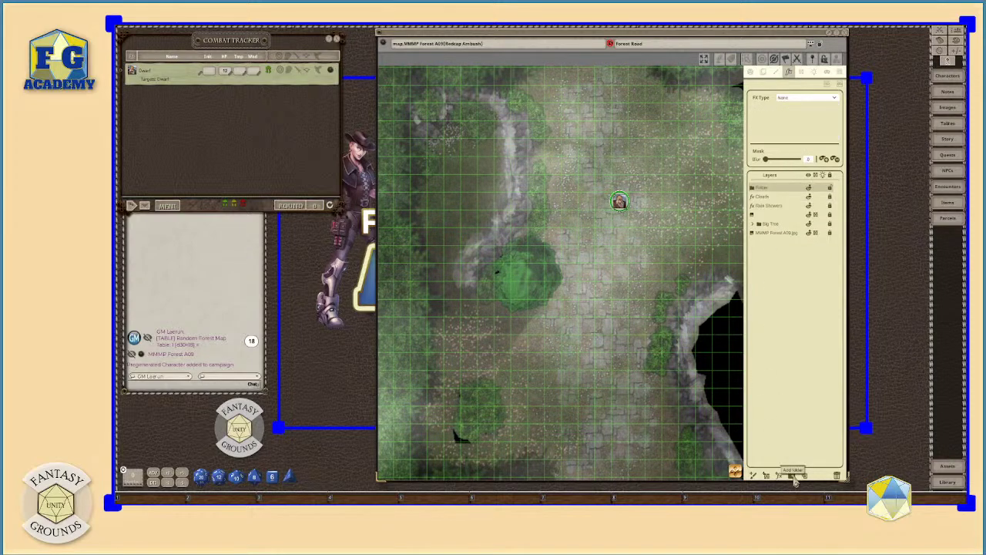
double_click(768, 188)
type("Wea")
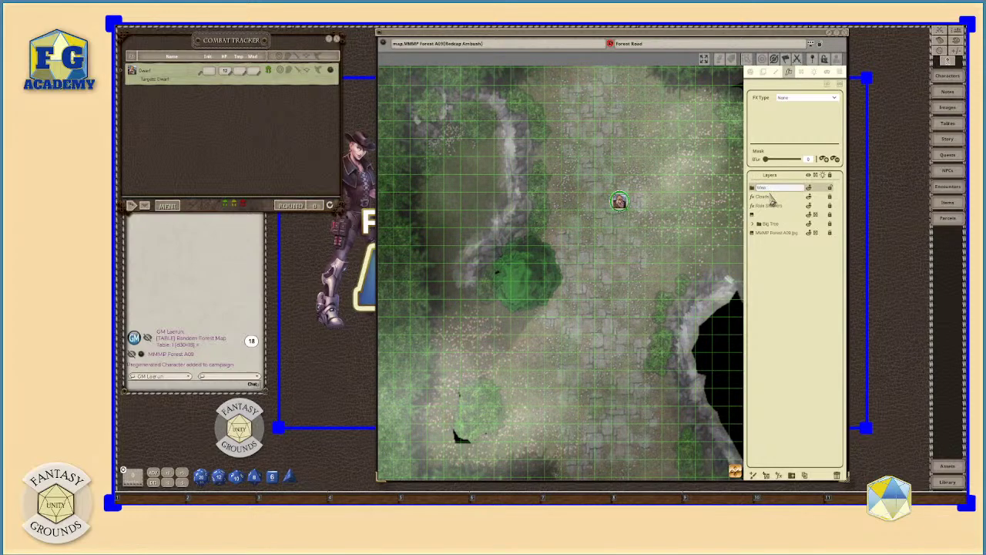
type("ther")
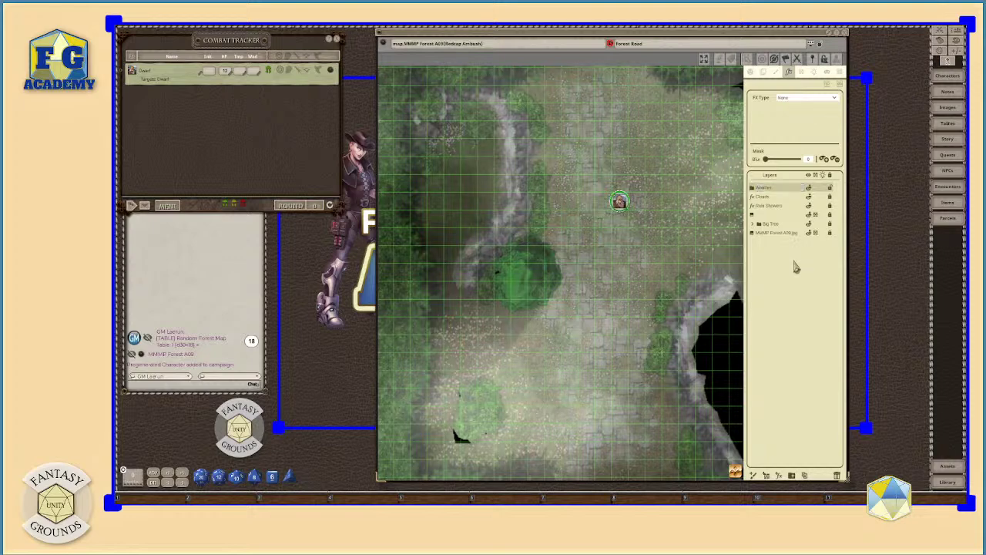
key("Return")
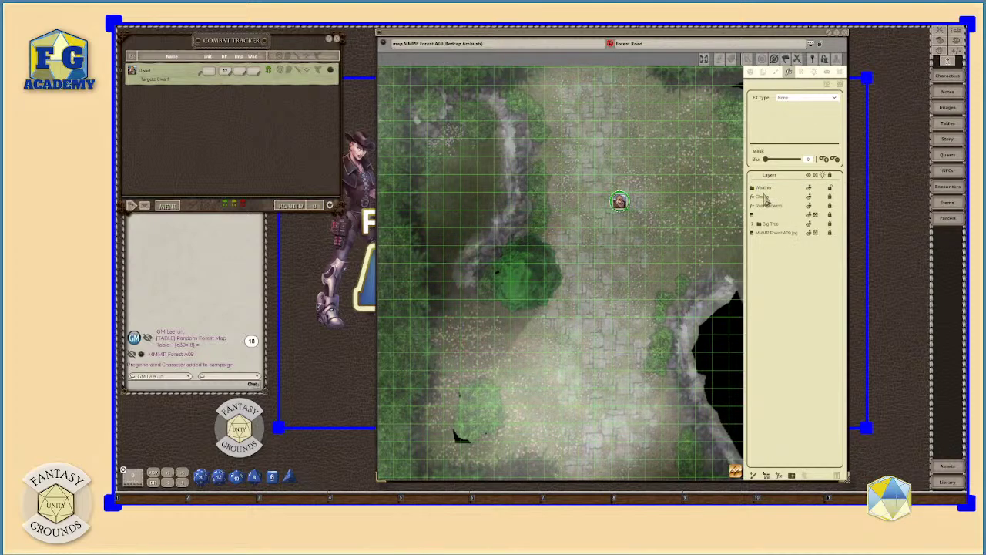
Step: Move the Clouds and Rain Showers effect layers into the Weather folder
left_click_drag(765, 198, 764, 189)
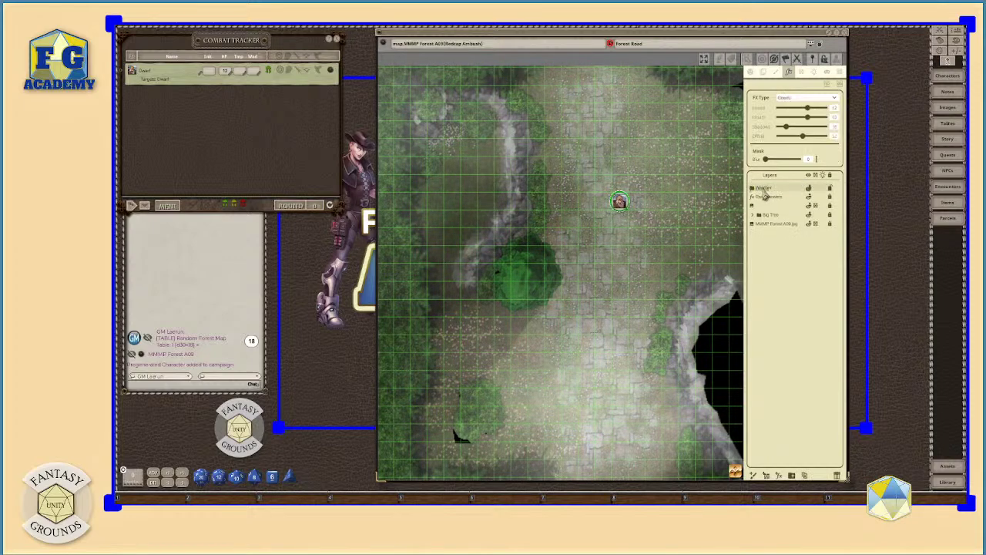
left_click(770, 198)
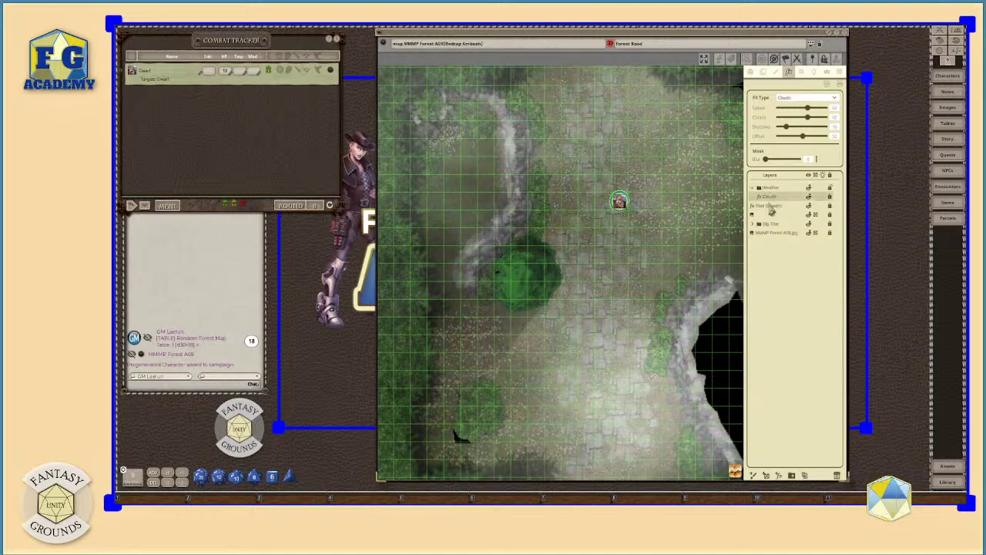
left_click_drag(774, 202, 767, 191)
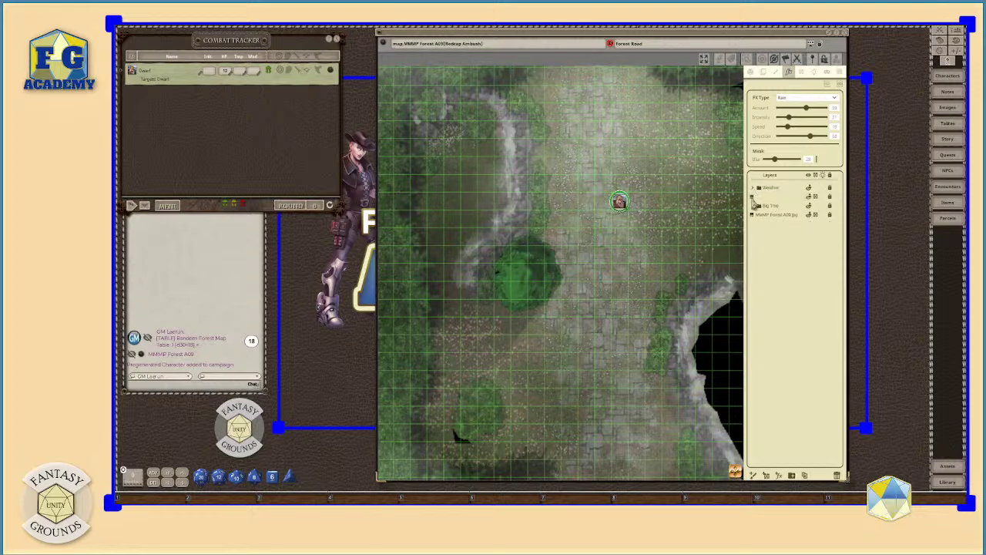
left_click(753, 188)
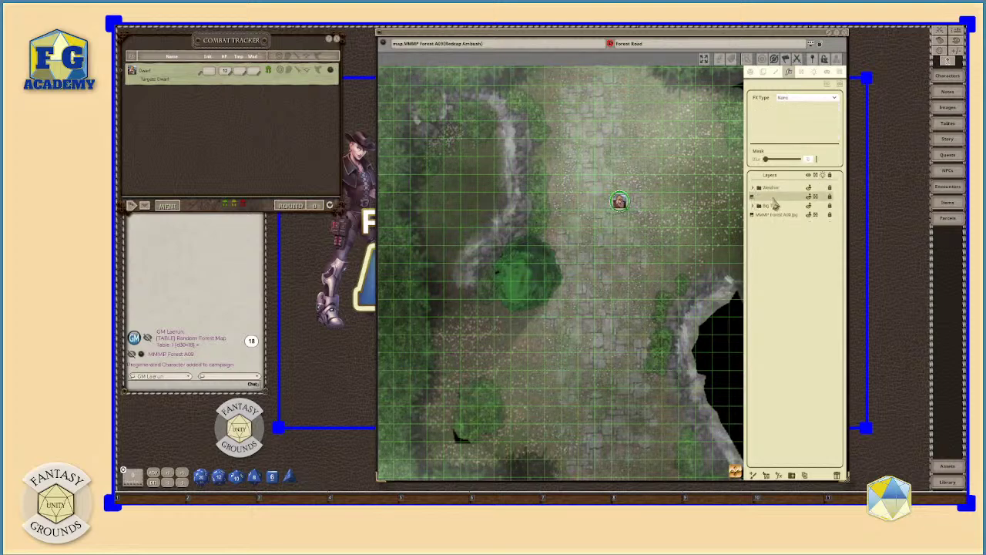
Step: Name the unnamed layer below the Weather folder "Lighting Layer"
left_click(772, 197)
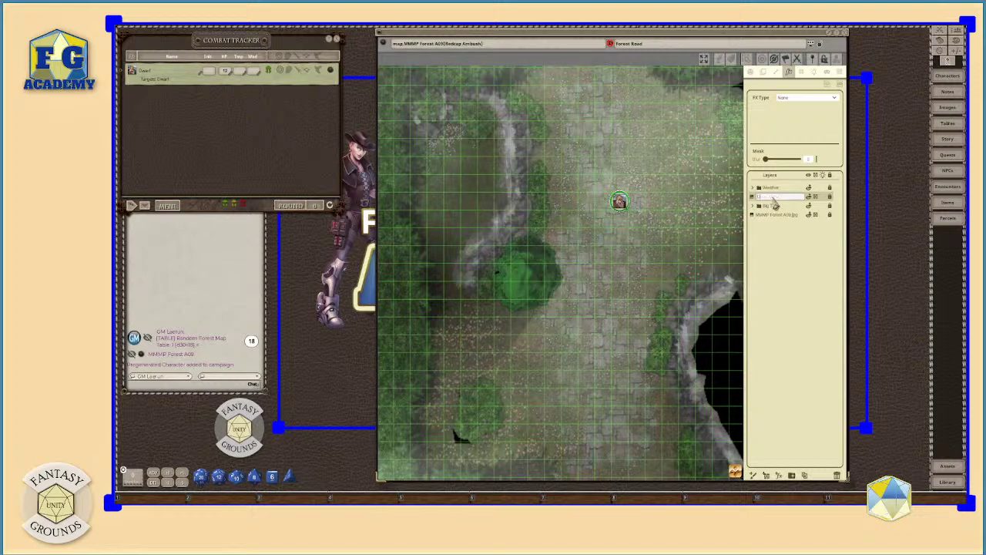
type("Ledgeing")
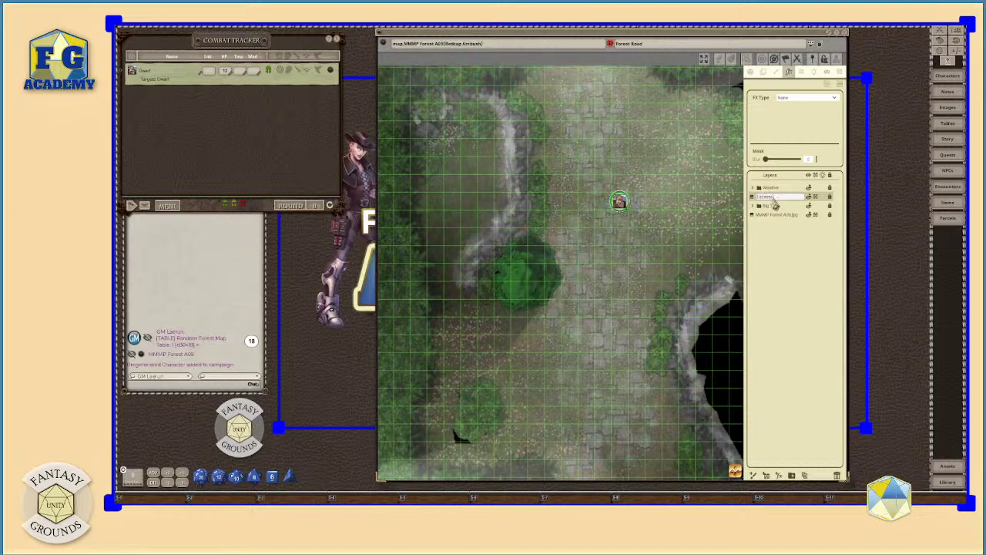
type(" Layer")
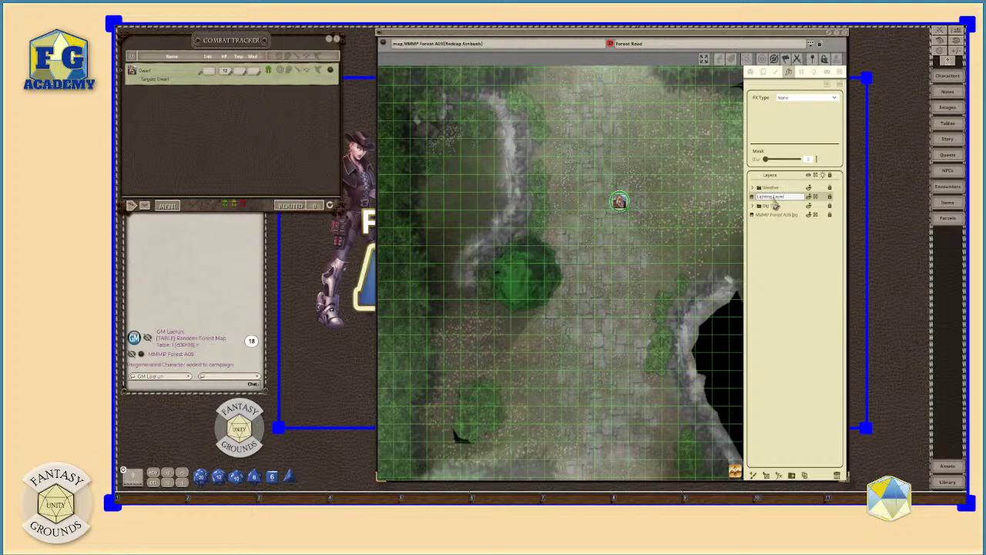
key("Return")
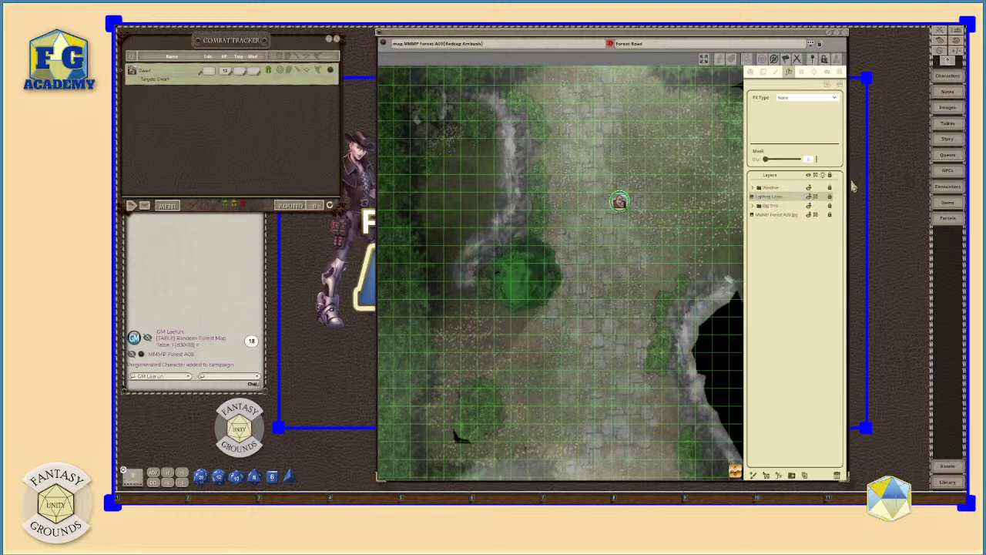
Step: Move the Lighting Layer into the Big Tree folder
left_click(776, 190)
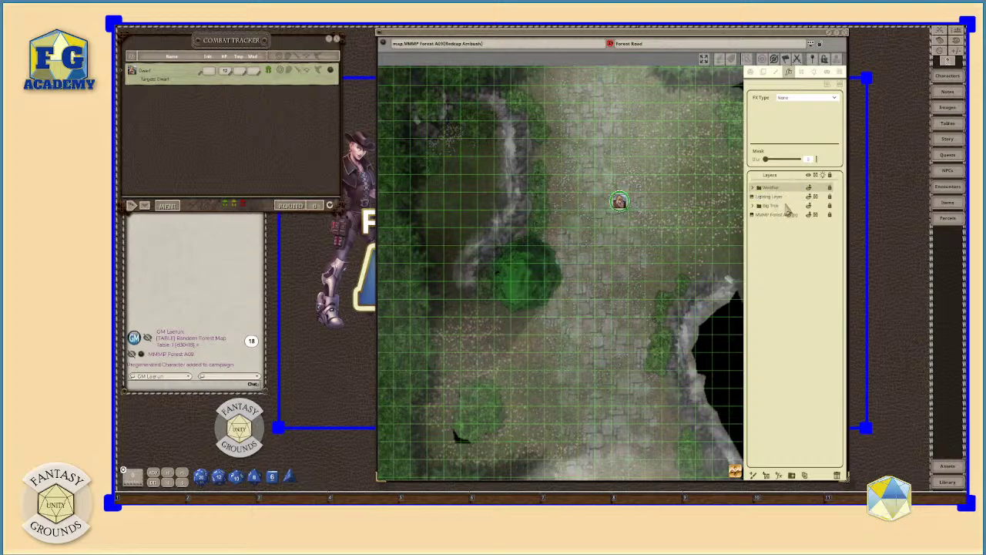
left_click(776, 198)
left_click(774, 206)
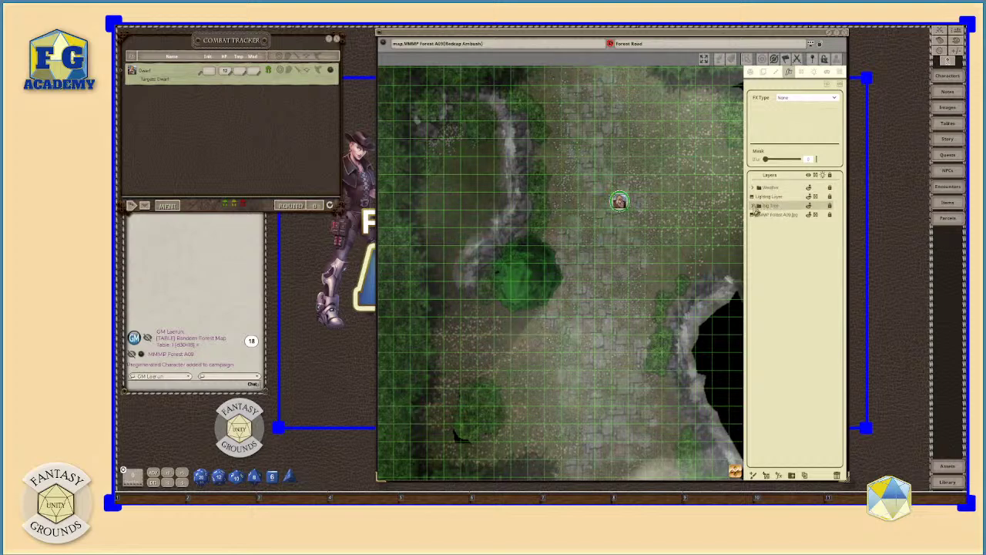
left_click(759, 198)
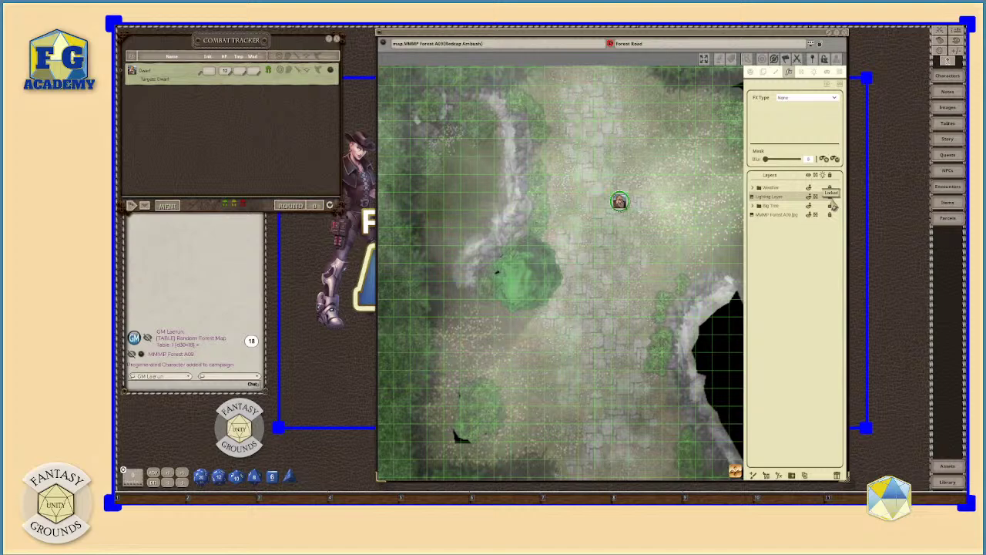
left_click_drag(774, 206, 771, 206)
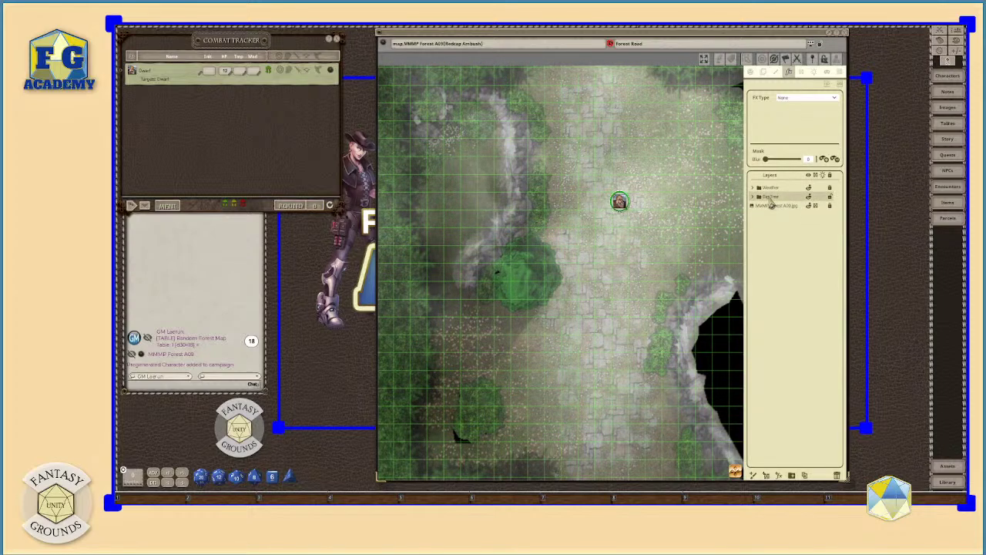
Step: Reorder the Lighting Layer above the two tree layers inside the Big Tree folder, and collapse the folder
left_click(759, 197)
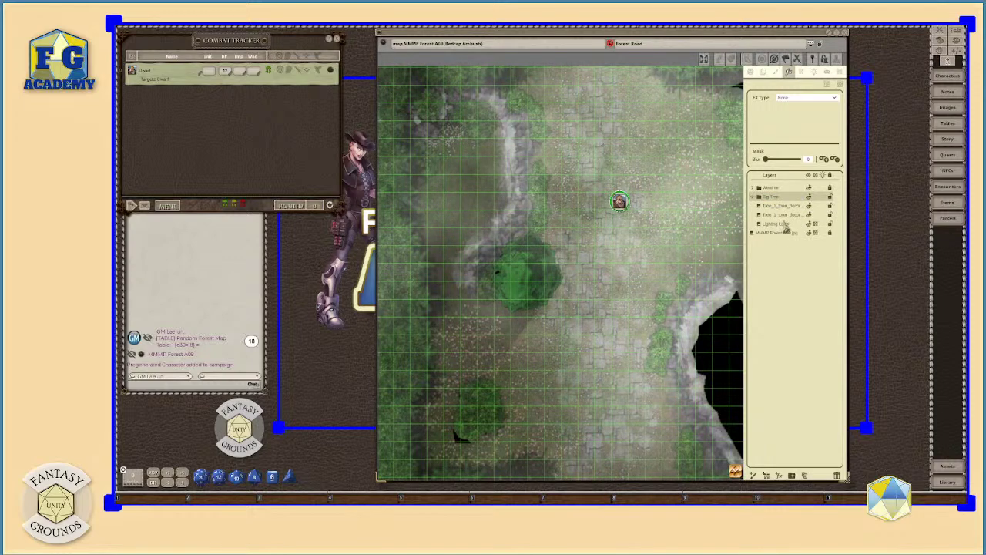
left_click(784, 225)
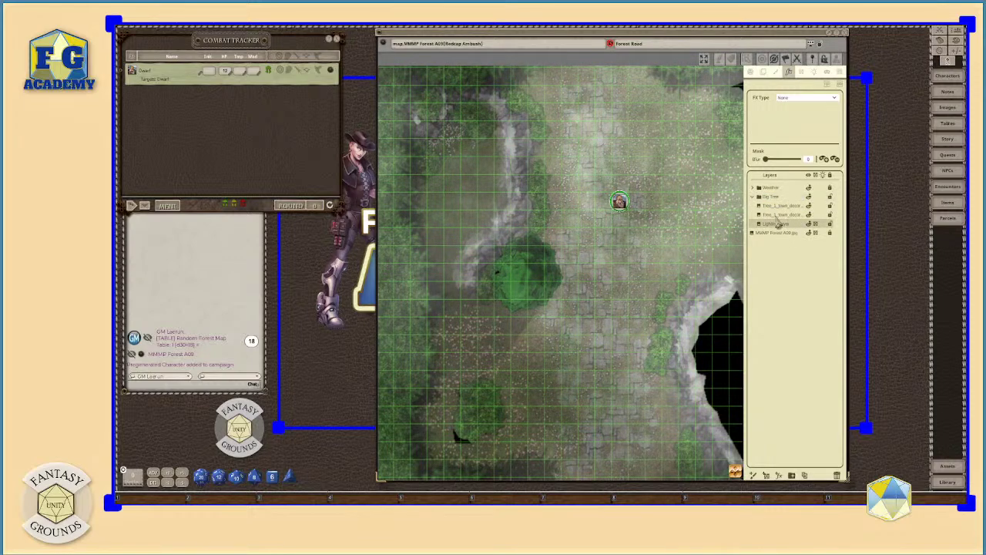
left_click_drag(784, 226, 782, 203)
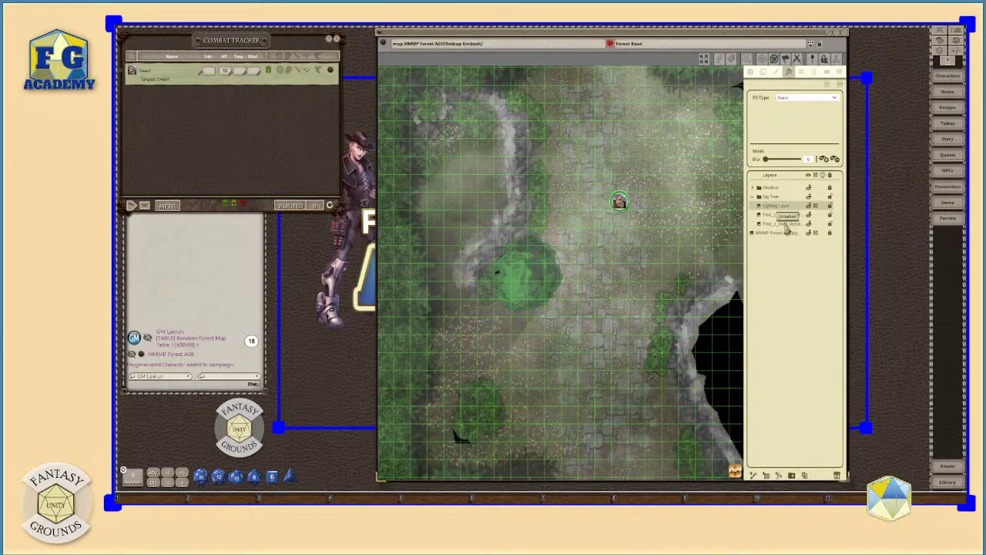
left_click(759, 197)
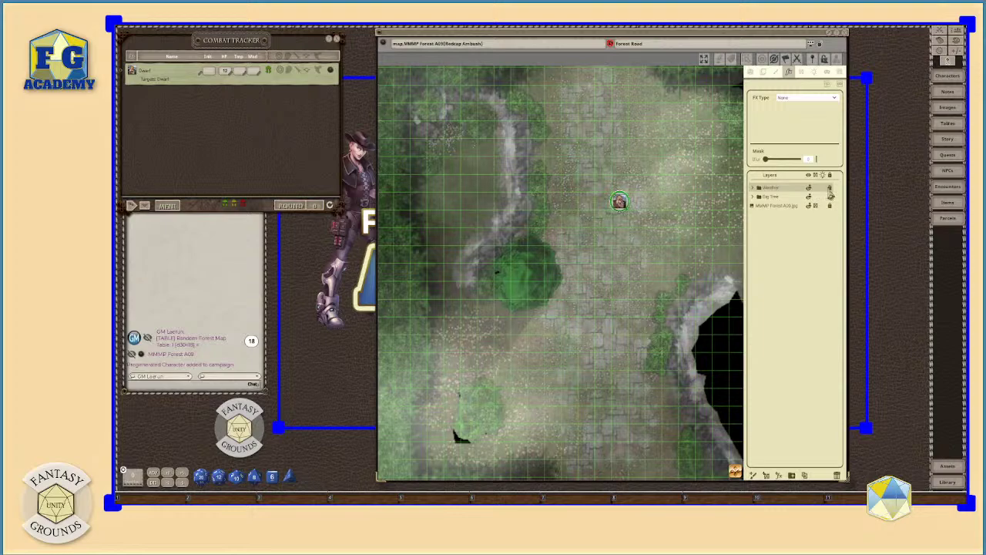
Step: Hide and reshow the Weather folder twice to compare the whole map with and without its effects
scroll(639, 322, "down", 3)
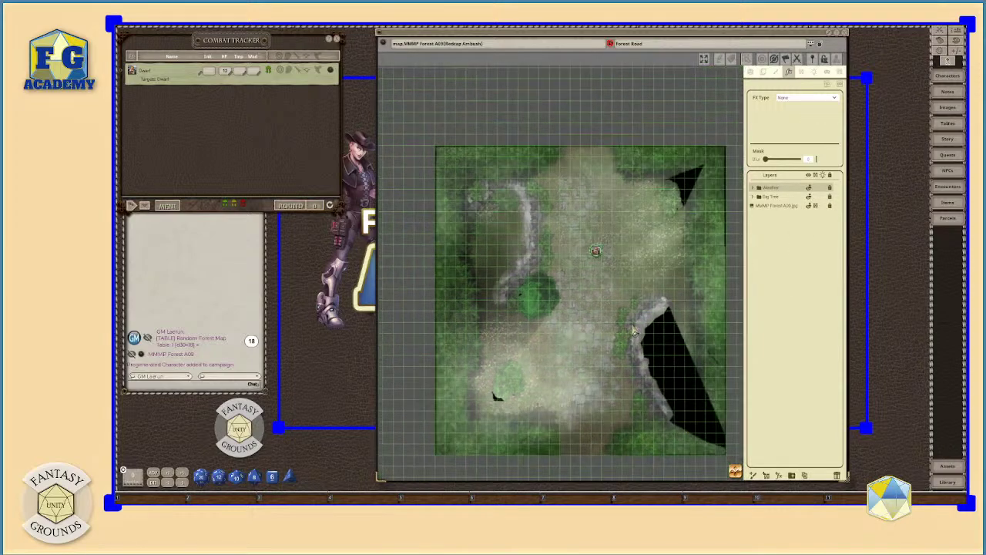
scroll(638, 322, "down", 1)
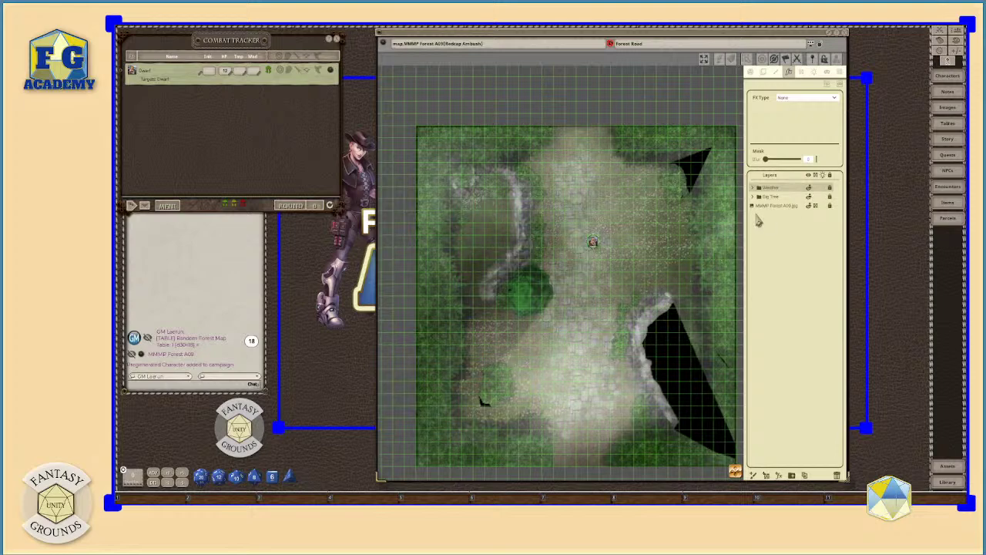
left_click(810, 189)
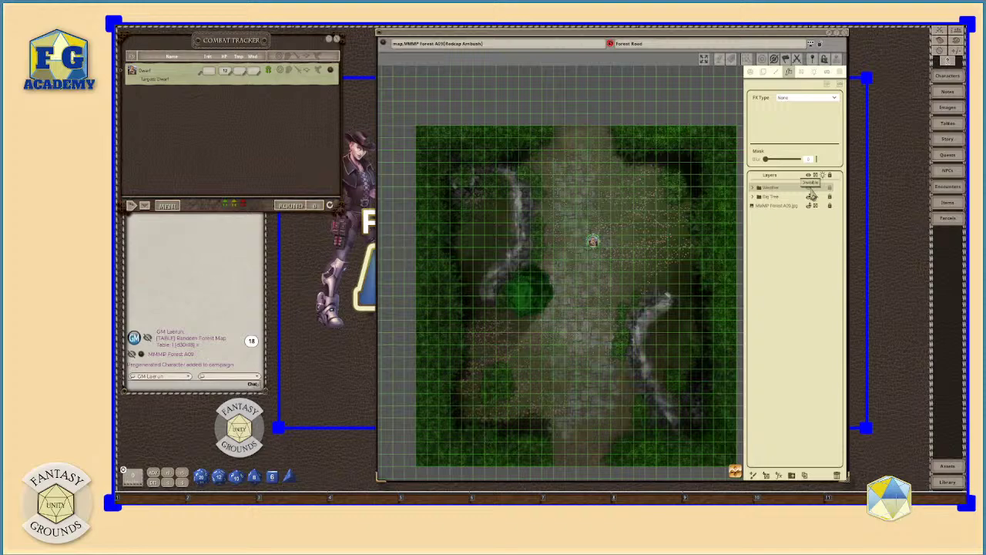
left_click(809, 190)
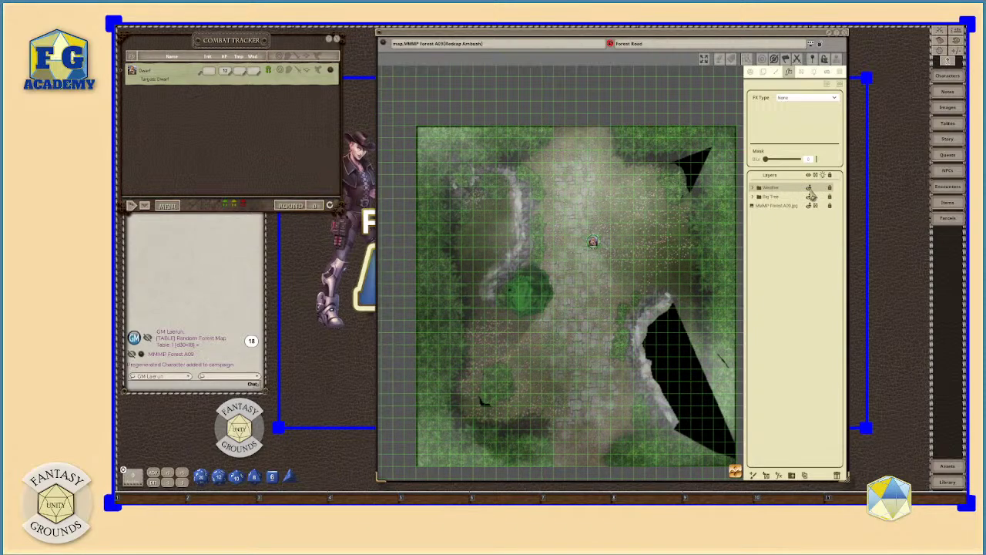
left_click(810, 193)
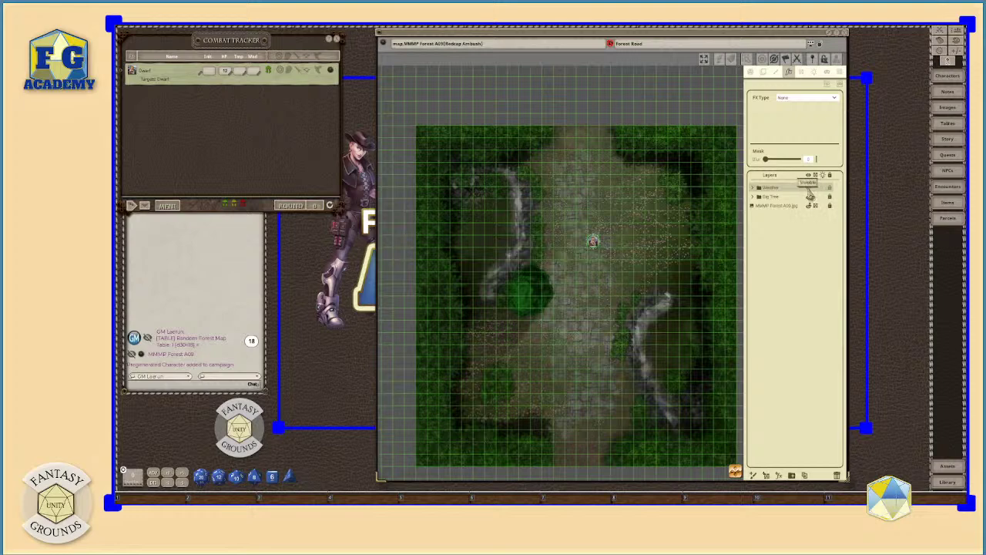
left_click(810, 193)
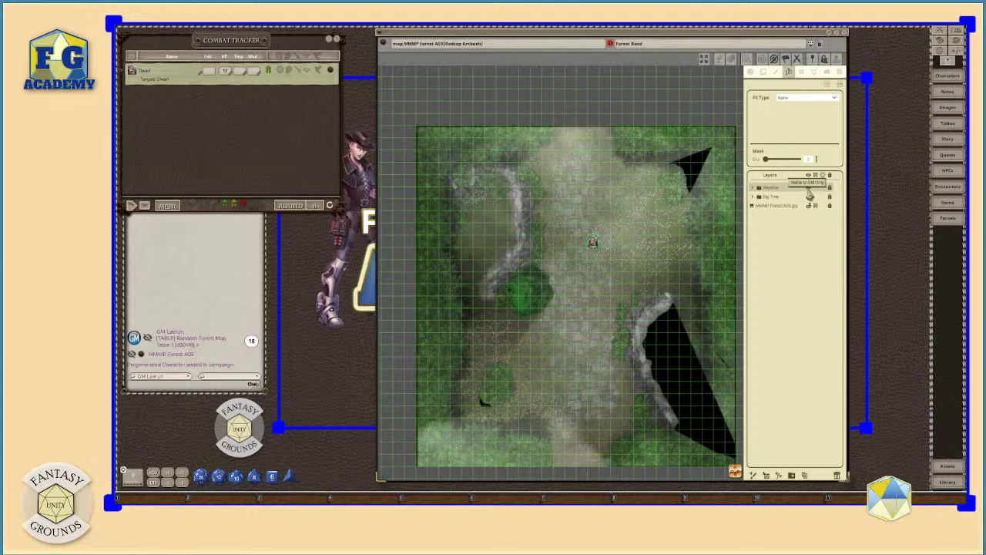
Step: Make the Weather folder and its effect layers visible to all, switching the folder's visibility off and on again
left_click(767, 193)
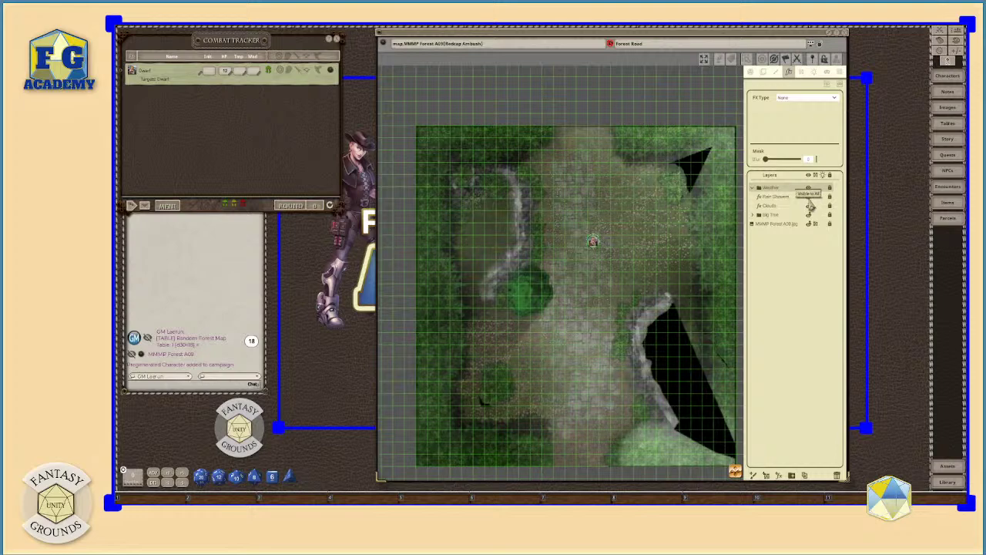
left_click(809, 199)
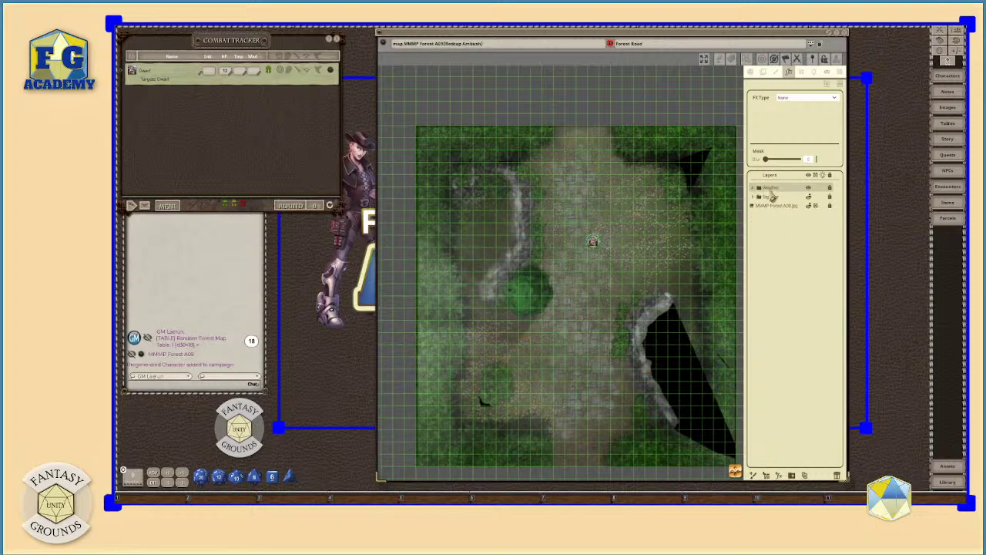
left_click(811, 198)
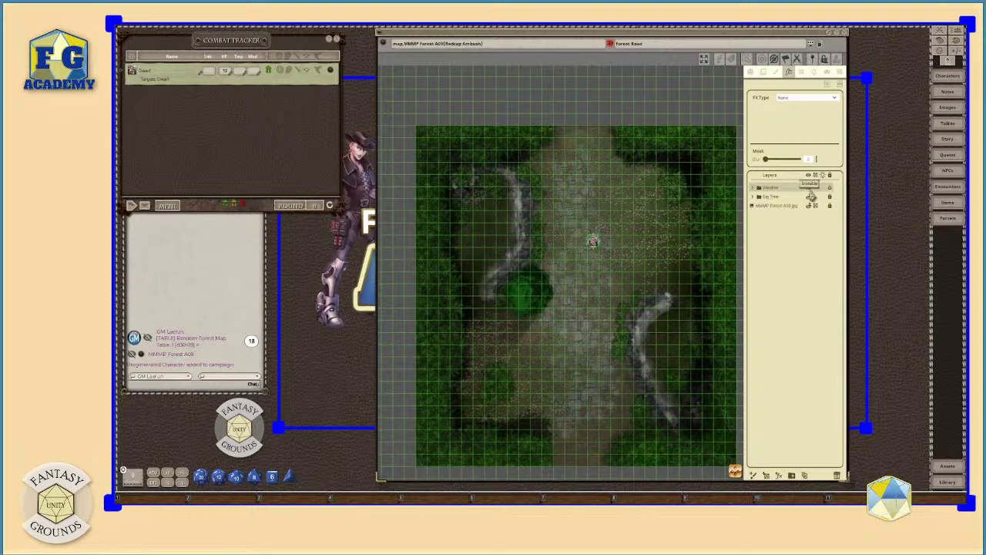
left_click(811, 198)
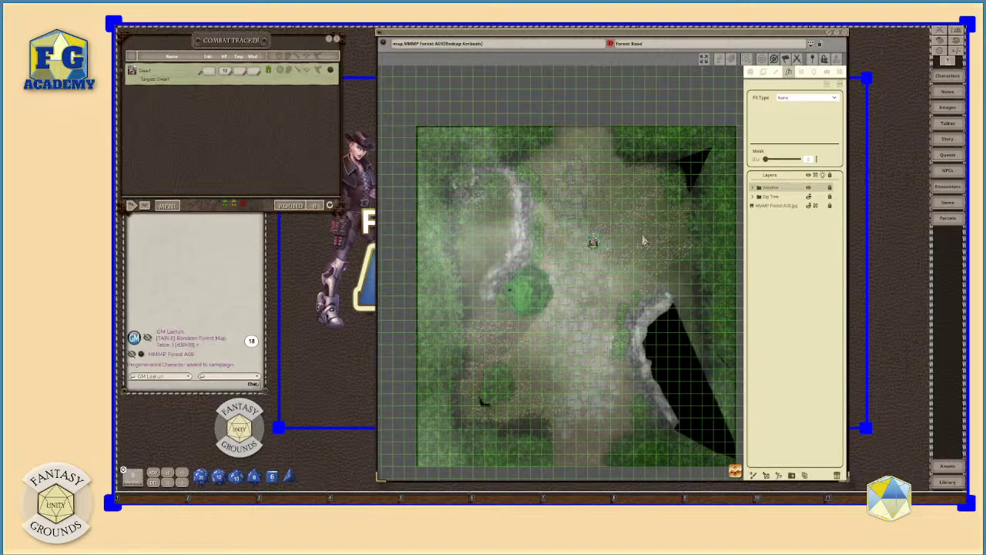
Step: Enable the player vision preview for the forest map with the weather effects shown
scroll(644, 240, "down", 2)
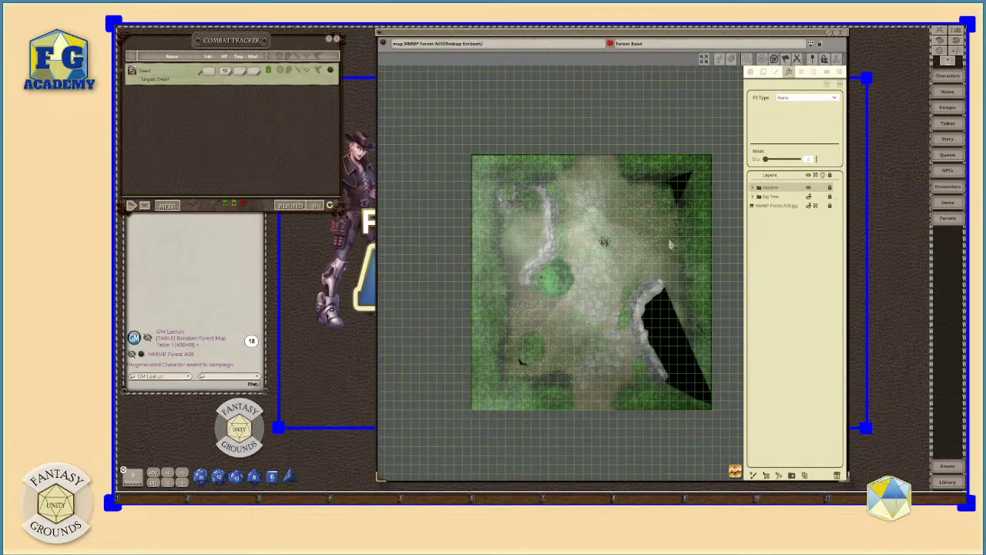
scroll(663, 245, "up", 3)
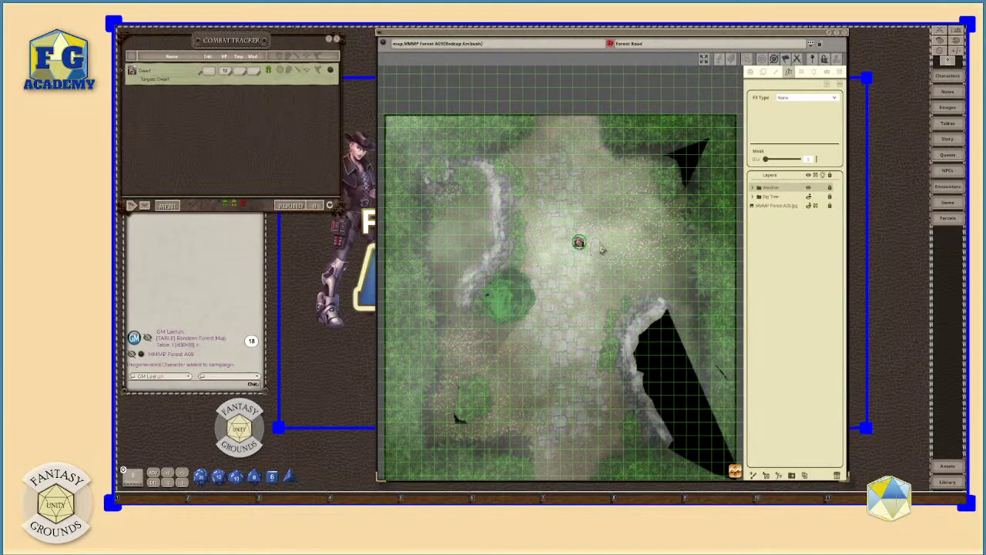
left_click(750, 73)
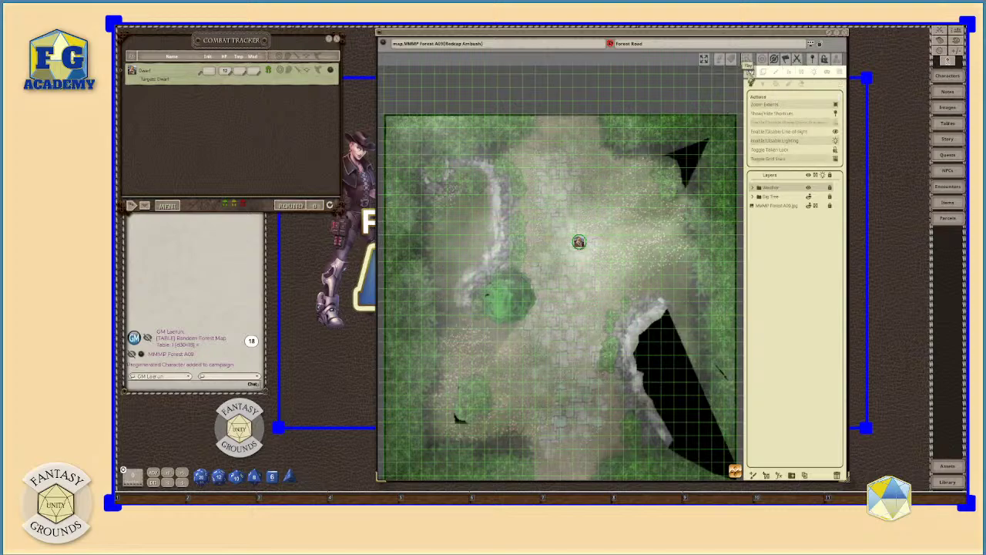
left_click(835, 123)
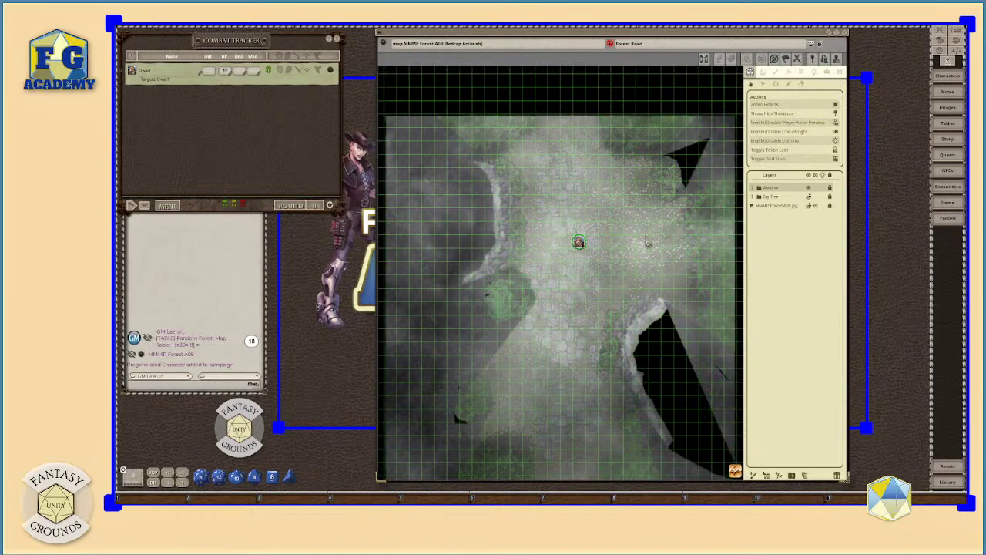
Step: Move the Dwarf token about three squares up and one square left along the forest road
left_click_drag(579, 242, 568, 203)
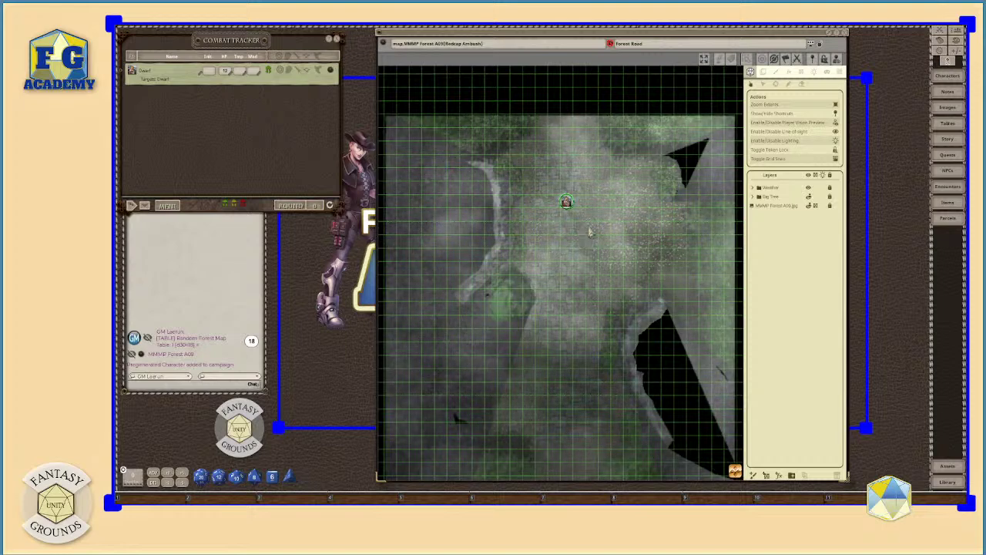
scroll(619, 215, "up", 5)
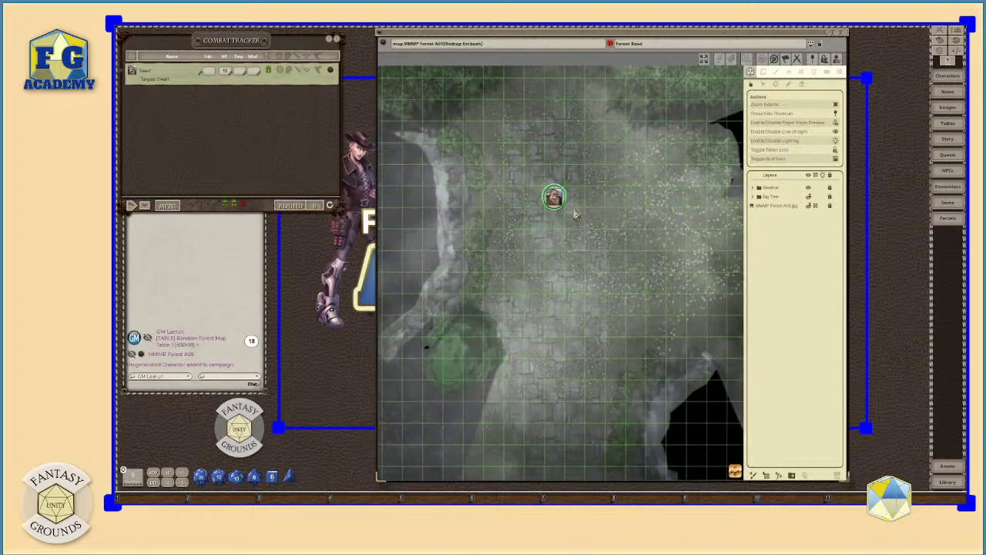
left_click(549, 194)
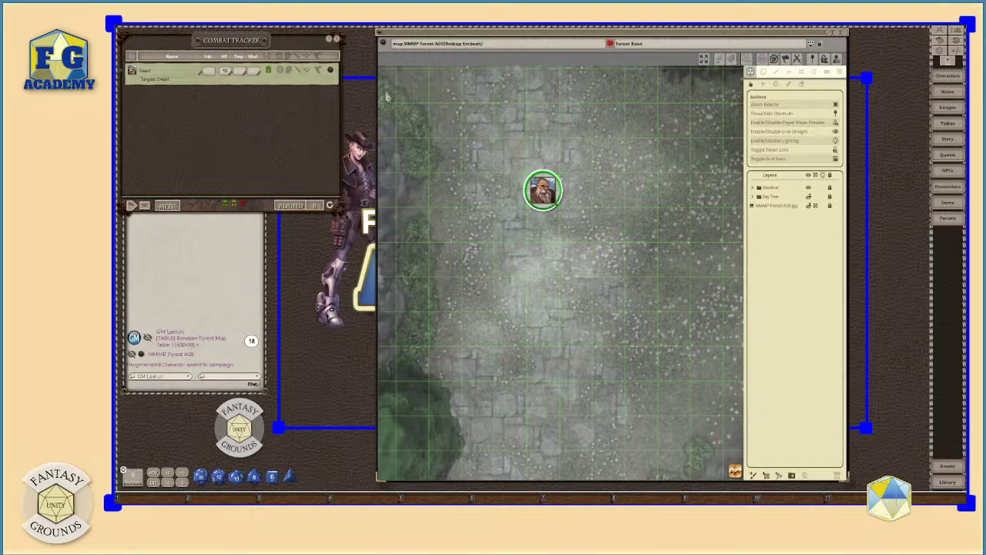
Step: Open the Dwarf's character sheet beside the map and review its equipment and treasure lists
left_click(332, 71)
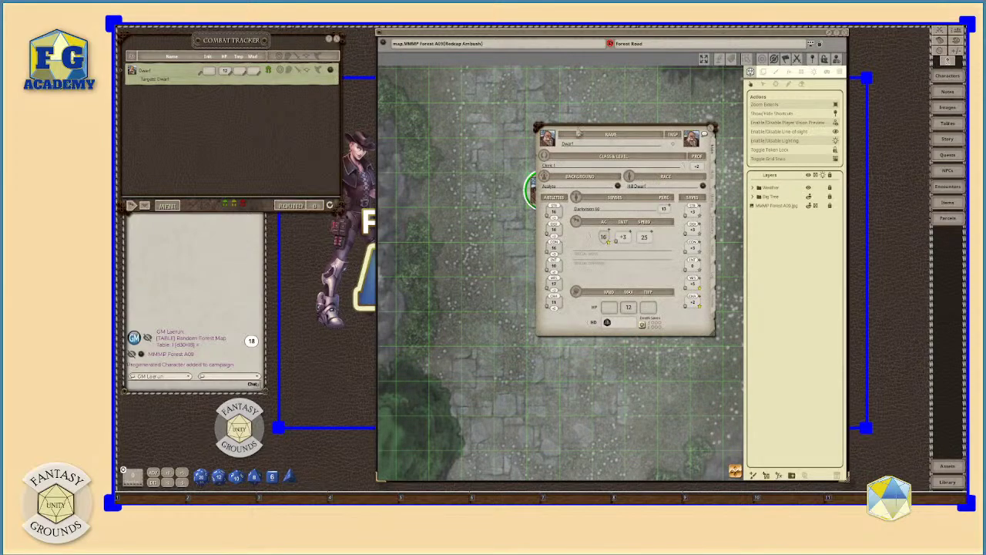
left_click_drag(580, 133, 312, 107)
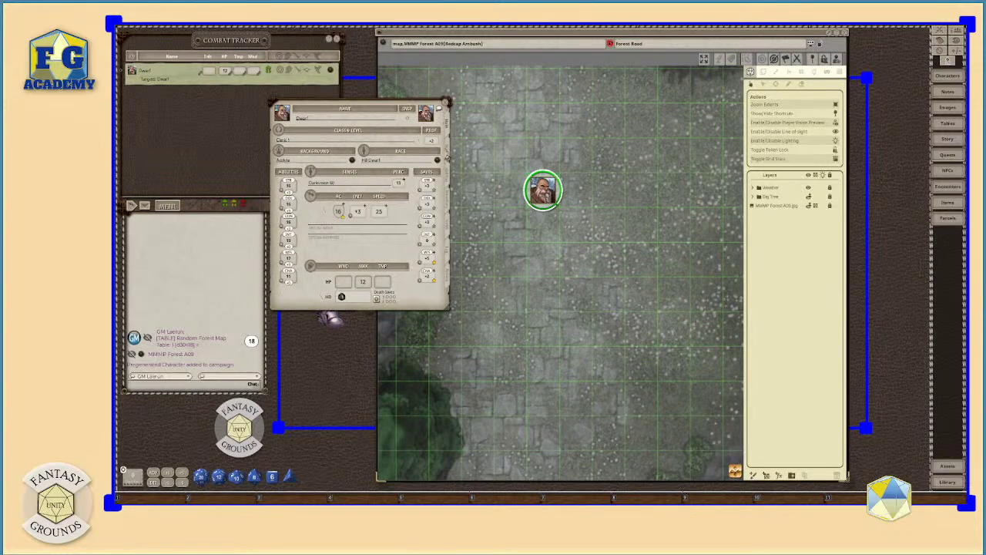
left_click_drag(450, 204, 449, 205)
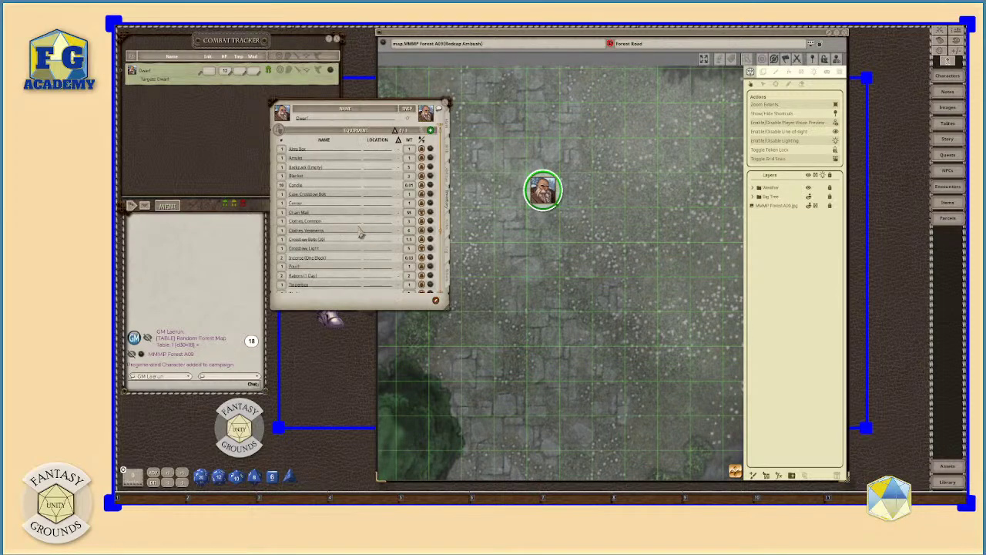
scroll(361, 233, "down", 1)
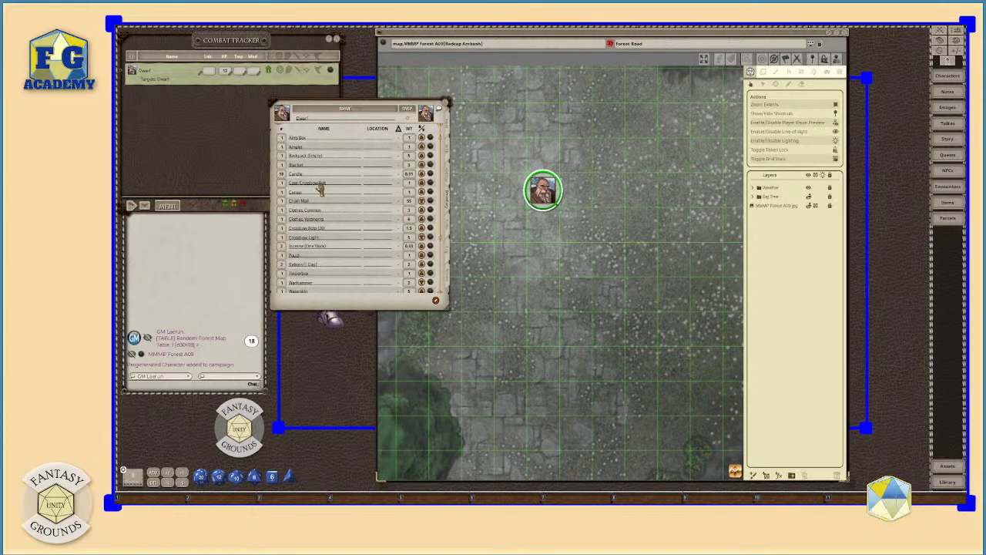
scroll(327, 225, "down", 2)
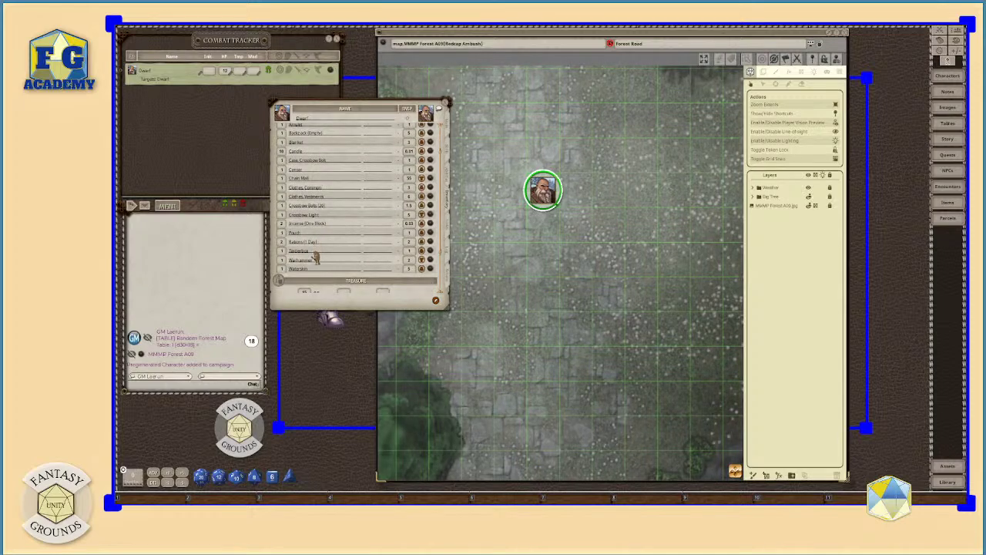
scroll(316, 254, "down", 2)
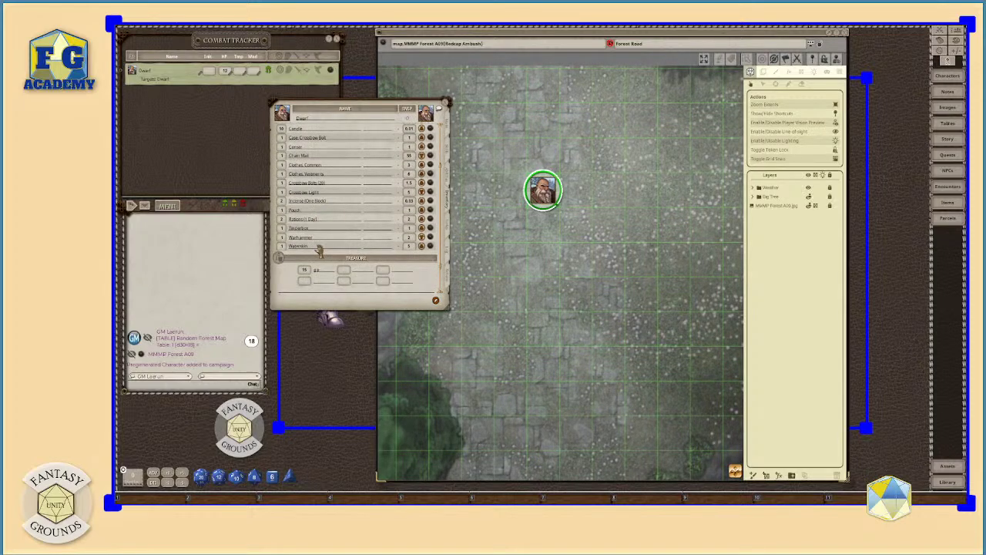
scroll(319, 249, "up", 5)
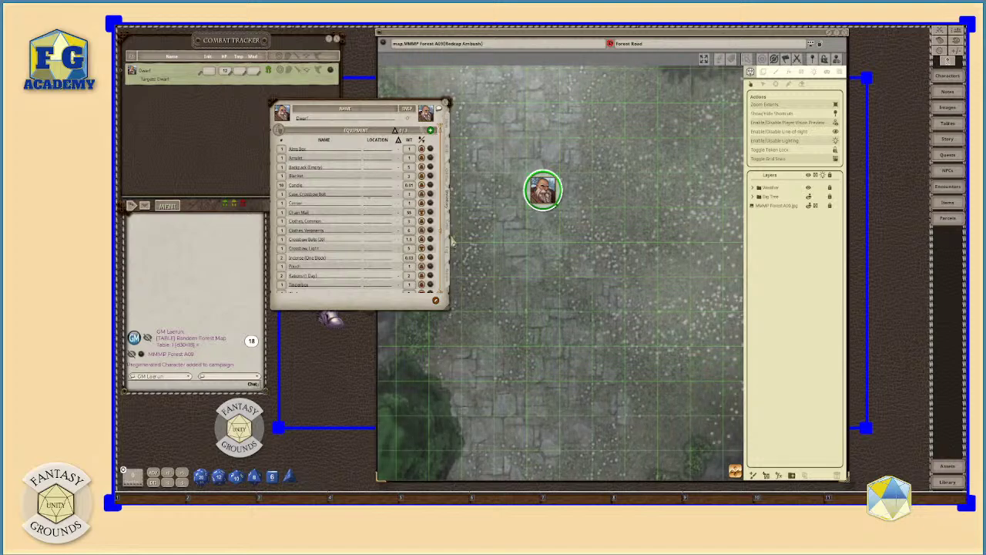
Step: Review the Dwarf's weapons, spells and other combat actions, and close the character sheet
left_click(446, 277)
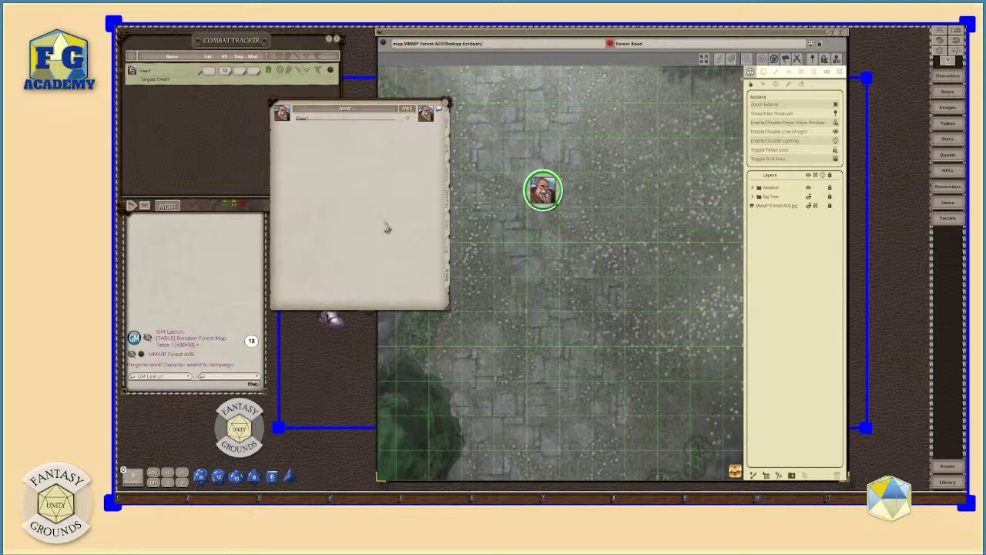
scroll(391, 221, "down", 3)
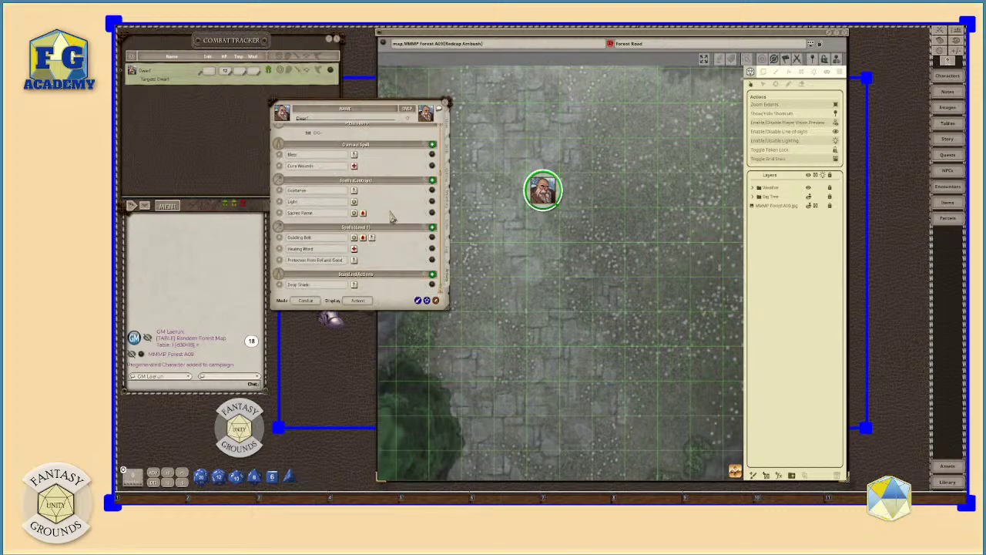
scroll(392, 218, "up", 3)
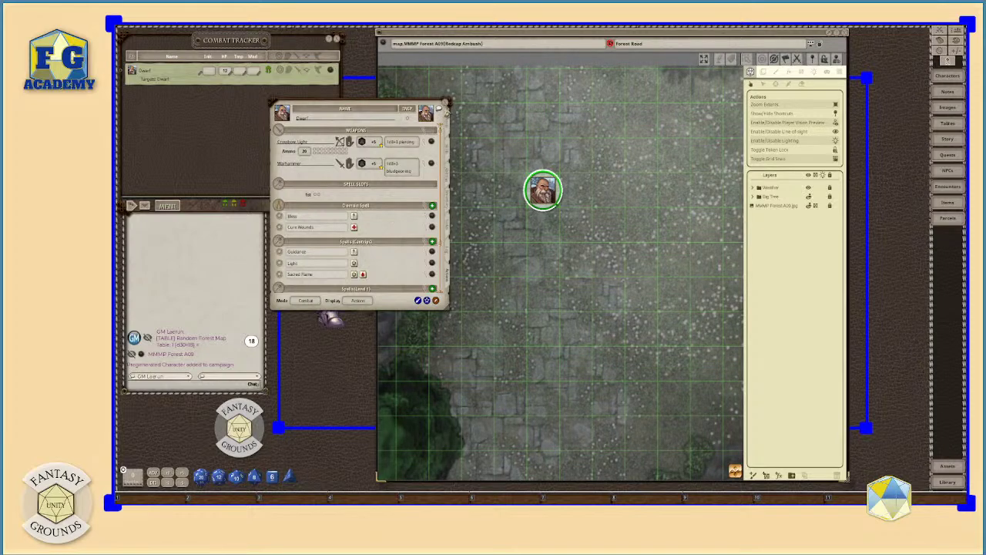
left_click(445, 103)
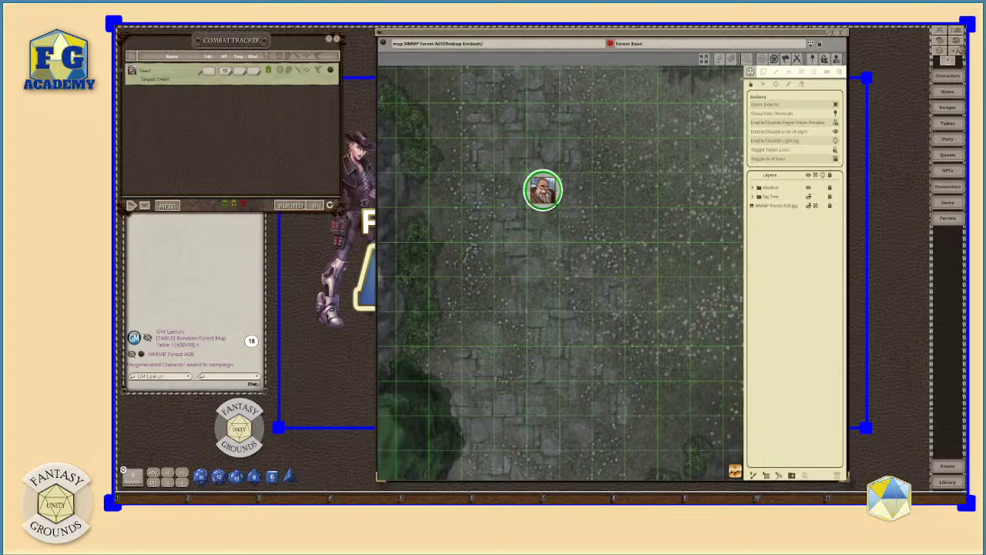
Step: Apply the Candle light preset effect to the Dwarf's combat tracker entry and close the effects window
left_click(955, 66)
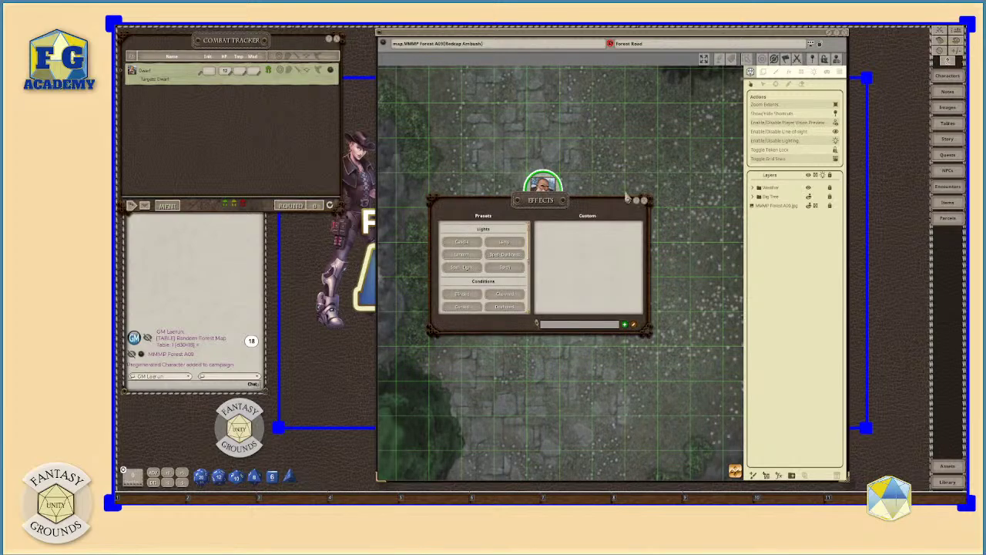
left_click_drag(569, 202, 732, 109)
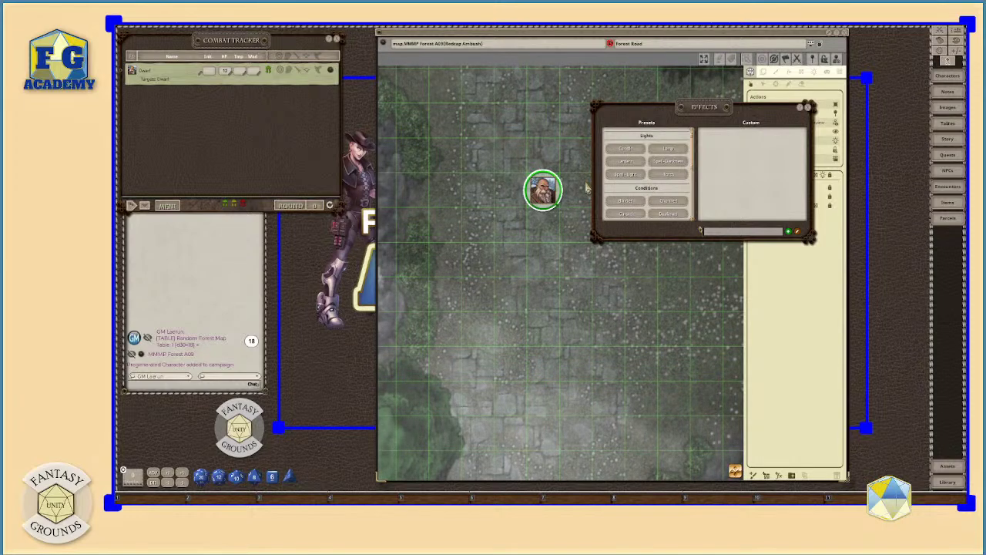
left_click_drag(630, 151, 543, 189)
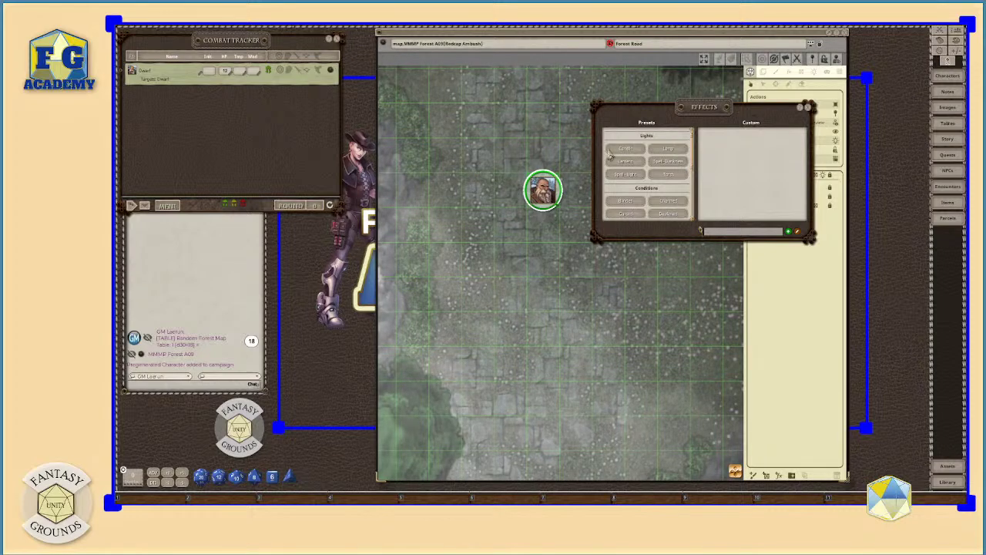
left_click_drag(624, 148, 185, 73)
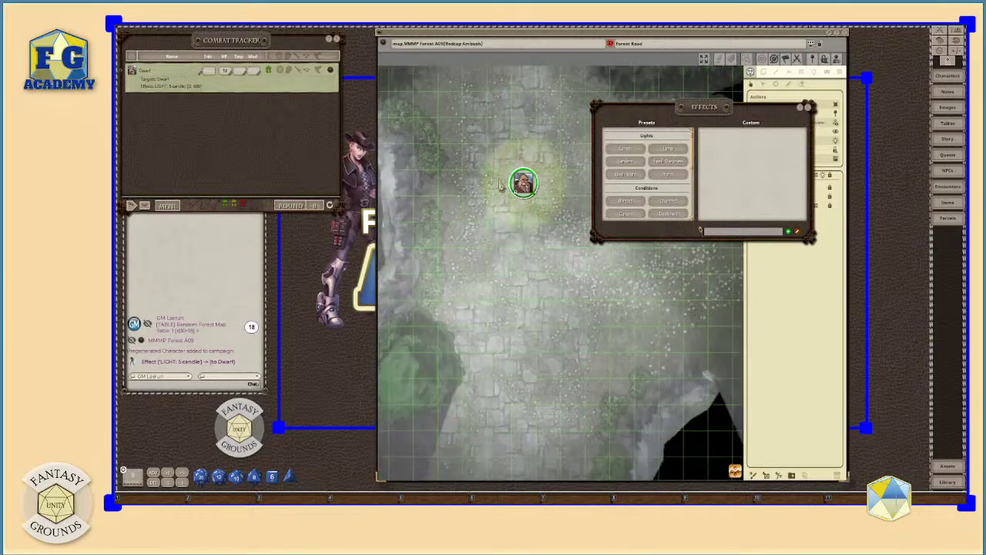
scroll(521, 197, "up", 2)
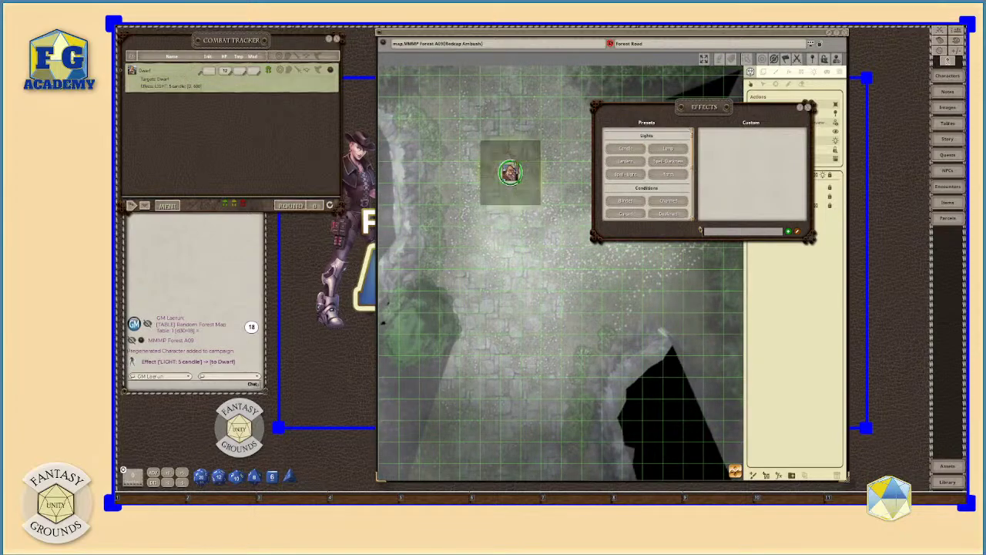
left_click(808, 110)
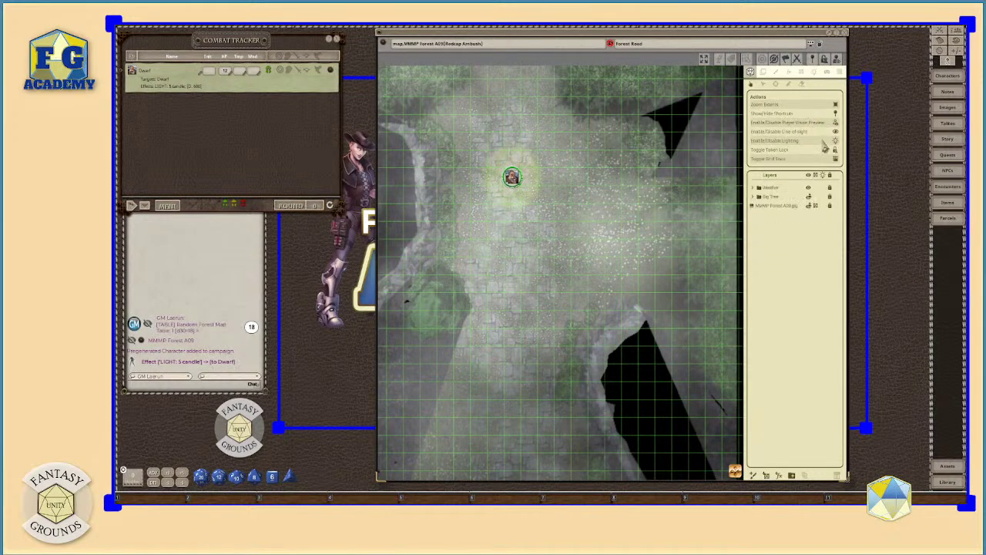
Step: Switch the forest map's ambient lighting preset to None and back to Moonlight
left_click(813, 72)
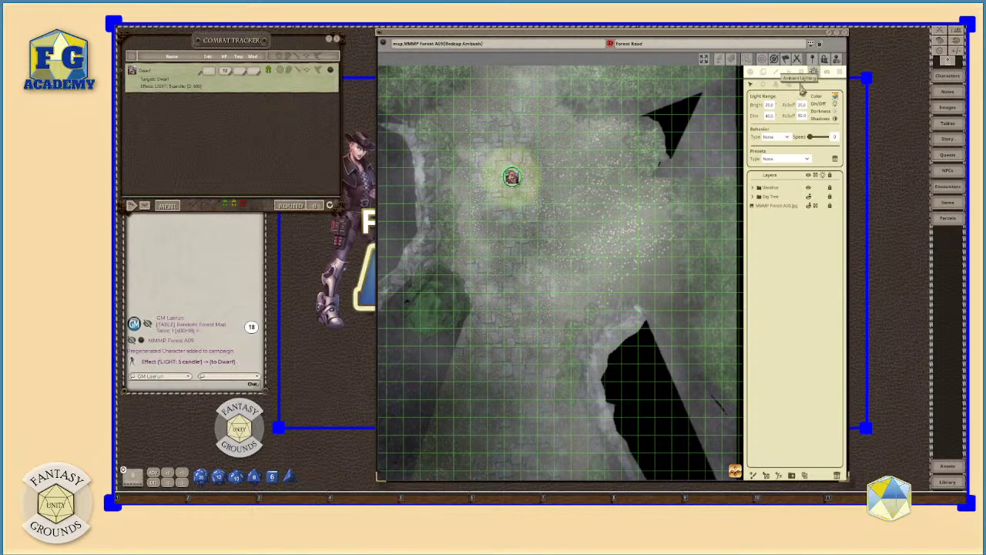
left_click(802, 84)
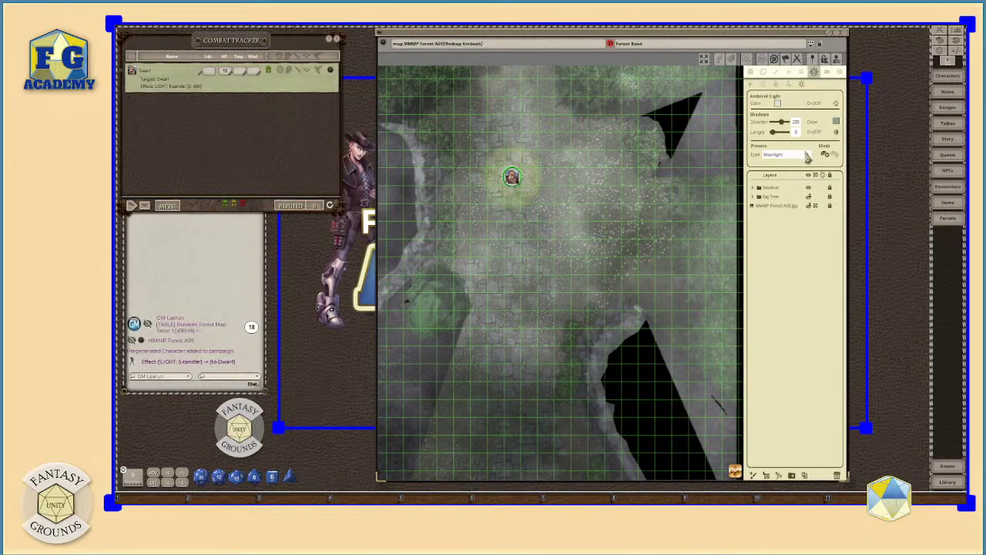
left_click(807, 156)
left_click(779, 165)
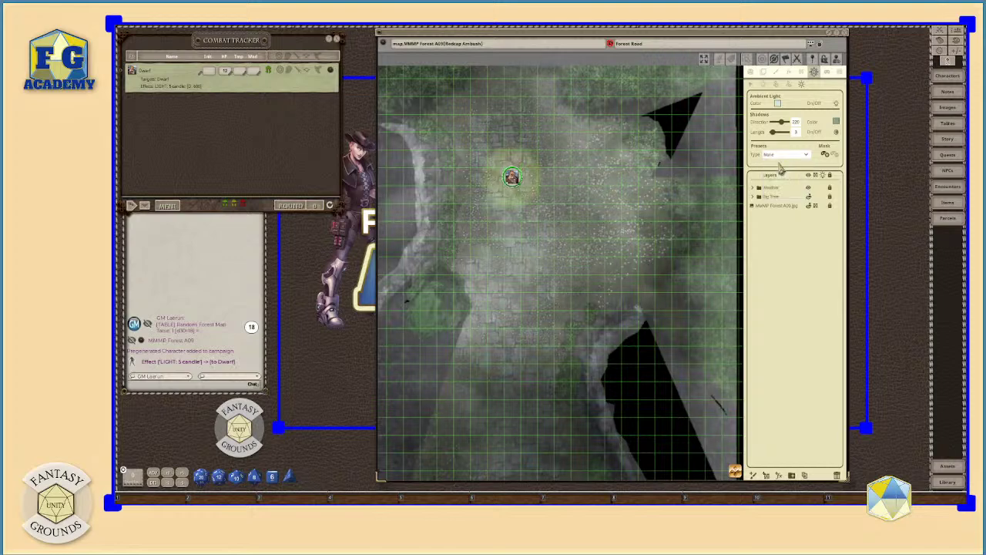
left_click(805, 155)
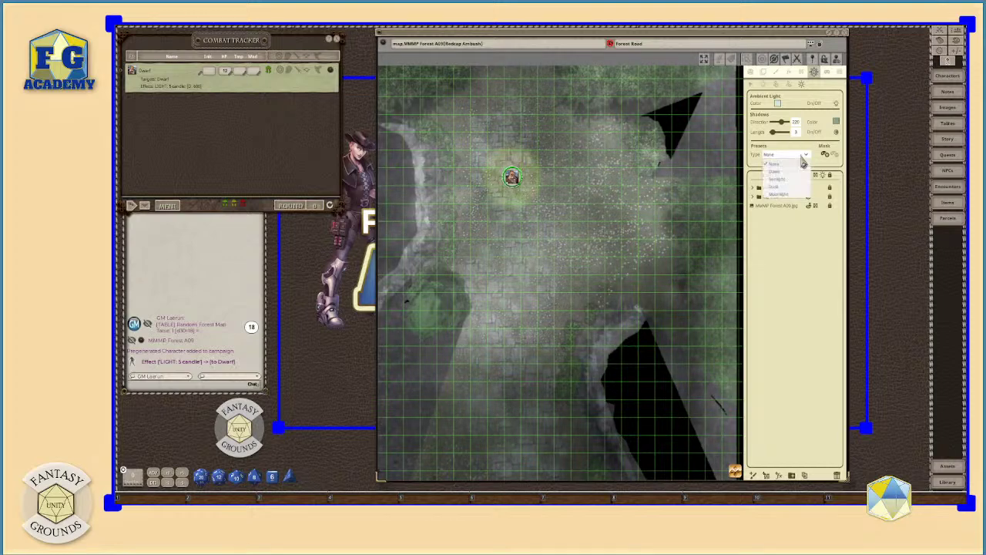
left_click(778, 193)
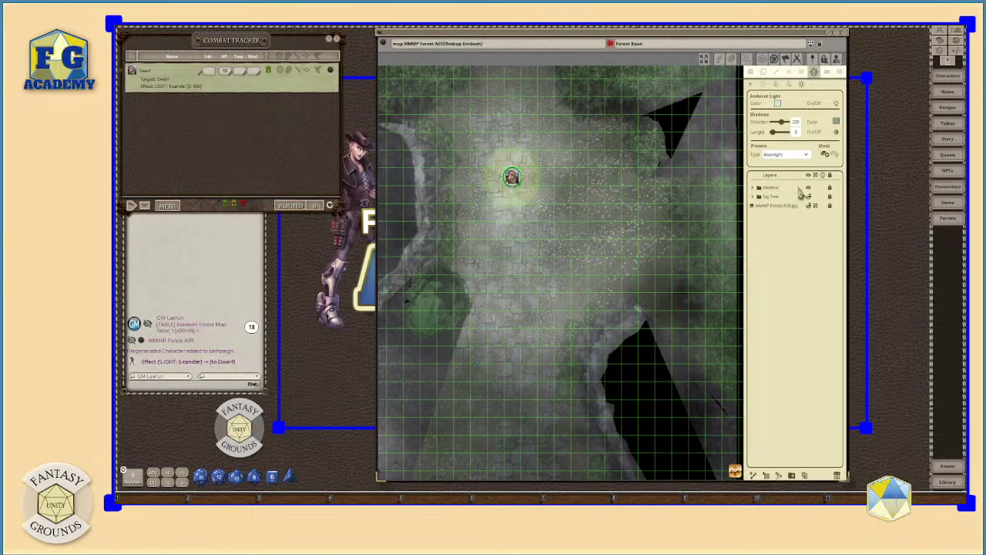
Step: Leave the lighting tools and move the Dwarf token one square diagonally up and right
scroll(504, 161, "up", 2)
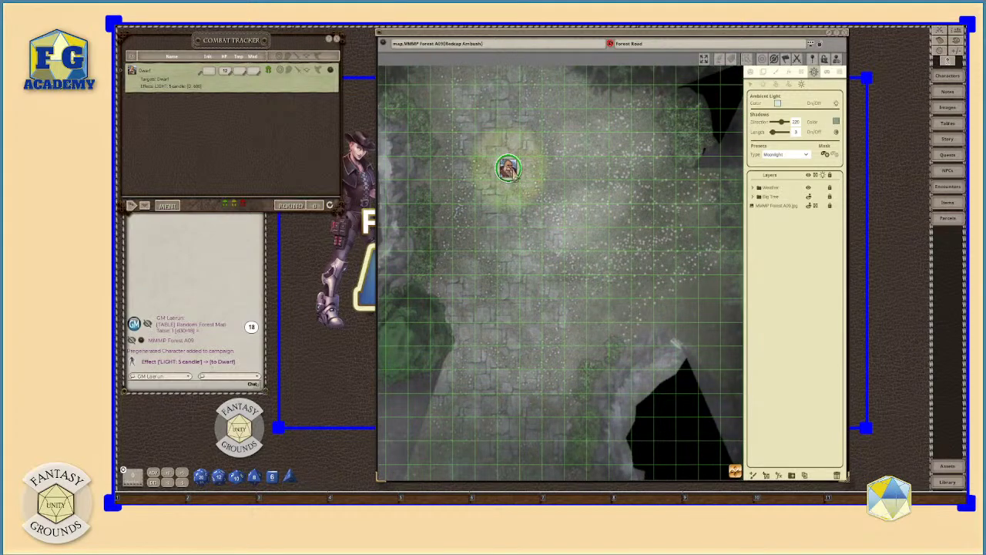
left_click(751, 83)
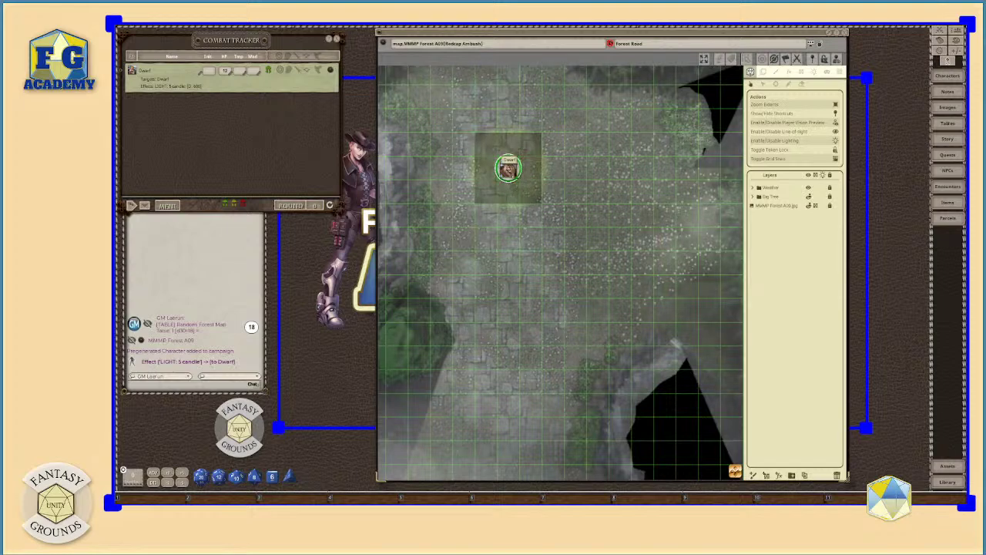
left_click_drag(507, 168, 530, 145)
Step: Examine the candle light around the Dwarf token and the weather effects over the forest map, up close and from afar
scroll(539, 151, "up", 5)
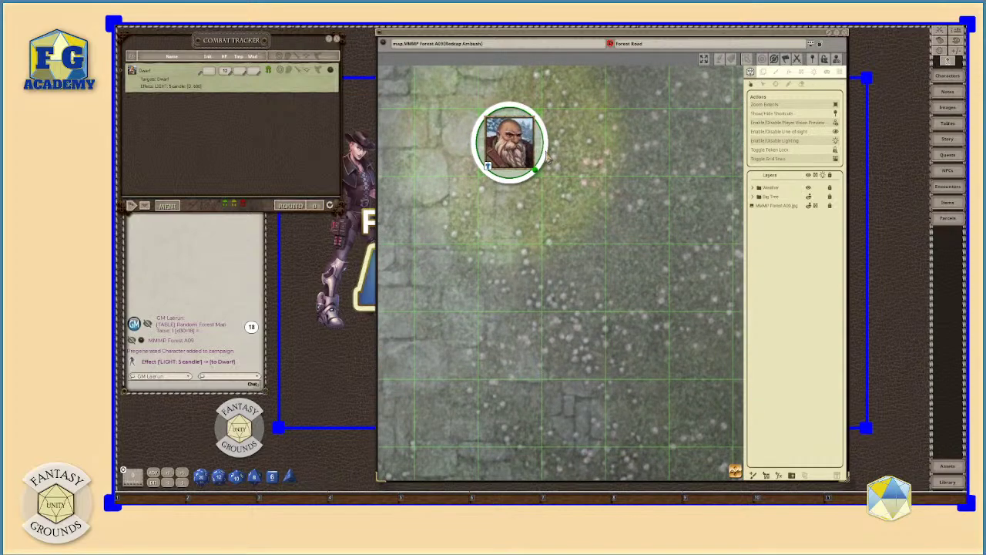
scroll(547, 156, "down", 4)
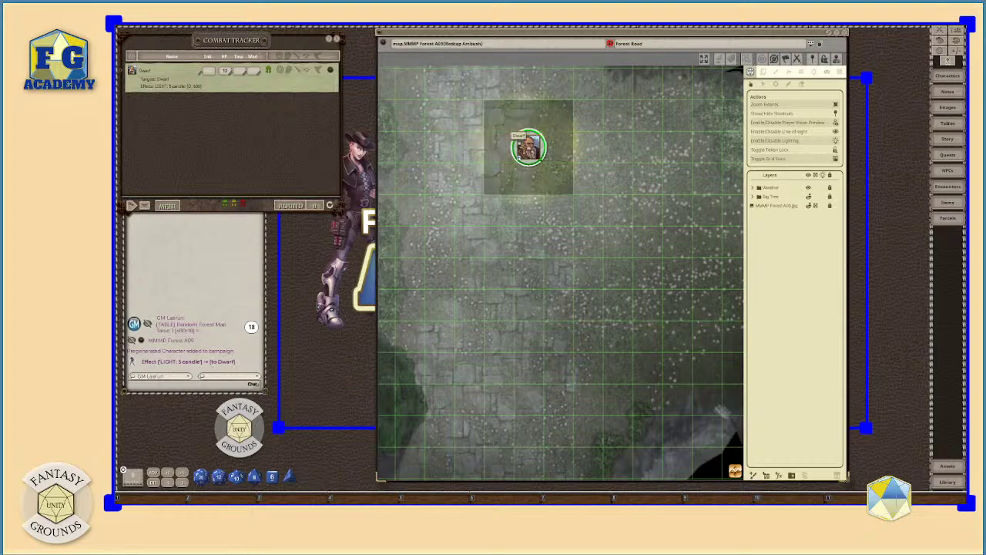
scroll(561, 158, "down", 2)
scroll(563, 158, "down", 1)
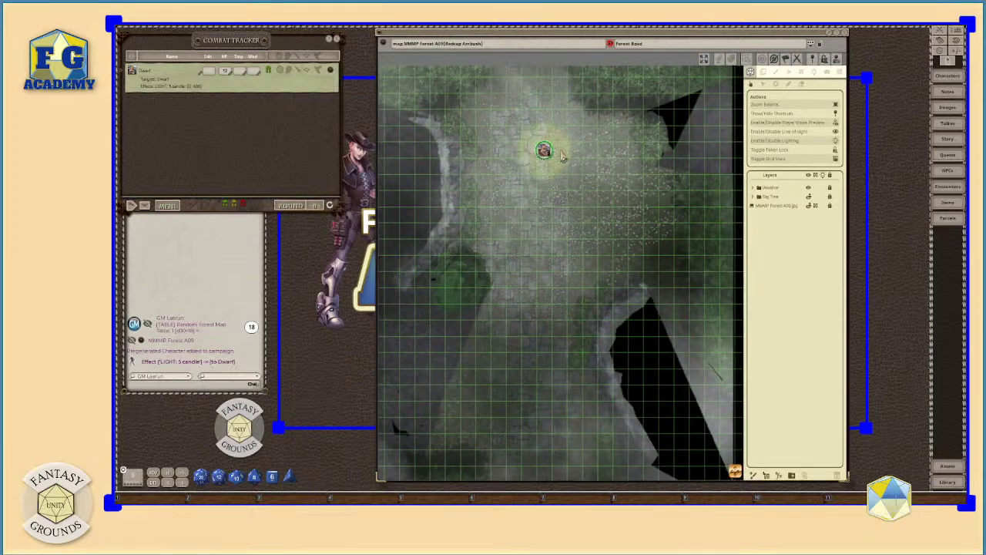
scroll(564, 157, "down", 1)
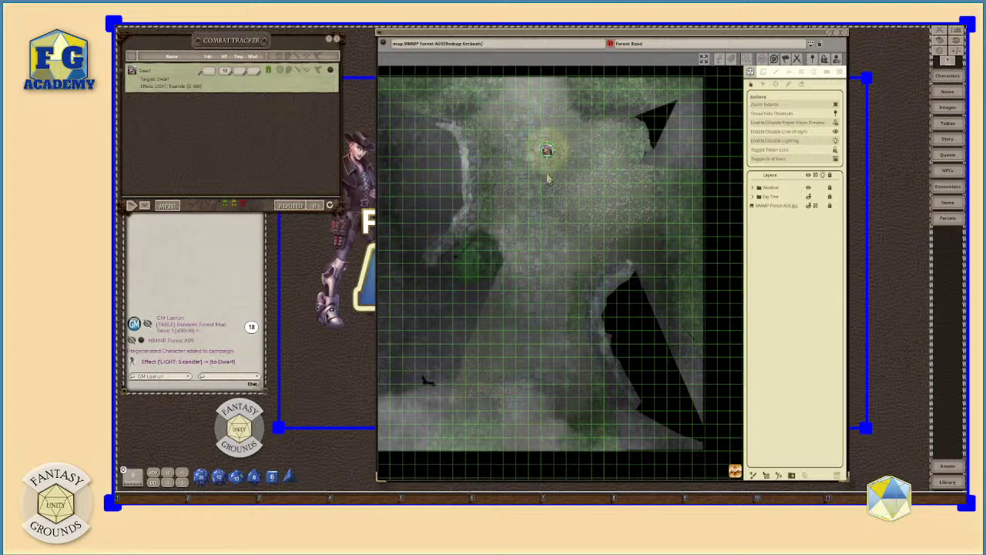
scroll(549, 179, "up", 1)
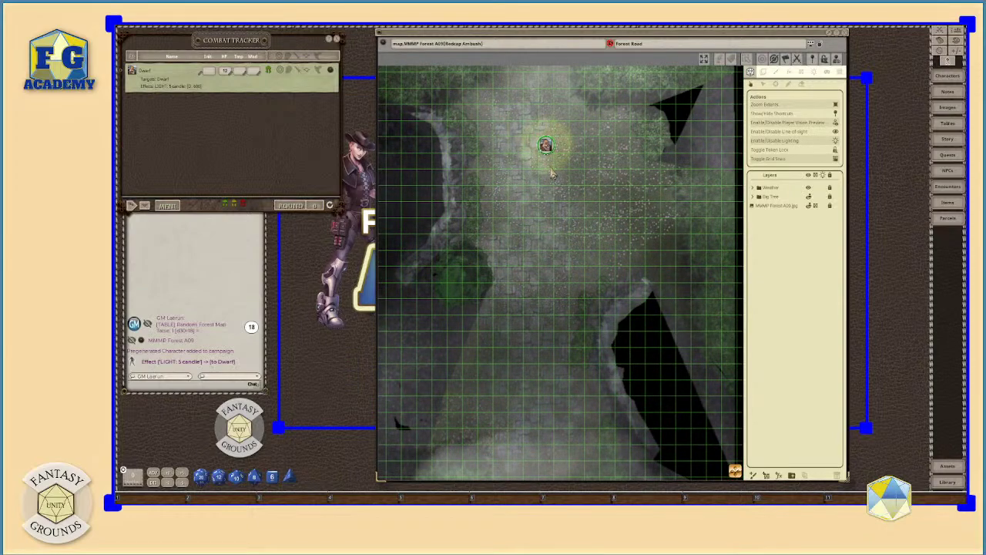
scroll(554, 174, "up", 2)
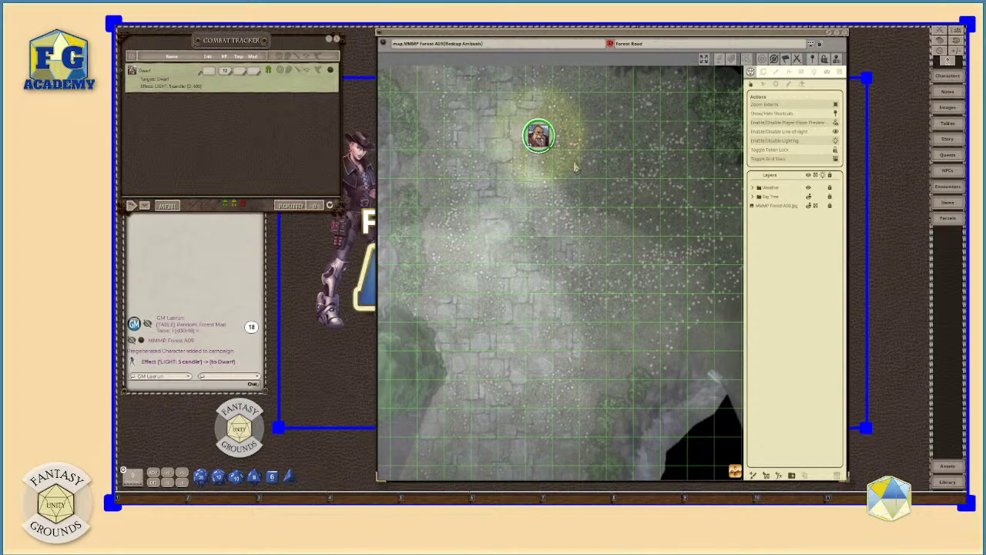
scroll(585, 162, "down", 3)
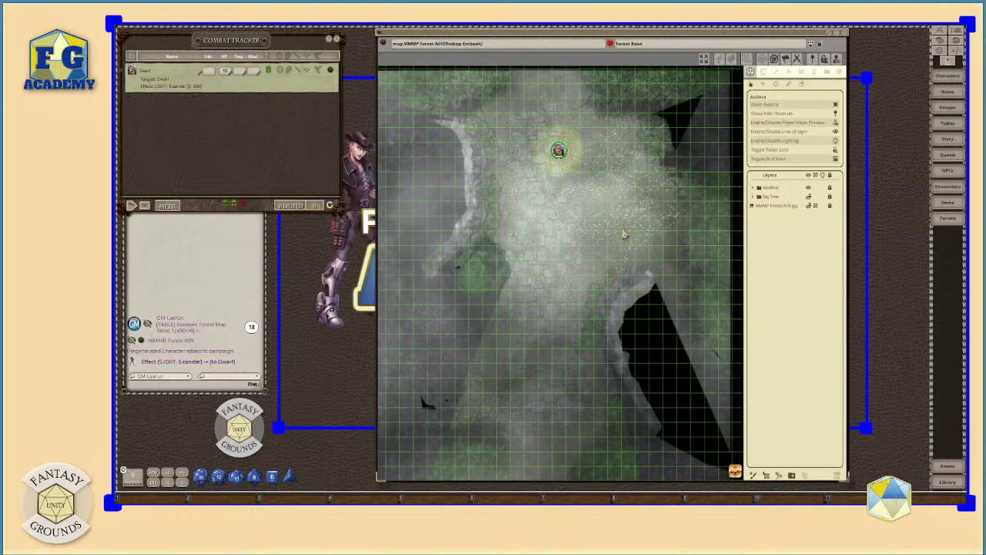
scroll(620, 231, "up", 1)
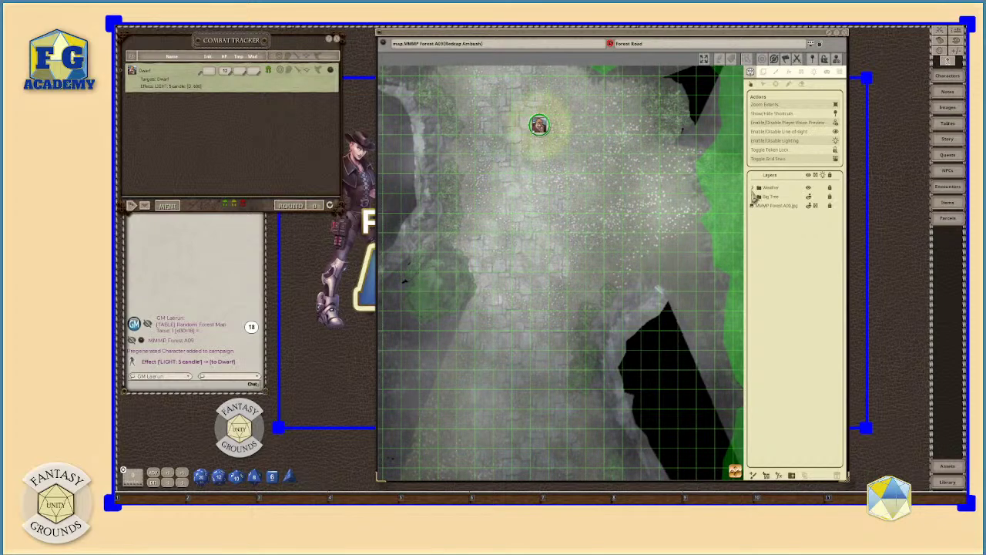
Step: Select the Big Tree layer and examine the large tree and the moonlit forest map up close and from afar
left_click(757, 197)
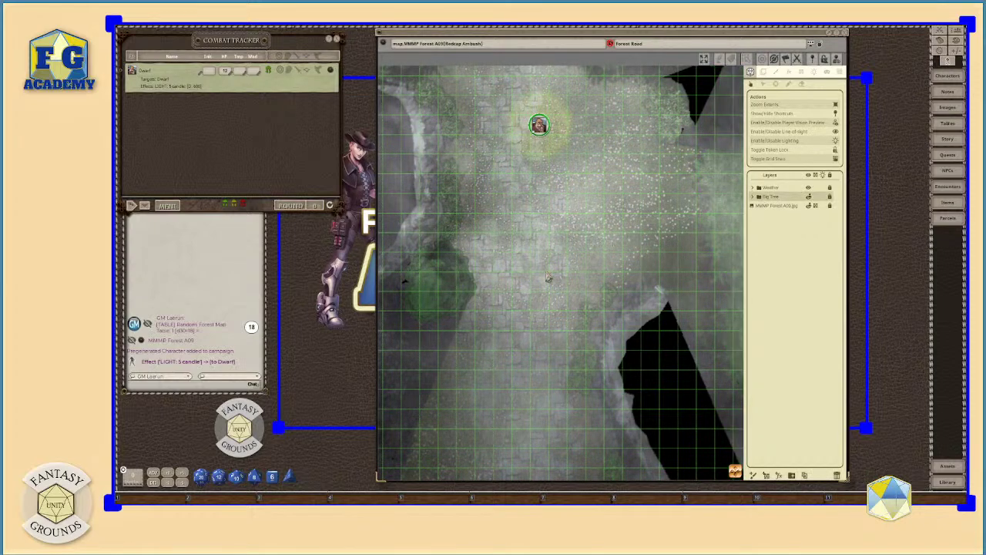
scroll(439, 296, "up", 3)
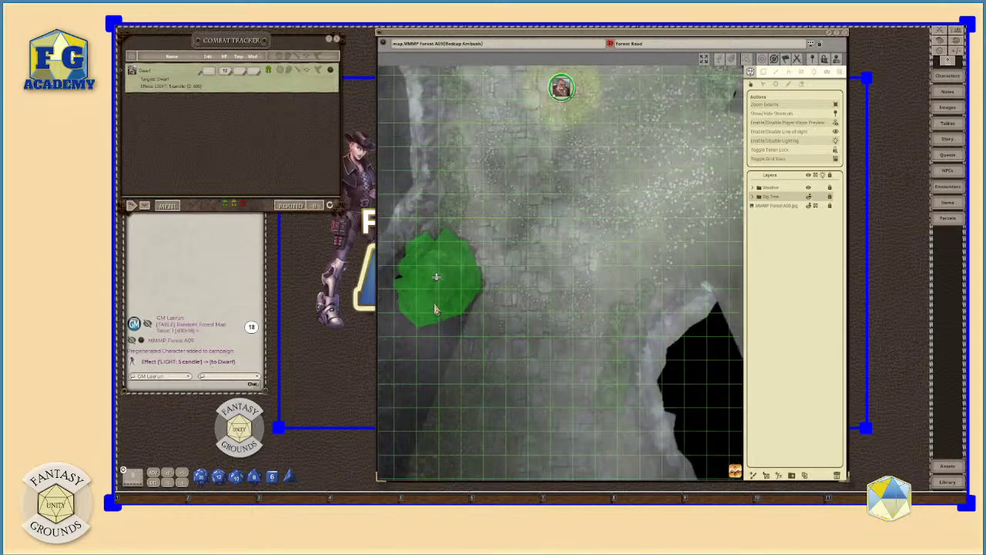
scroll(438, 285, "down", 2)
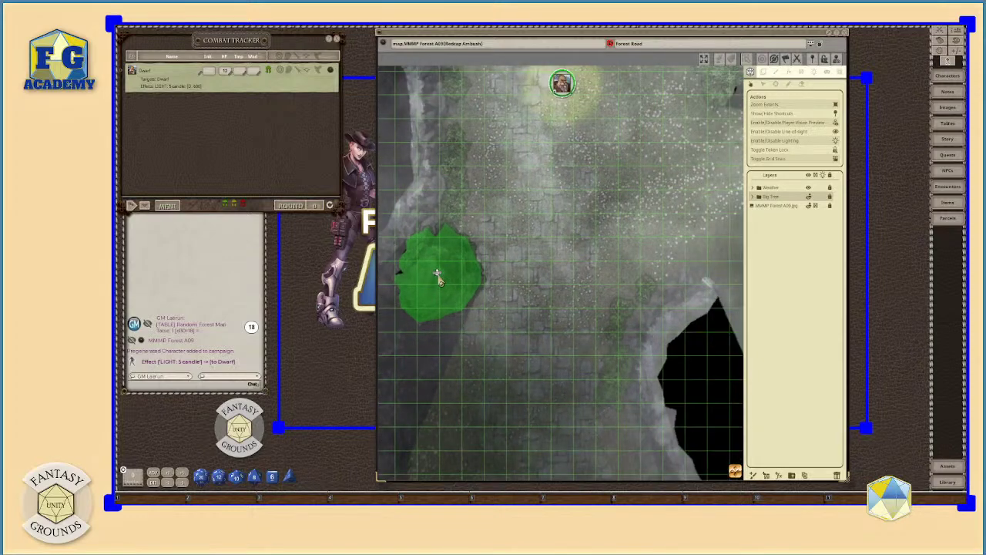
scroll(543, 299, "down", 2)
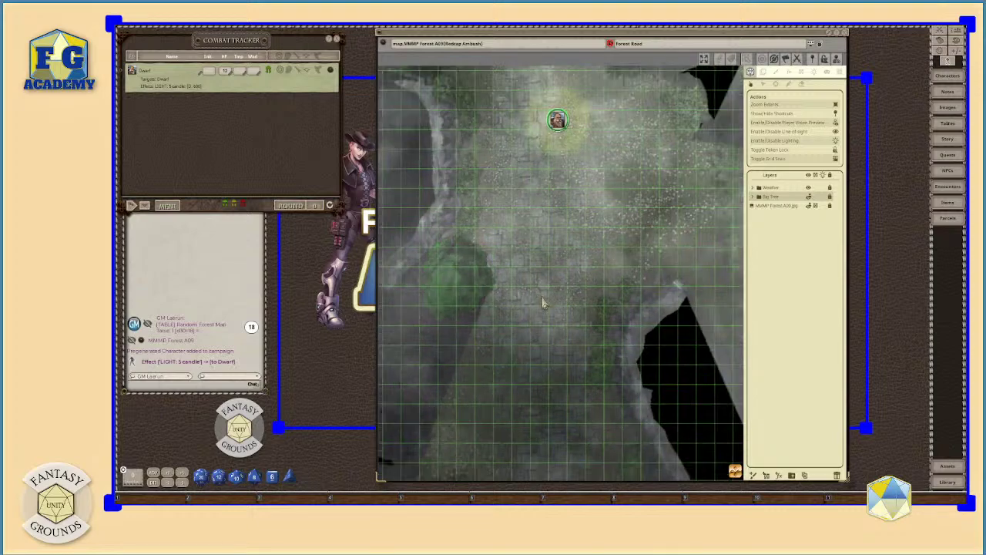
scroll(542, 302, "down", 2)
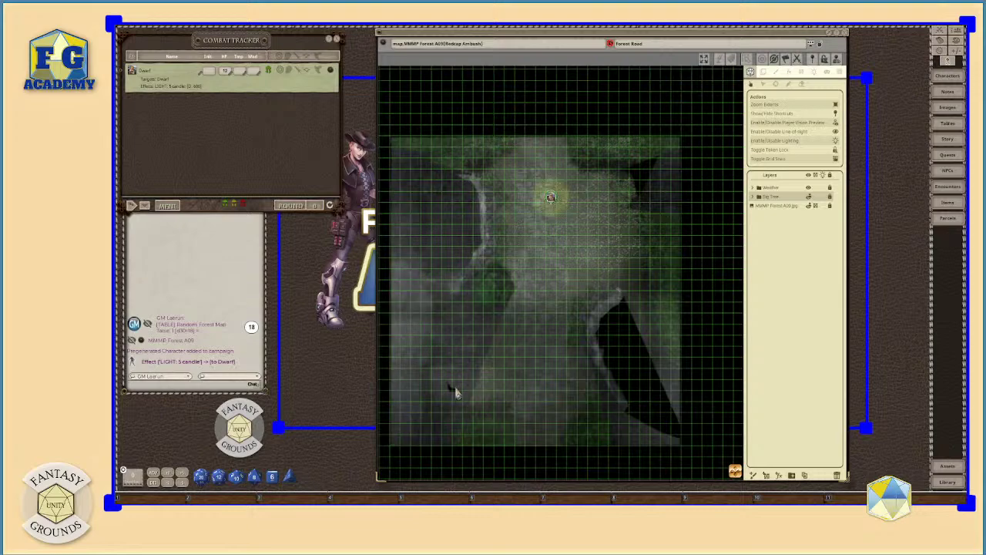
scroll(520, 317, "up", 4)
scroll(585, 299, "down", 3)
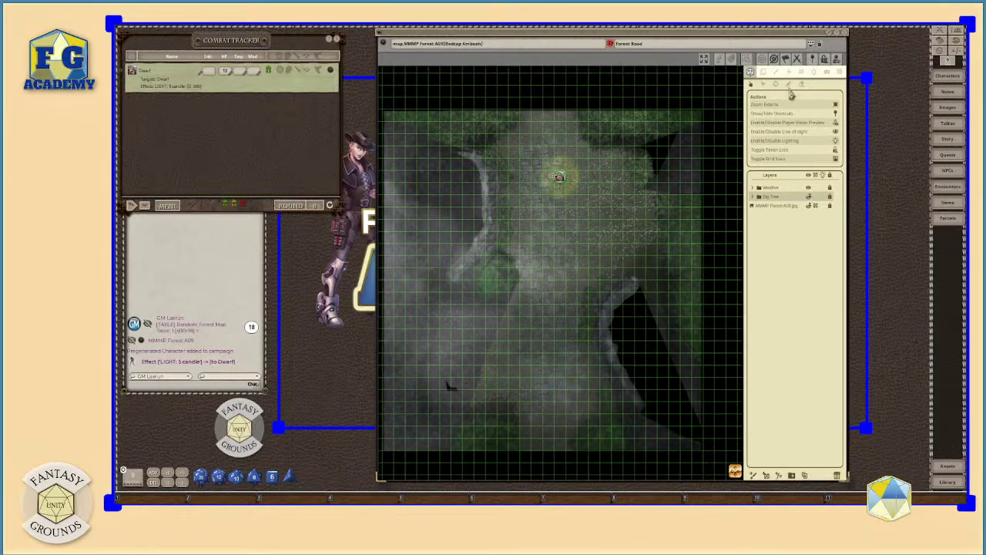
Step: Disable the player vision preview, line of sight and lighting on the forest map
left_click(836, 123)
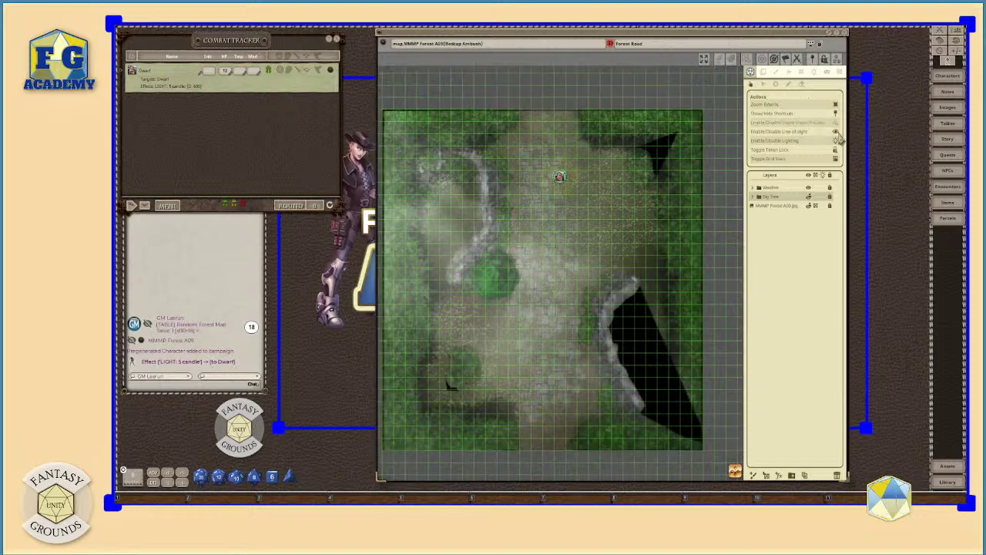
left_click(836, 133)
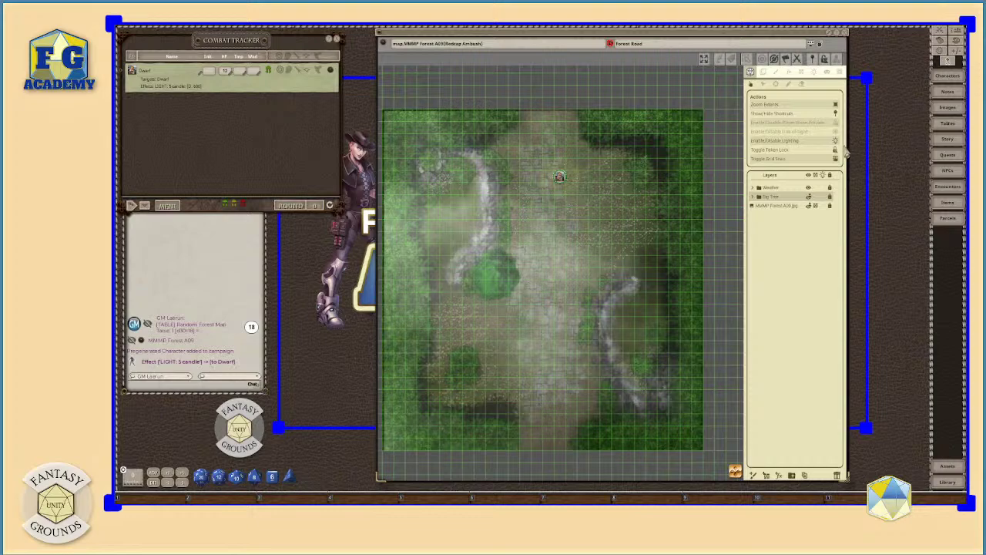
left_click(835, 141)
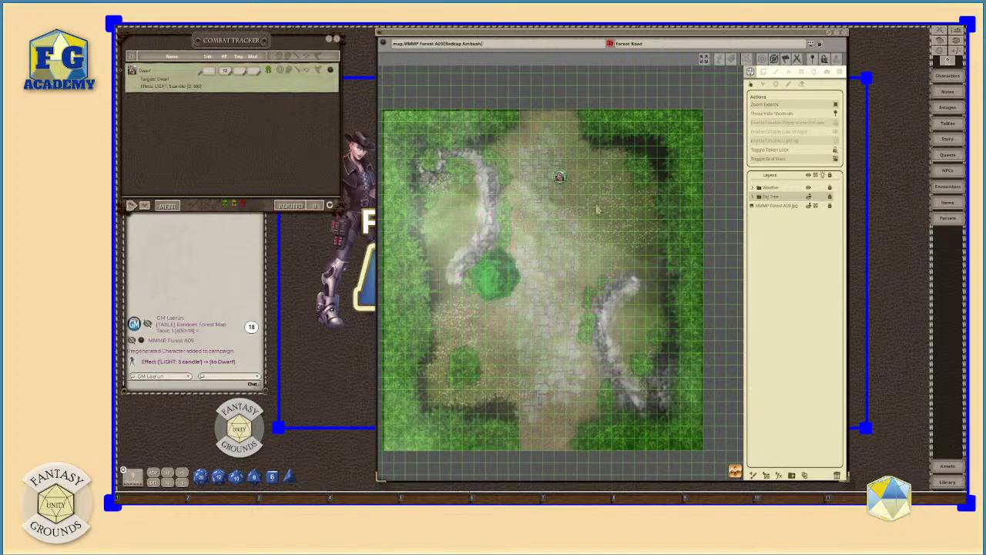
Step: Hide the Weather layer so the forest map shows without its weather effects
scroll(581, 246, "up", 1)
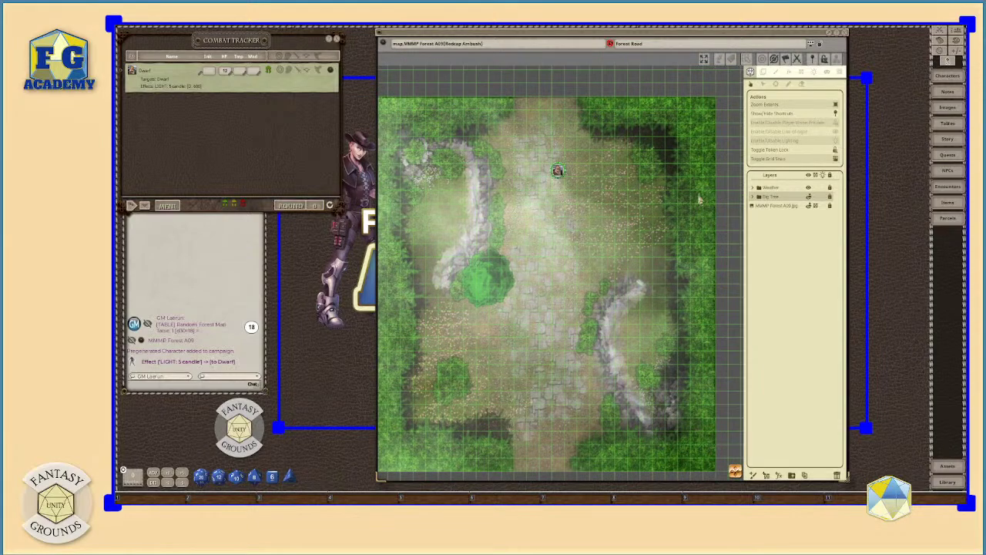
left_click(808, 189)
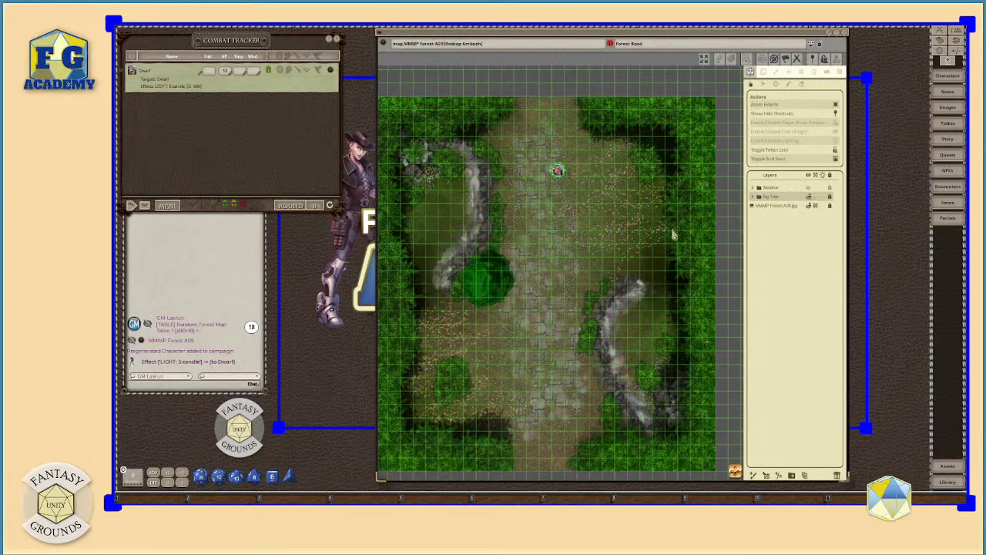
scroll(556, 256, "up", 2)
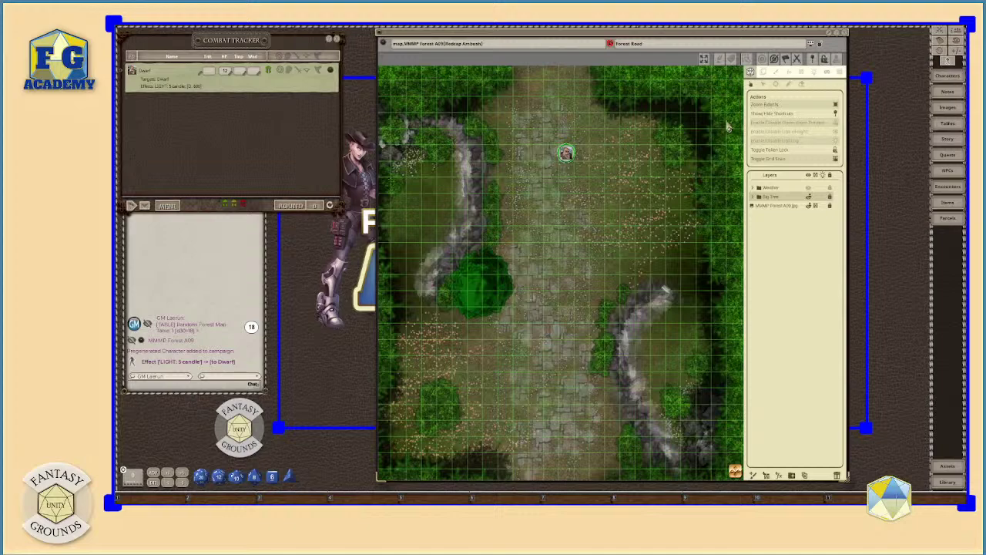
Step: Display the map's line-of-sight shapes and examine the outlines around the forest edges, rock walls, trees and bushes
left_click(802, 75)
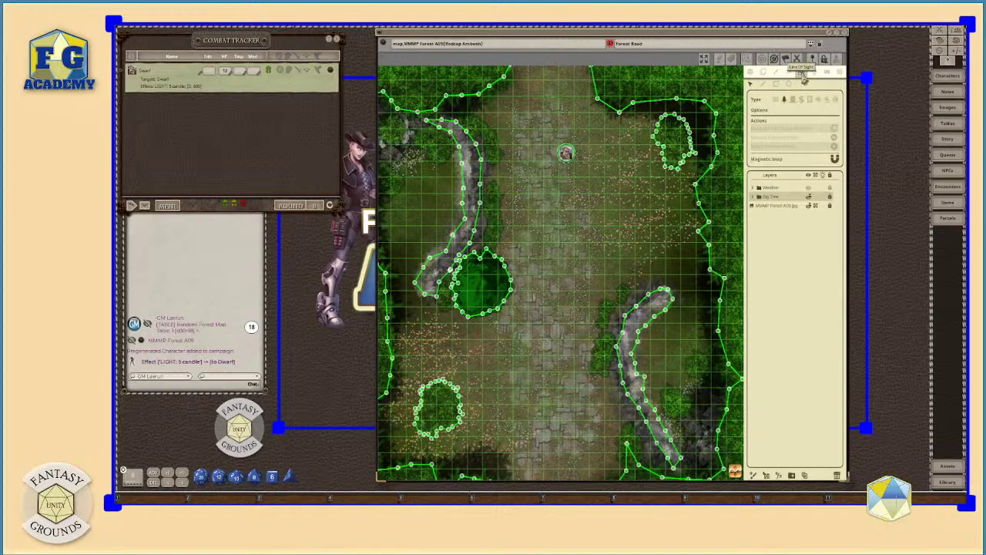
scroll(604, 235, "down", 3)
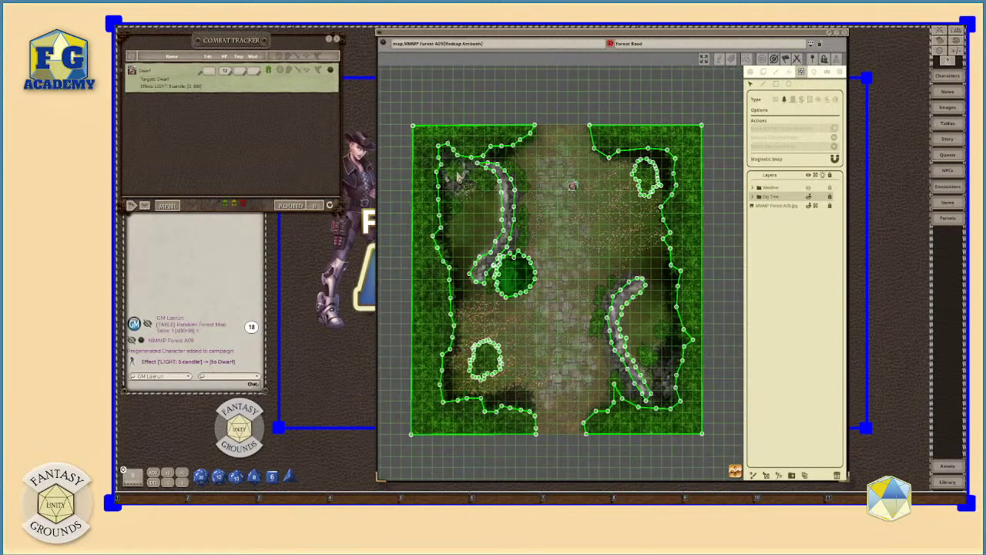
scroll(445, 198, "up", 1)
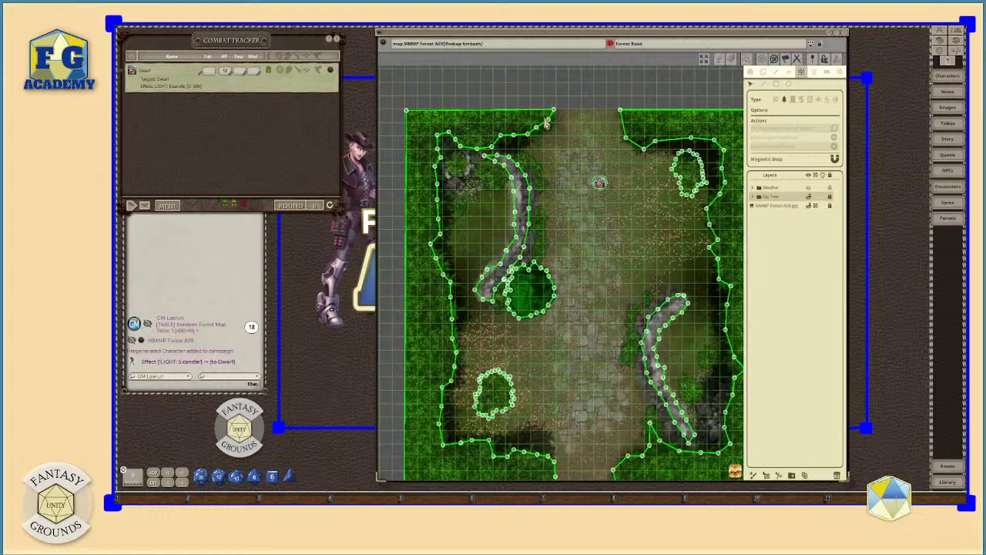
scroll(562, 376, "down", 2)
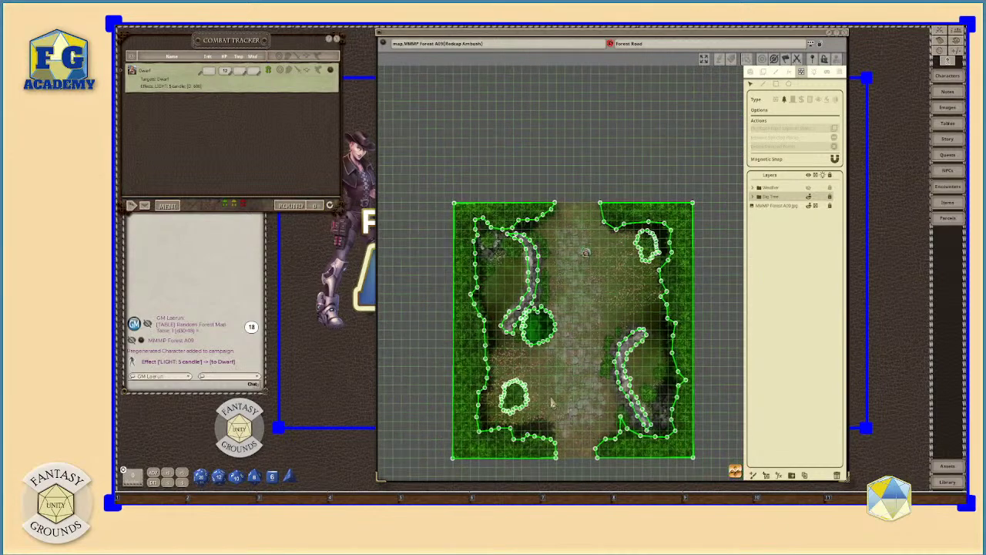
scroll(585, 429, "up", 1)
scroll(567, 433, "up", 4)
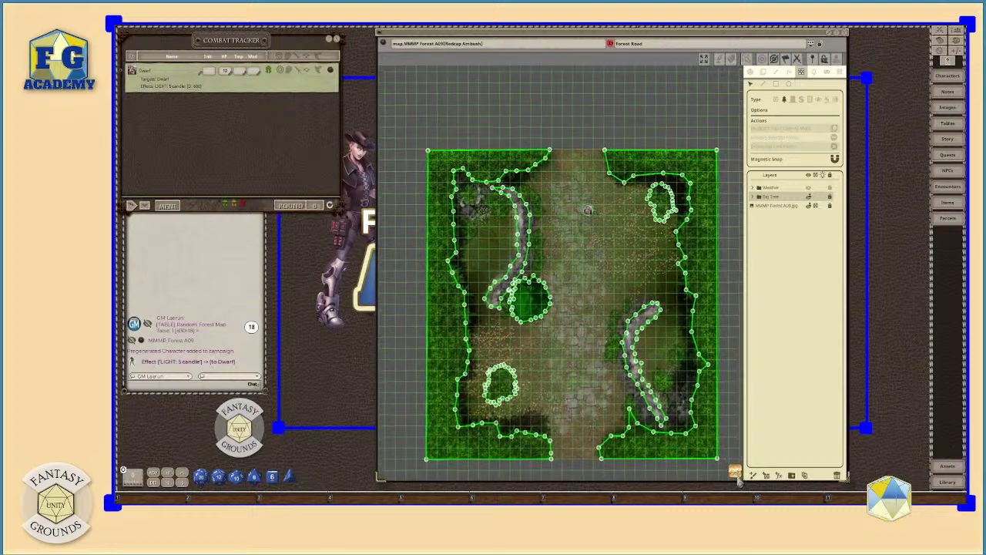
scroll(475, 424, "down", 2)
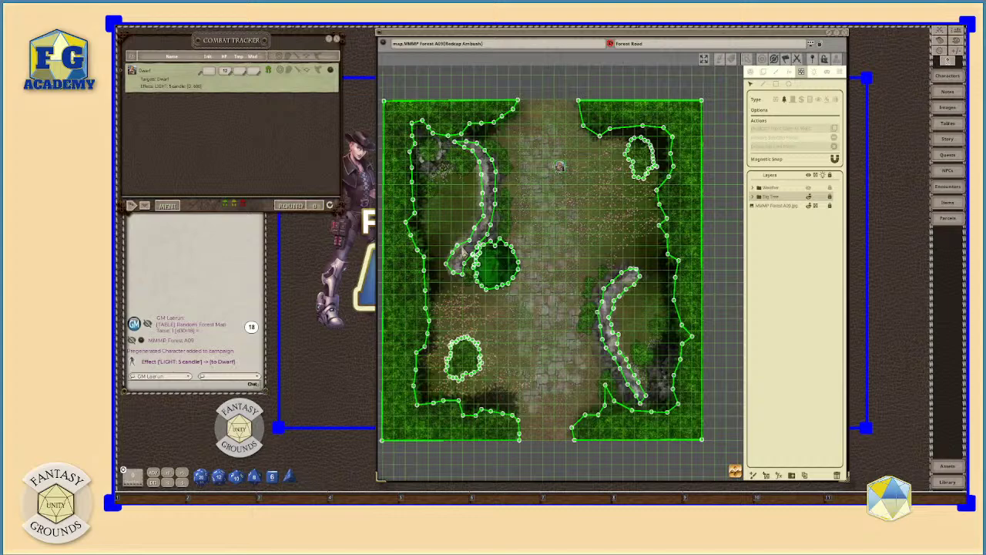
scroll(476, 247, "up", 1)
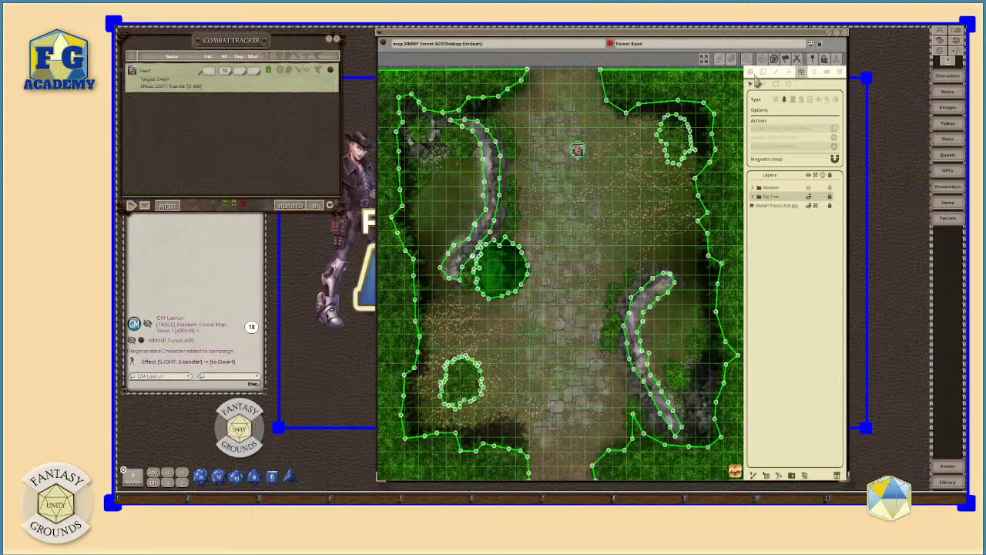
Step: Leave the line-of-sight editing tools, re-enable line of sight and inspect the shadowed area behind the rock wall and large tree
left_click(750, 72)
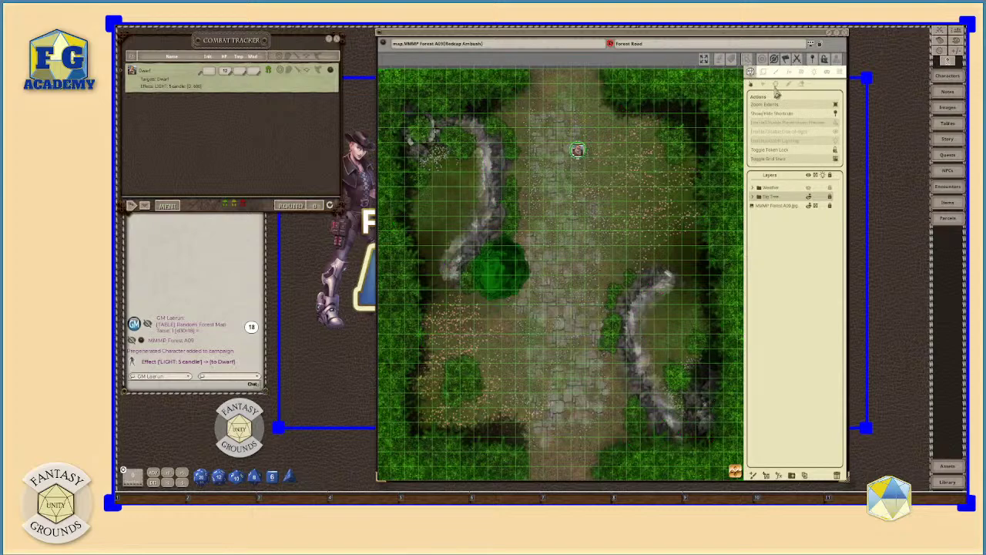
left_click(839, 139)
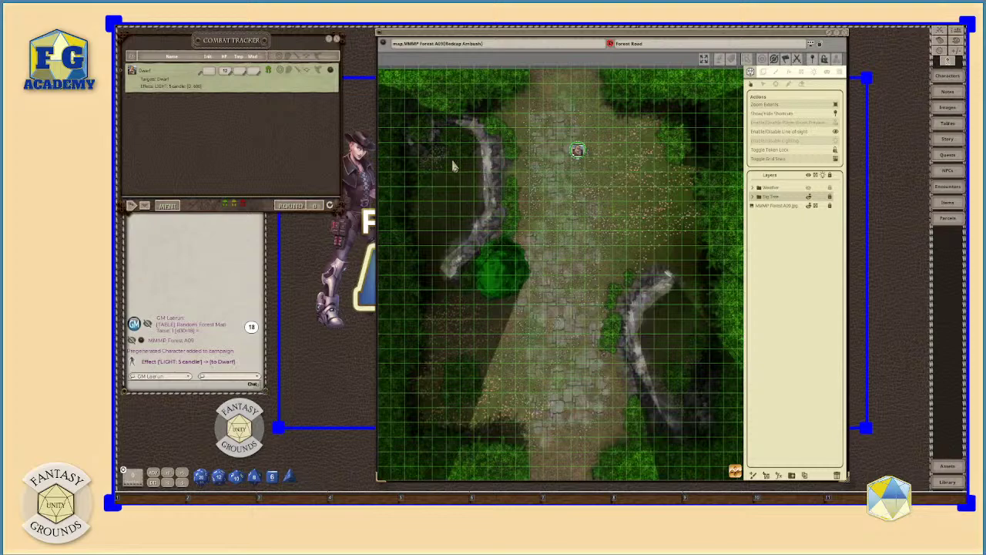
scroll(488, 308, "up", 4)
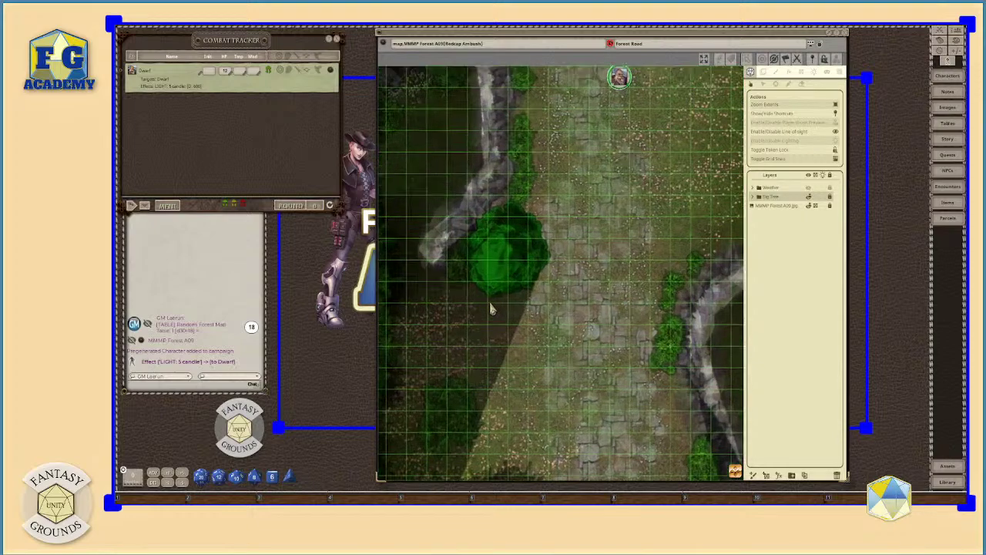
scroll(499, 262, "down", 4)
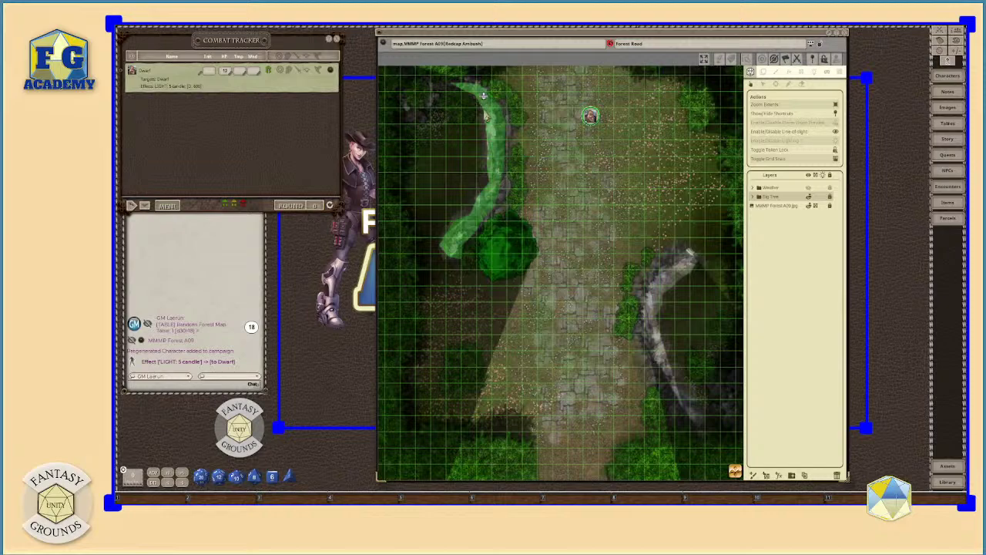
scroll(484, 96, "up", 2)
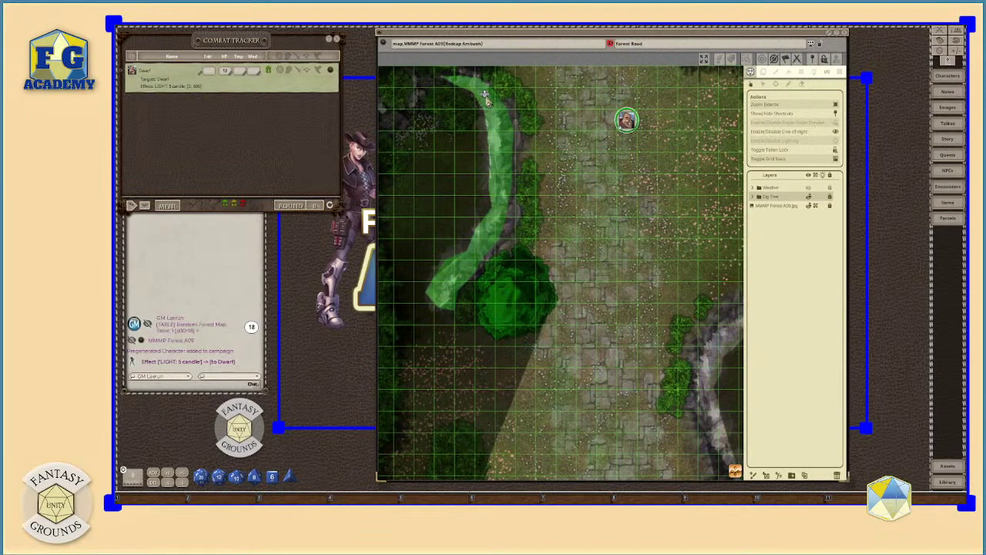
Step: Move the Dwarf token from the road to the curved rock wall, onto the wall, and back one square toward the road
mouse_move(625, 119)
left_mouse_down()
mouse_move(505, 131)
mouse_move(545, 131)
left_mouse_up()
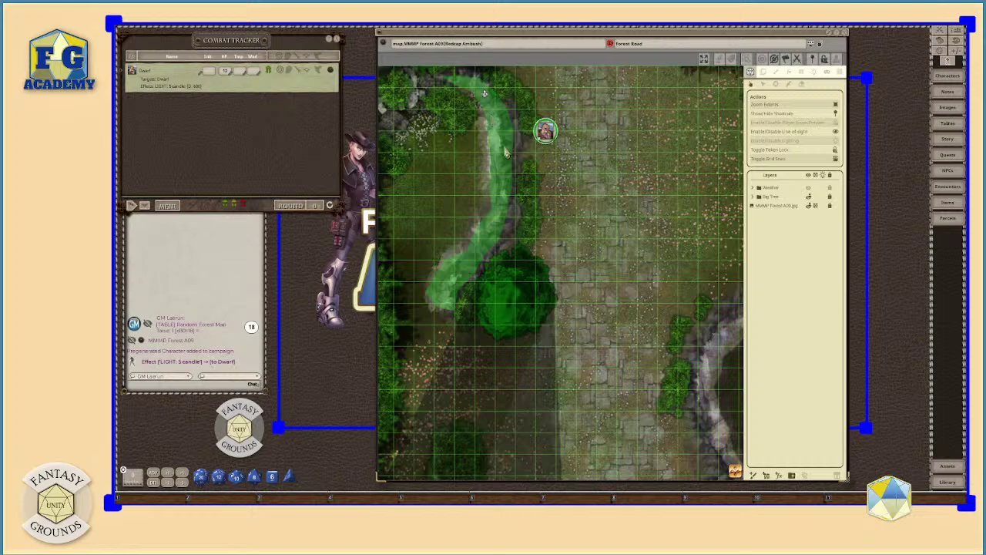
left_click_drag(544, 131, 504, 141)
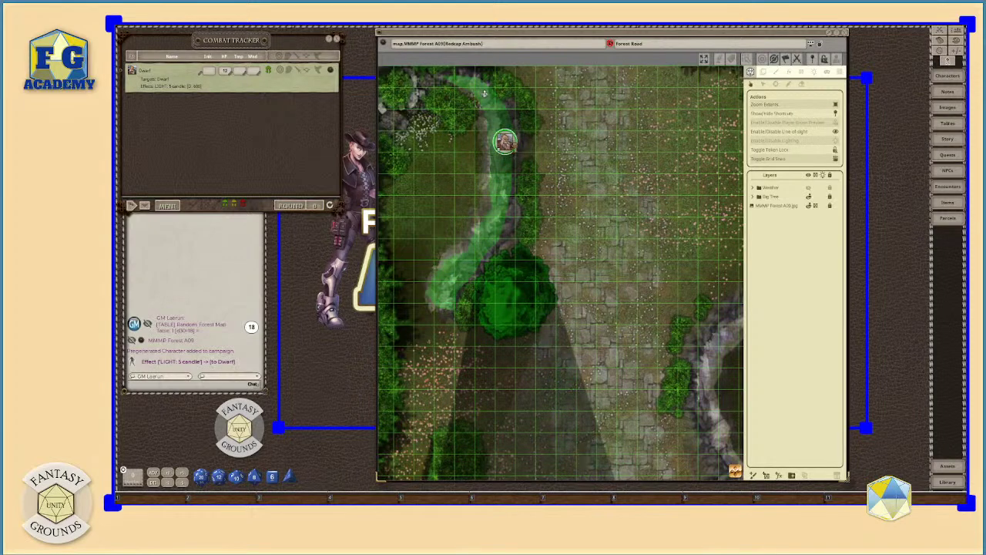
left_click_drag(504, 141, 524, 141)
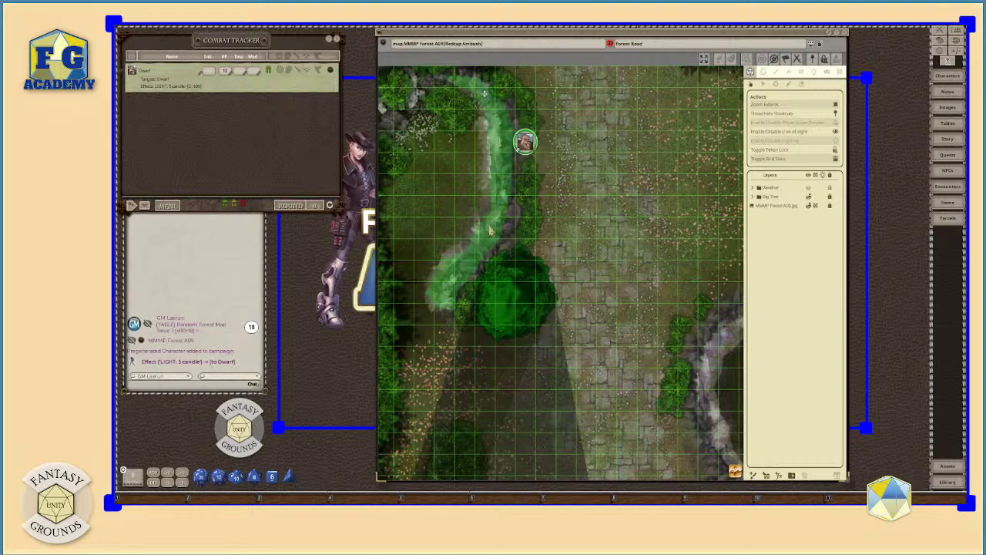
Step: Examine what the Dwarf can see across the curved rock wall and around the large tree
scroll(514, 271, "down", 1)
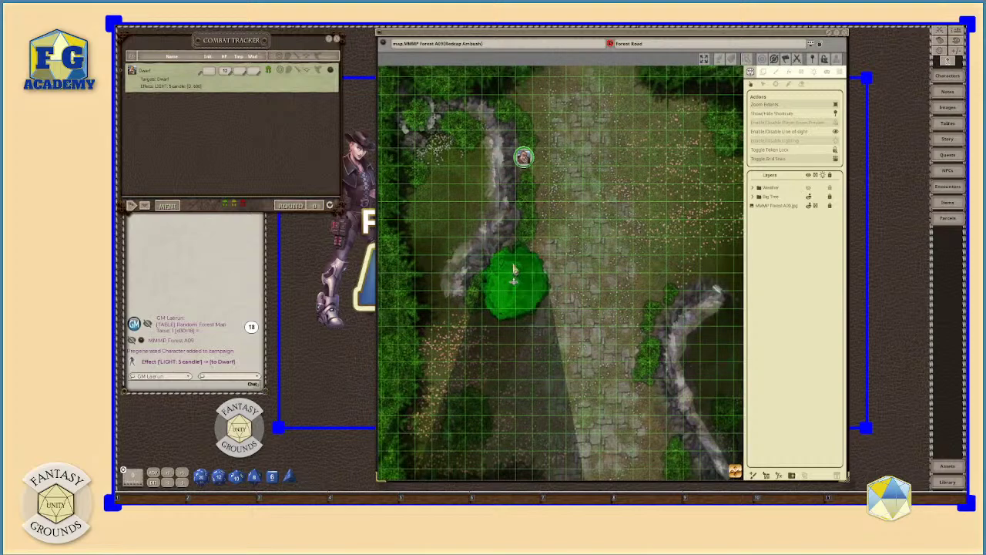
scroll(523, 293, "up", 2)
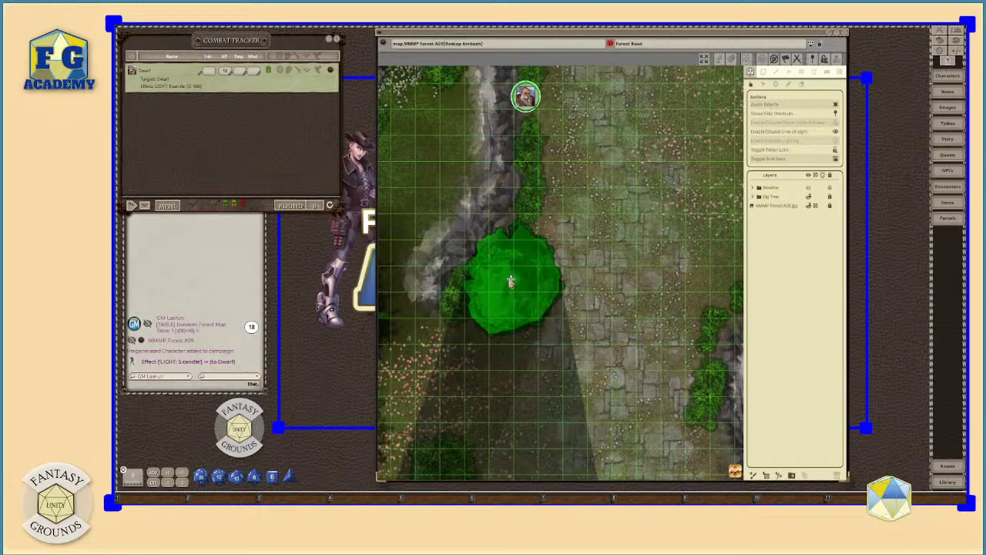
scroll(511, 282, "down", 3)
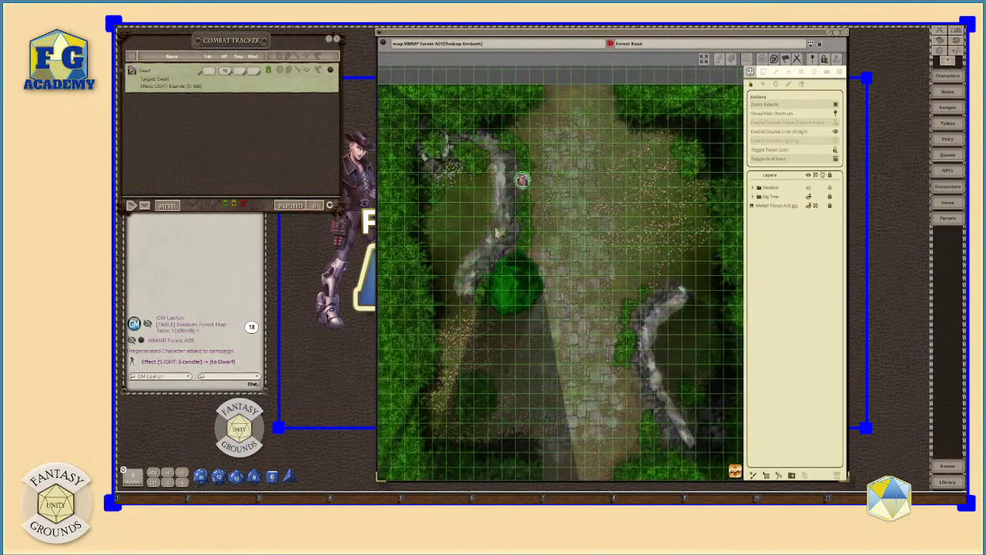
scroll(497, 234, "up", 1)
scroll(493, 219, "up", 2)
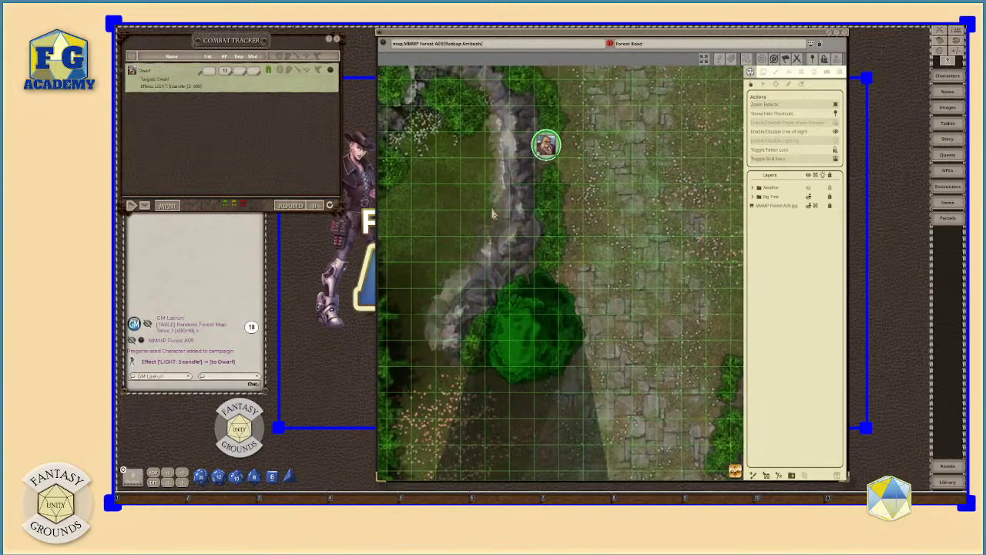
scroll(479, 193, "down", 1)
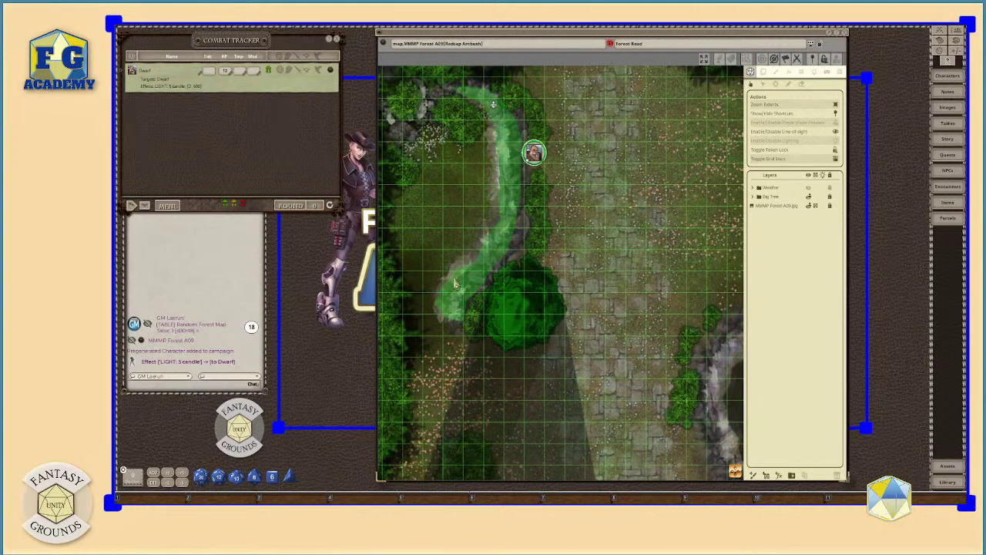
Step: Toggle the curved rock wall back to blocking sight and move the Dwarf token two squares right and one up
left_click(495, 112)
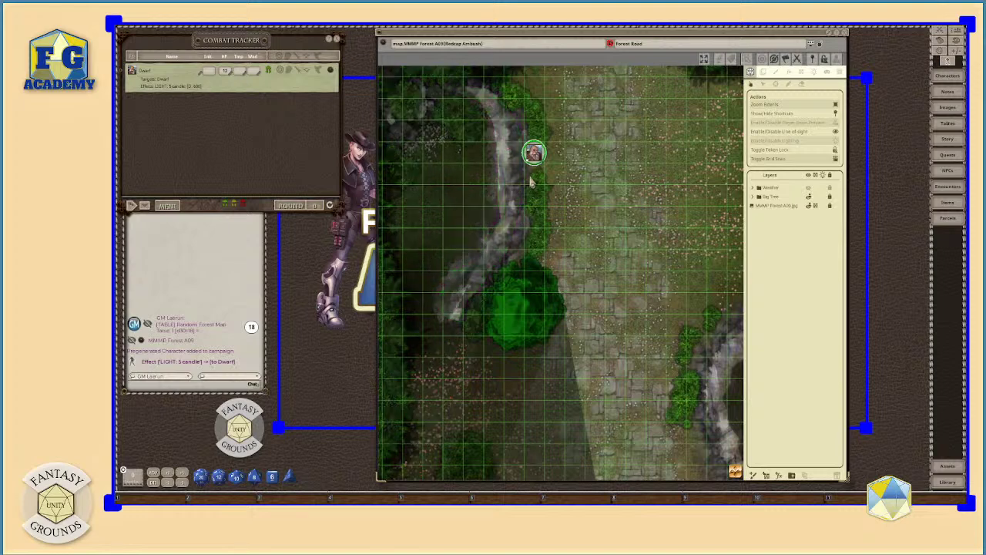
mouse_move(534, 153)
left_mouse_down()
mouse_move(545, 161)
mouse_move(574, 325)
mouse_move(493, 363)
mouse_move(440, 357)
mouse_move(420, 346)
mouse_move(418, 269)
mouse_move(420, 235)
mouse_move(452, 172)
mouse_move(431, 279)
mouse_move(443, 336)
mouse_move(573, 288)
mouse_move(583, 161)
mouse_move(574, 131)
left_mouse_up()
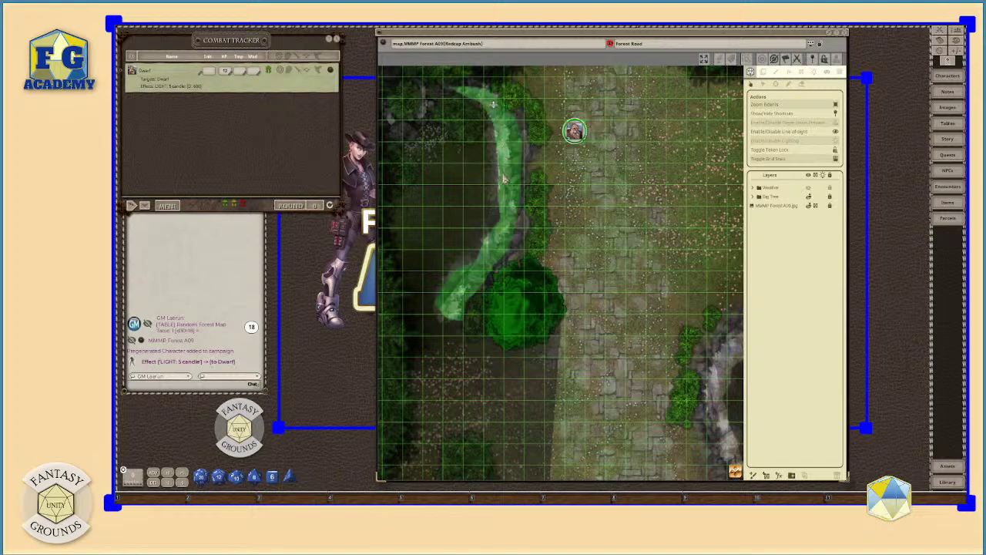
scroll(493, 269, "down", 5)
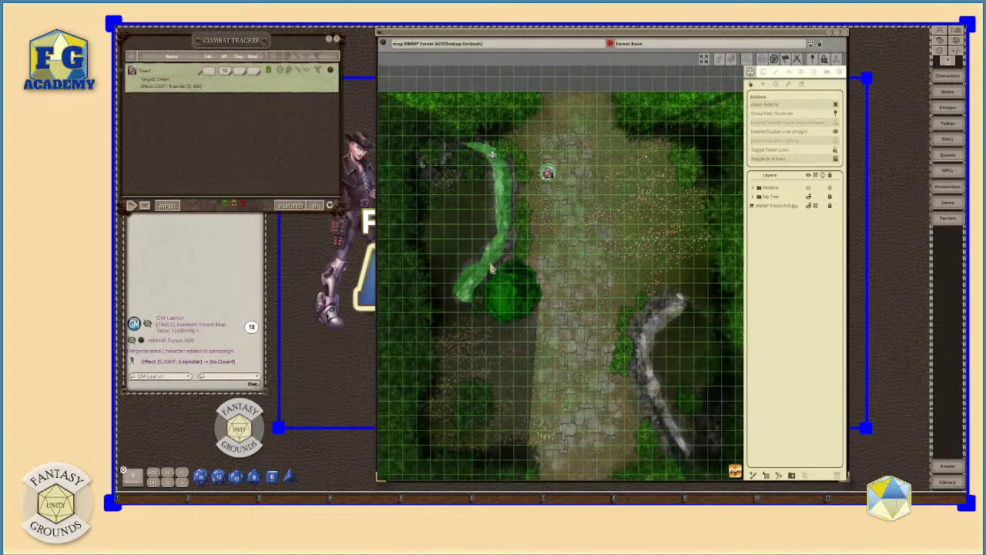
Step: Move the Dwarf token down the road to a spot just up from the large tree
scroll(509, 229, "up", 5)
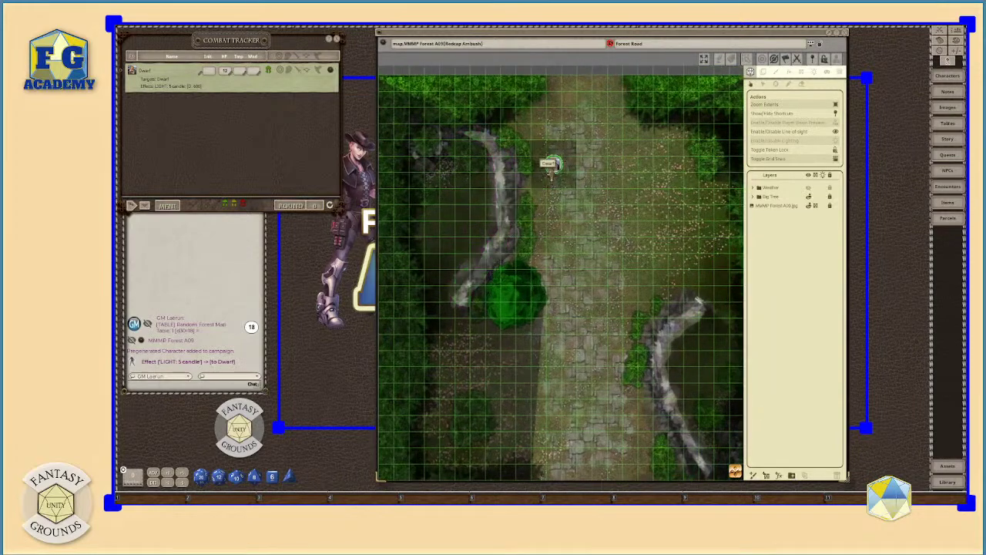
left_click_drag(554, 164, 515, 289)
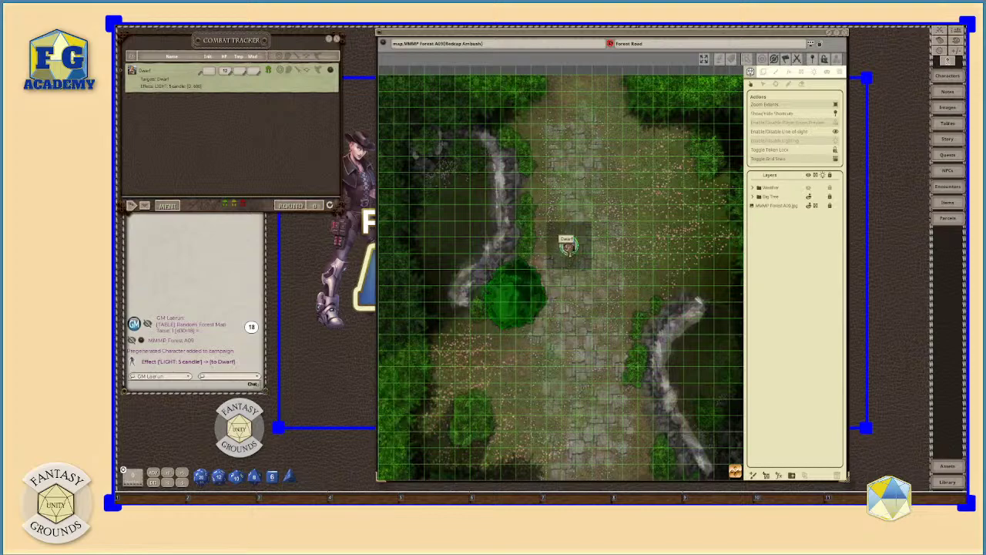
left_click_drag(569, 245, 514, 287)
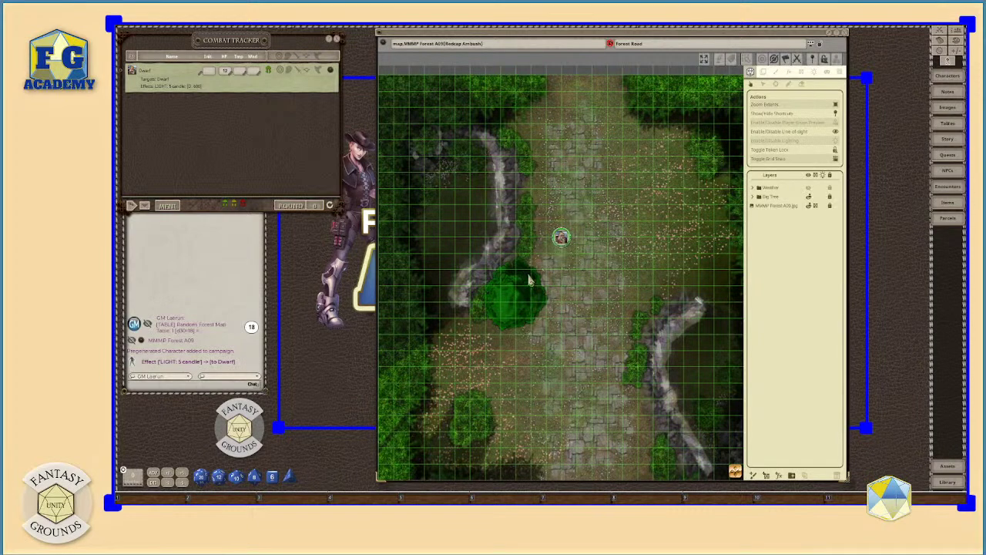
Step: Inspect the Dwarf's sight around the large tree and curved rock wall, and move the token back up the road beside the wall
scroll(529, 291, "up", 5)
scroll(529, 292, "down", 1)
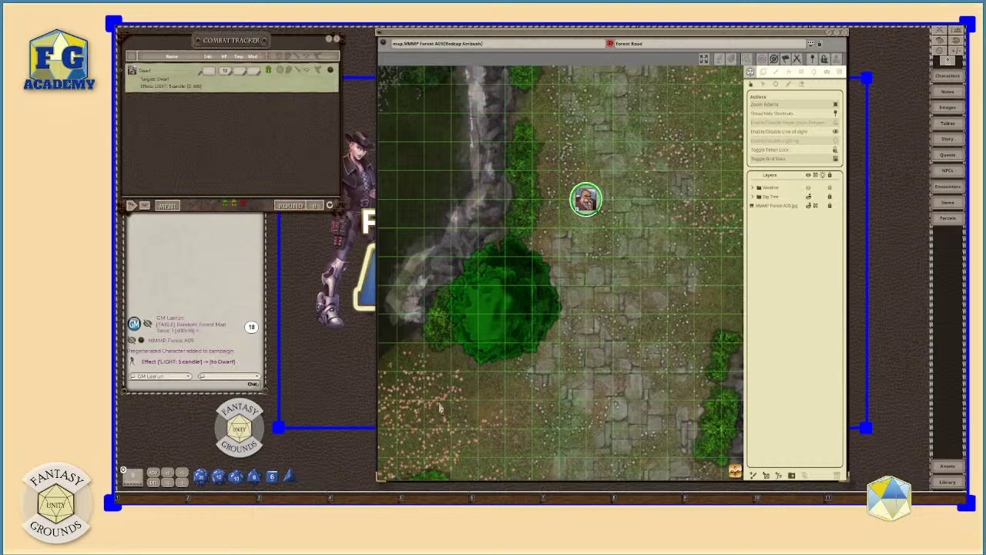
scroll(581, 262, "down", 6)
scroll(581, 261, "up", 3)
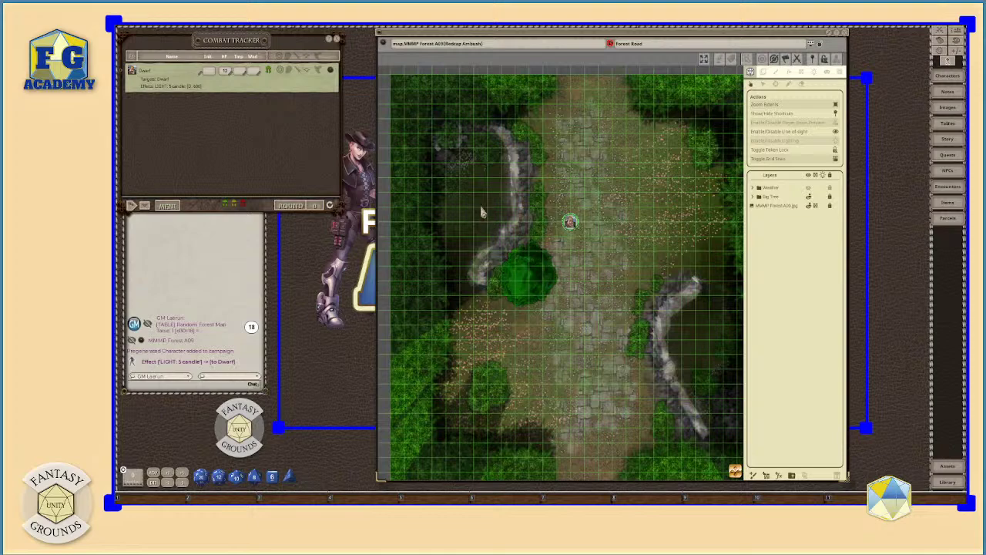
scroll(480, 211, "up", 4)
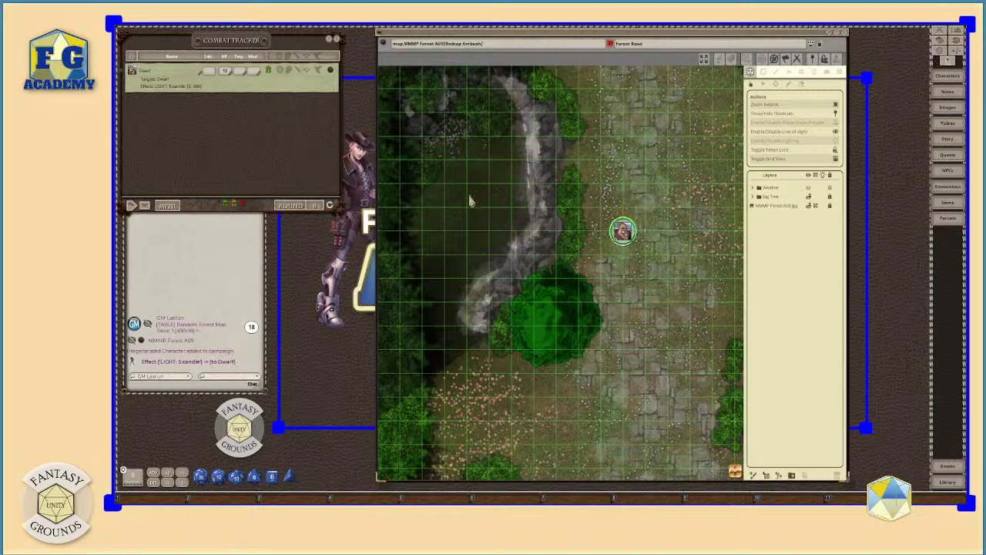
scroll(475, 203, "down", 3)
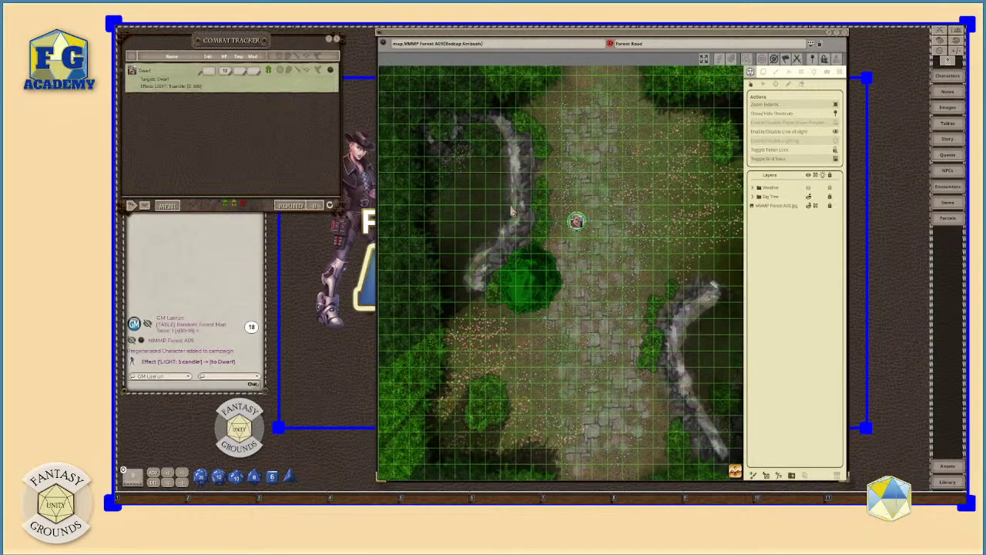
left_click_drag(577, 221, 568, 164)
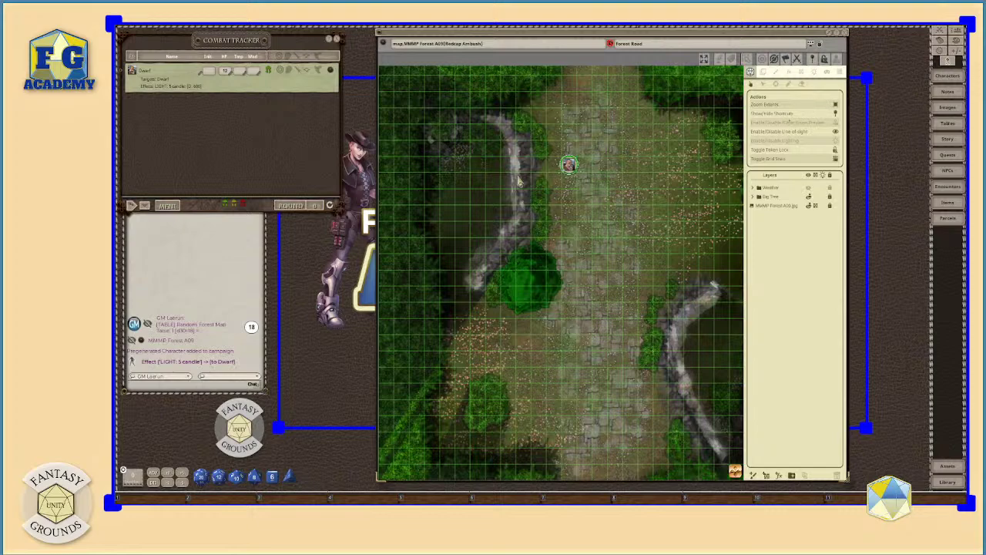
Step: Enable lighting on the forest map and turn on the player vision preview
scroll(520, 181, "down", 1)
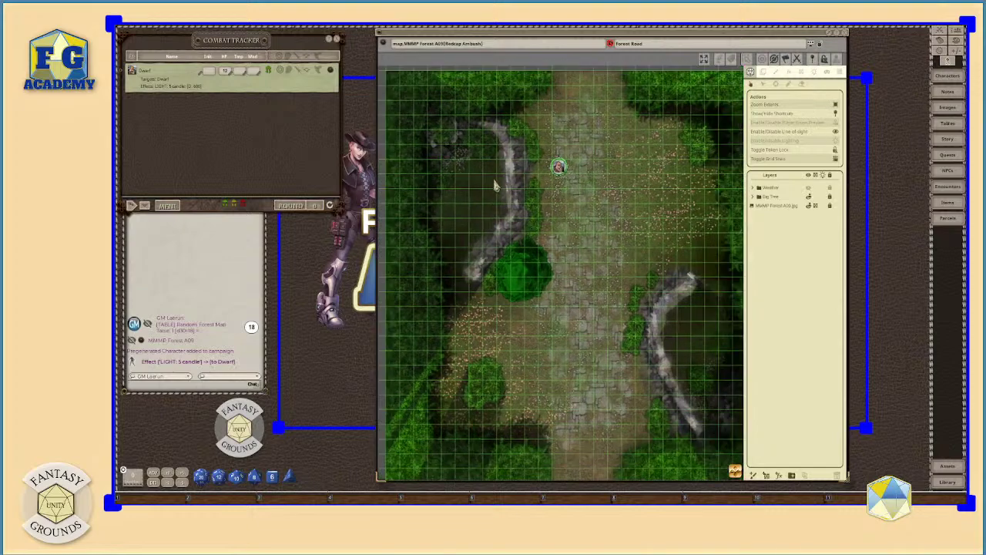
left_click(835, 140)
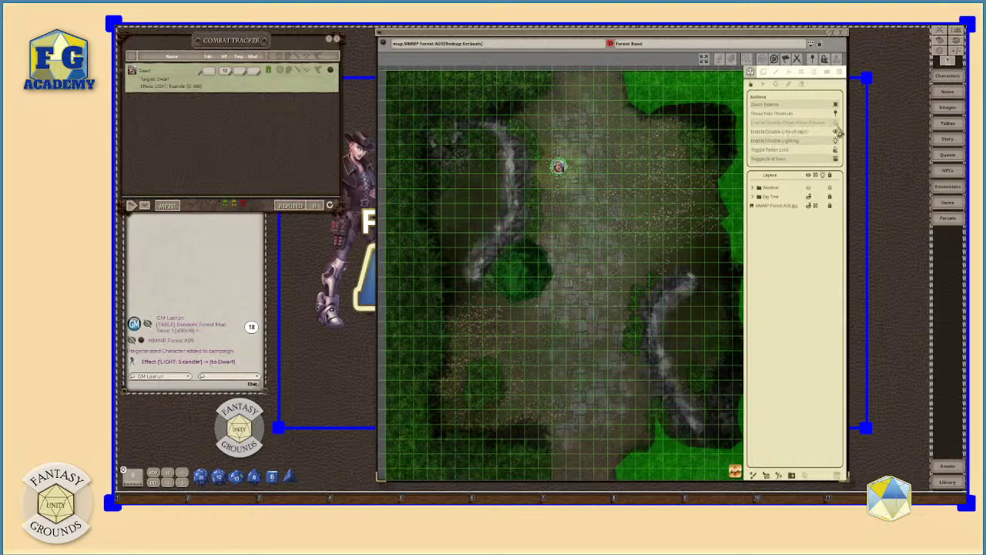
left_click(835, 125)
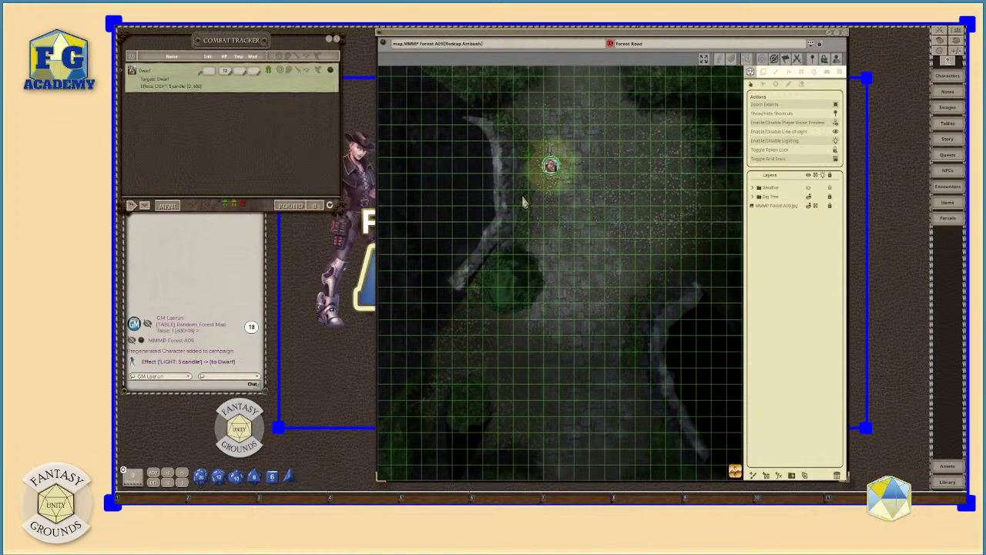
Step: Move the Dwarf token slightly right and down along the road while checking its candle light in the player vision preview
scroll(545, 216, "down", 3)
mouse_move(548, 179)
left_mouse_down()
mouse_move(560, 208)
mouse_move(552, 183)
mouse_move(561, 273)
mouse_move(489, 295)
mouse_move(469, 262)
mouse_move(480, 213)
mouse_move(481, 247)
mouse_move(523, 231)
mouse_move(560, 180)
left_mouse_up()
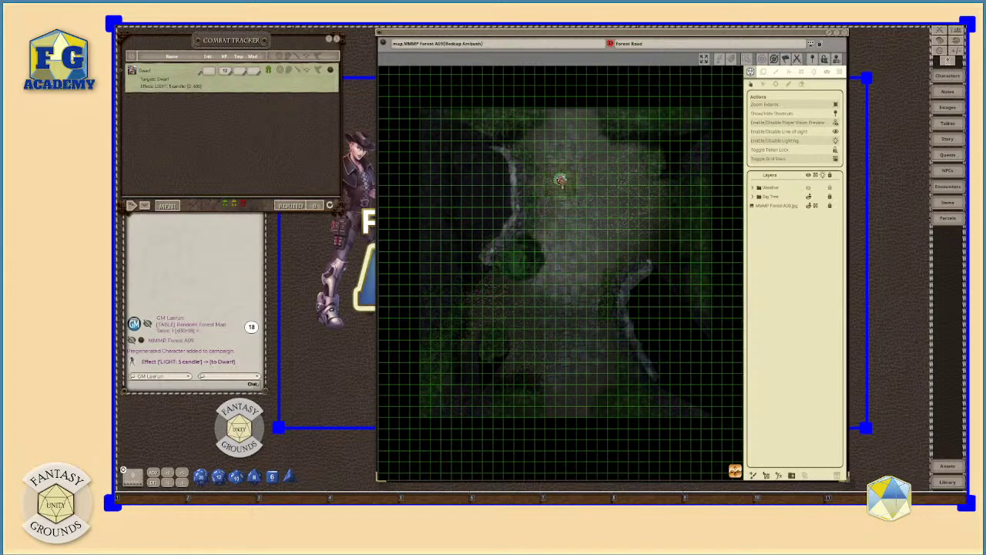
scroll(493, 233, "up", 2)
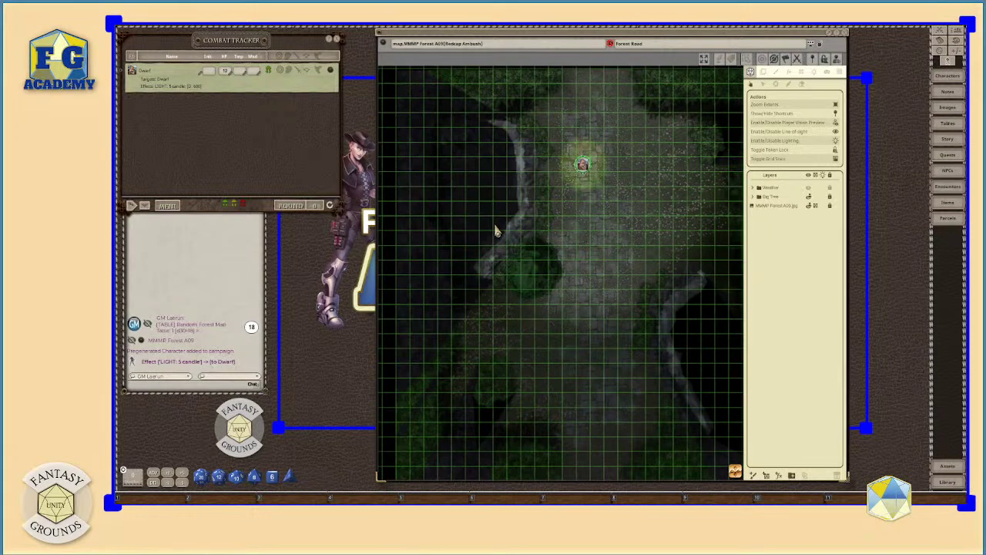
scroll(497, 230, "down", 2)
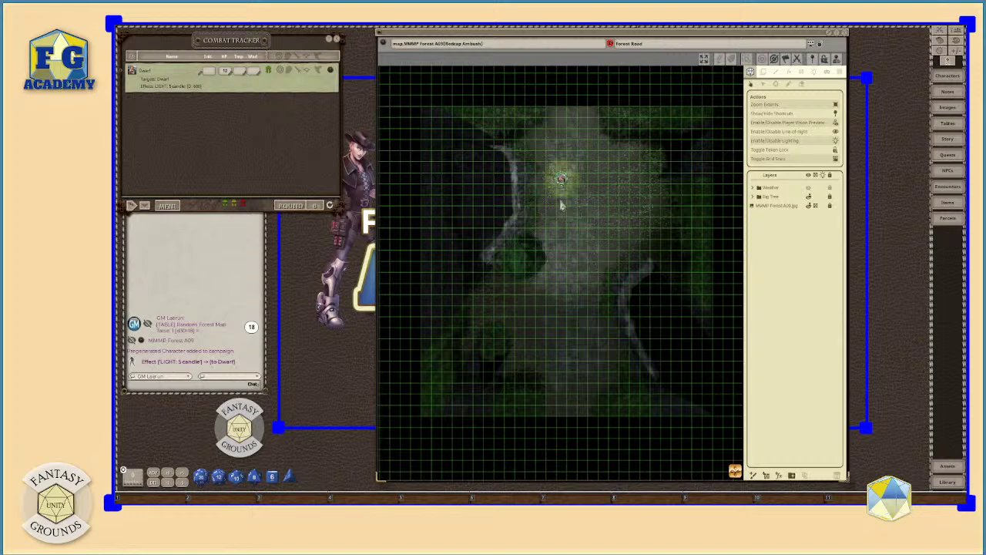
mouse_move(561, 178)
left_mouse_down()
mouse_move(535, 289)
mouse_move(561, 190)
left_mouse_up()
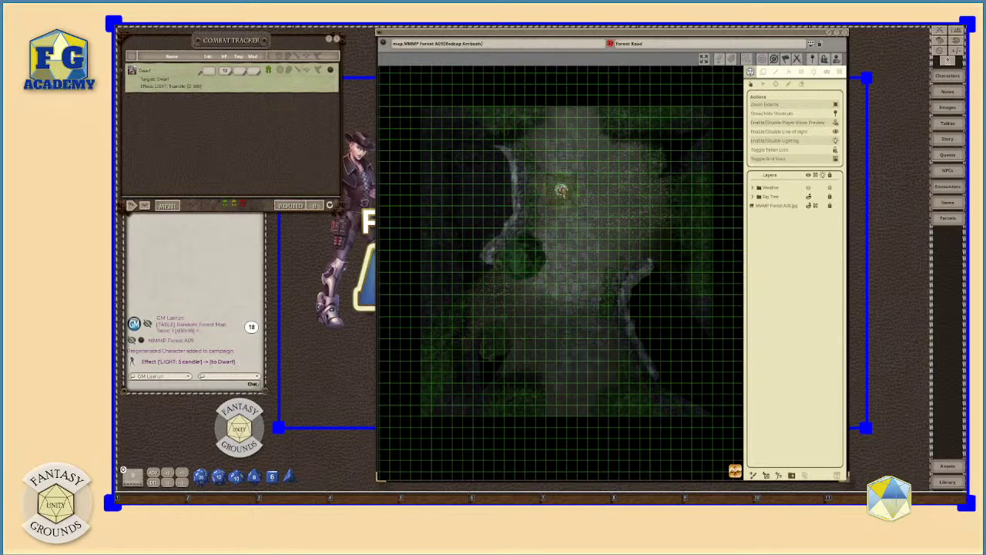
Step: Turn off the player vision preview, shift the Dwarf token slightly toward the curved rock wall, and briefly preview the player's view
left_click(835, 122)
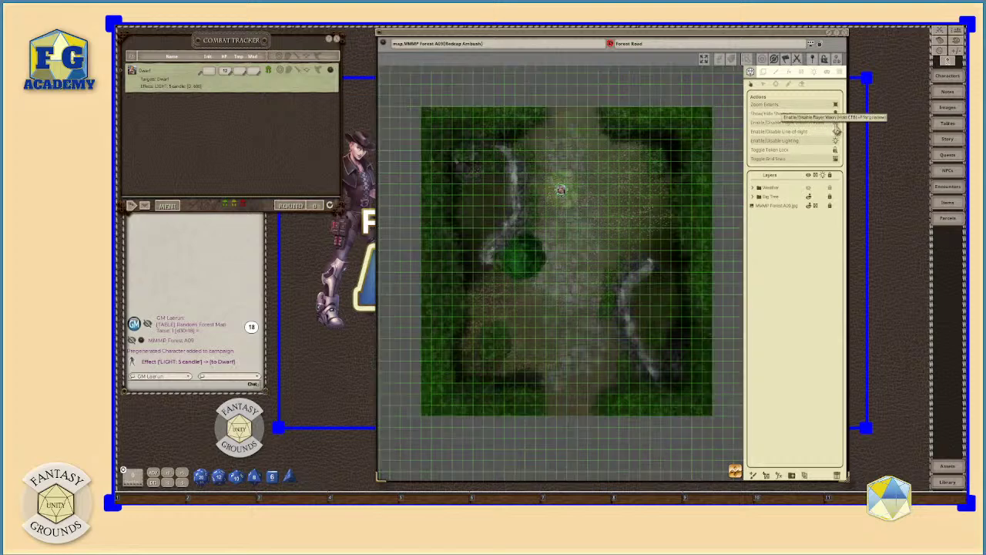
mouse_move(570, 194)
left_mouse_down()
mouse_move(557, 245)
mouse_move(557, 191)
left_mouse_up()
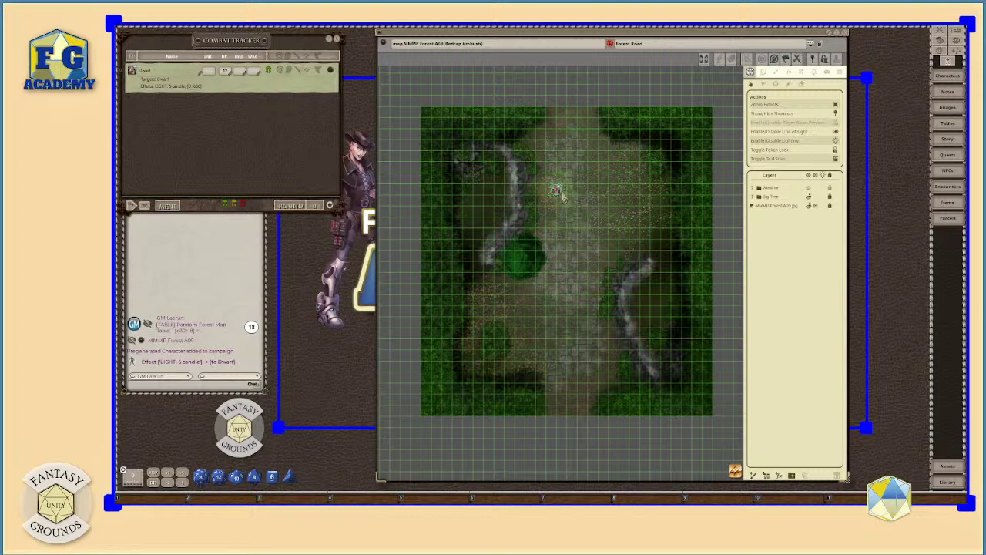
left_click(561, 196)
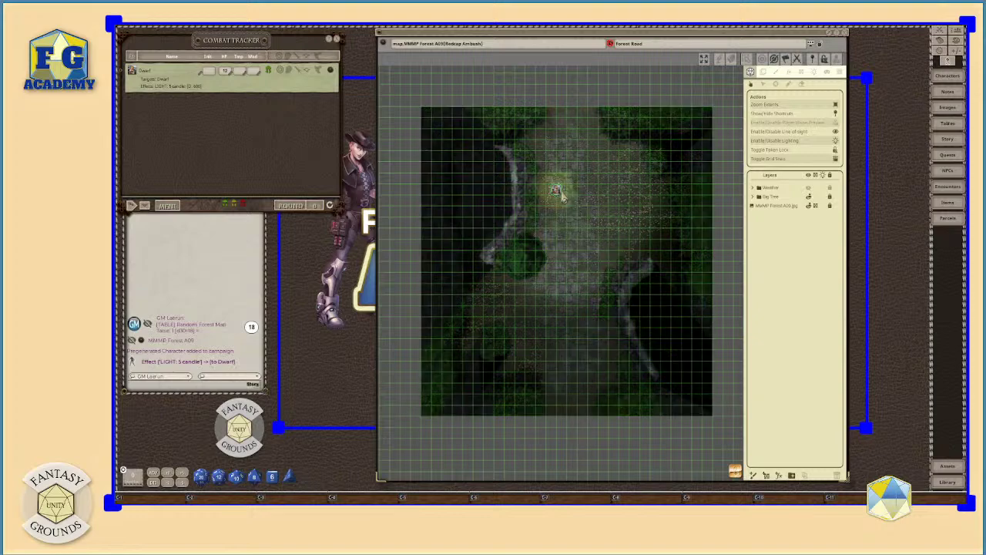
left_click(561, 196)
left_click(561, 196)
left_click(561, 195)
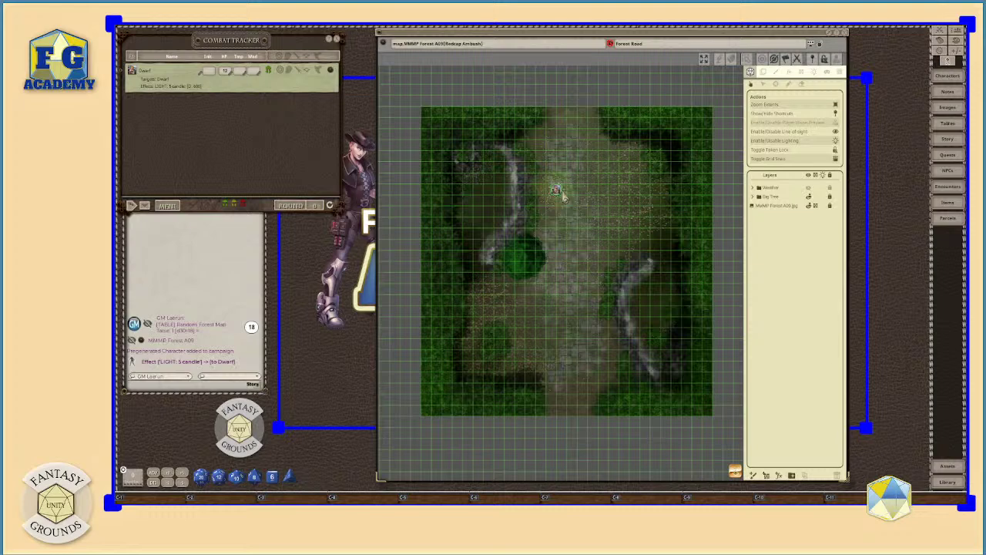
Step: Examine the line-of-sight areas of the large tree, the forest edge and the small tree across the road
left_click(532, 256)
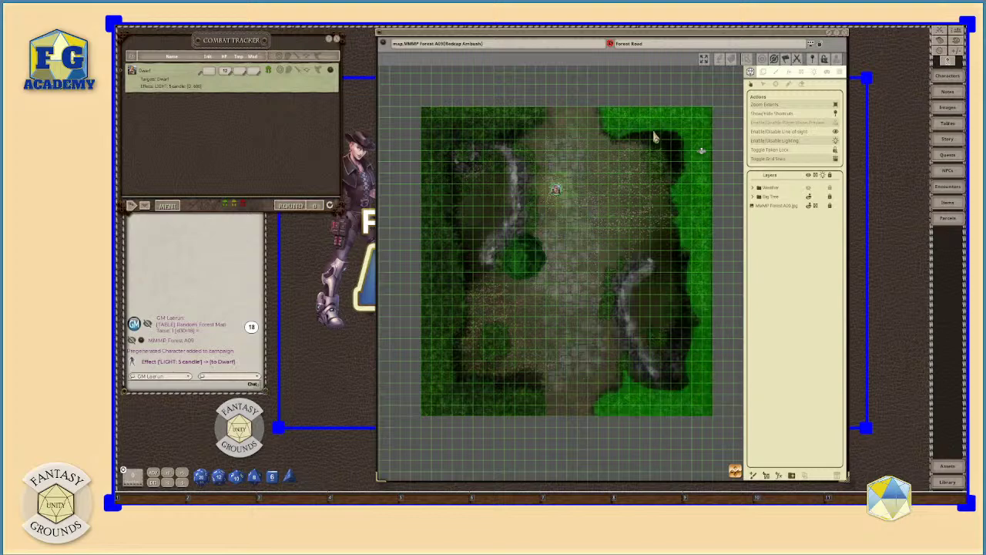
scroll(654, 142, "up", 5)
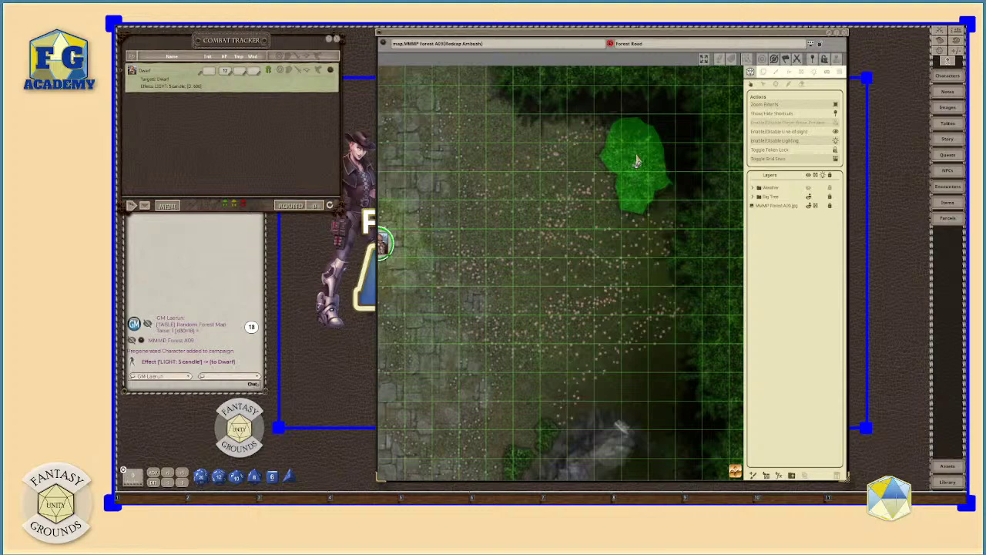
scroll(636, 168, "down", 5)
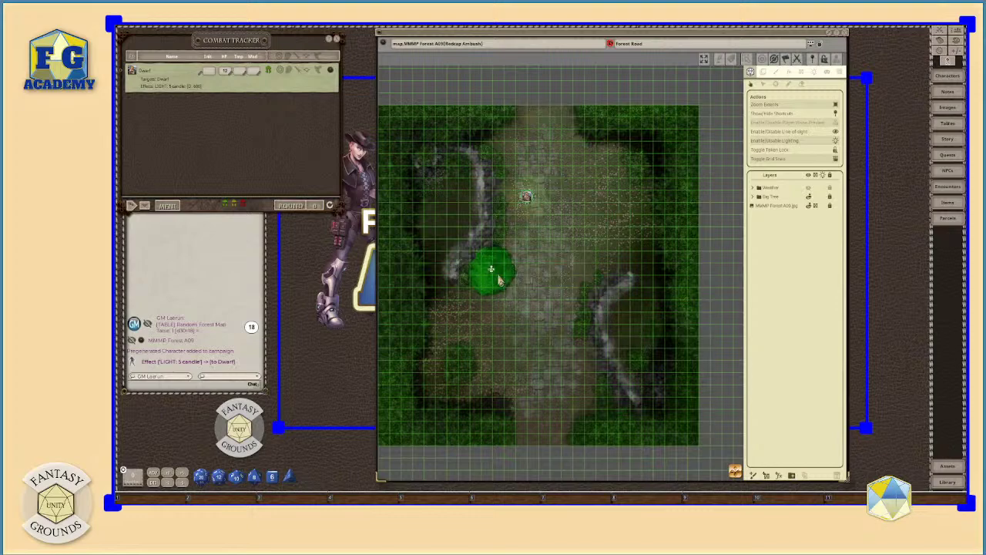
scroll(491, 270, "up", 2)
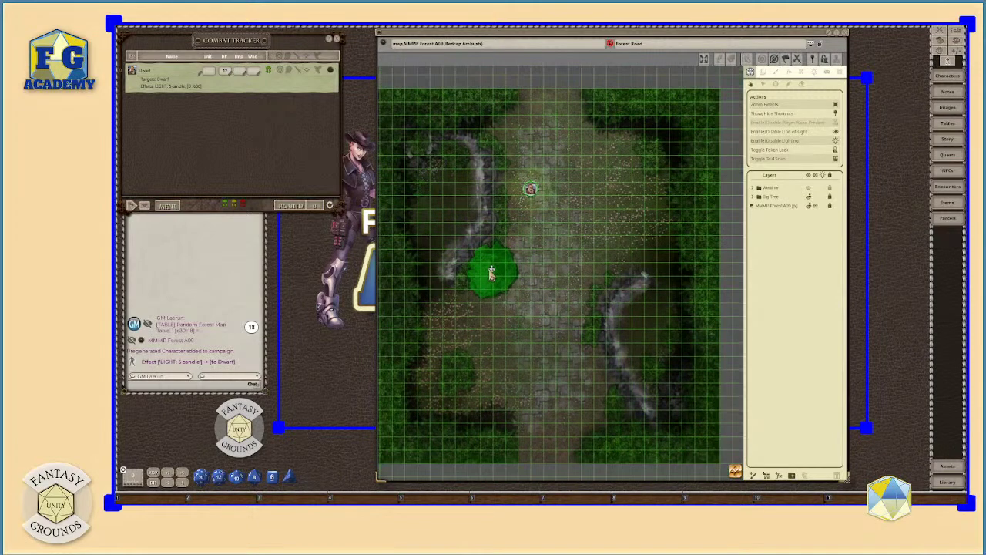
scroll(608, 199, "up", 4)
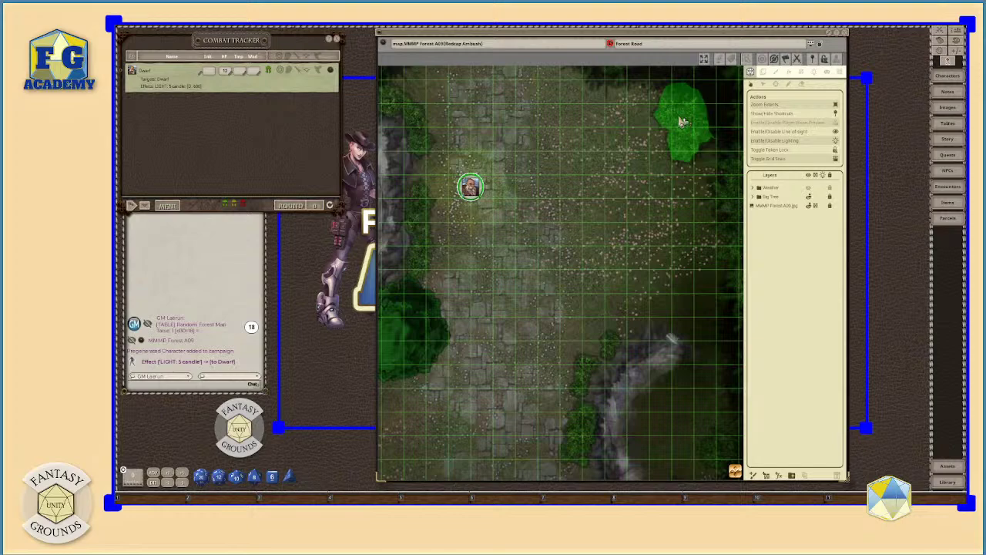
scroll(691, 122, "down", 3)
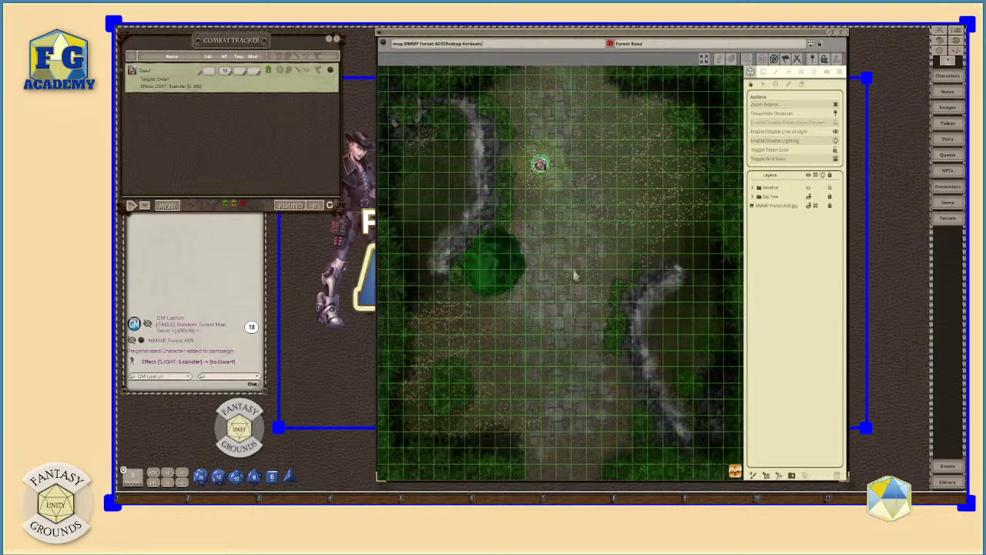
scroll(574, 275, "down", 5)
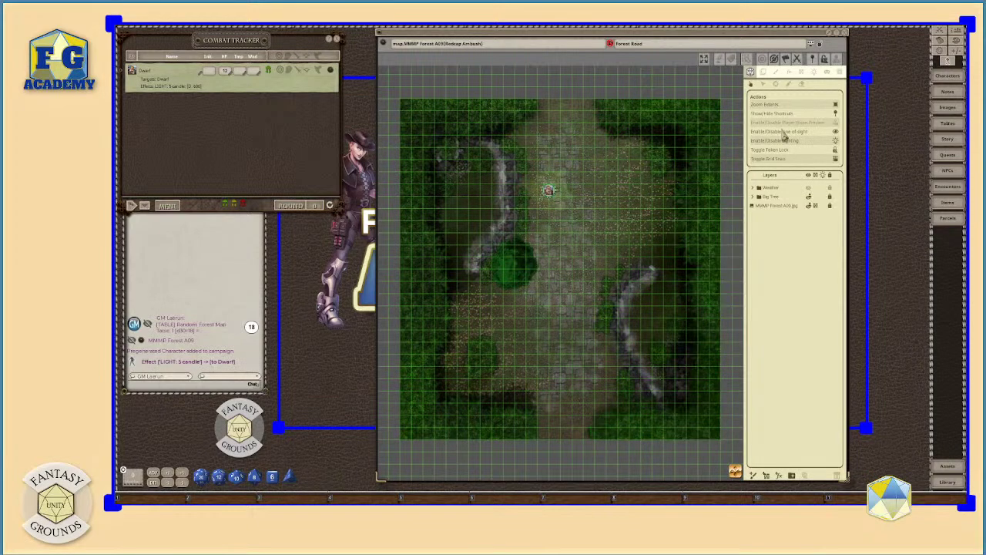
Step: Preview the Dwarf's player vision with candle lighting around the road, and return to the full map view
left_click(836, 125)
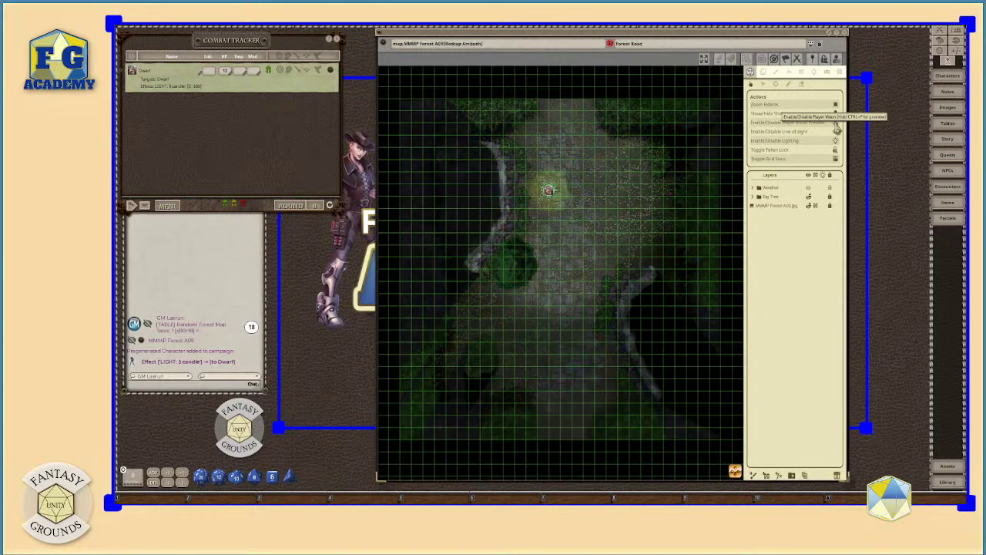
scroll(551, 232, "up", 3)
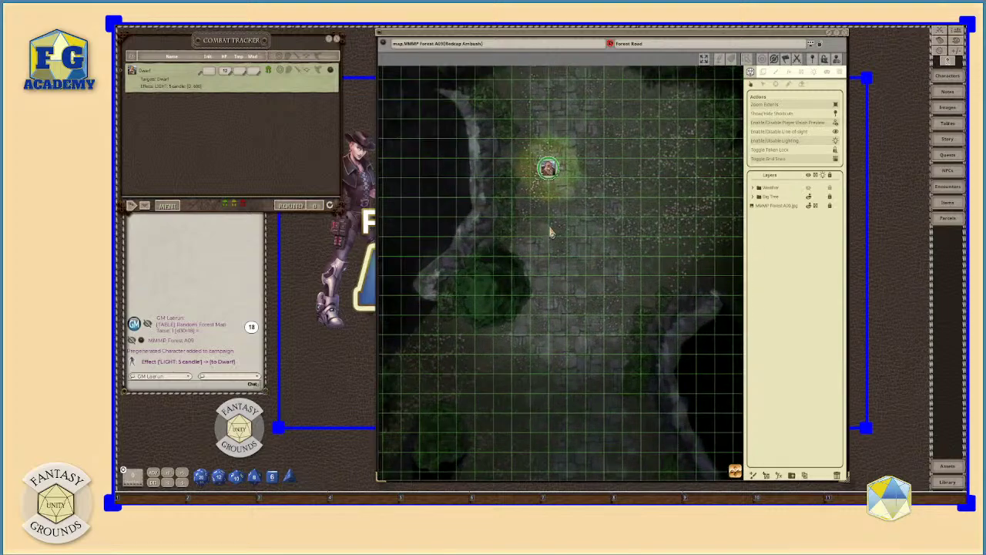
scroll(551, 232, "down", 2)
left_click(835, 125)
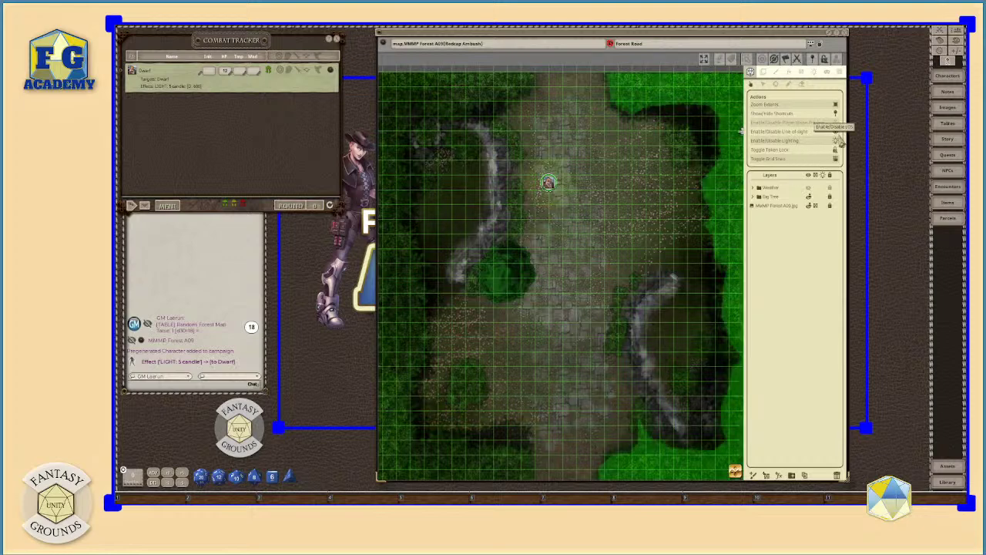
Step: Turn off lighting and preview the Dwarf's player vision with line of sight only
left_click(838, 143)
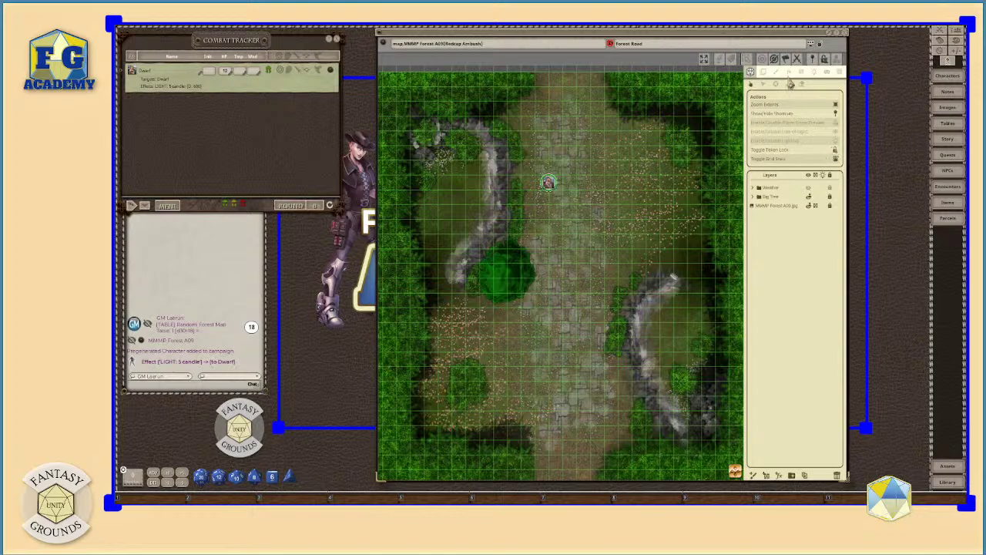
left_click(835, 122)
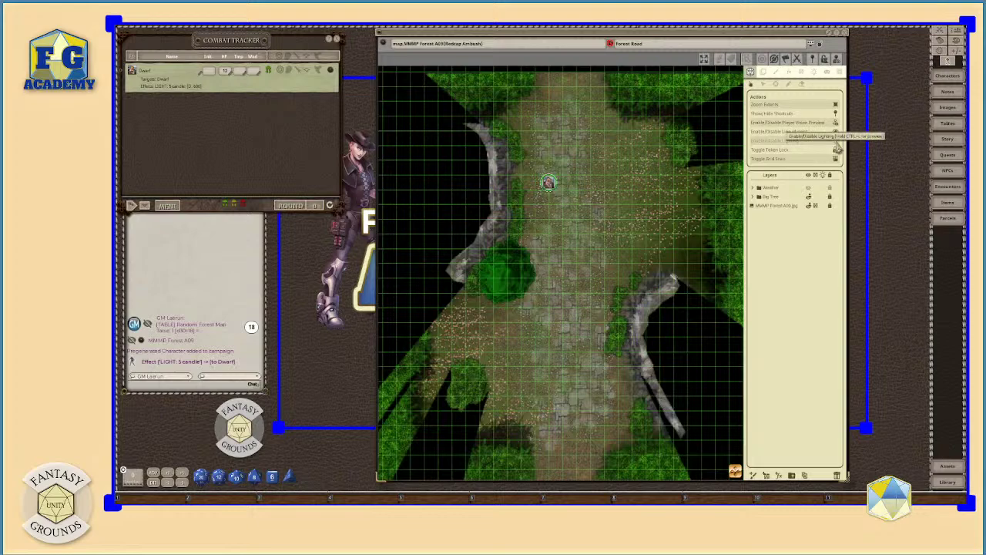
left_click(836, 132)
left_click(837, 142)
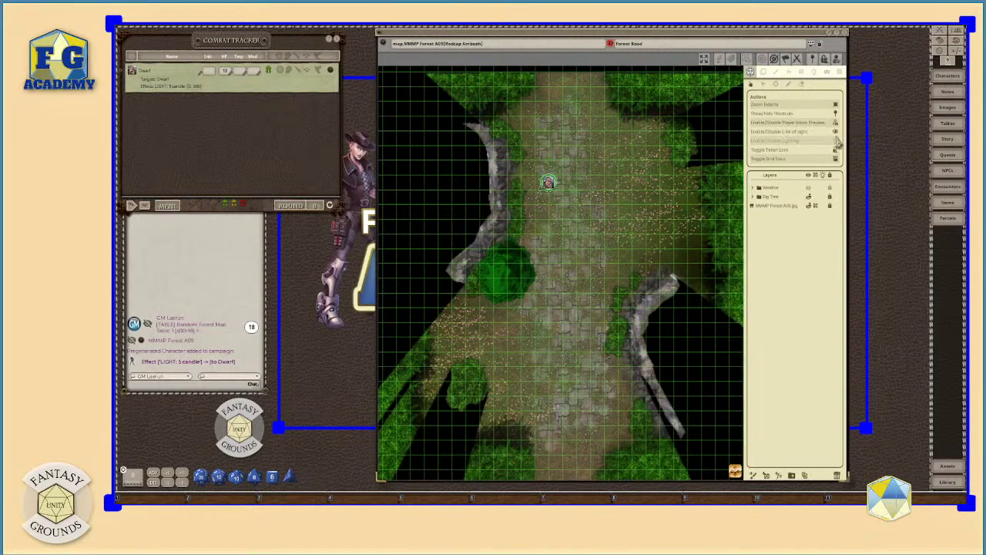
Step: Move the Dwarf token slightly toward the curved rock wall with vision off, and re-enable the player vision preview with line of sight
left_click(836, 123)
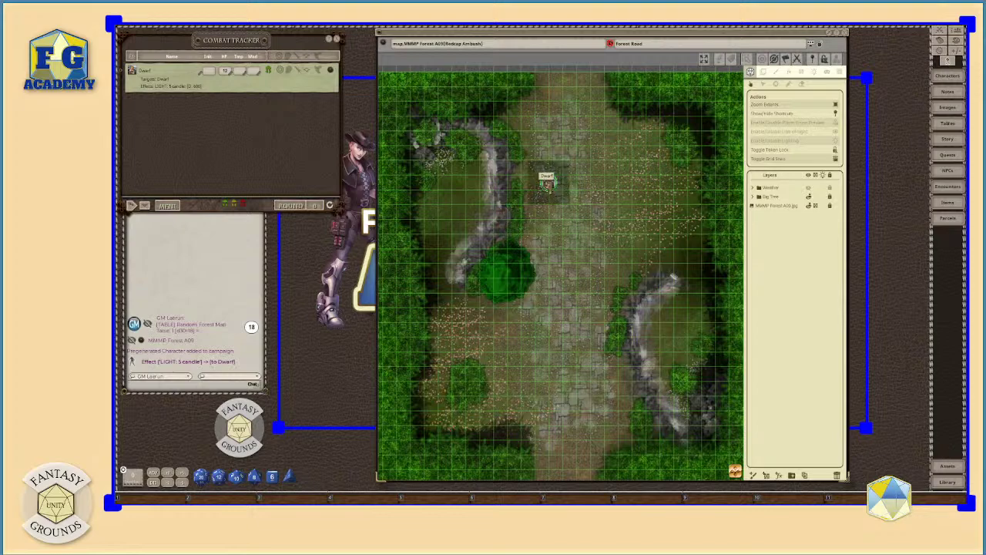
left_click(545, 183)
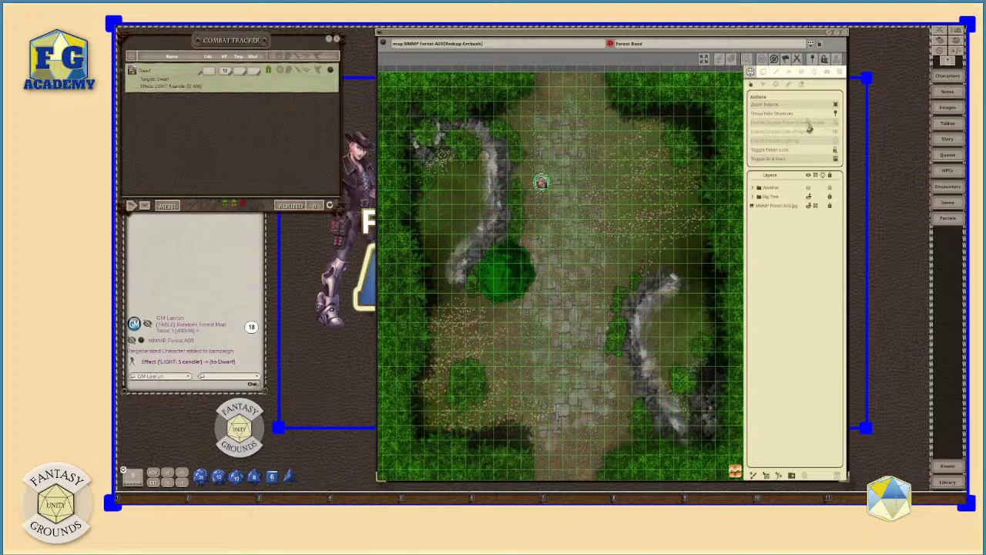
left_click(836, 132)
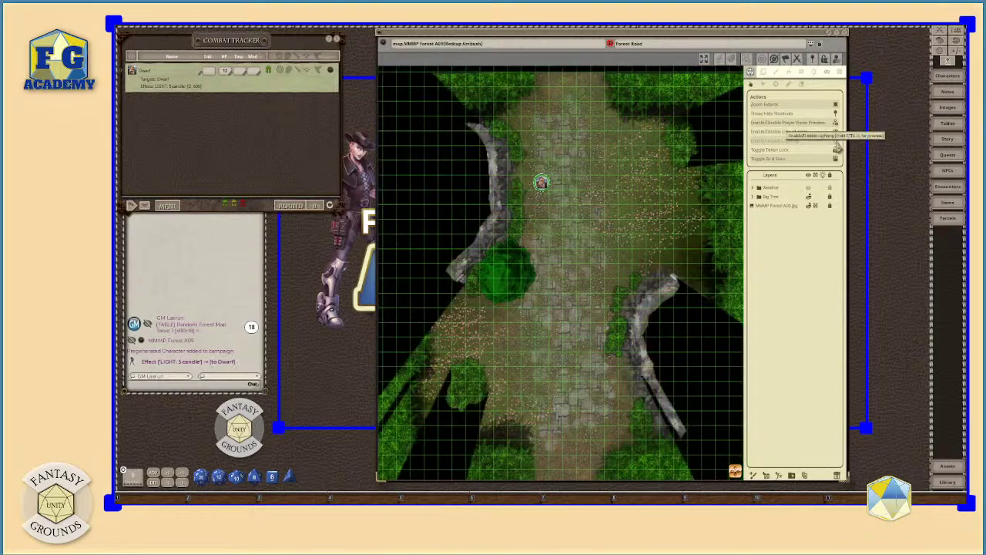
Step: Turn lighting back on and preview the Dwarf's candlelit vision from a spot slightly farther onto the road
left_click(836, 140)
mouse_move(542, 183)
left_mouse_down()
mouse_move(550, 189)
mouse_move(548, 277)
mouse_move(485, 314)
mouse_move(440, 282)
mouse_move(445, 226)
mouse_move(464, 308)
mouse_move(543, 260)
mouse_move(563, 231)
mouse_move(485, 135)
mouse_move(451, 202)
mouse_move(467, 187)
mouse_move(436, 220)
mouse_move(459, 293)
mouse_move(436, 222)
mouse_move(442, 185)
mouse_move(445, 267)
mouse_move(511, 269)
mouse_move(561, 193)
mouse_move(568, 240)
mouse_move(570, 182)
left_mouse_up()
scroll(559, 240, "up", 2)
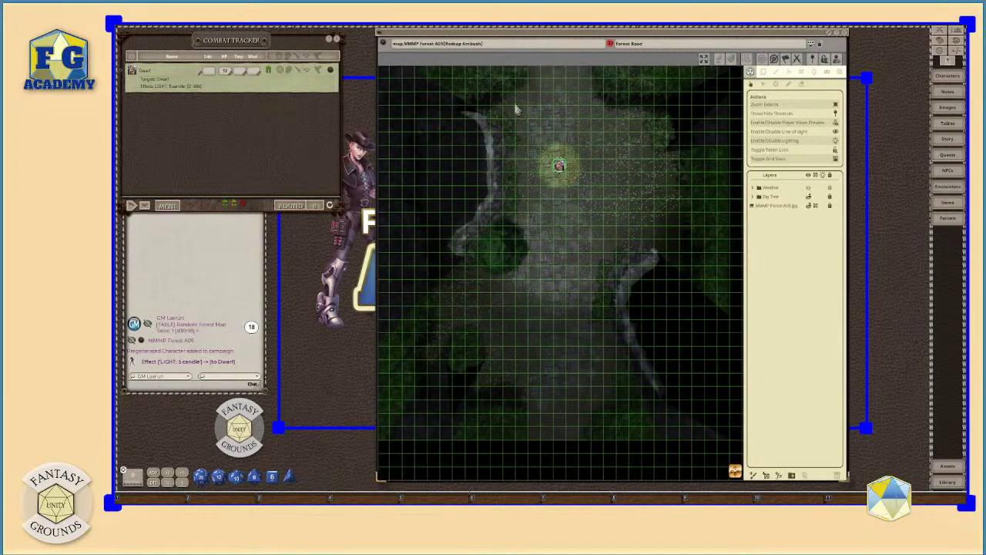
scroll(559, 217, "down", 2)
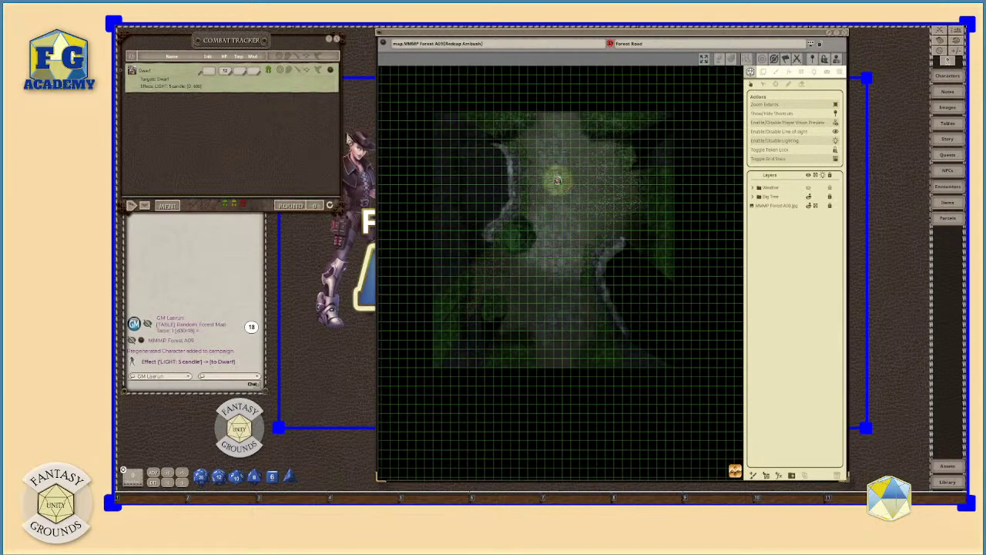
scroll(574, 192, "up", 1)
scroll(592, 202, "up", 2)
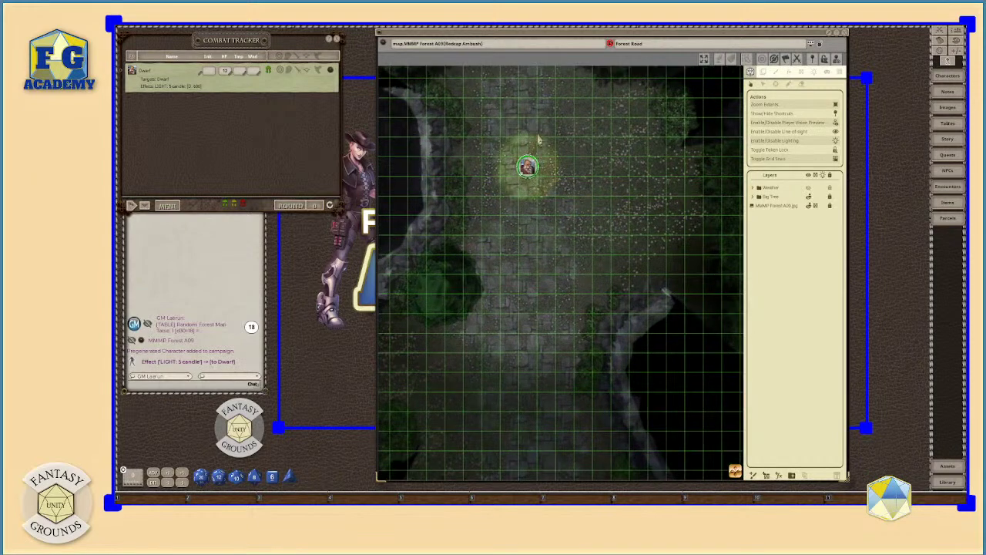
scroll(552, 185, "down", 3)
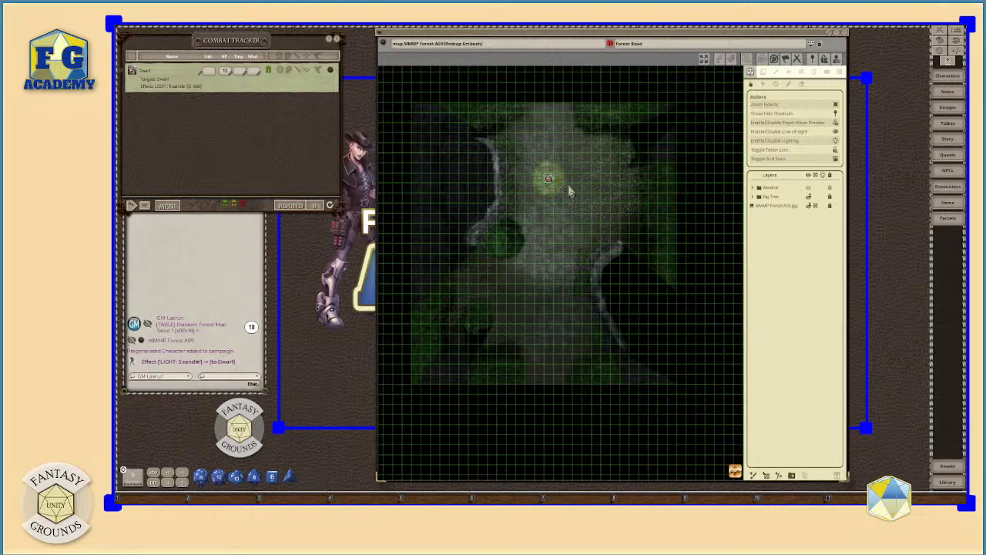
scroll(531, 198, "up", 3)
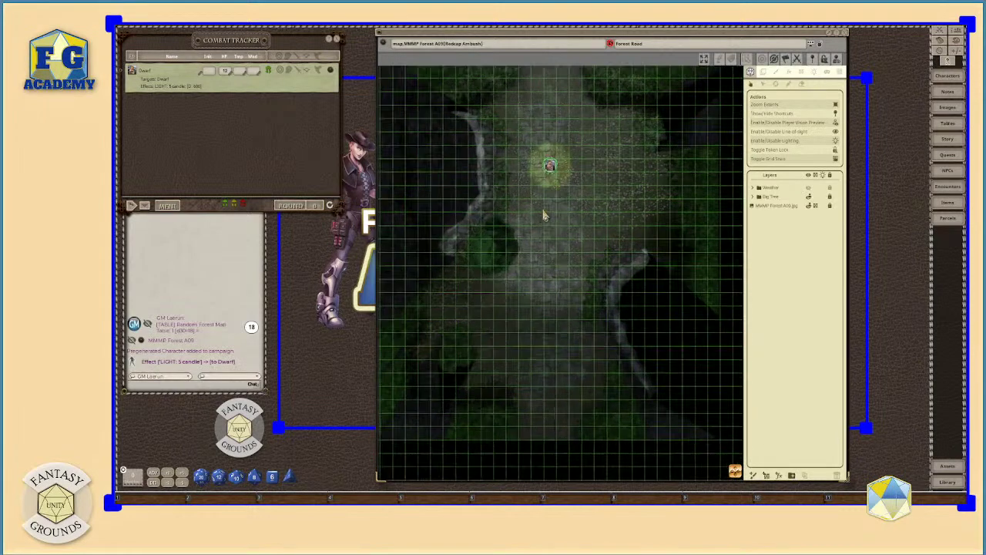
scroll(539, 277, "down", 3)
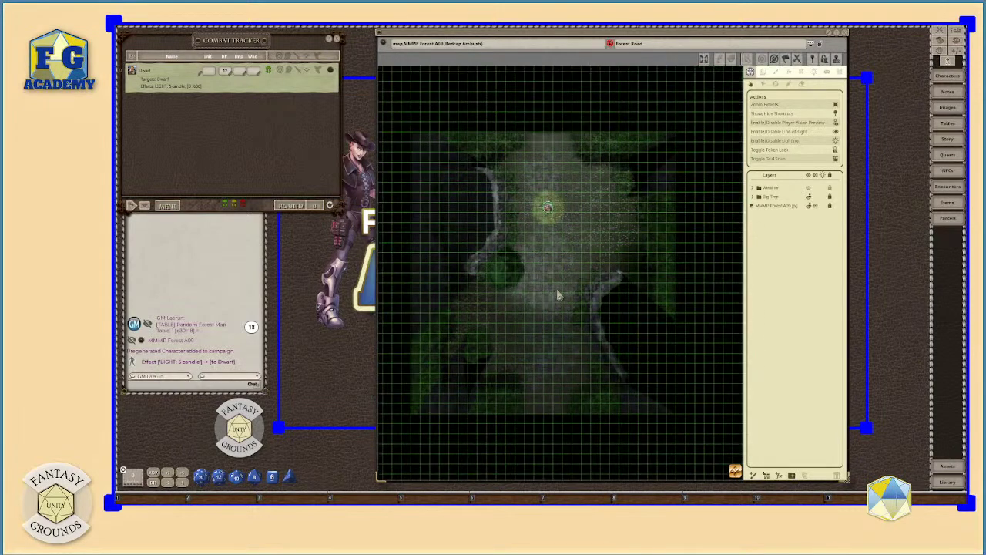
scroll(559, 317, "up", 3)
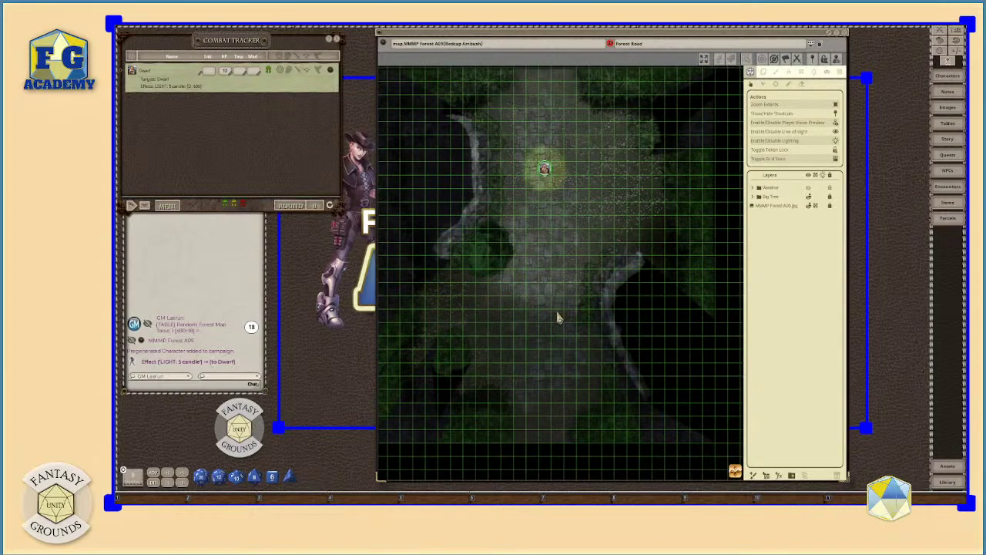
scroll(558, 316, "down", 2)
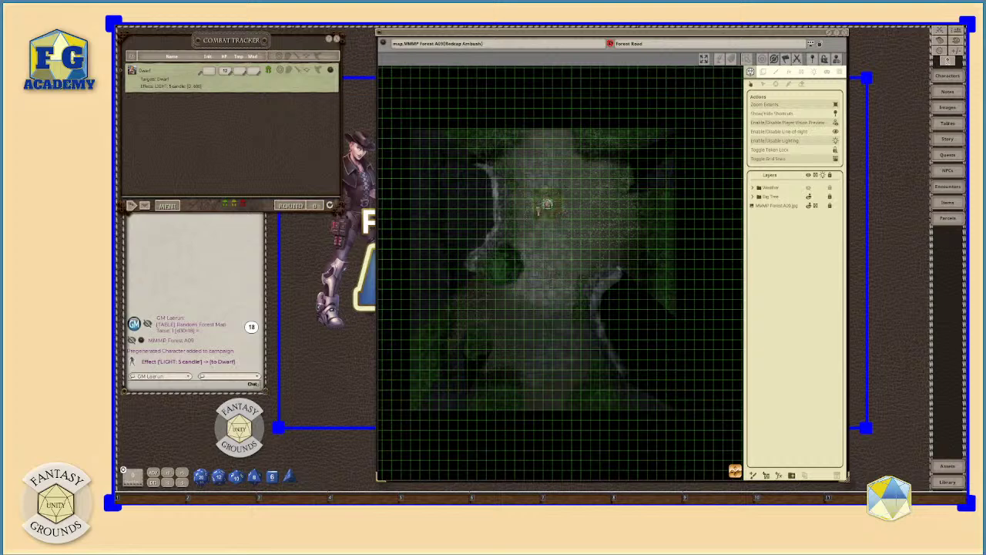
Step: Move the Dwarf token toward the flowered clearing beside the road and preview its vision of the forest edge and curved rock wall
left_click_drag(547, 205, 566, 197)
scroll(628, 241, "up", 5)
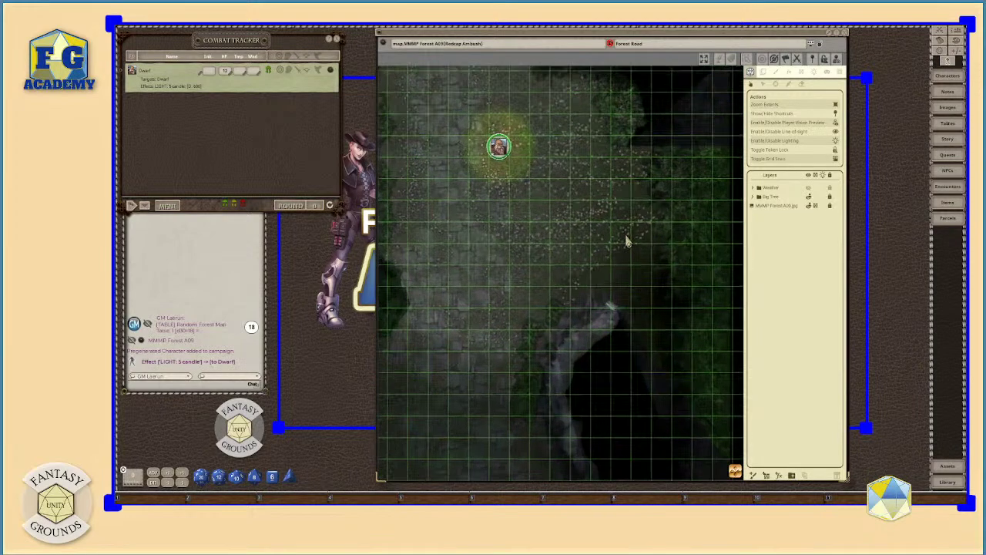
scroll(628, 239, "down", 4)
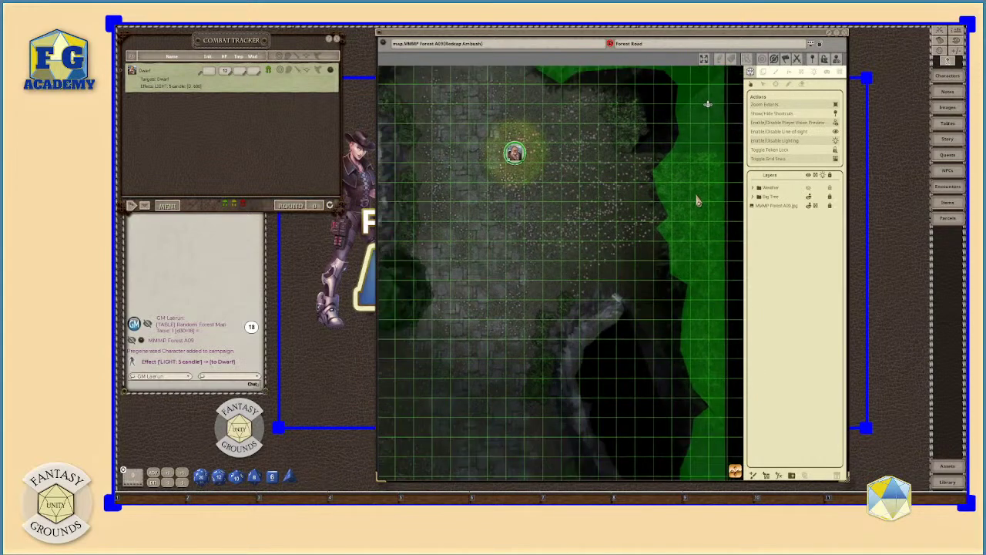
left_click(807, 134)
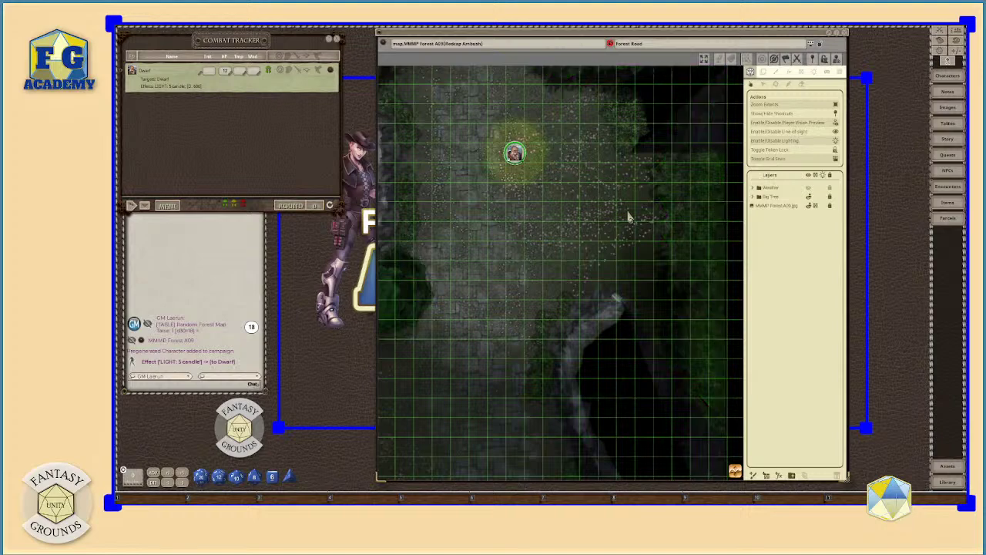
scroll(627, 214, "down", 3)
scroll(627, 213, "up", 1)
scroll(627, 216, "down", 1)
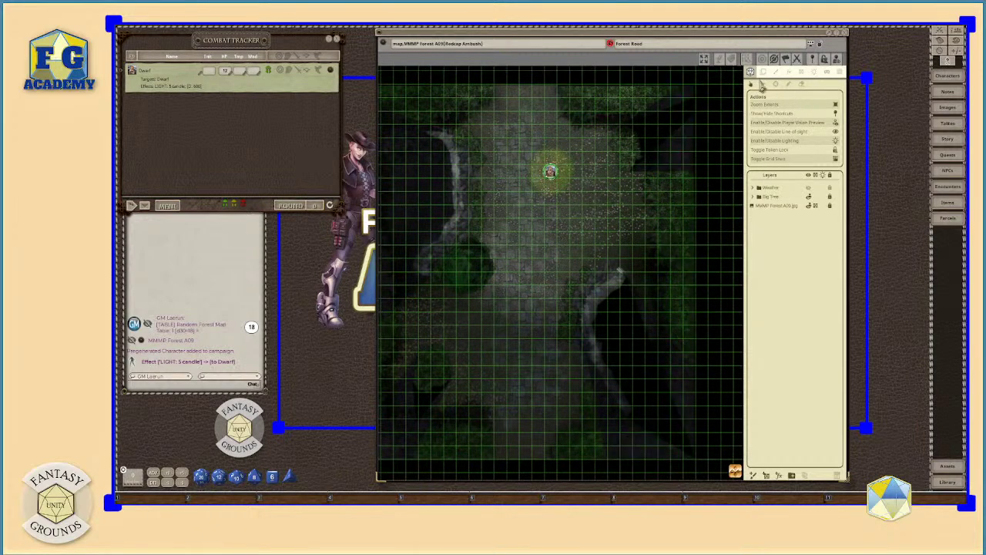
Step: Search the image assets for "fire" and load the unlit campfire ring image as the tile for placing on the map
left_click(765, 82)
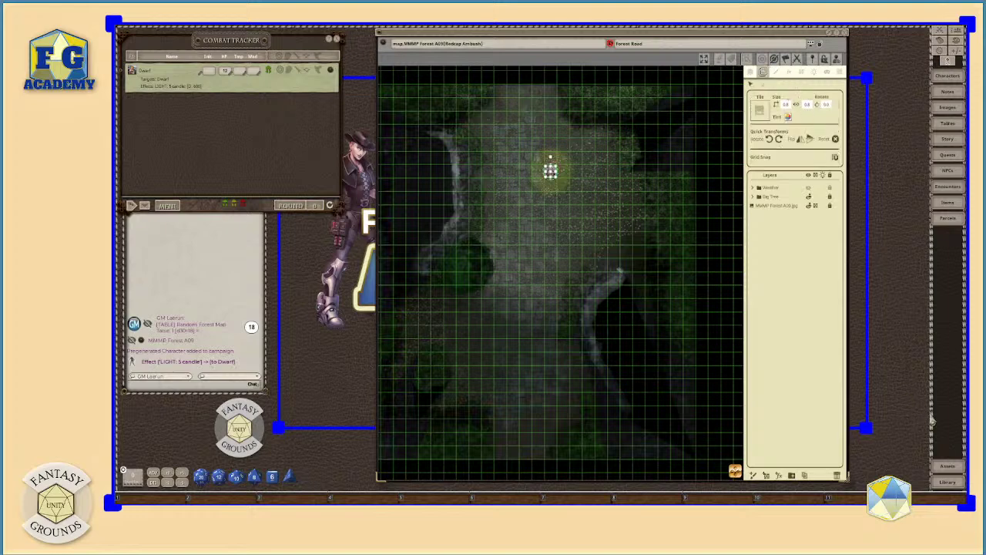
left_click(956, 467)
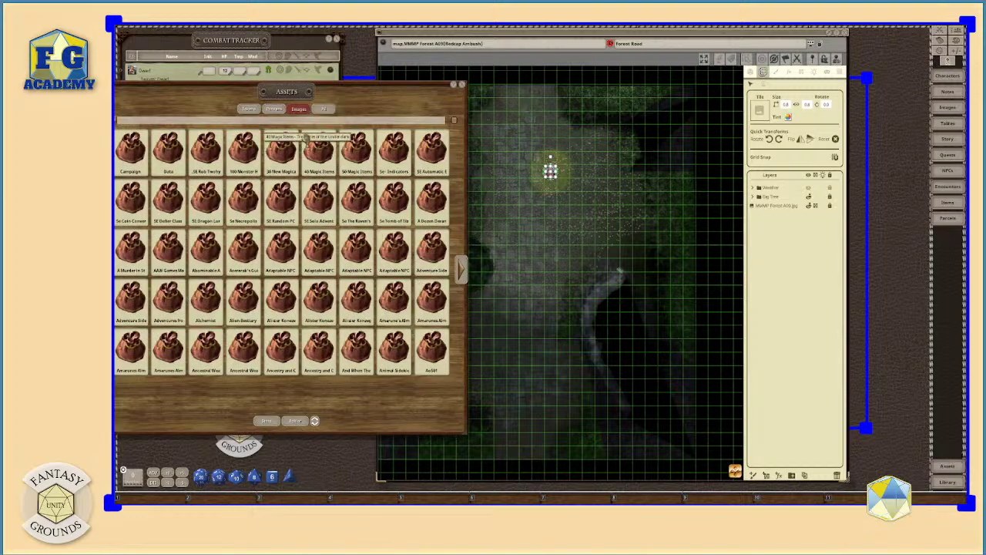
left_click_drag(294, 104, 359, 89)
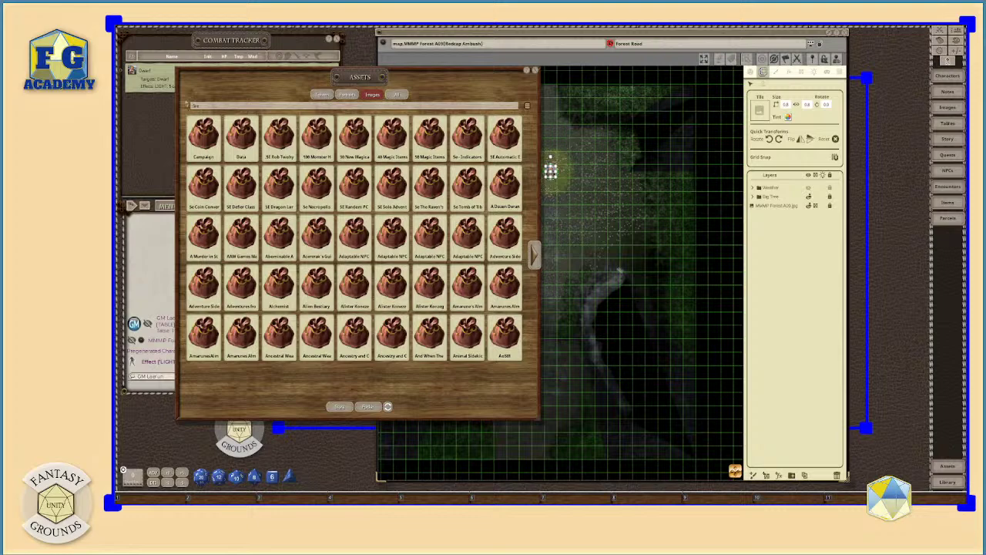
type("fire")
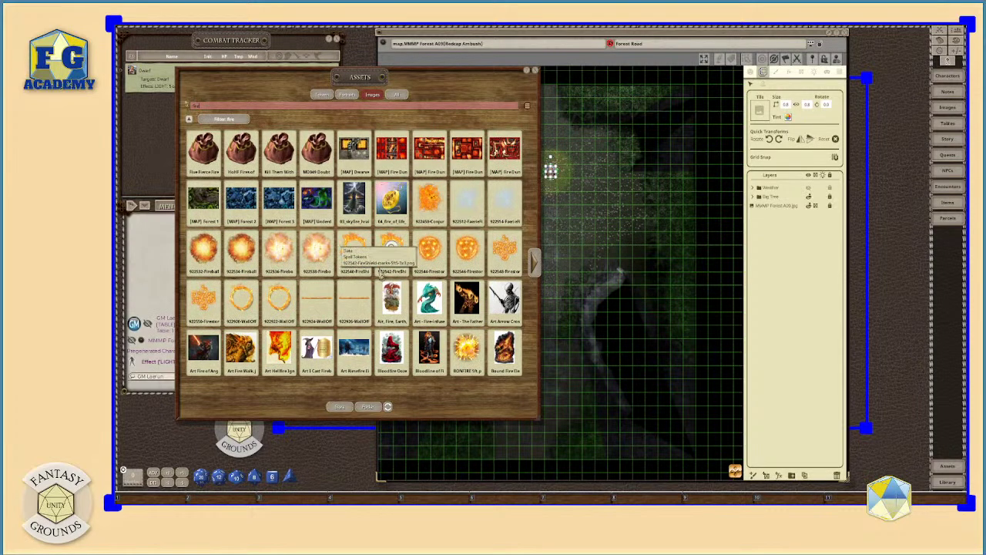
left_click(534, 266)
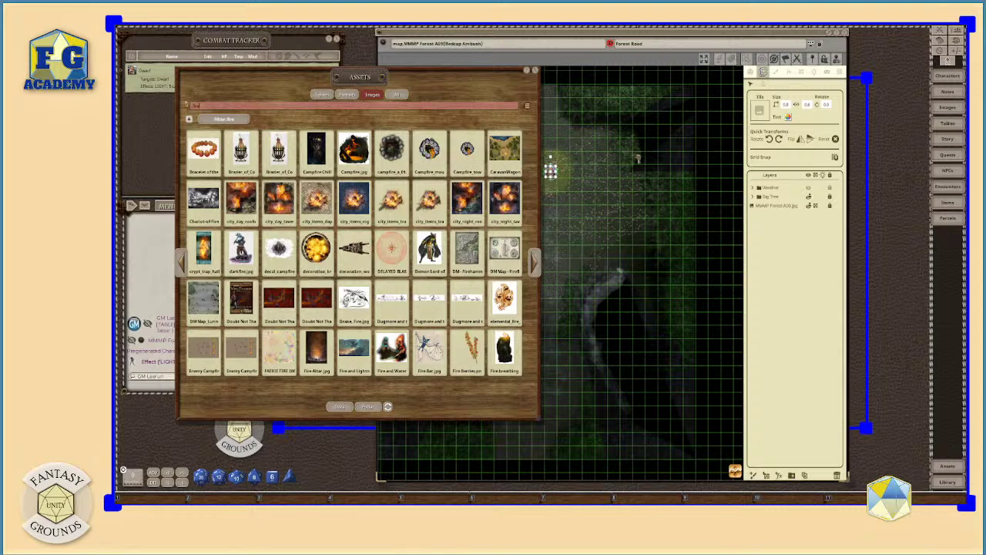
left_click_drag(638, 159, 760, 113)
left_click(536, 73)
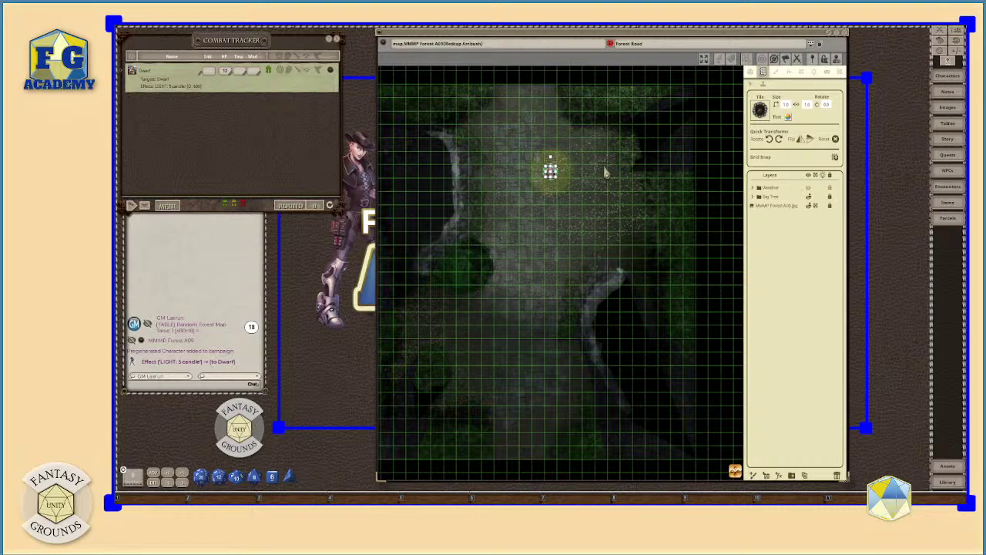
Step: Rotate the campfire tile to 90 degrees and place it above the forest map image layer in the clearing near the Dwarf
scroll(605, 176, "up", 4)
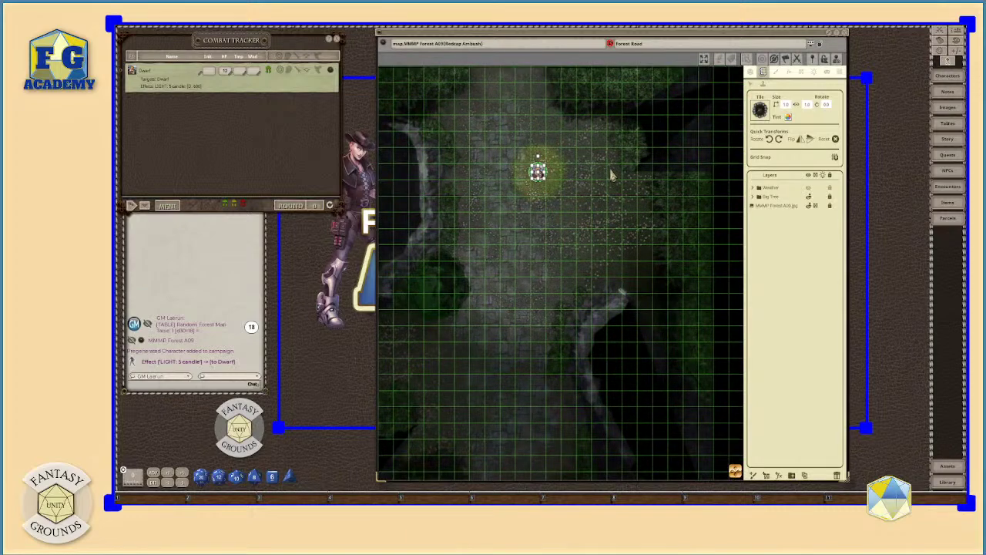
scroll(610, 176, "up", 2)
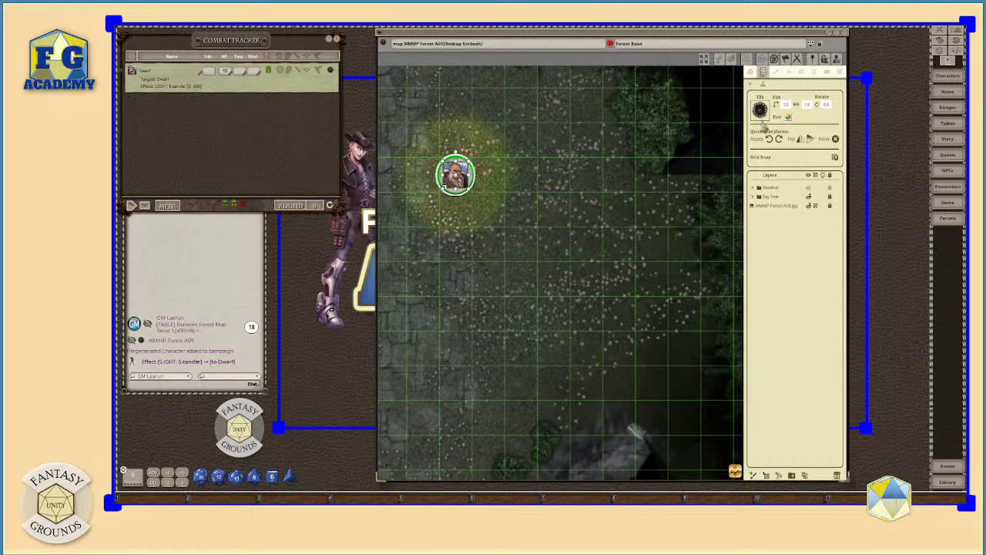
left_click(782, 141)
left_click(783, 140)
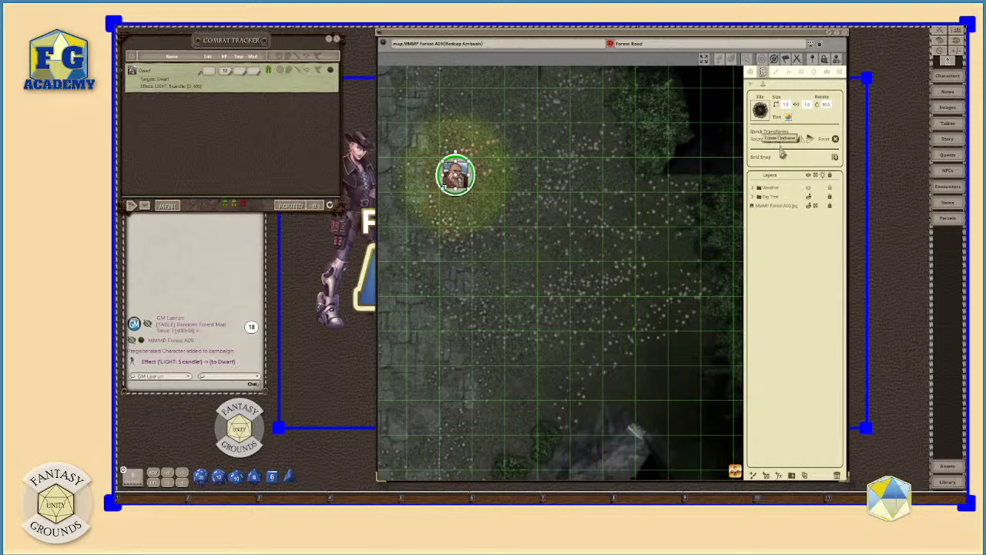
left_click(772, 208)
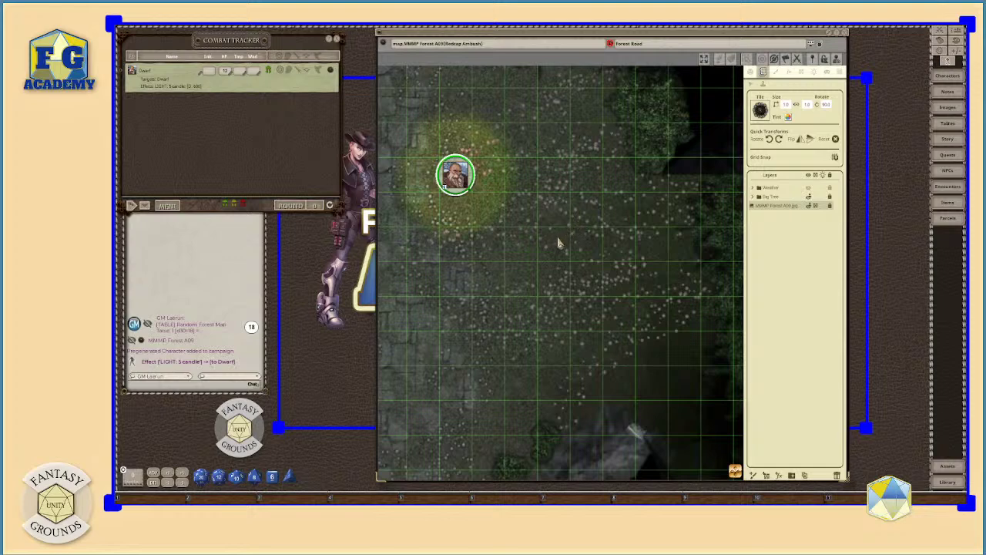
left_click(554, 210)
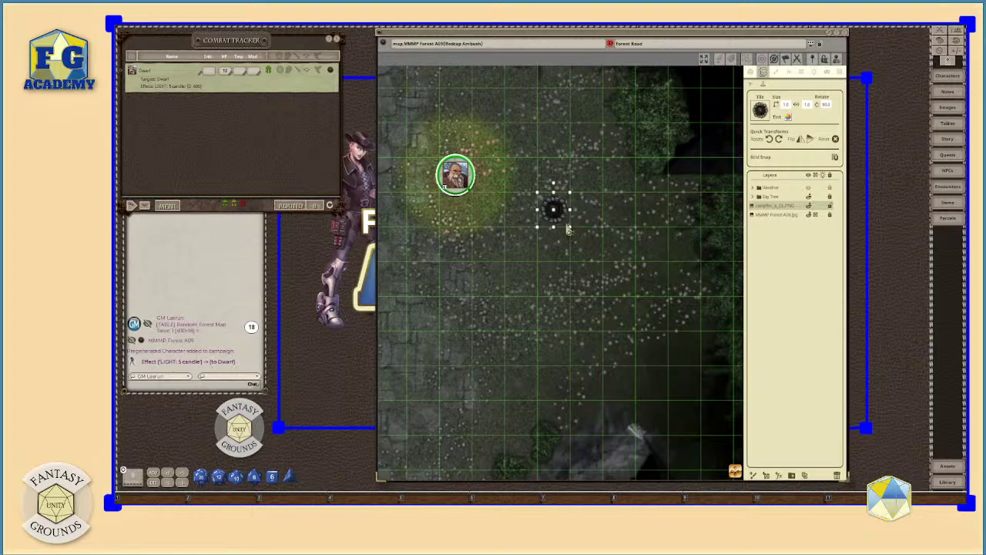
scroll(574, 227, "up", 3)
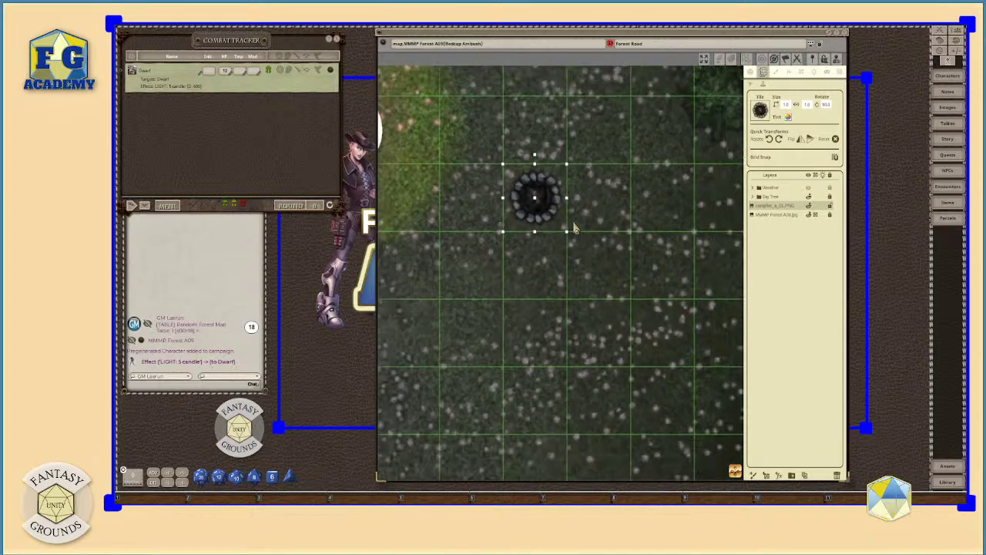
scroll(574, 228, "down", 1)
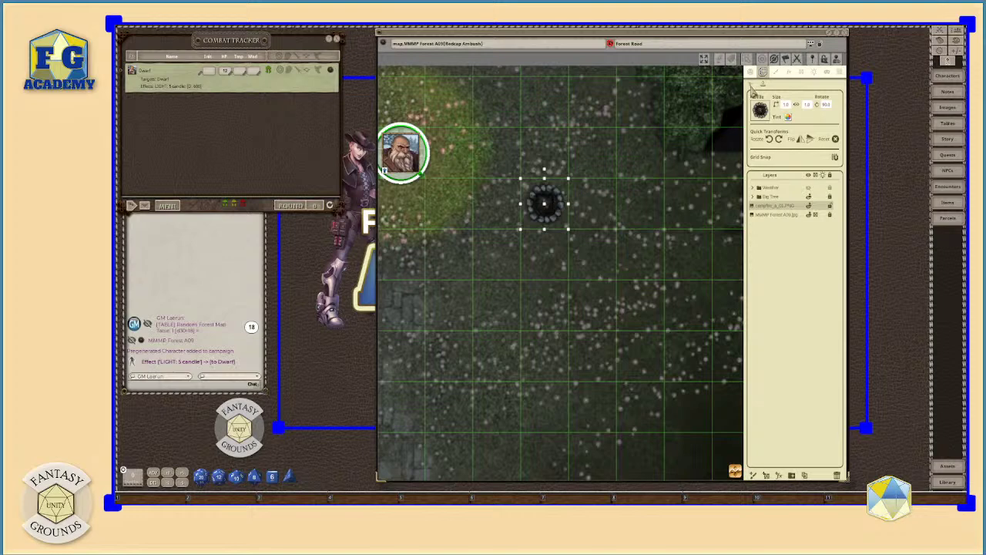
Step: Stop placing tiles and create a layer folder named Campfire
left_click(760, 110)
left_click(794, 475)
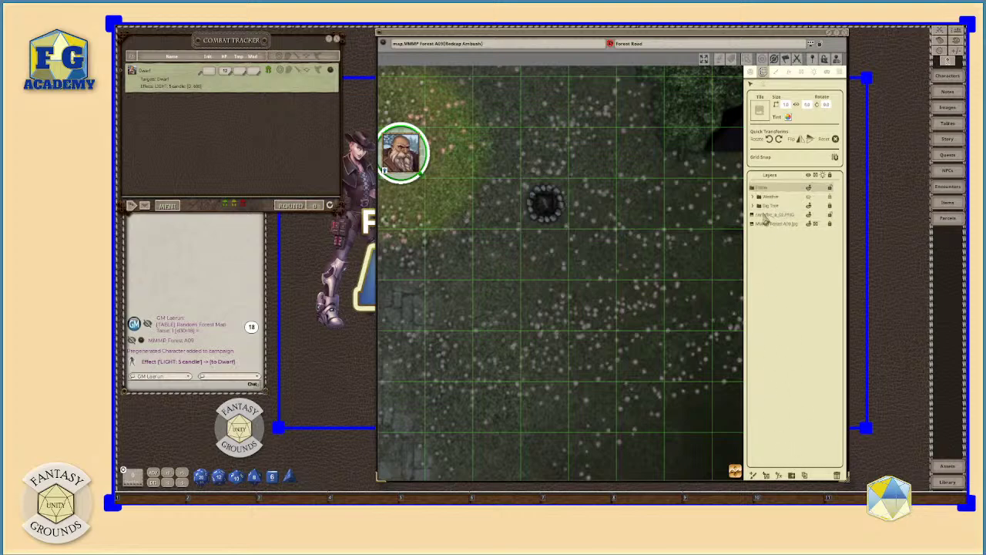
double_click(769, 189)
type("Campfire")
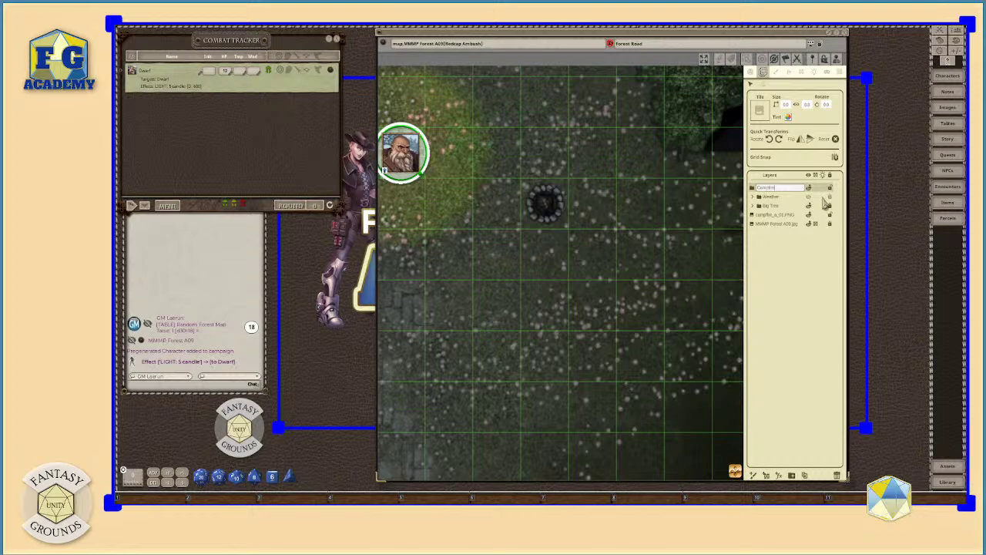
left_click(803, 228)
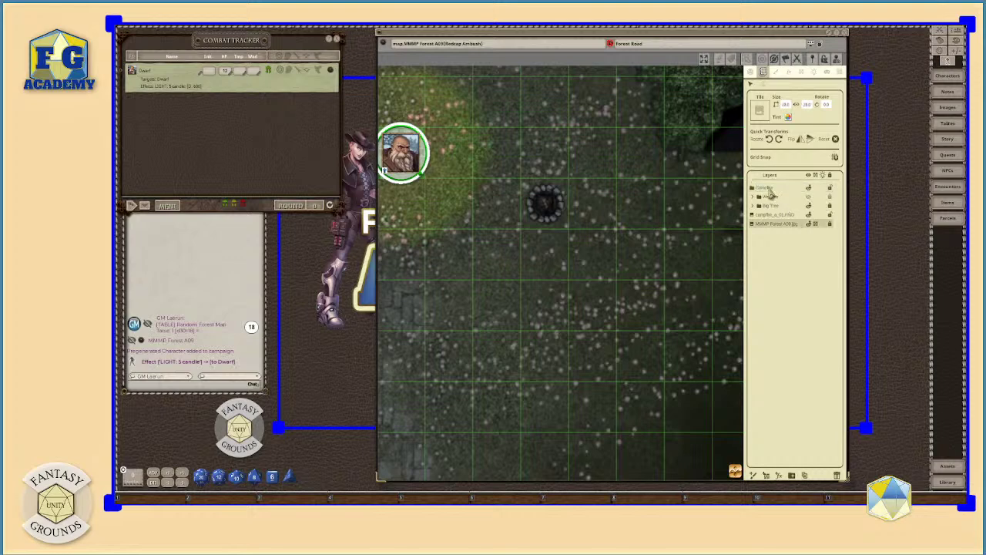
Step: Move the campfire image layer into the Campfire folder
left_click(768, 188)
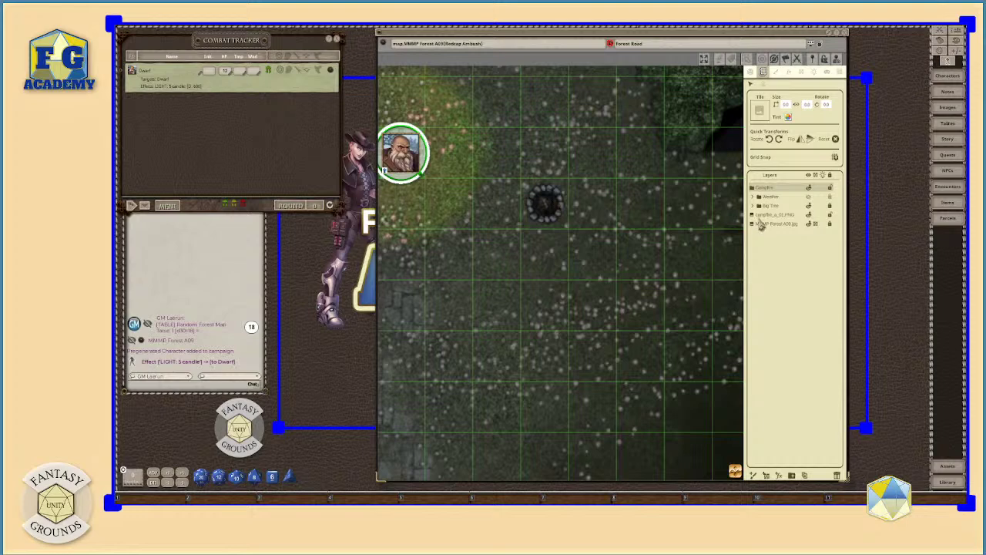
left_click(761, 216)
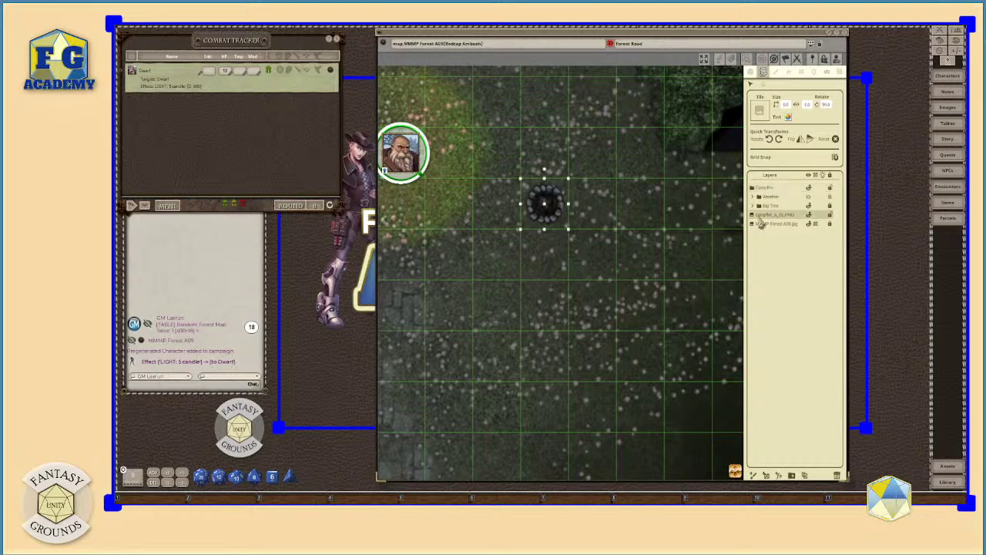
left_click_drag(761, 224, 765, 194)
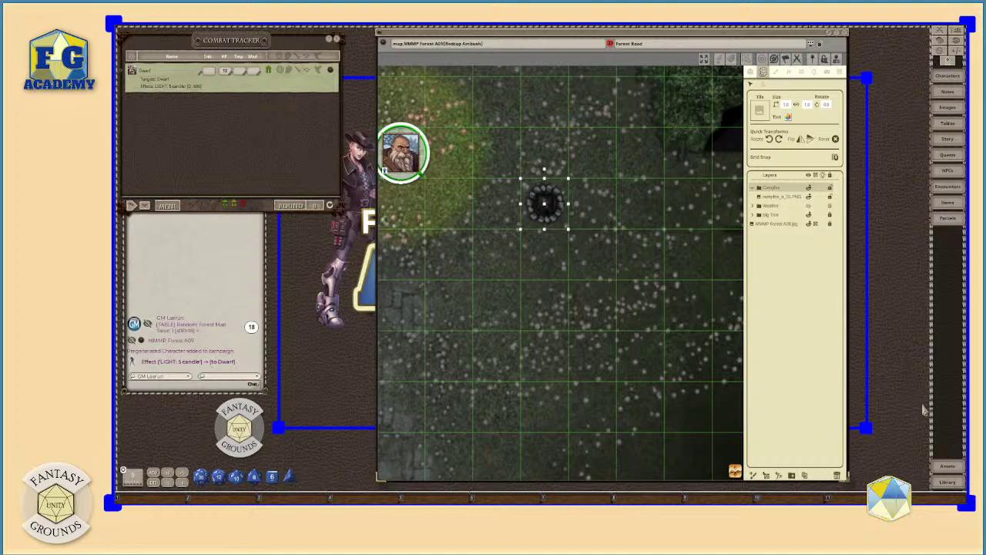
Step: Browse the fire image assets and load the round fireball image as the tile for placing on the map
left_click(946, 465)
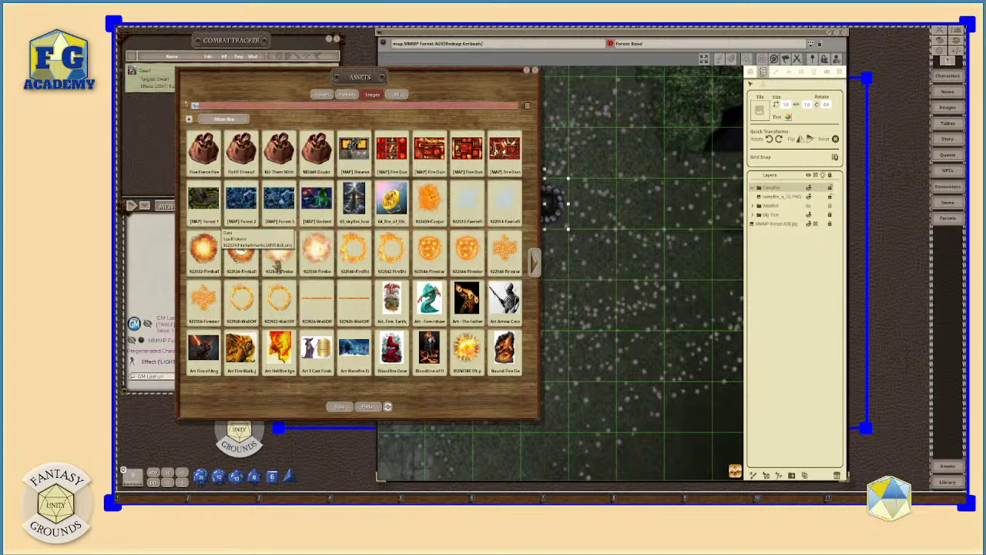
left_click(536, 262)
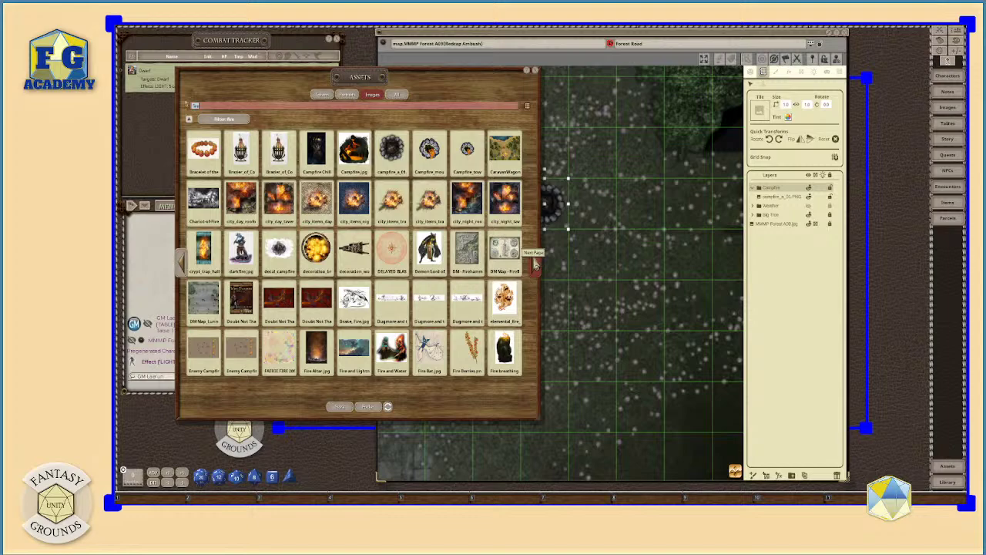
left_click(536, 264)
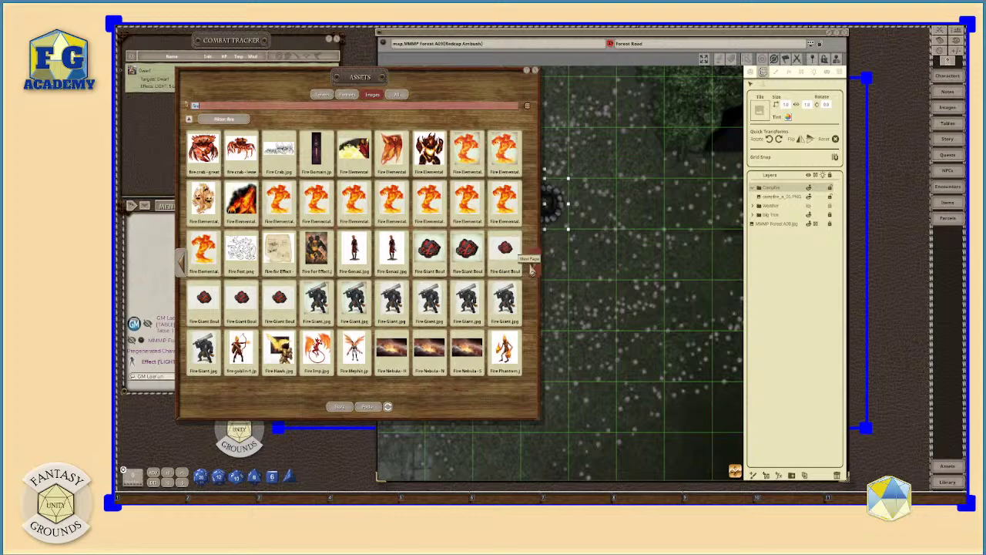
left_click(532, 266)
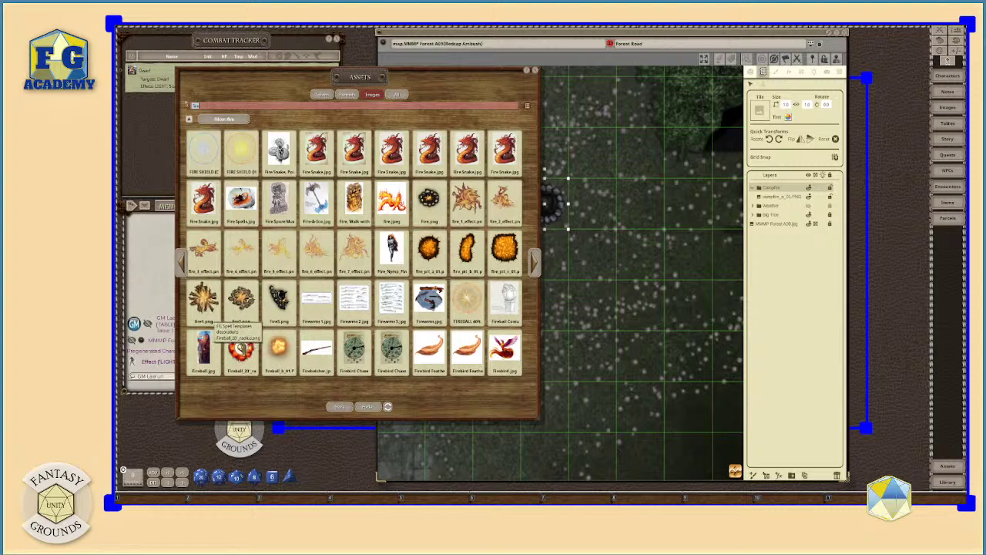
left_click_drag(241, 351, 761, 112)
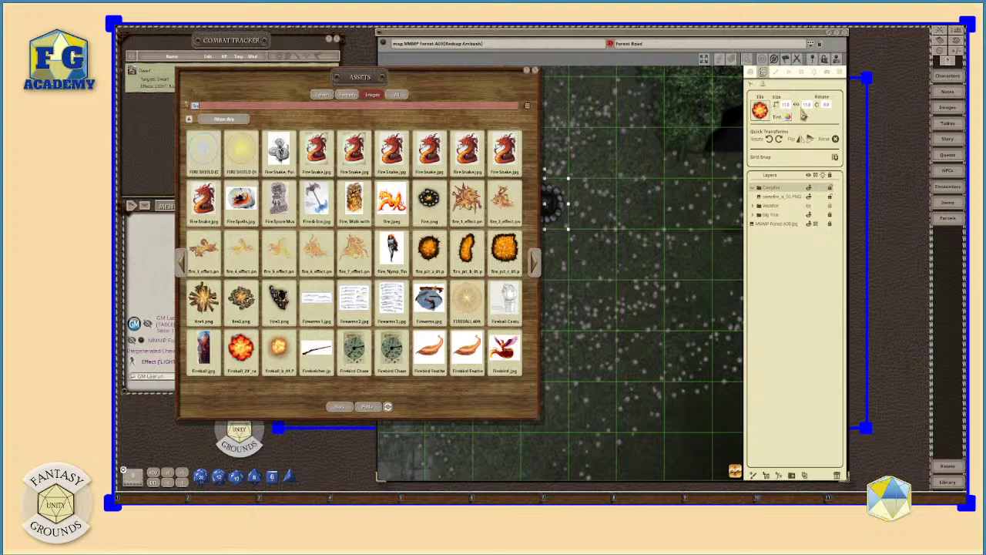
left_click(535, 72)
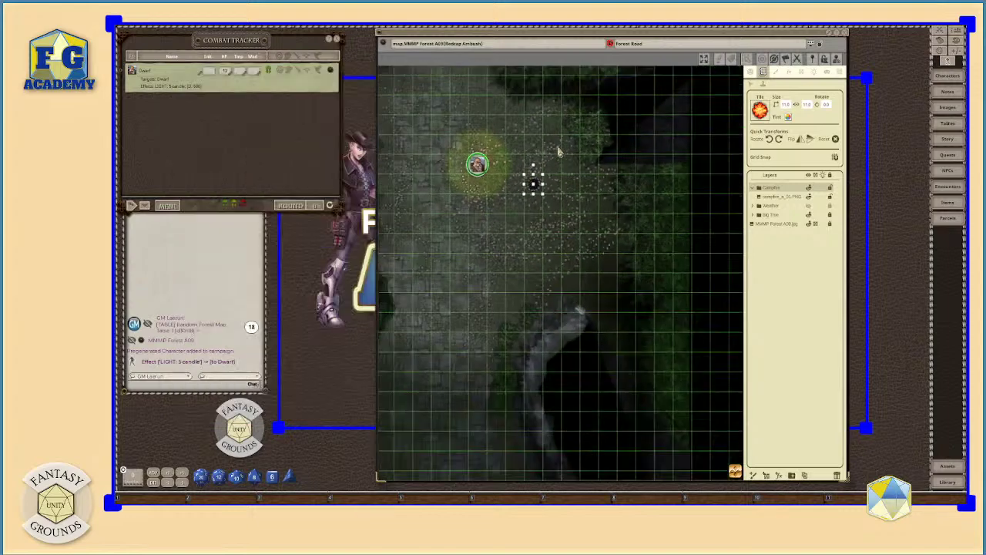
Step: Set the fireball tile's size to 0.5 by 0.5 and place it in the centre of the campfire ring
scroll(574, 165, "up", 1)
scroll(612, 152, "up", 1)
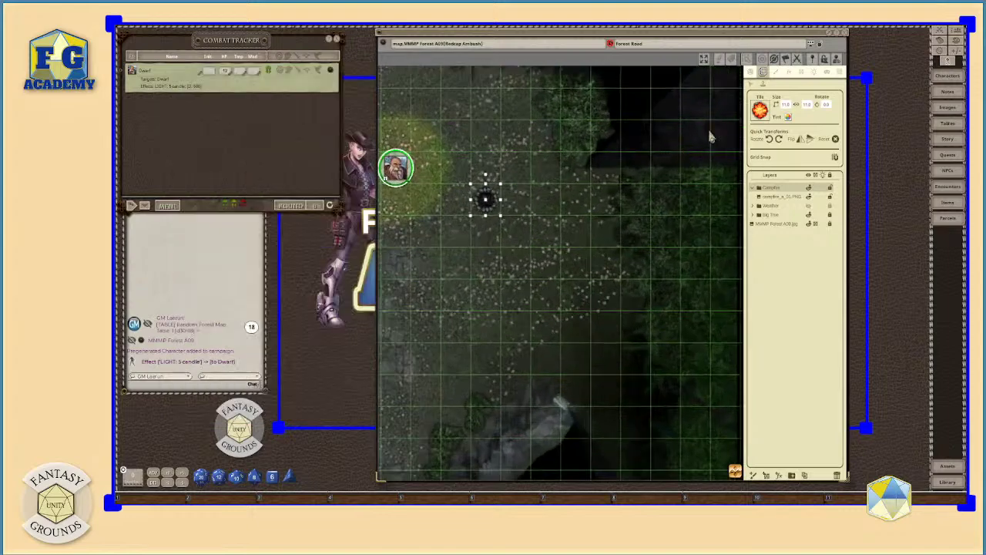
left_click(785, 104)
scroll(808, 104, "down", 5)
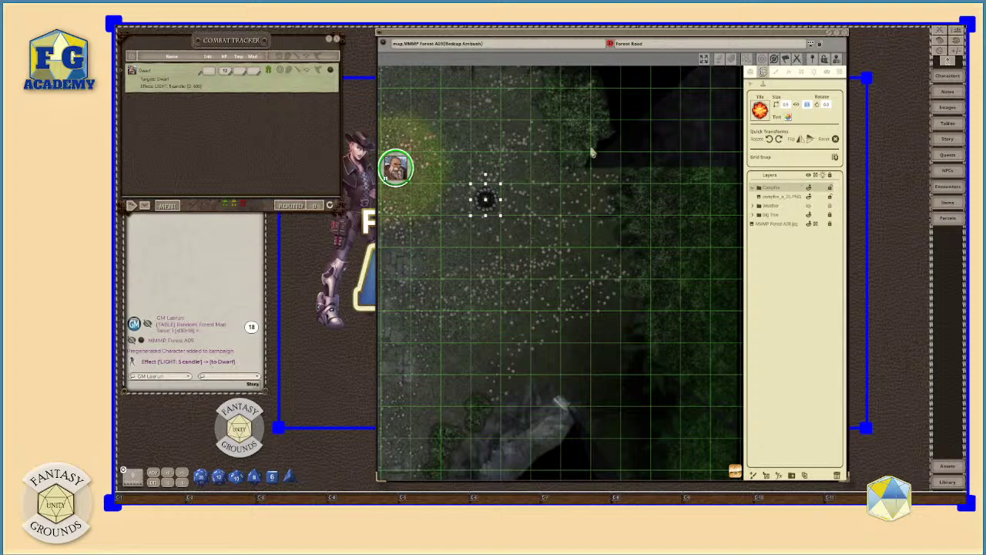
scroll(490, 202, "up", 4)
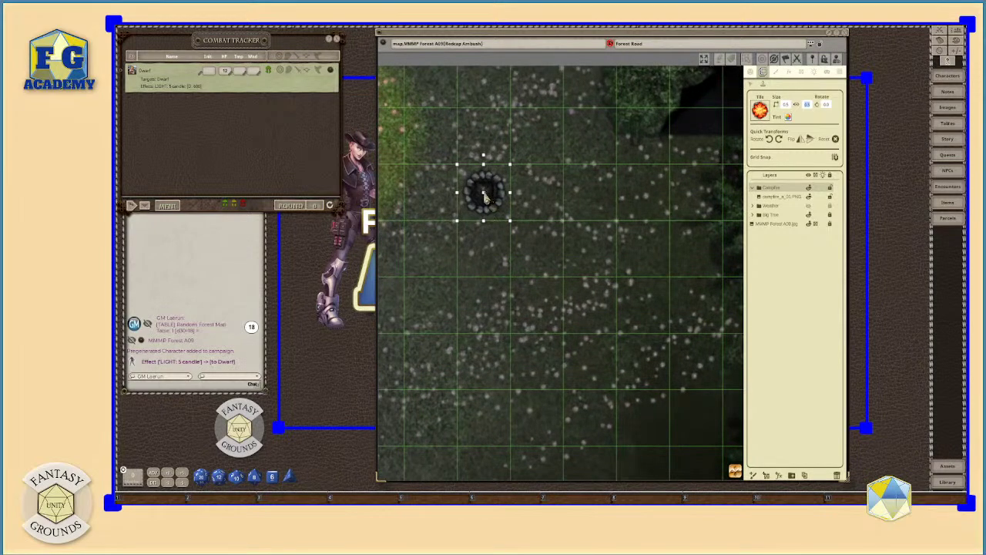
left_click(485, 198)
scroll(486, 201, "up", 4)
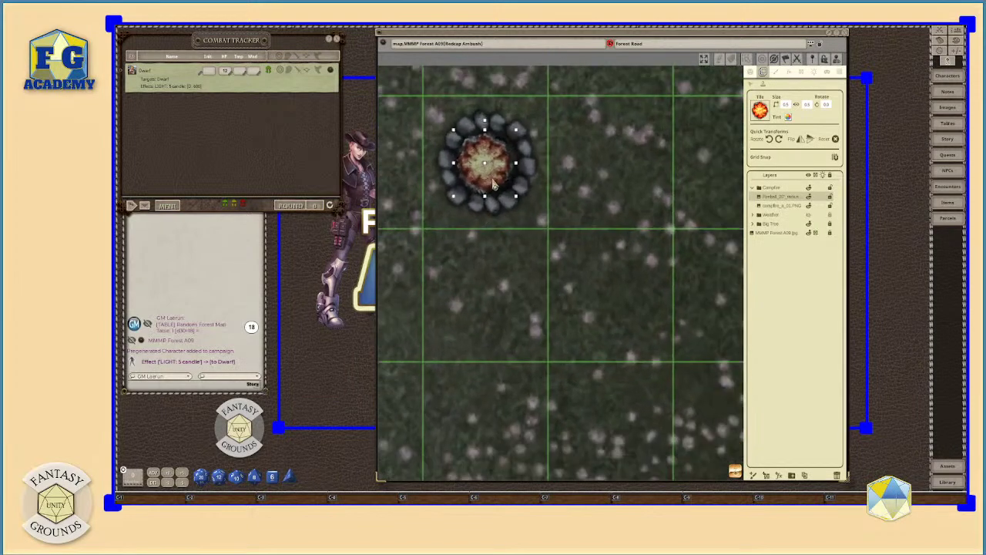
scroll(494, 189, "down", 3)
scroll(493, 183, "down", 2)
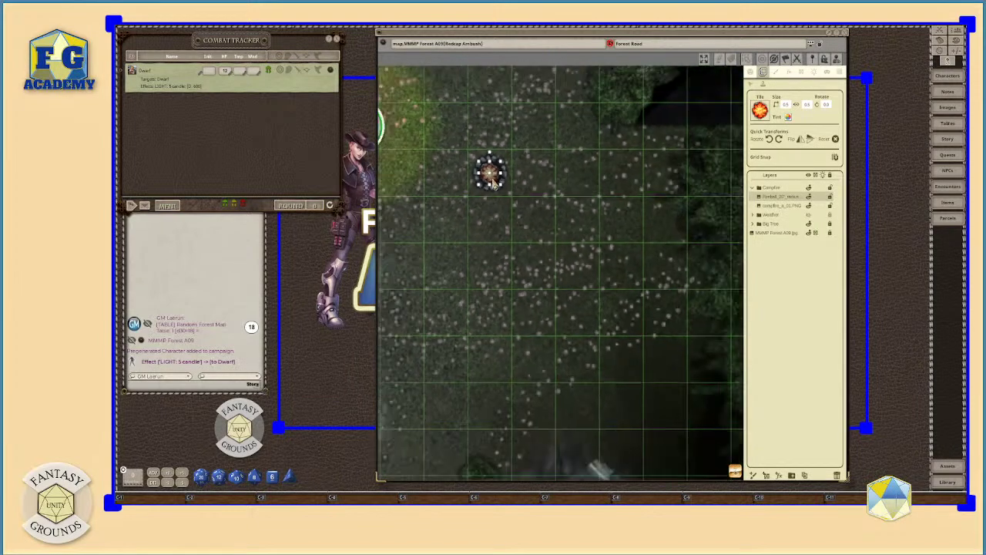
scroll(493, 176, "up", 5)
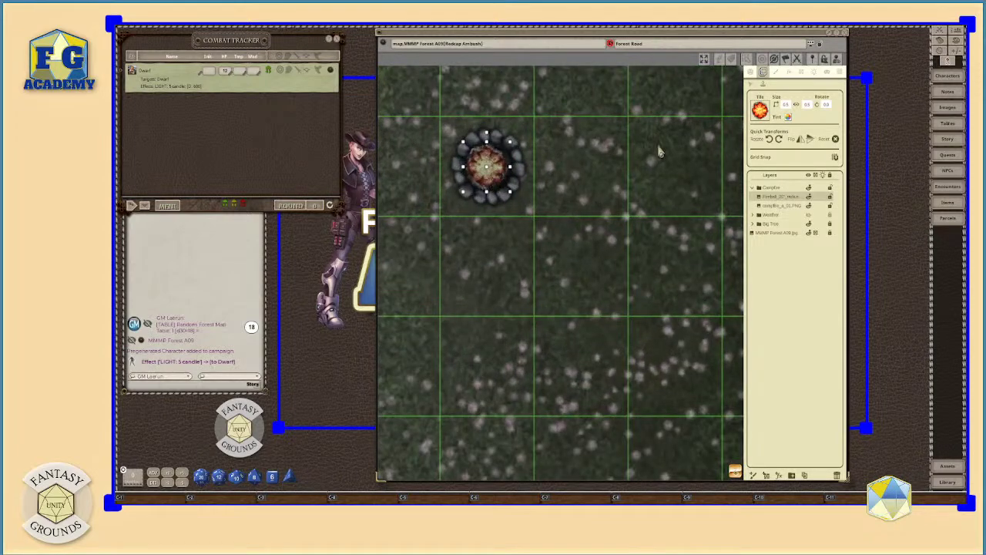
left_click(787, 205)
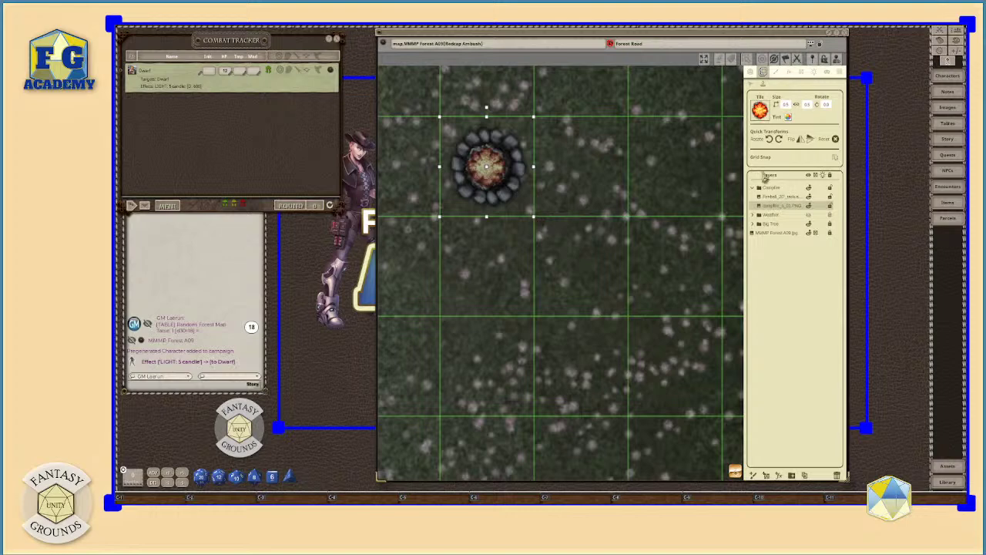
left_click(537, 221)
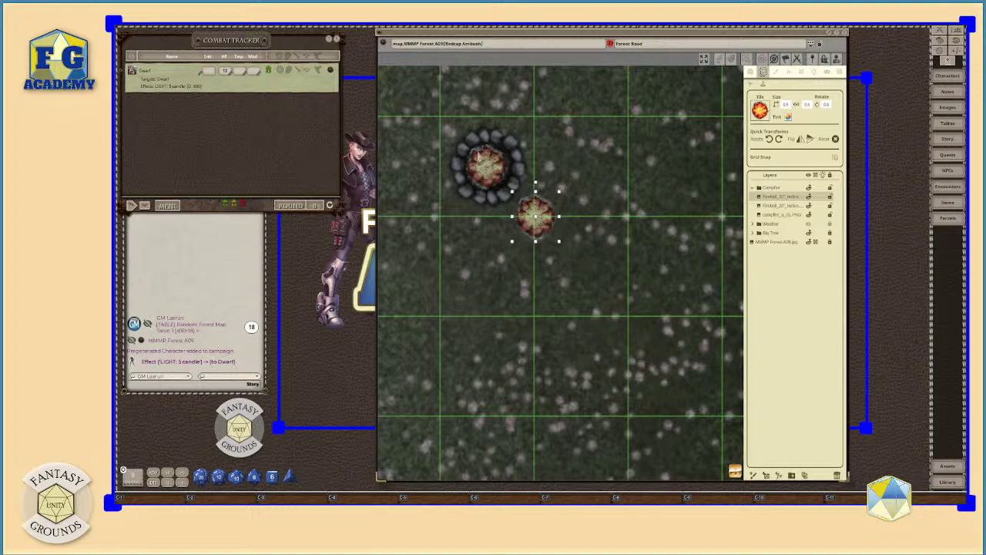
left_click_drag(543, 213, 593, 164)
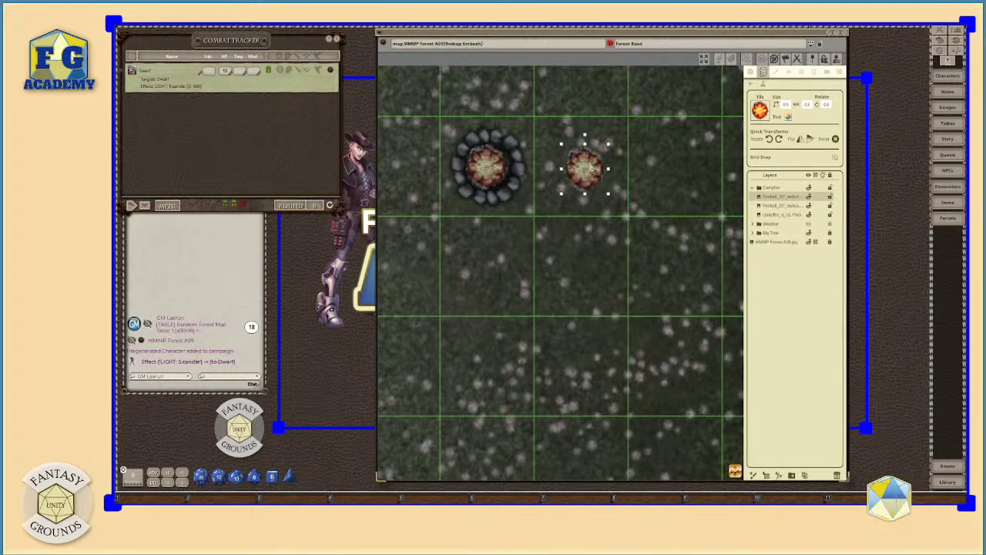
left_click(490, 174)
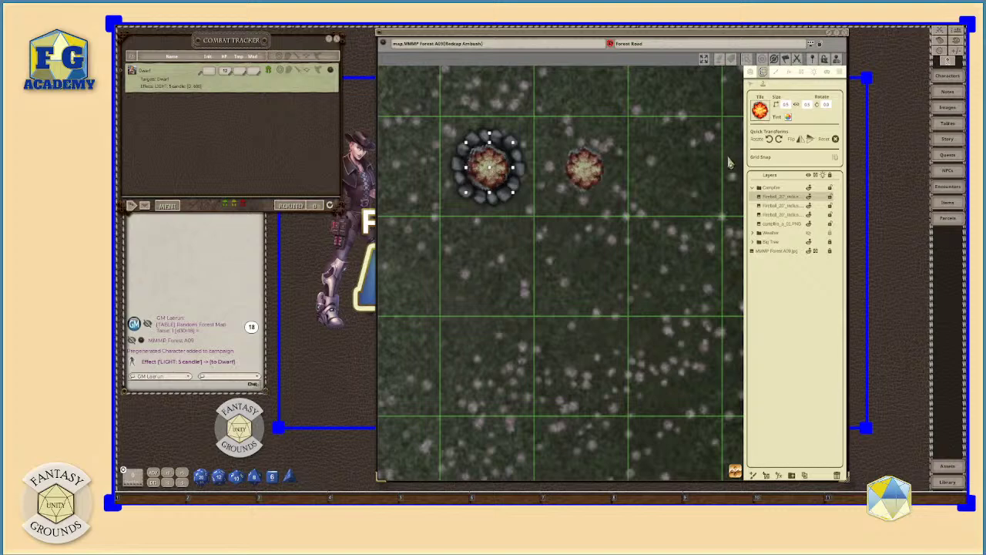
key("Delete")
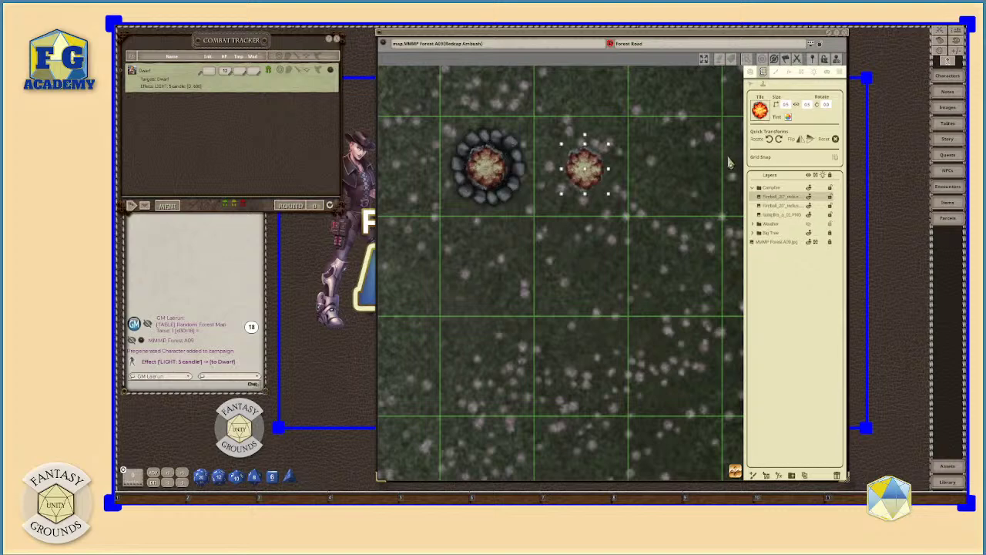
Step: Stop placing tiles and delete the extra fireball beside the campfire ring
left_click(751, 84)
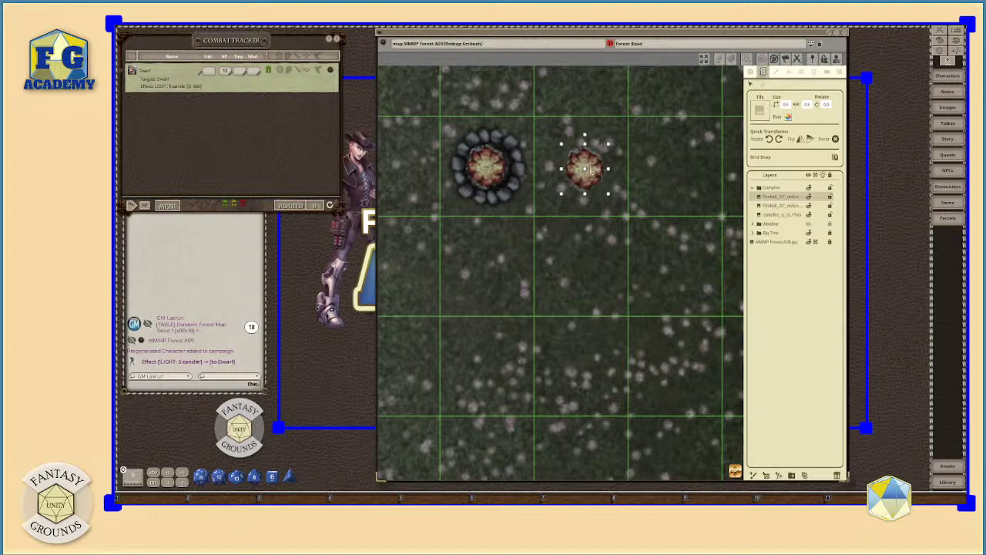
key("Delete")
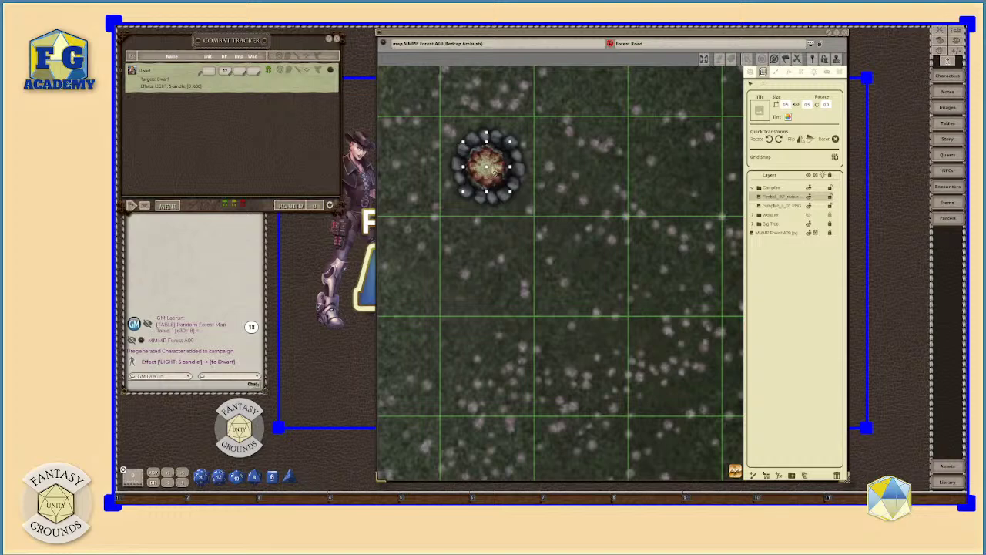
Step: Move the fireball clear of the campfire ring and enlarge the ring image to about 1.3 by 1.3
left_click_drag(494, 171, 669, 163)
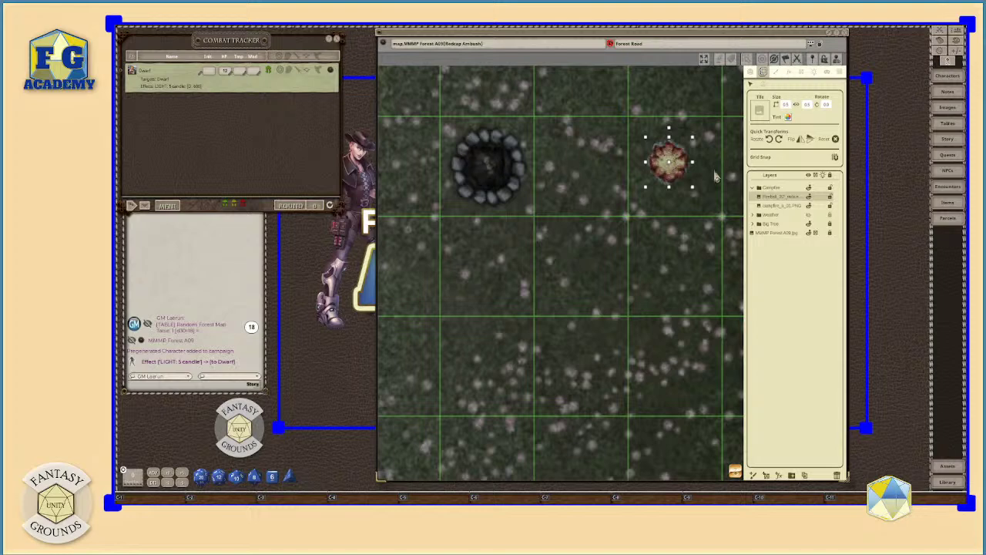
left_click(786, 207)
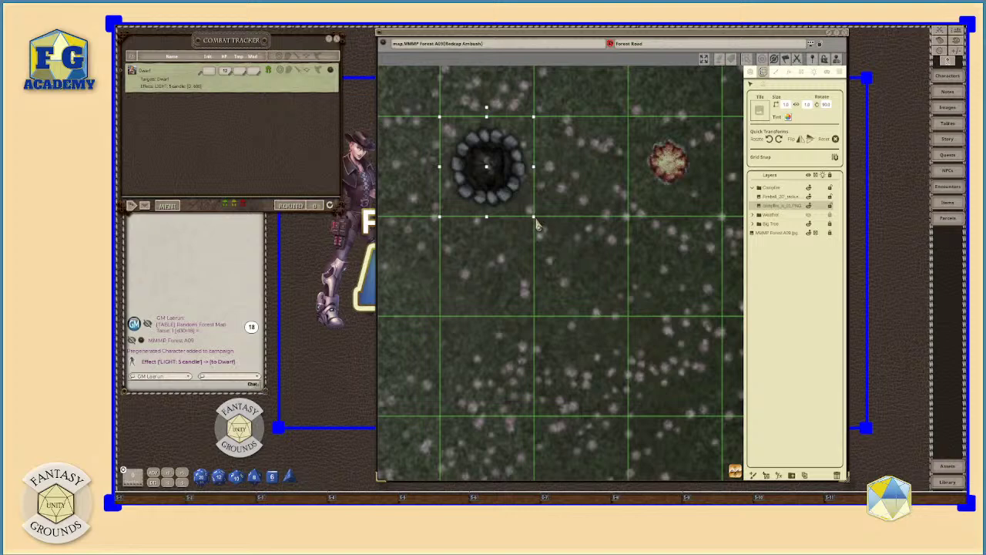
left_click_drag(537, 225, 546, 239)
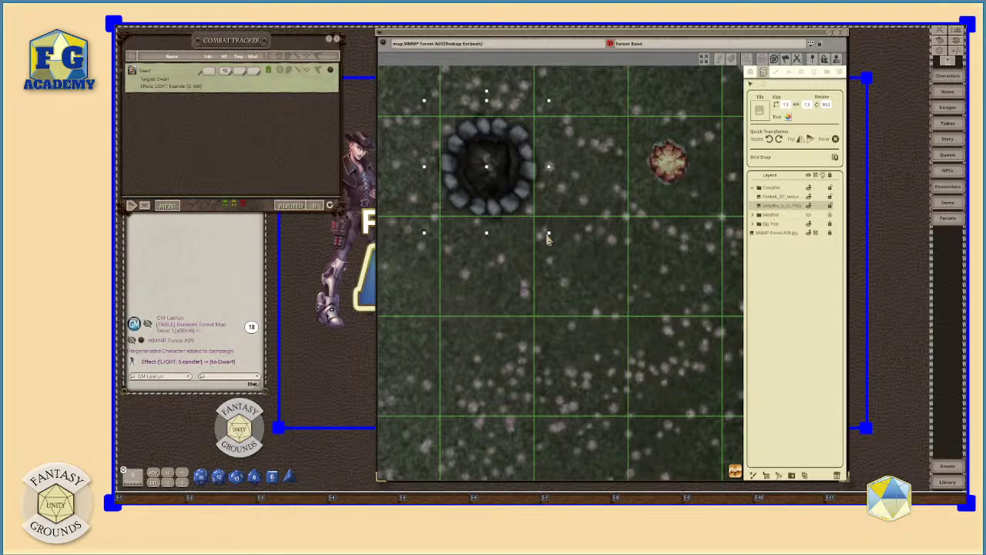
scroll(586, 258, "down", 5)
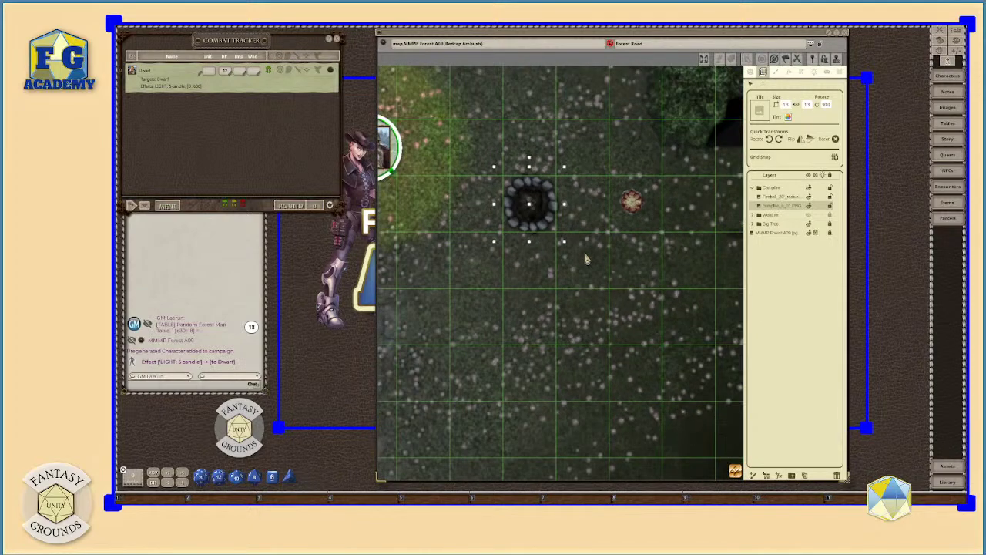
scroll(567, 235, "up", 3)
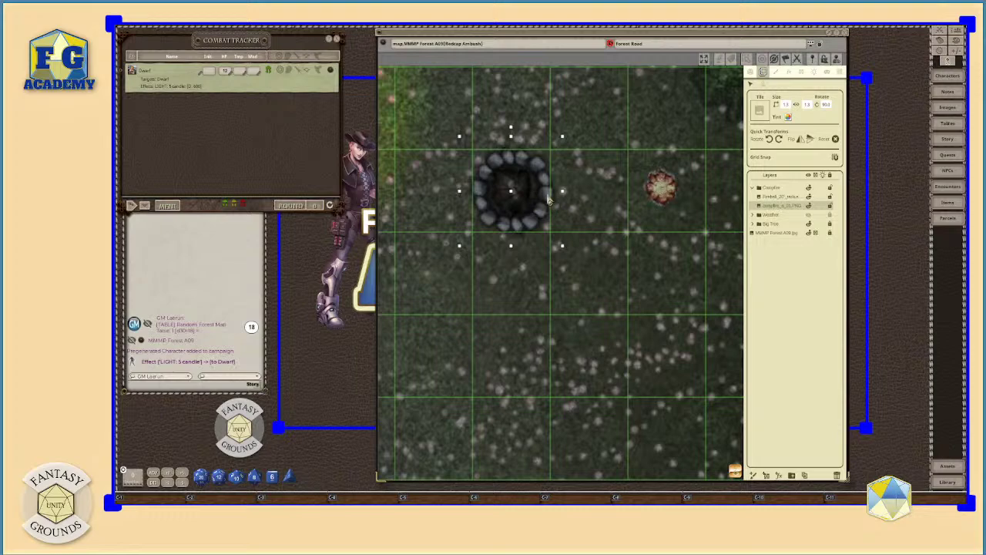
scroll(514, 202, "up", 5)
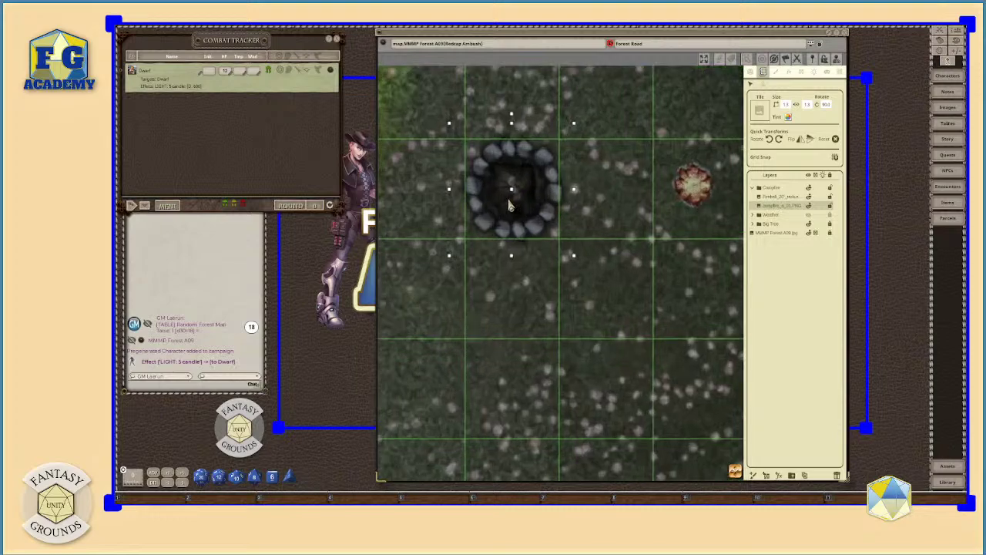
scroll(539, 211, "down", 3)
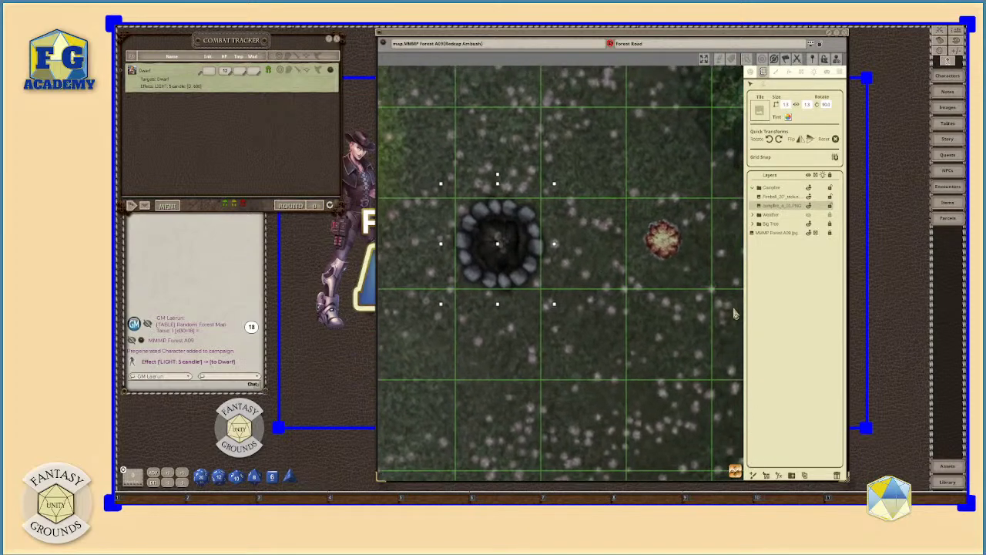
Step: Move the fireball back to the centre of the campfire ring and enlarge it to about 0.7 by 0.7
left_click(774, 197)
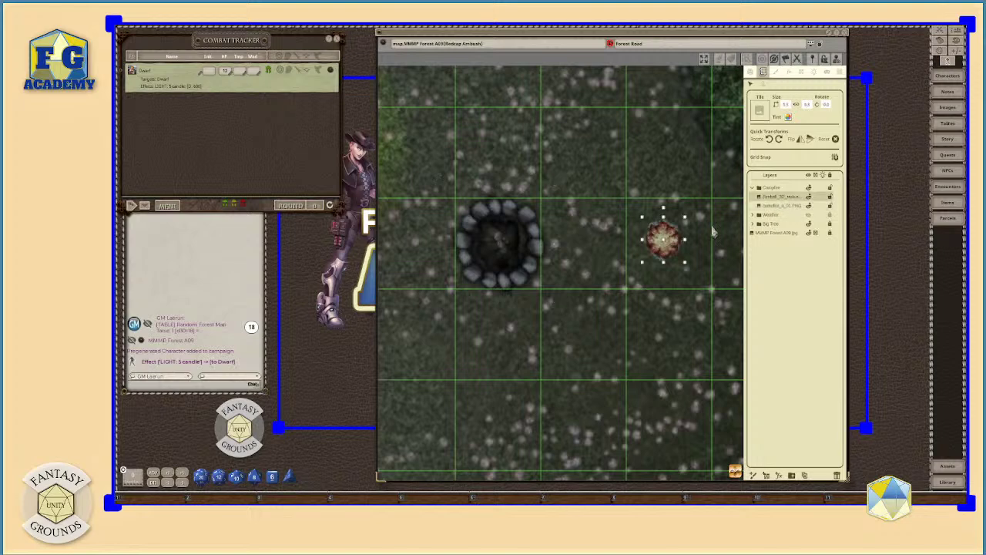
left_click_drag(670, 247, 504, 247)
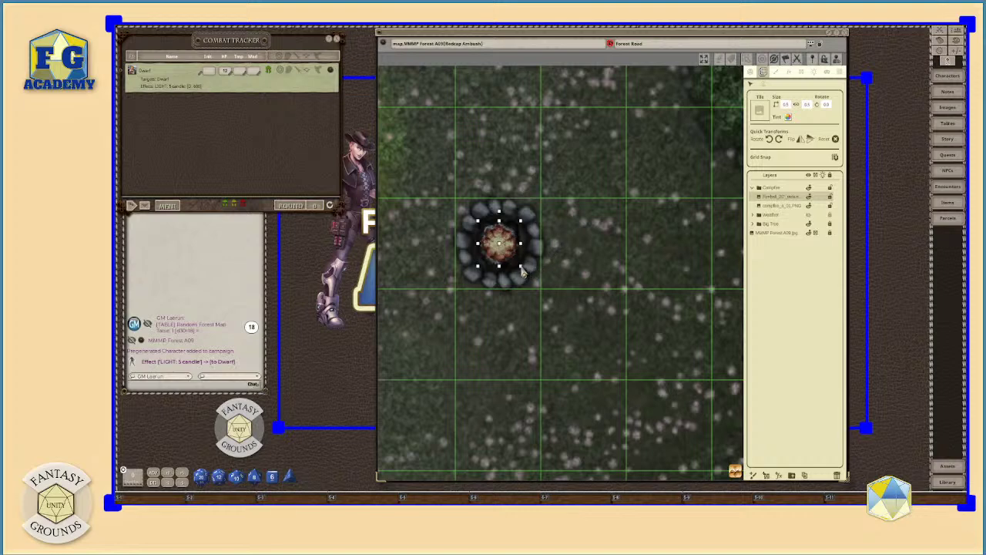
left_click_drag(522, 273, 529, 280)
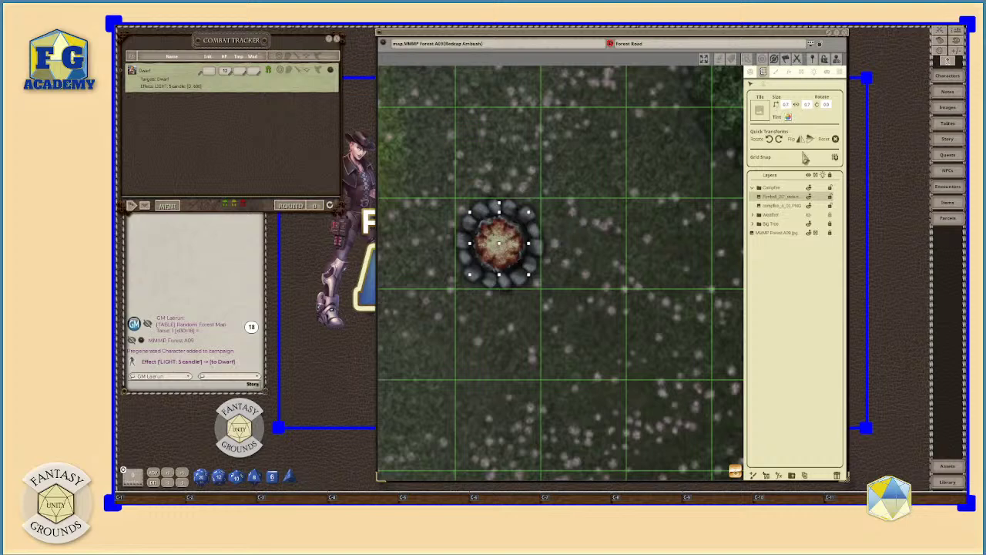
Step: Make the fireball semi-transparent by lowering its tint's alpha, and collapse the Campfire layer folder
left_click(787, 116)
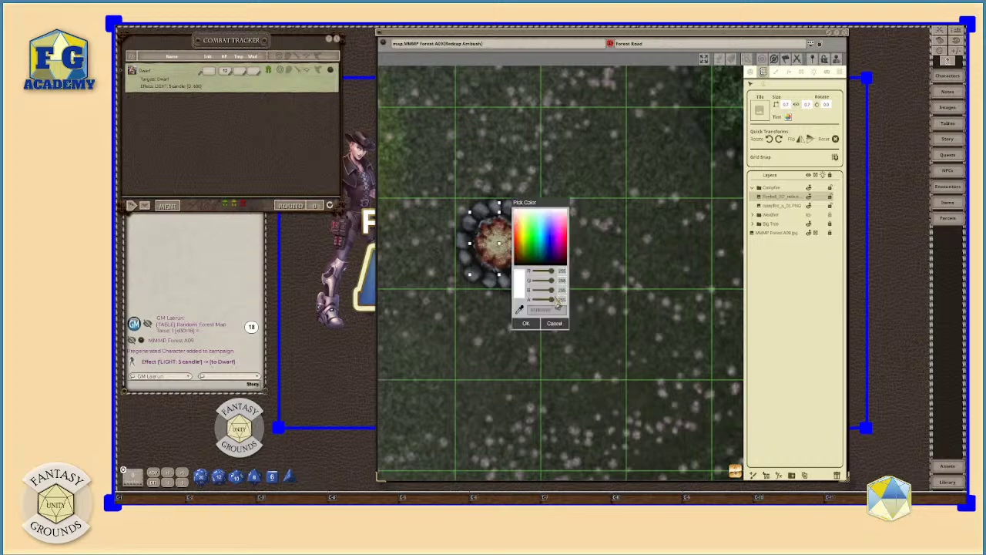
left_click_drag(553, 301, 547, 301)
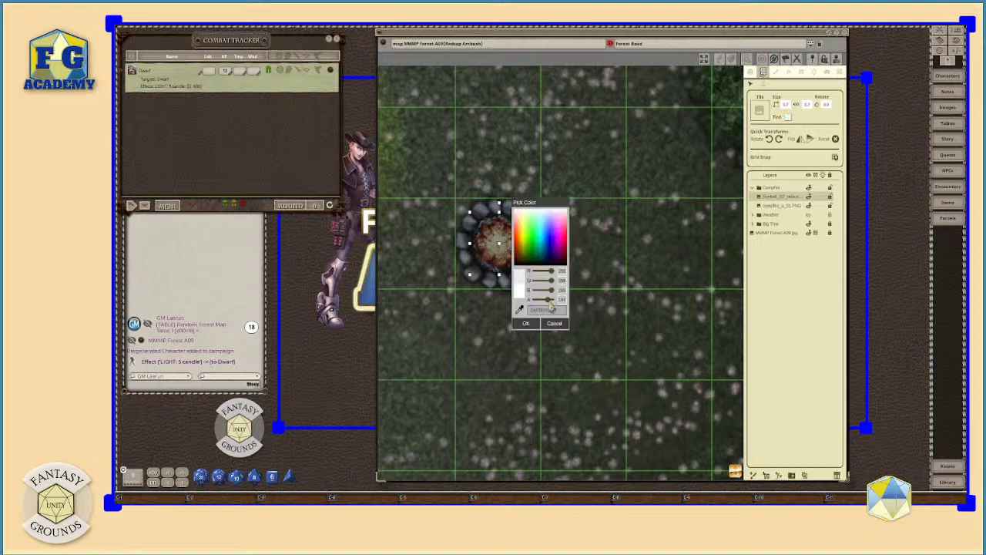
left_click_drag(549, 206, 636, 199)
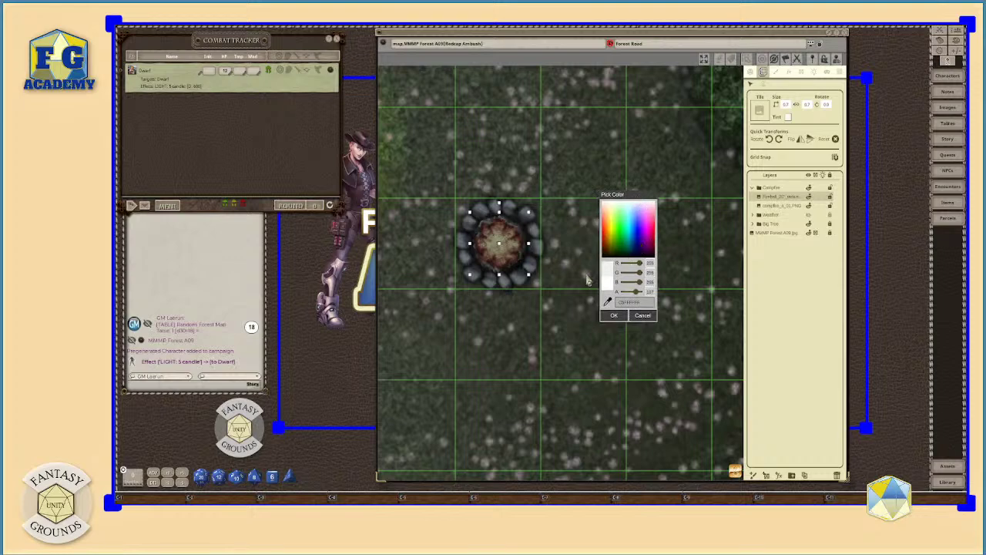
left_click_drag(634, 292, 627, 292)
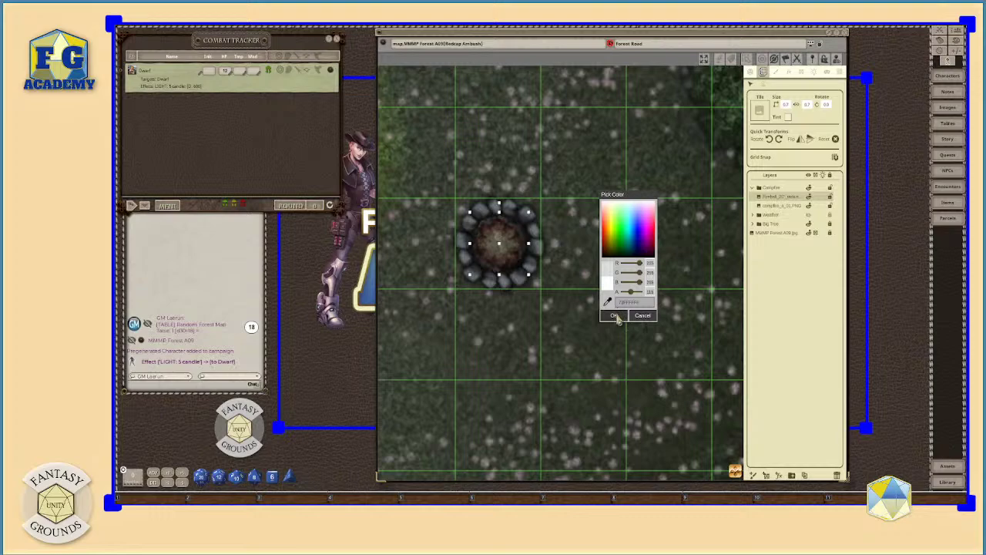
left_click(614, 315)
scroll(613, 316, "down", 3)
scroll(597, 315, "up", 3)
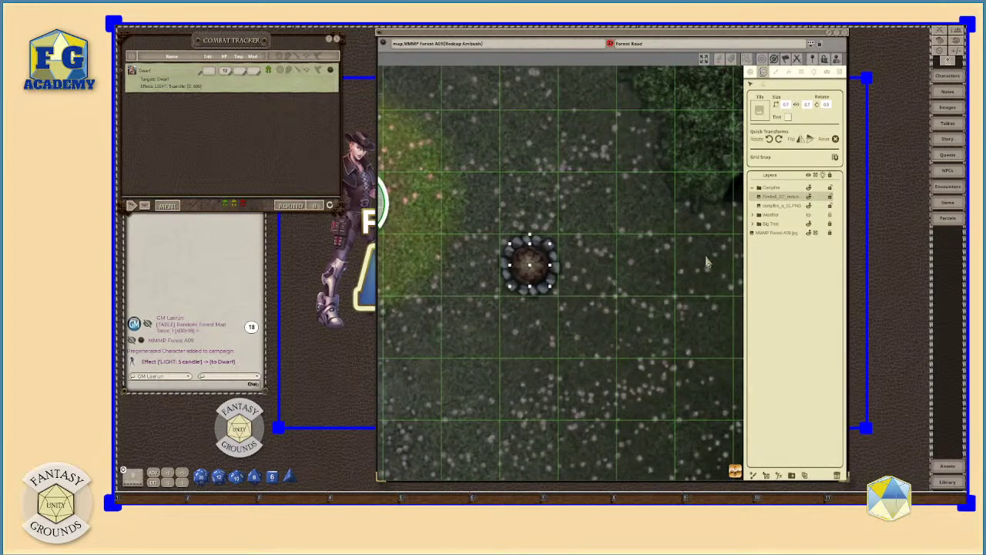
left_click(754, 188)
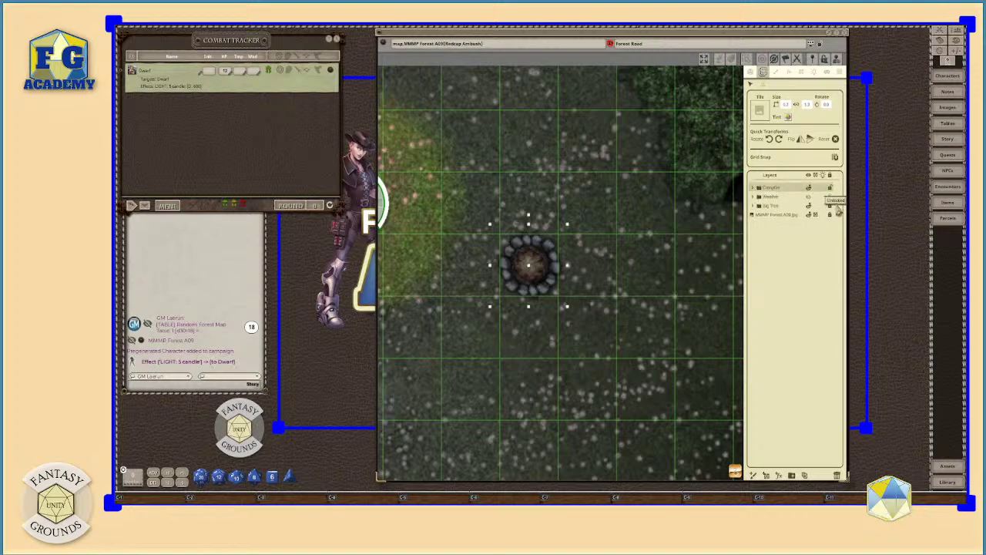
Step: Hide the Campfire layer folder and show it again, keeping it unlocked and expanded
left_click(809, 189)
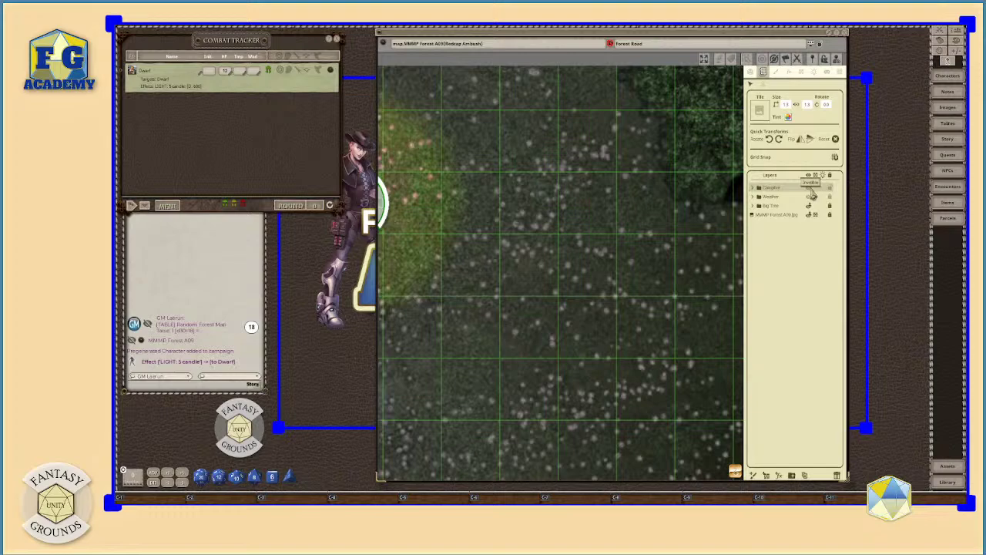
left_click(810, 189)
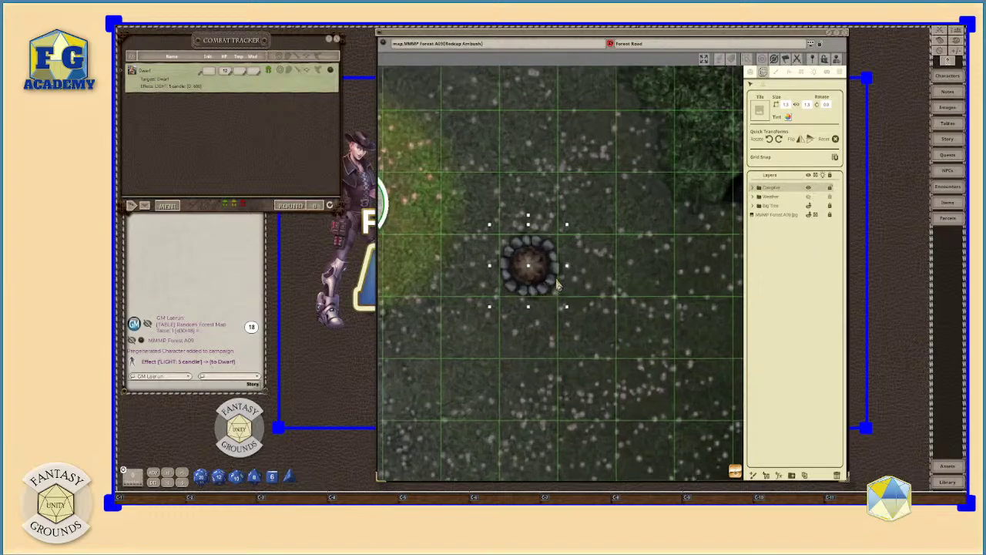
left_click(830, 188)
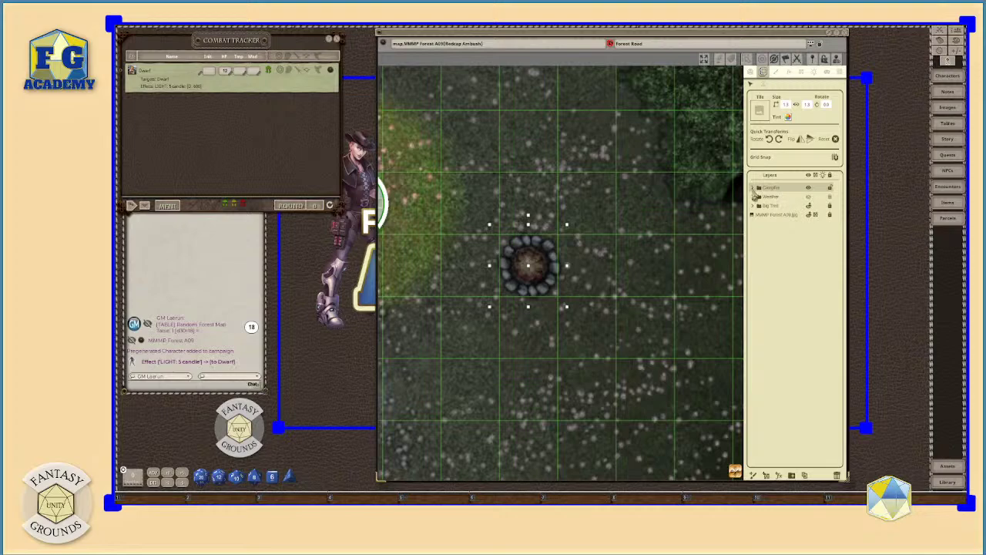
left_click(753, 188)
Step: Place a light with the Torch preset at the centre of the campfire ring
scroll(552, 285, "down", 3)
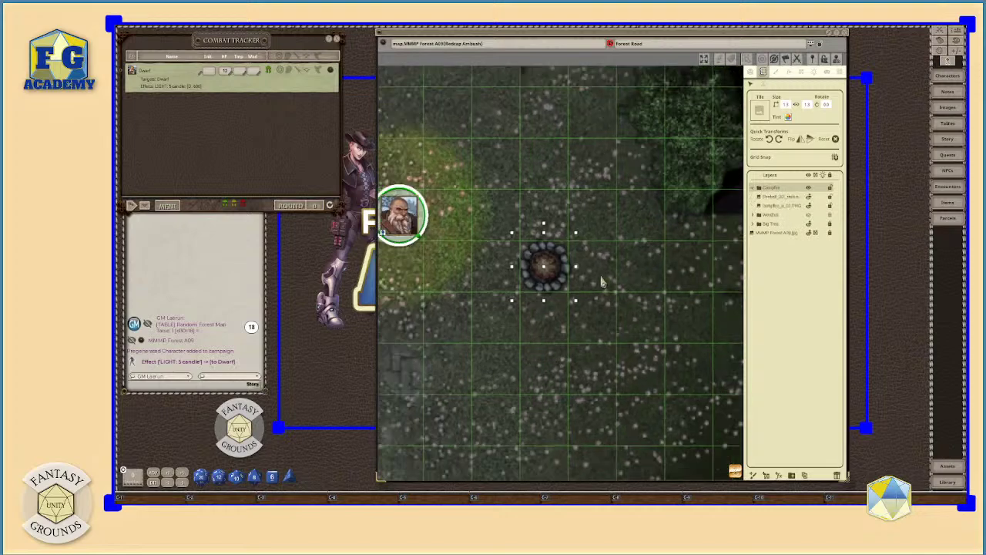
scroll(552, 284, "up", 1)
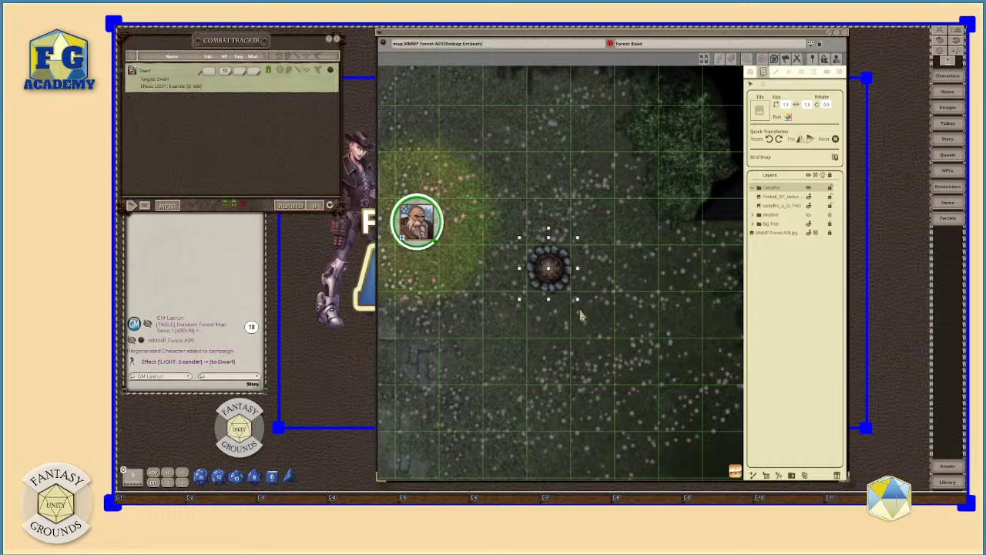
scroll(568, 305, "up", 1)
scroll(555, 279, "down", 1)
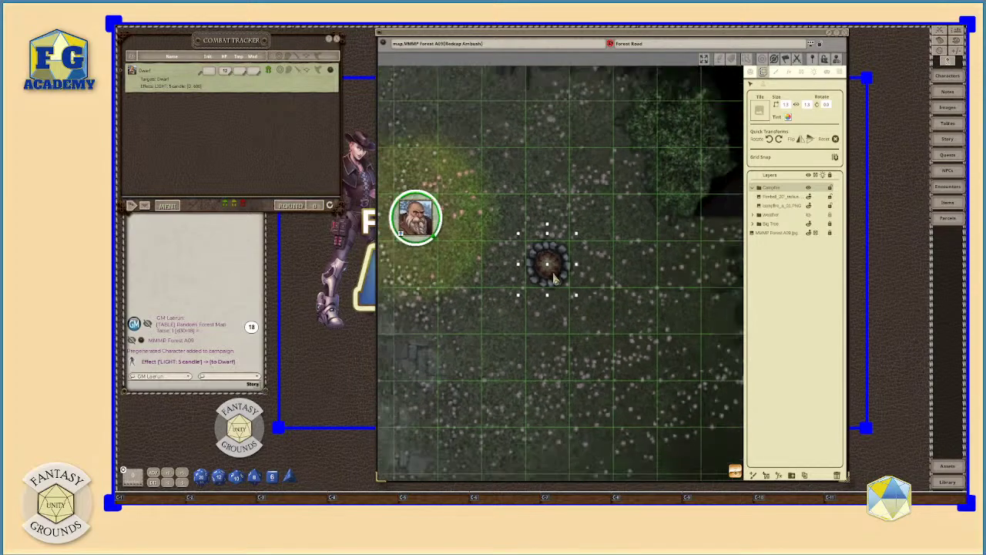
scroll(554, 279, "down", 1)
scroll(548, 270, "up", 2)
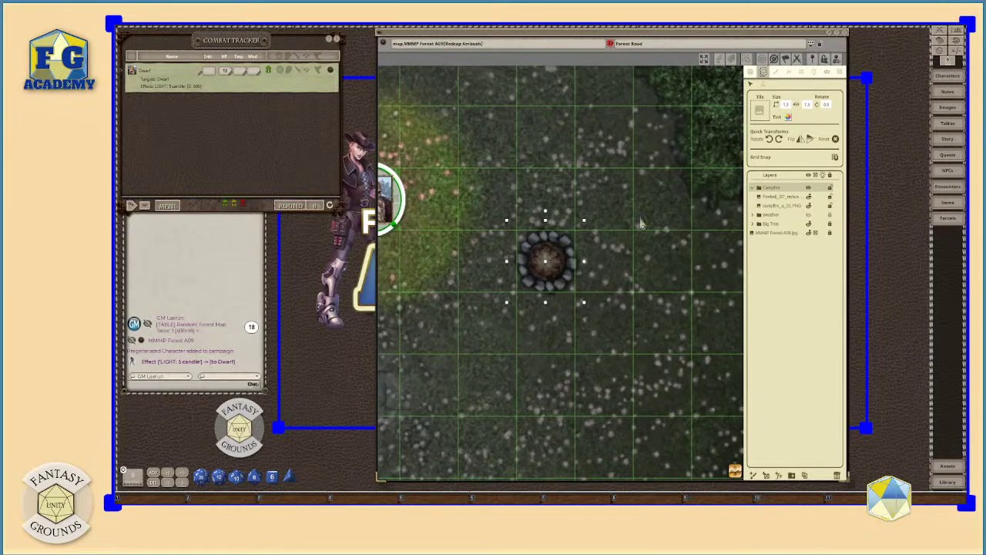
left_click(814, 71)
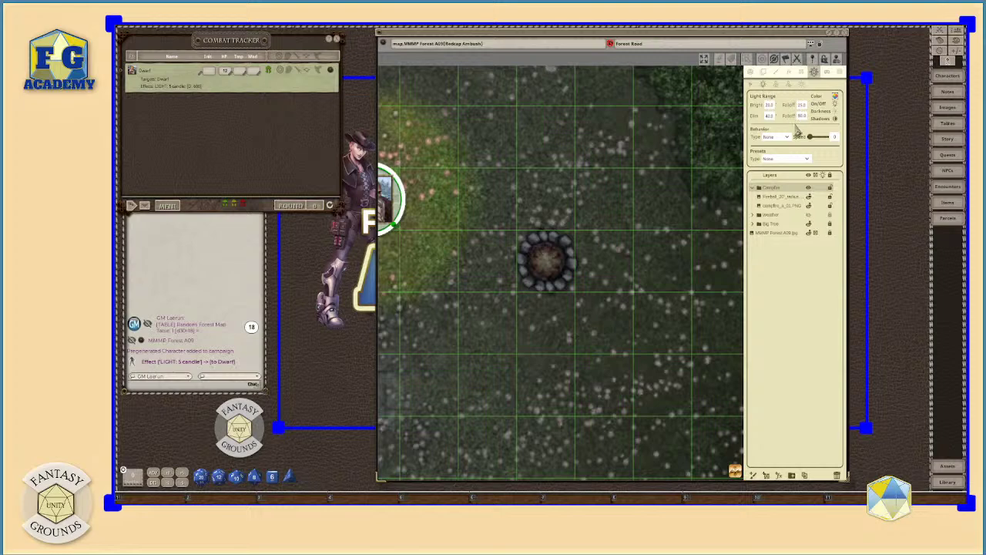
left_click(808, 158)
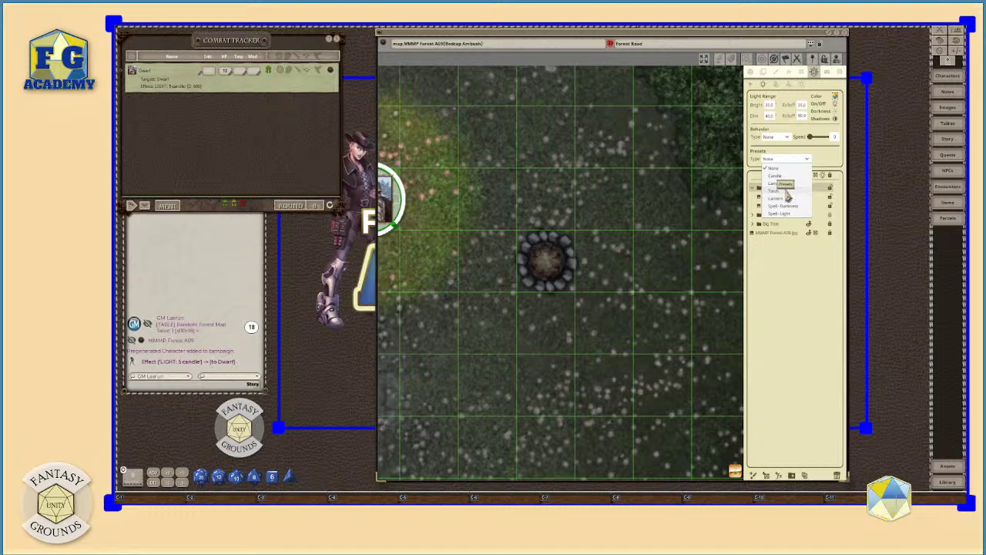
left_click(785, 191)
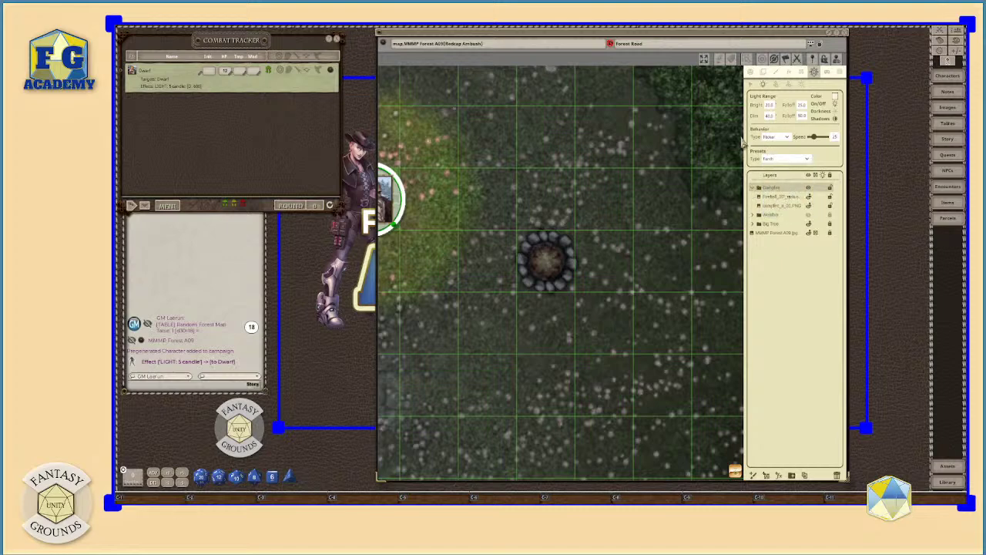
left_click(547, 262)
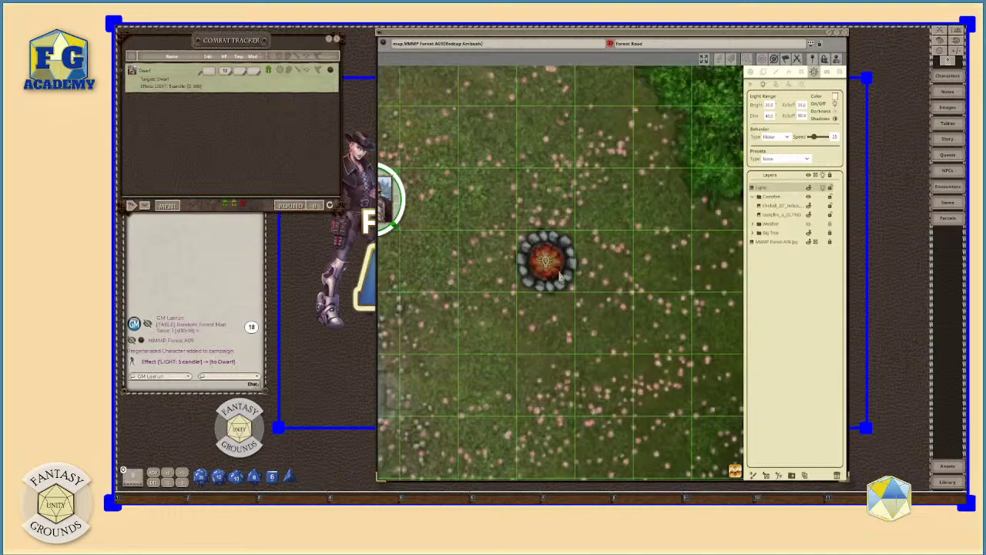
Step: Move the Lights layer into the Campfire folder and collapse the folder
scroll(589, 302, "down", 10)
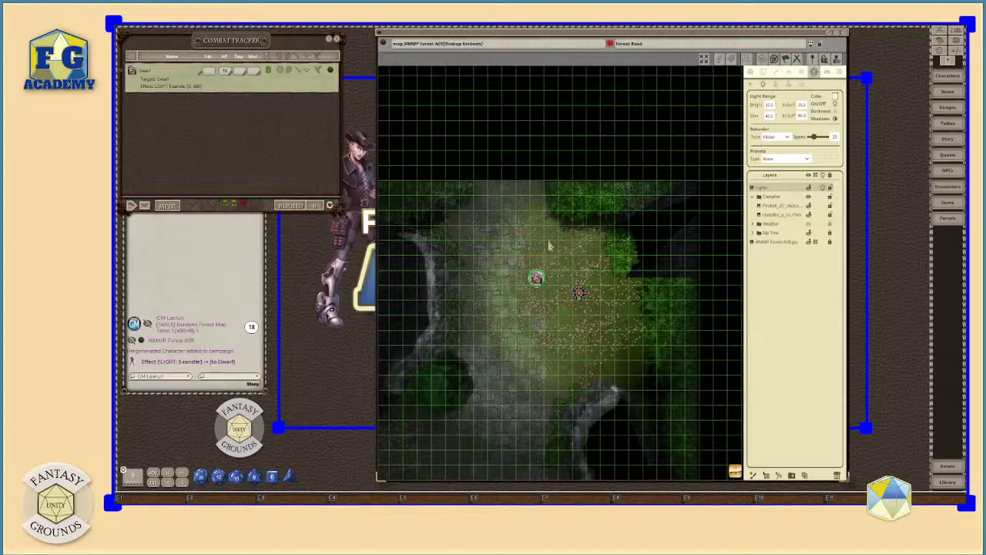
scroll(622, 330, "up", 8)
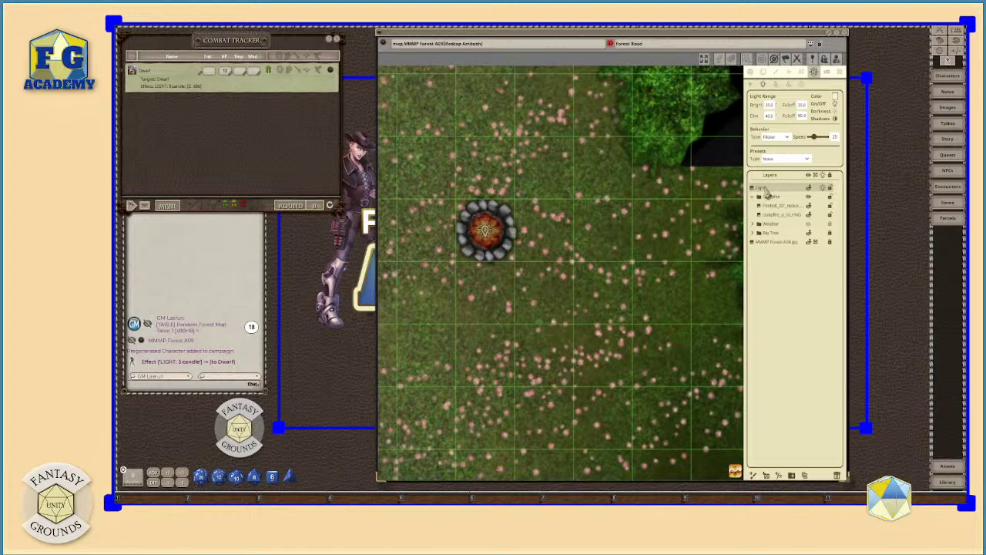
left_click_drag(773, 191, 783, 205)
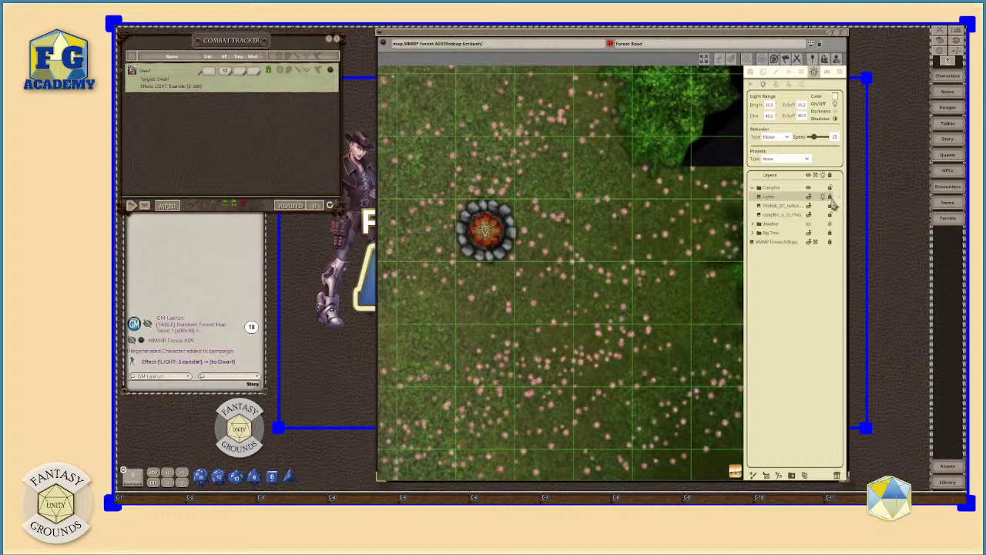
left_click(753, 187)
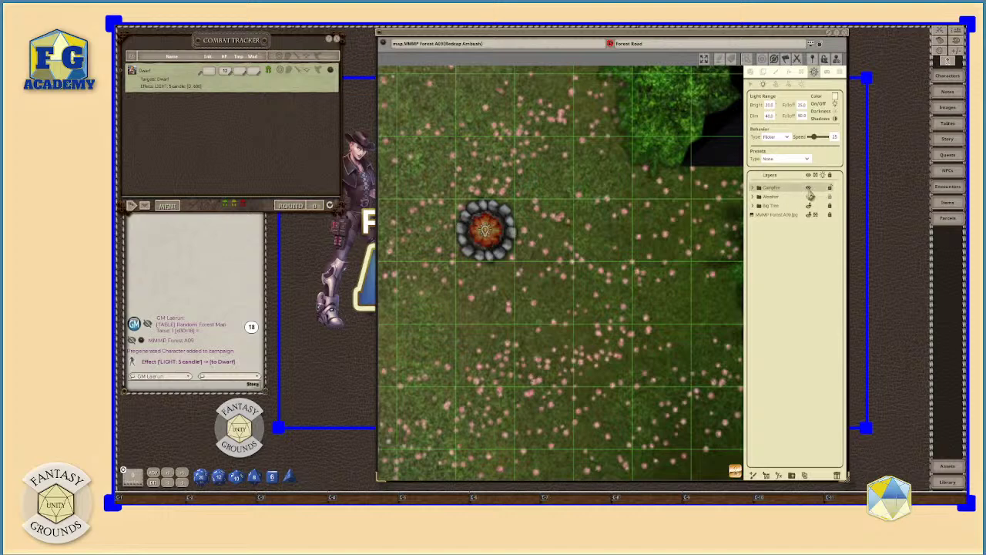
Step: Hide the whole Campfire folder and show it again, and briefly expand it to check its layers
left_click(810, 196)
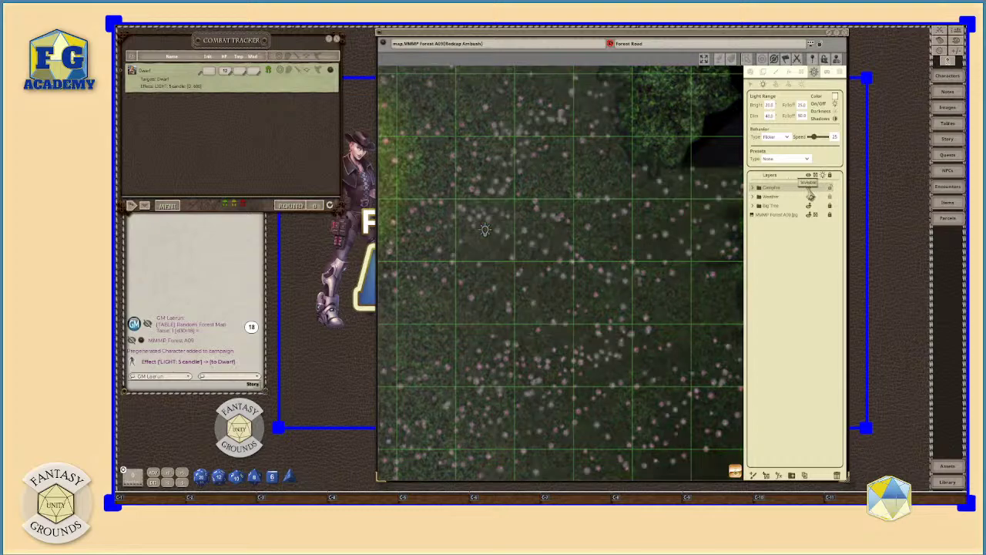
left_click(810, 197)
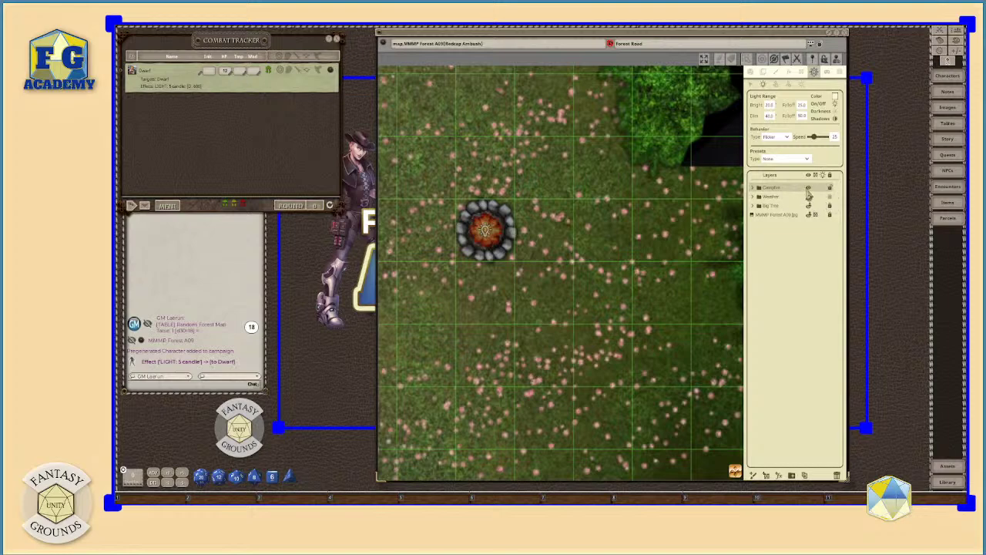
left_click(752, 190)
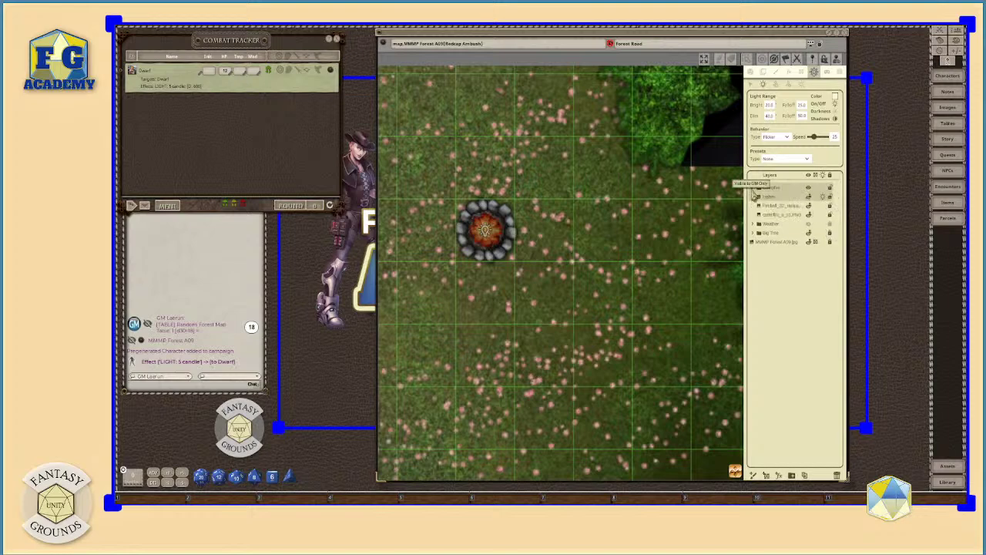
left_click(752, 191)
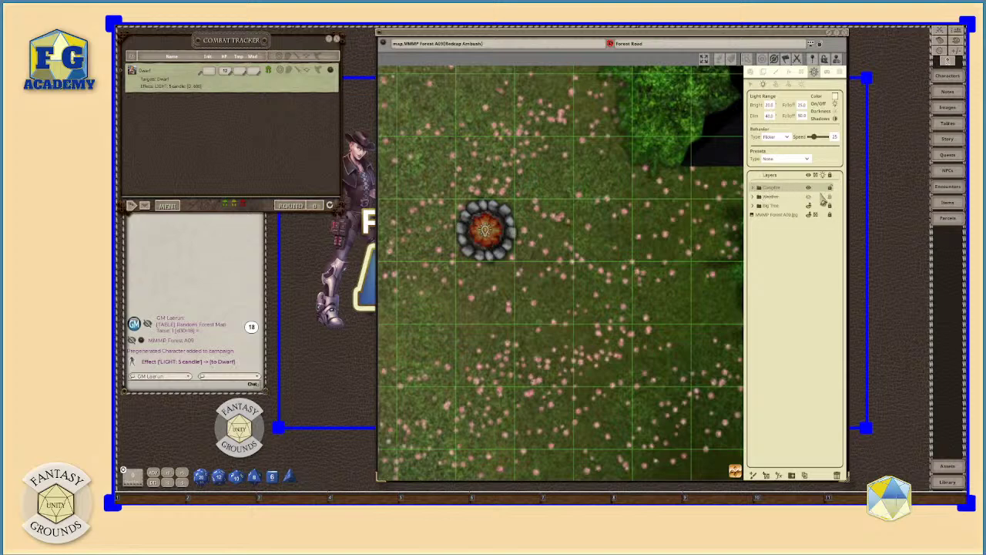
Step: Hide only the Lights layer inside the Campfire folder and show it again, leaving the folder collapsed
left_click(753, 190)
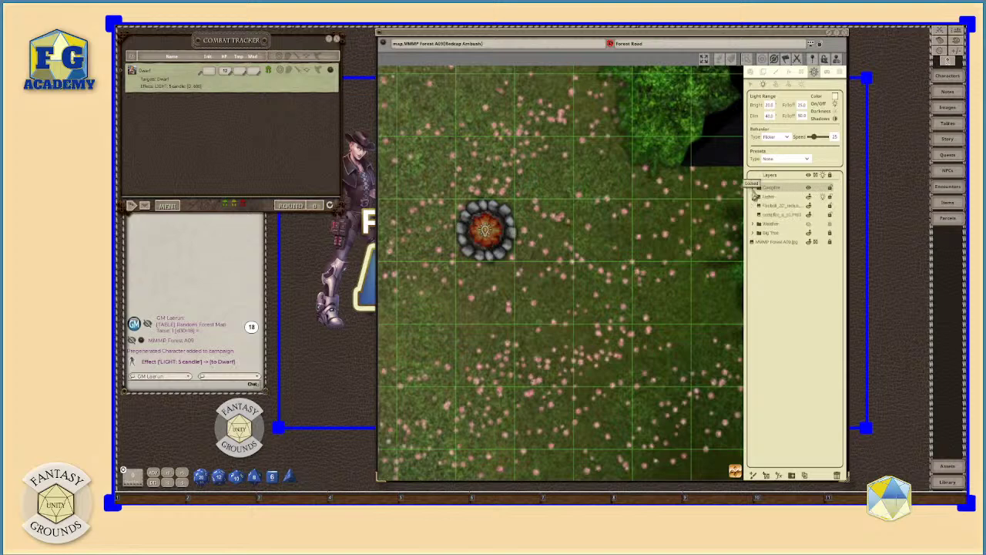
left_click(811, 203)
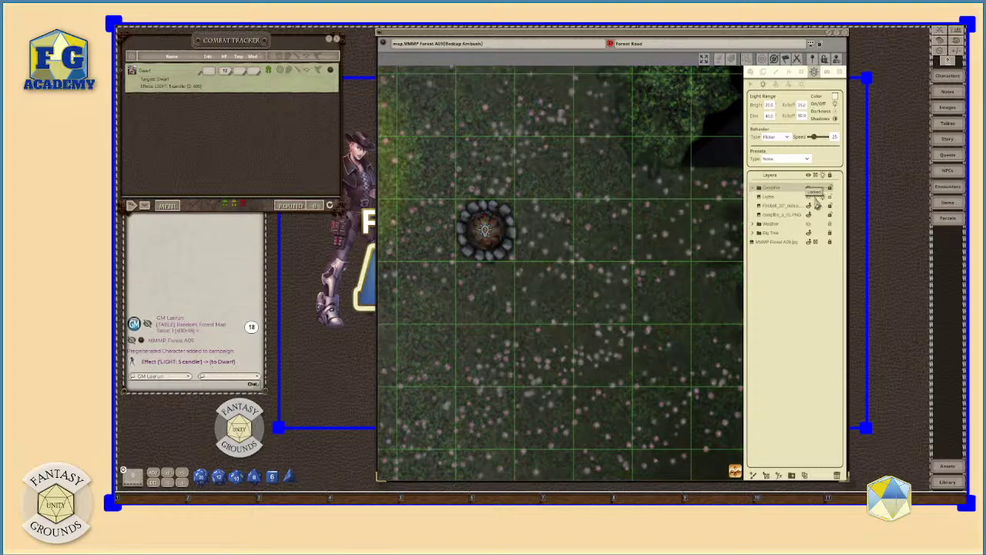
left_click(811, 203)
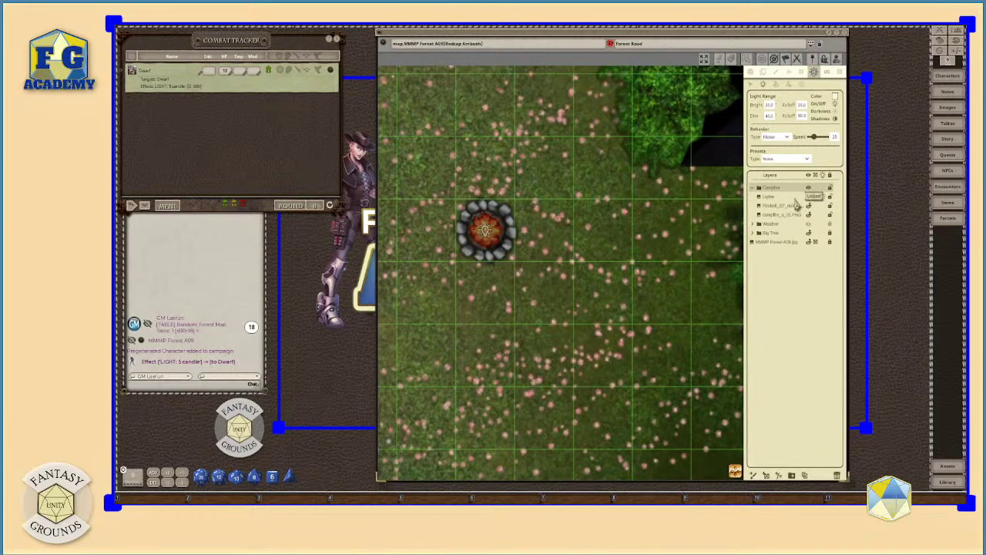
left_click(753, 188)
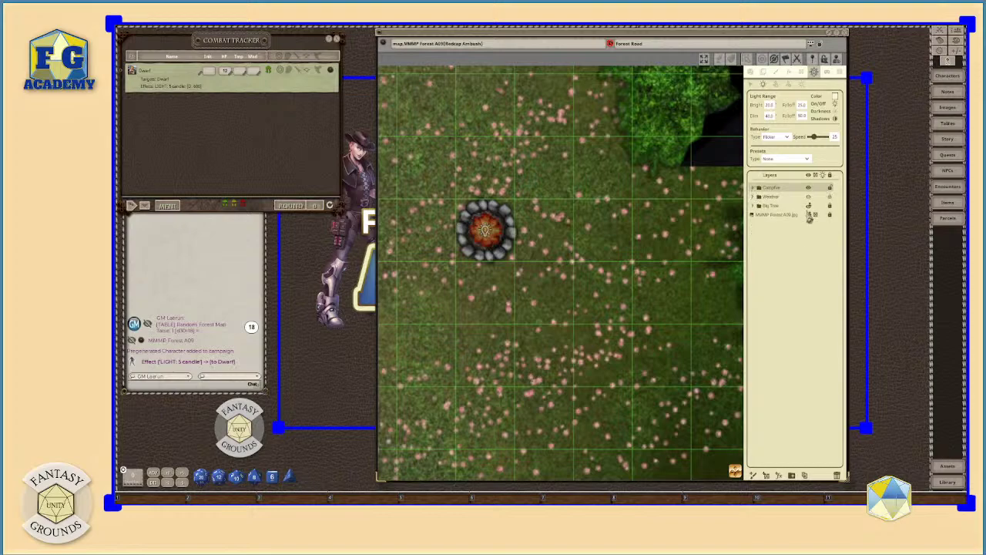
Step: Try to select the torch light at the campfire on the map
scroll(597, 268, "down", 3)
scroll(589, 265, "down", 3)
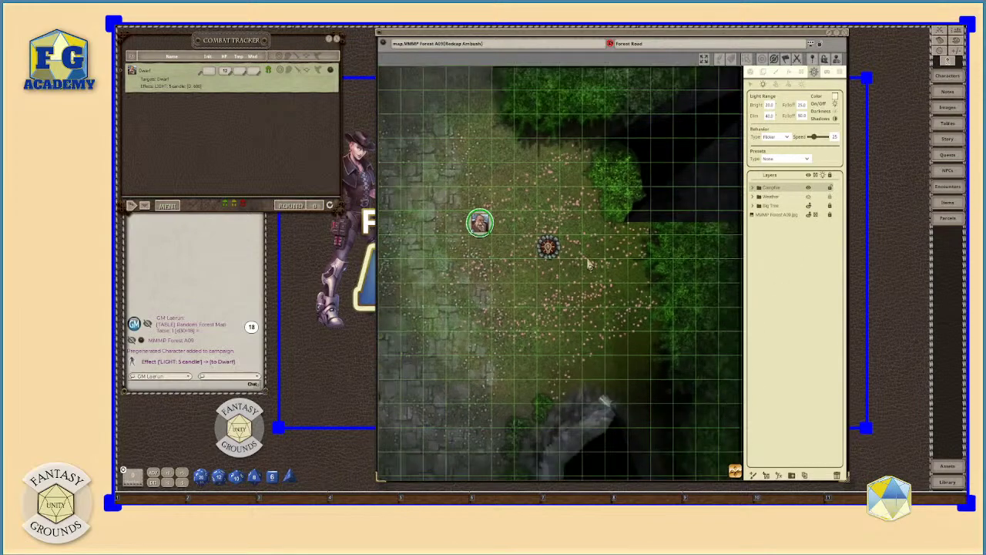
scroll(591, 266, "up", 2)
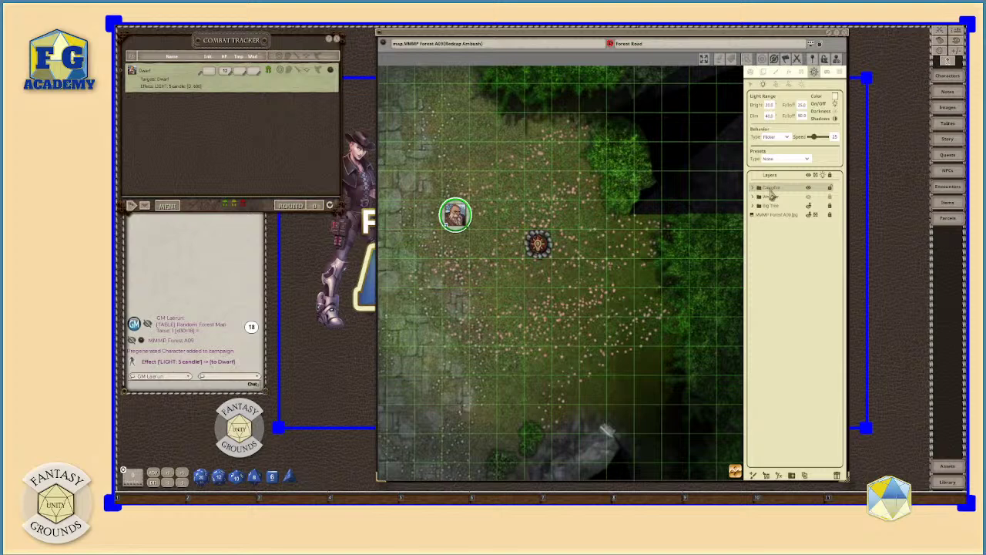
left_click(551, 256)
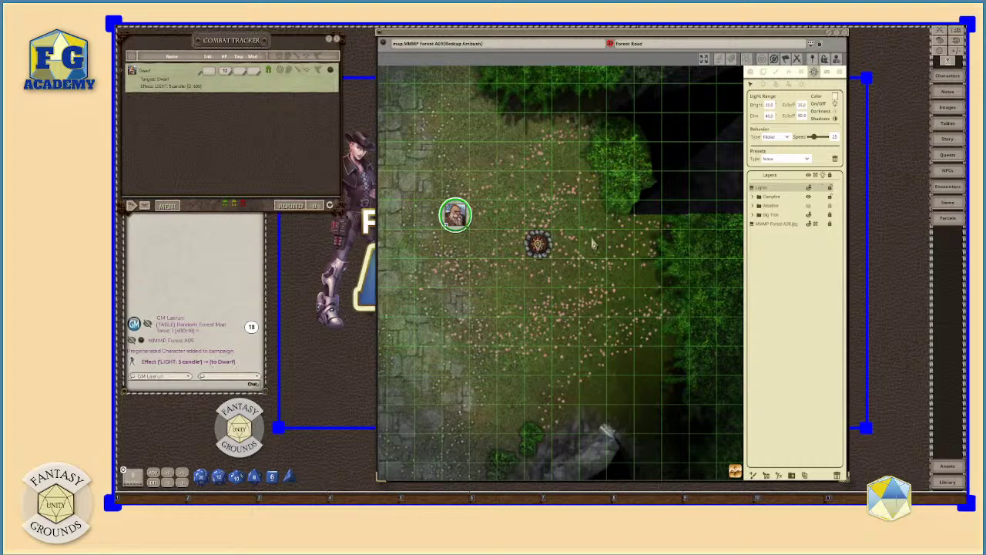
scroll(593, 244, "up", 2)
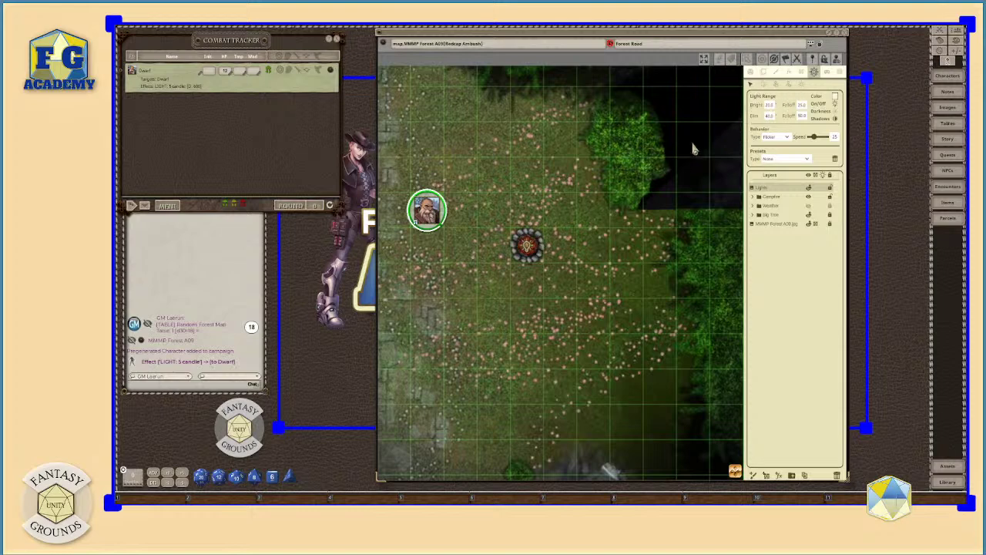
Step: Return to play mode and move the Dwarf token behind the rock ridge on the map's west side
left_click(753, 74)
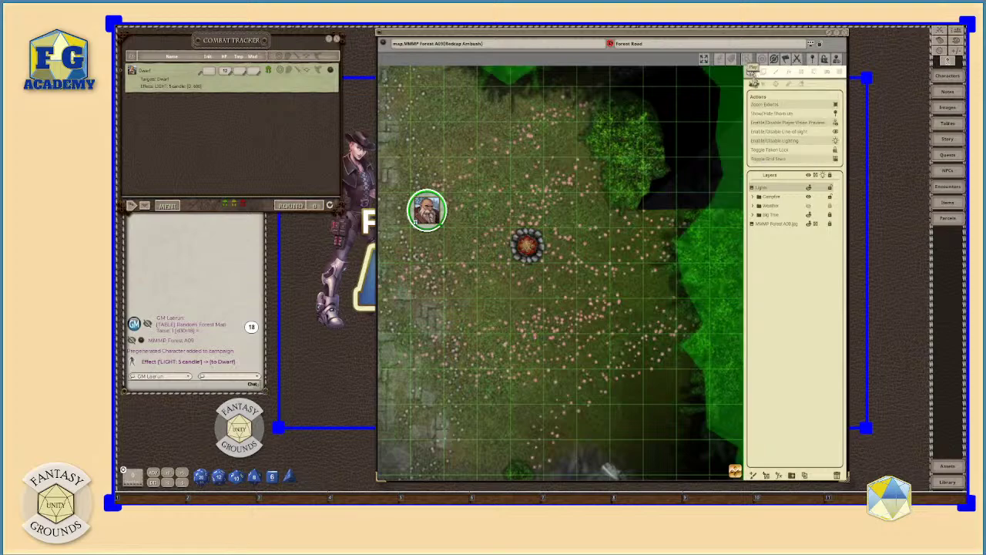
scroll(537, 274, "up", 1)
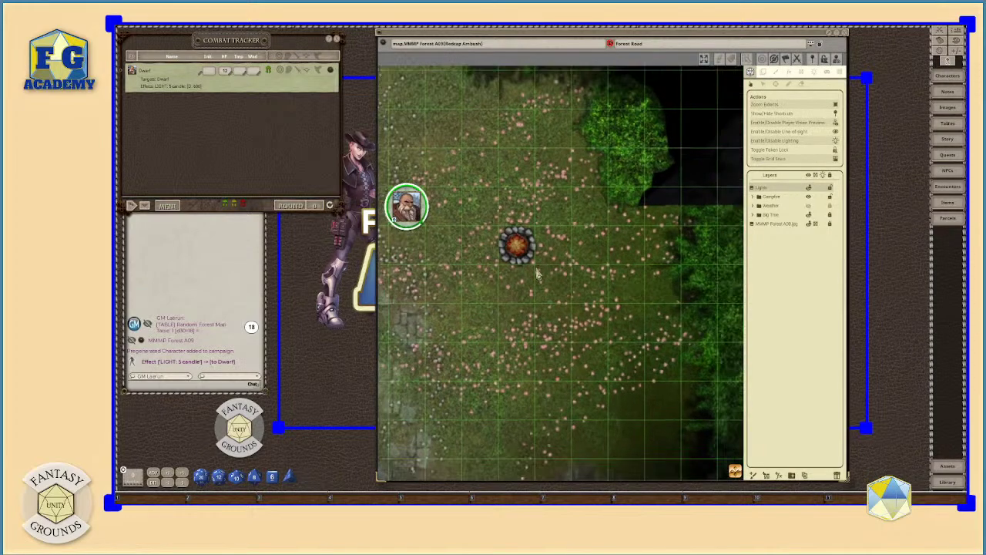
scroll(536, 274, "down", 4)
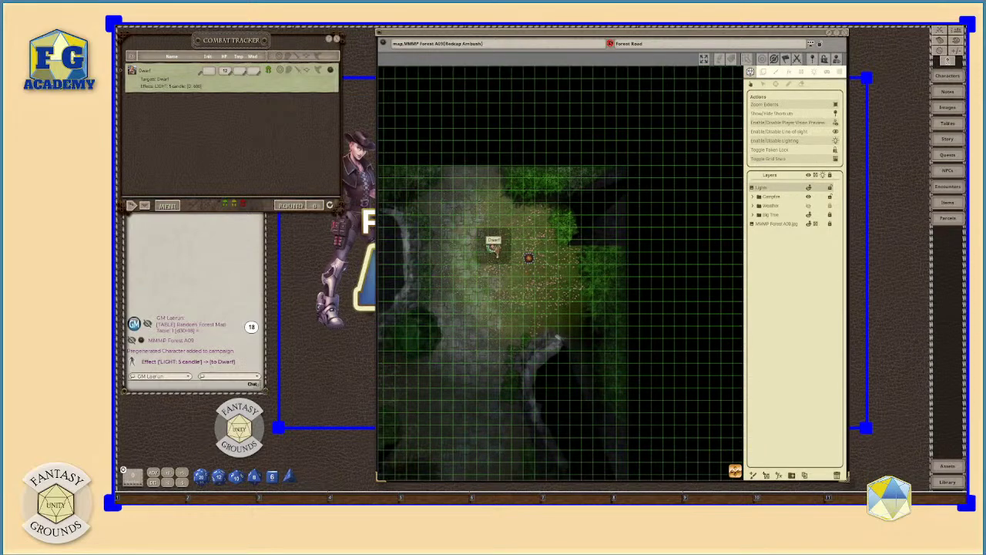
left_click_drag(493, 248, 393, 271)
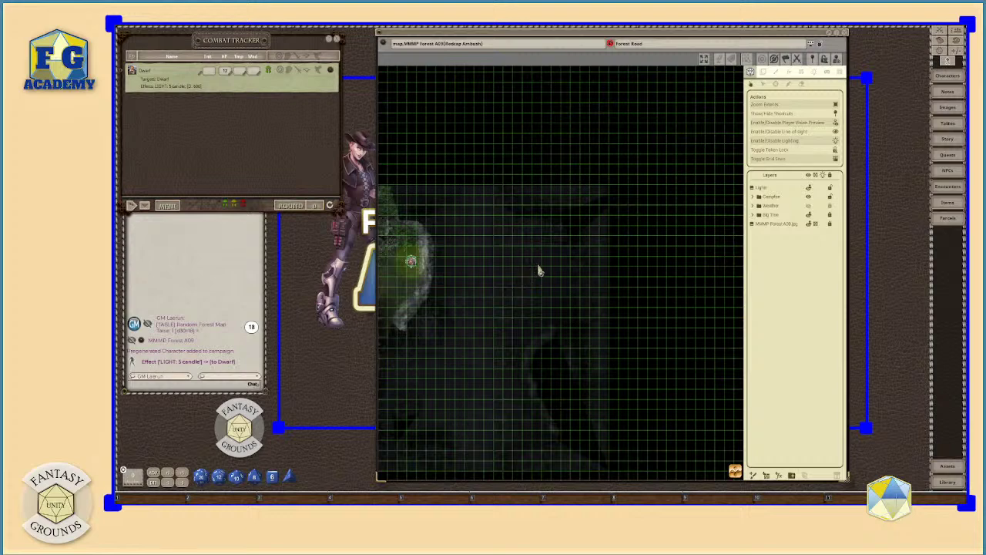
Step: Turn the player vision preview off and on again, and move the Dwarf token to the south end of the road
left_click(837, 125)
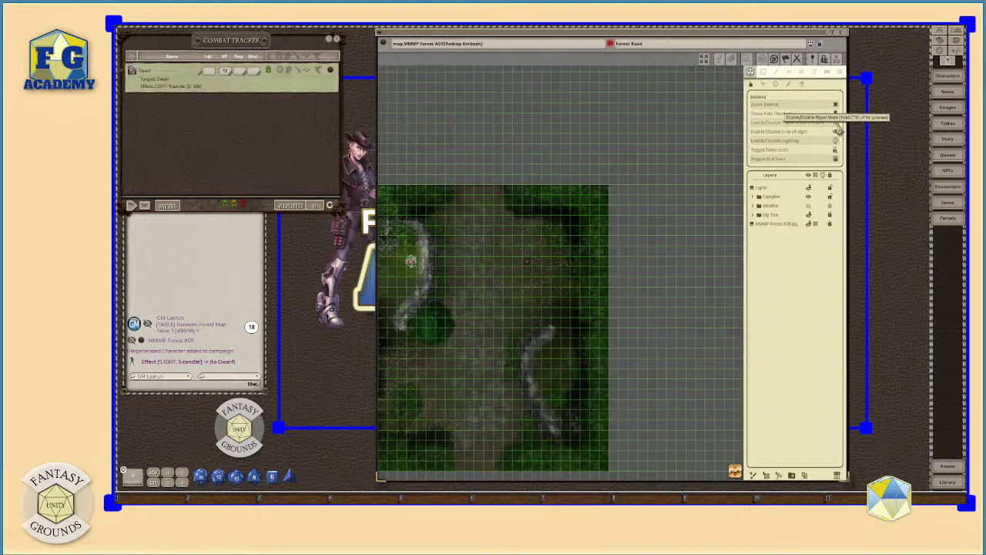
left_click(837, 125)
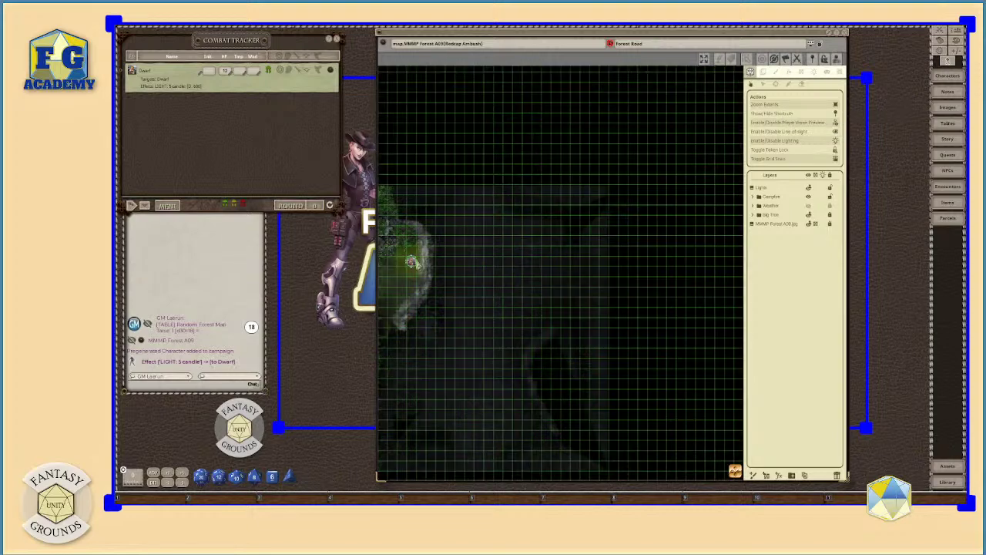
left_click_drag(411, 262, 498, 456)
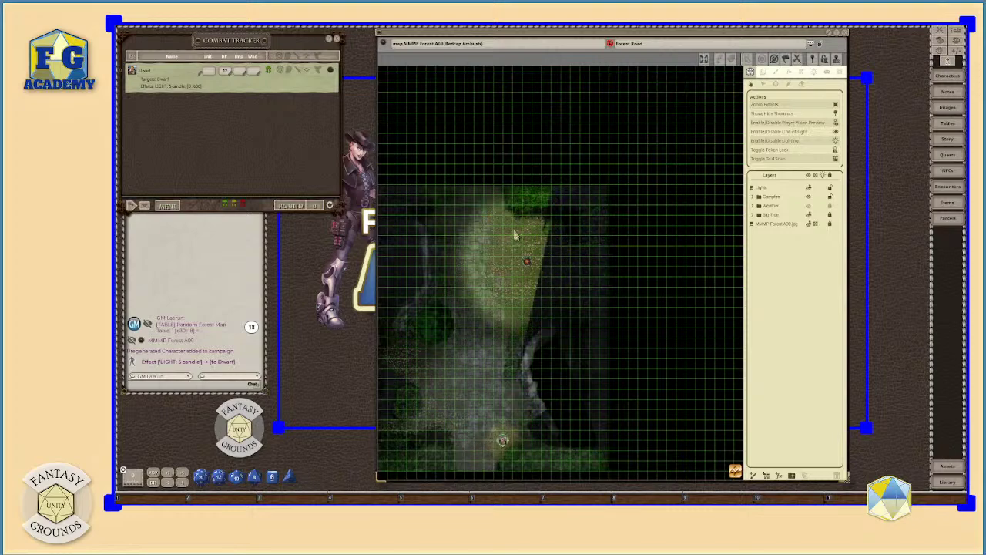
scroll(496, 289, "up", 2)
scroll(496, 288, "up", 2)
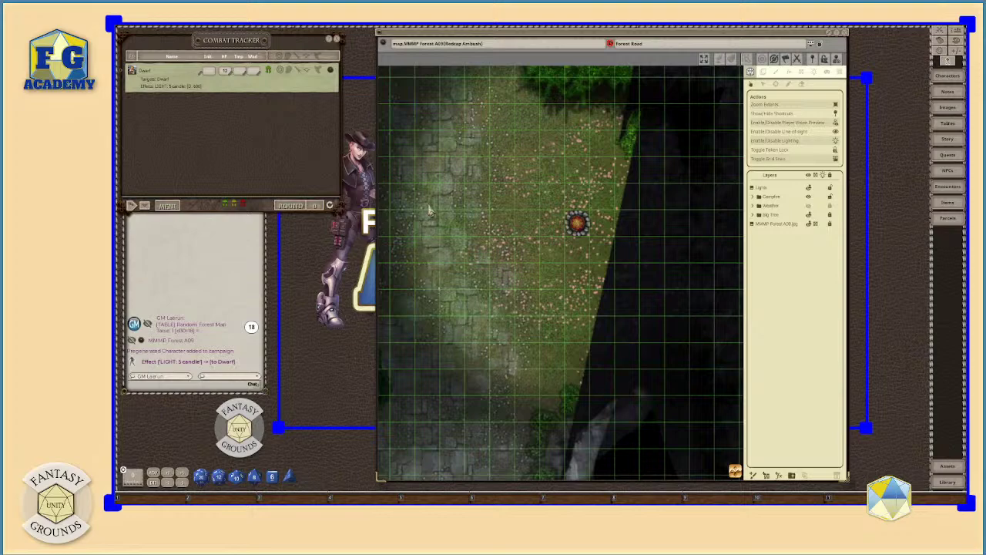
Step: Examine the campfire and its surrounding light on the map from far away and up close
scroll(471, 356, "down", 1)
scroll(480, 404, "down", 1)
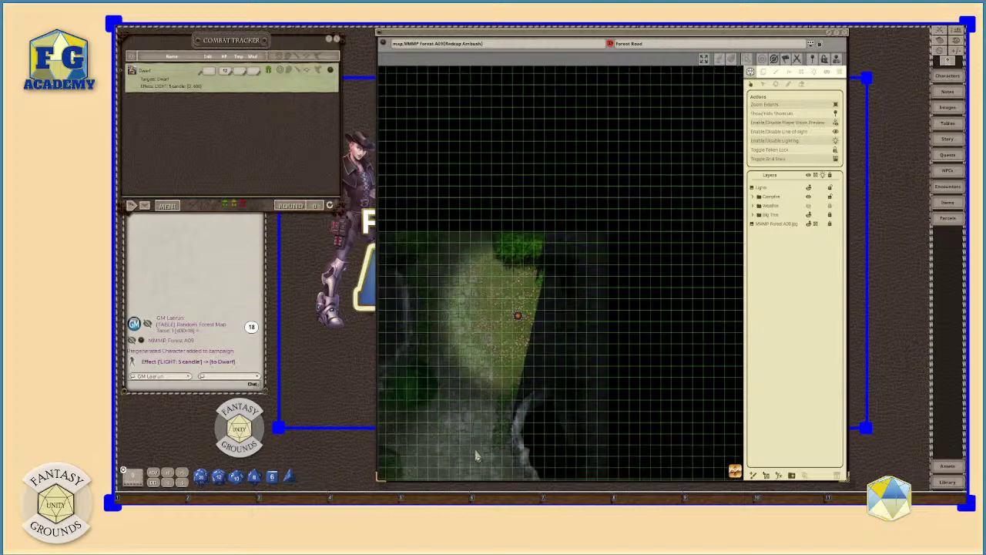
scroll(478, 431, "up", 1)
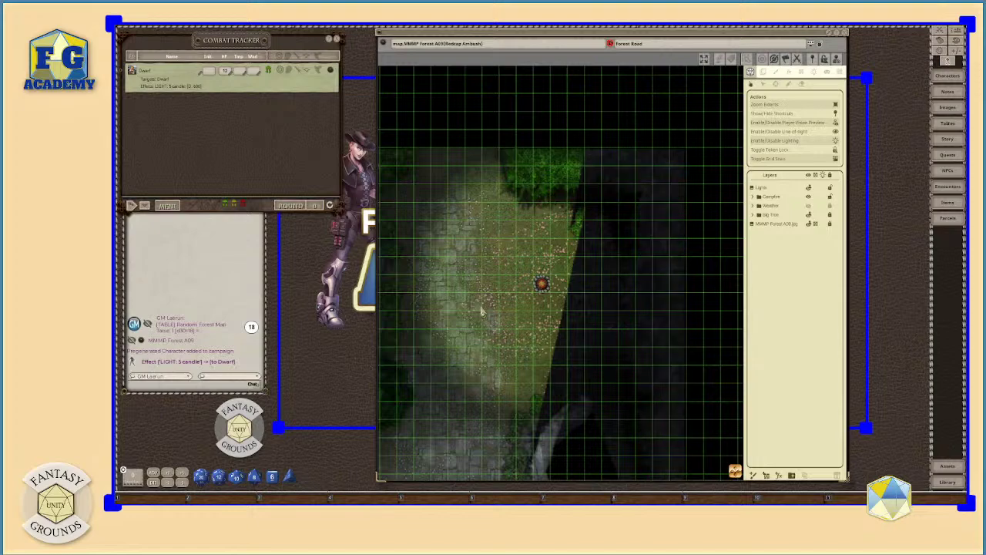
scroll(533, 348, "up", 3)
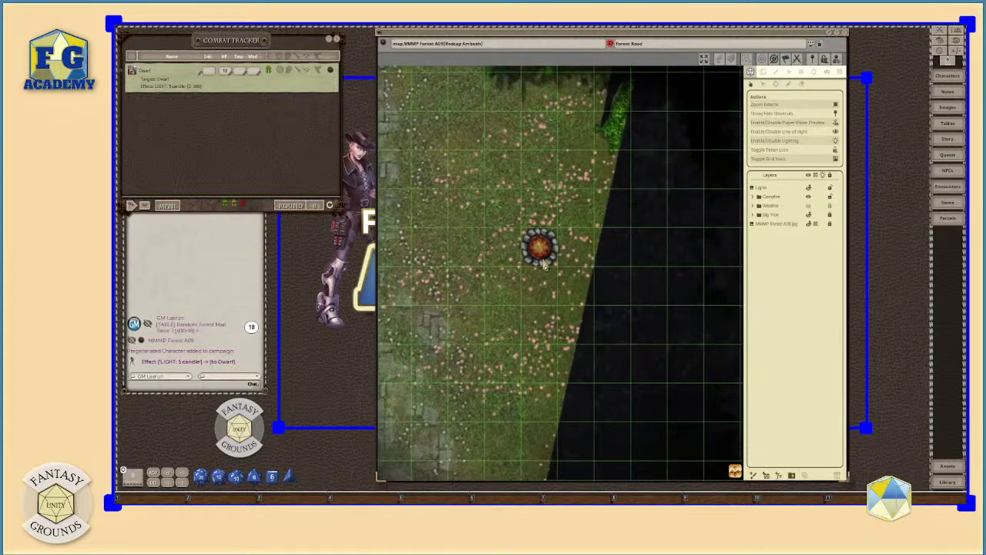
scroll(545, 277, "down", 1)
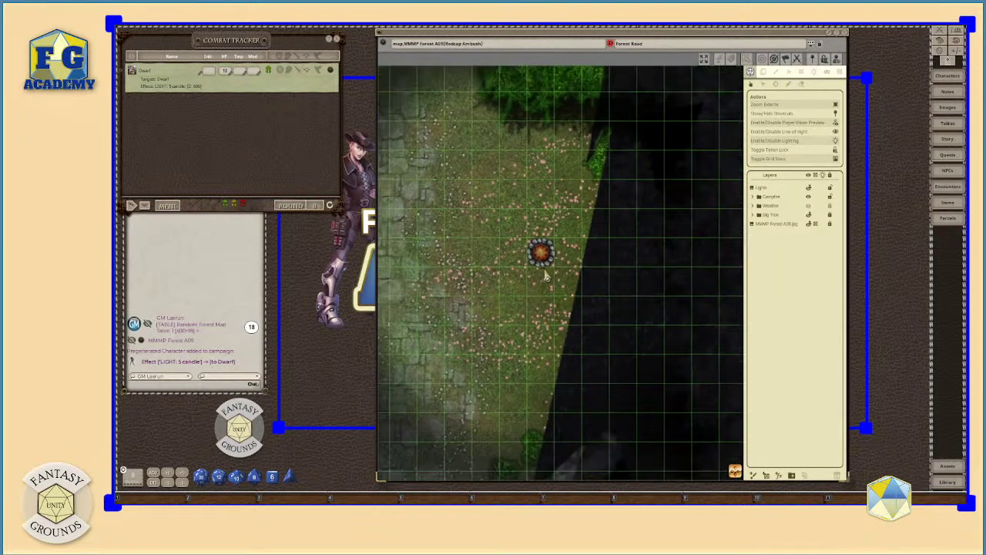
scroll(548, 260, "up", 5)
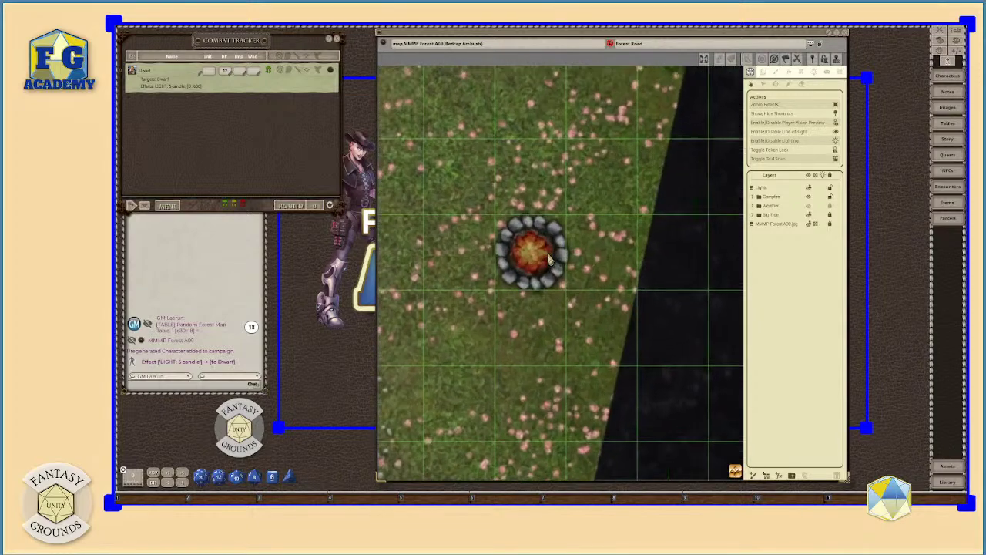
scroll(548, 260, "up", 2)
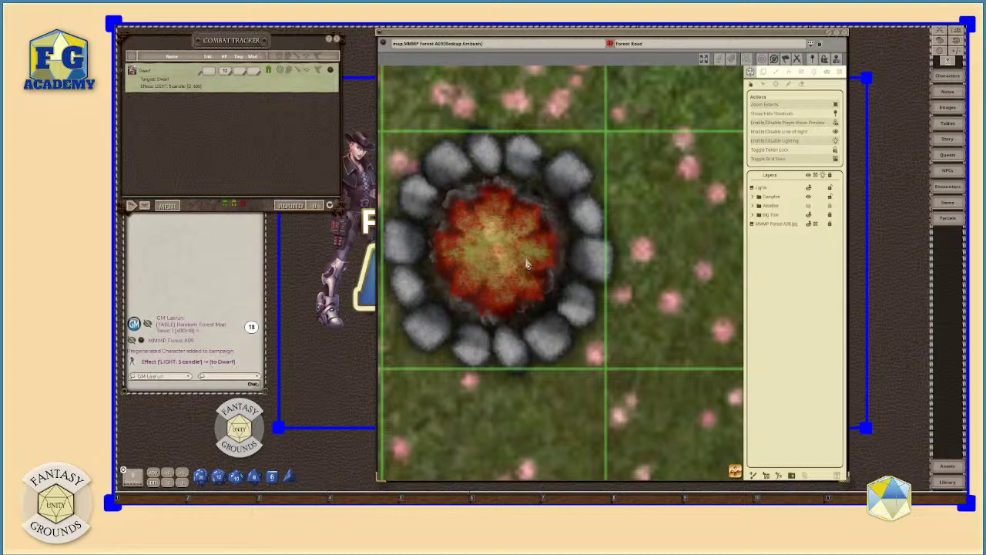
scroll(528, 267, "down", 1)
scroll(528, 268, "down", 2)
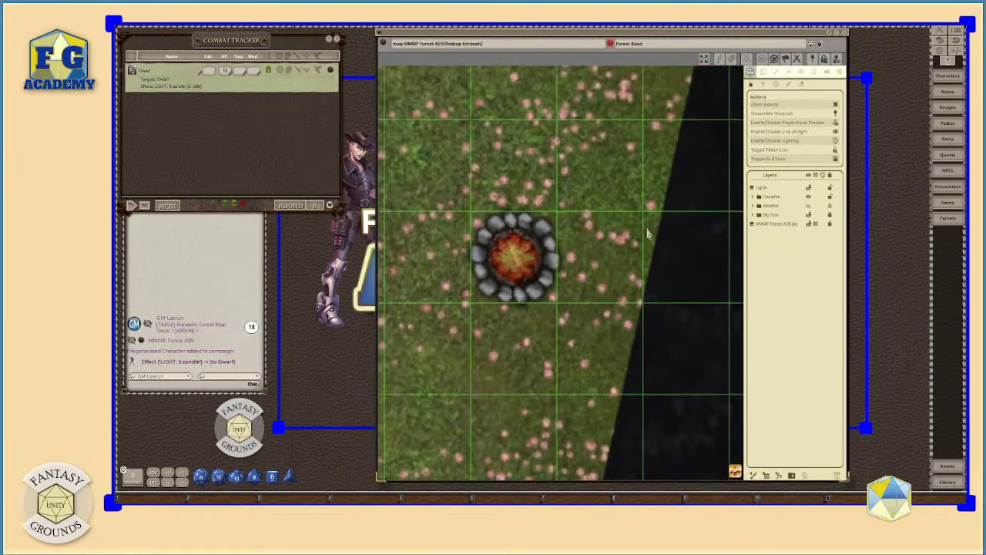
Step: Add a new FX layer and place it inside the Campfire folder, directly below the Lights layer and above the fireball image
left_click(753, 197)
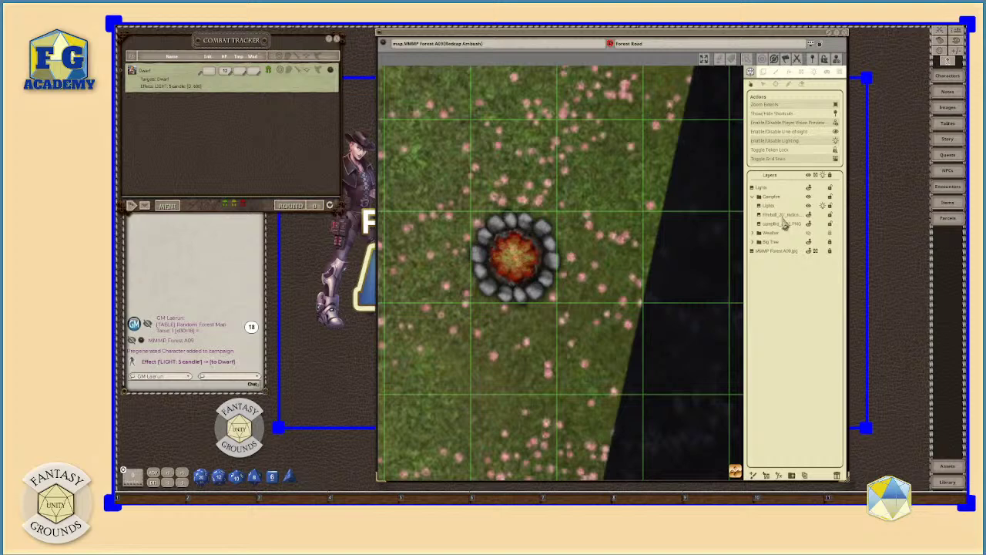
left_click(783, 216)
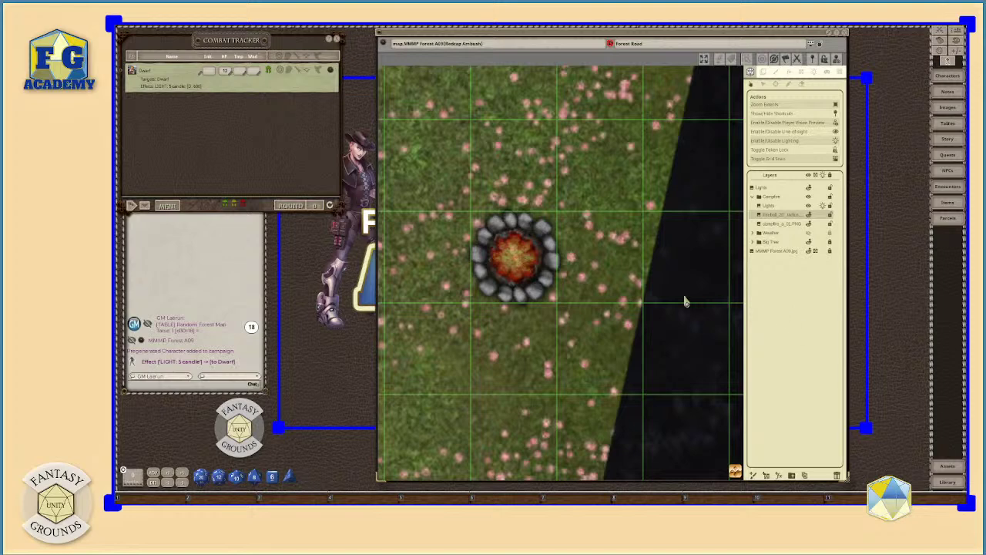
left_click(781, 475)
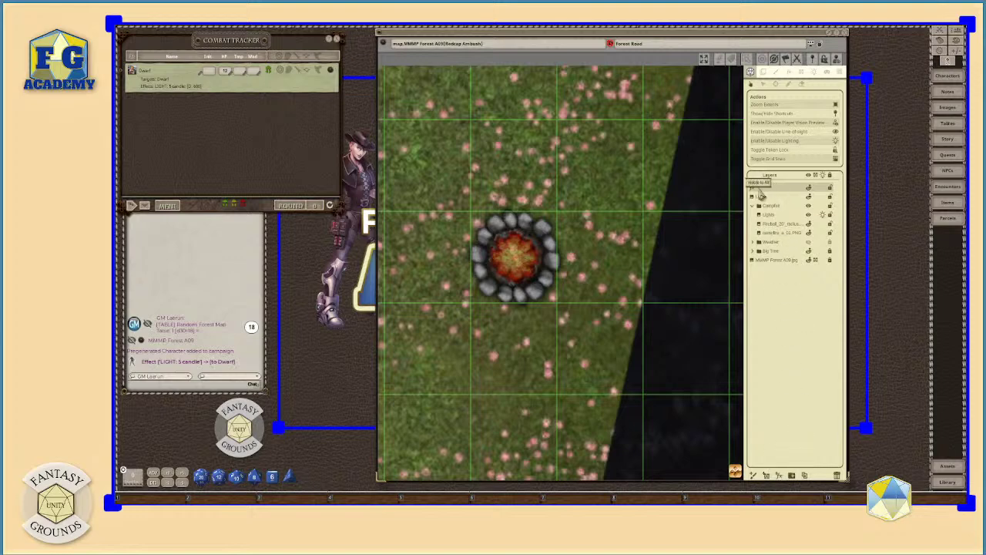
left_click_drag(755, 189, 775, 221)
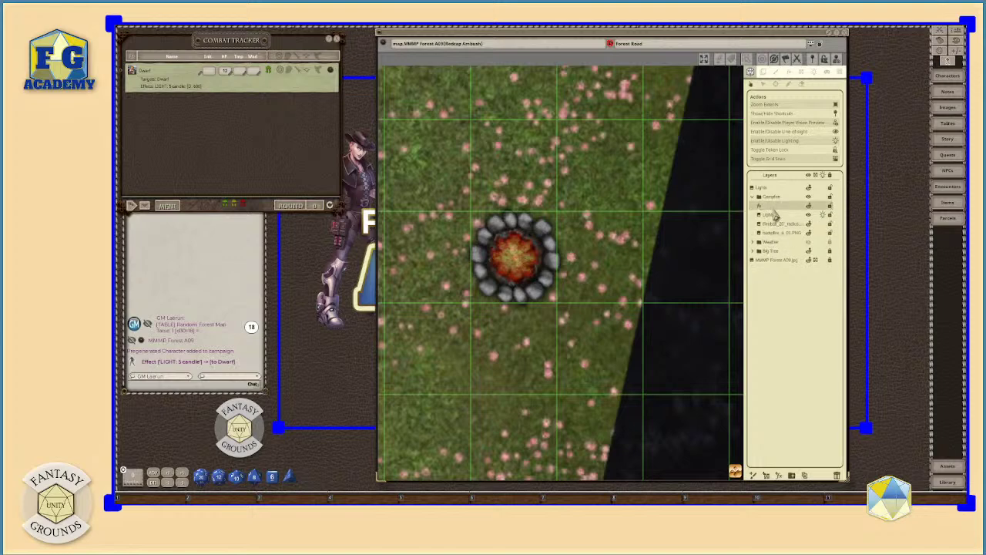
left_click_drag(773, 215, 773, 220)
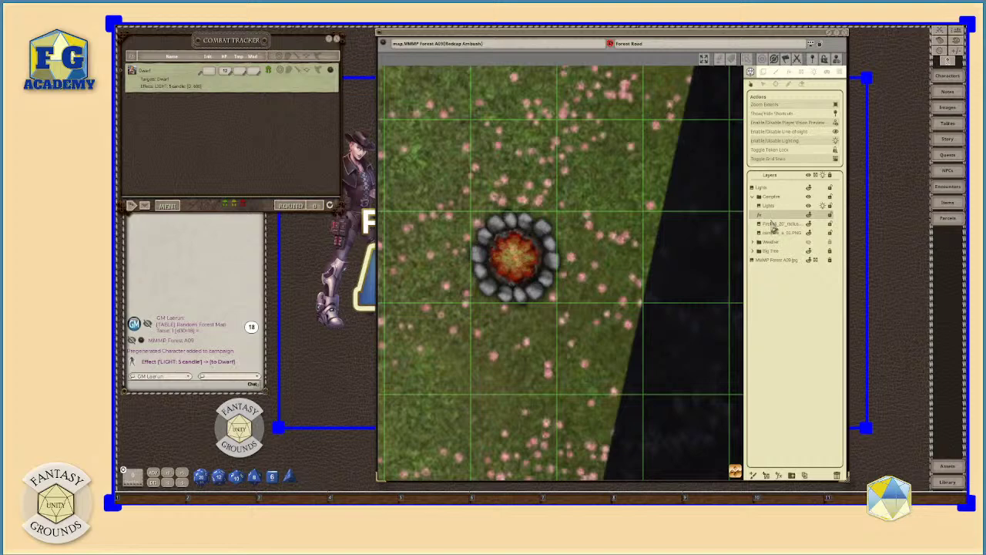
Step: Set the FX type of the new layer in the Campfire folder to Water
left_click(769, 223)
left_click(764, 216)
left_click(788, 72)
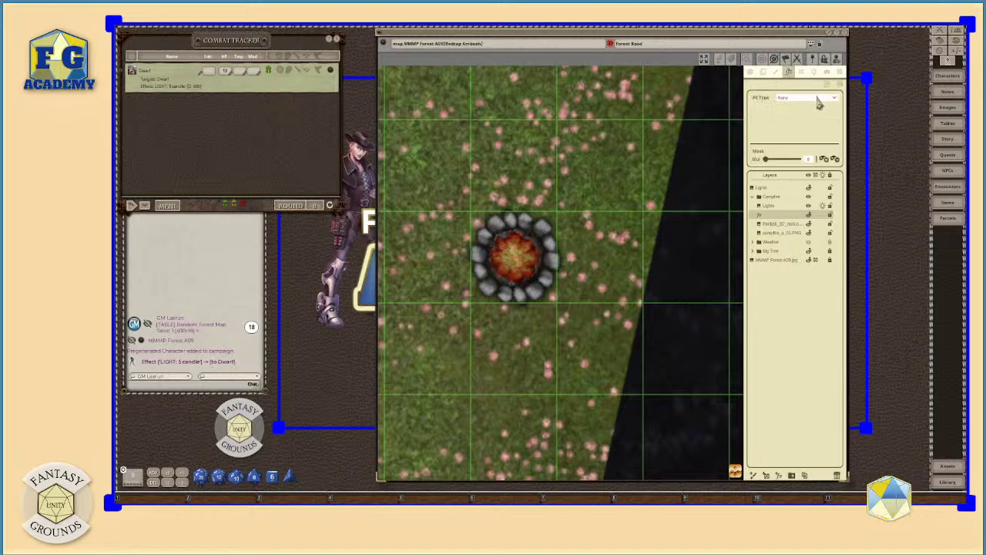
left_click(818, 99)
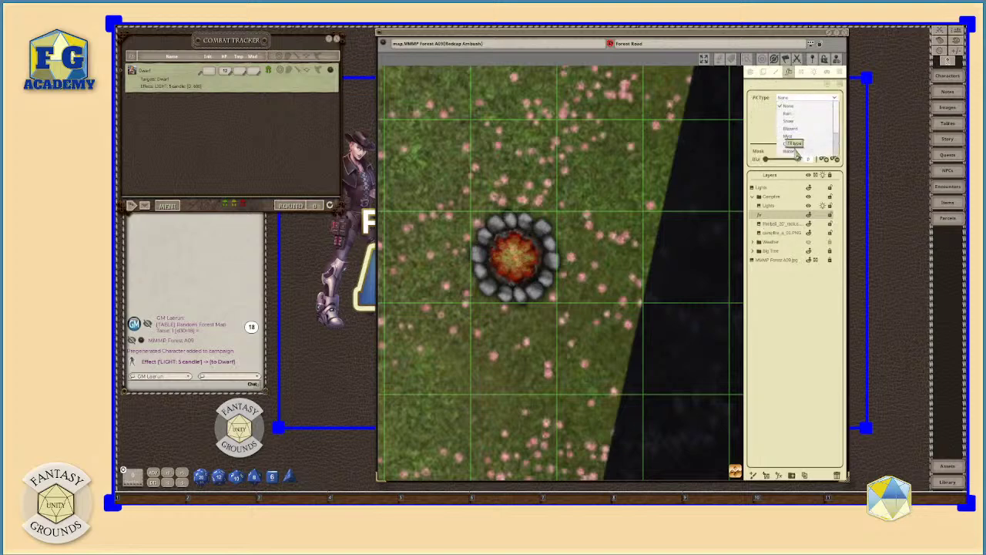
left_click(794, 144)
scroll(690, 233, "down", 5)
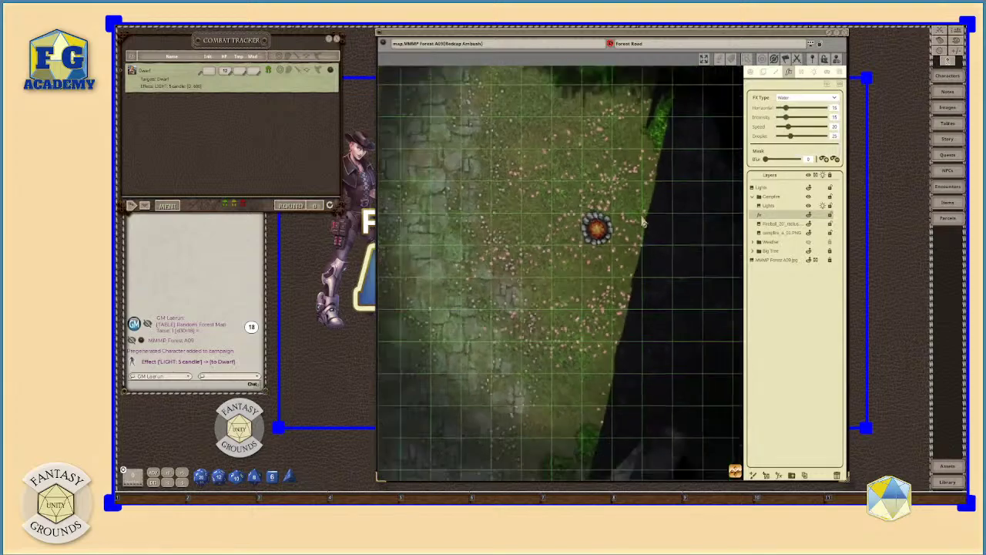
scroll(689, 233, "down", 3)
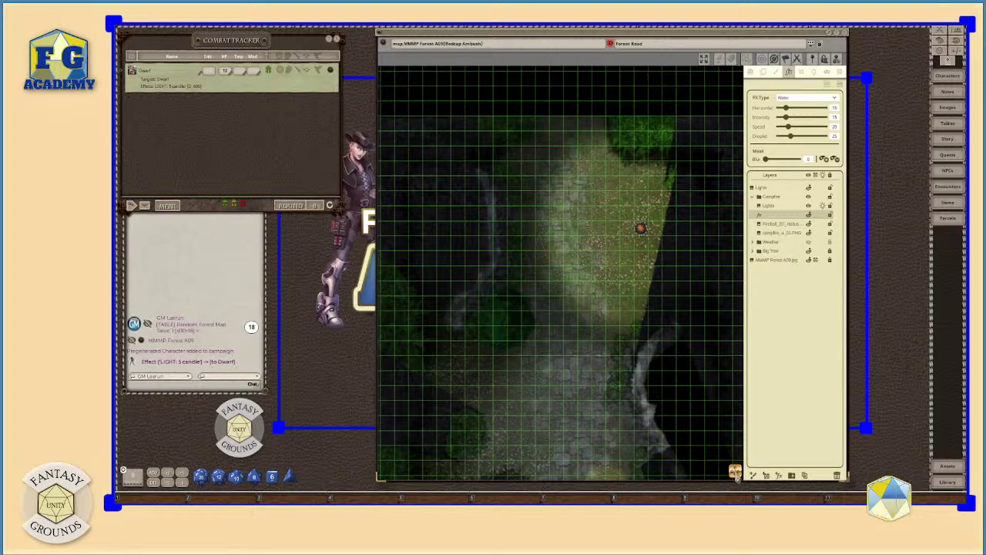
left_click_drag(774, 468, 751, 472)
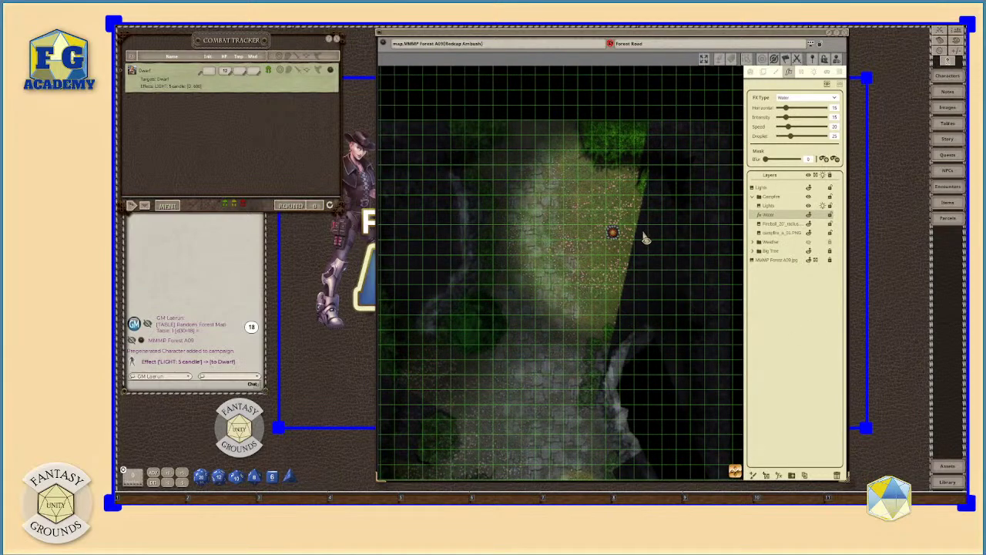
Step: Paint the Water effect's mask over the flames inside the campfire's stone ring
scroll(647, 240, "up", 5)
scroll(643, 249, "up", 5)
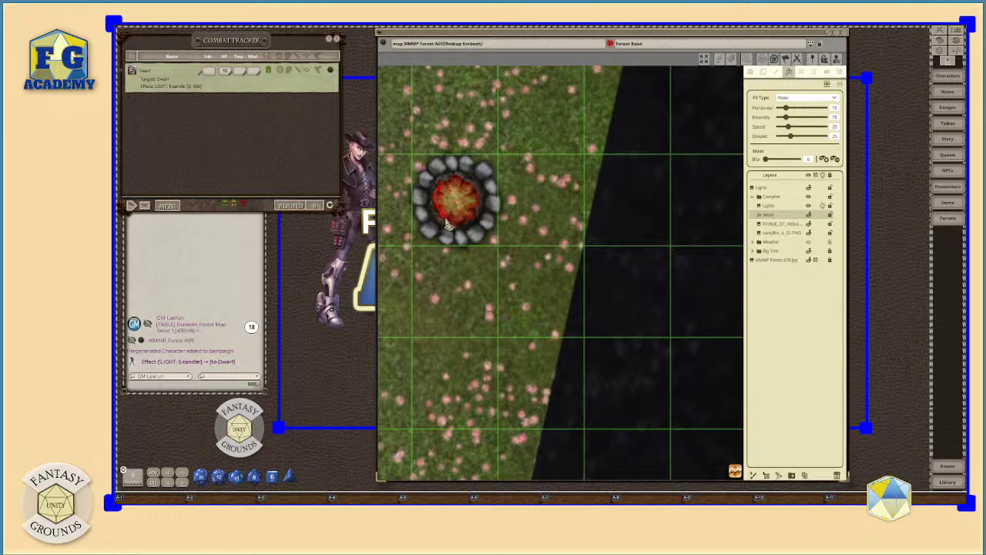
left_click_drag(453, 222, 477, 204)
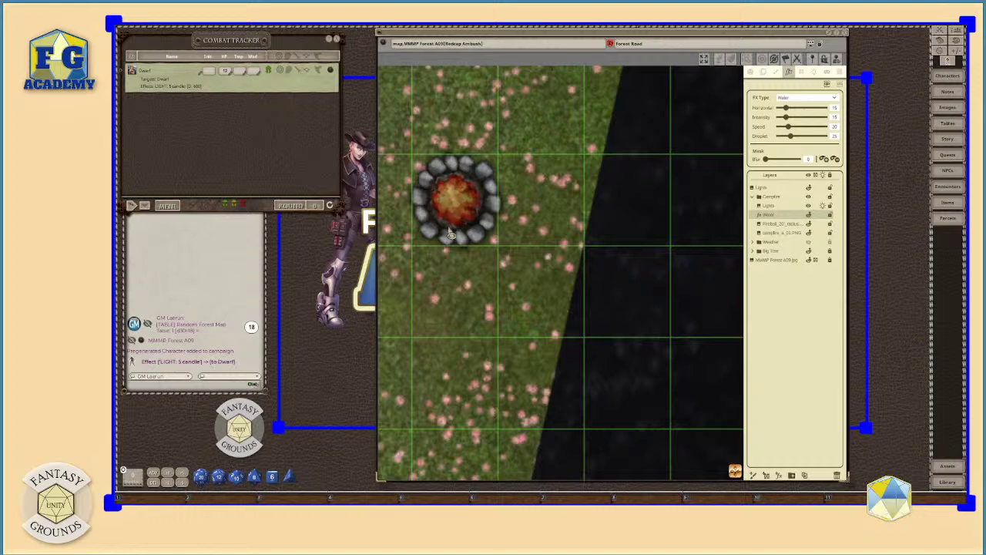
scroll(454, 223, "up", 3)
scroll(471, 229, "up", 2)
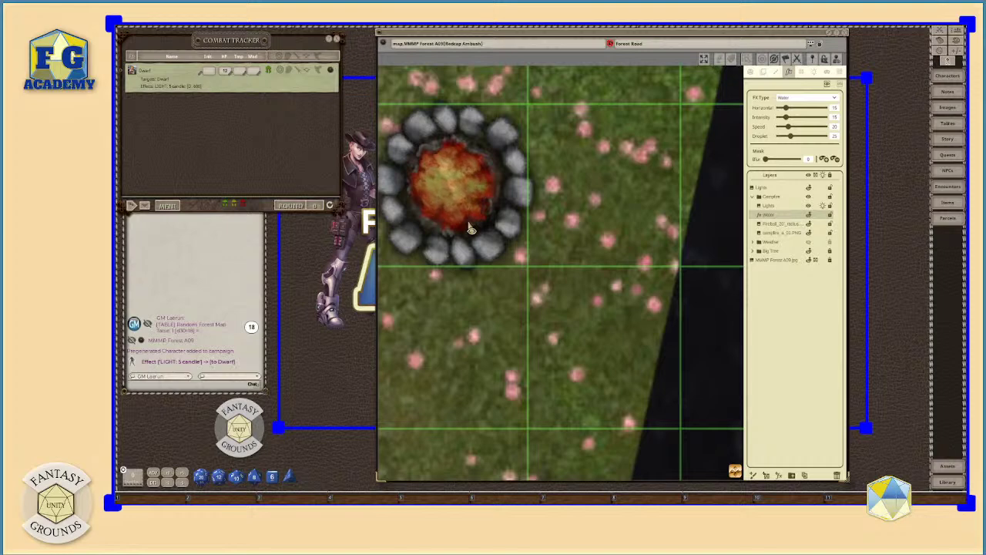
scroll(467, 209, "down", 1)
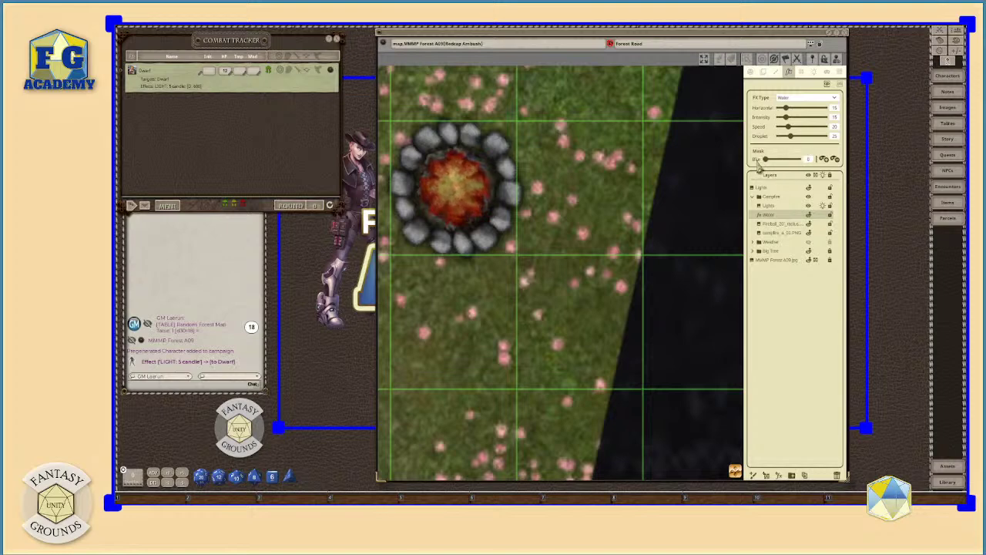
Step: Set the mask blur to 68 and lower the Water effect's Horizontal to 3, Intensity to 5 and Droplet to 4, also reducing Speed
left_click_drag(765, 159, 794, 164)
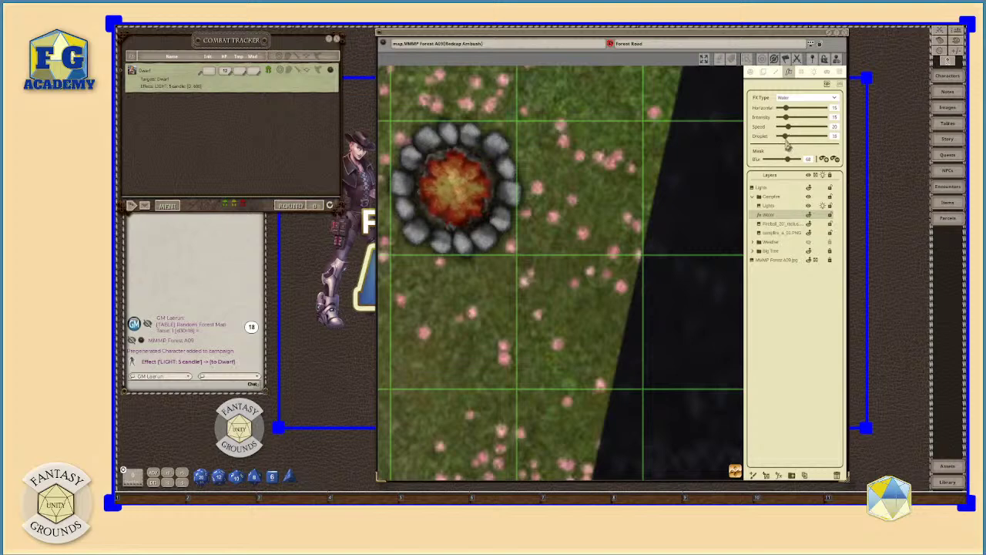
left_click_drag(789, 132, 784, 134)
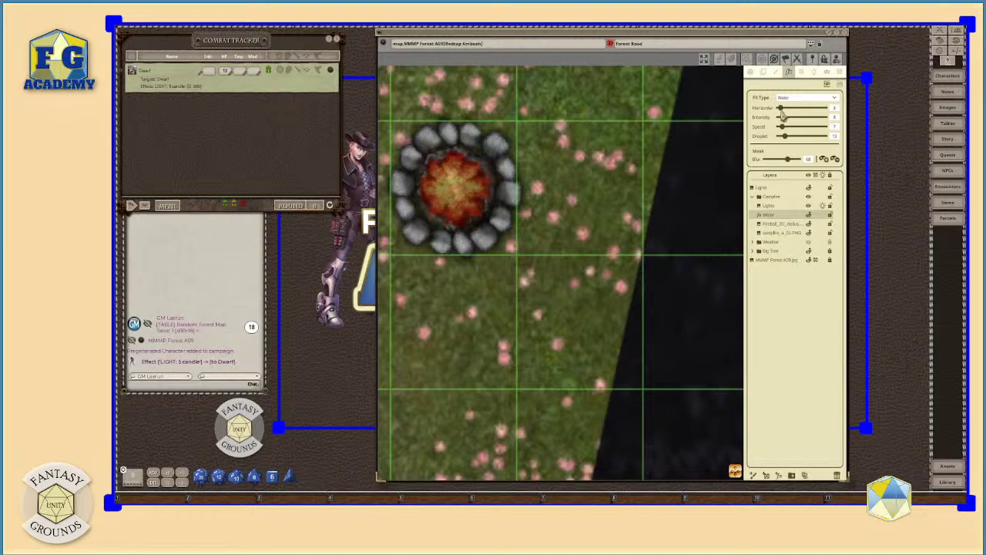
scroll(526, 237, "down", 1)
scroll(525, 238, "down", 2)
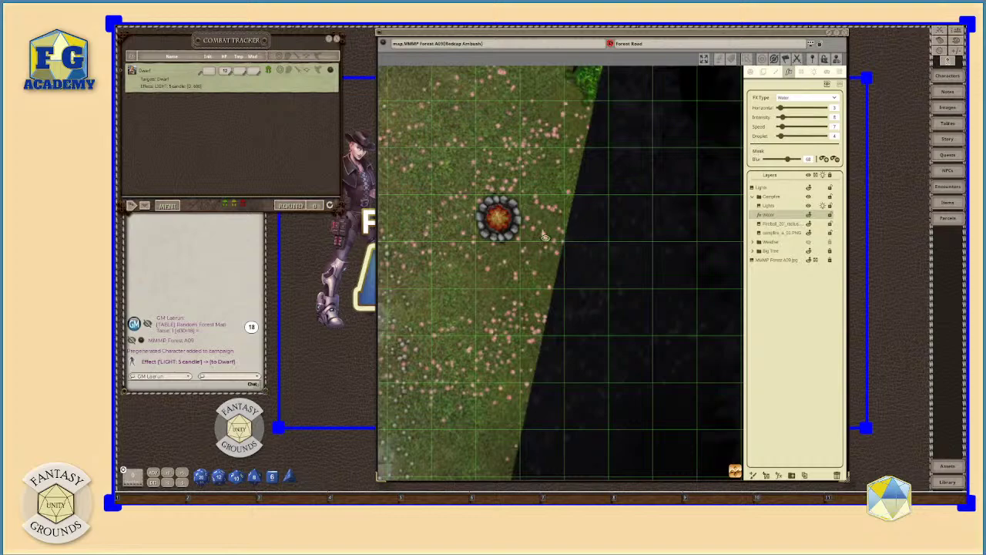
scroll(504, 239, "up", 2)
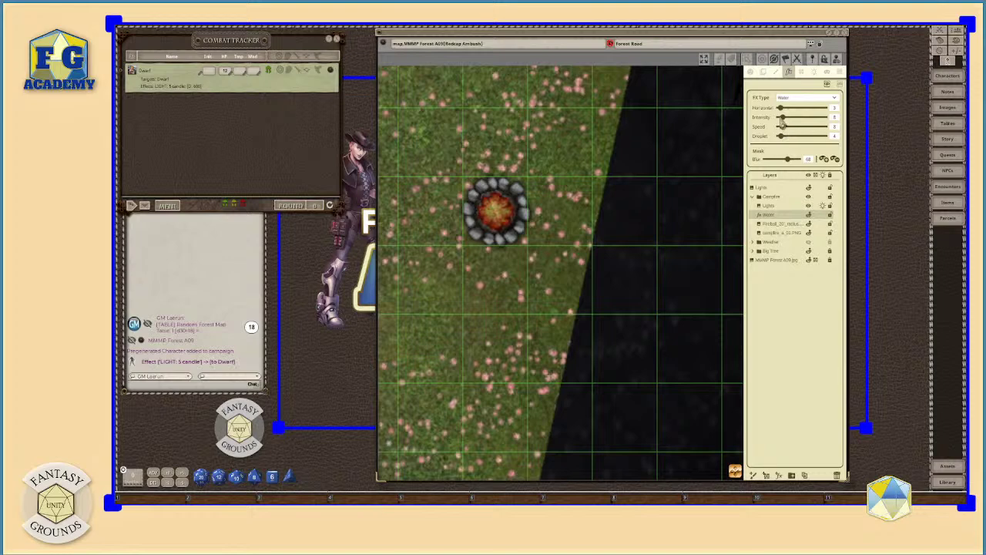
mouse_move(782, 121)
left_mouse_down()
mouse_move(821, 122)
mouse_move(784, 129)
left_mouse_up()
scroll(500, 228, "up", 3)
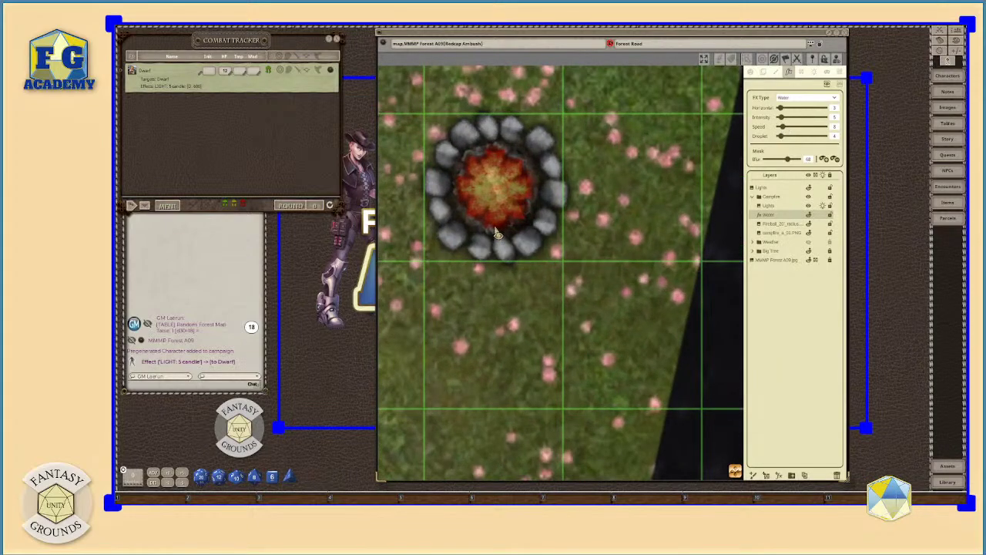
scroll(498, 232, "down", 5)
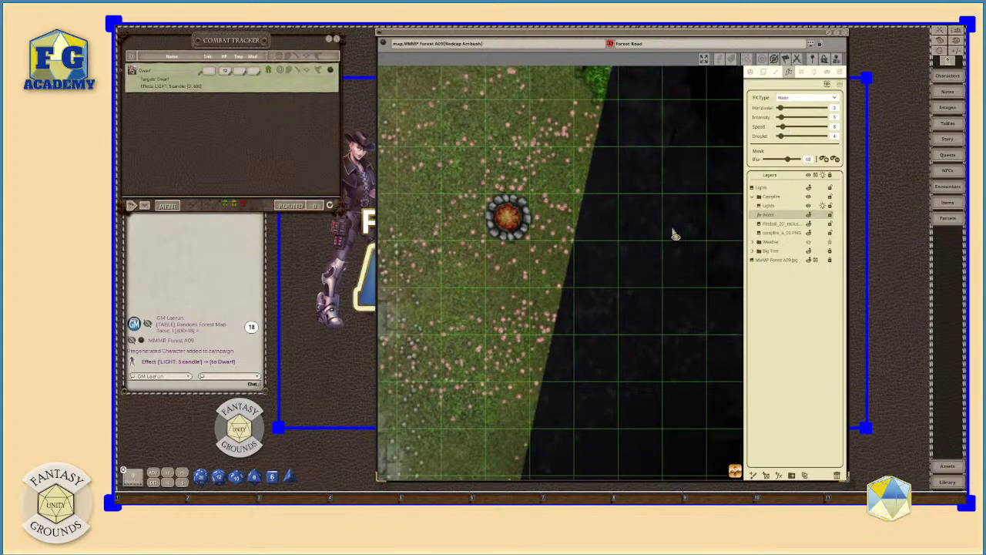
Step: Collapse the Campfire folder and check the animated campfire on the map from several distances
left_click(753, 197)
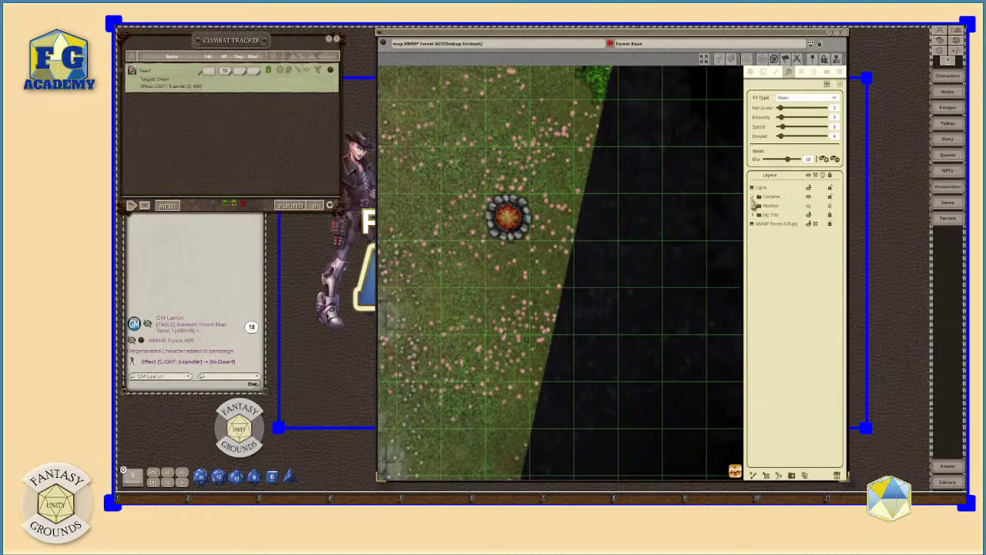
scroll(512, 231, "down", 5)
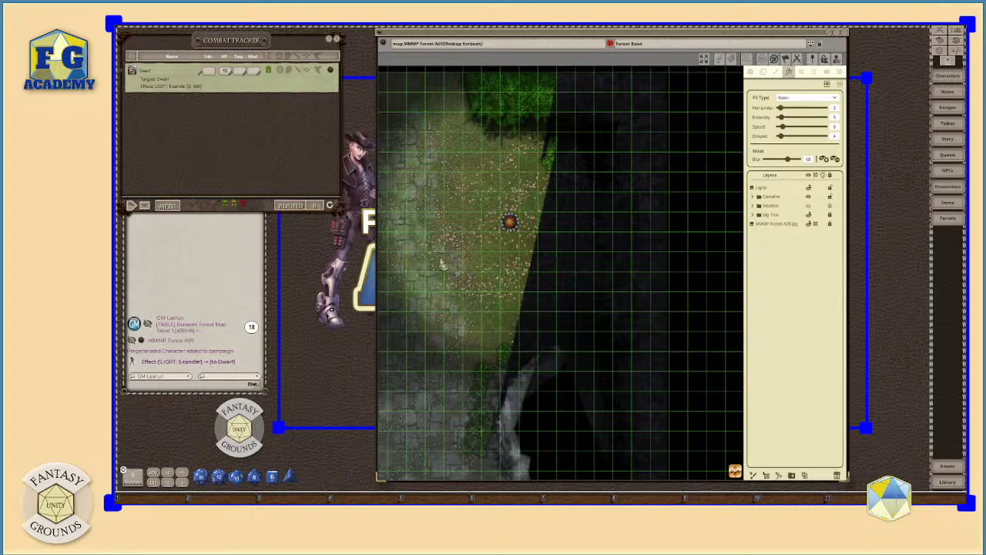
scroll(496, 256, "up", 5)
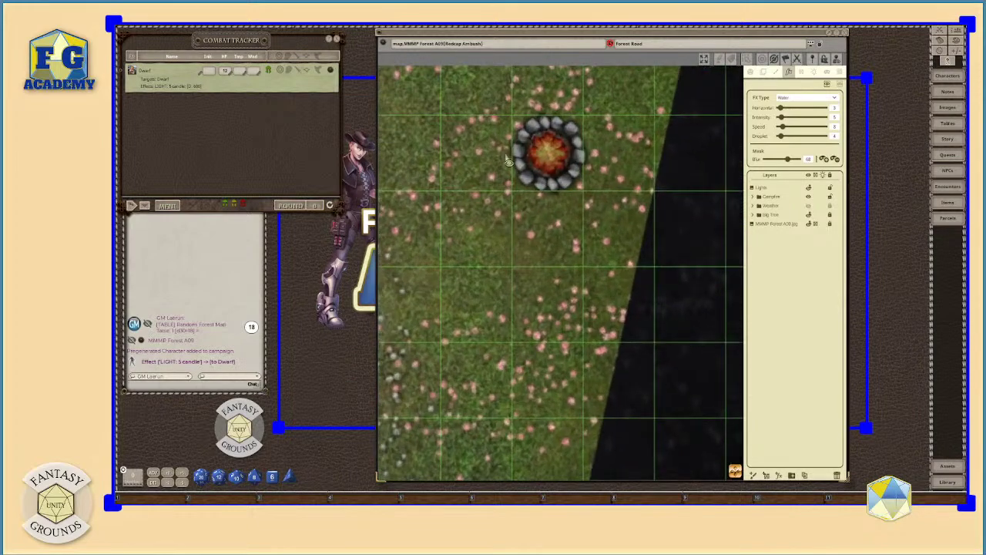
scroll(522, 185, "down", 5)
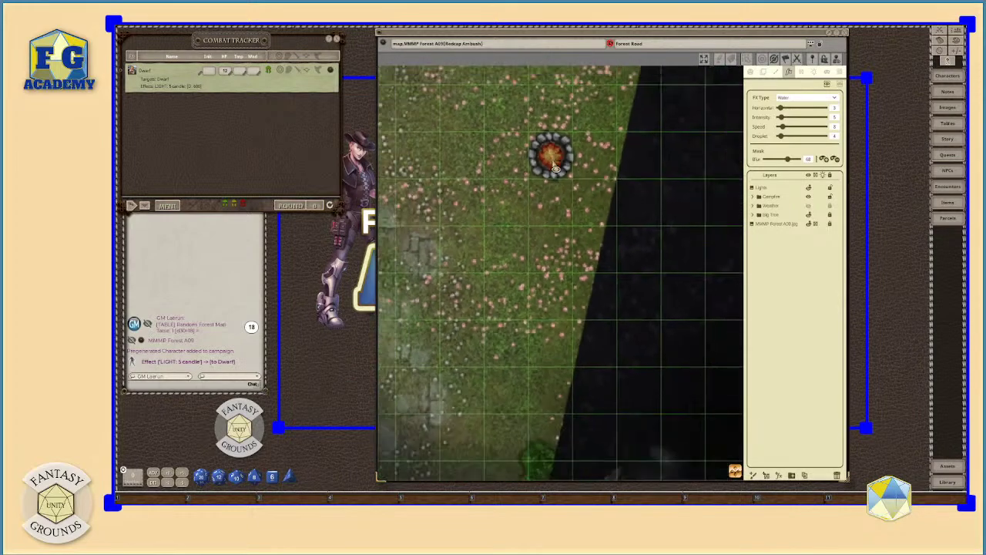
scroll(537, 197, "down", 5)
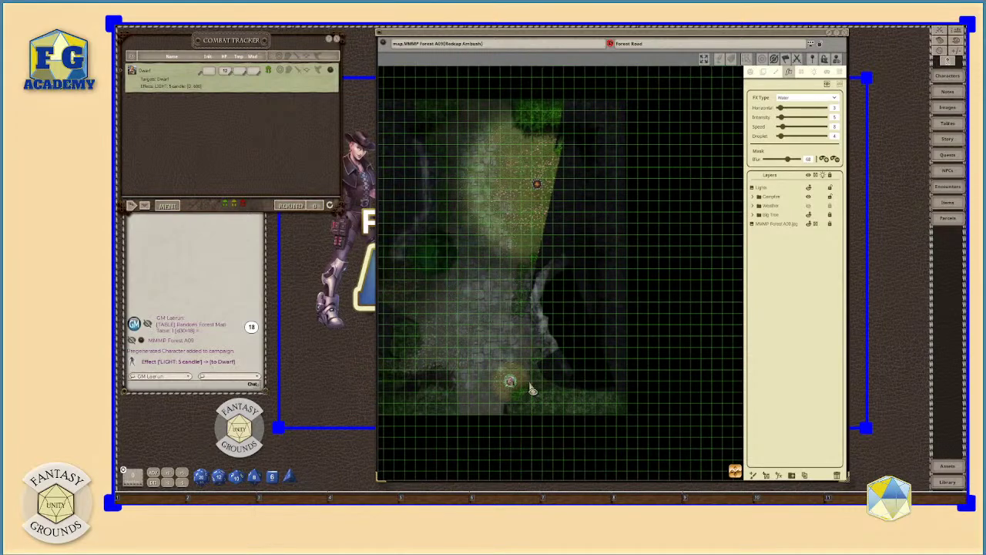
Step: Return to play mode and move the Dwarf token from the road's south end to just west of the campfire
left_click(751, 71)
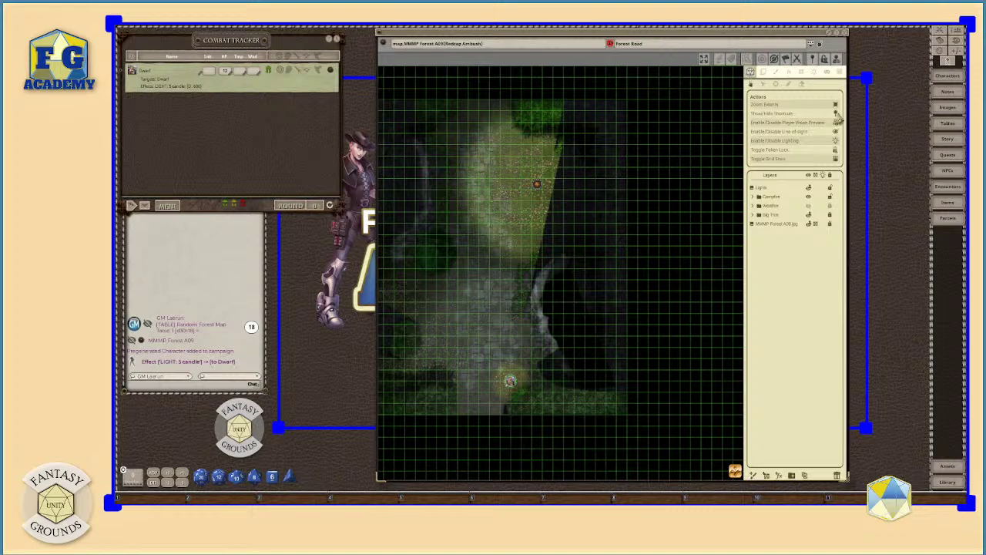
left_click_drag(511, 380, 515, 185)
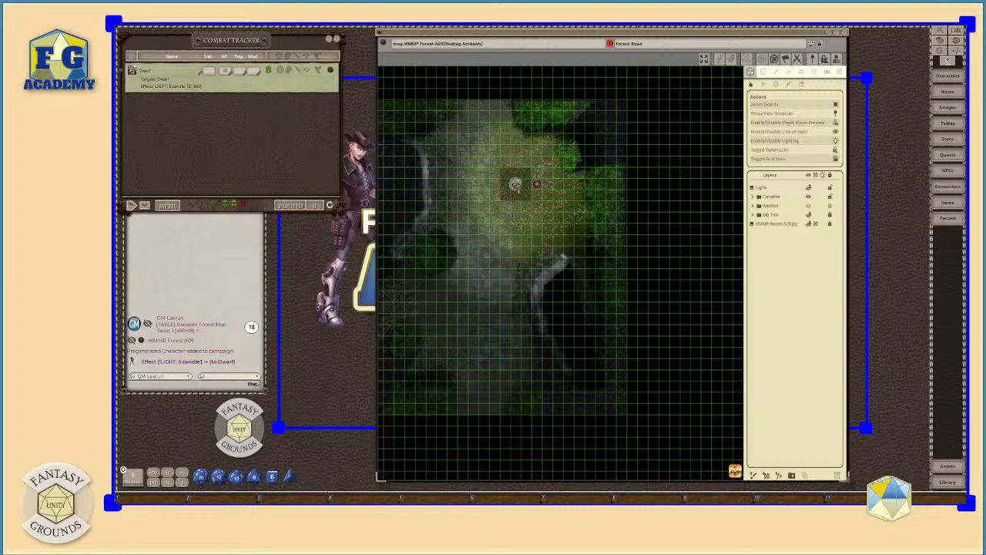
scroll(519, 217, "up", 6)
scroll(492, 222, "down", 7)
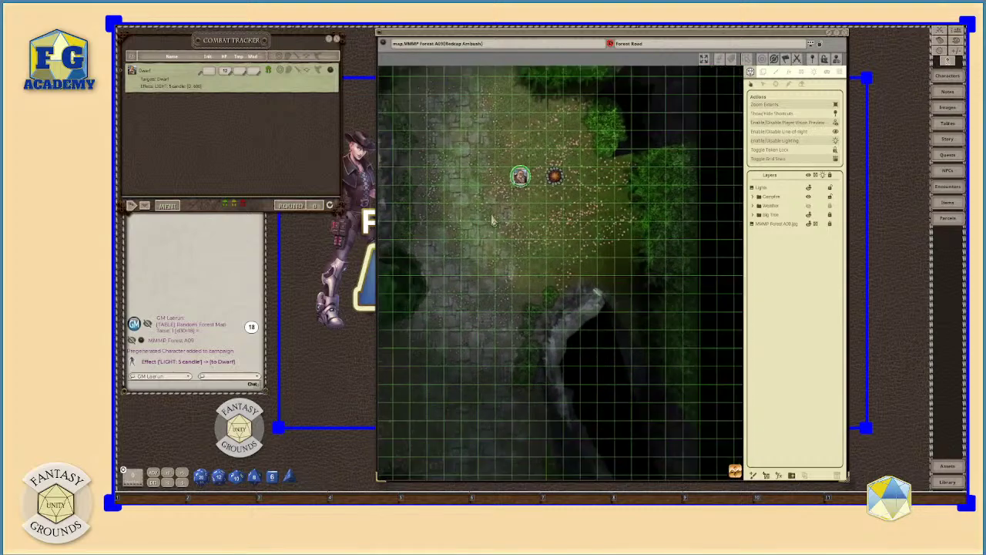
Step: Delete the extra Lights layer above the Campfire folder
scroll(492, 222, "down", 2)
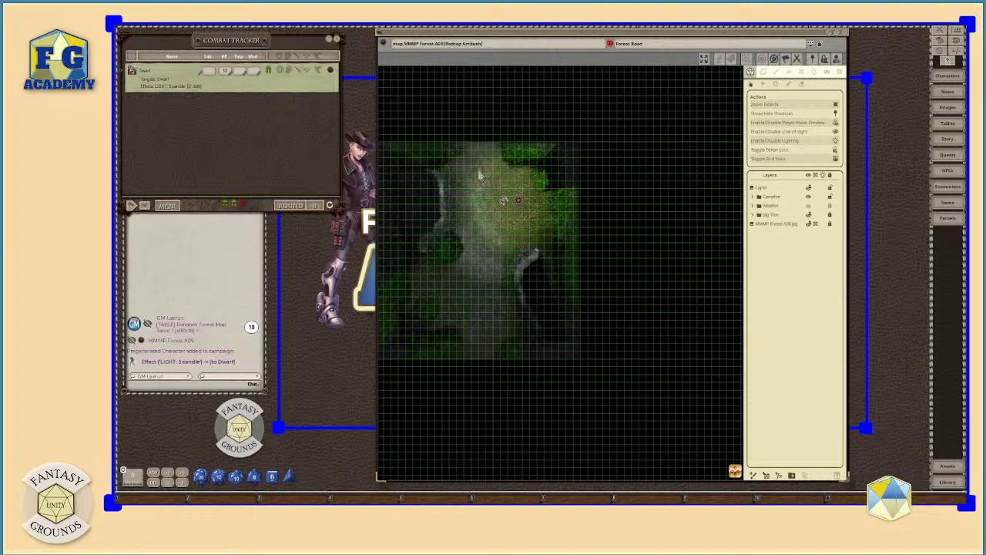
scroll(505, 220, "up", 3)
scroll(503, 212, "down", 2)
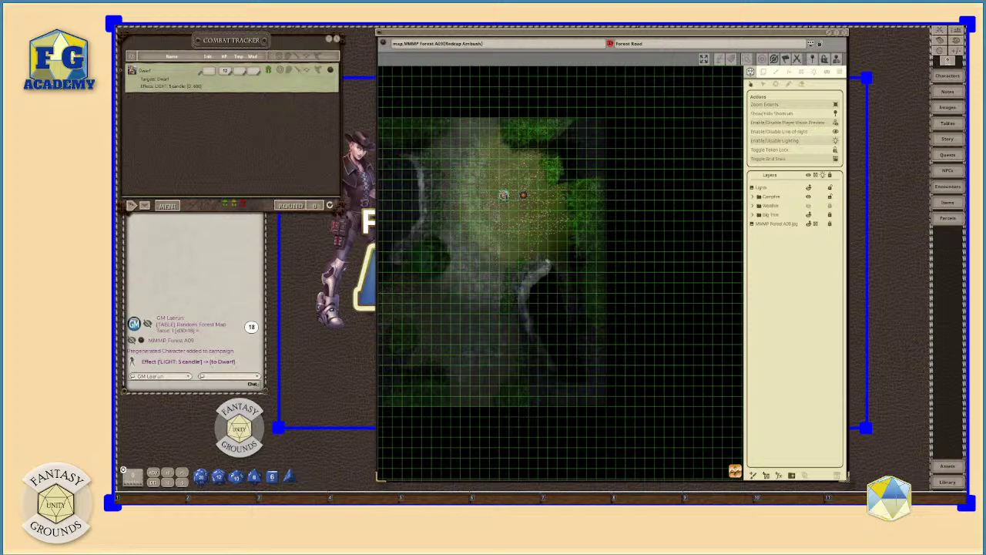
left_click(759, 189)
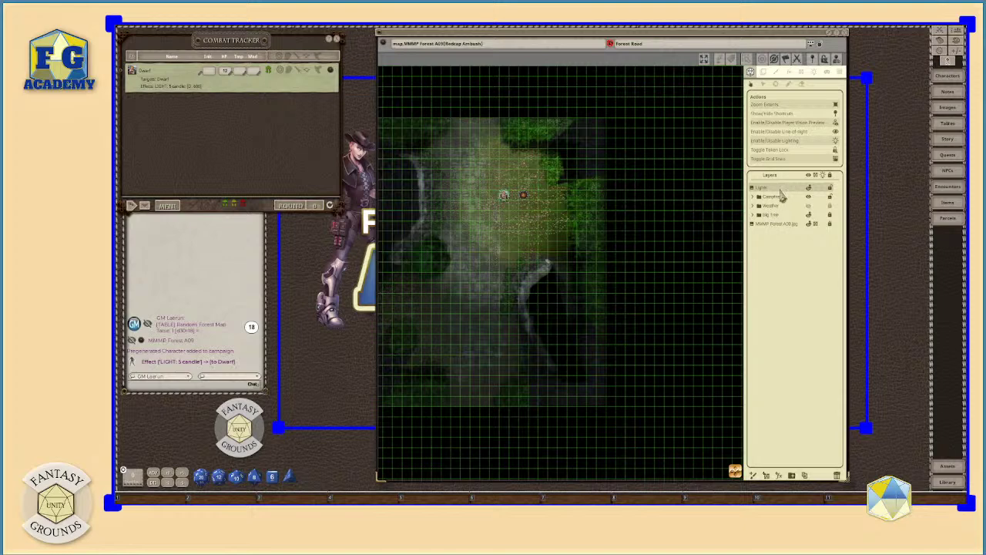
key("Delete")
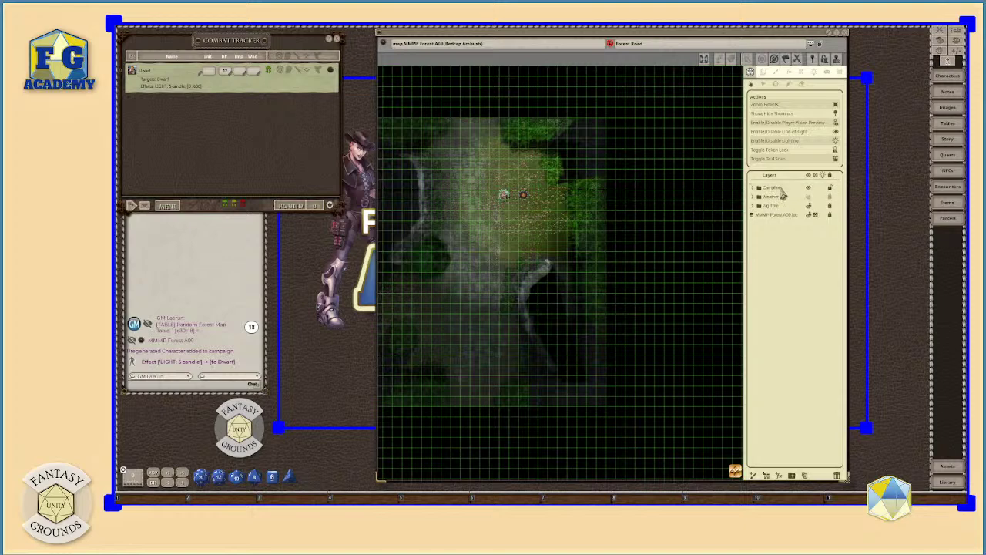
Step: Check the layers inside the Campfire folder, collapse it, and turn on the Weather folder's visibility
left_click(754, 187)
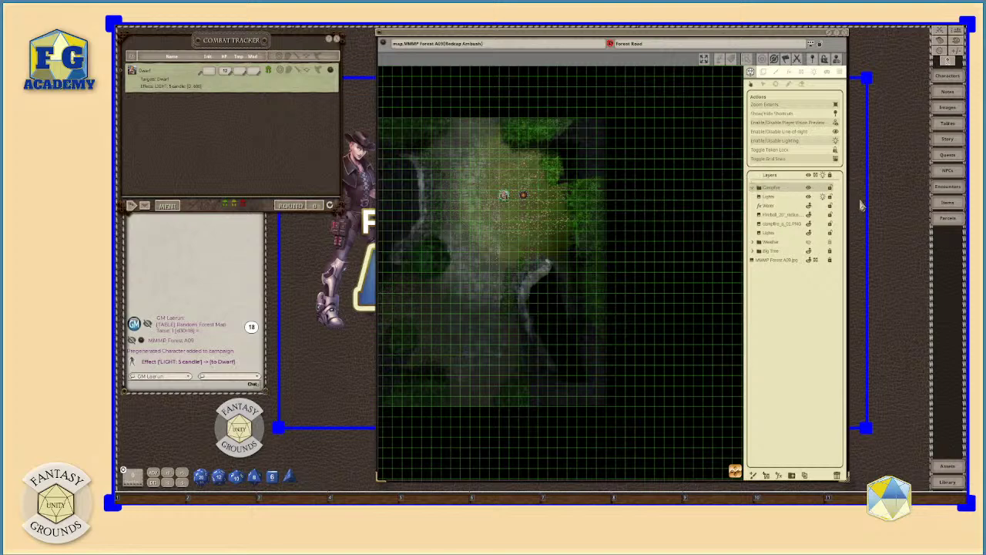
left_click(752, 187)
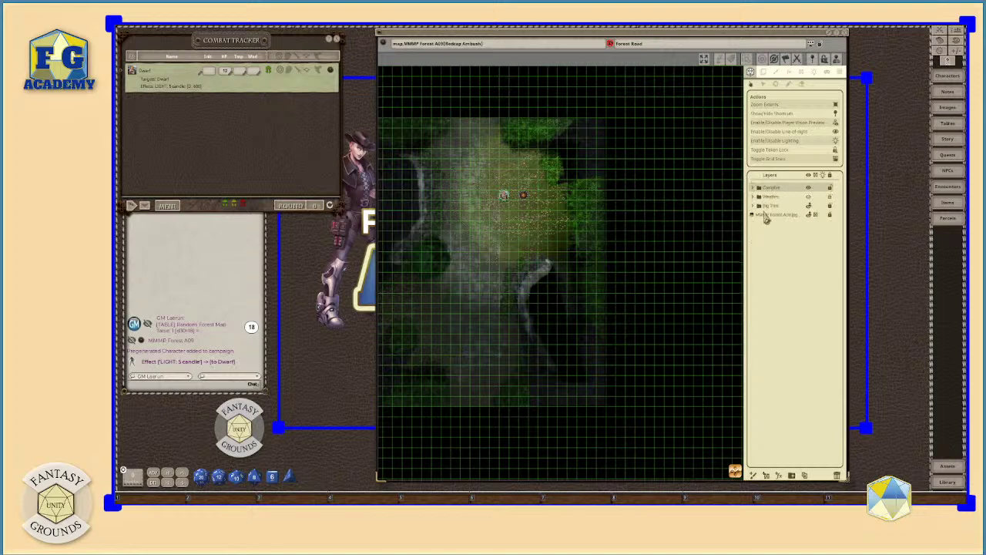
left_click(809, 197)
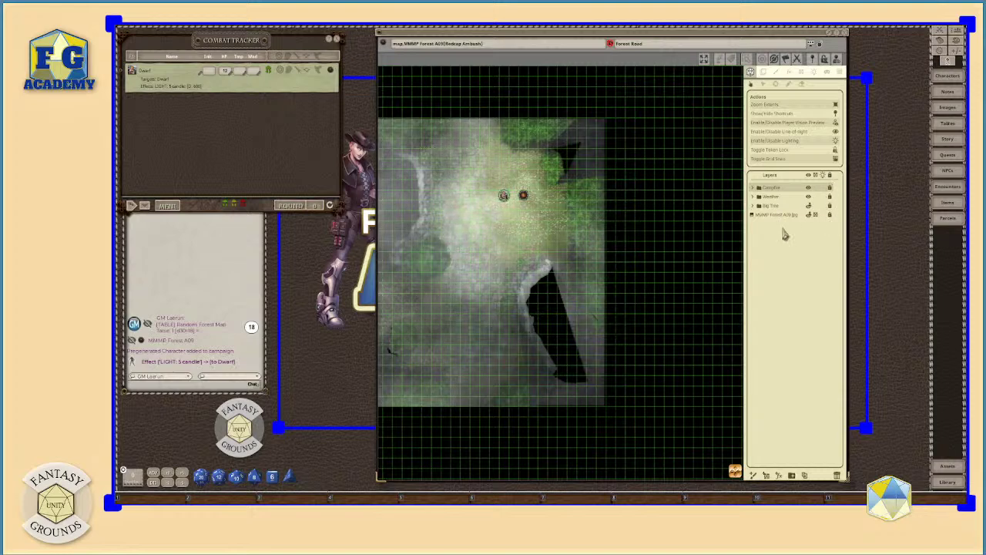
Step: Review how the base map image, Big Tree, Weather and Campfire layers combine in the scene
left_click(776, 215)
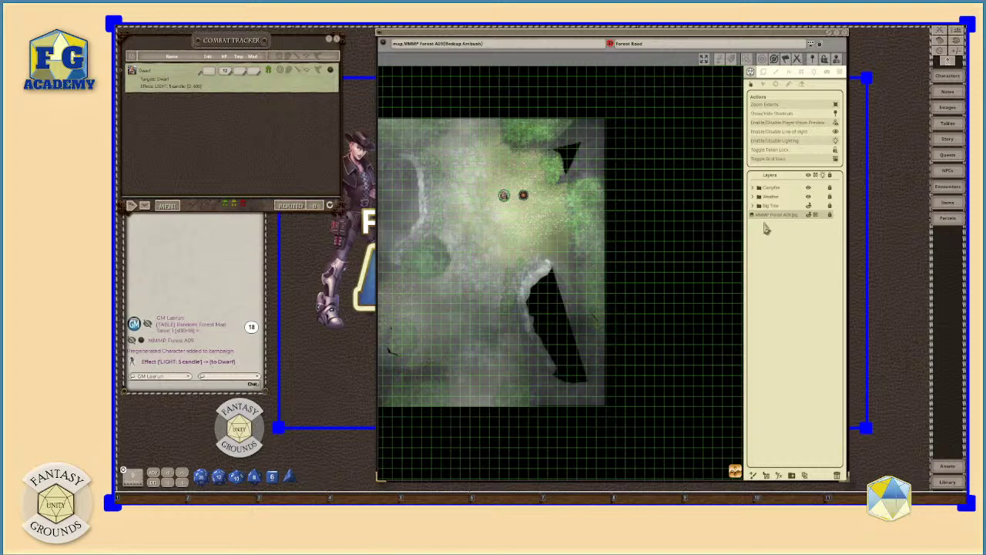
left_click(766, 205)
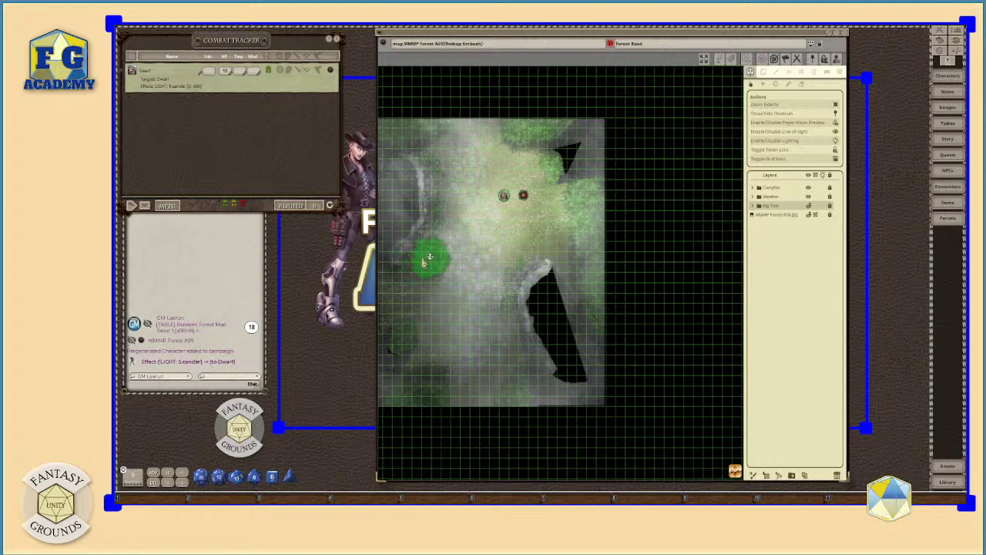
left_click_drag(416, 157, 397, 261)
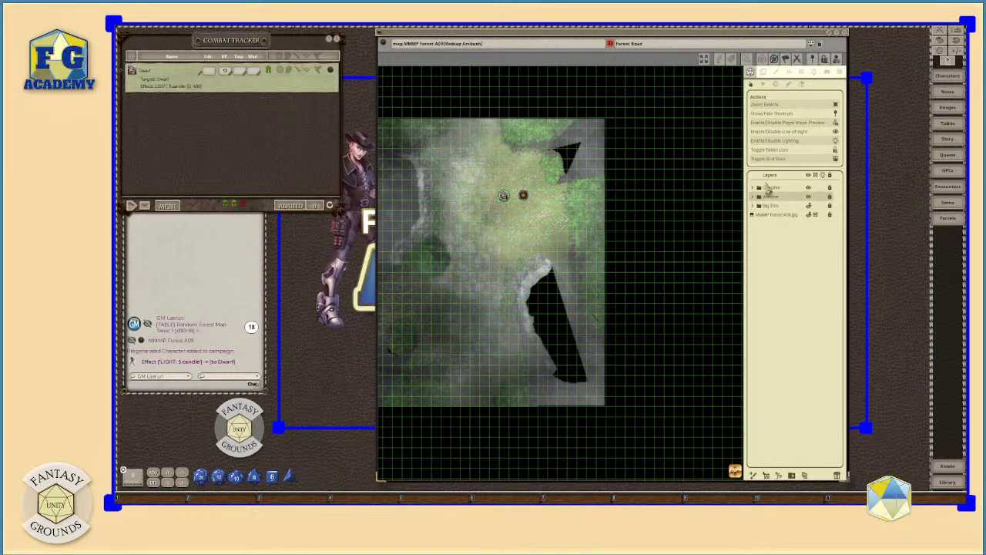
scroll(531, 211, "up", 4)
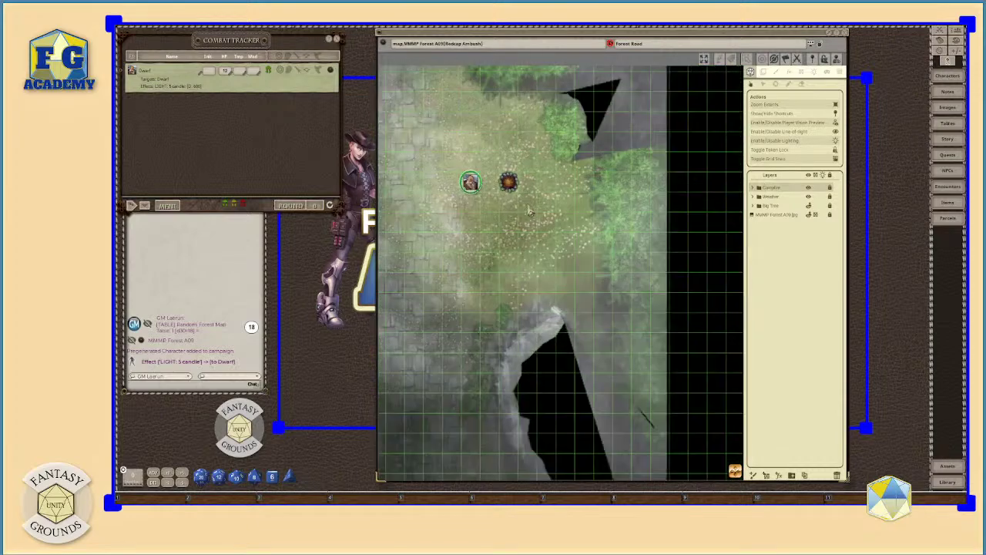
scroll(518, 197, "up", 1)
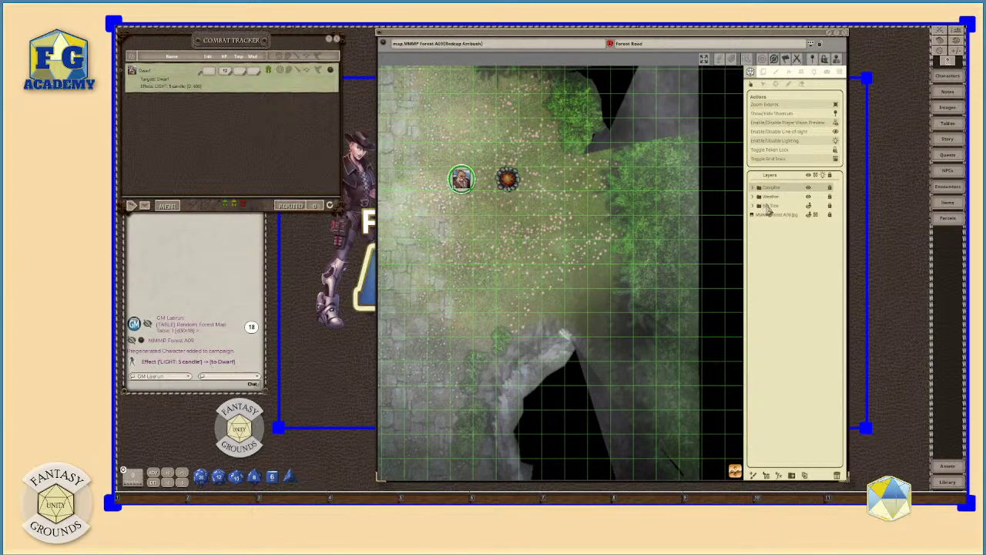
left_click(769, 206)
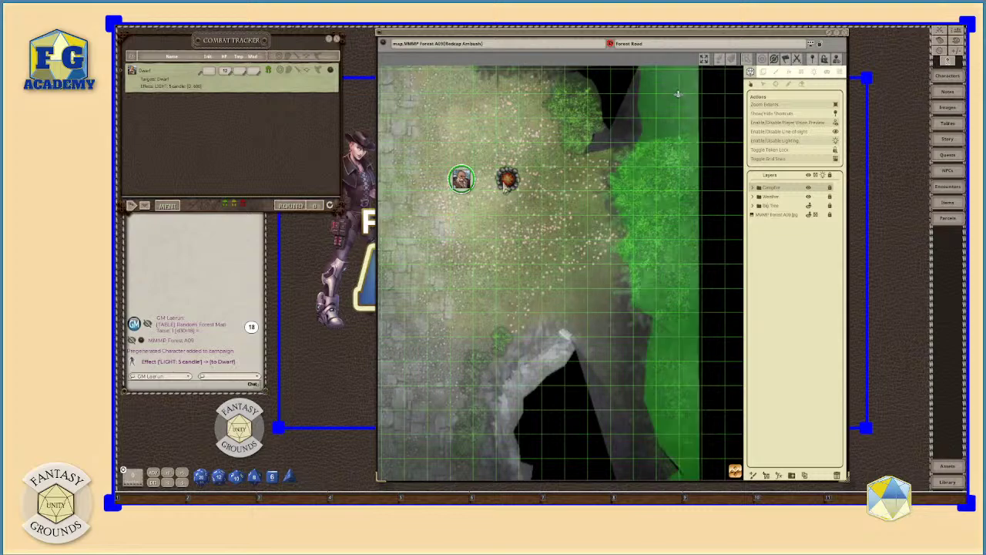
Step: Move the Dwarf token east onto the grid square directly beside the campfire
scroll(506, 179, "up", 5)
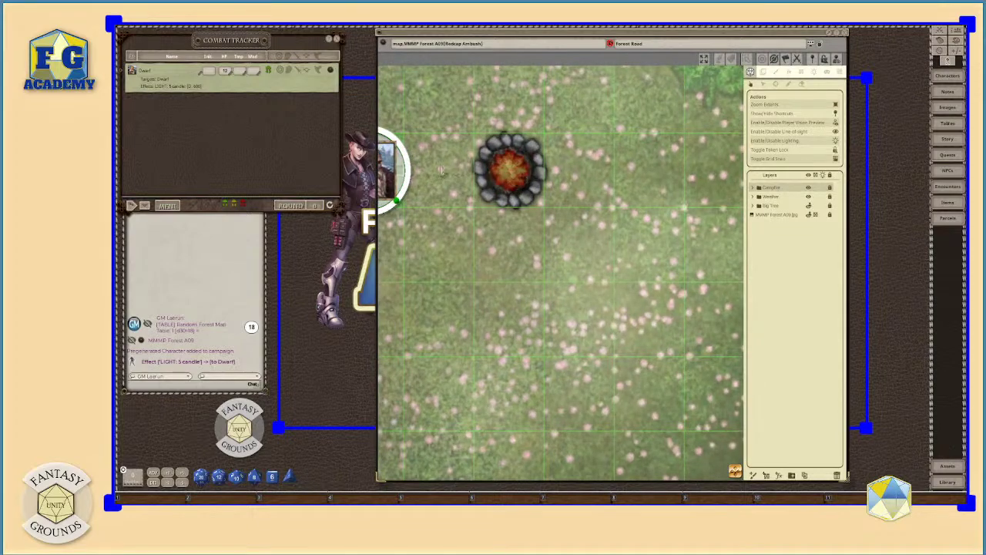
left_click_drag(397, 171, 449, 166)
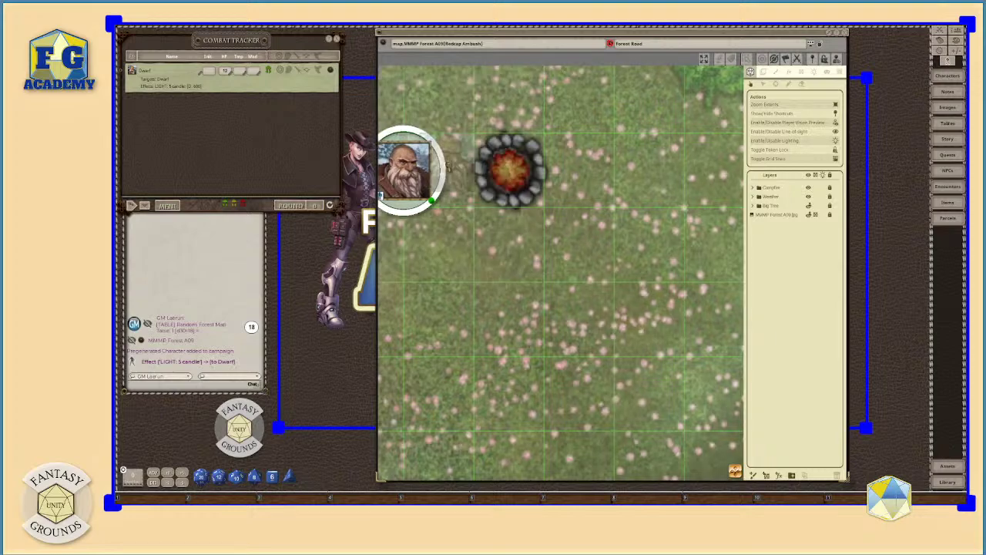
scroll(447, 177, "up", 2)
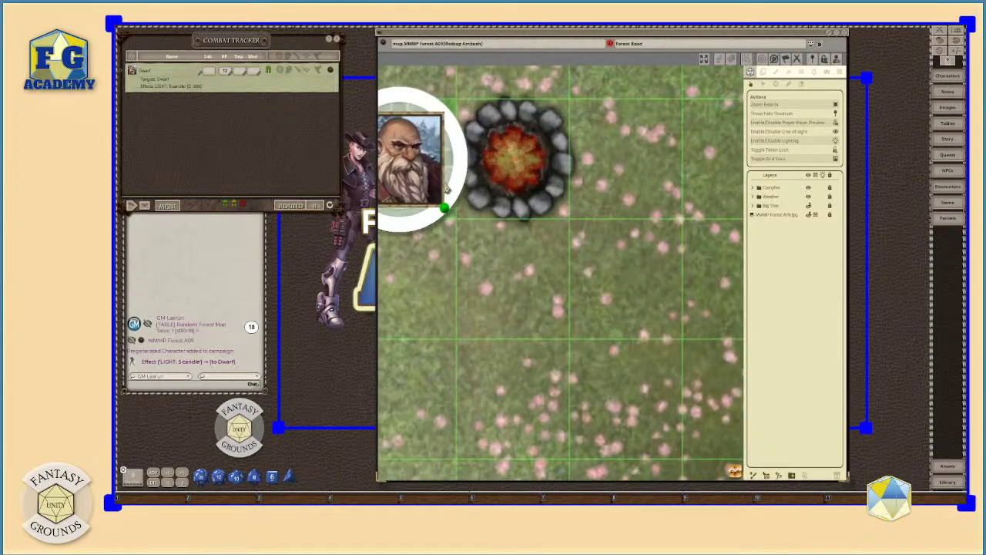
scroll(521, 213, "down", 3)
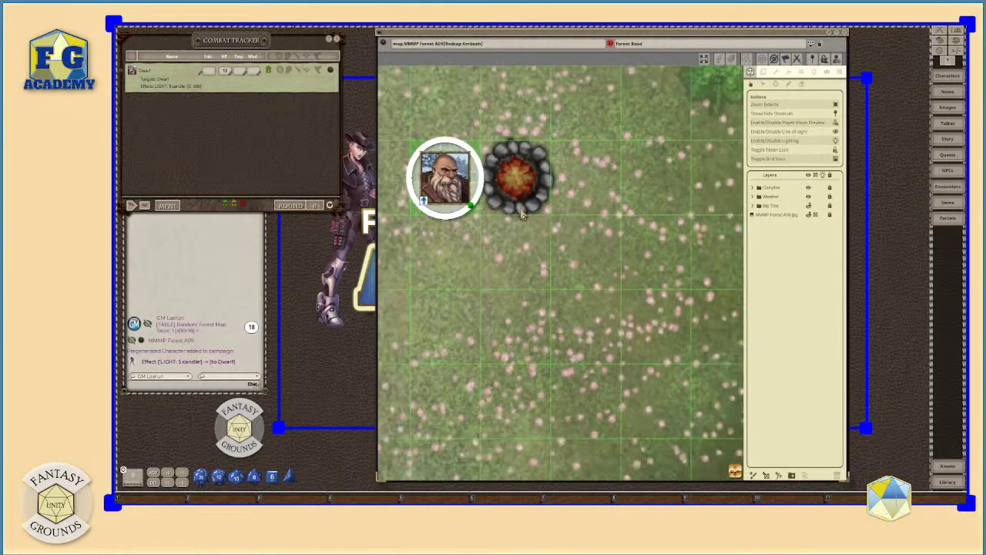
Step: Examine the campfire light, drifting weather and line-of-sight shadows across the map at several distances
scroll(521, 213, "down", 2)
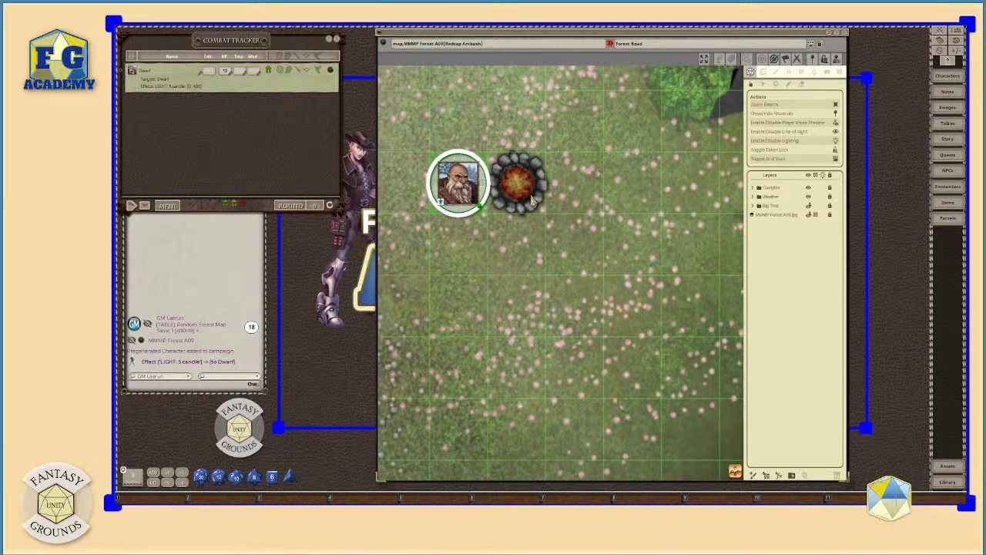
scroll(531, 199, "down", 5)
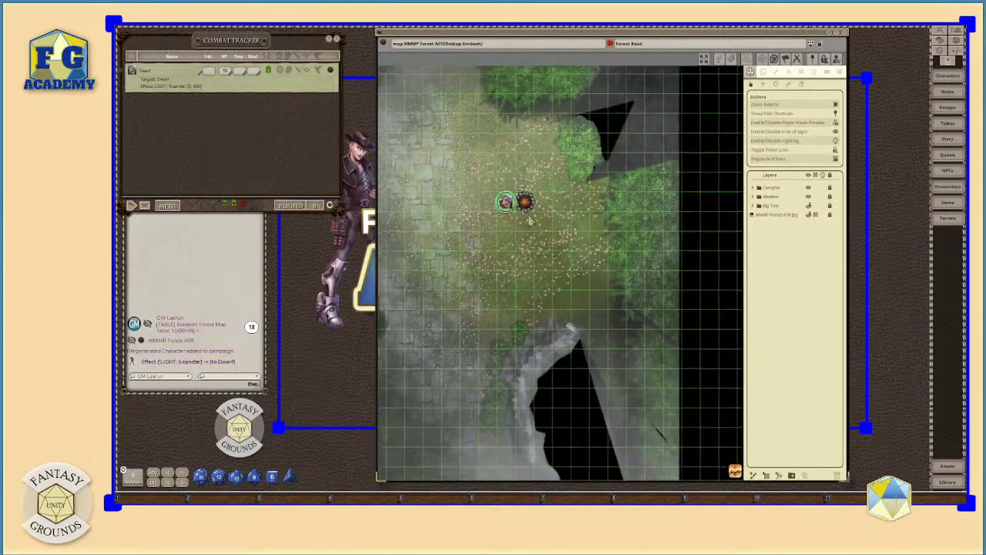
scroll(530, 221, "down", 2)
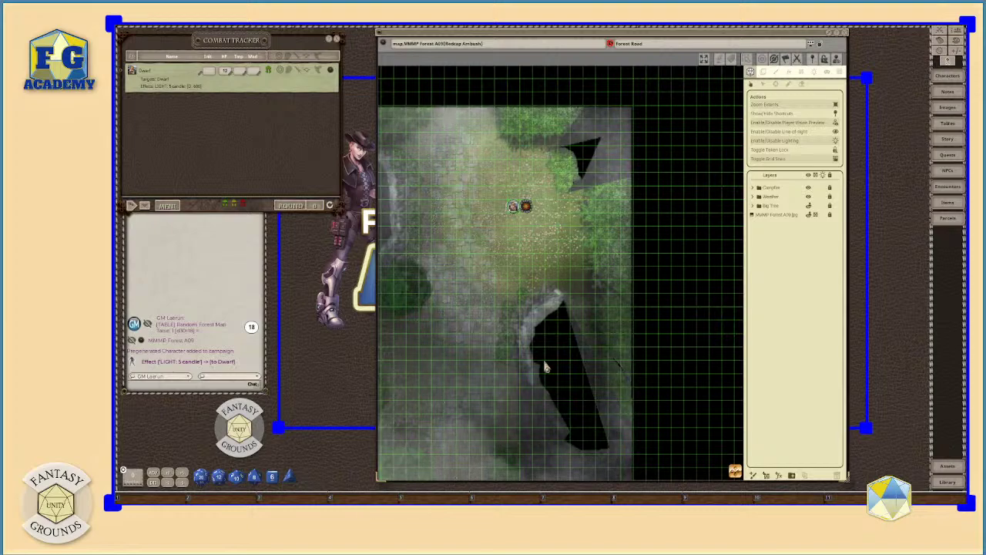
scroll(542, 329, "down", 2)
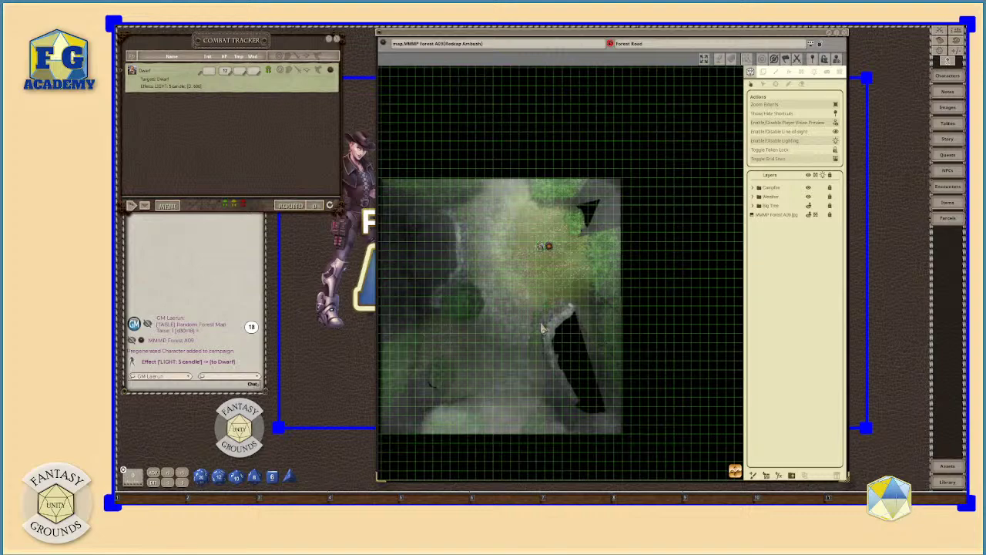
scroll(542, 329, "up", 2)
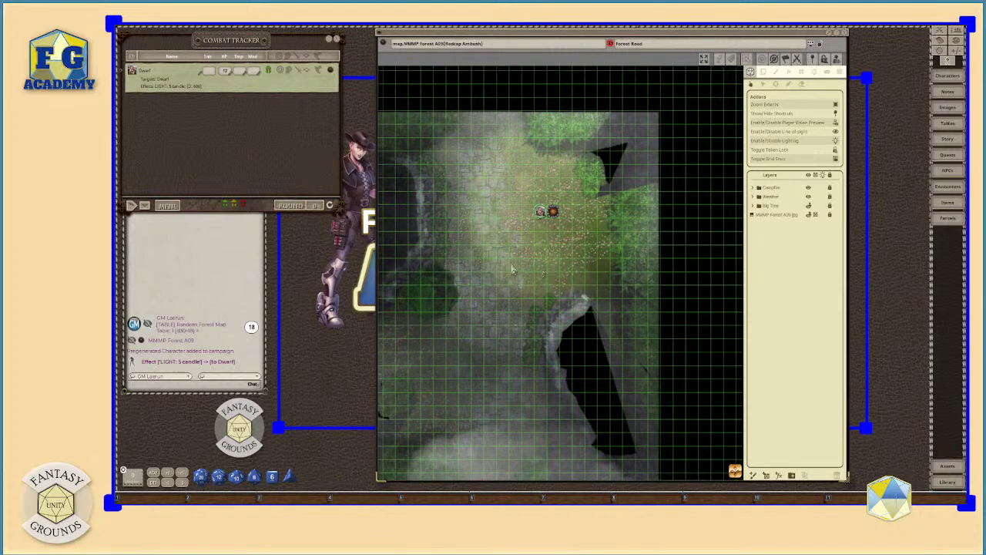
scroll(512, 269, "down", 2)
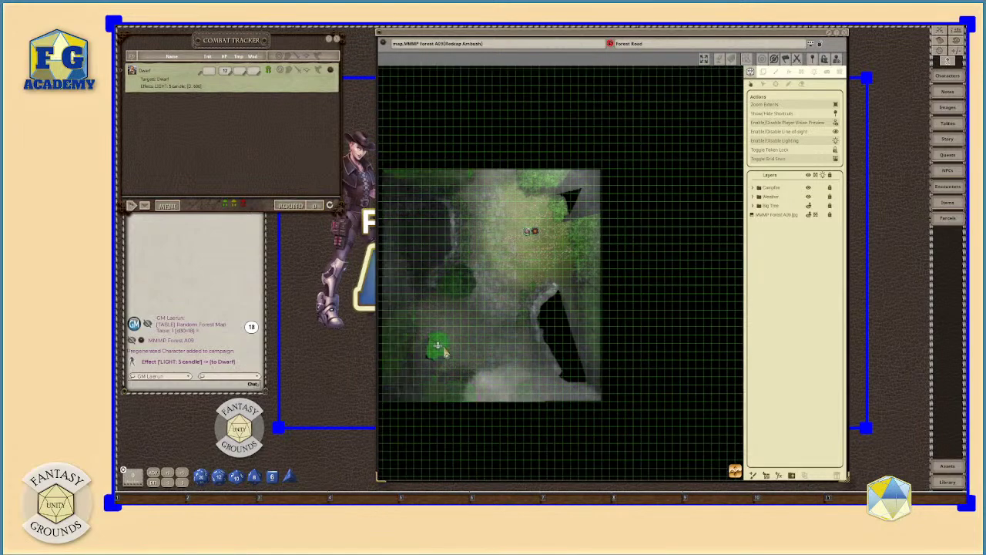
scroll(443, 350, "up", 2)
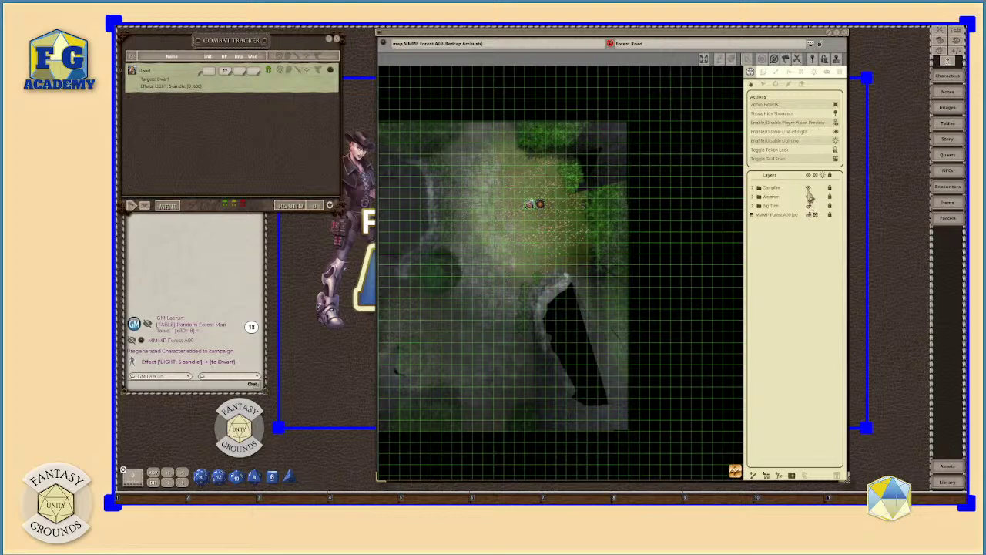
scroll(548, 263, "down", 2)
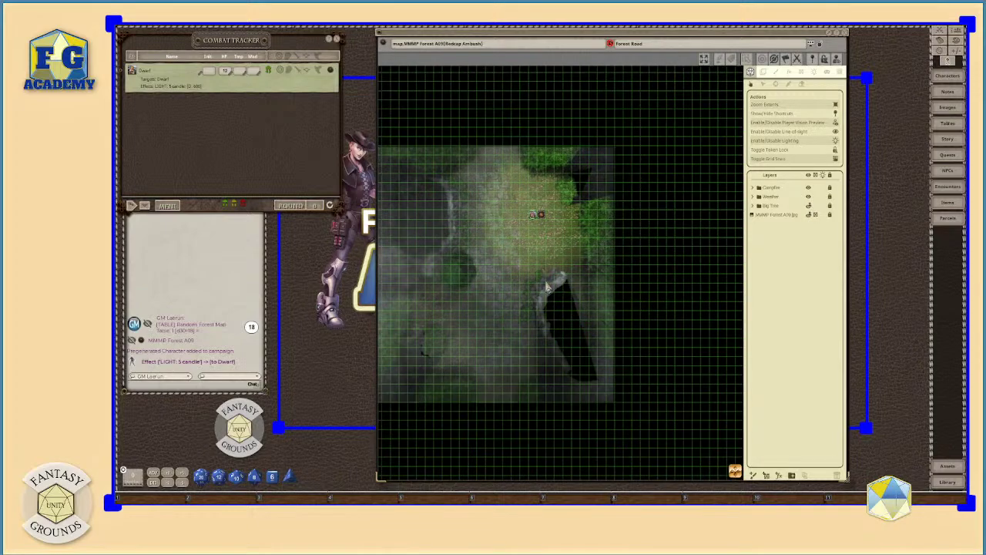
scroll(662, 408, "up", 4)
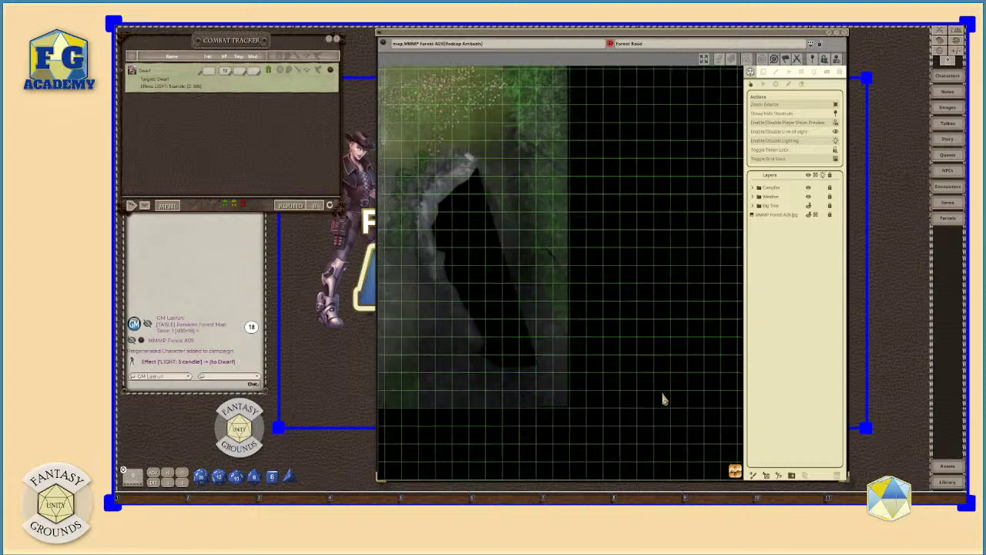
scroll(662, 399, "down", 4)
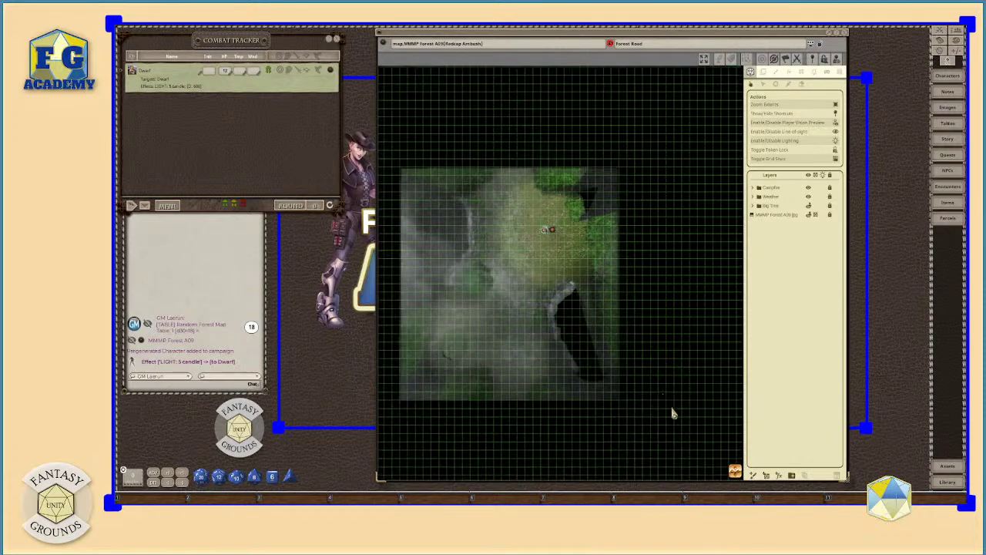
Step: Shift the map window slightly toward the sidebar and look over the complete forest scene
mouse_move(738, 470)
left_mouse_down()
mouse_move(724, 462)
mouse_move(755, 467)
left_mouse_up()
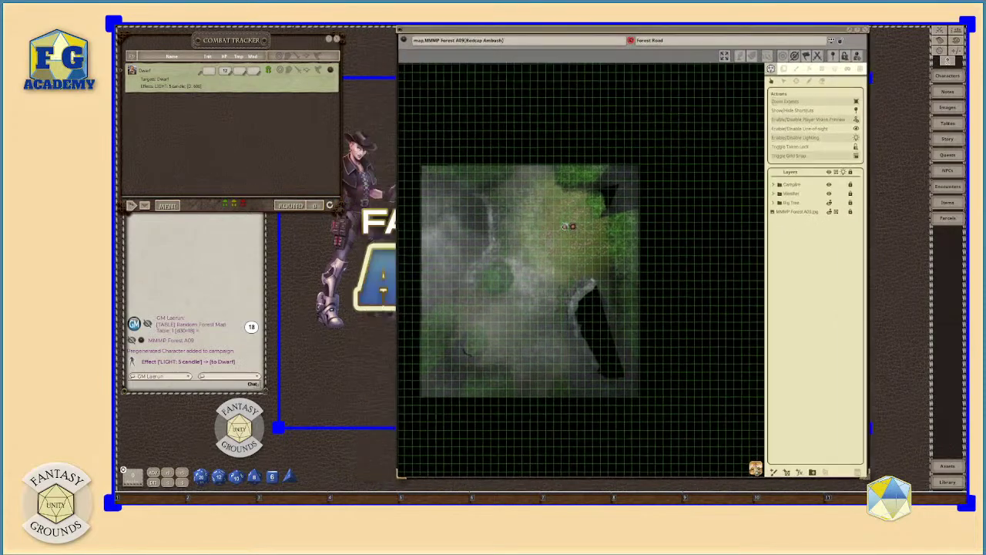
scroll(591, 412, "up", 3)
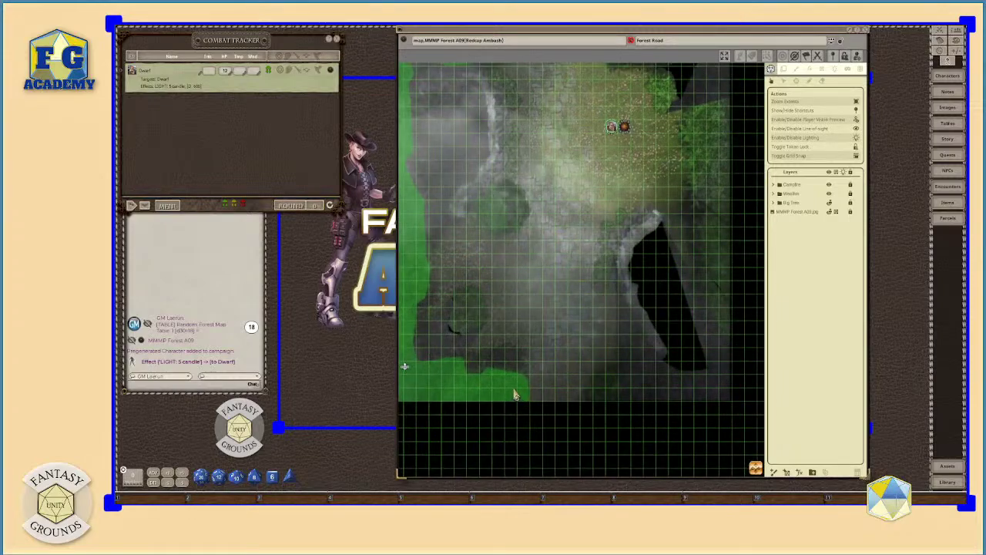
scroll(515, 395, "up", 1)
scroll(515, 394, "down", 1)
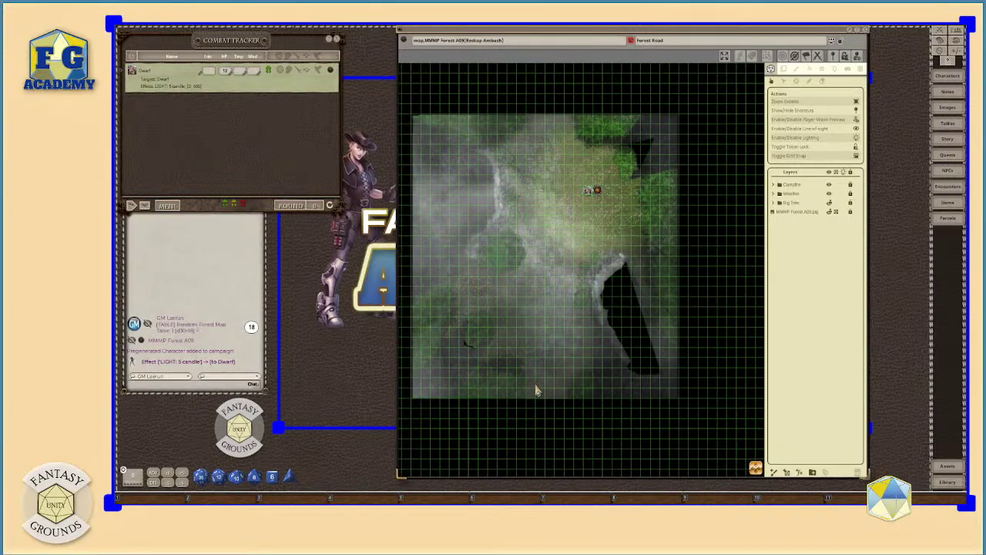